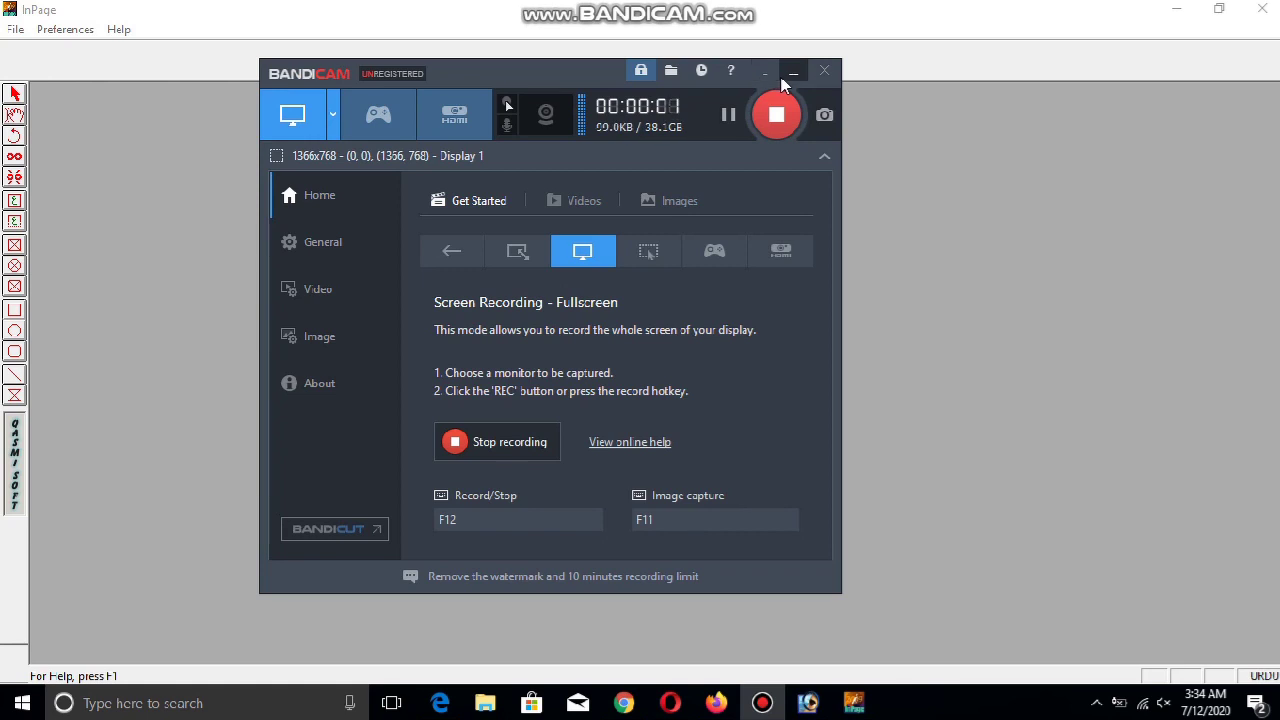
Minimize Bandicam and InPage, then search the Start menu for Word
left_click(788, 75)
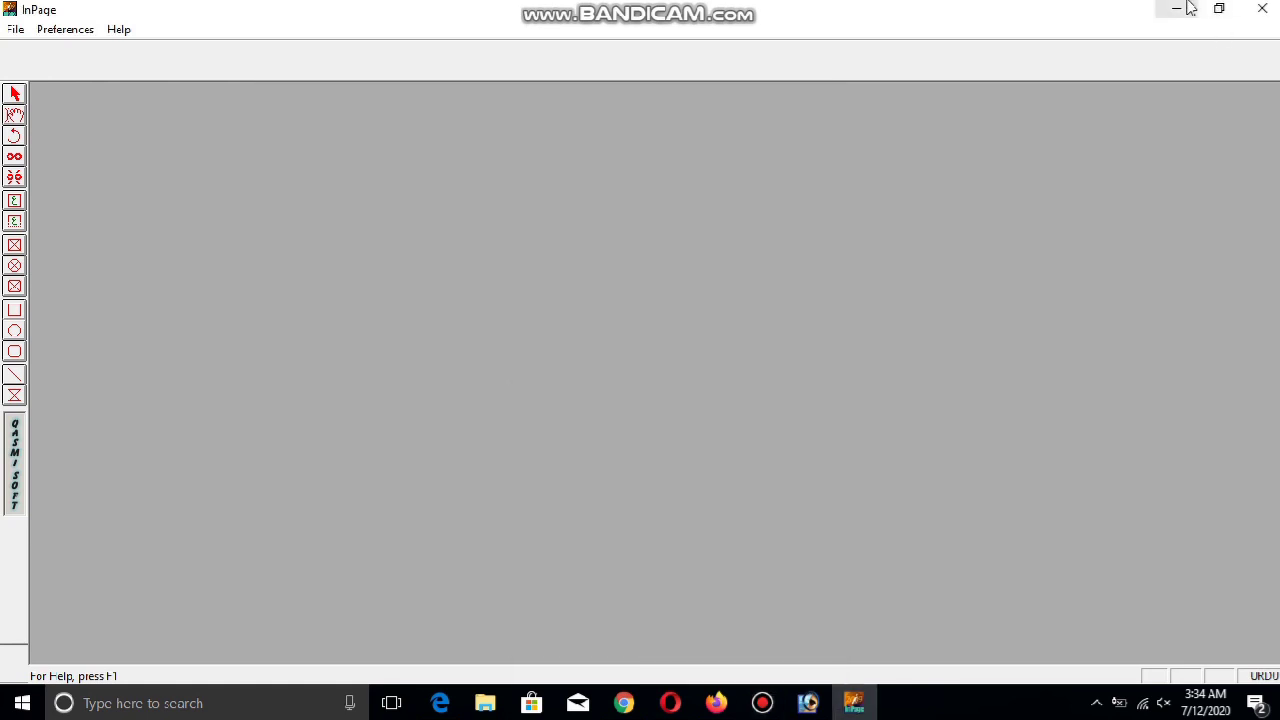
left_click(1176, 9)
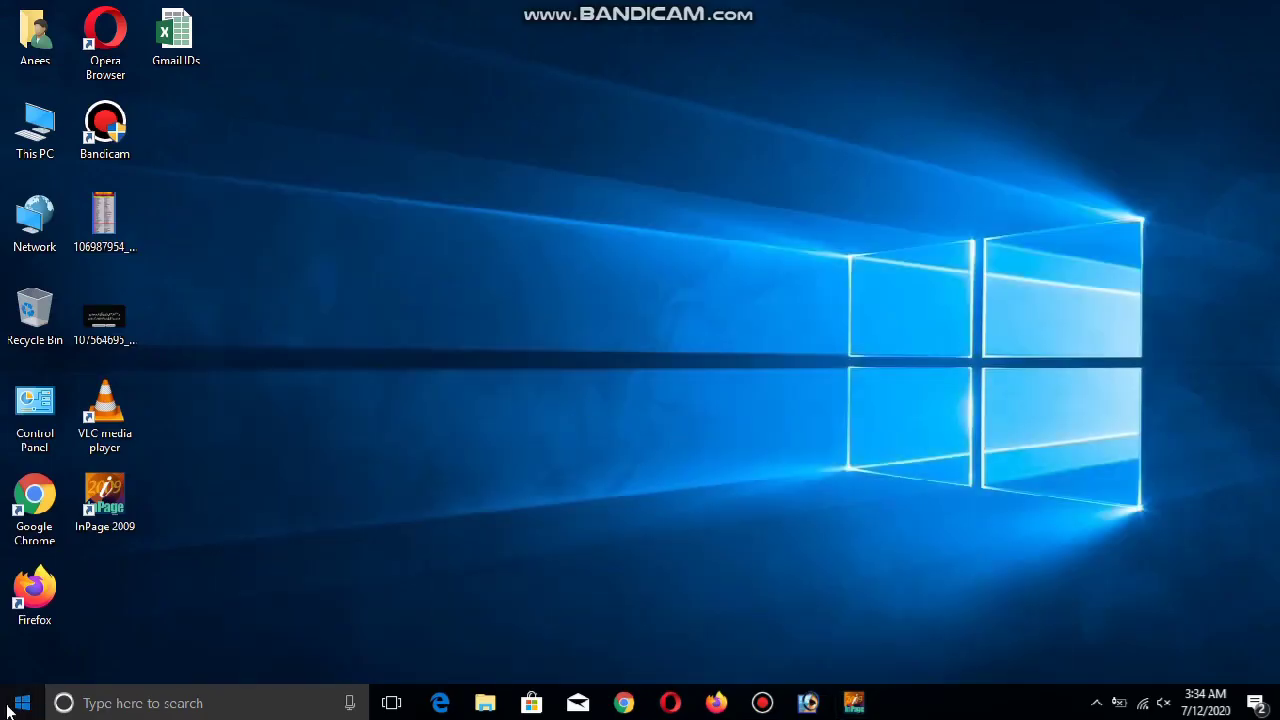
left_click(8, 710)
type("wo")
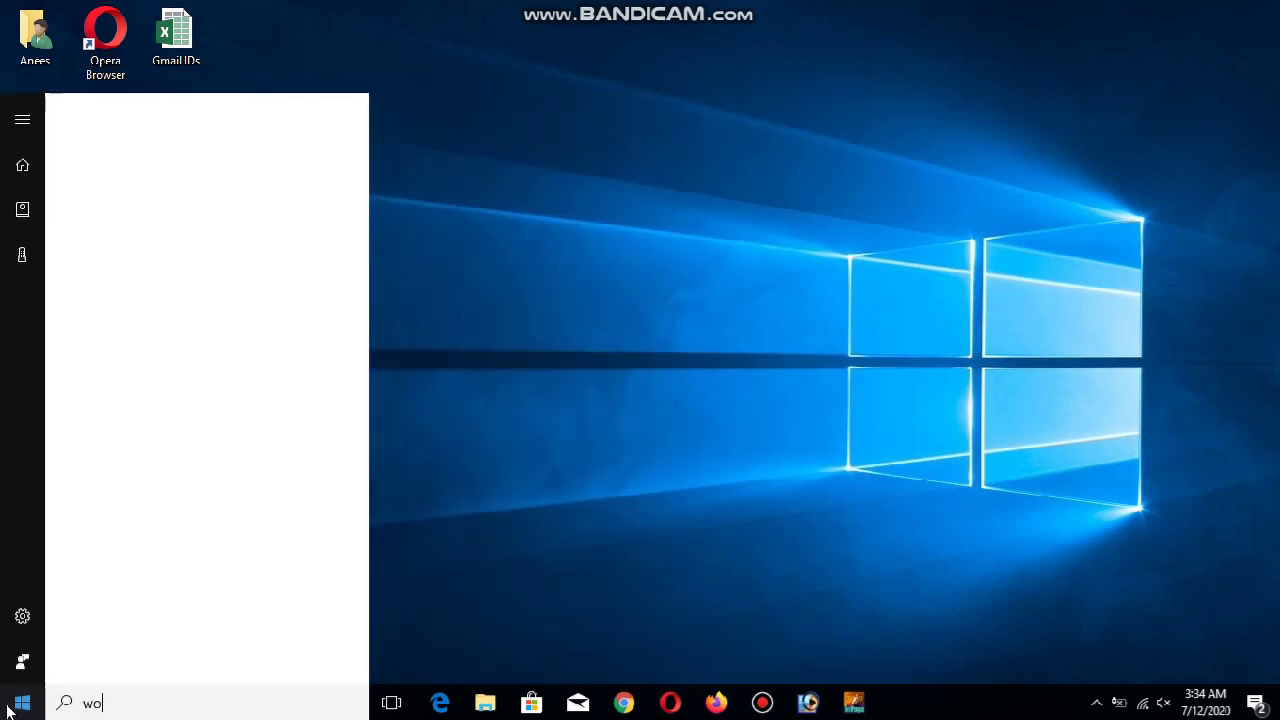
type("rd")
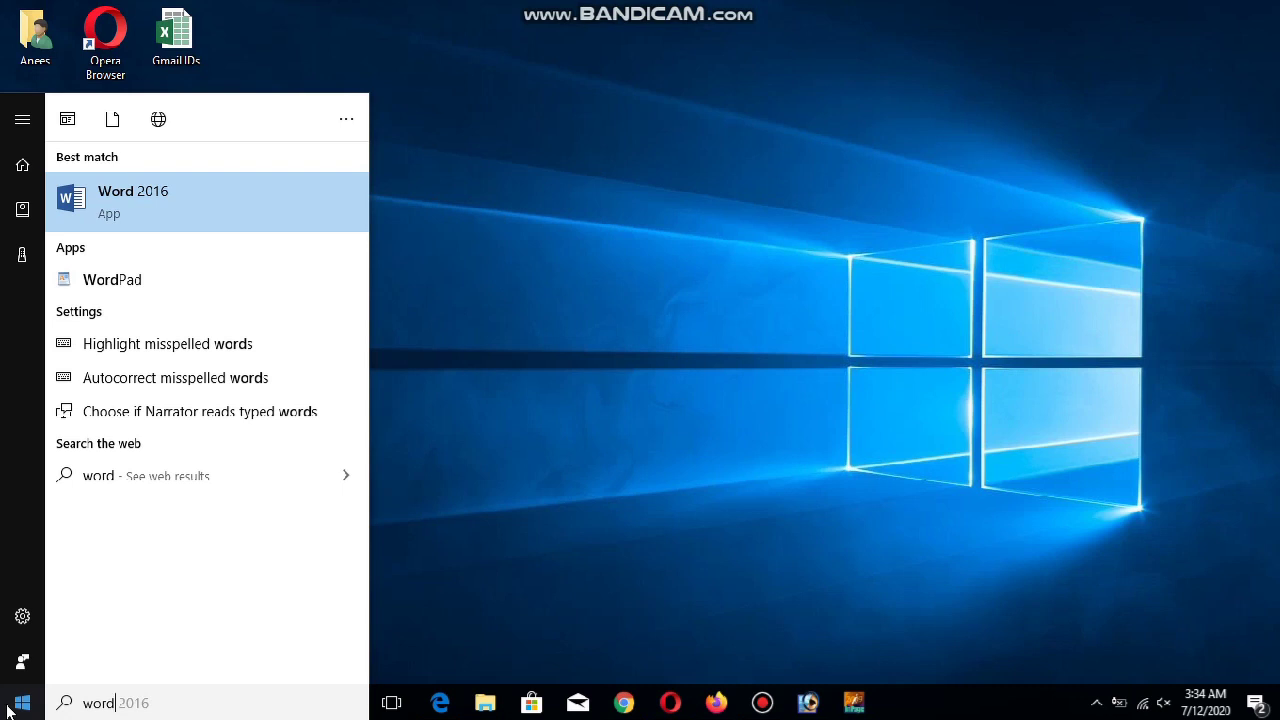
Launch Word 2016 from the search results and create a blank document
left_click(8, 710)
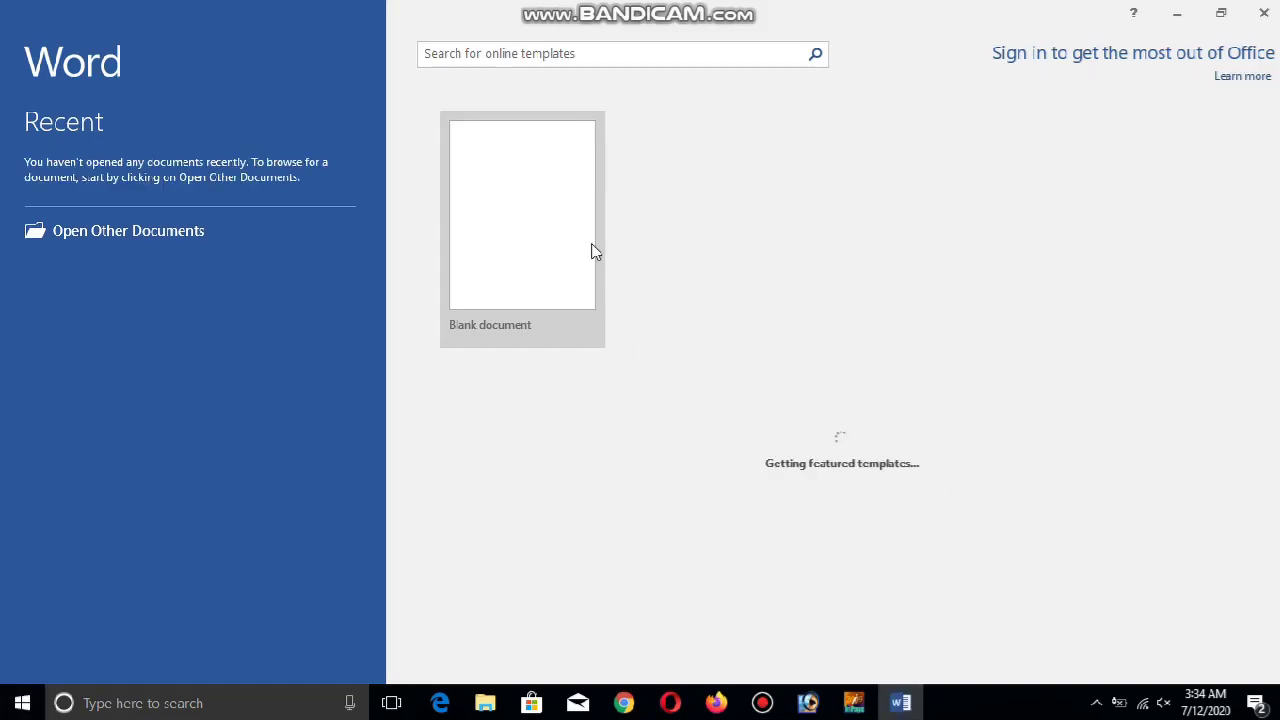
left_click(562, 244)
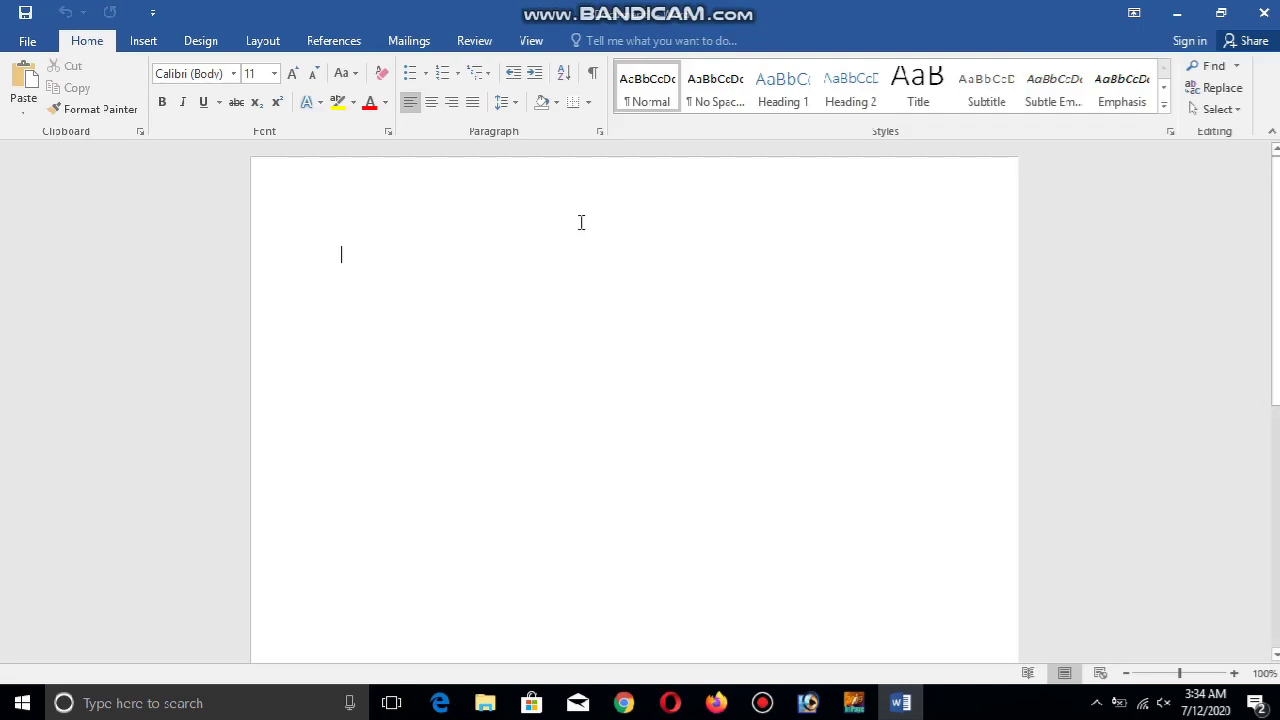
Type 'Hello guys' enlarged to 23 pt
type("Hello")
key("ctrl+a")
key("ctrl+shift+period")
key("ctrl+shift+period")
key("ctrl+bracketright")
key("ctrl+bracketright")
key("ctrl+bracketright")
key("ctrl+bracketright")
key("ctrl+bracketright")
key("ctrl+bracketright")
key("ctrl+bracketright")
key("ctrl+bracketright")
key("ctrl+bracketright")
key("Right")
type("guys")
key("Return")
Add a channel welcome line and a self-introduction line, fixing typos
type("Welcome to my channel ")
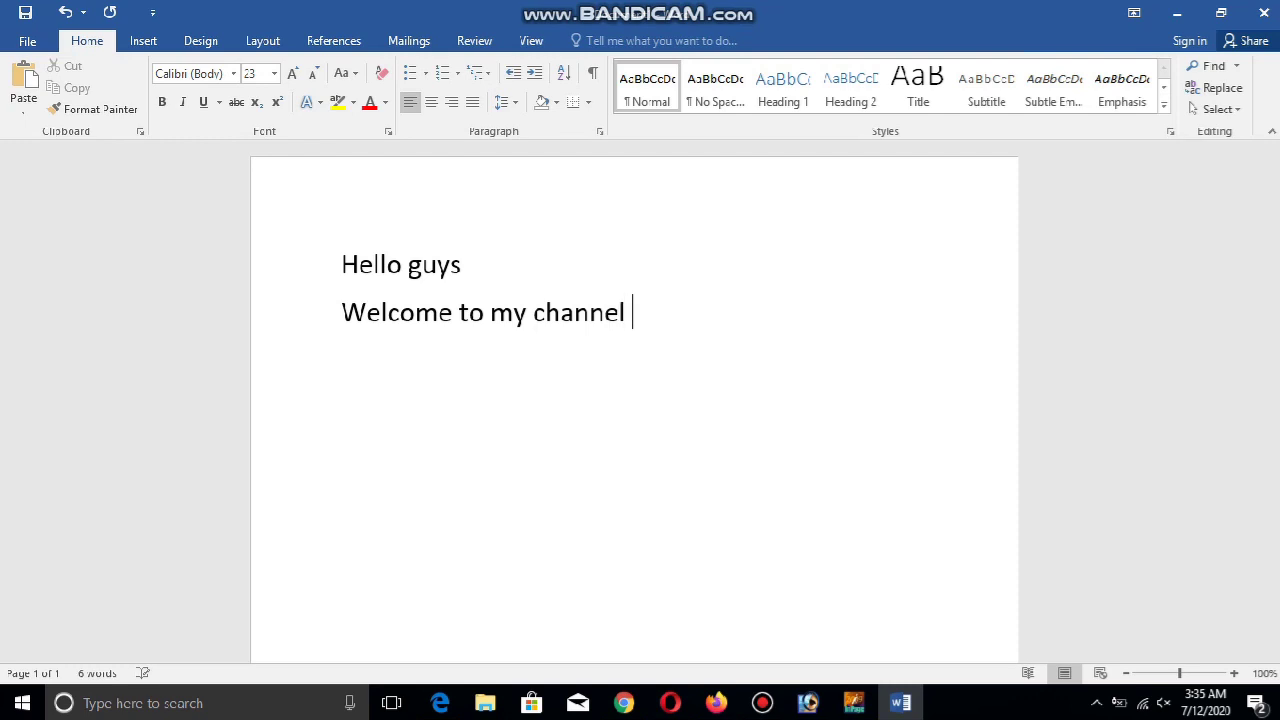
type("Innovative World with Anees")
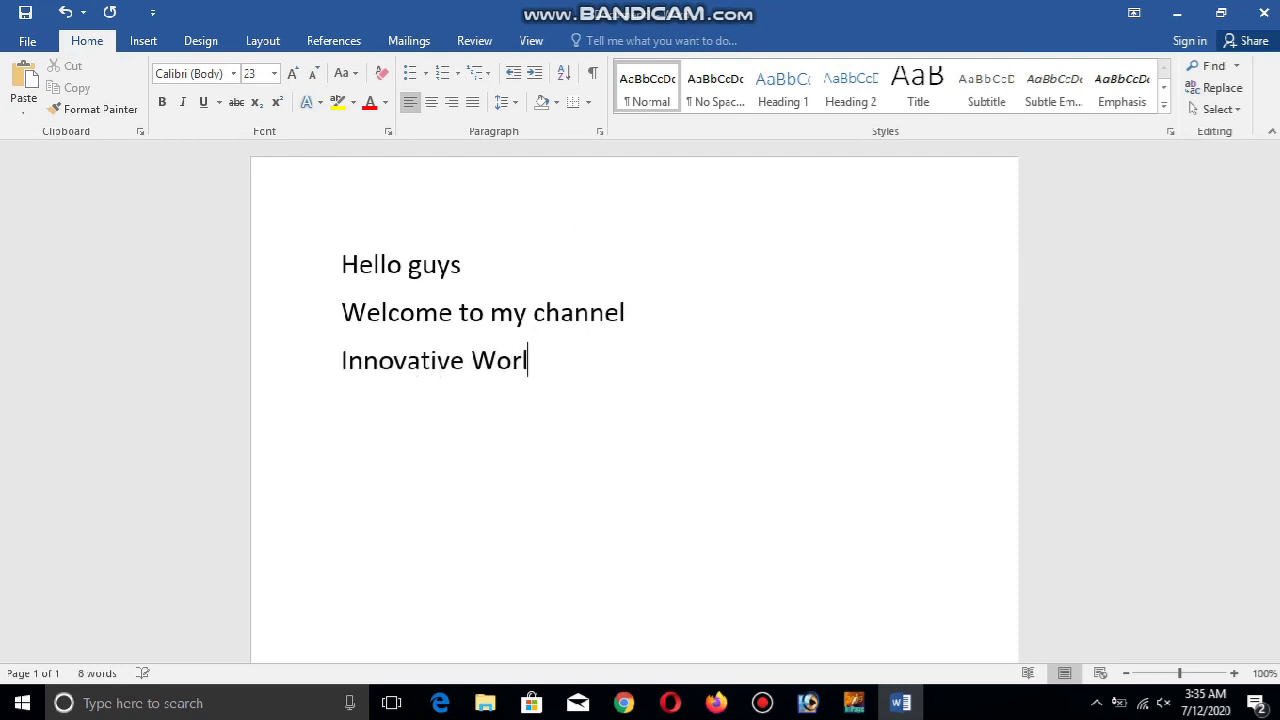
key("Return")
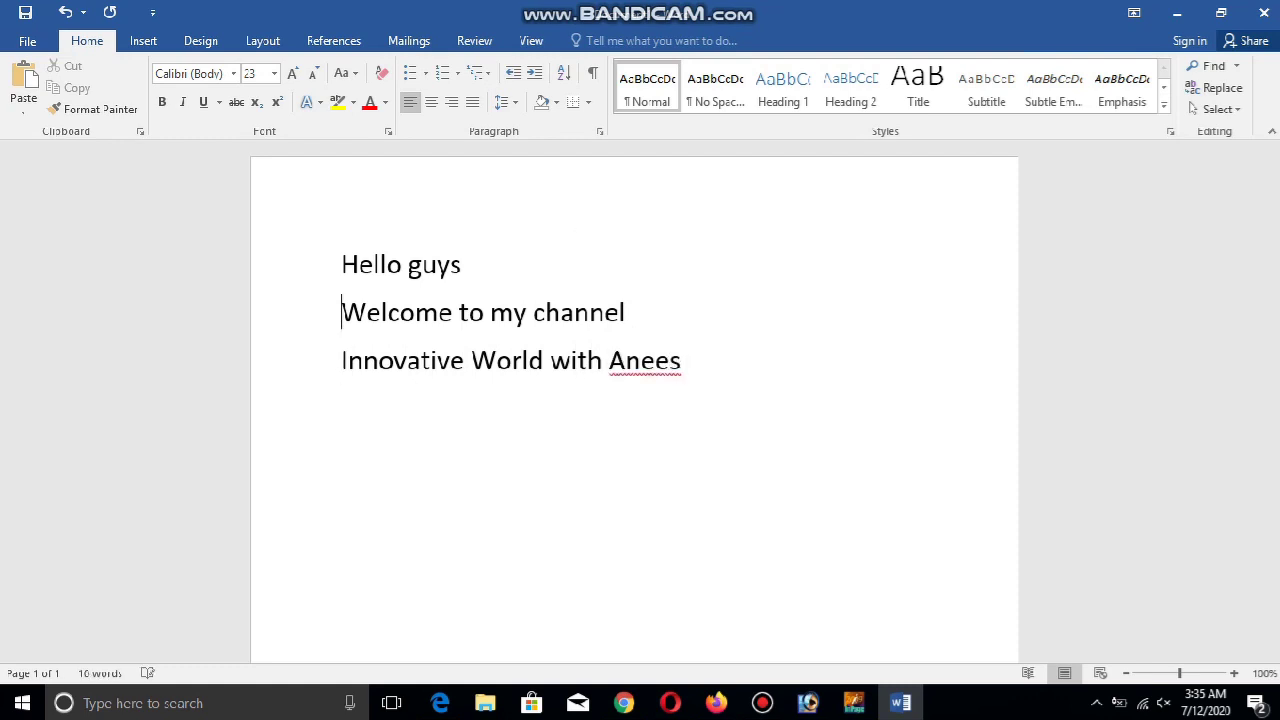
key("Return")
key("Up")
type("Tj")
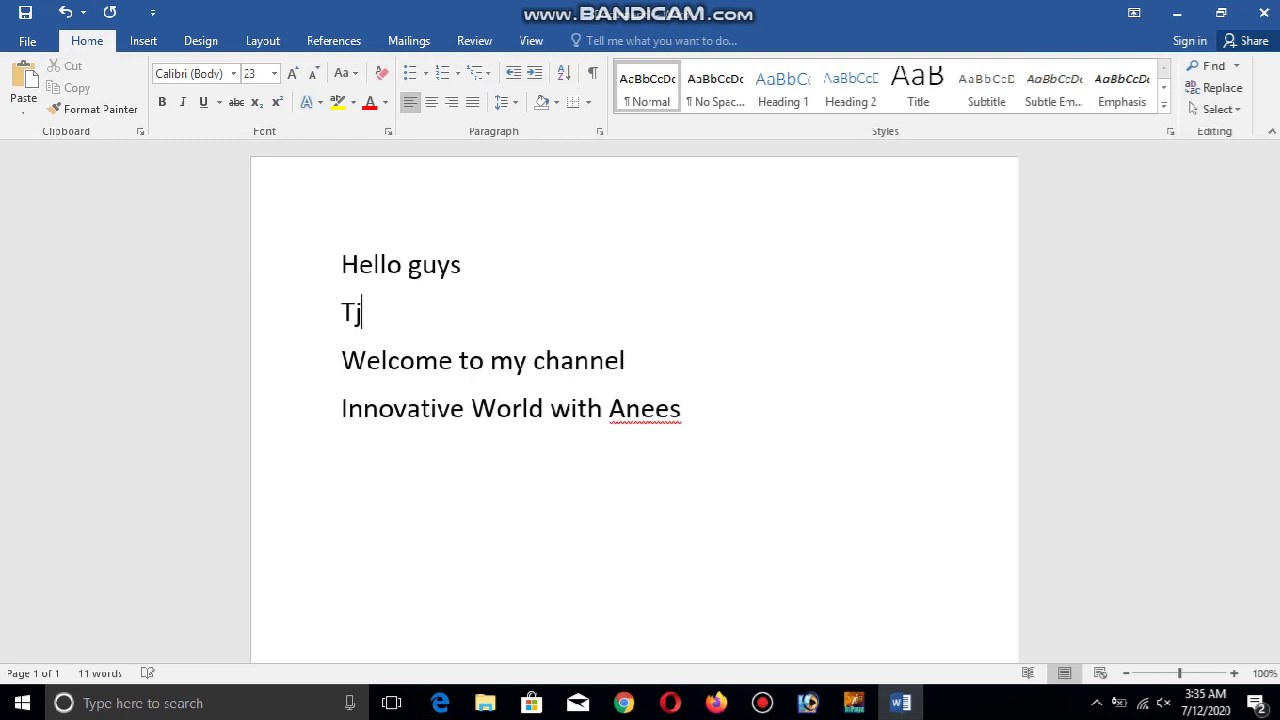
type("is i")
key("BackSpace")
key("BackSpace")
key("BackSpace")
key("BackSpace")
key("BackSpace")
type("his is Anees")
Add the Panaflex-on-Photoshop 7.0 tutorial sentence and 'So lets start', then minimize Word
left_click(491, 360)
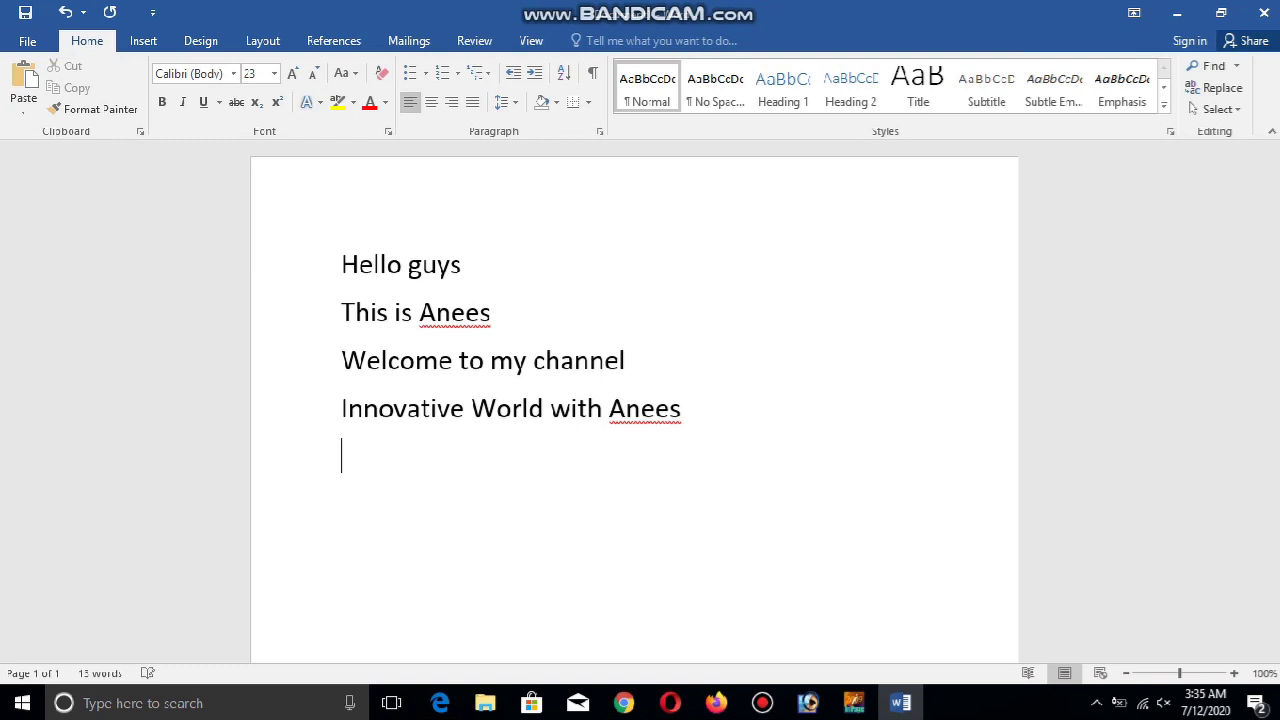
type("Oday")
key("BackSpace")
key("BackSpace")
key("BackSpace")
key("BackSpace")
type("oday")
key("BackSpace")
key("BackSpace")
key("BackSpace")
key("BackSpace")
key("BackSpace")
key("Return")
type("Today I am ")
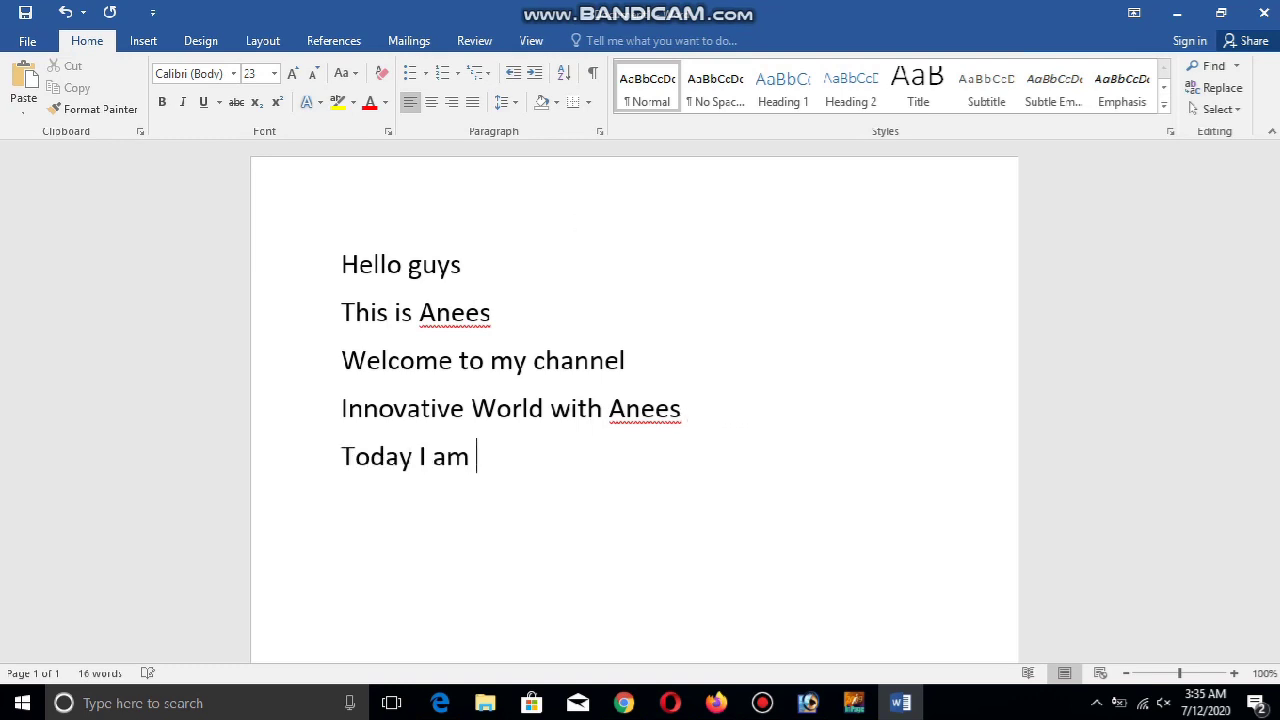
type("going to teach th")
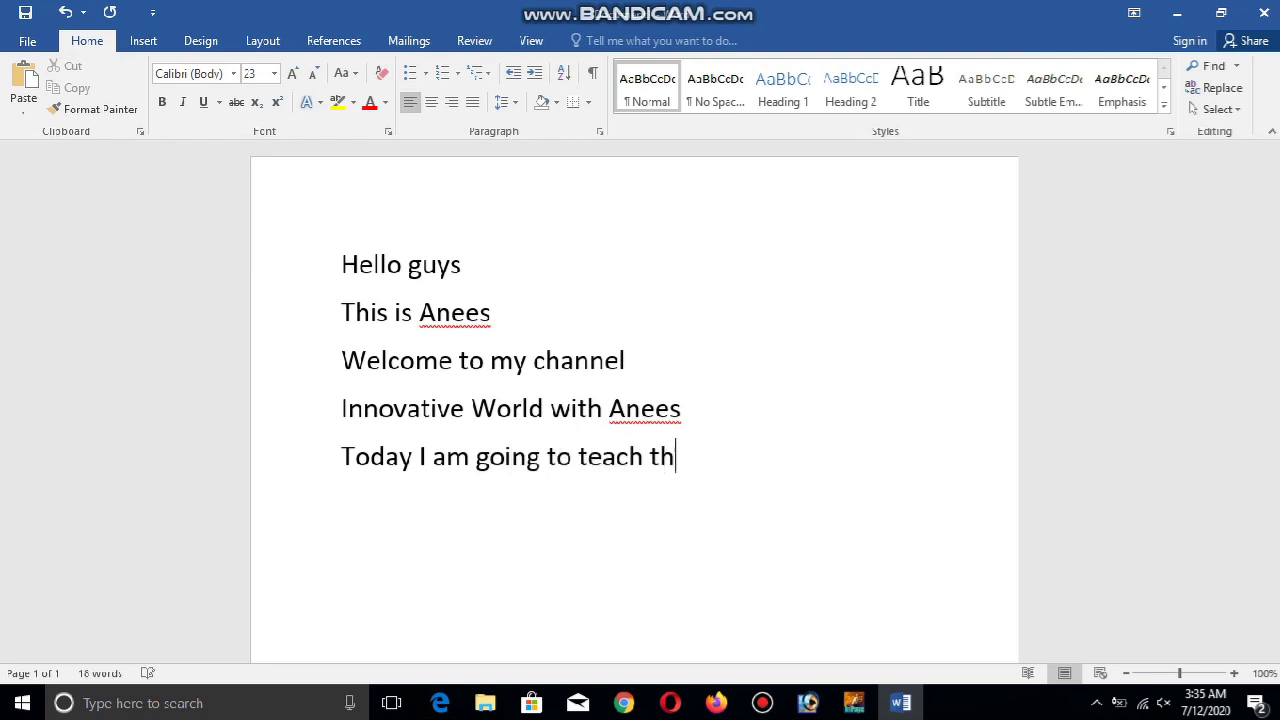
type("at how to ")
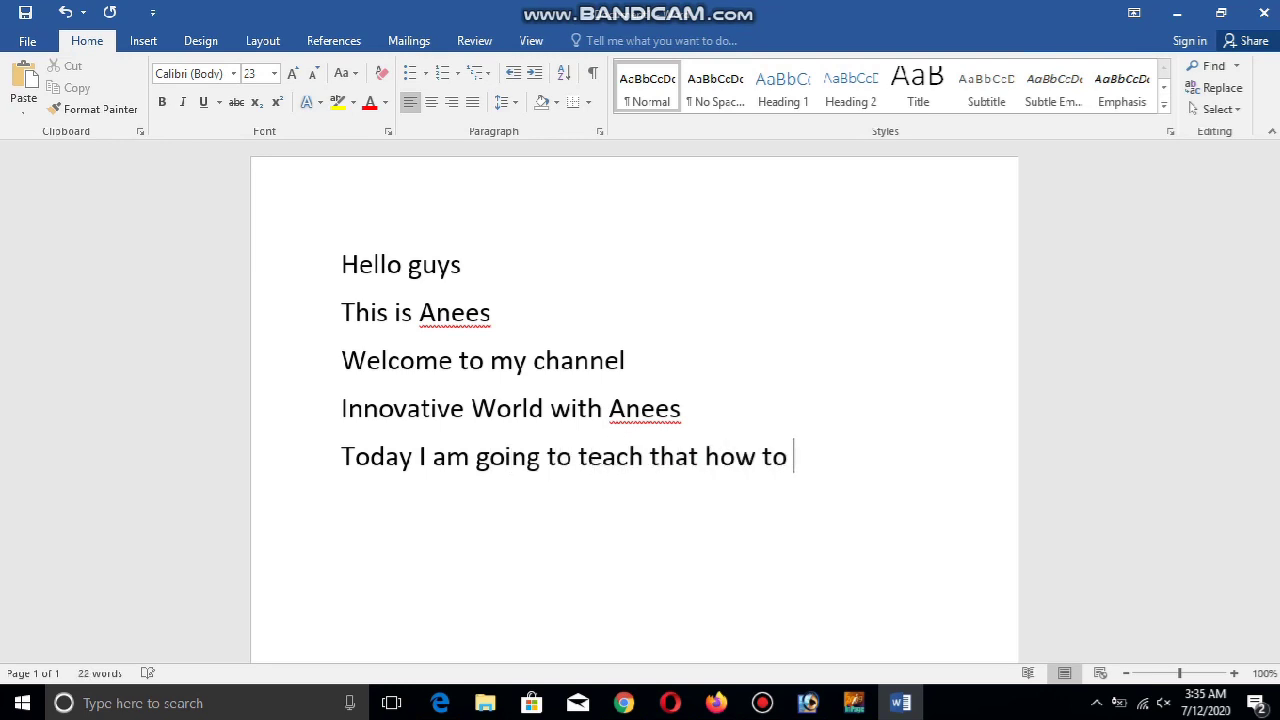
type("design Panaflex ")
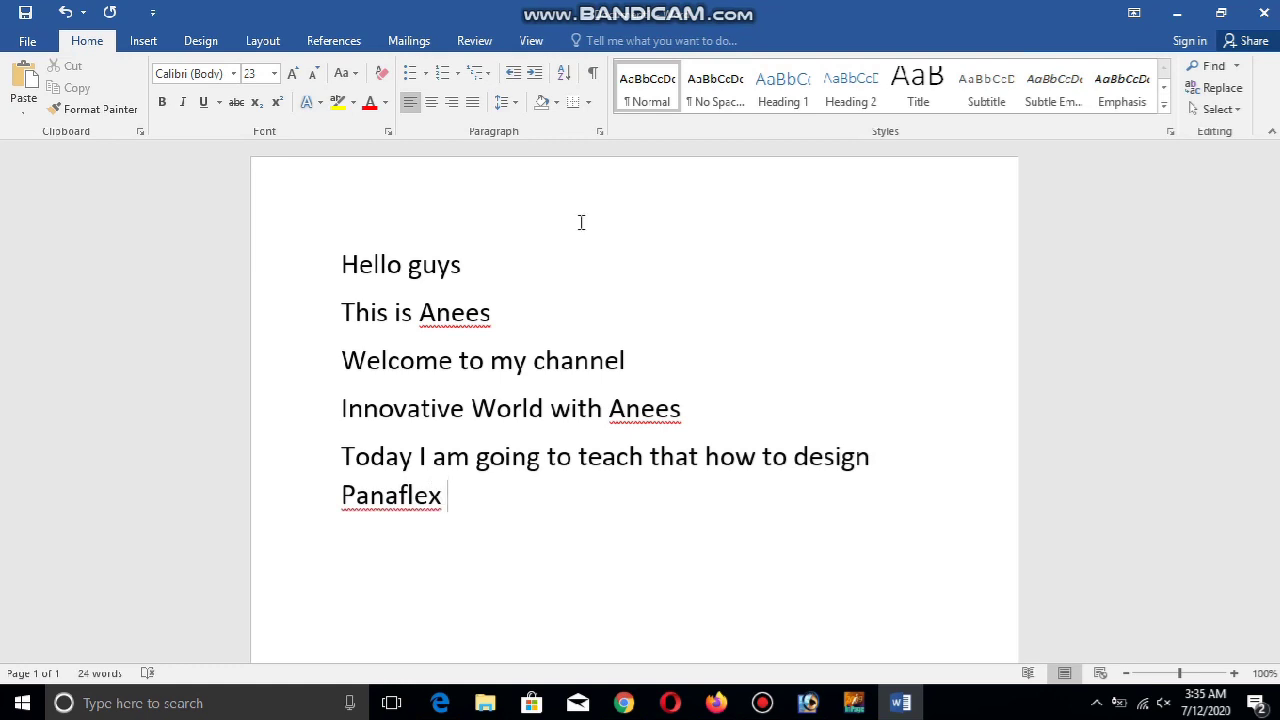
type("on Adobe Photoshop")
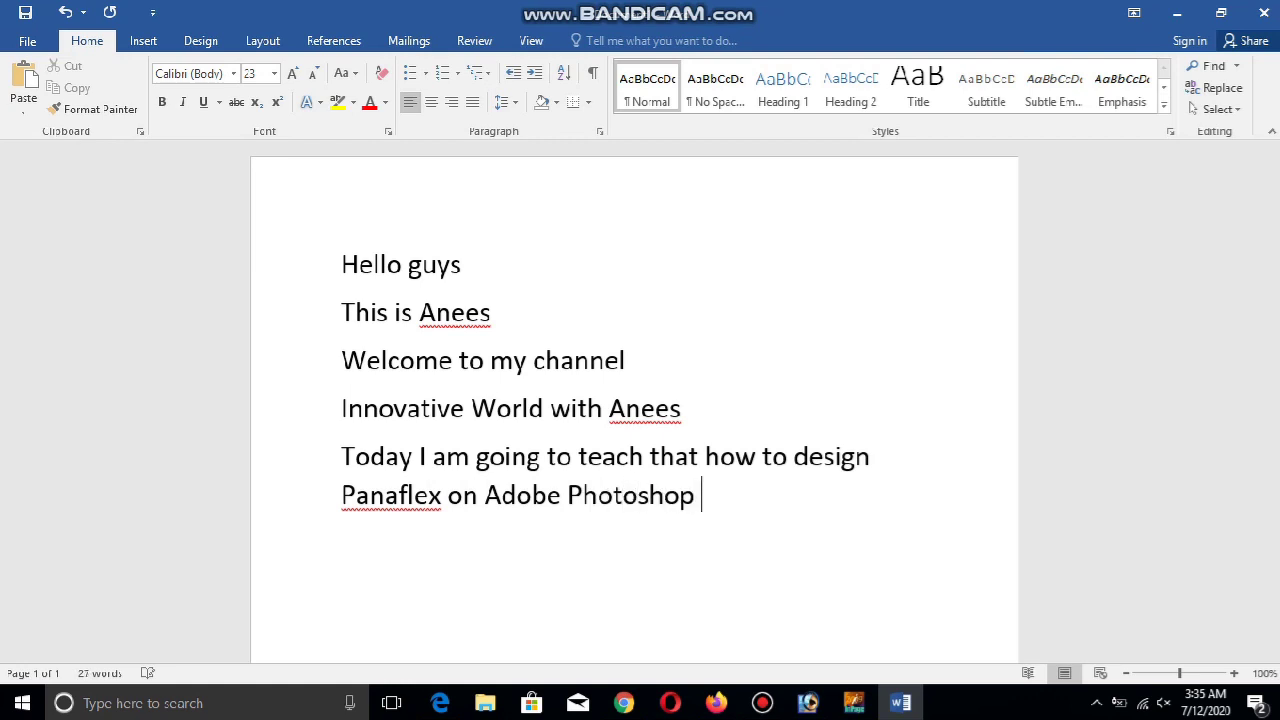
type(" 9")
key("BackSpace")
type("7.0")
key("Return")
type("So lets")
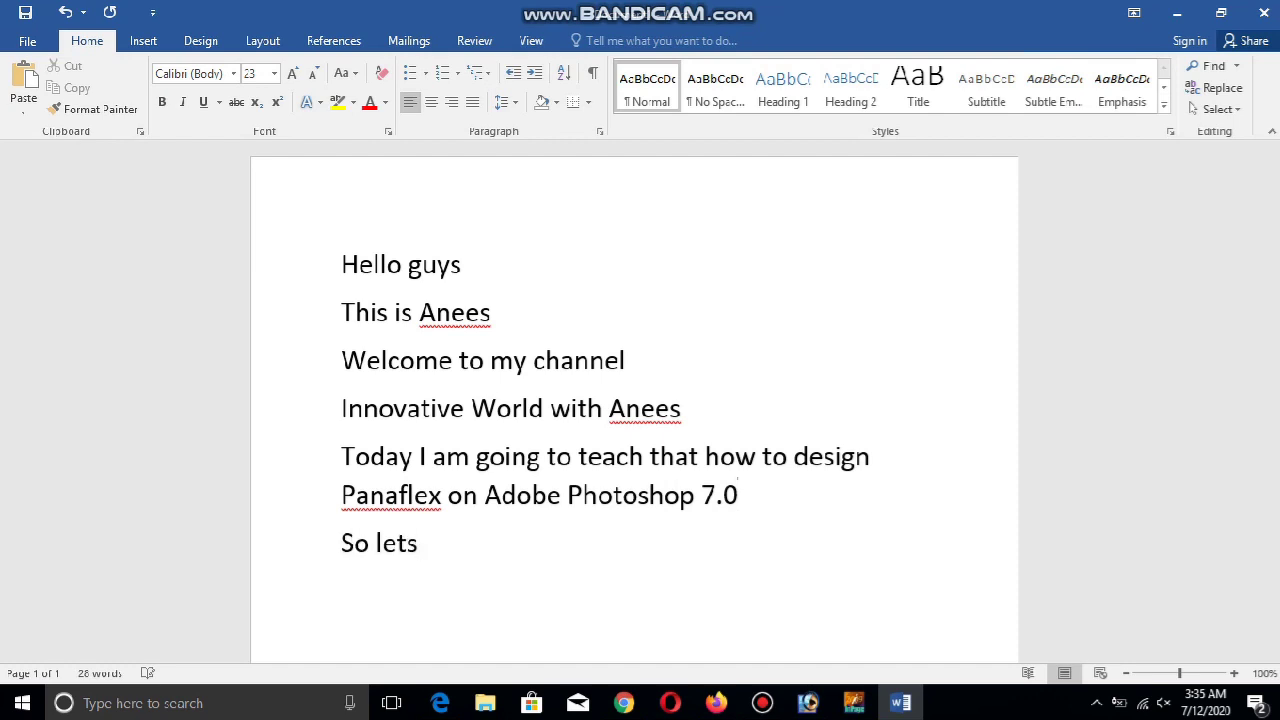
type(" start")
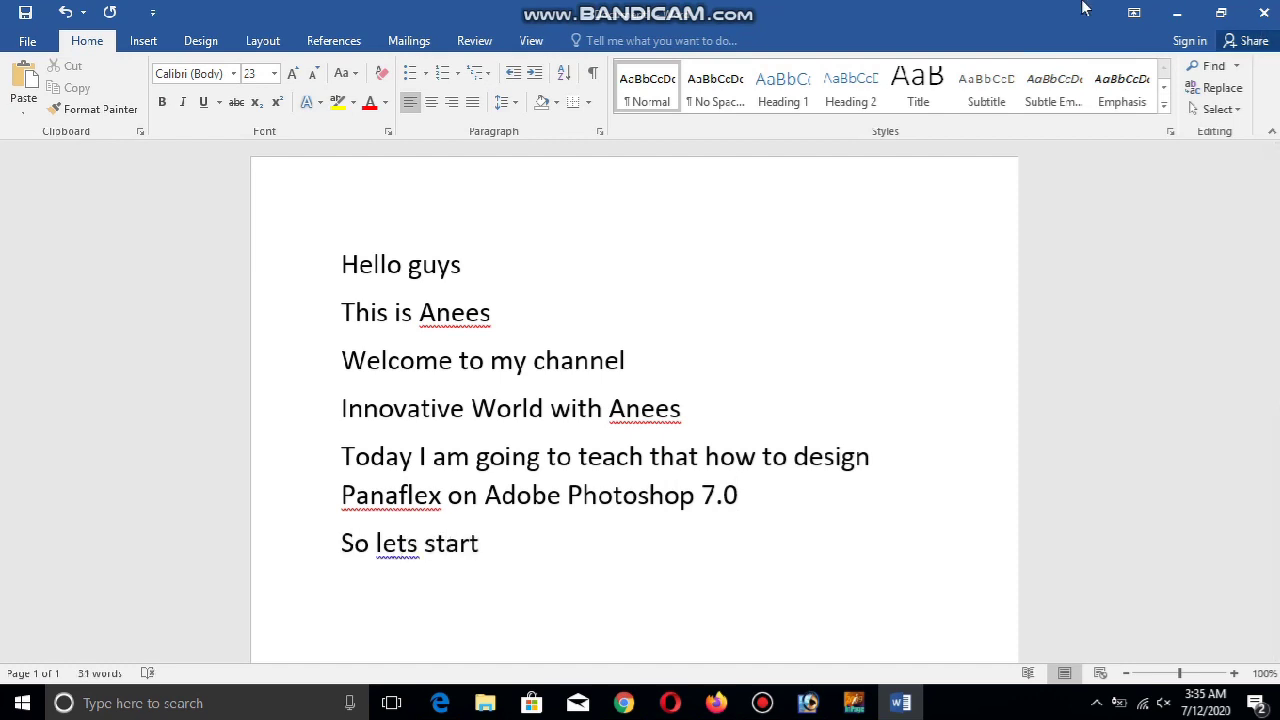
left_click(1177, 12)
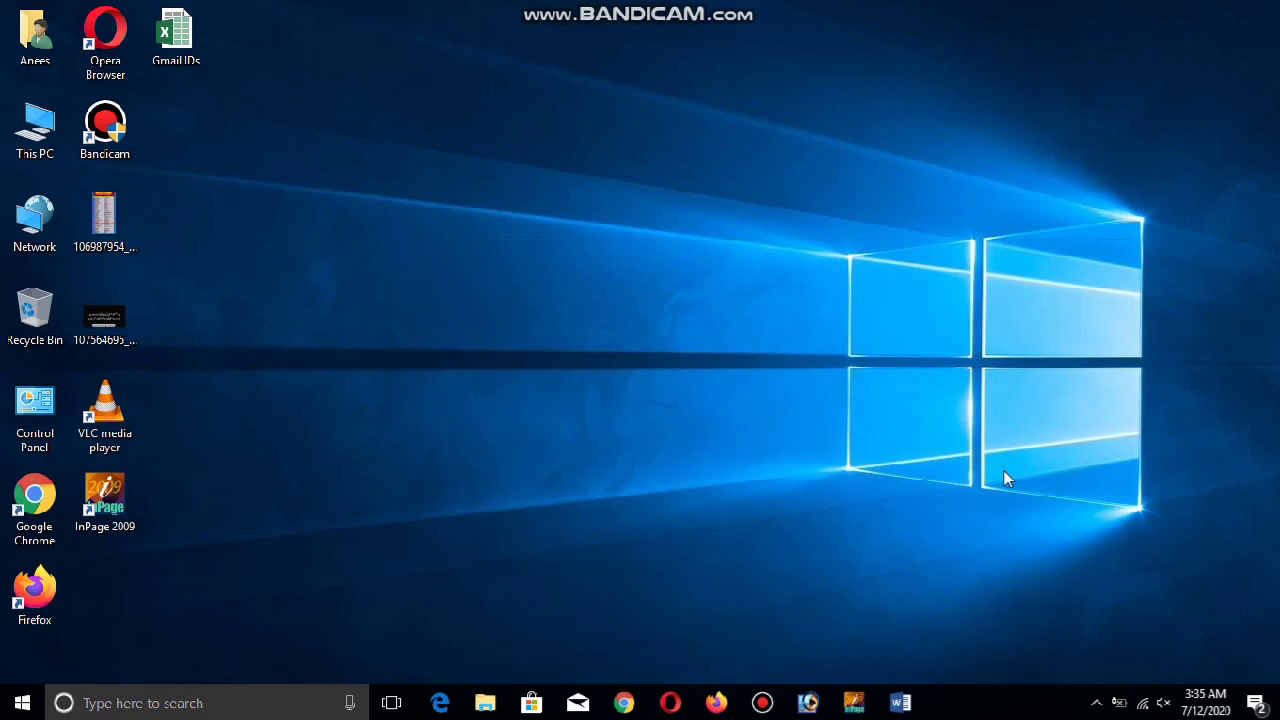
Start a new InPage document with the text size set to 36 pt
left_click(806, 705)
left_click(853, 703)
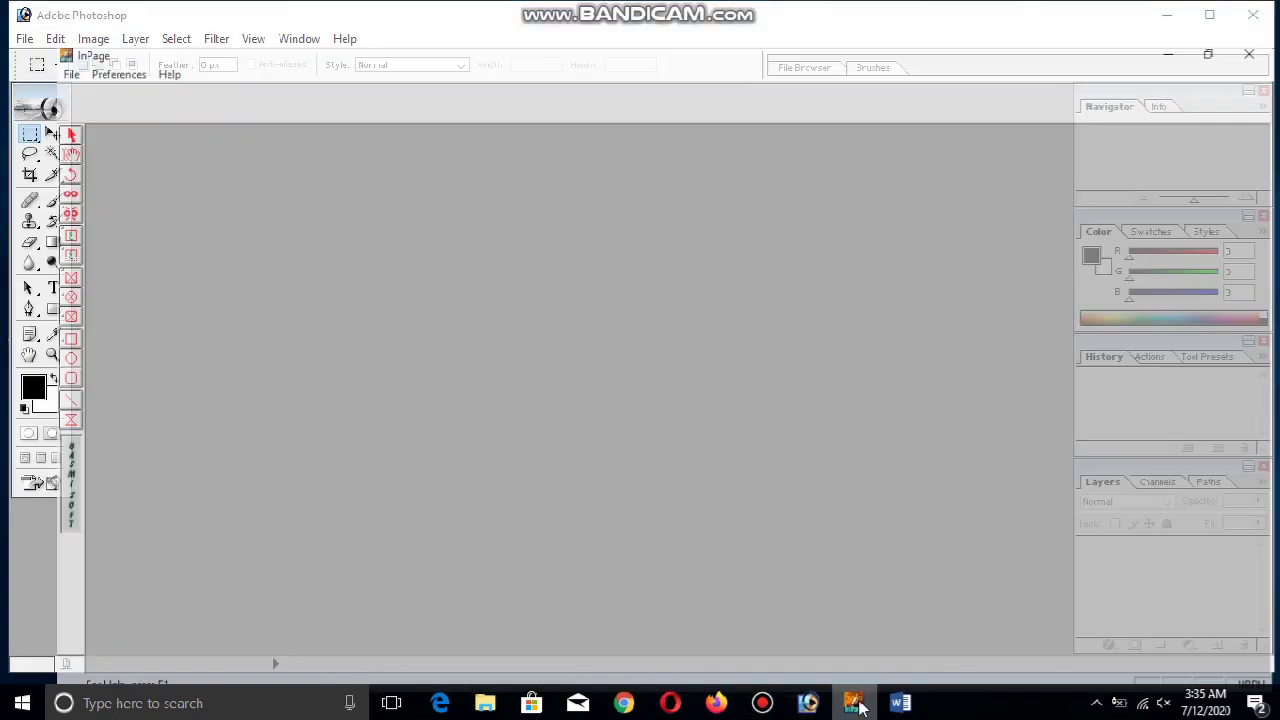
left_click(15, 29)
left_click(42, 49)
left_click(790, 288)
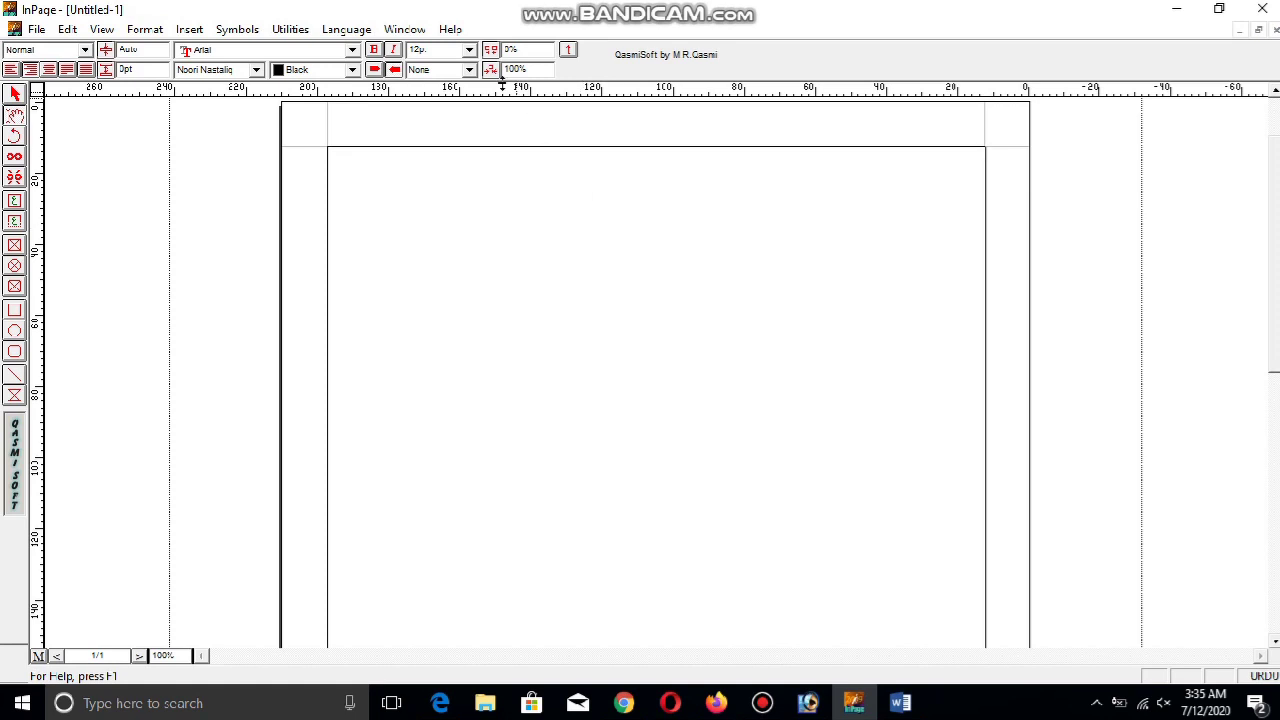
left_click(468, 50)
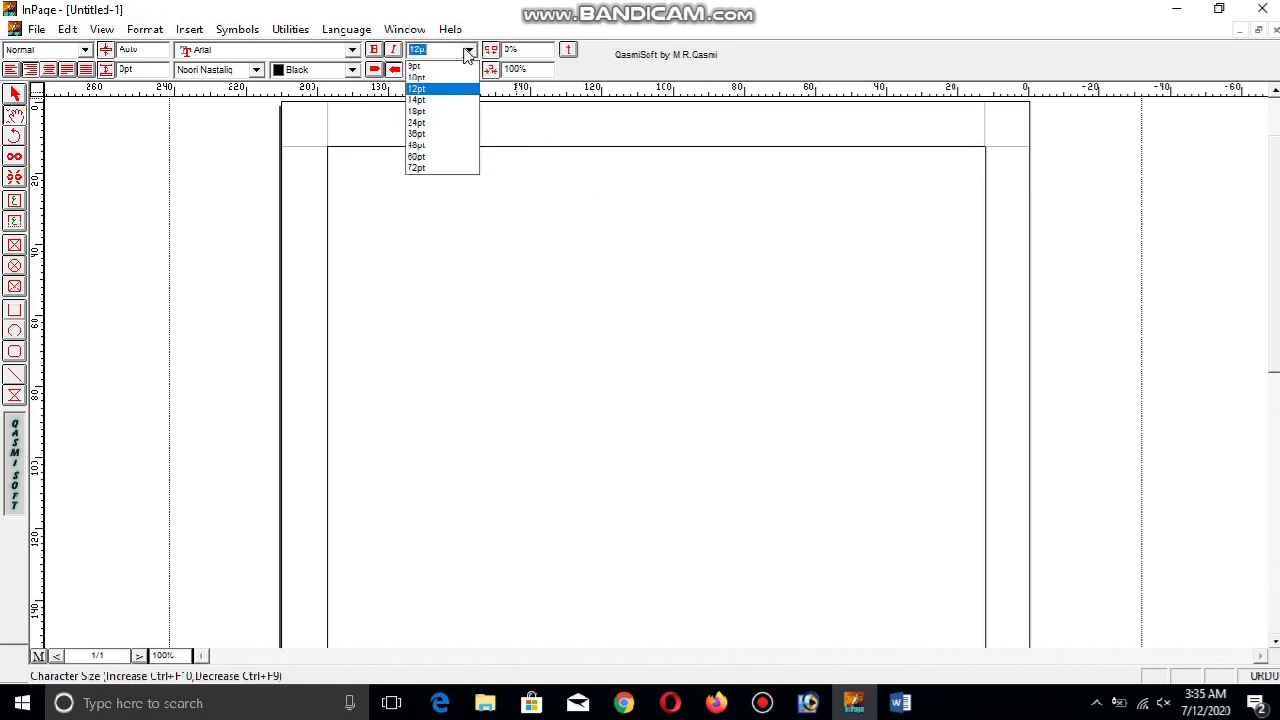
left_click(450, 136)
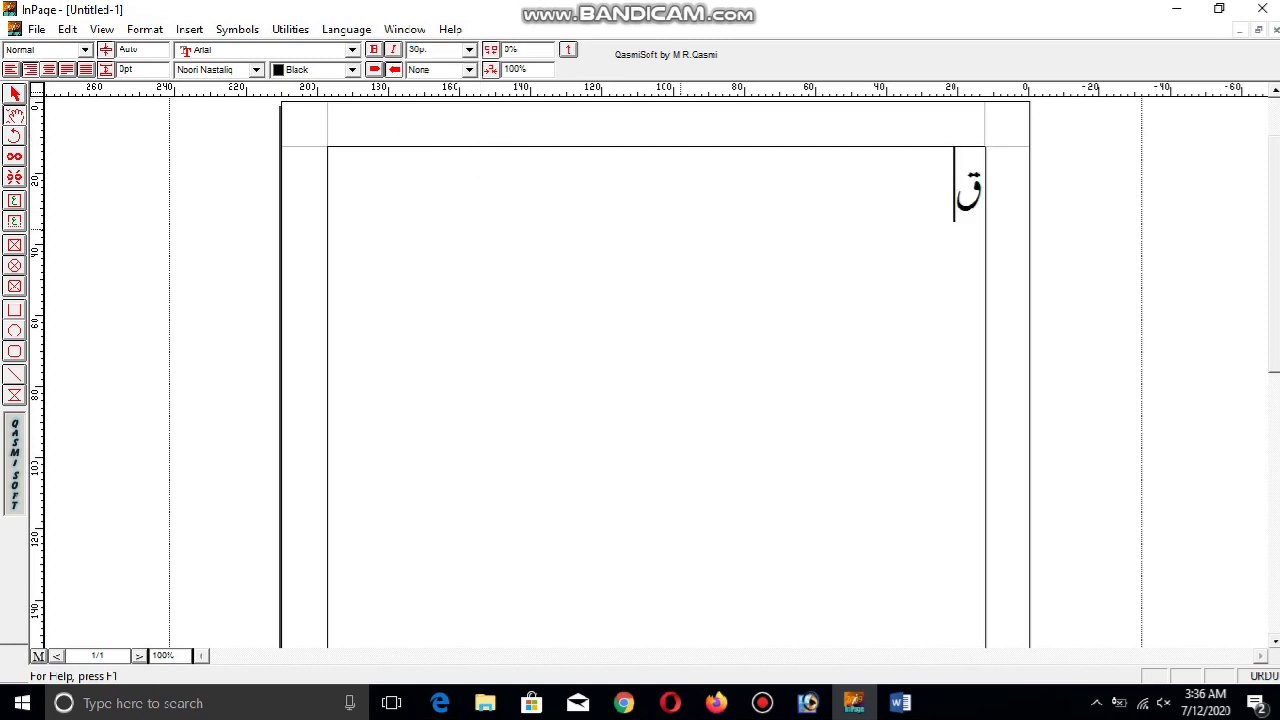
Switch the Urdu keyboard layout to Phonetic and type the heading انیس گرافکس
left_click(67, 29)
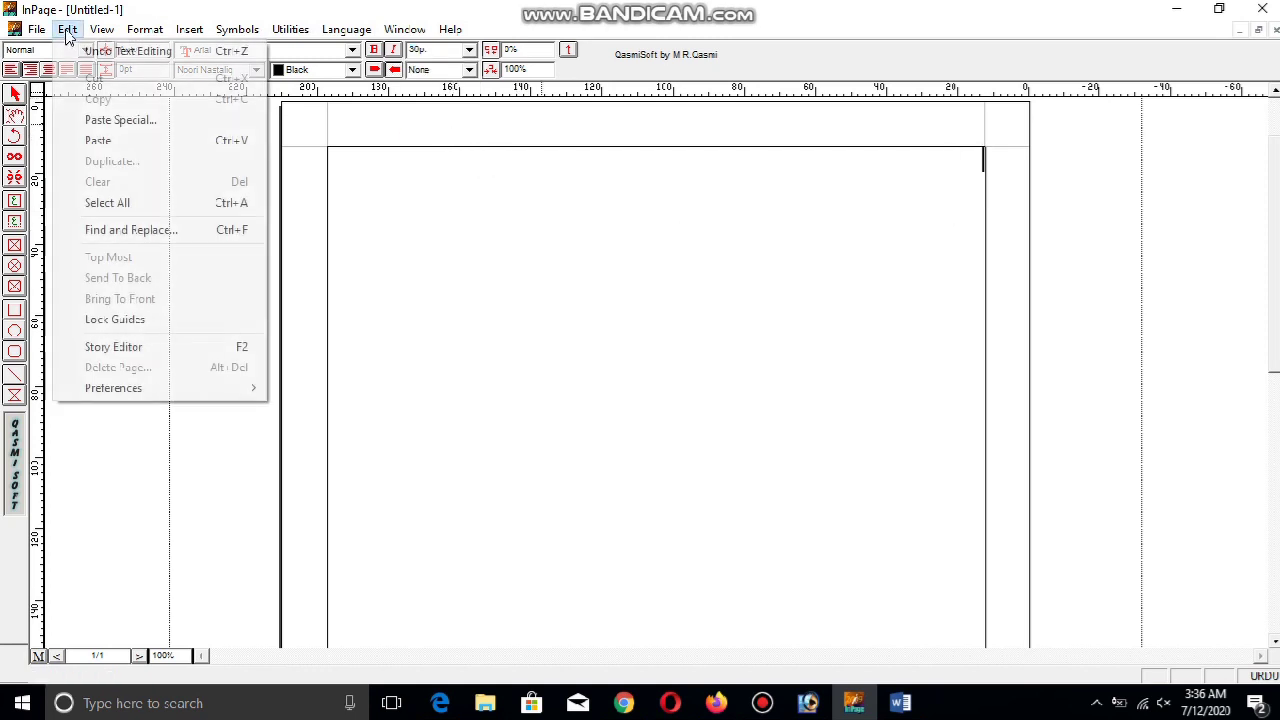
mouse_move(200, 389)
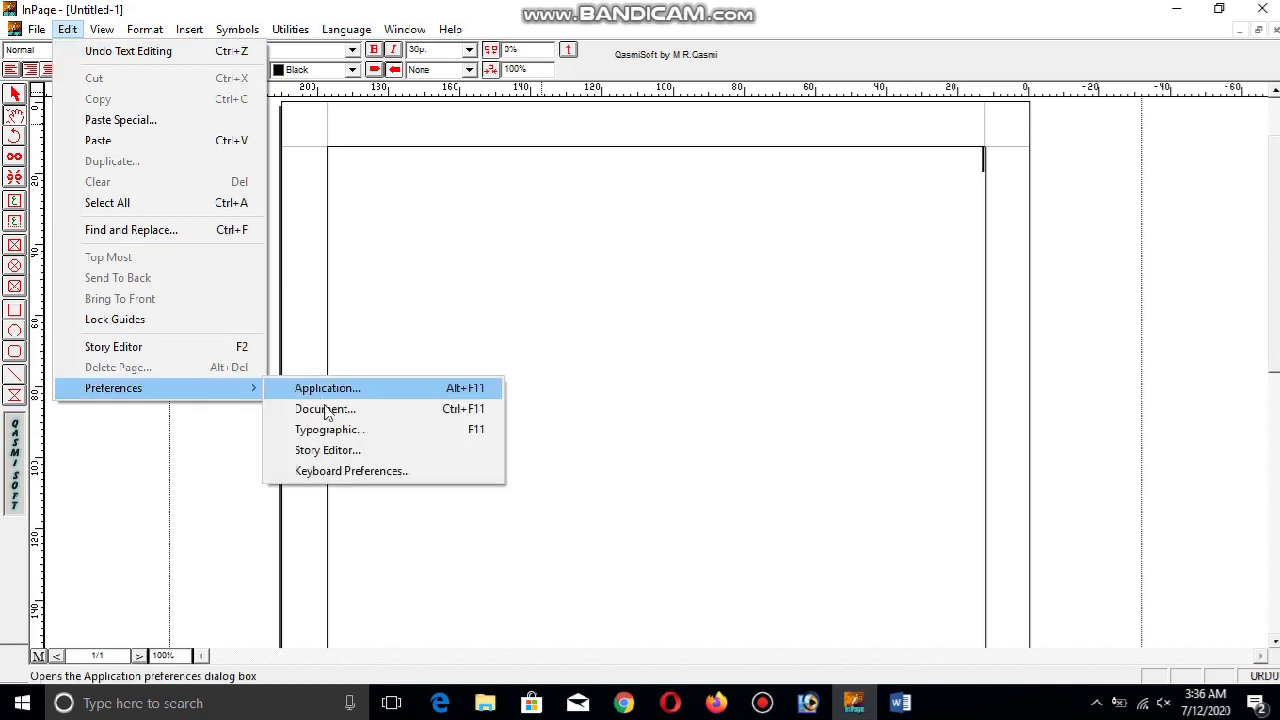
left_click(349, 471)
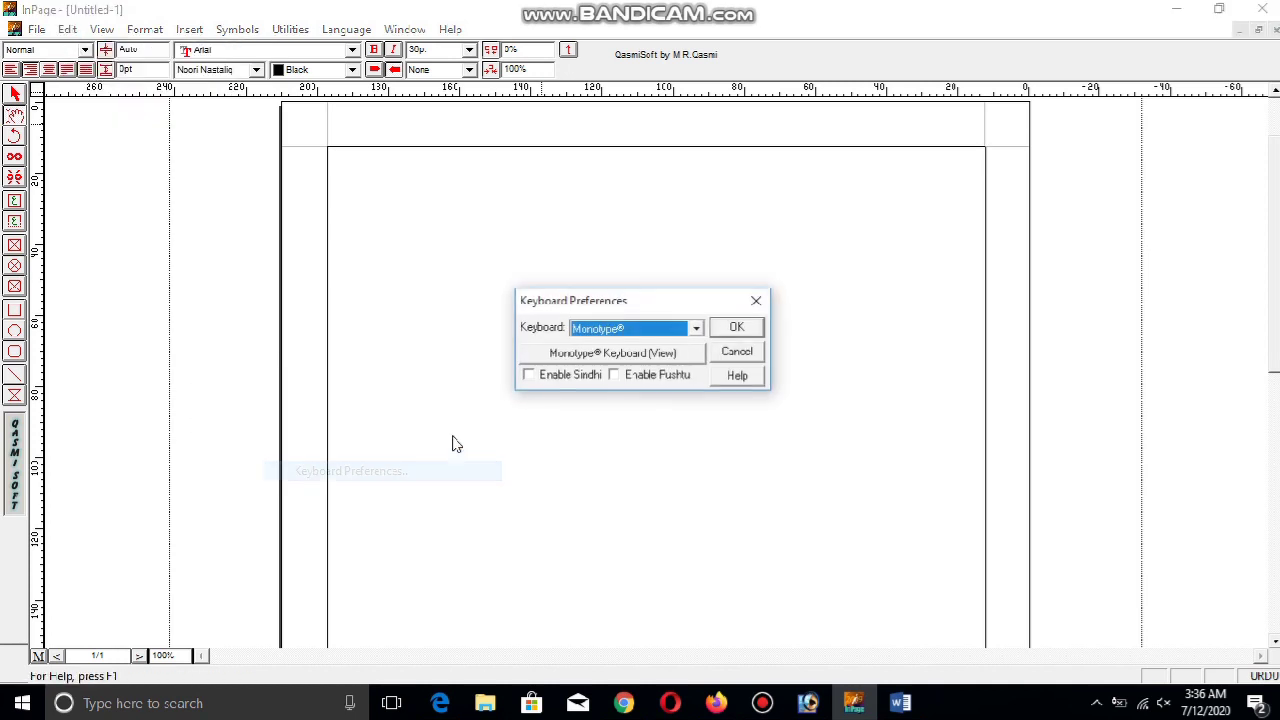
left_click(660, 338)
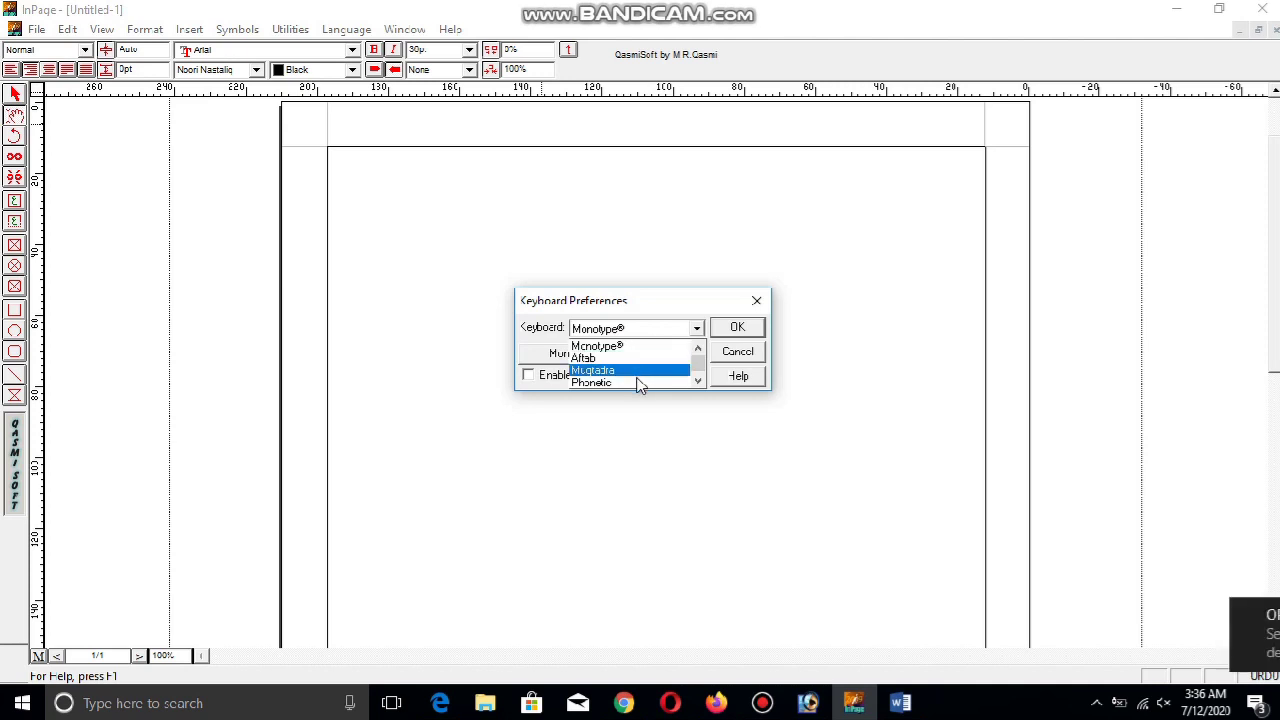
left_click(638, 382)
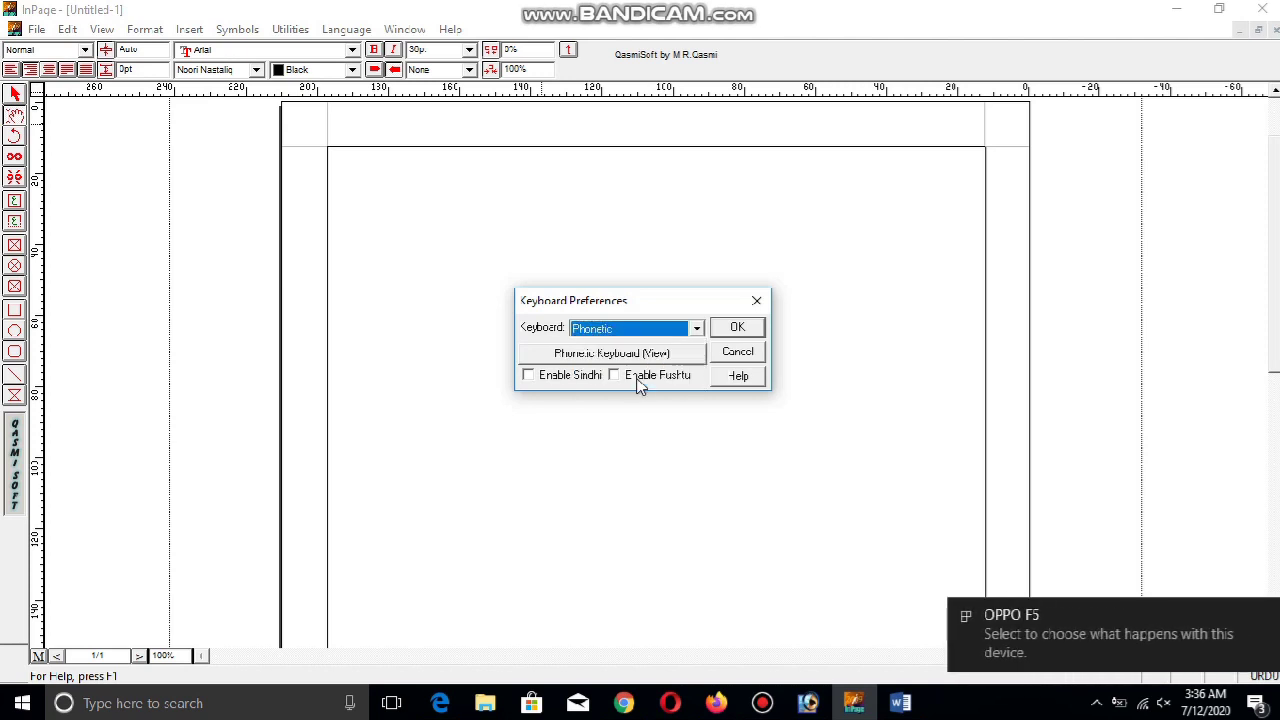
left_click(746, 330)
type("anis gr")
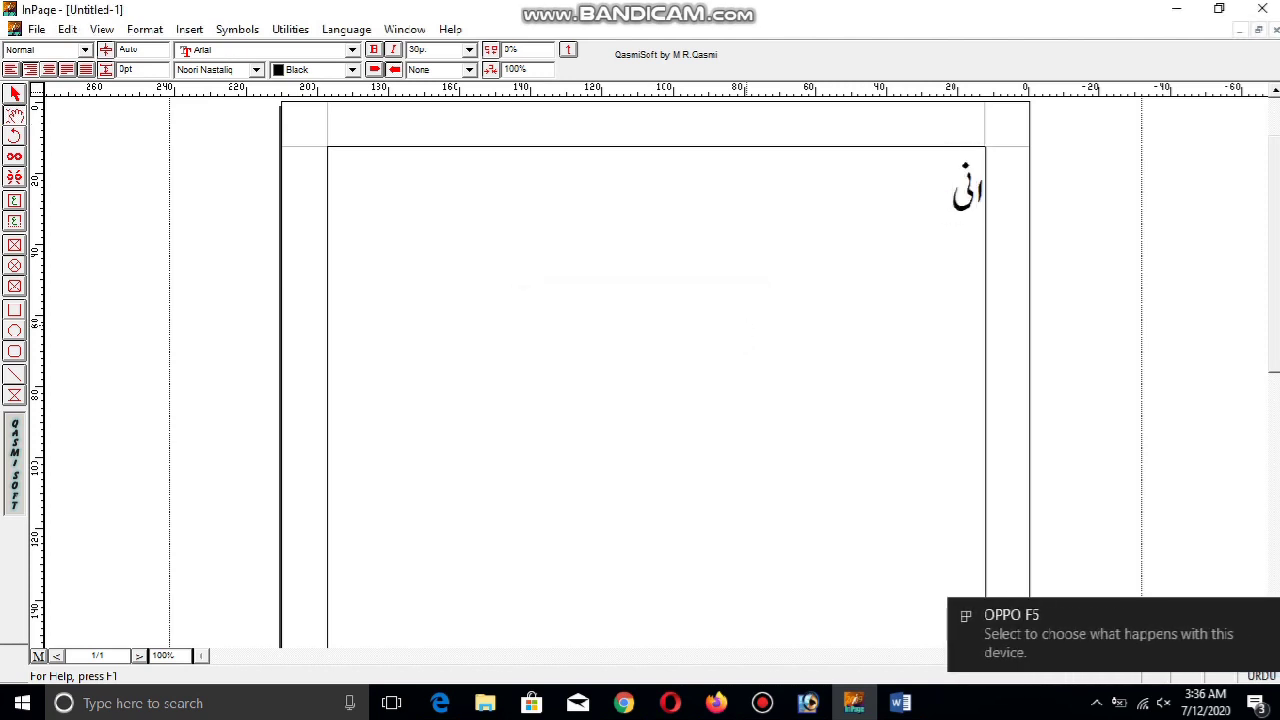
type("afks")
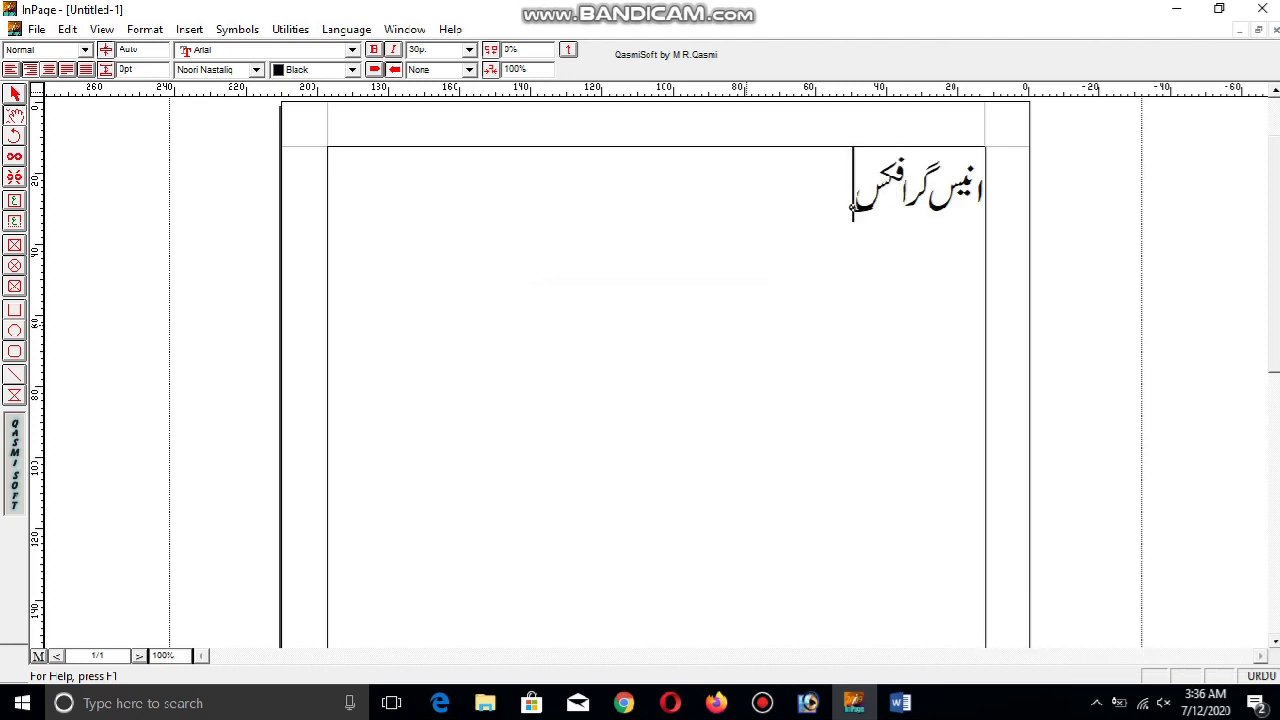
On a new line type 'ہمارے یہاں ہر قسم کی ڈیزائننگ اور پرنٹنگ کی جاتی ہے', then select all
key("Return")
type("omary io")
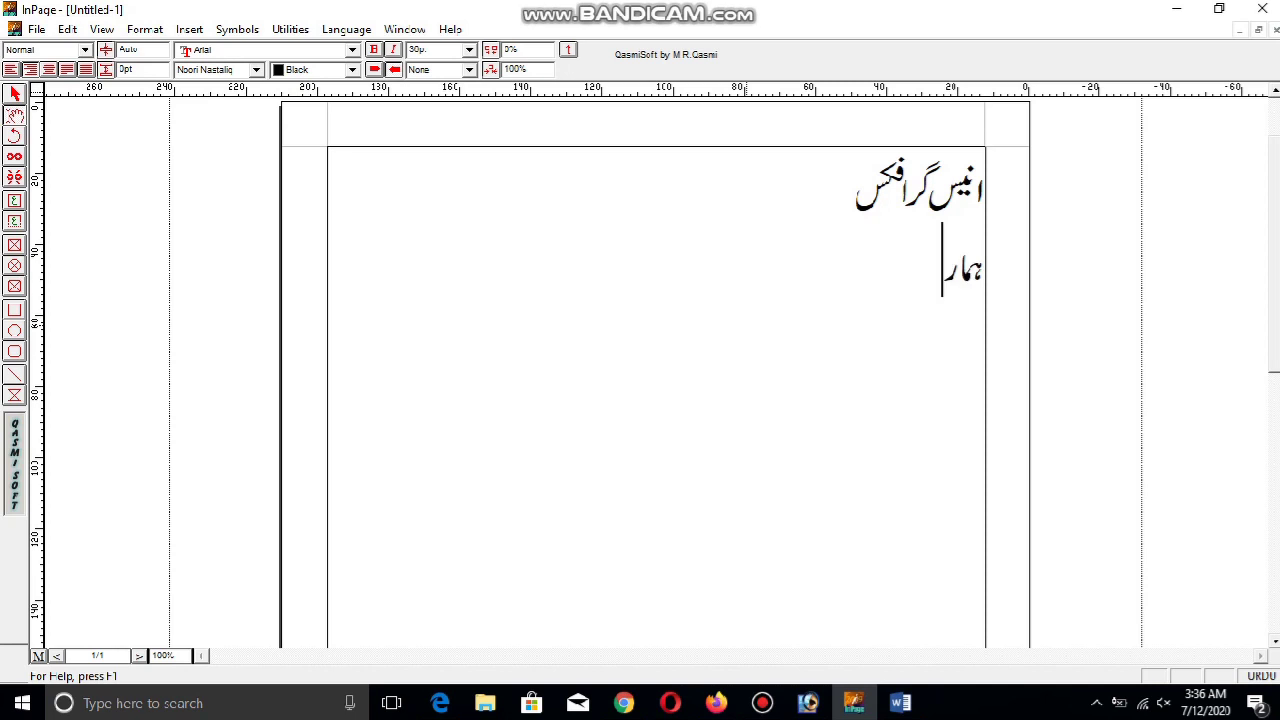
type("aN or qs")
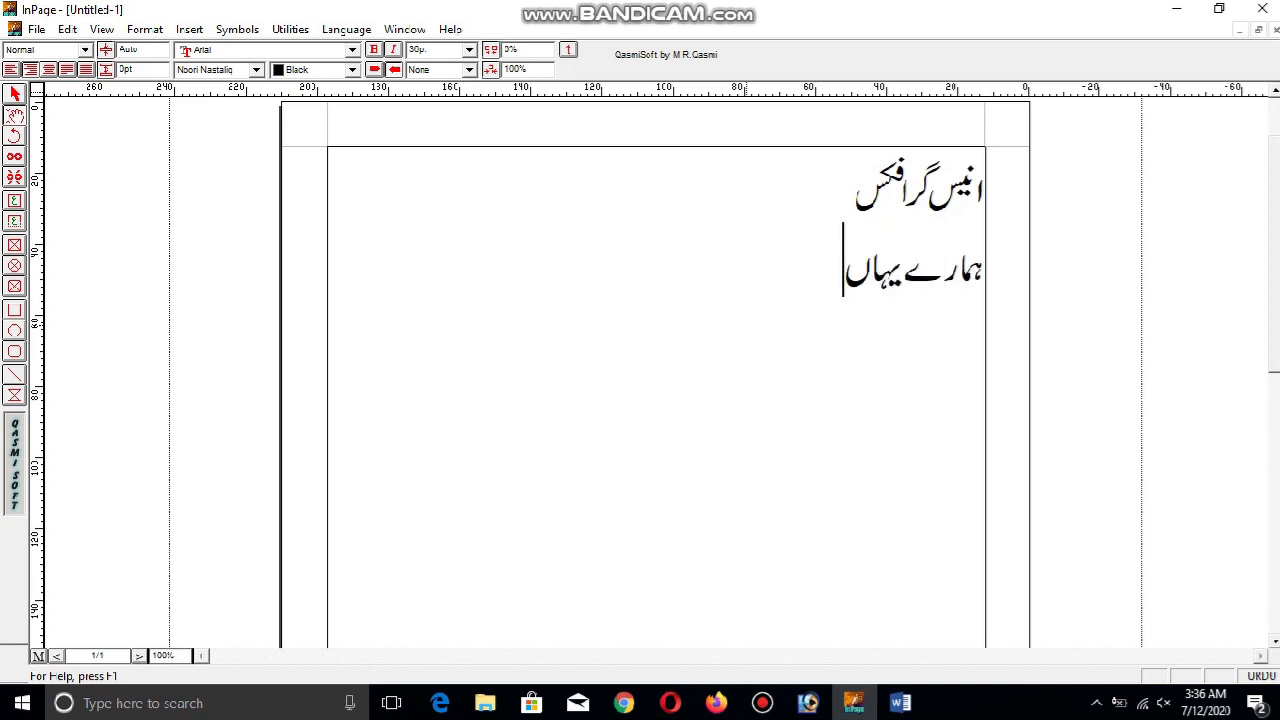
type("m ki")
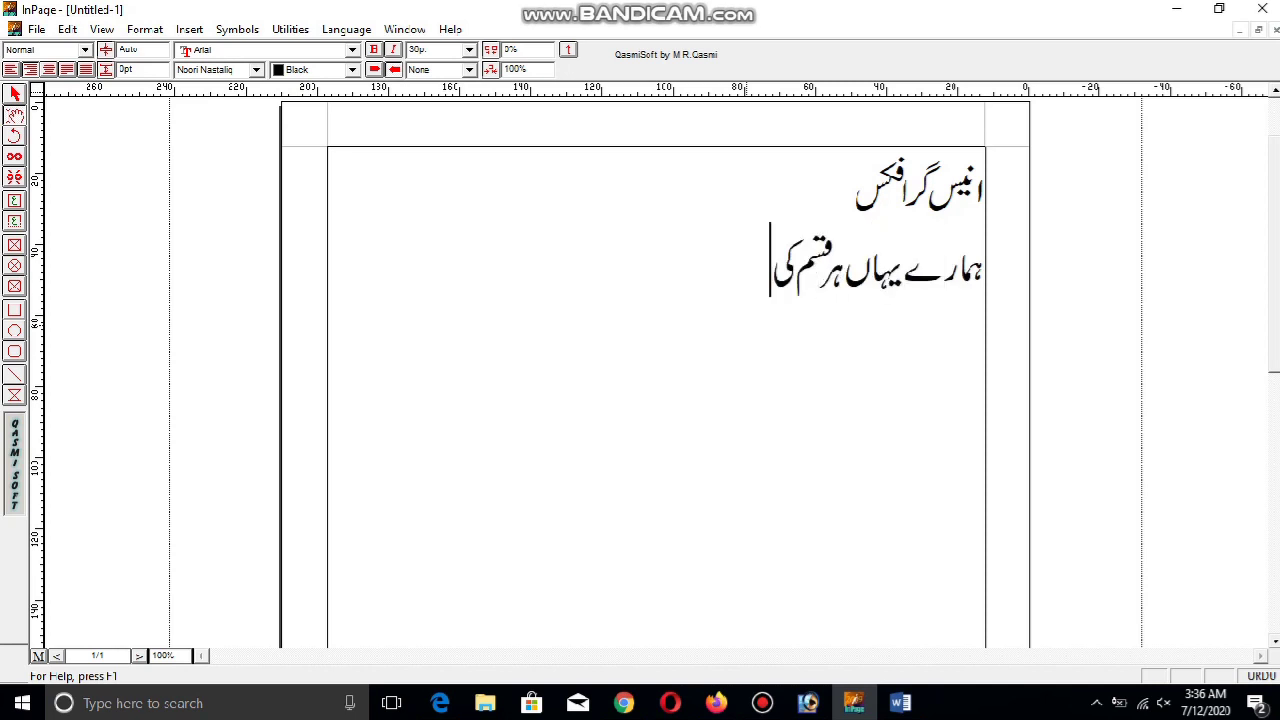
type(" prn")
key("BackSpace")
key("BackSpace")
key("BackSpace")
key("BackSpace")
type("DyzaInng")
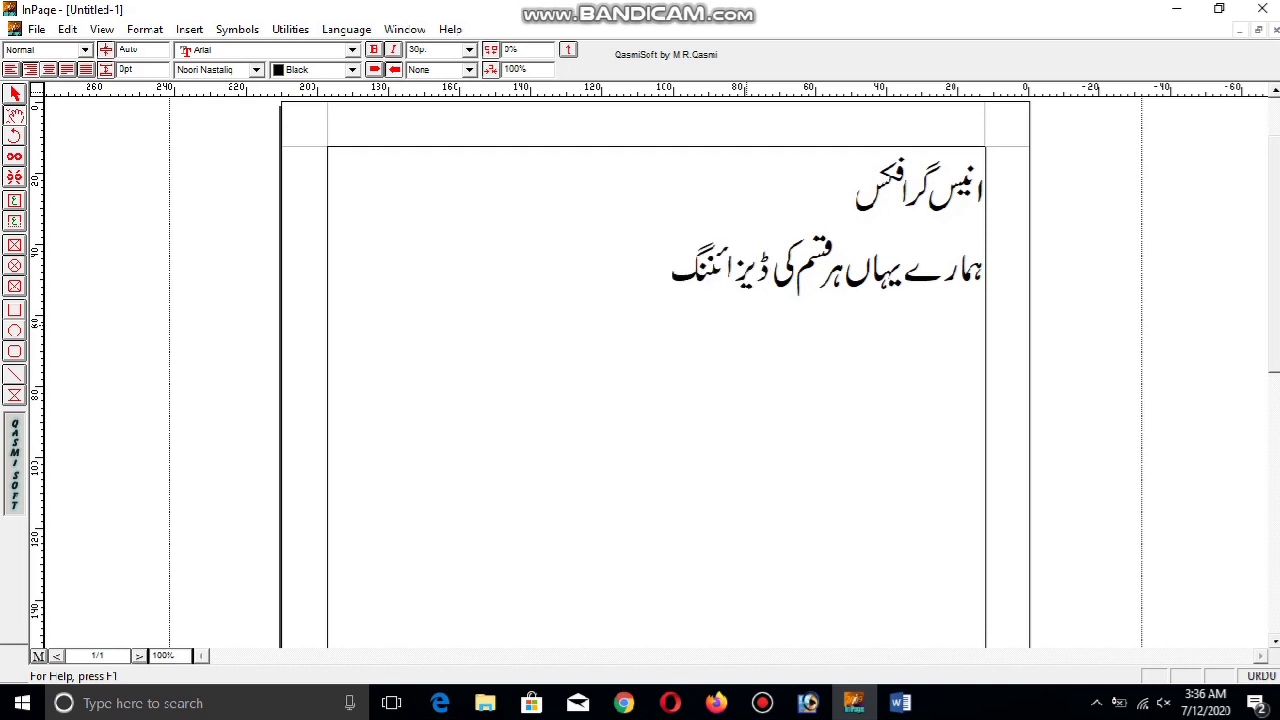
type(" awr prnTng ky ja")
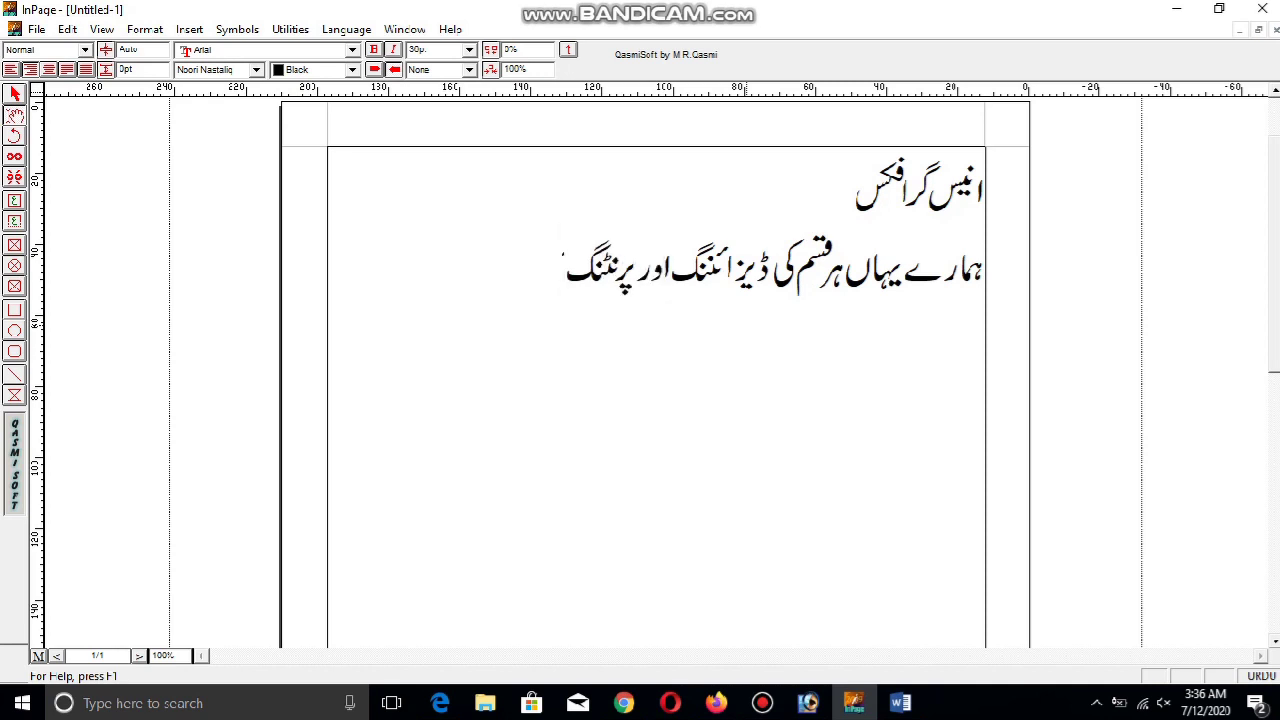
type("ty he")
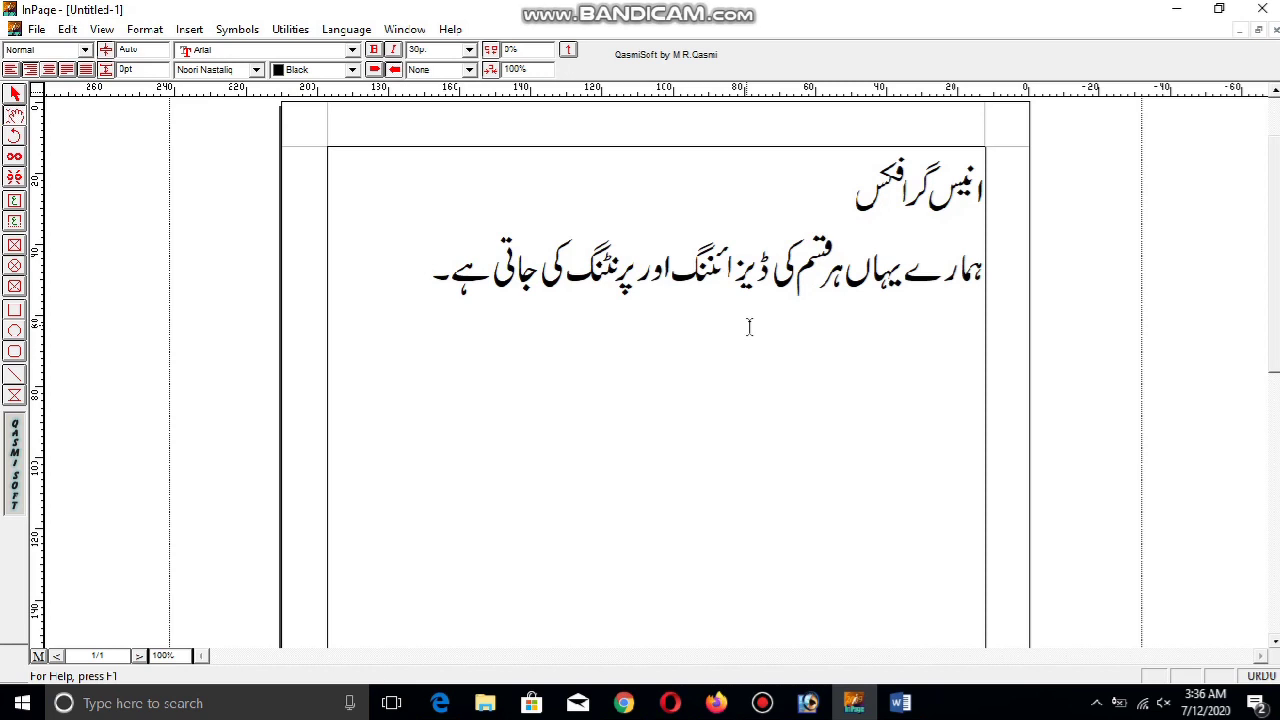
key("ctrl+a")
Centre all the text and set the heading انیس گرافکس in Bombay Black
left_click(56, 76)
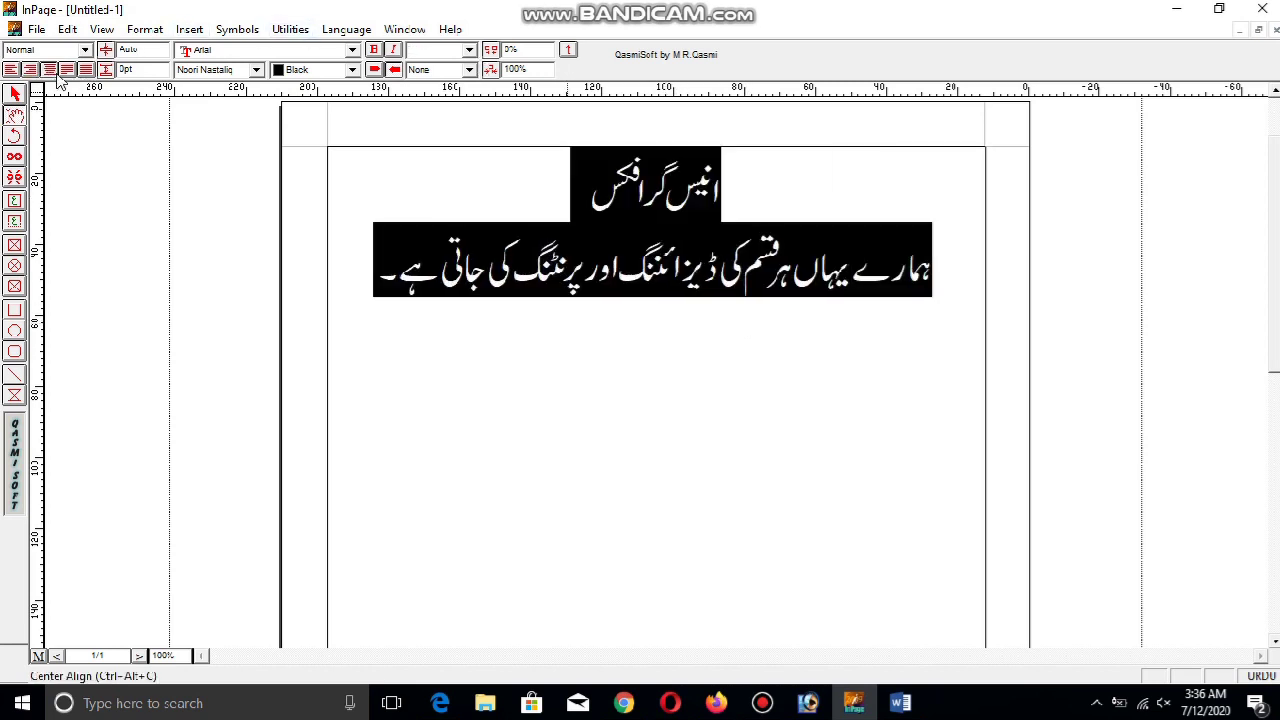
left_click_drag(590, 185, 720, 185)
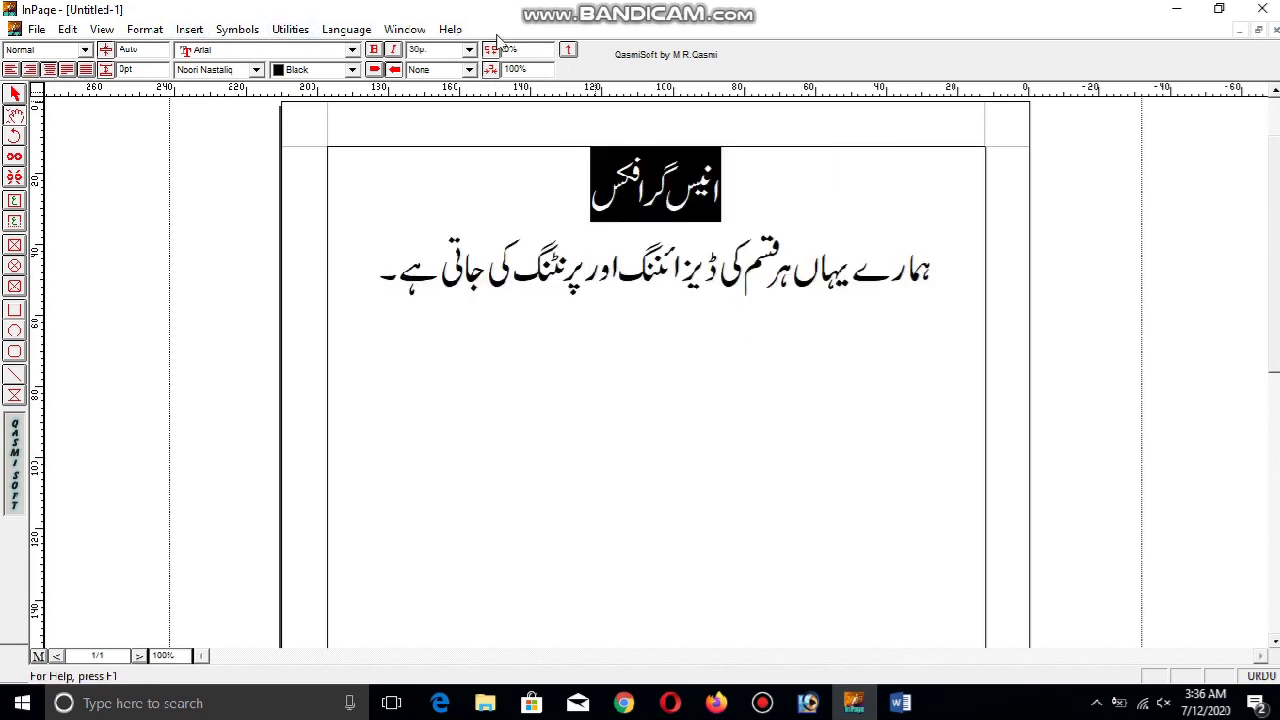
left_click(231, 70)
scroll(250, 143, "down", 3)
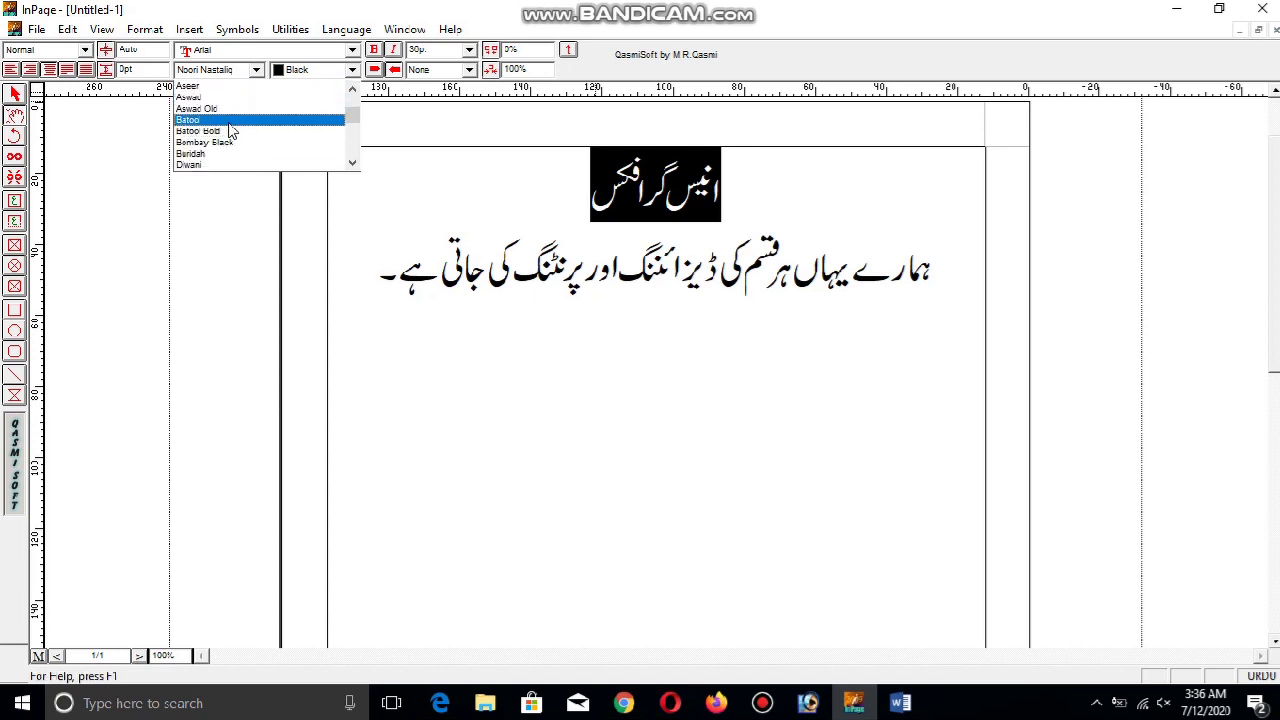
left_click(238, 142)
Add a centred 'رابطہ:' contact line with the phone number below the sentence
left_click(548, 270)
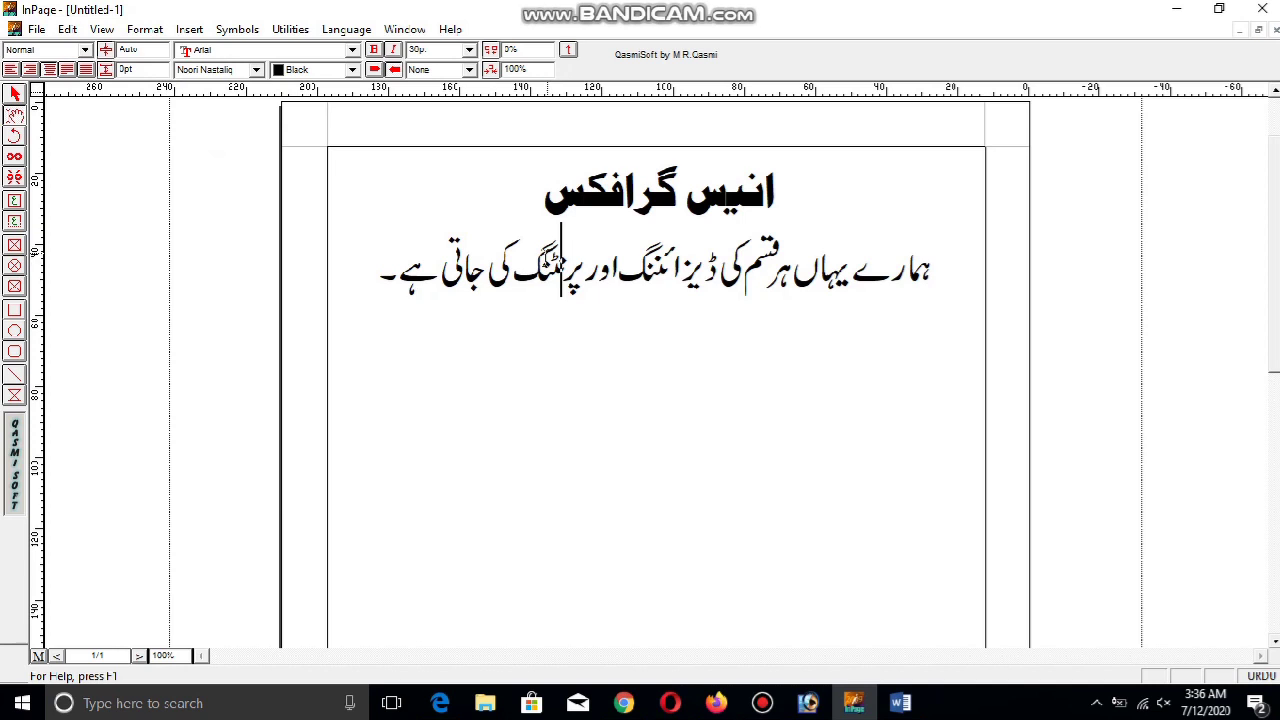
left_click(385, 268)
key("Return")
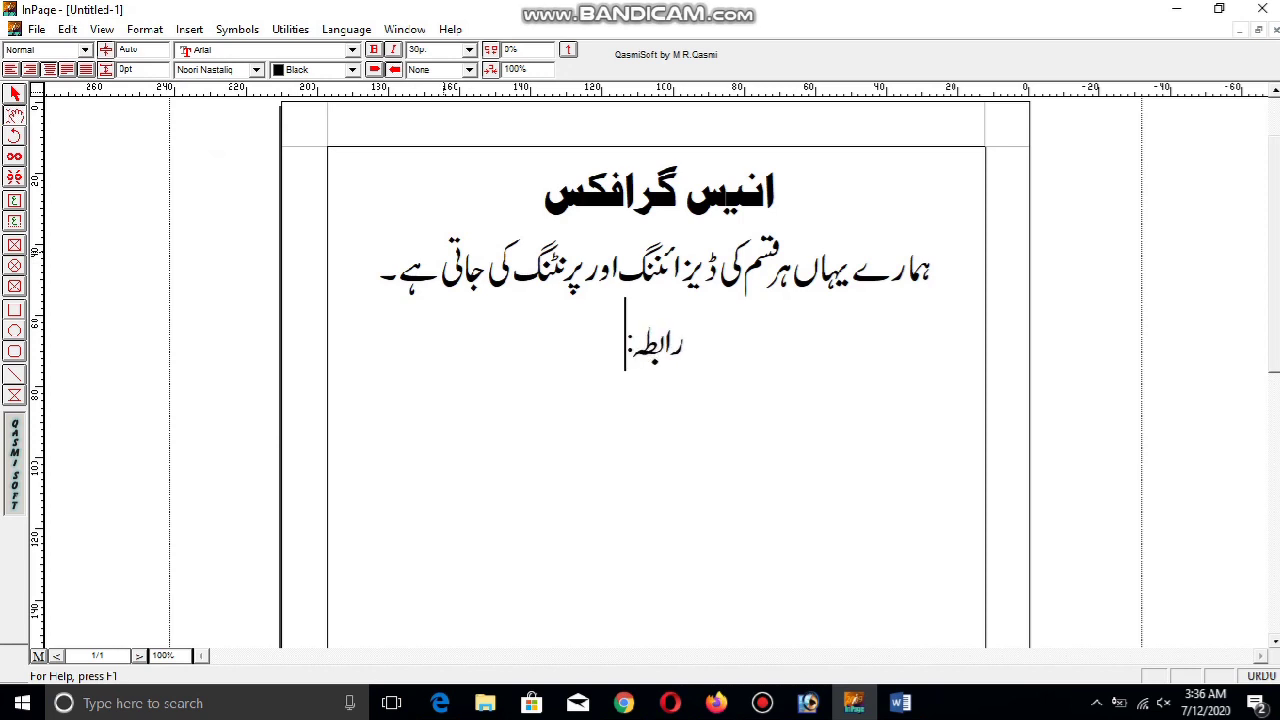
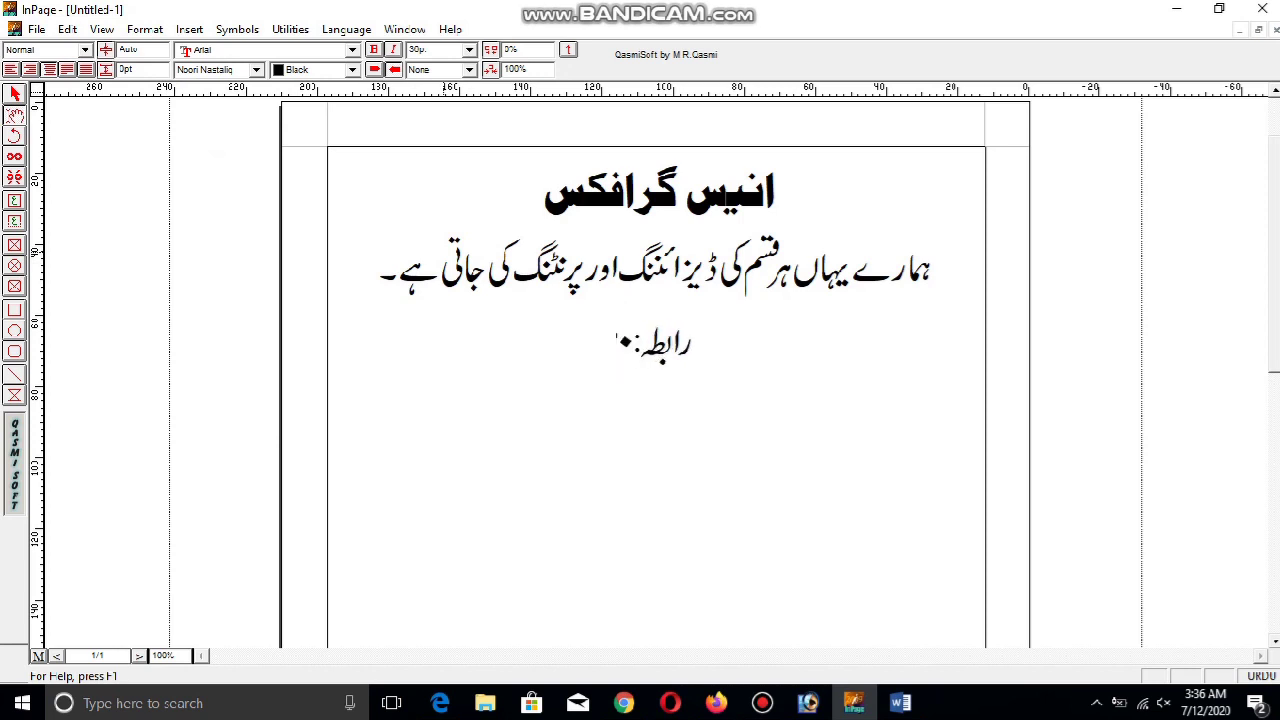
key("BackSpace")
key("BackSpace")
key("BackSpace")
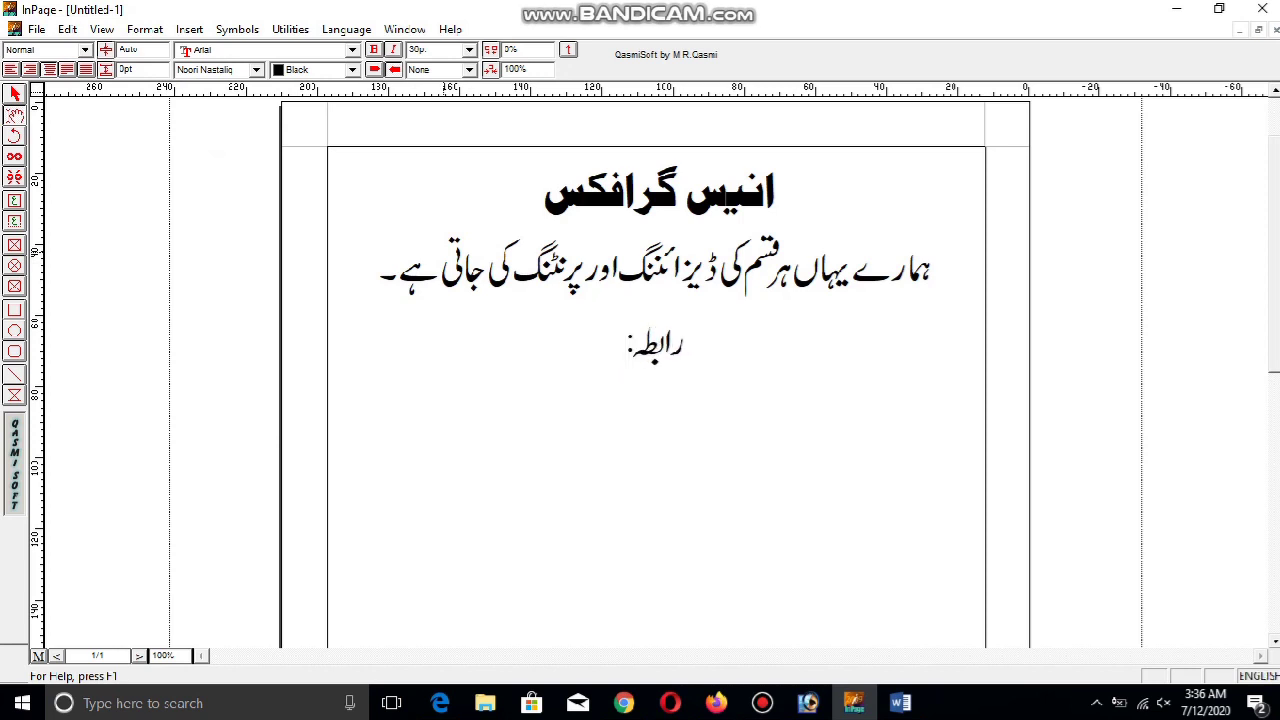
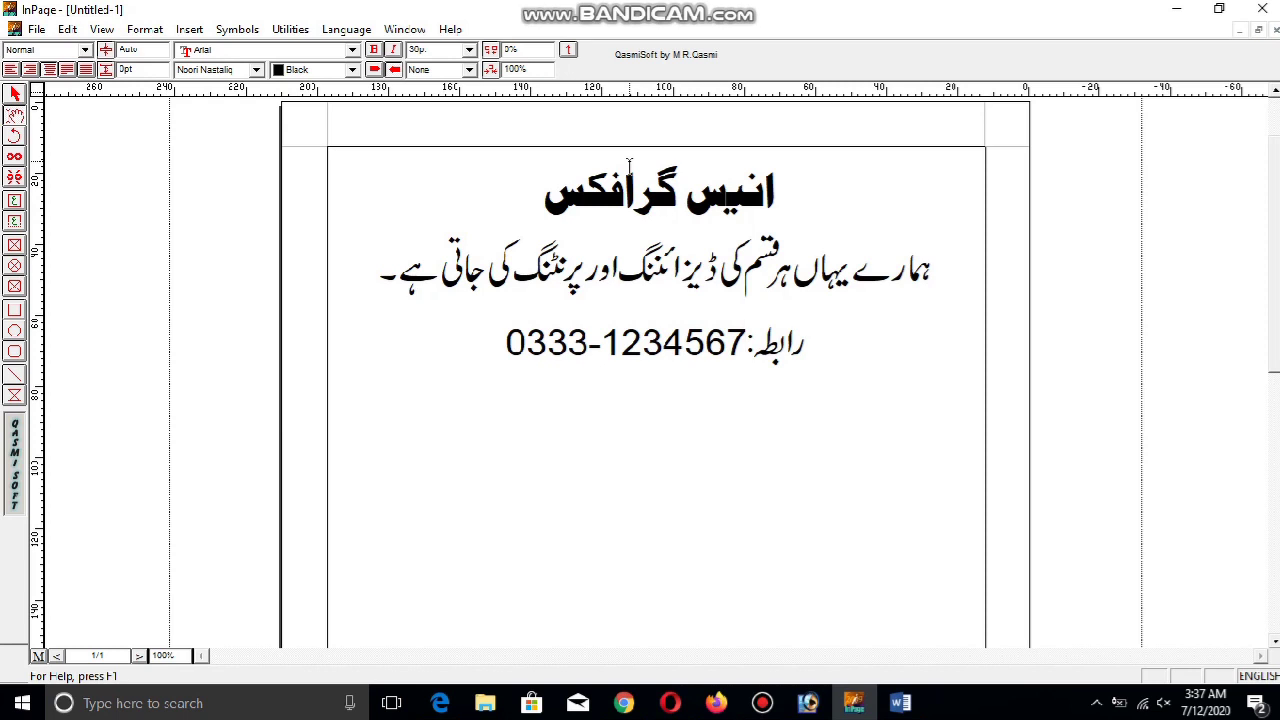
key("ctrl+space")
Insert a services line listing پینافلیکس، وزیٹنگ کارڈز، پمفلیٹس، بروشر above the contact line
key("Up")
key("Return")
type("پ")
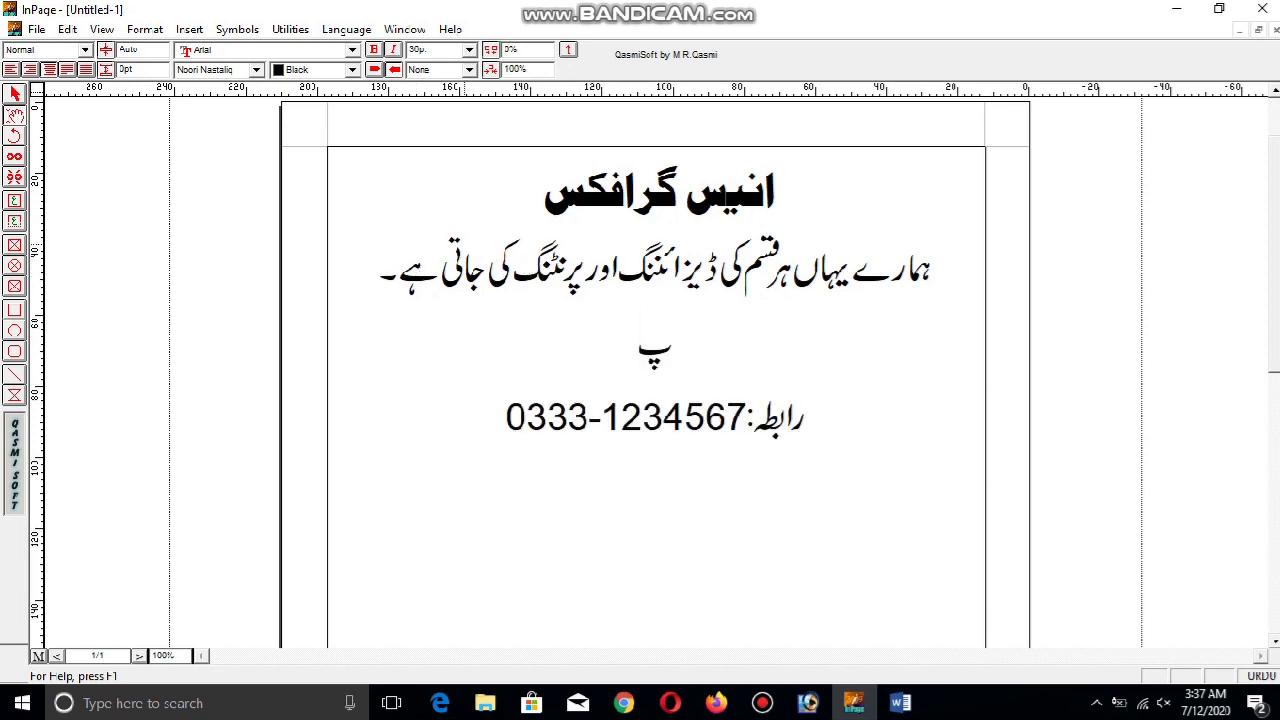
type("ینافلیک")
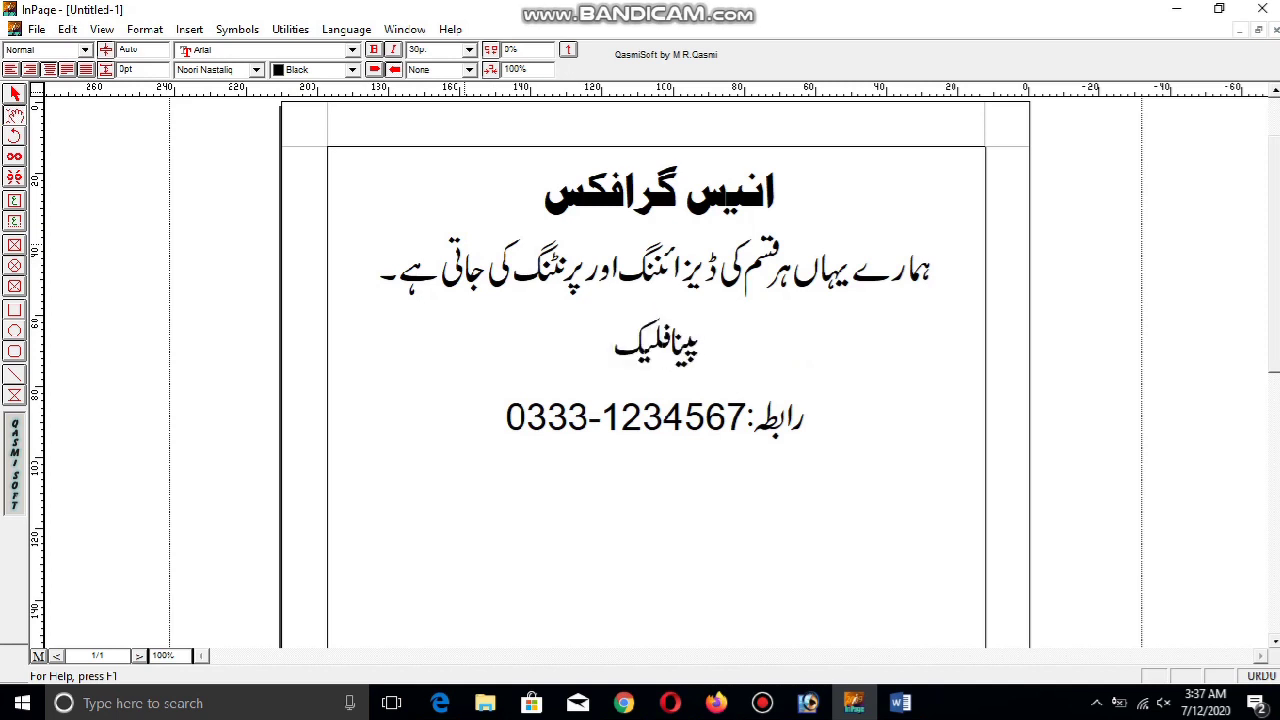
type("س ،")
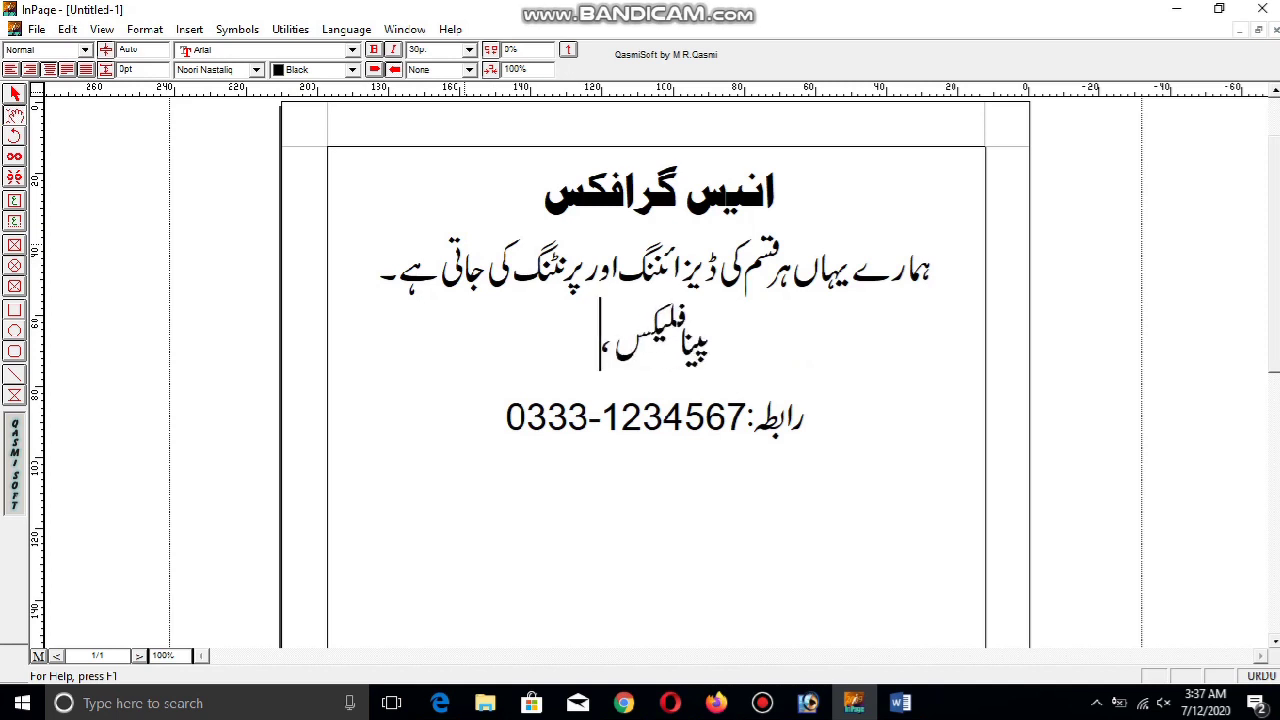
type("وزیٹنگ کارڈس")
key("BackSpace")
key("BackSpace")
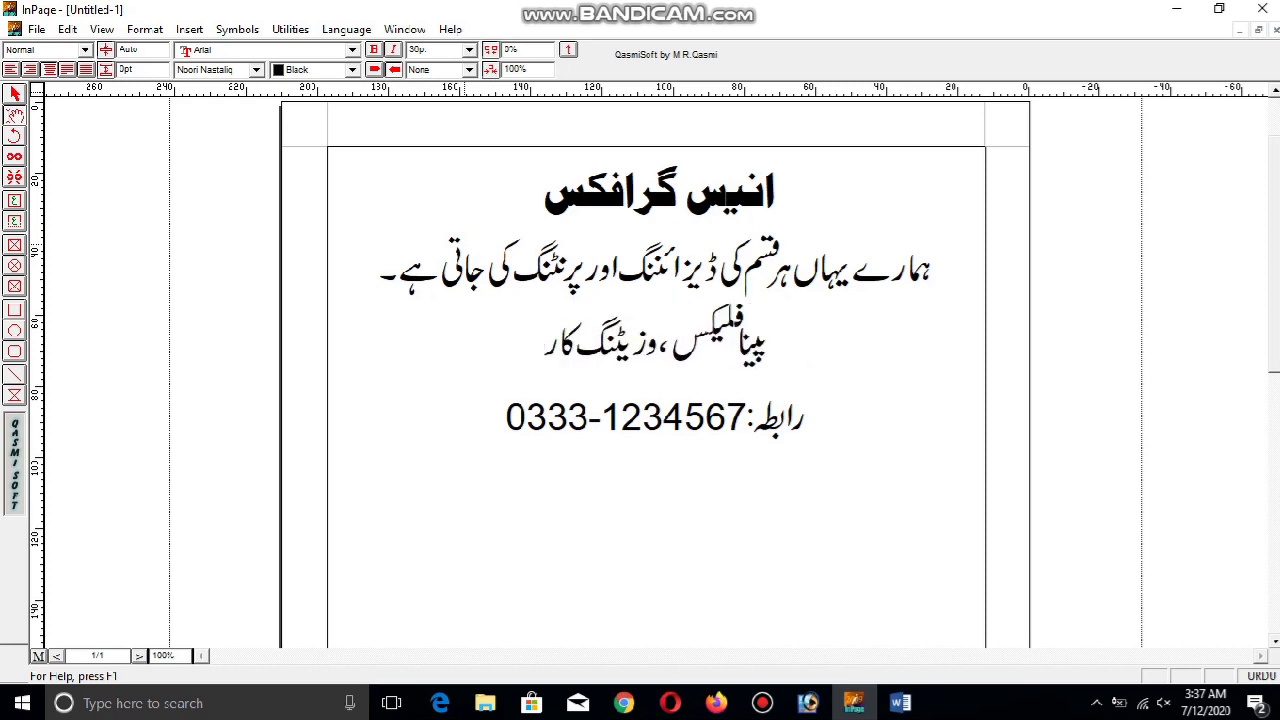
type("ڈز")
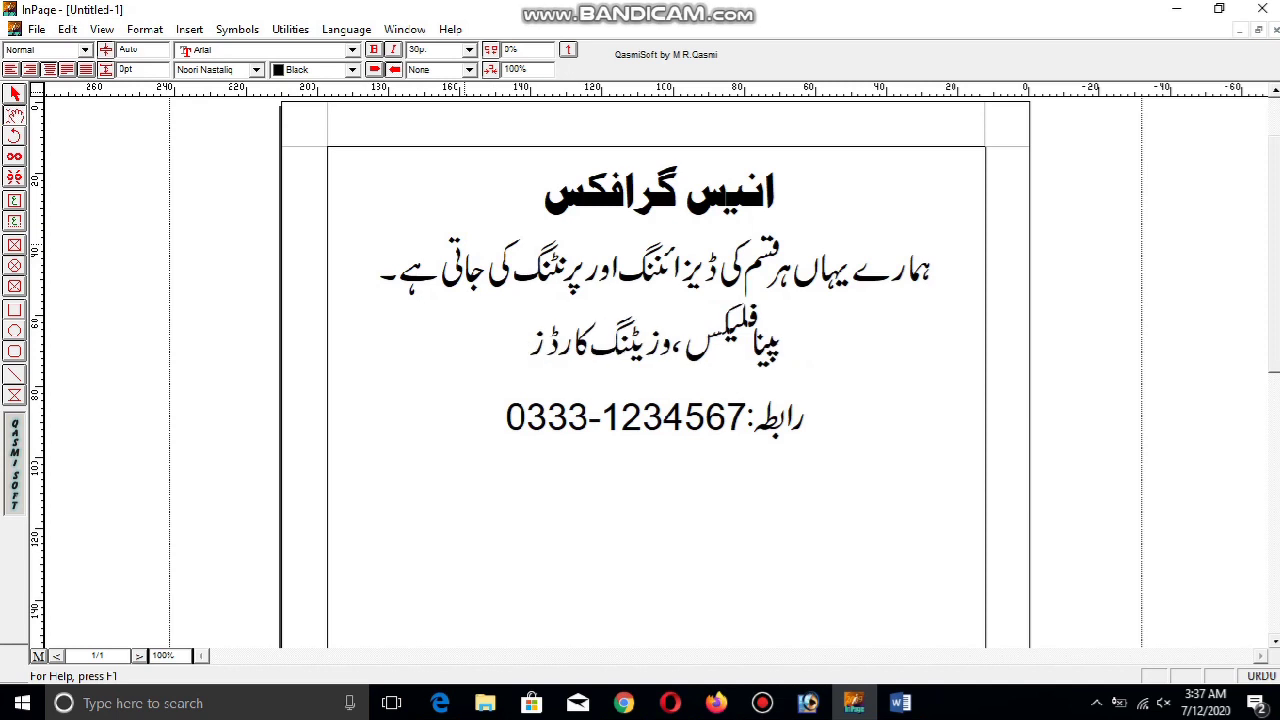
type("،")
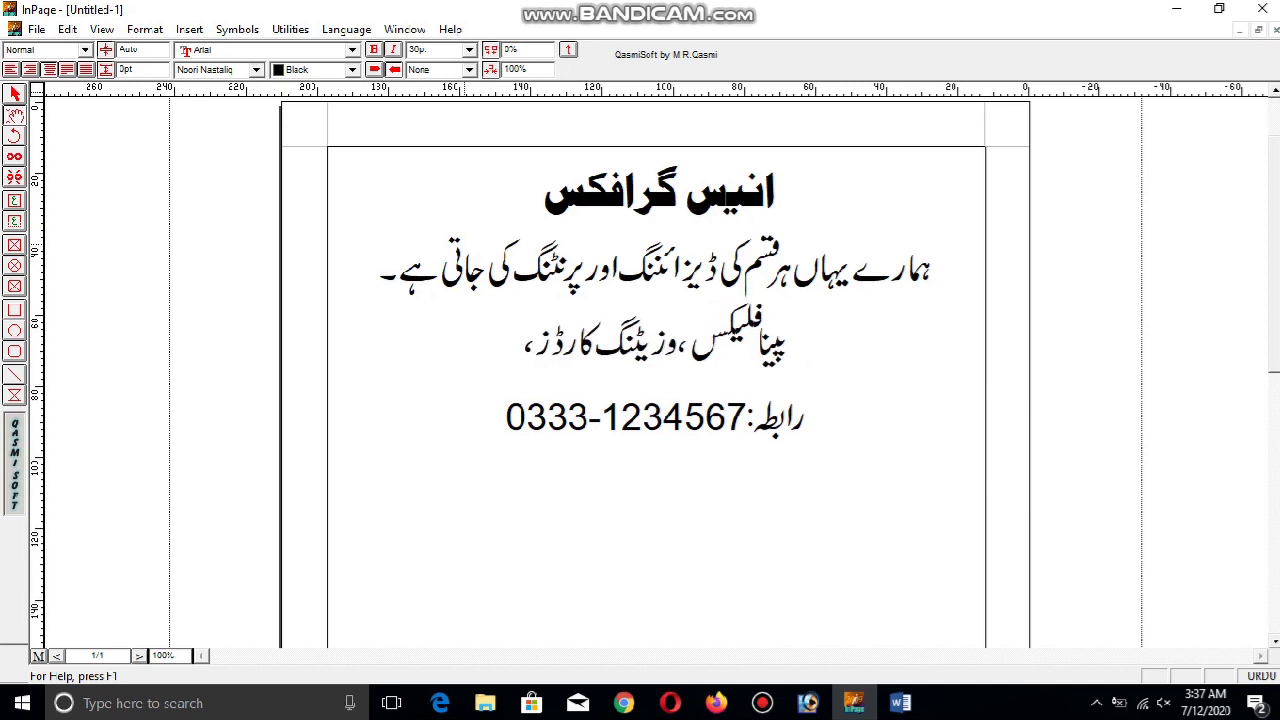
type(" پمپھلی")
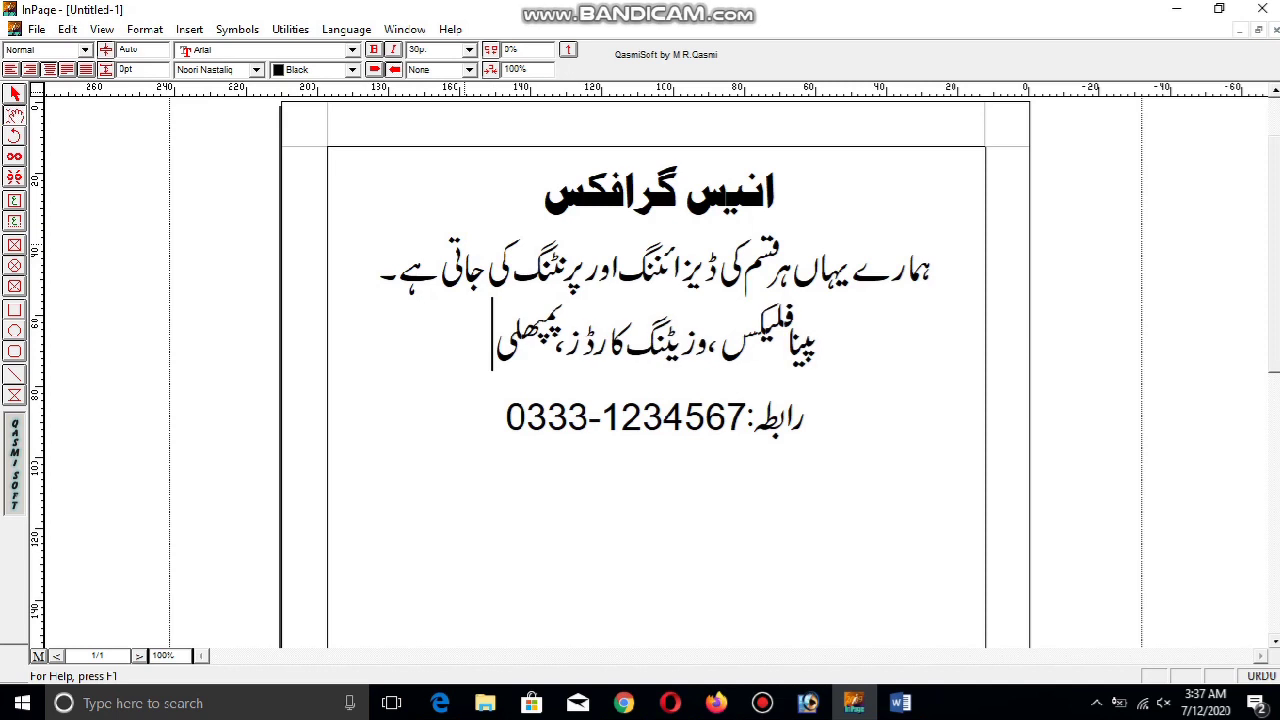
type("ٹس")
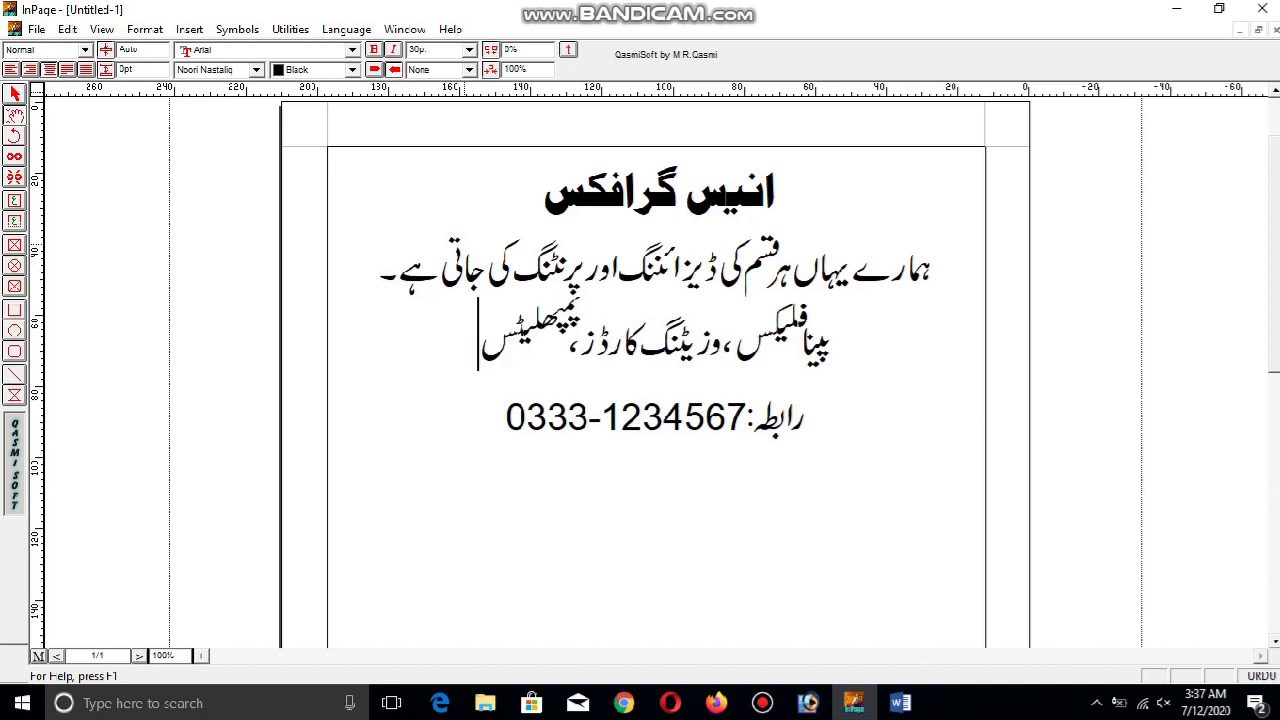
key("BackSpace")
key("BackSpace")
key("BackSpace")
key("BackSpace")
key("BackSpace")
key("BackSpace")
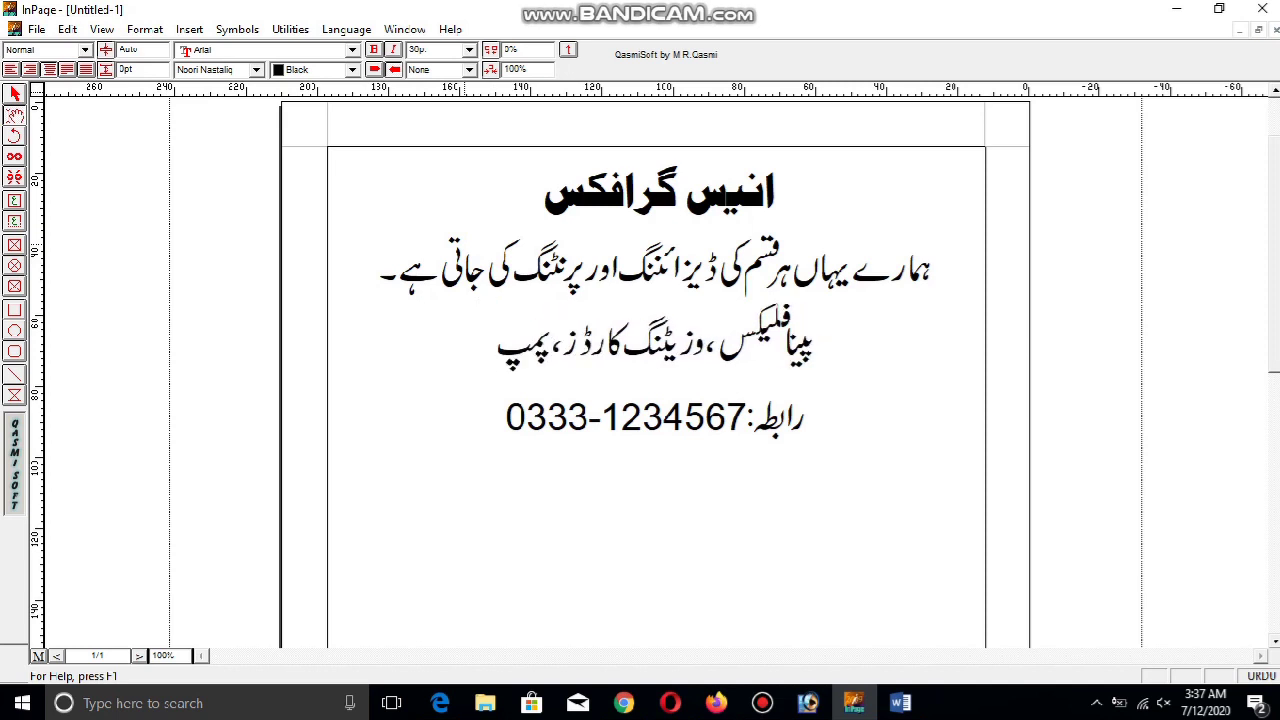
type("فلیٹس، ")
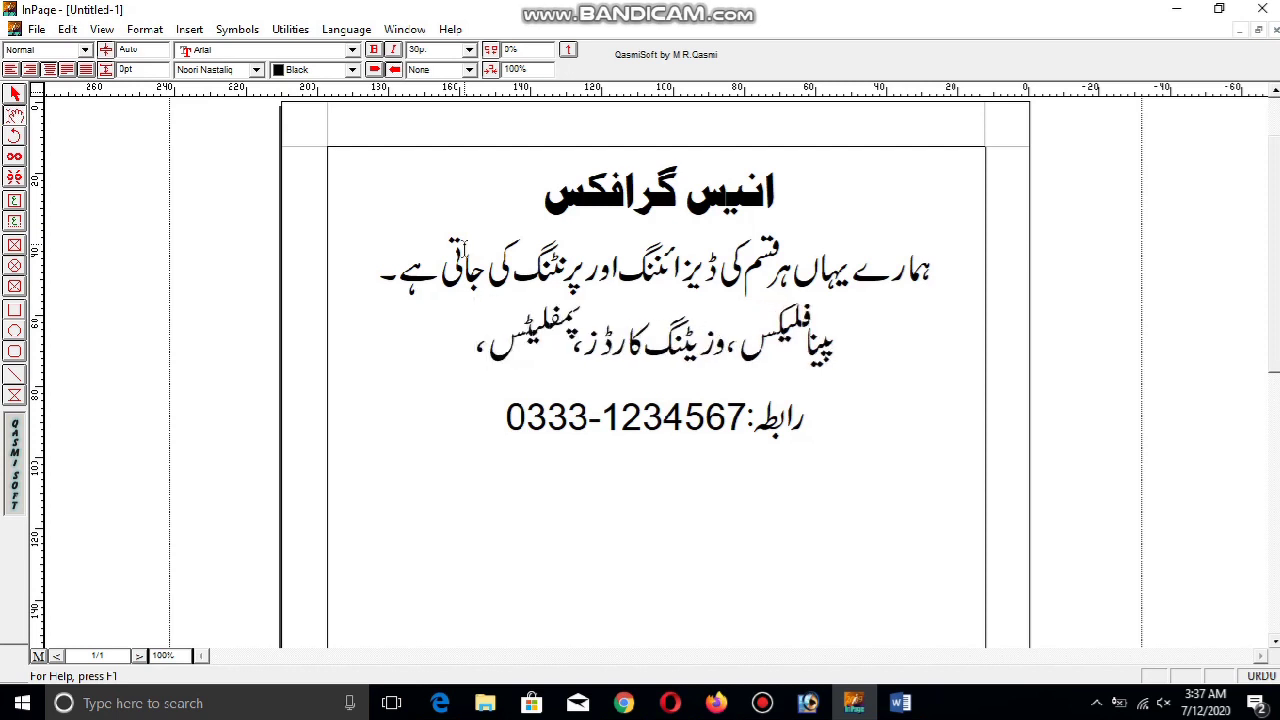
type("بروشر")
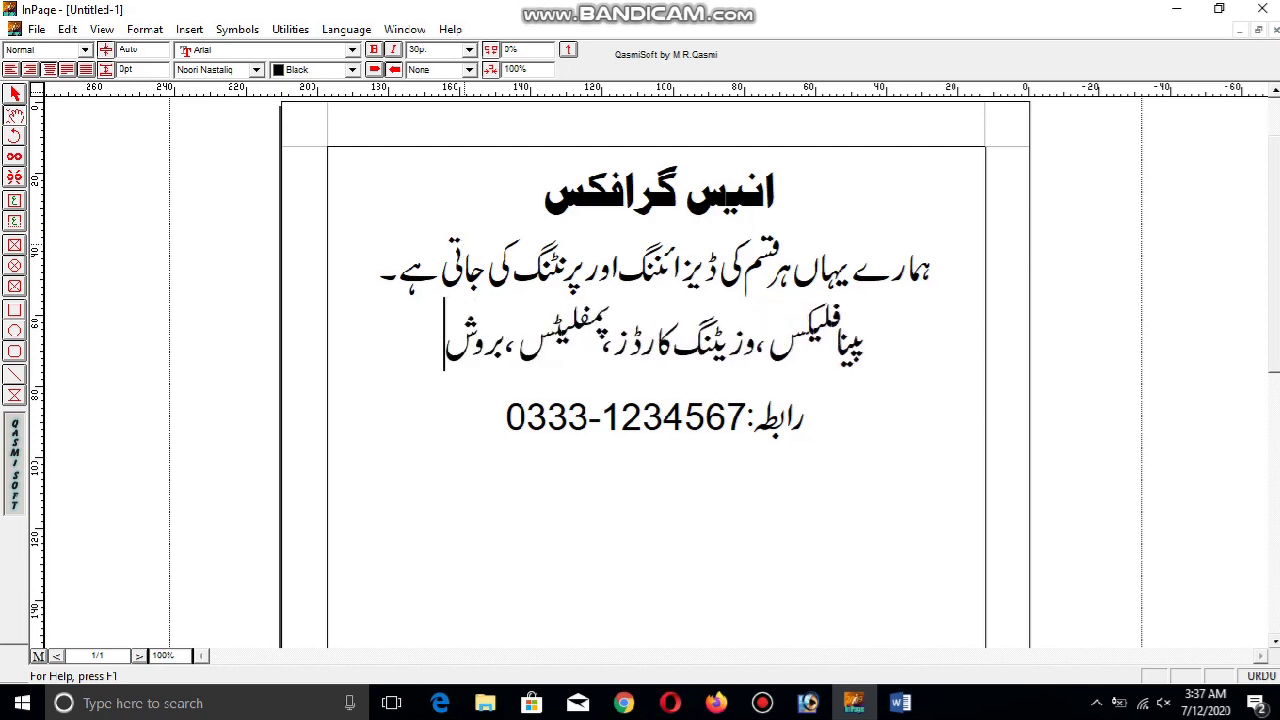
Extend the services list with شادی کارڈز، بل بک، اسٹیکرز
type("،")
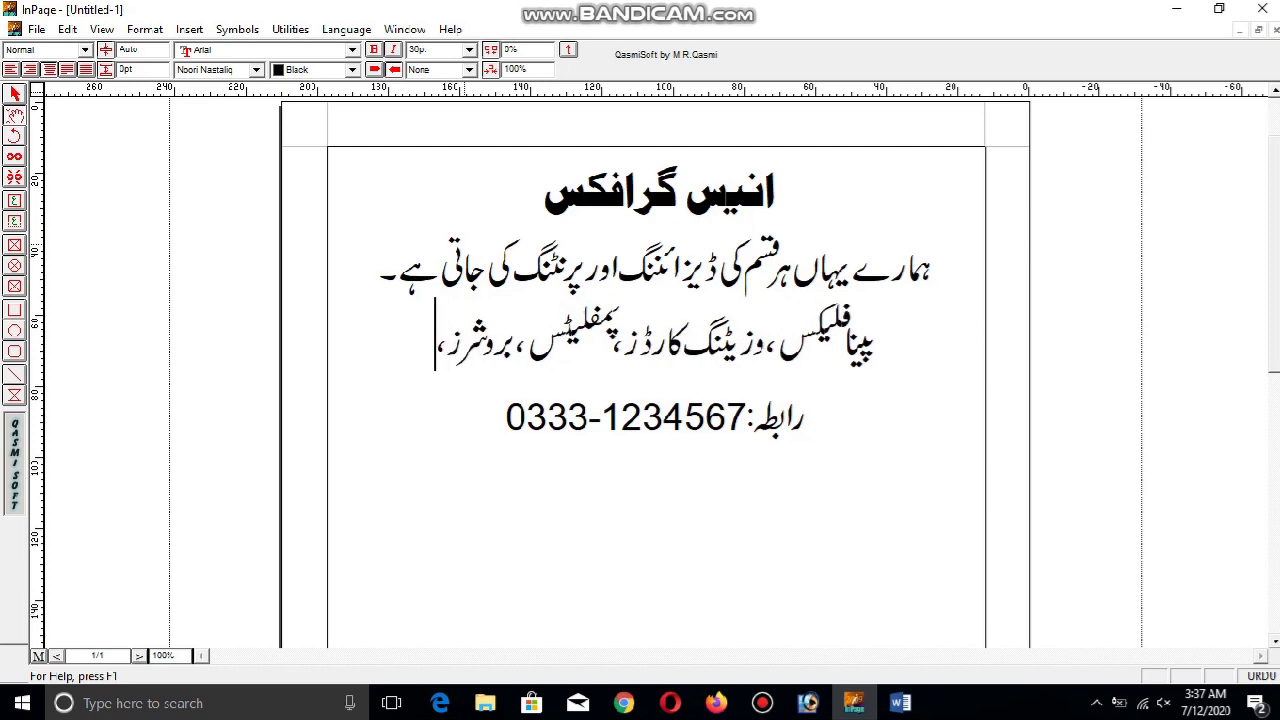
type(" شا")
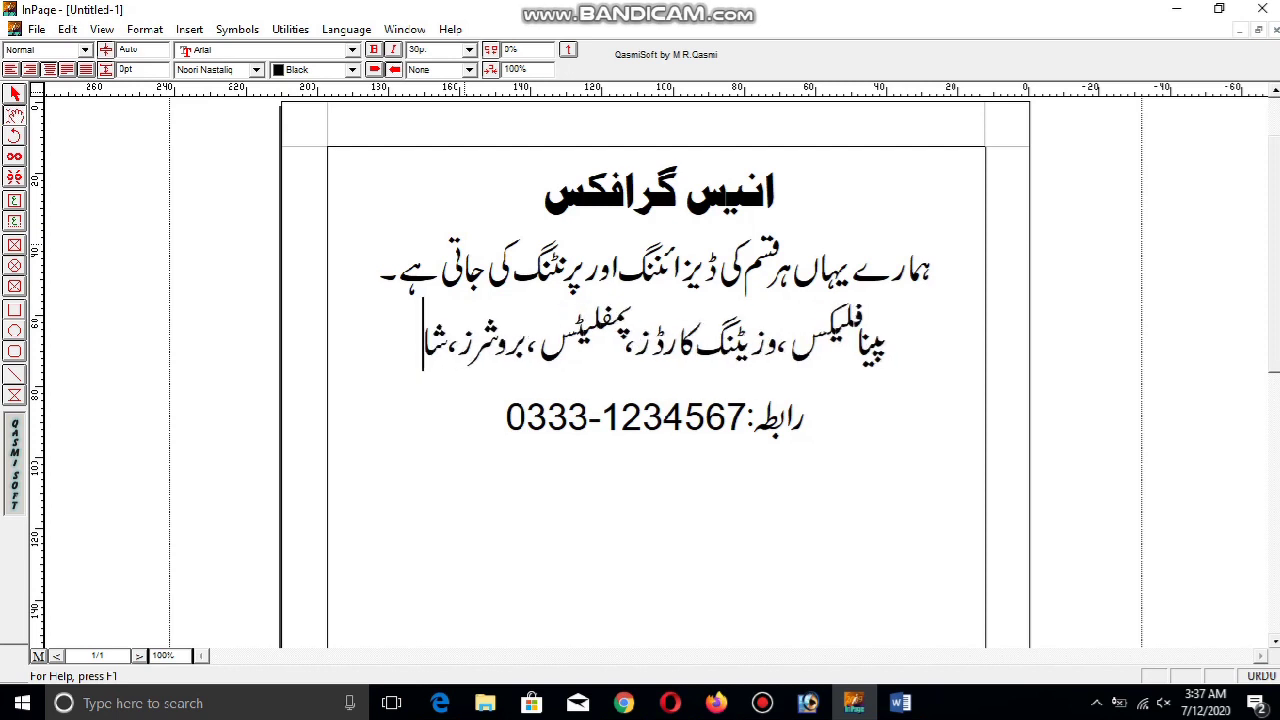
type("دی کارڈس،")
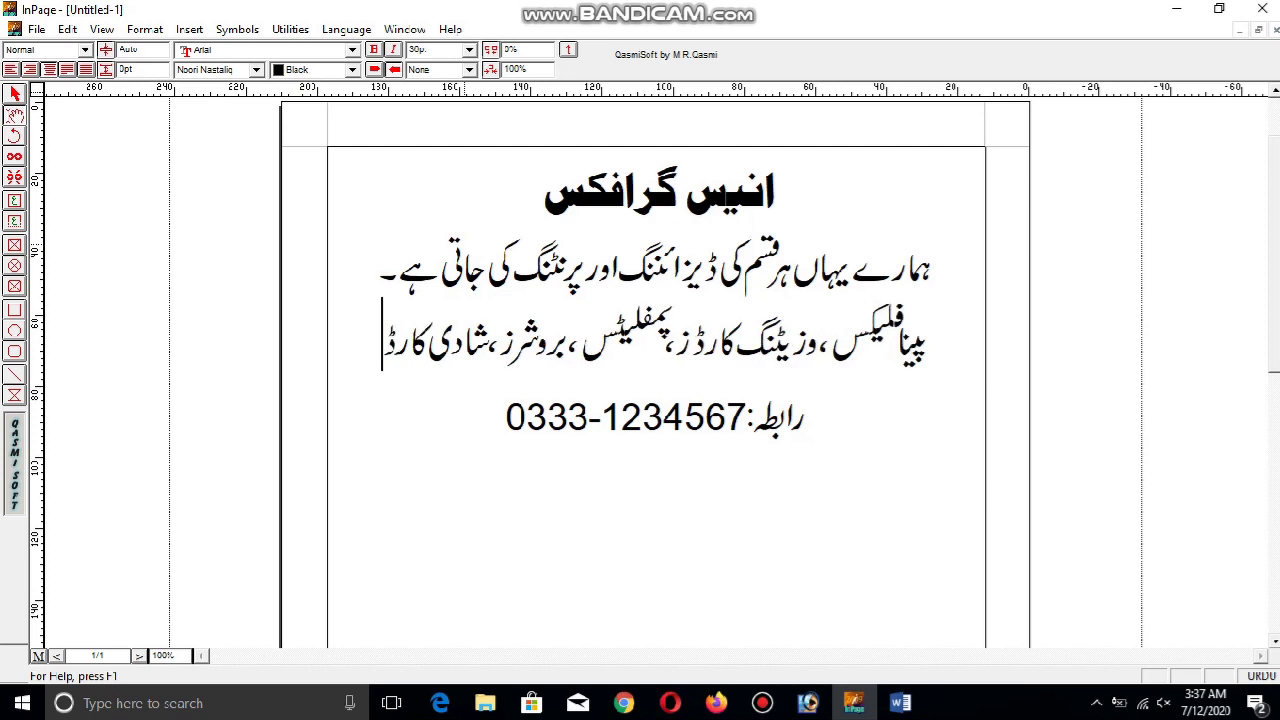
key("BackSpace")
key("BackSpace")
key("BackSpace")
type("ڈز،")
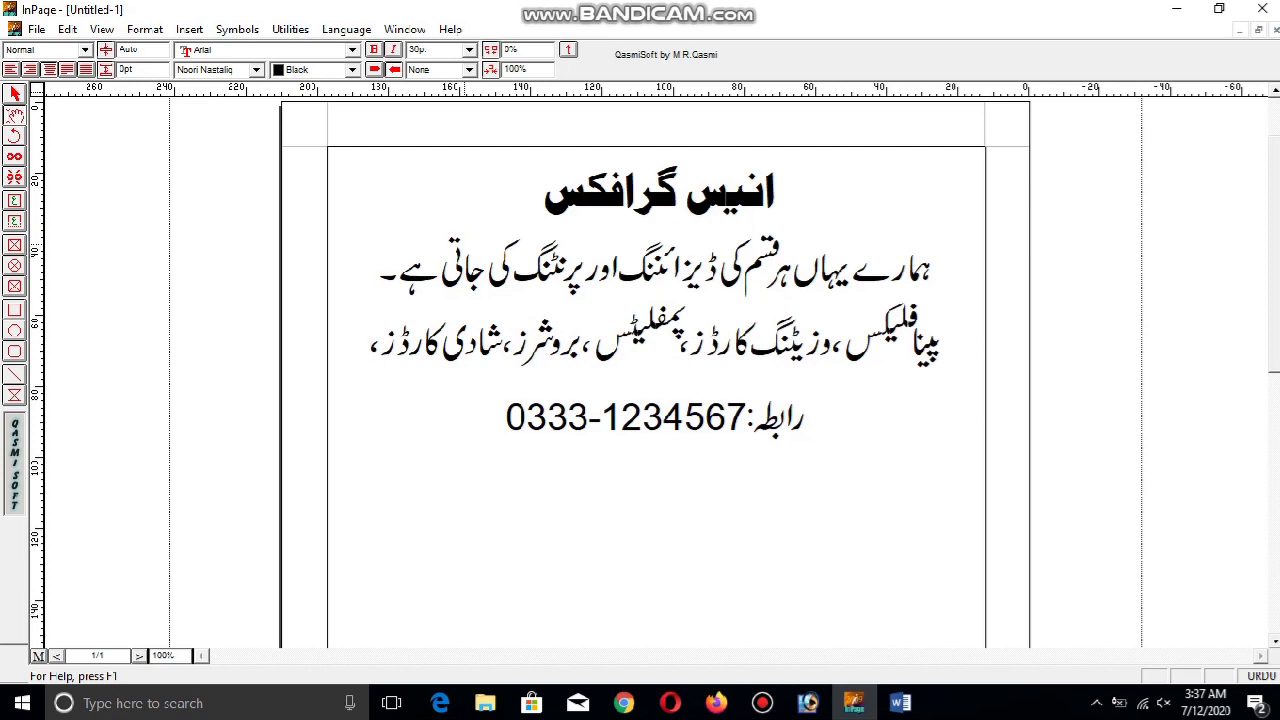
type(" ب")
type("ل ب")
type("کس")
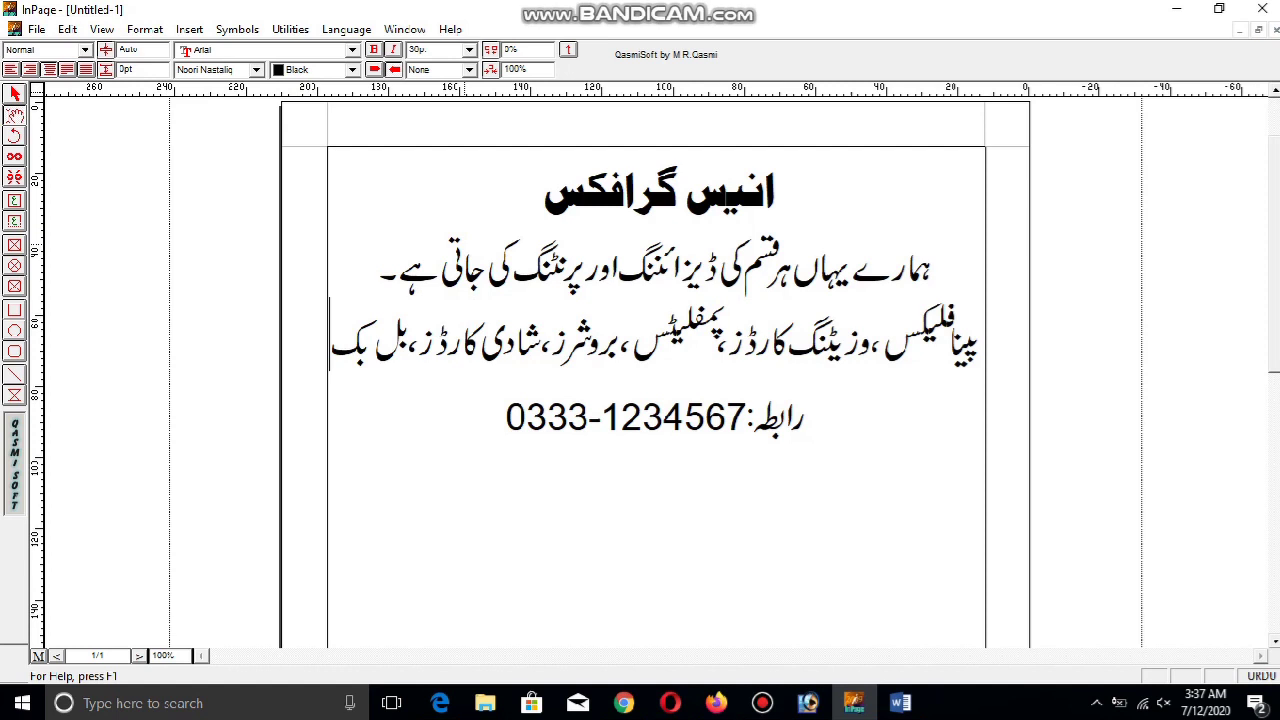
key("BackSpace")
key("BackSpace")
type("وک")
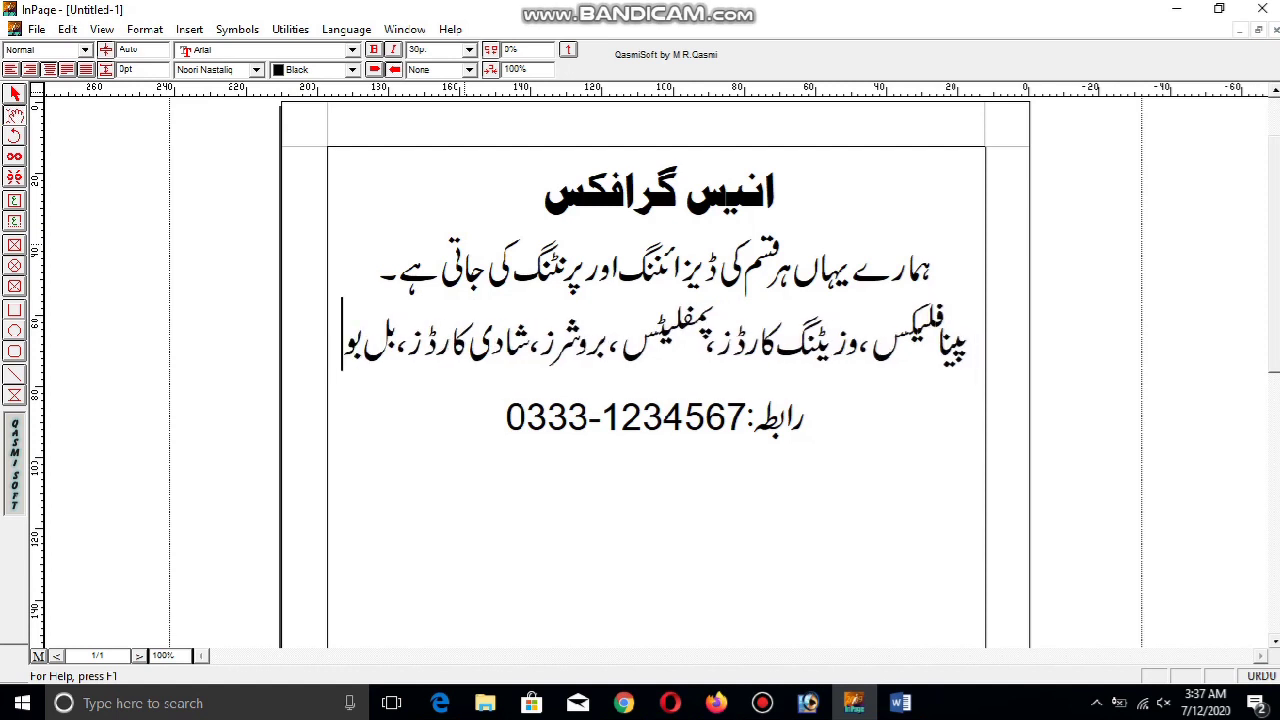
key("BackSpace")
key("BackSpace")
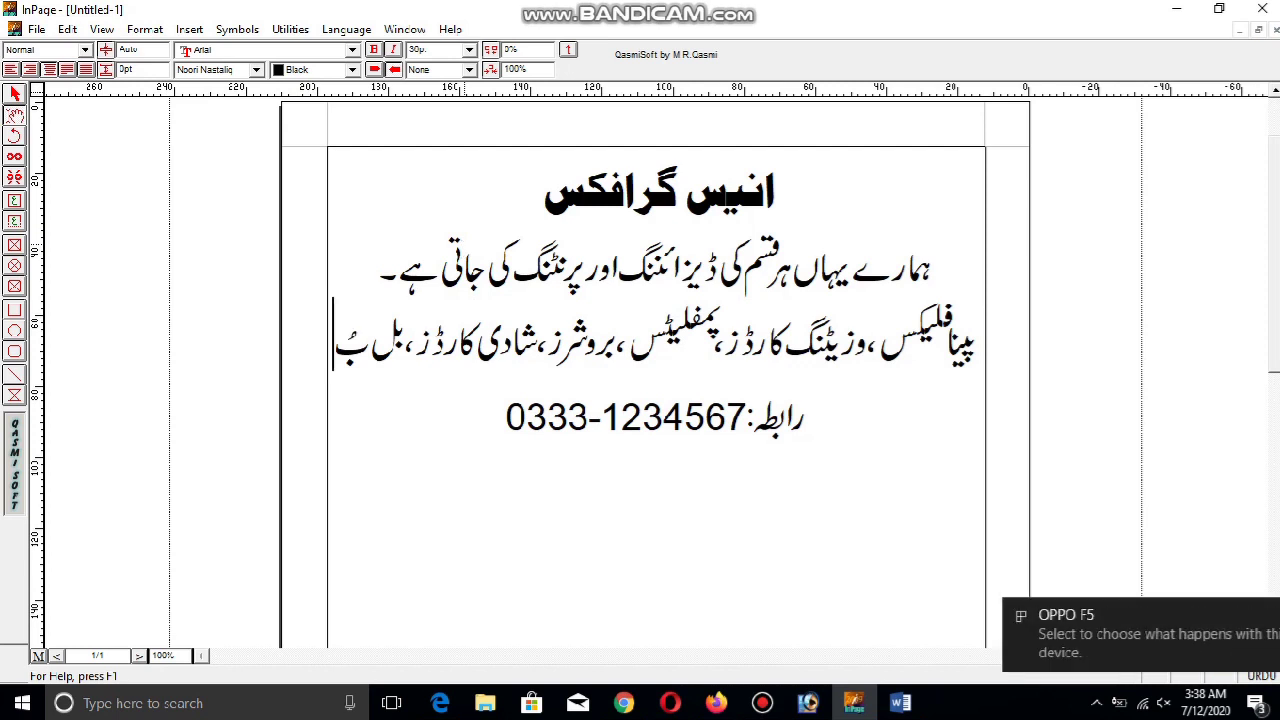
type("ک")
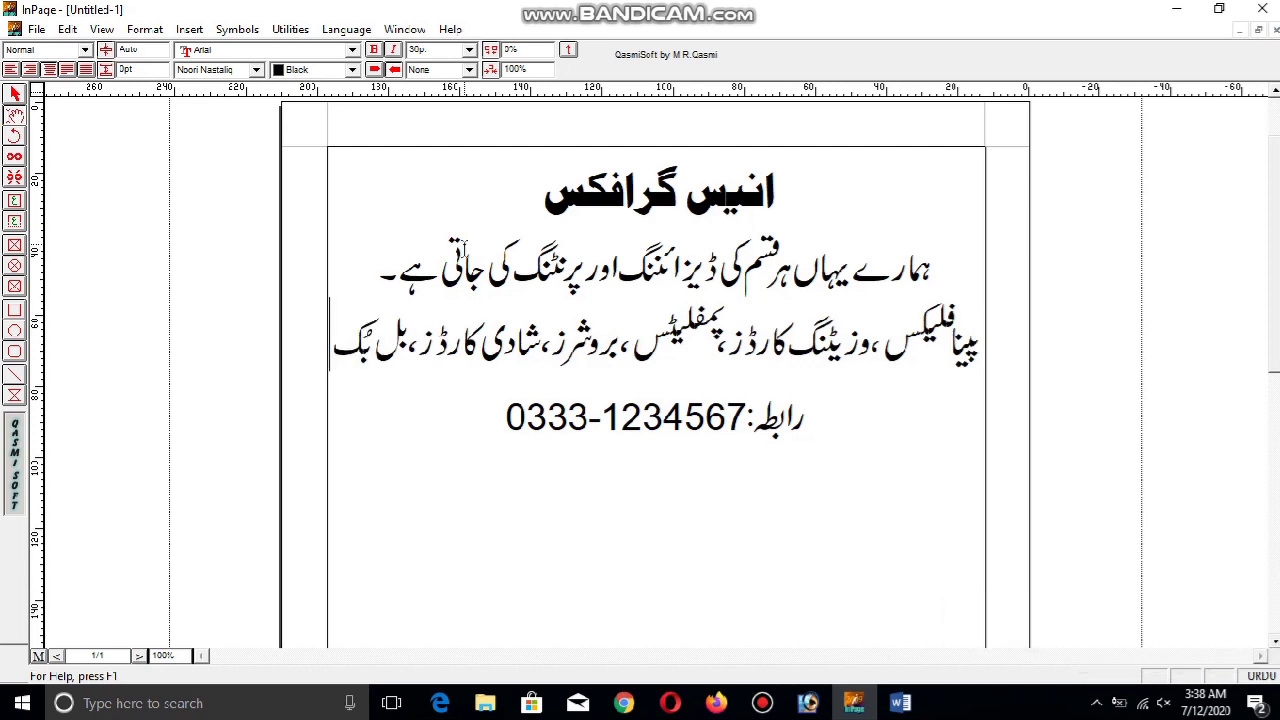
type(" ،")
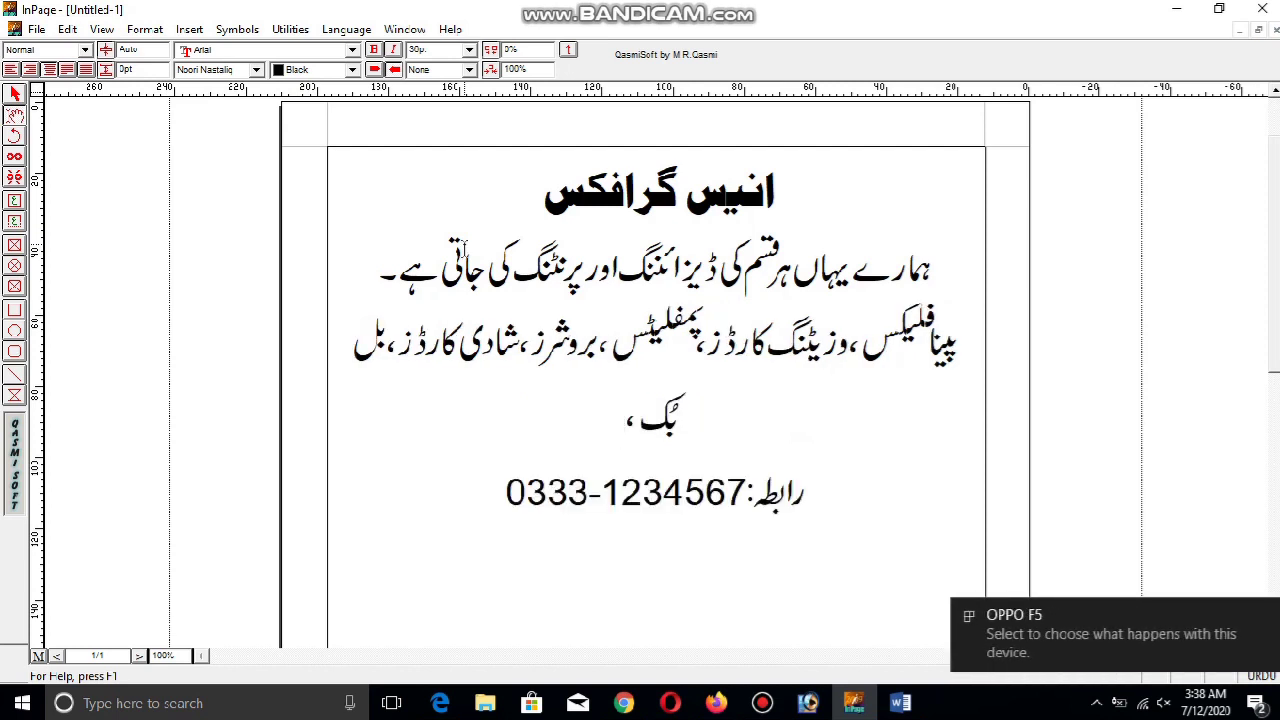
type(" اس")
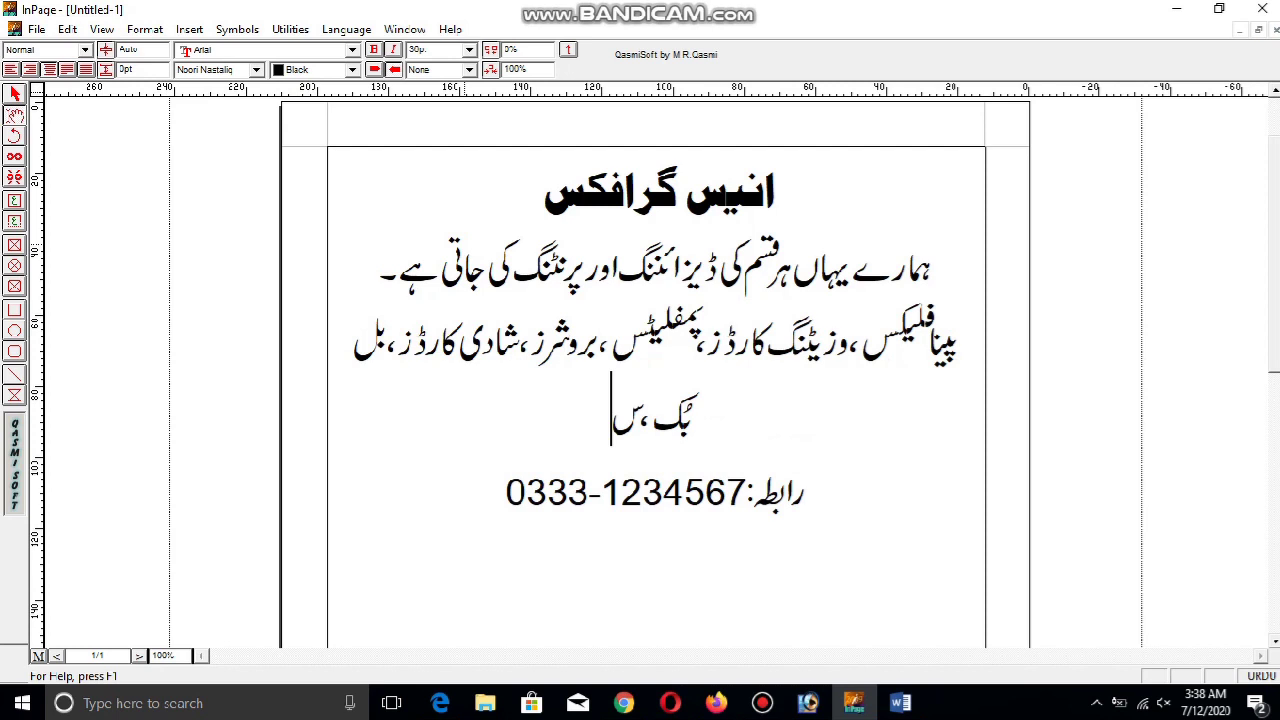
type("ٹیکرز")
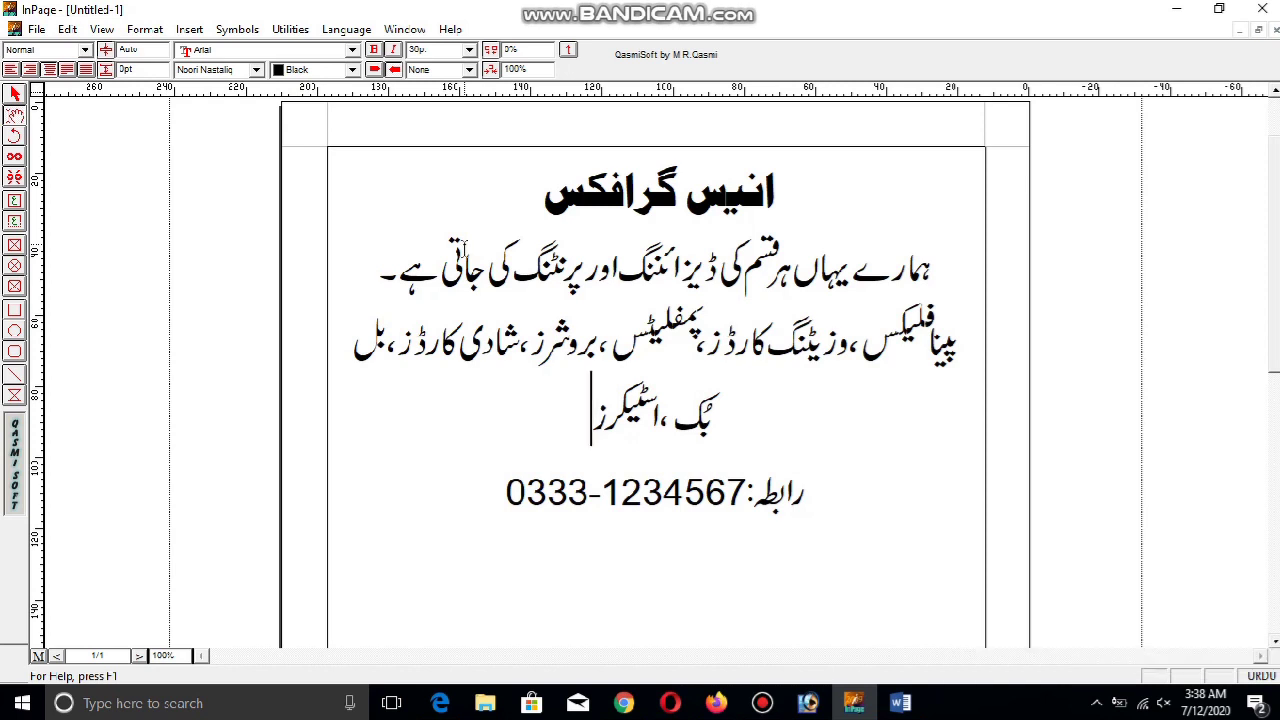
Finish the services list with سائن بورڈز، شاپرڈیزائن وغیرہ and an Urdu full stop ۔
type("،")
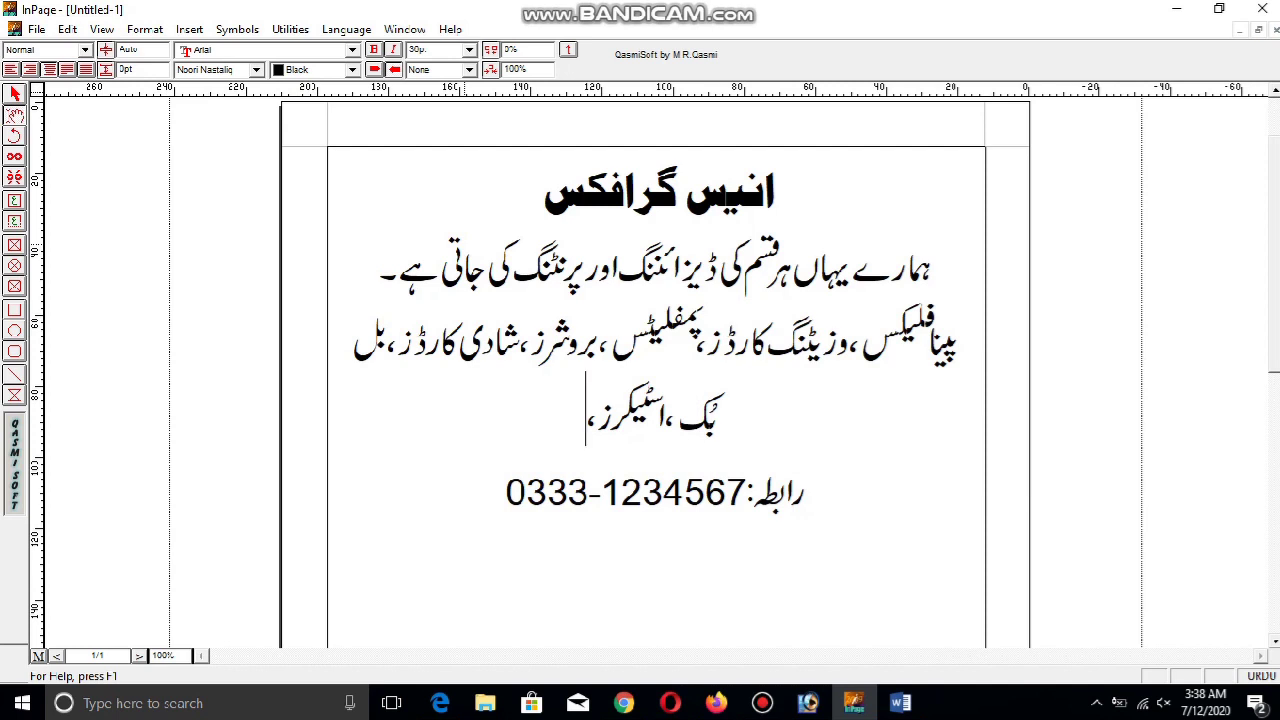
type("سائن بورڈز")
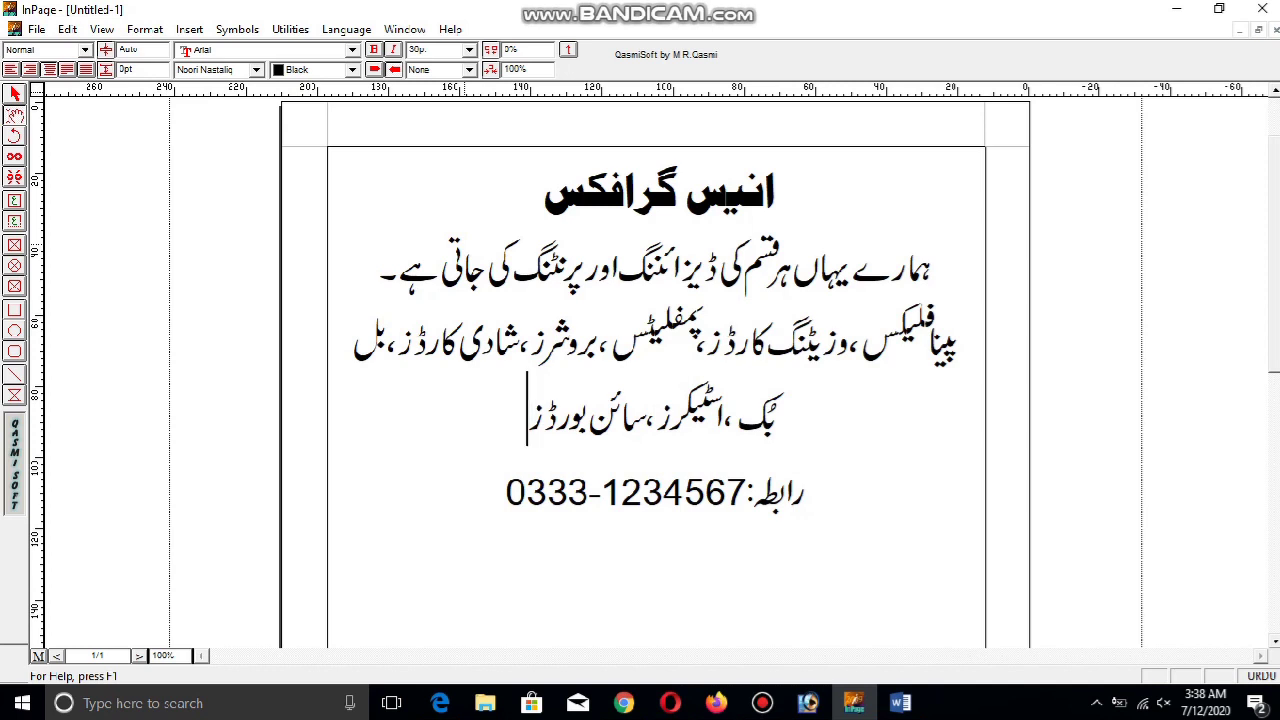
type("،")
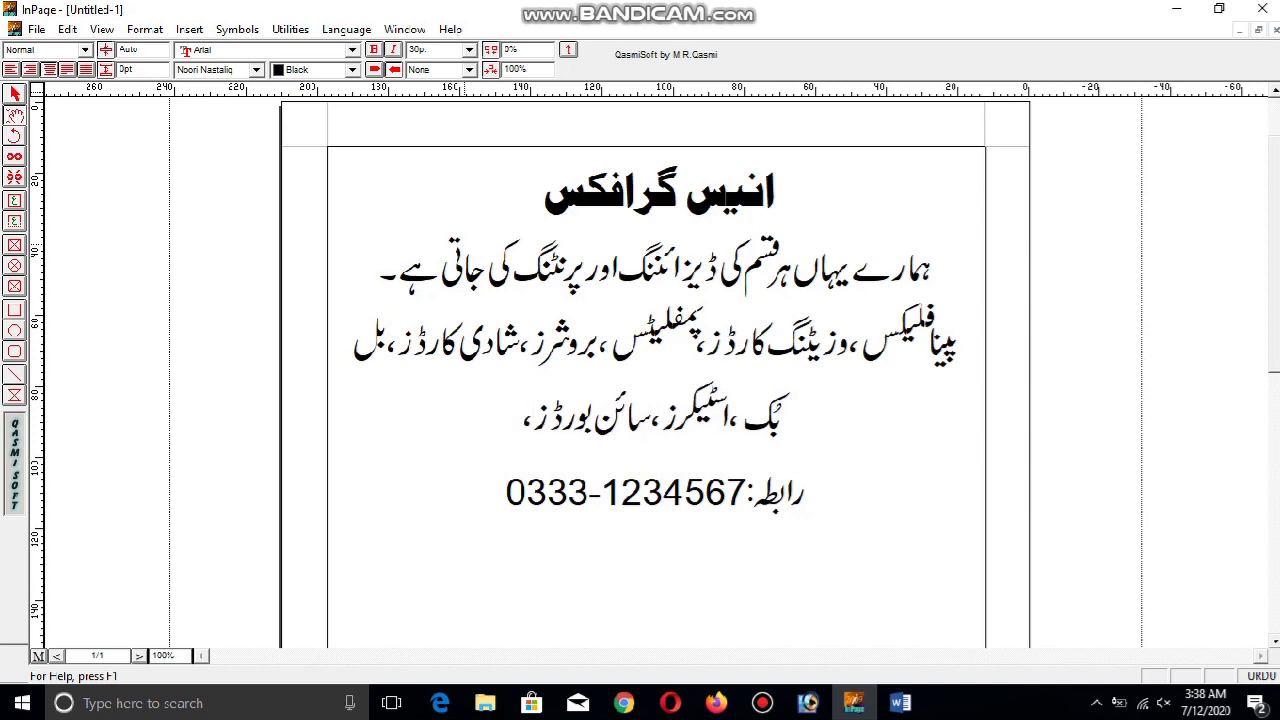
type("شاپر")
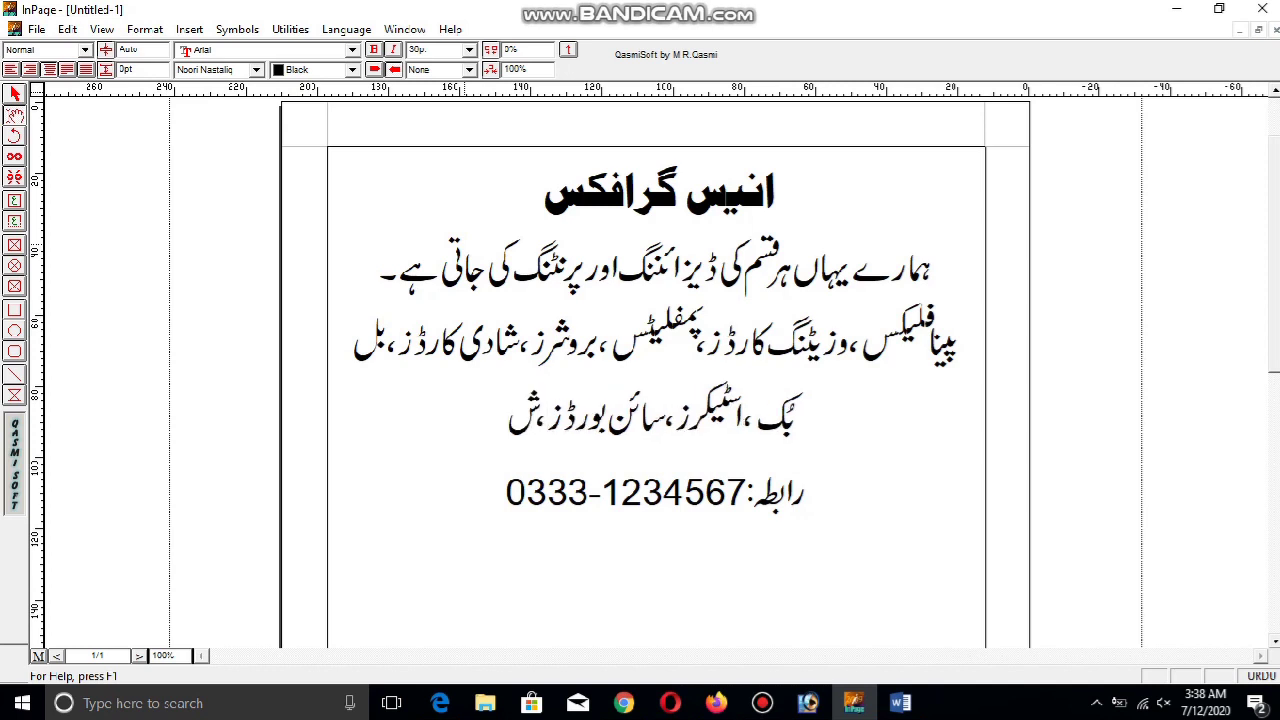
type("ڈیز")
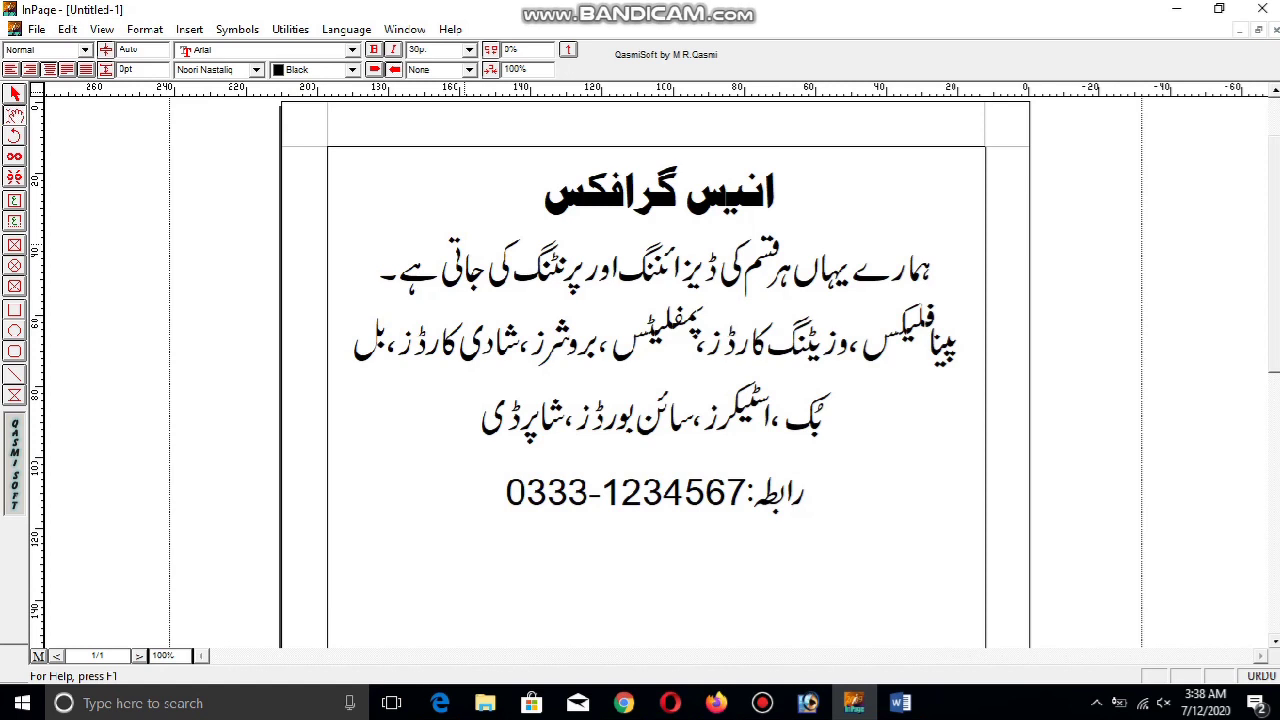
type("ائن")
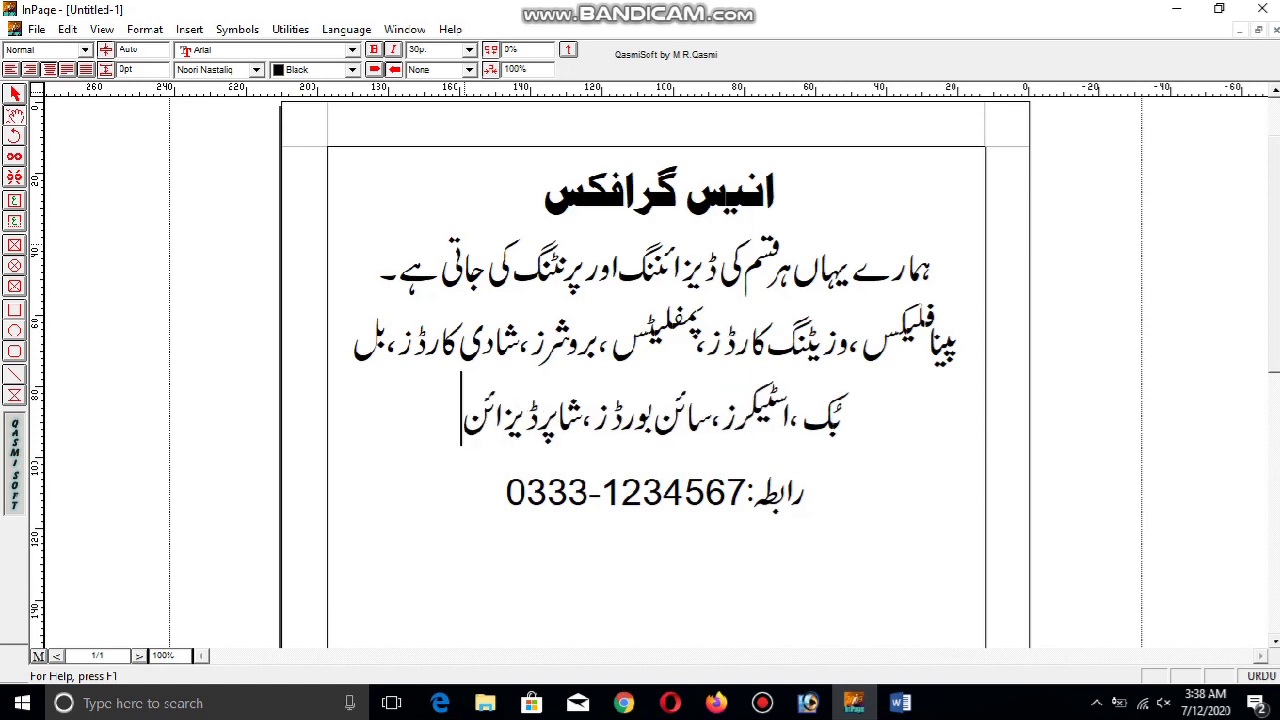
type(" عغ")
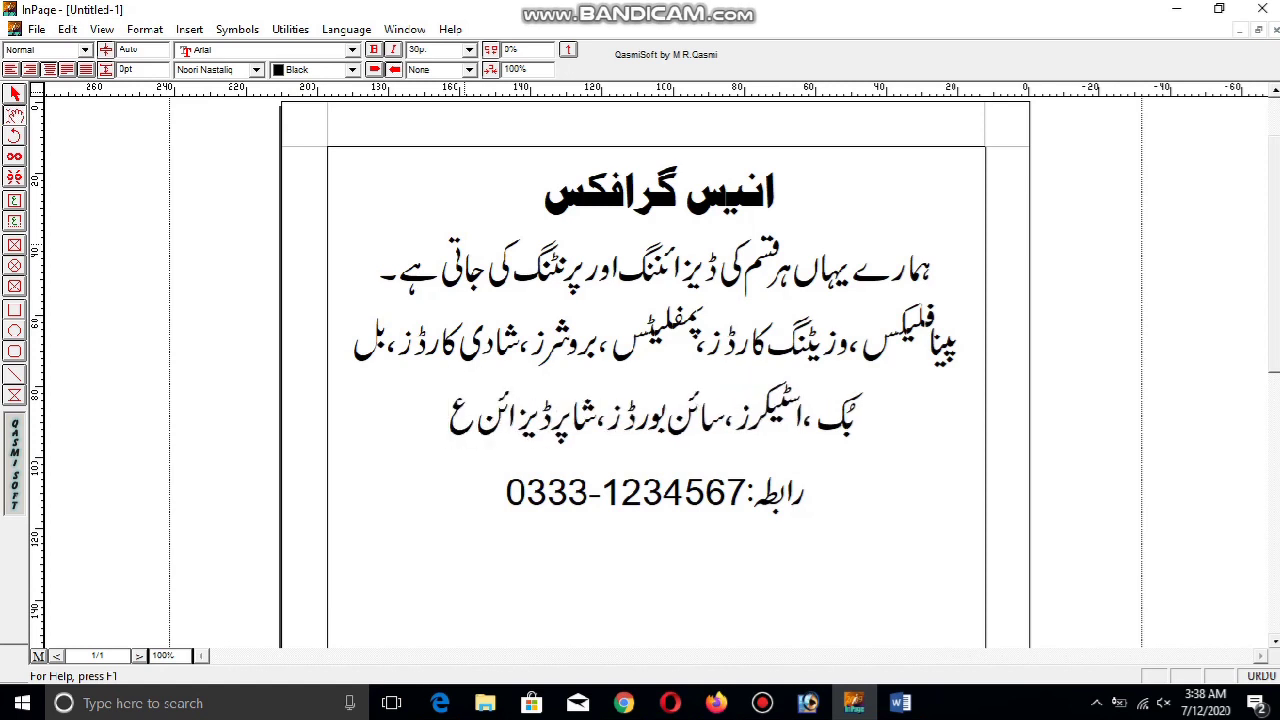
key("BackSpace")
key("BackSpace")
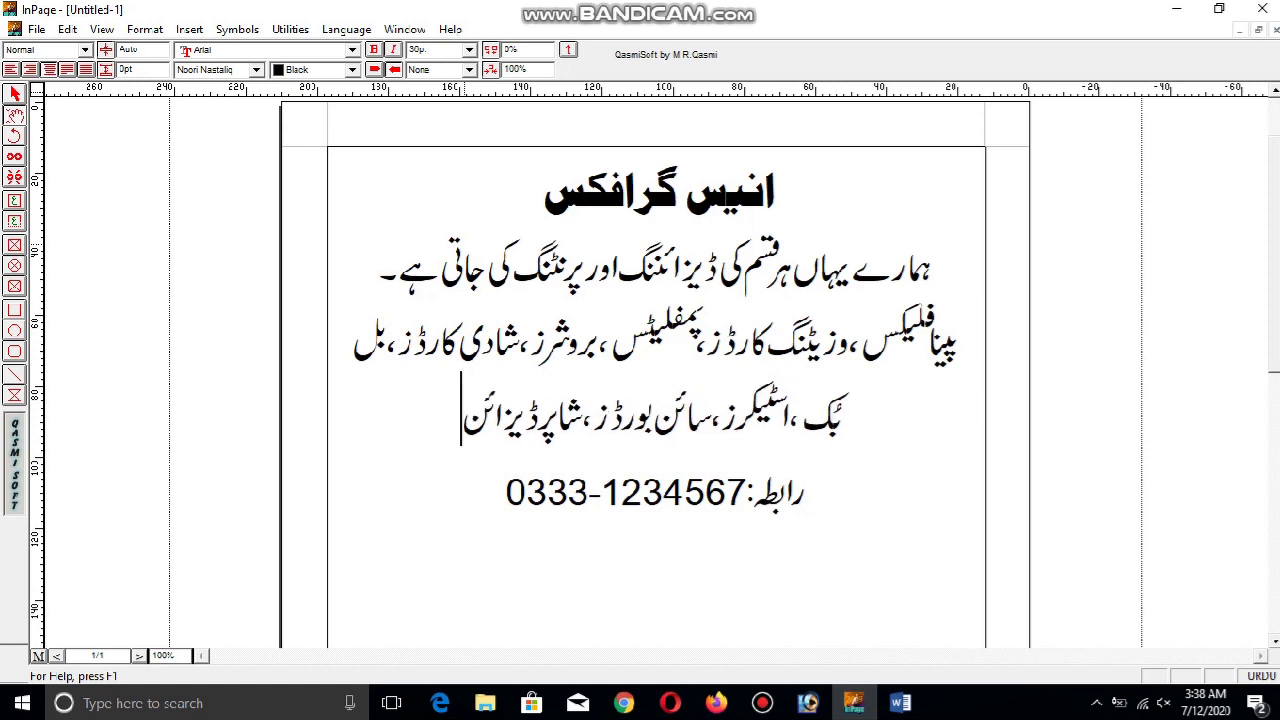
type("وغیرہ")
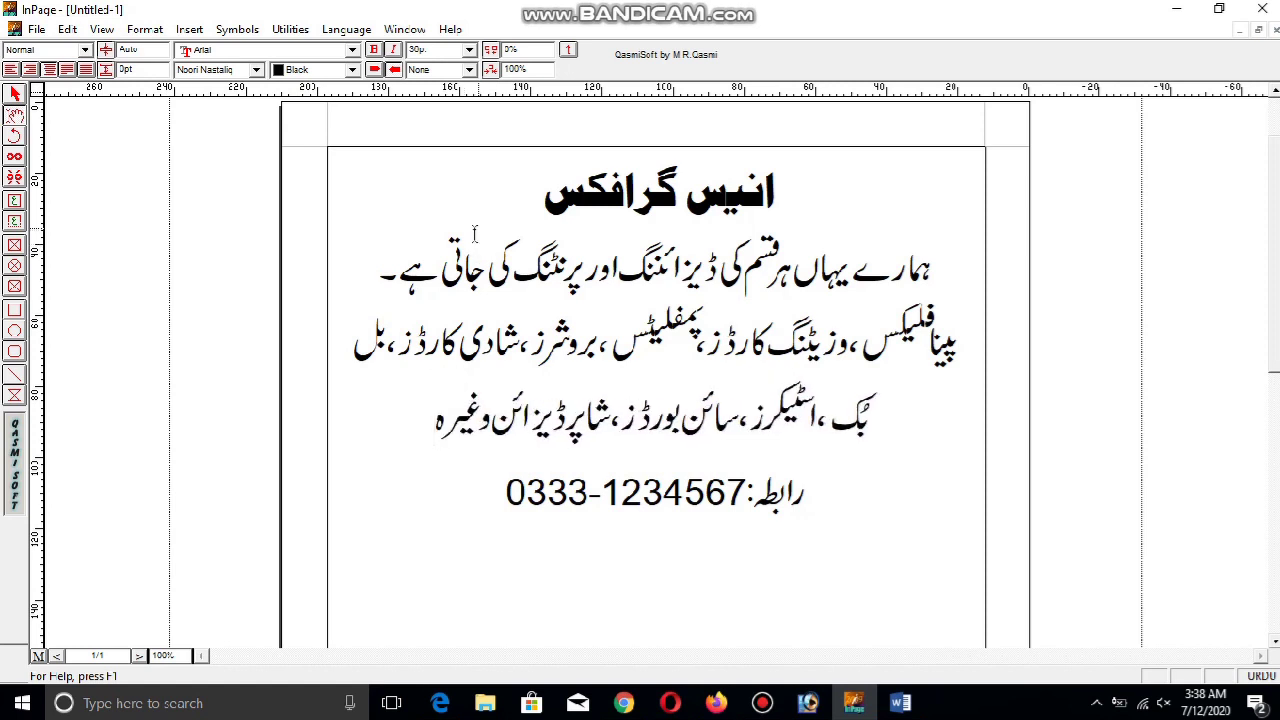
left_click(763, 703)
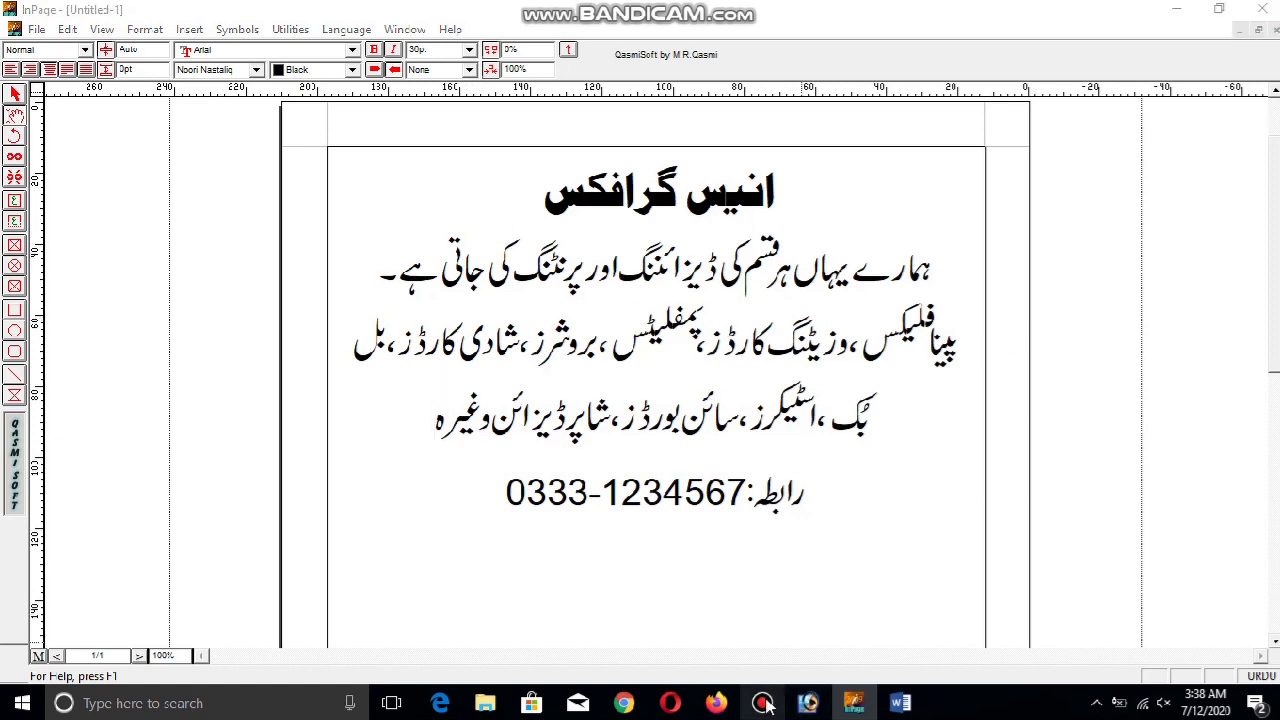
left_click(763, 703)
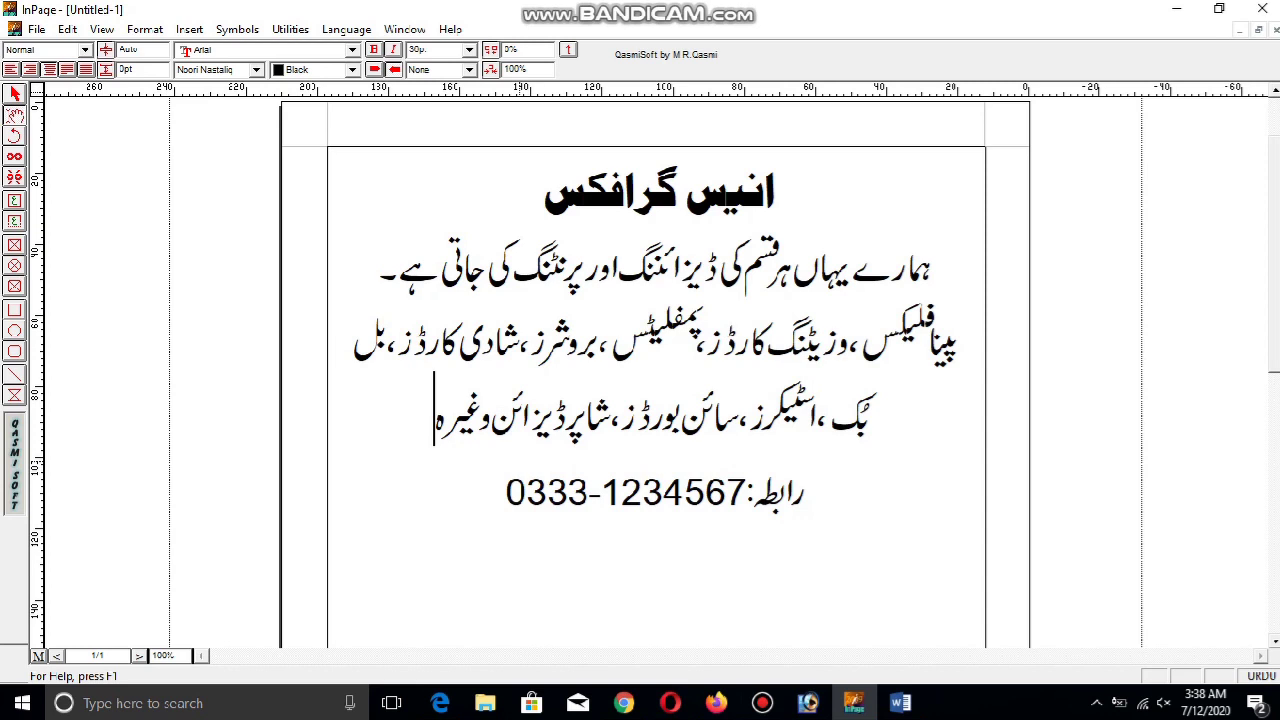
type("۔")
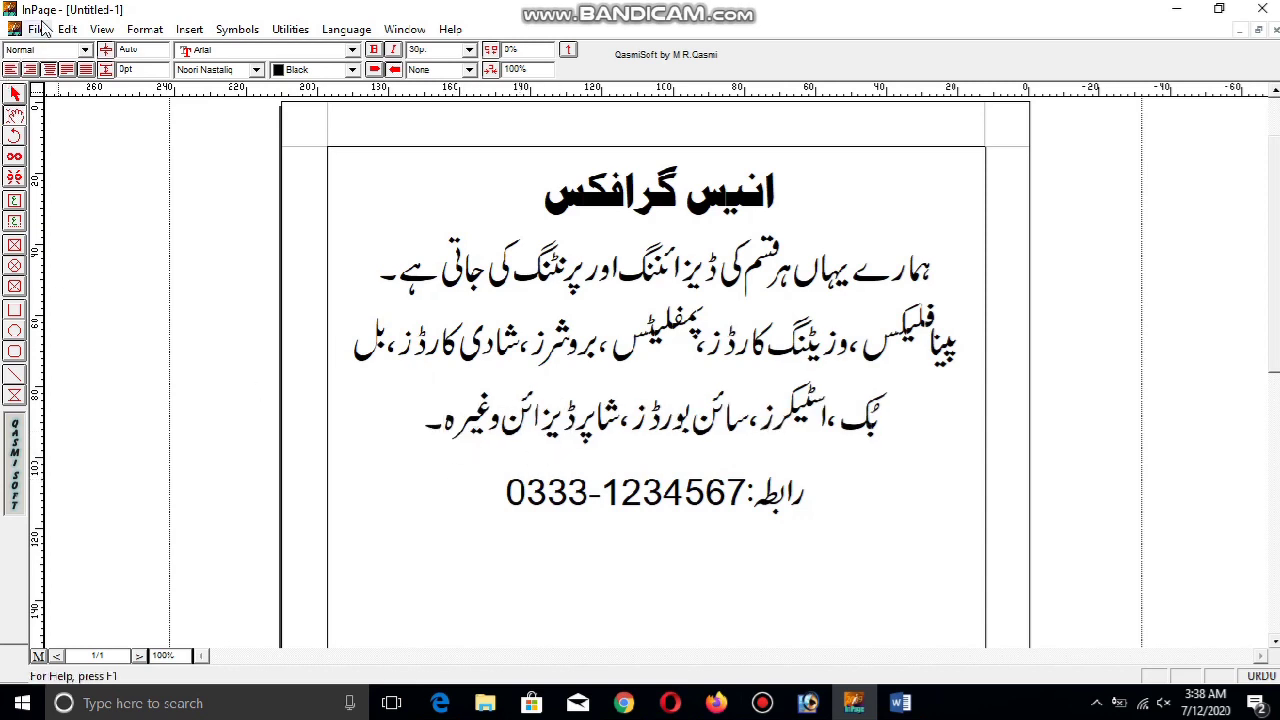
left_click(912, 708)
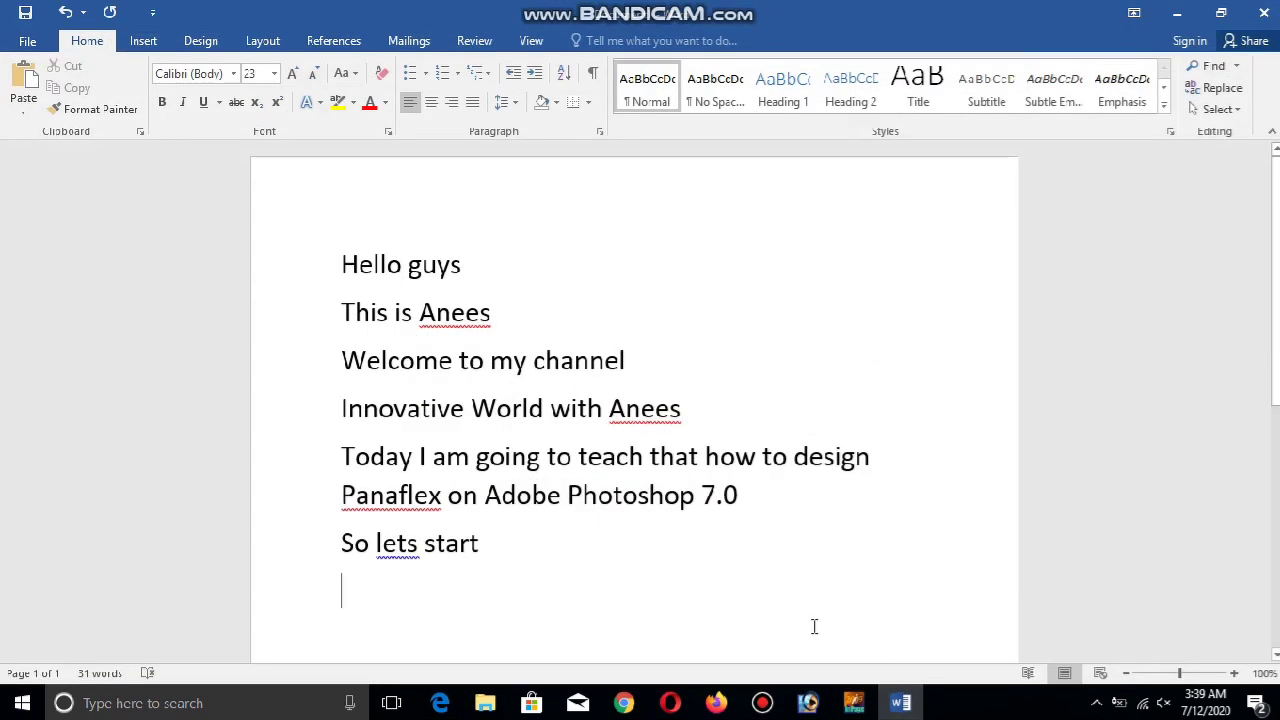
Add a Word note: 'As you can see I have typed urdu writing in INPAGE so now we have to copy from inpage to Adobe.'
type("As you can see I have typed u")
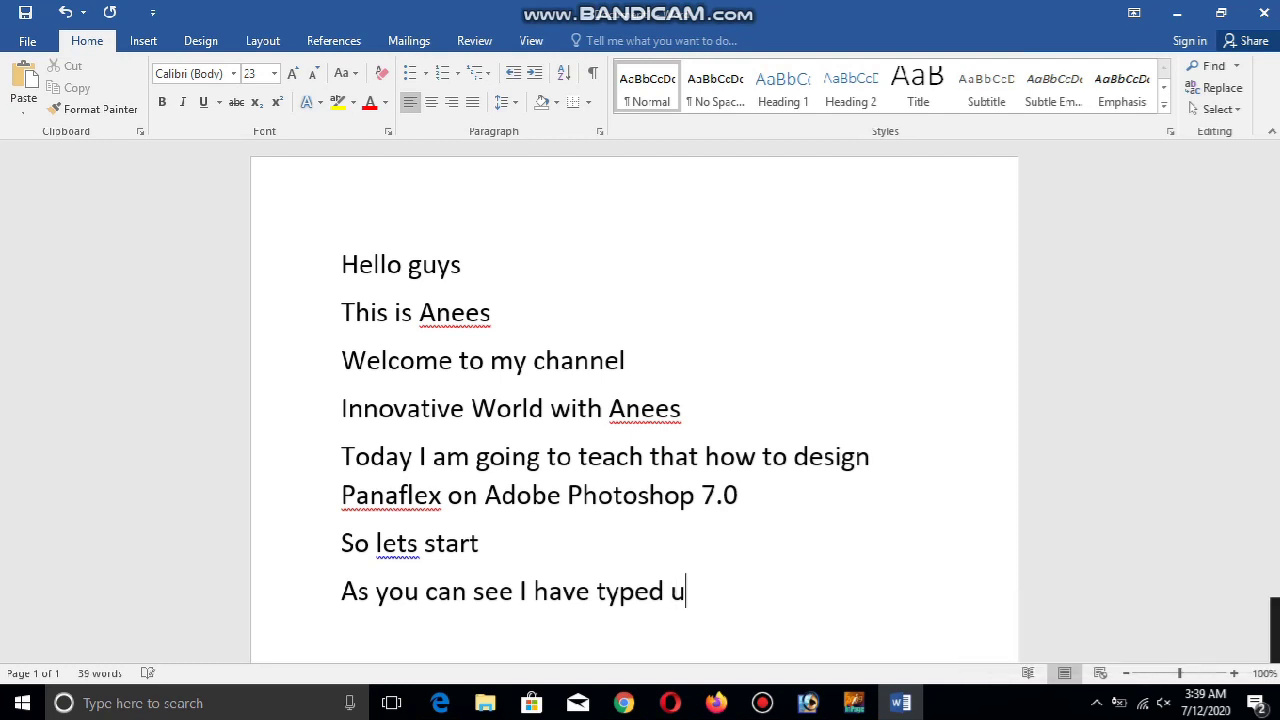
type("rdu writing o")
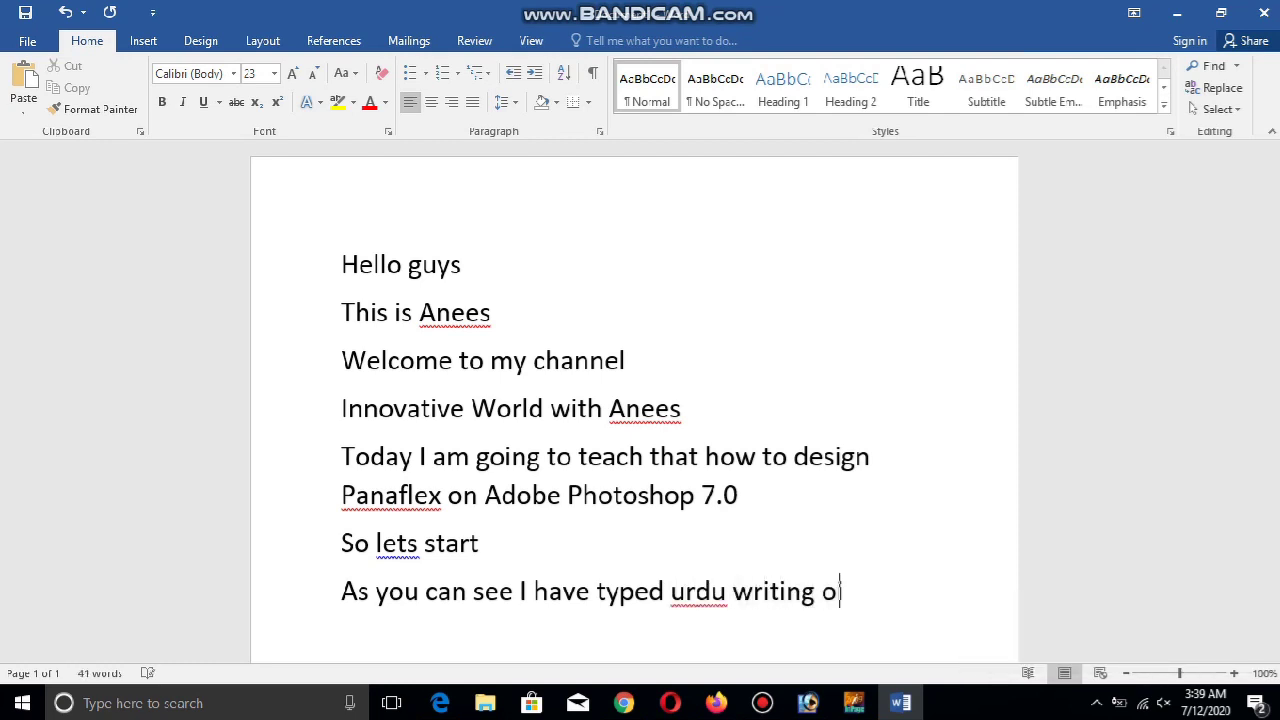
key("BackSpace")
type("in INPAGE so ")
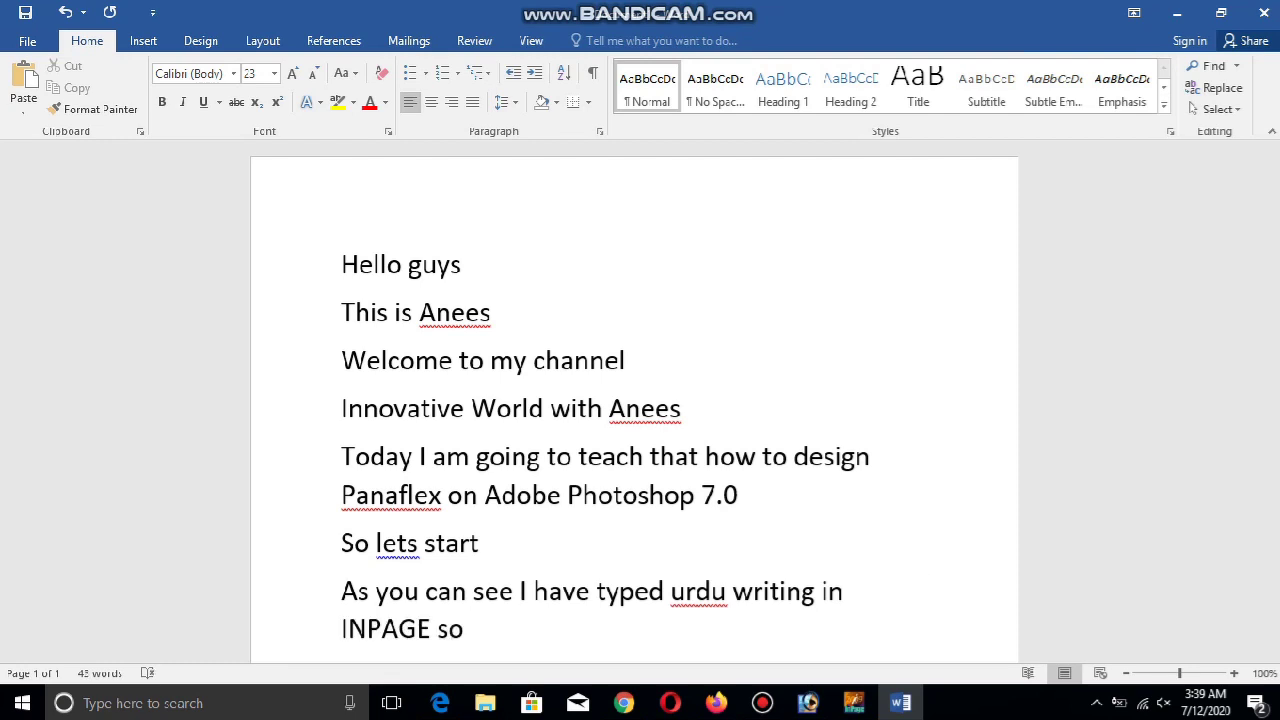
type("now we have to copy from ")
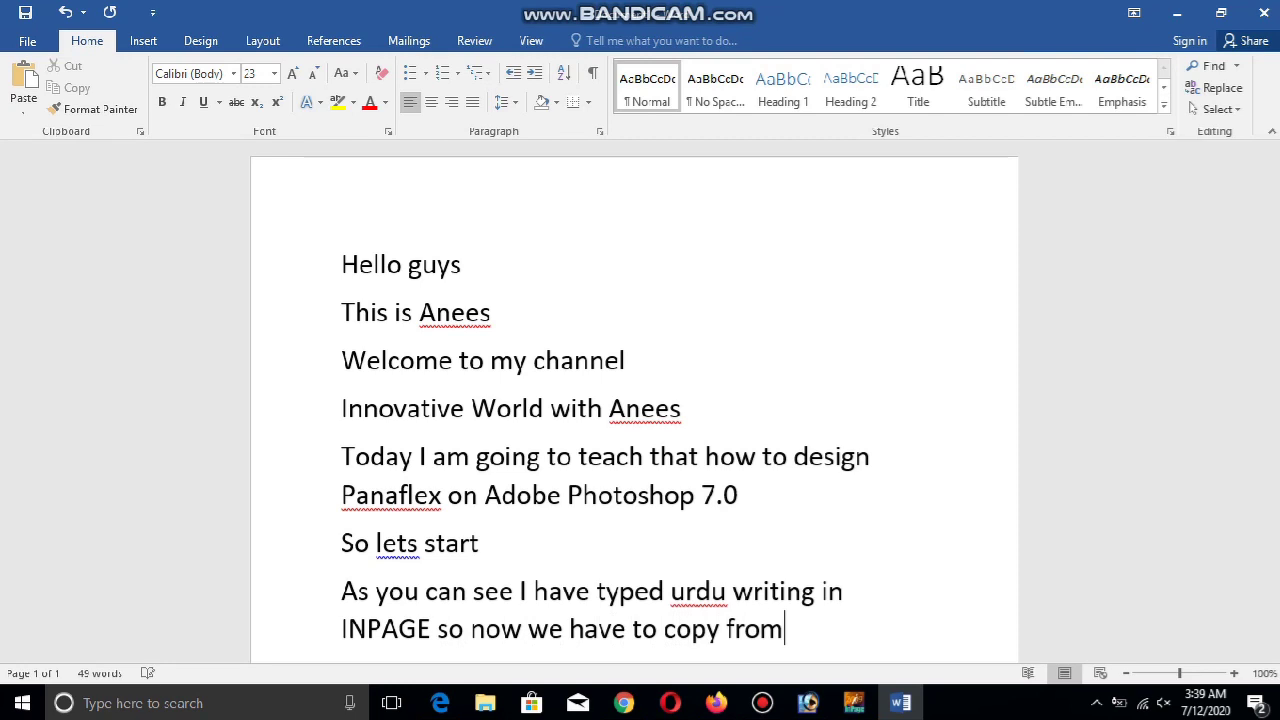
type("inpage to A")
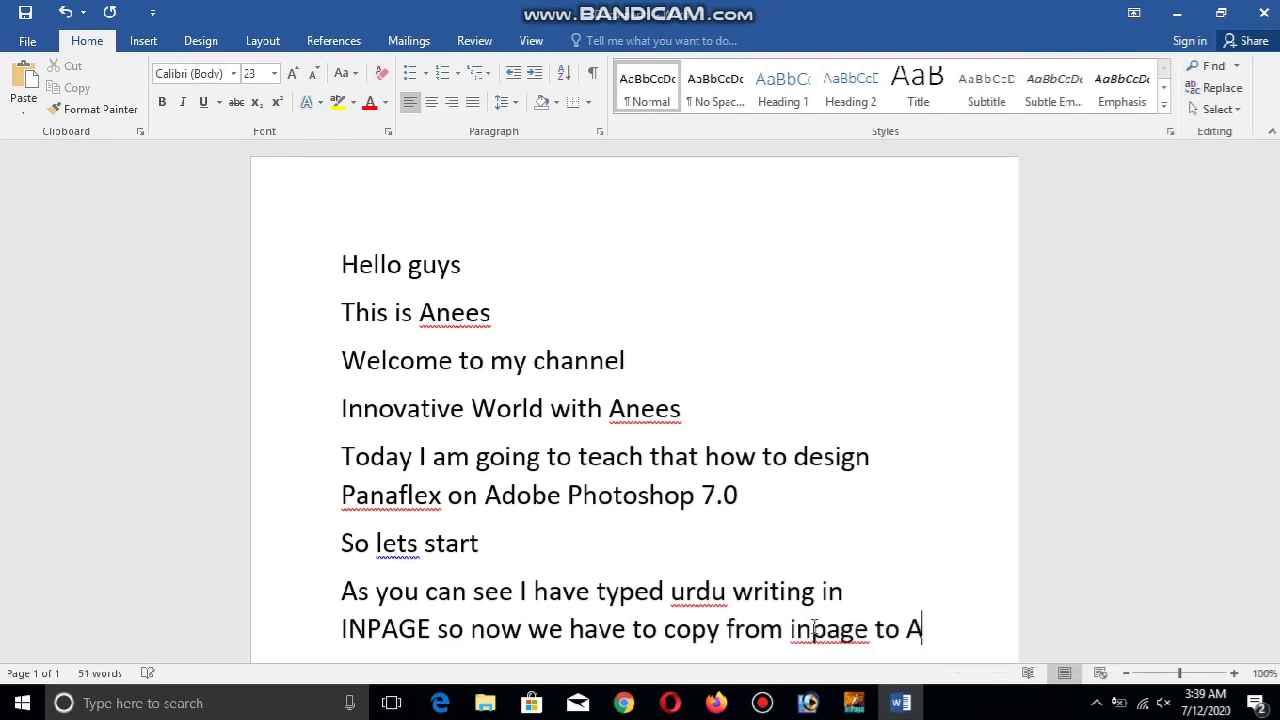
type("dobe.")
key("Return")
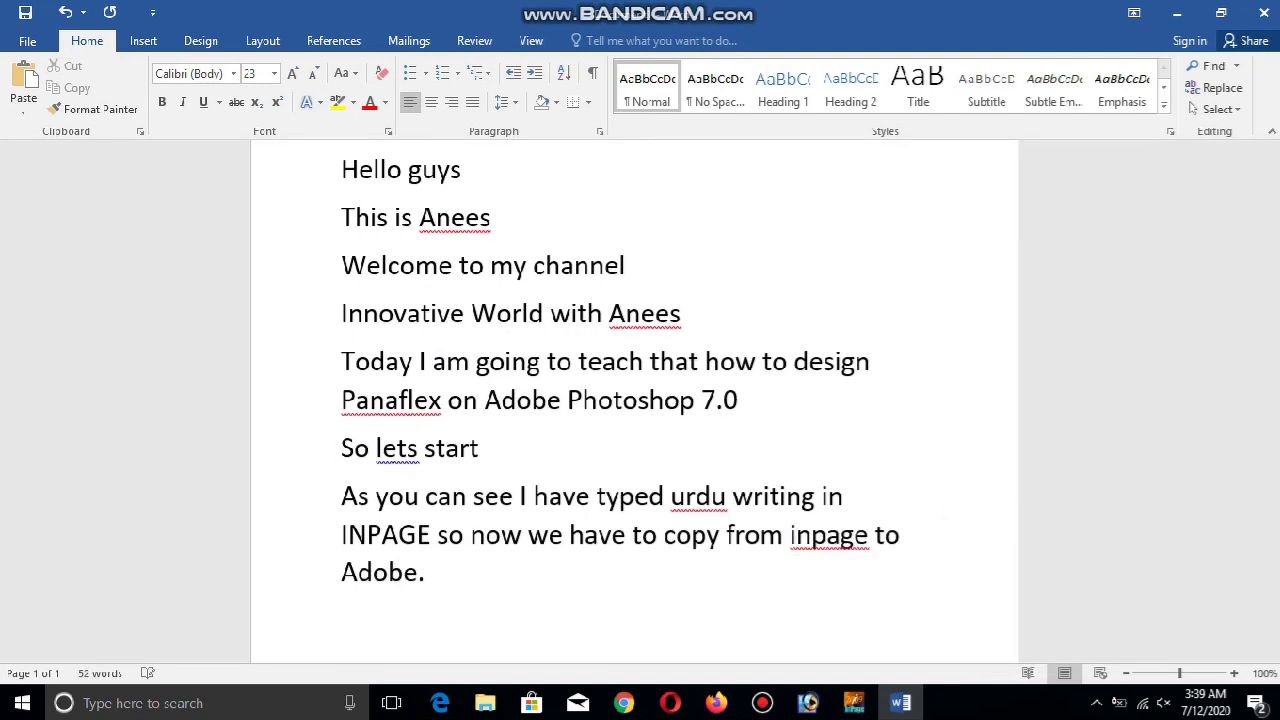
left_click(853, 703)
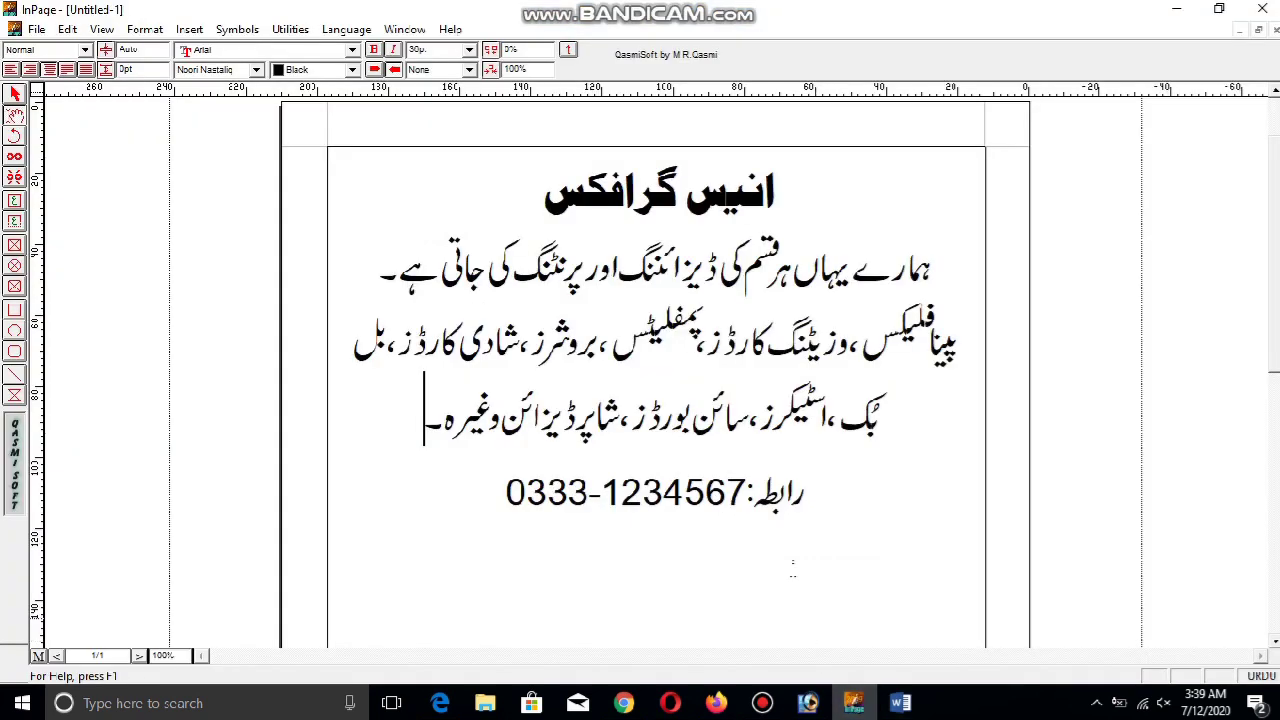
Place the caret on the رابطہ line and open InPage's File menu
left_click(445, 503)
left_click(38, 29)
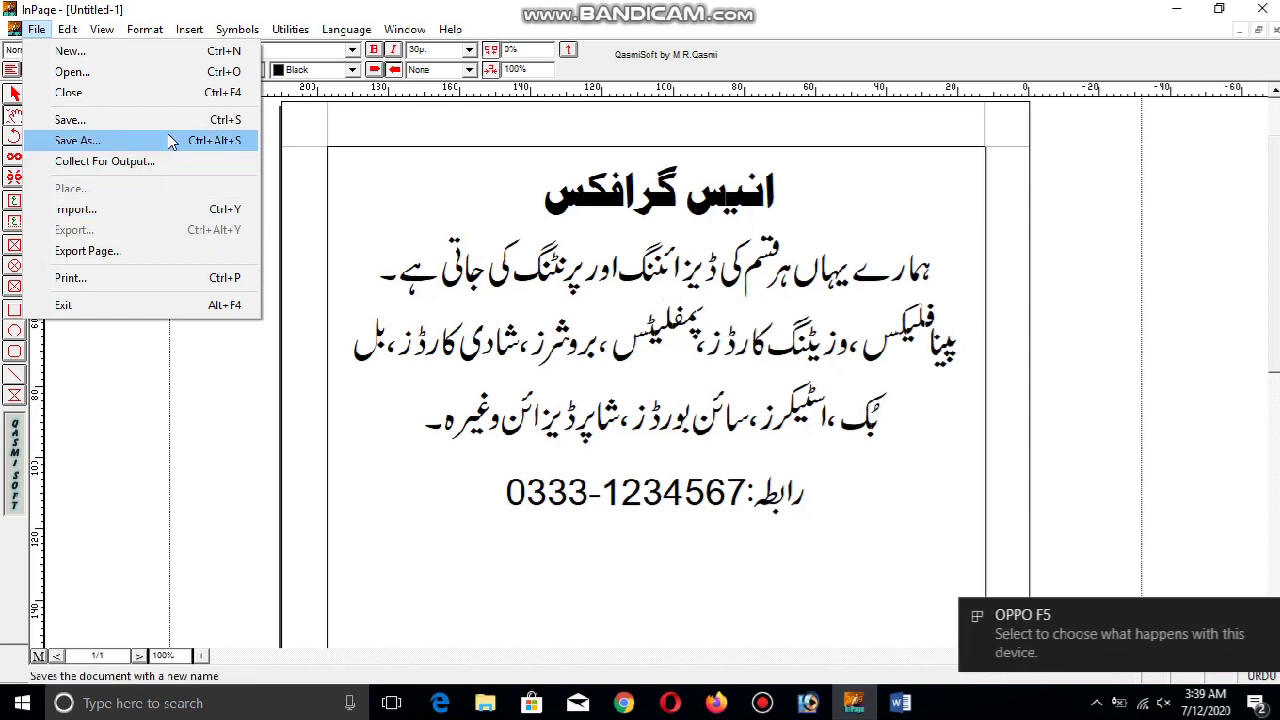
Start exporting the InPage page as a picture and check the save dialog's file-type list
left_click(170, 251)
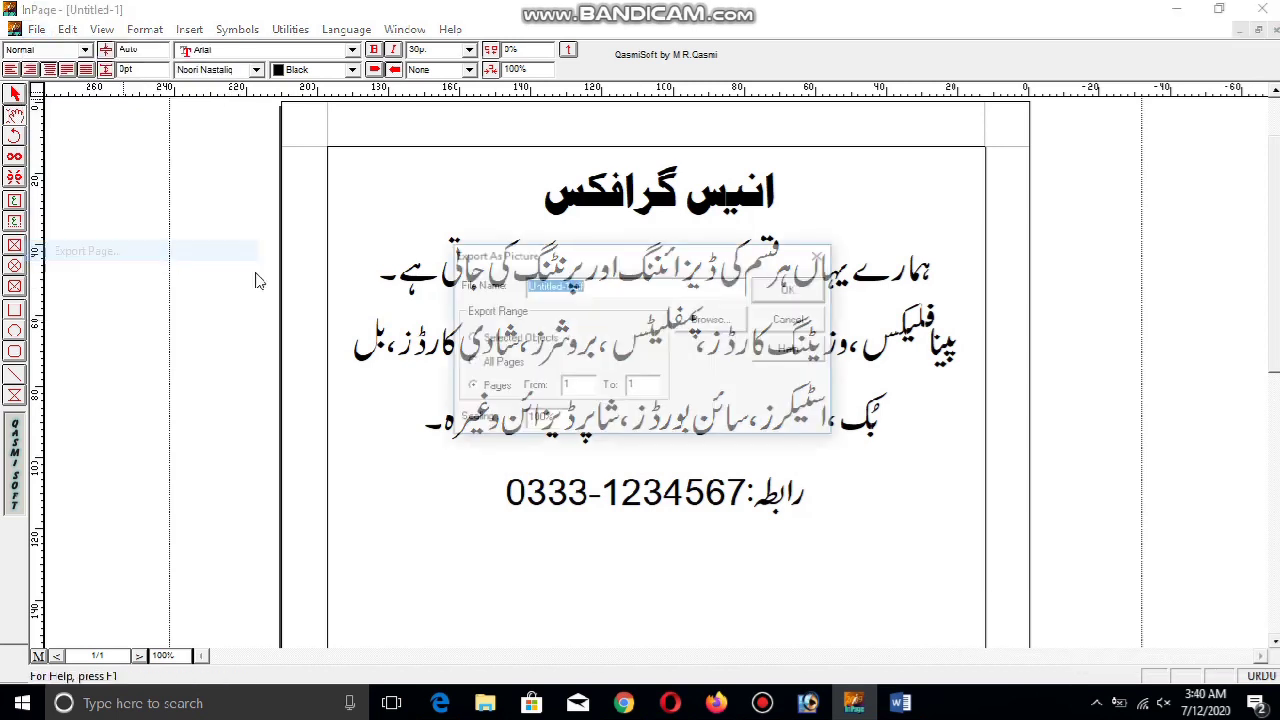
left_click(724, 327)
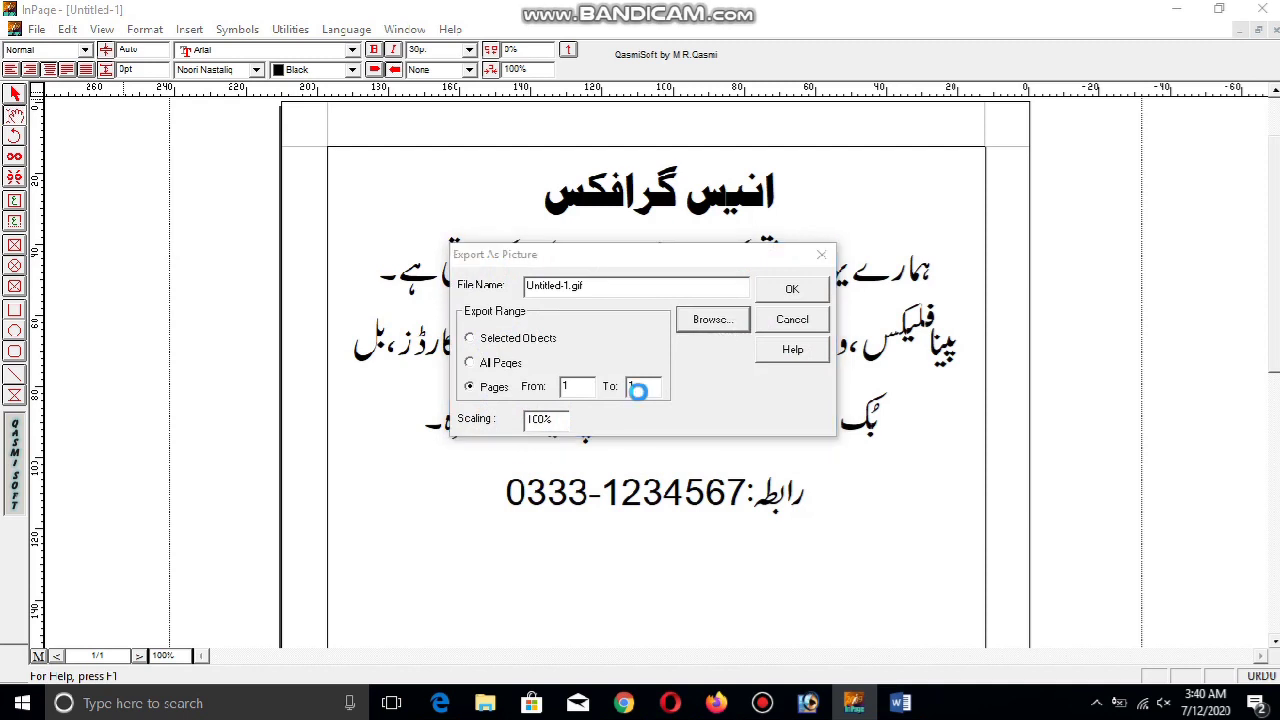
left_click(645, 453)
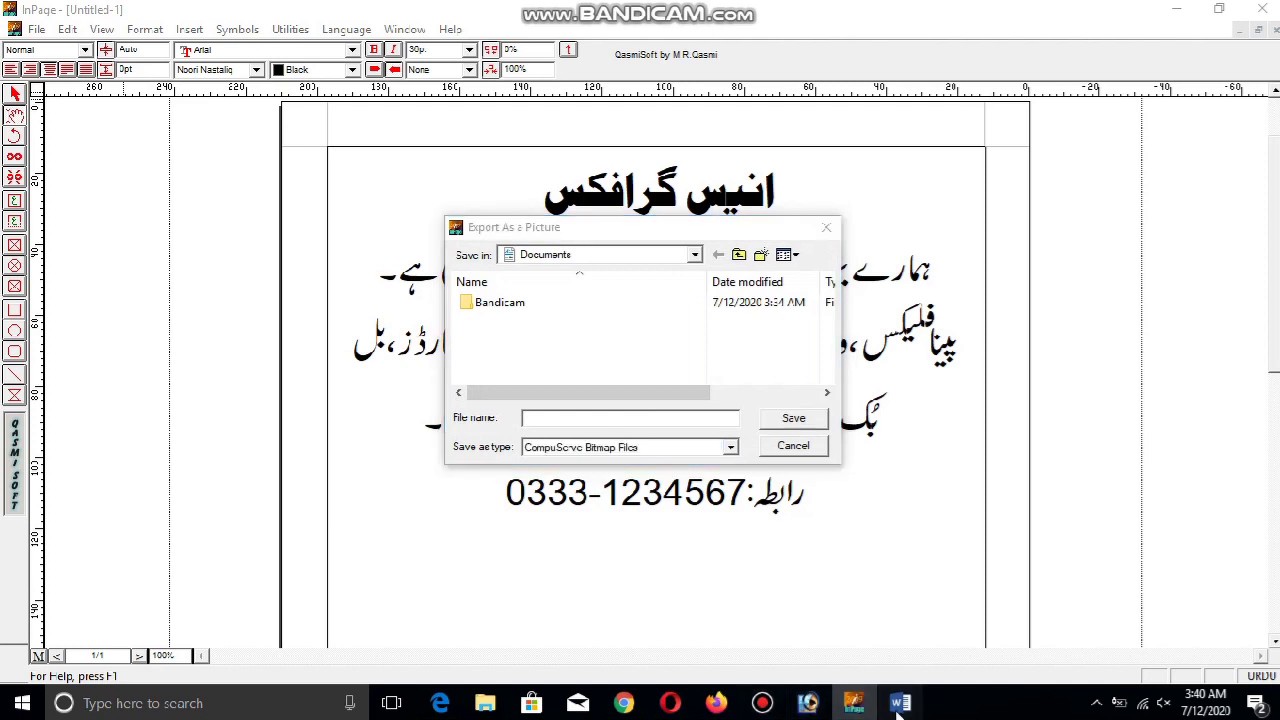
left_click(900, 703)
Add the note 'We have to export a file for EPS.' to the Word document
type("e")
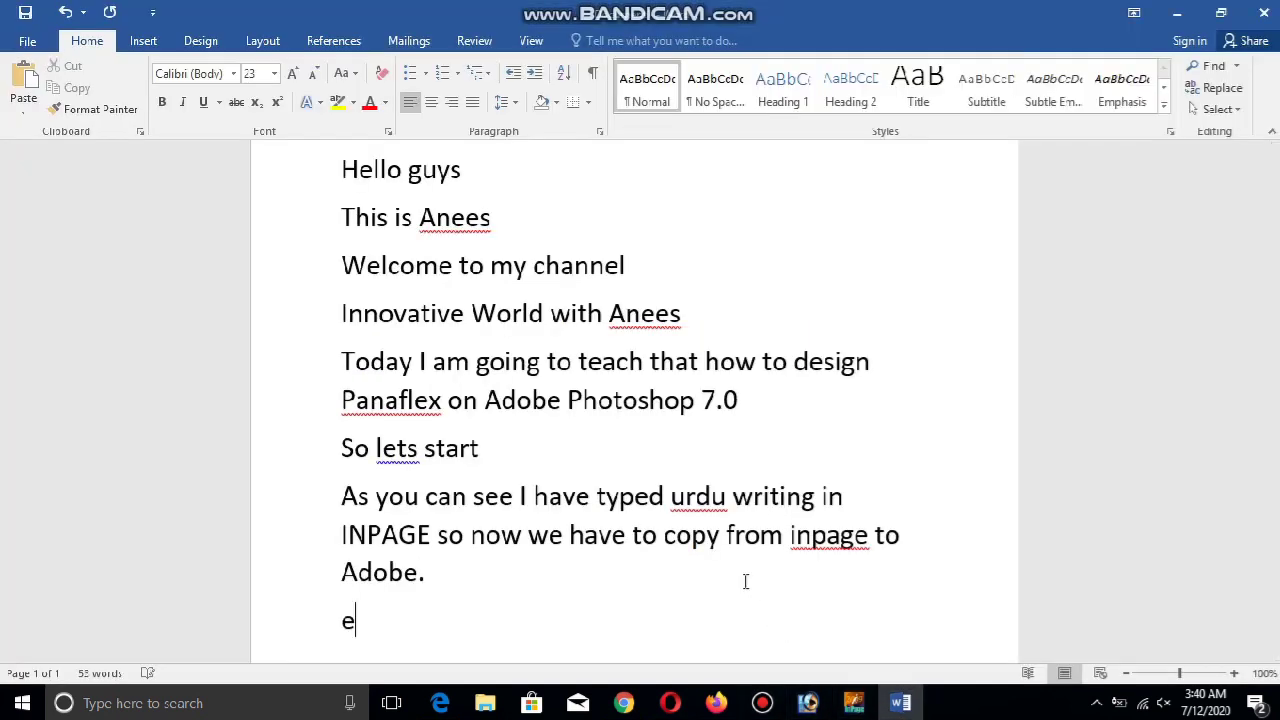
key("BackSpace")
key("BackSpace")
type("Wee")
key("BackSpace")
type("have to export a fi")
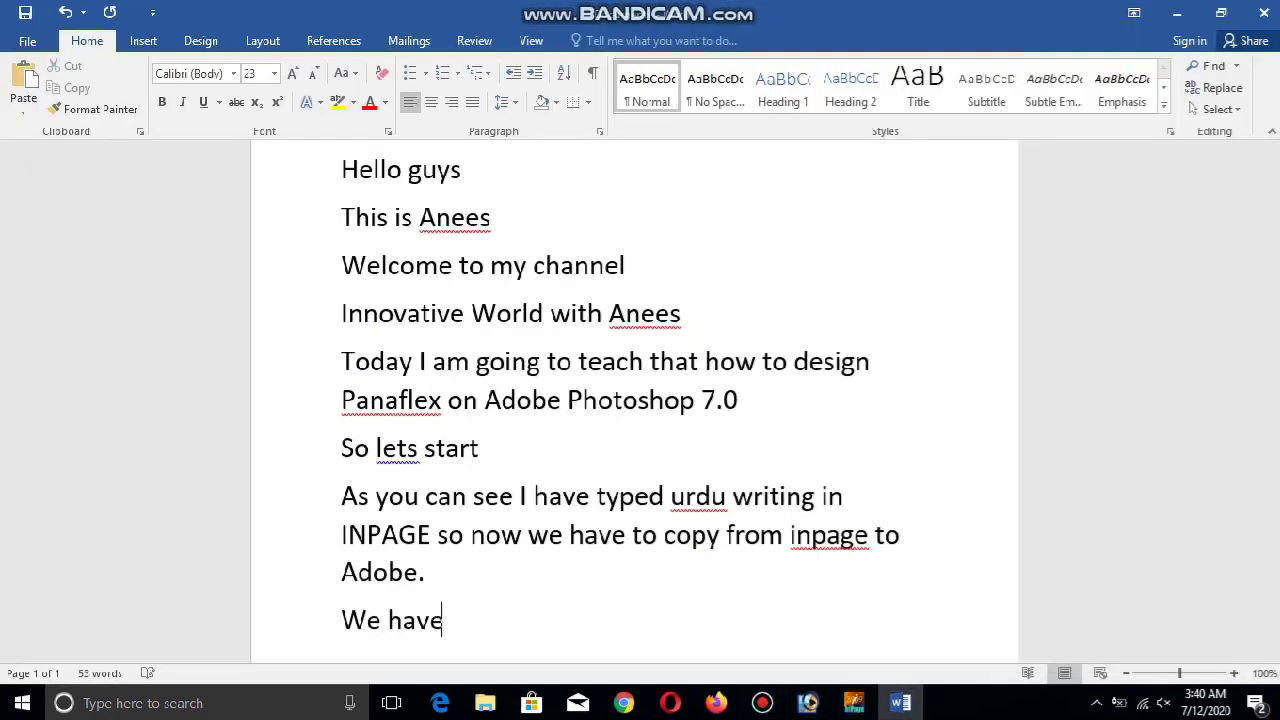
type("le ")
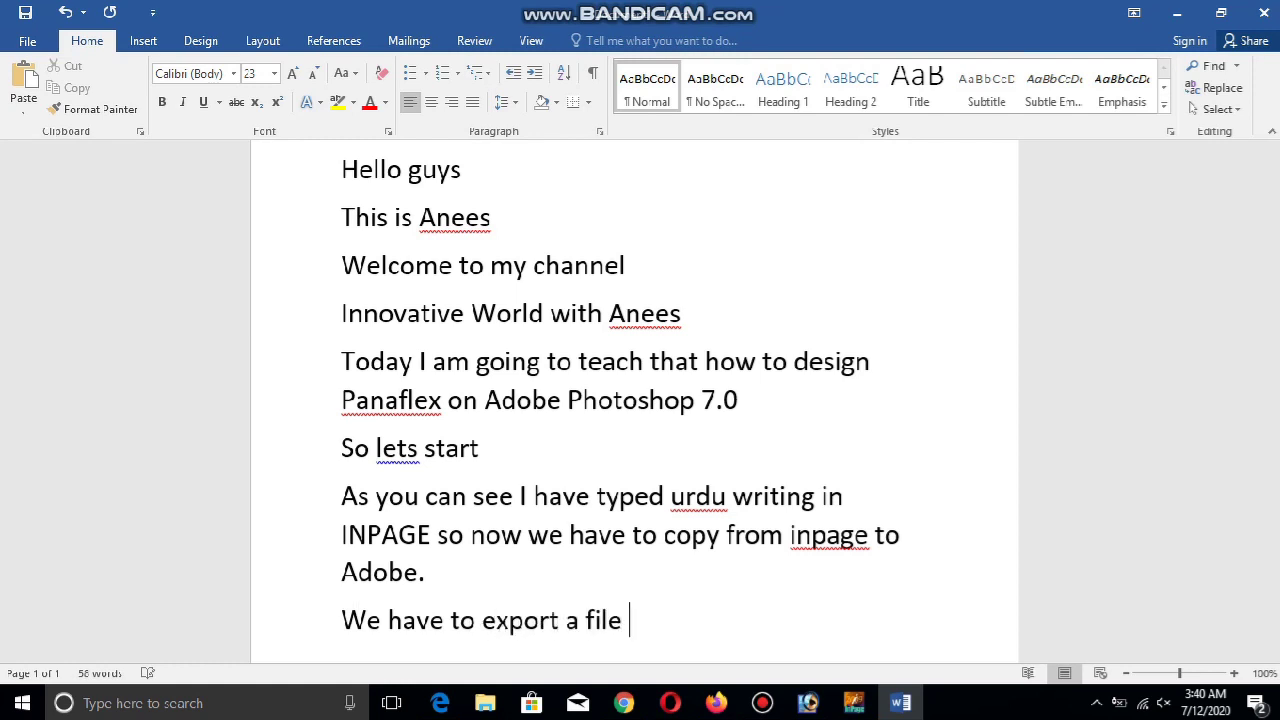
type("for EPS.")
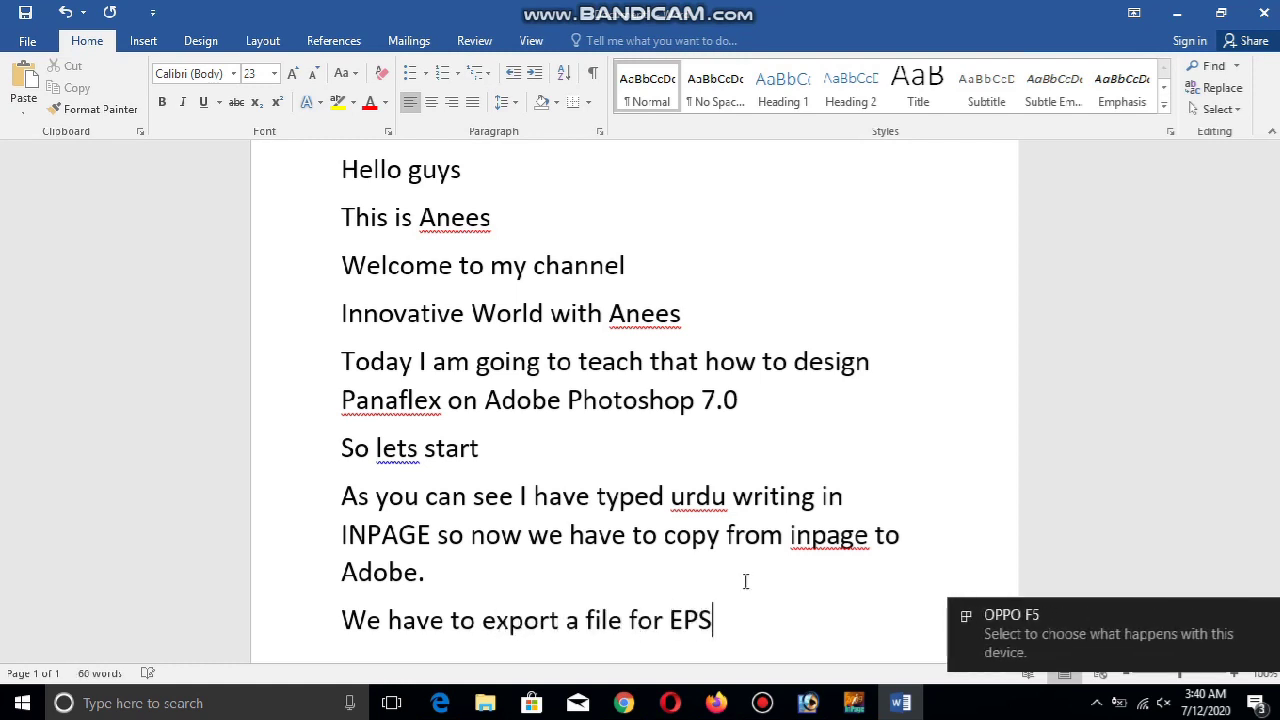
left_click(853, 703)
Set the export type to Encapsulated PostScript and the save location to the Desktop
left_click(716, 450)
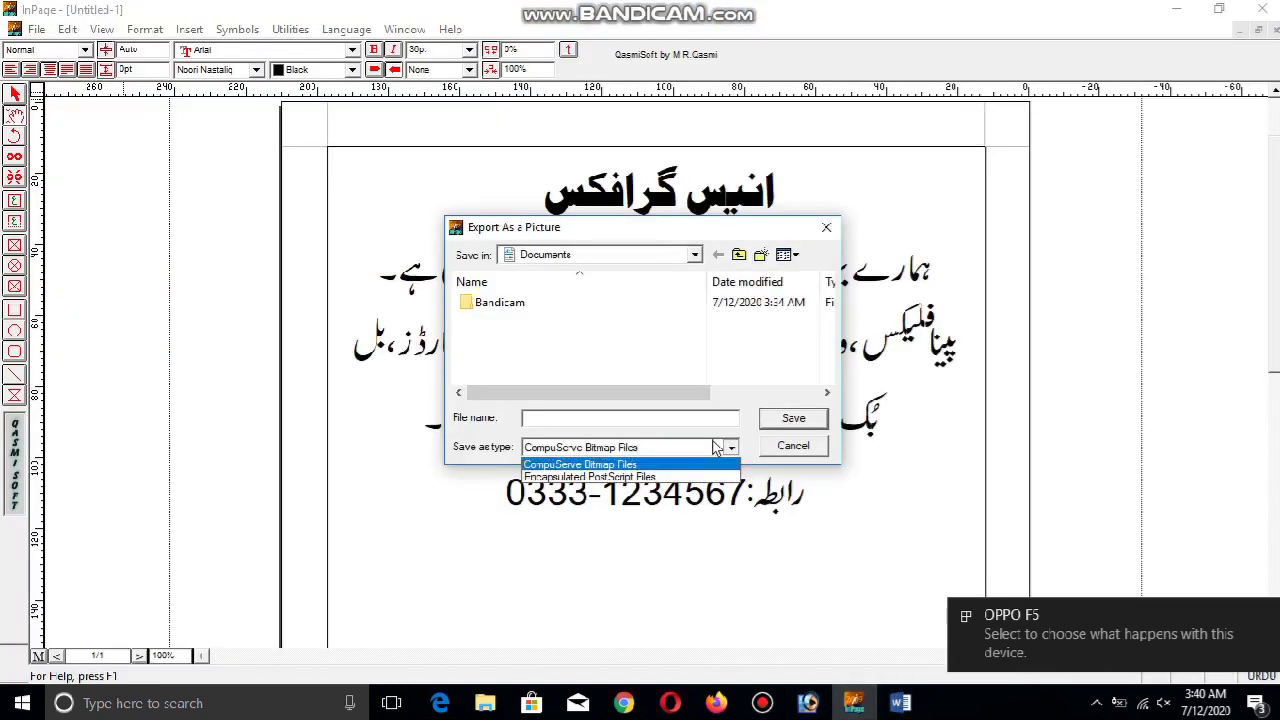
left_click(702, 476)
left_click(566, 255)
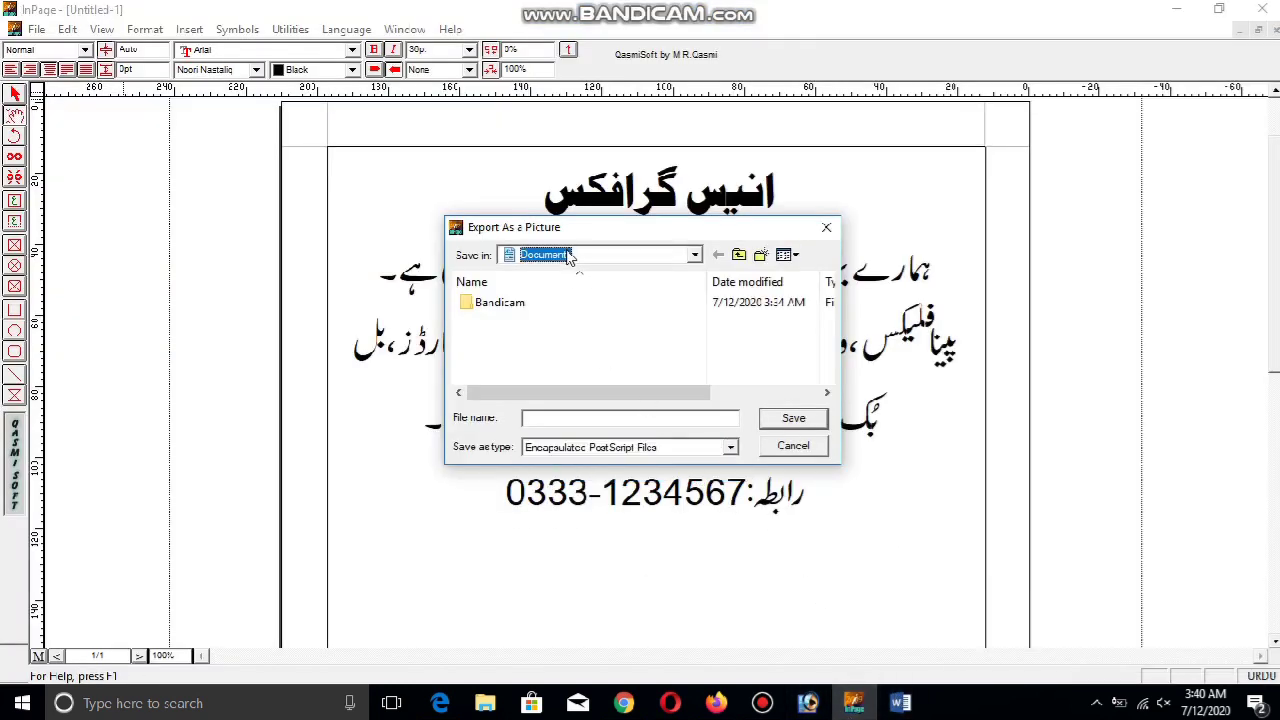
key("F4")
key("Escape")
left_click(695, 256)
left_click(695, 256)
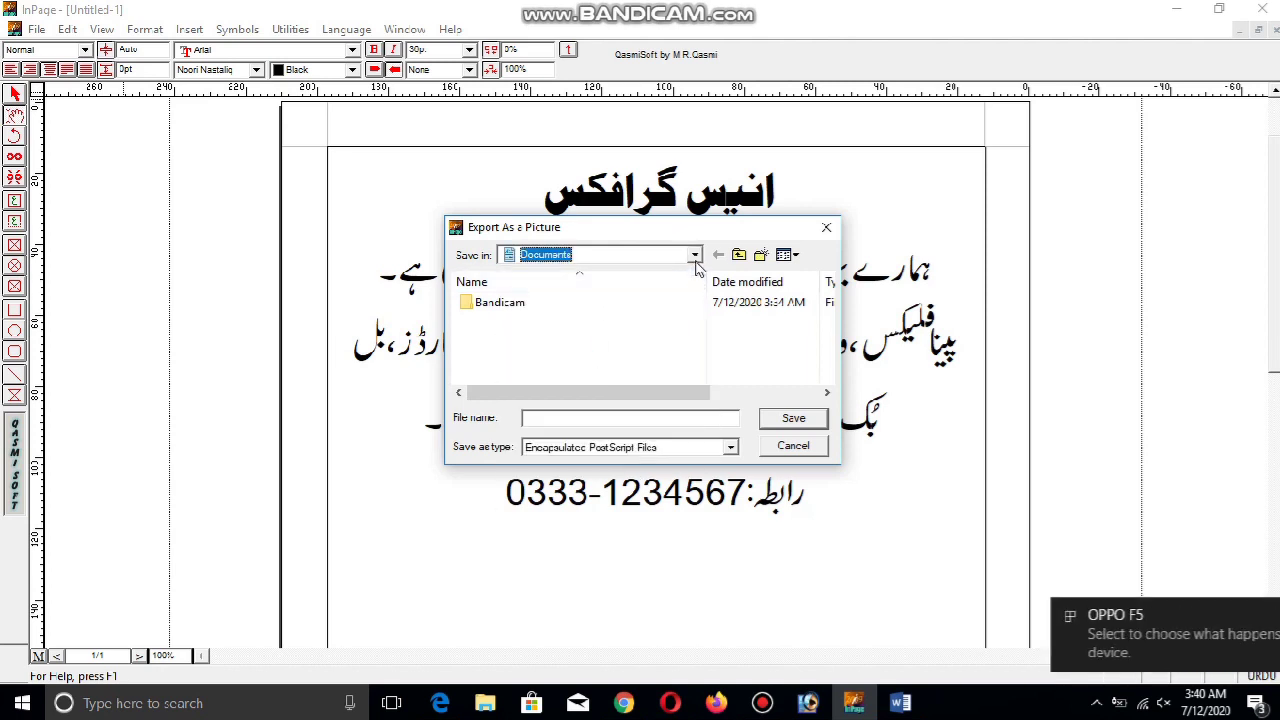
left_click(695, 255)
left_click(695, 255)
left_click(698, 256)
left_click(698, 258)
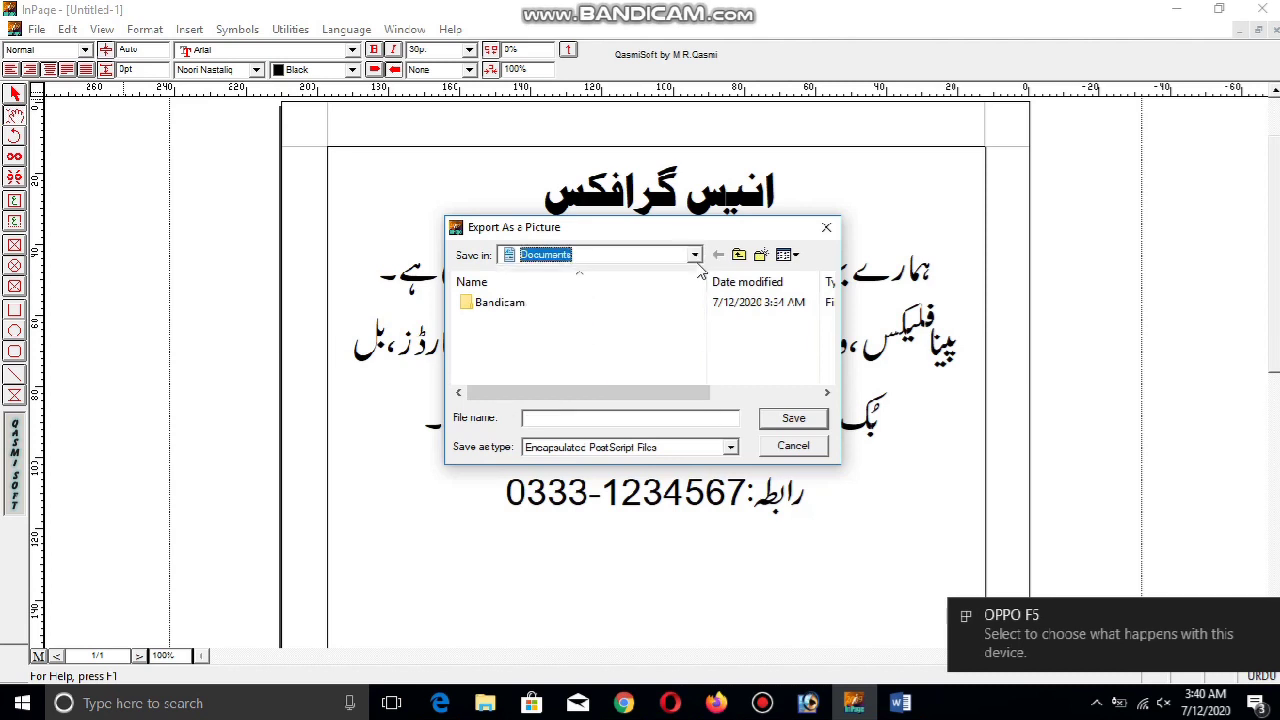
left_click(695, 255)
left_click(698, 272)
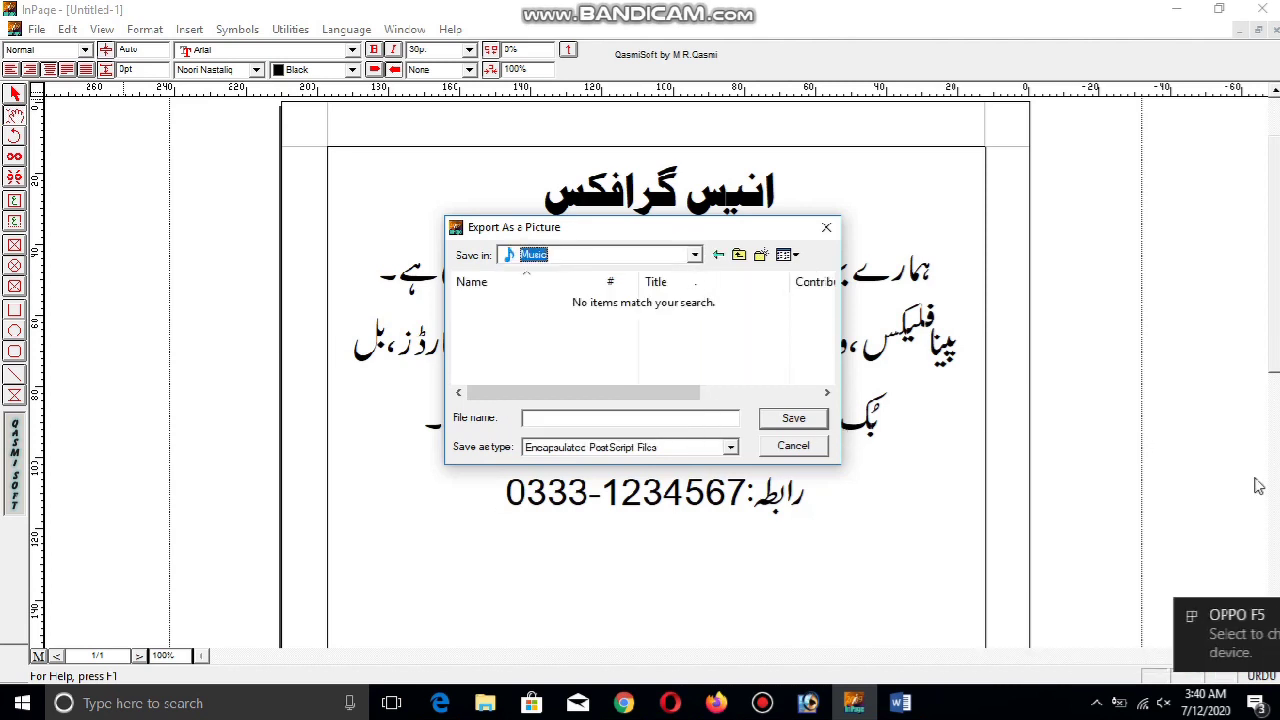
left_click(695, 255)
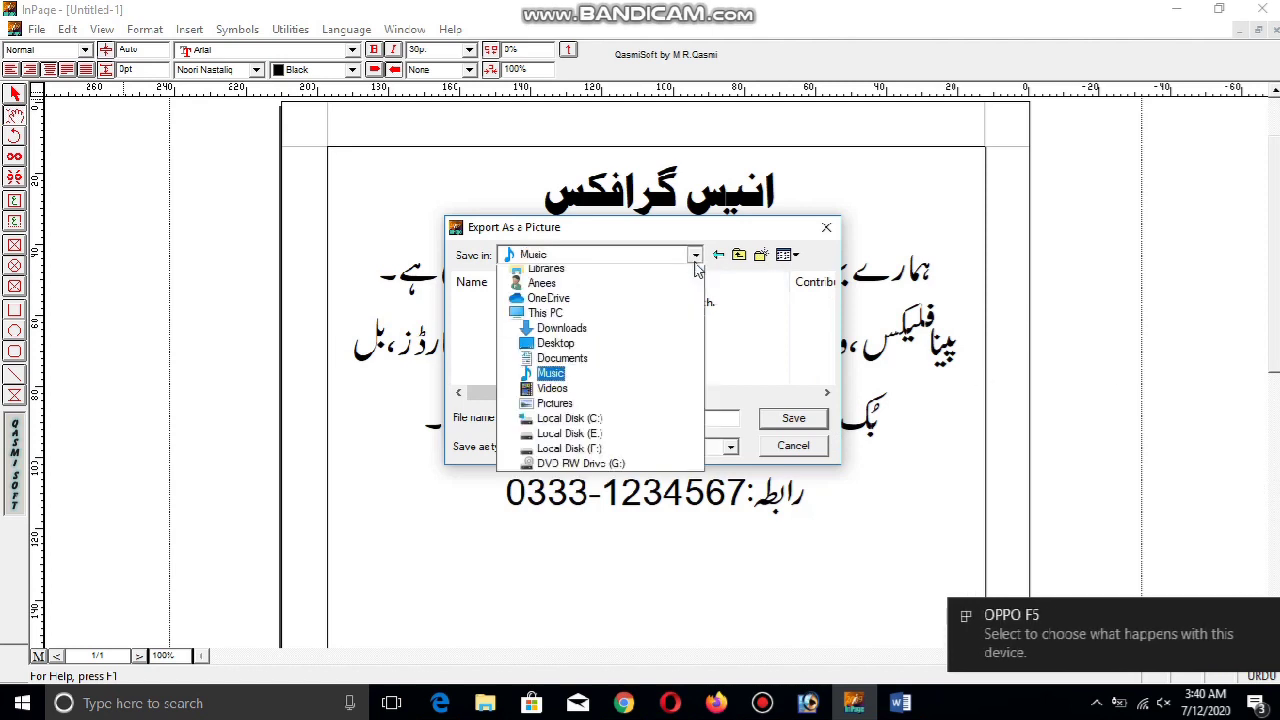
left_click(616, 275)
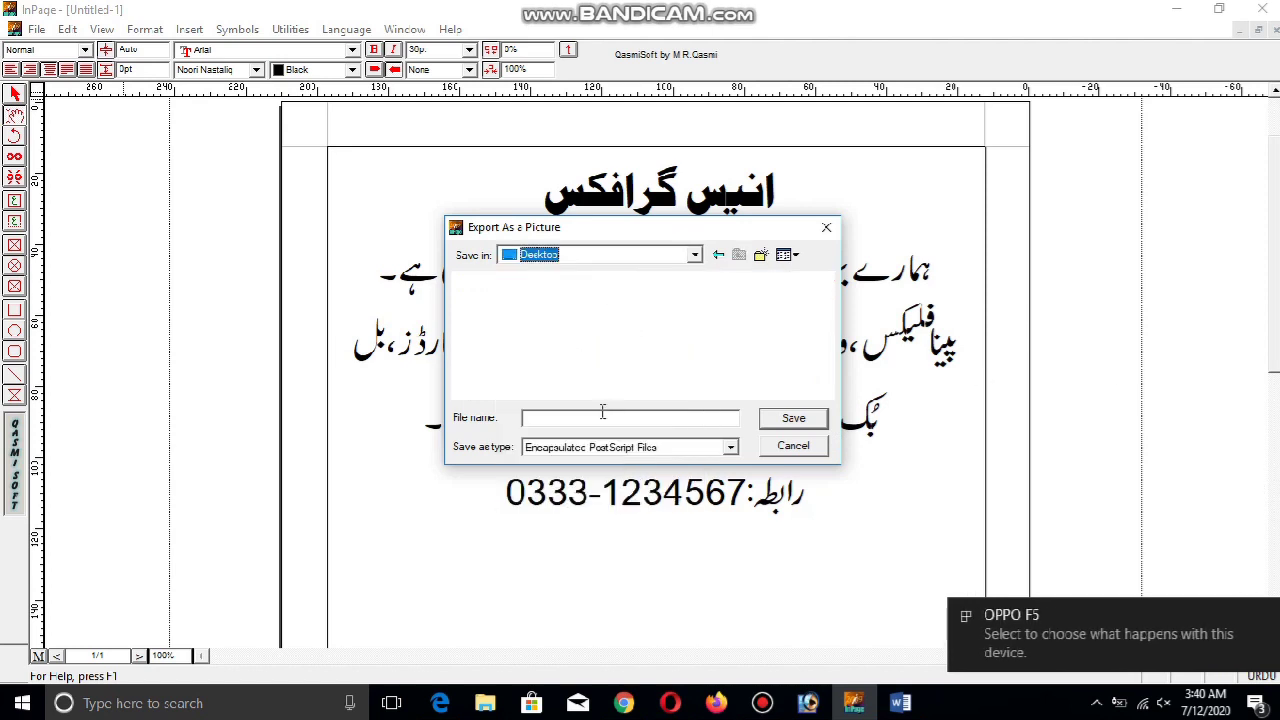
Create an 'anees graphics' folder on the Desktop and export the page into it as 1.eps
left_click(760, 256)
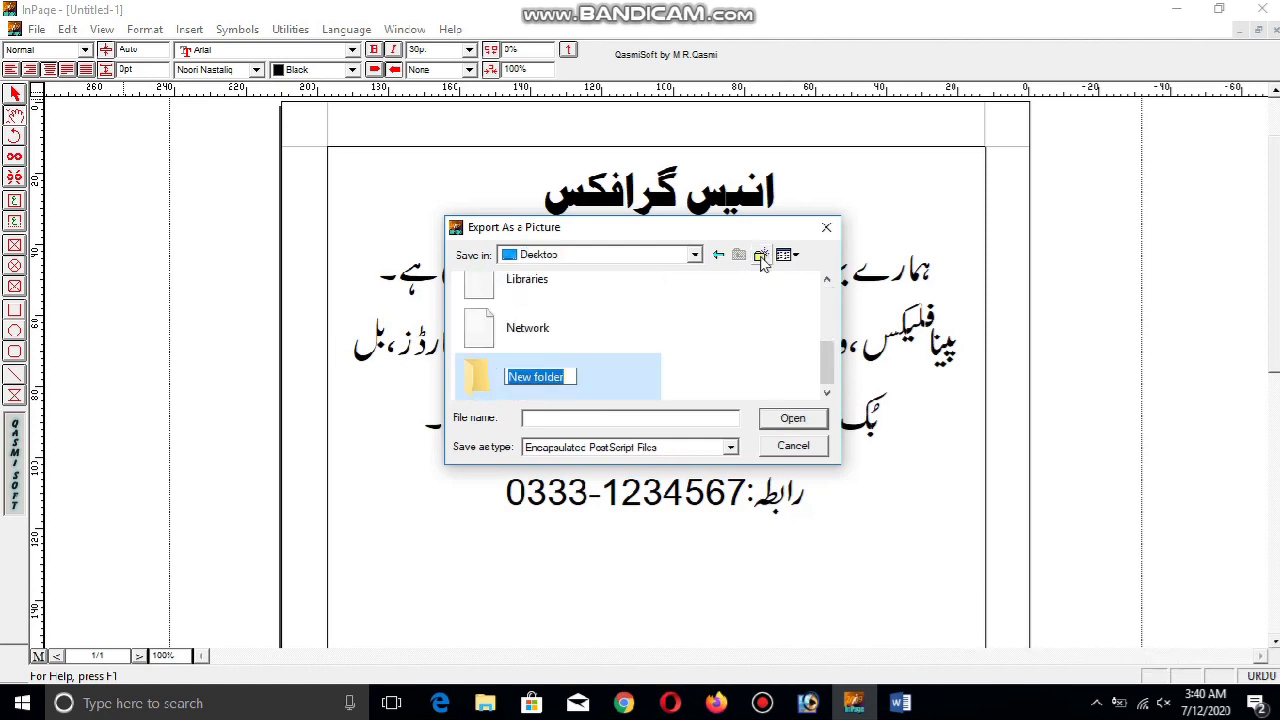
type("anees graphics")
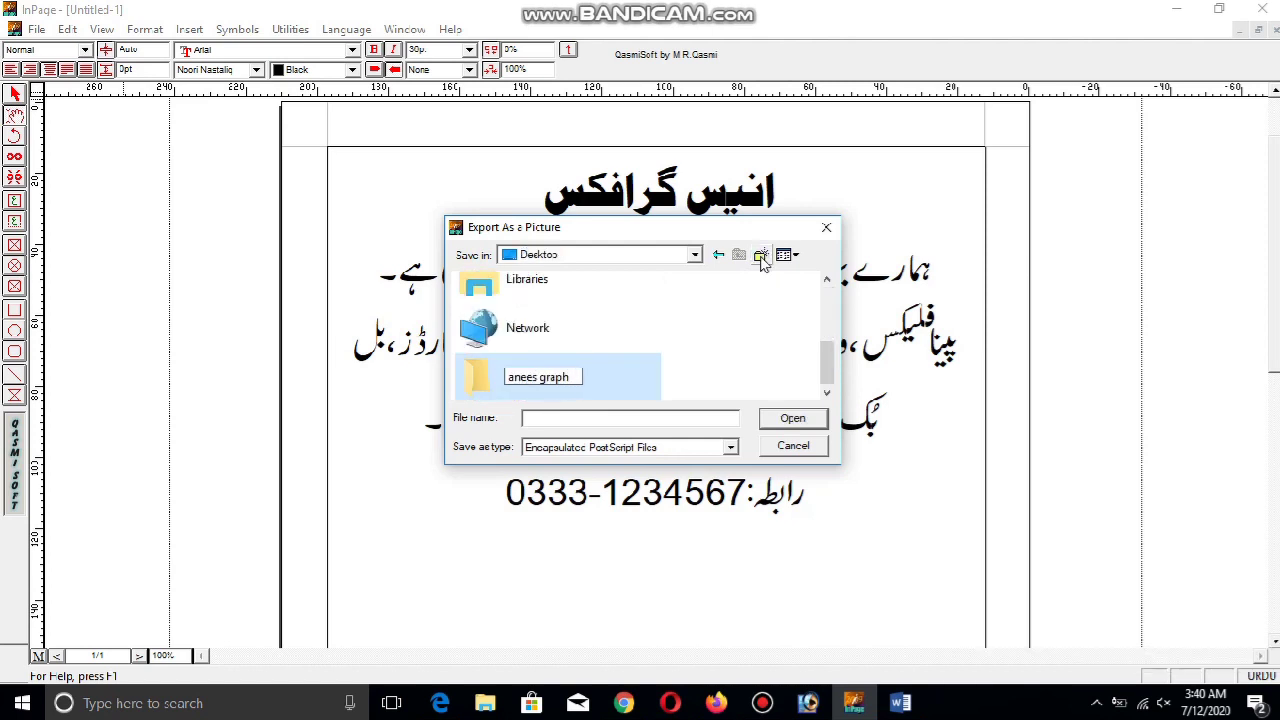
key("Return")
key("Return")
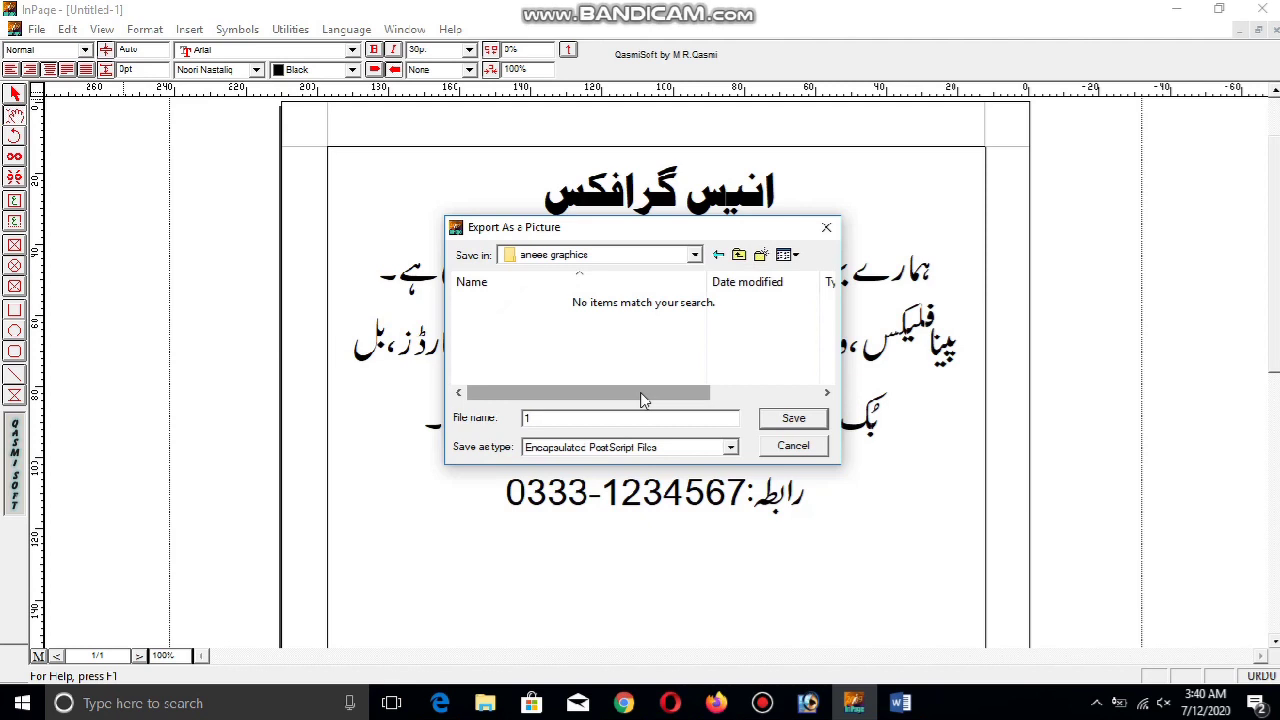
left_click(794, 419)
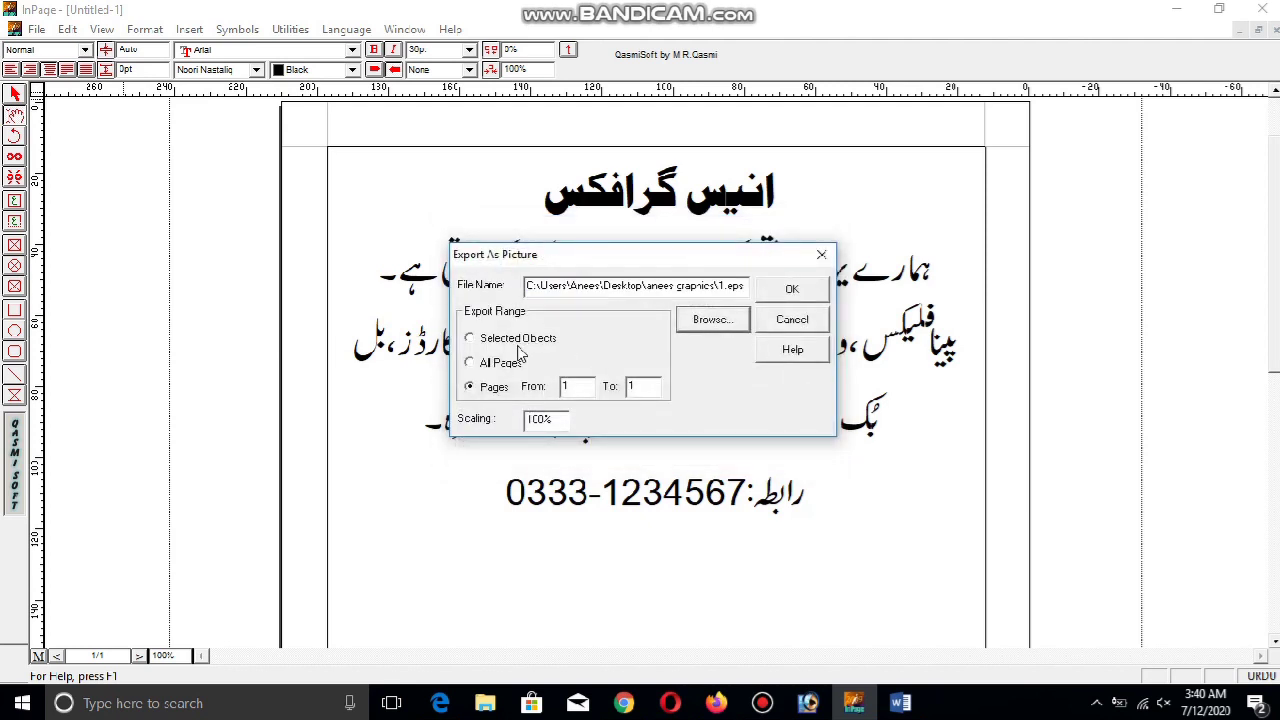
left_click(800, 290)
left_click(1176, 8)
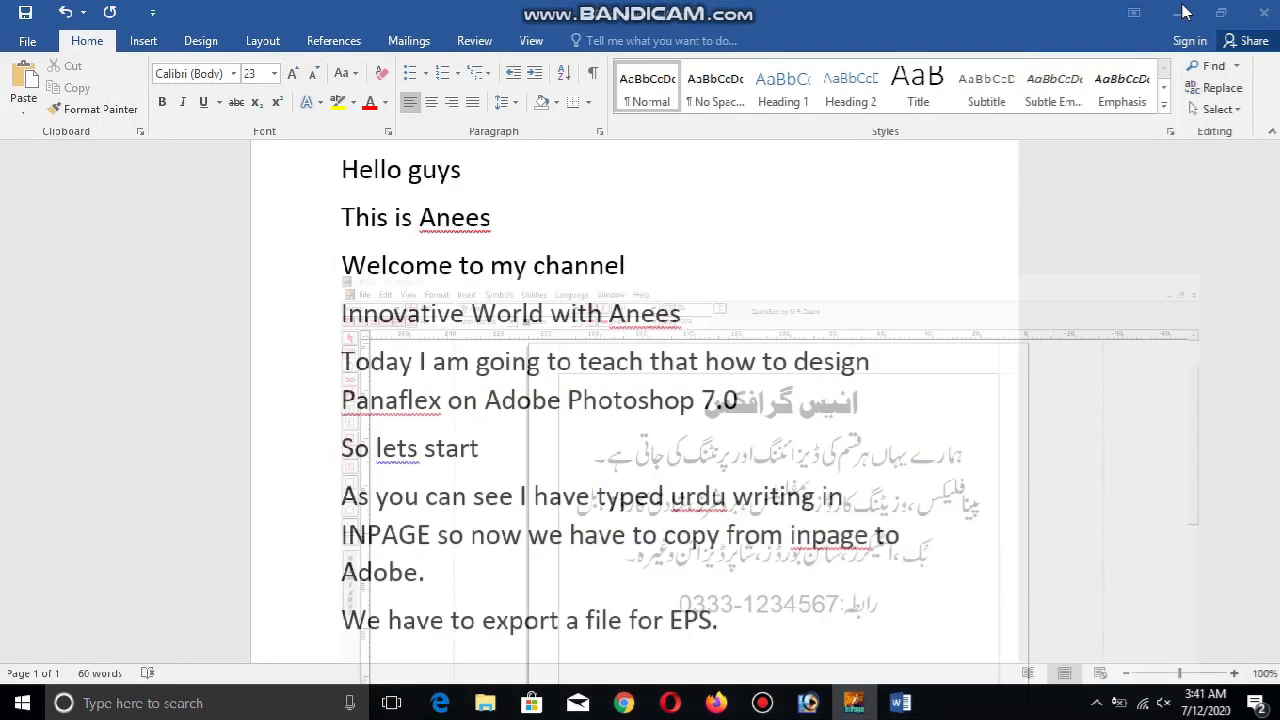
Open 1.eps from the Desktop 'anees graphics' folder in Photoshop
left_click(1177, 8)
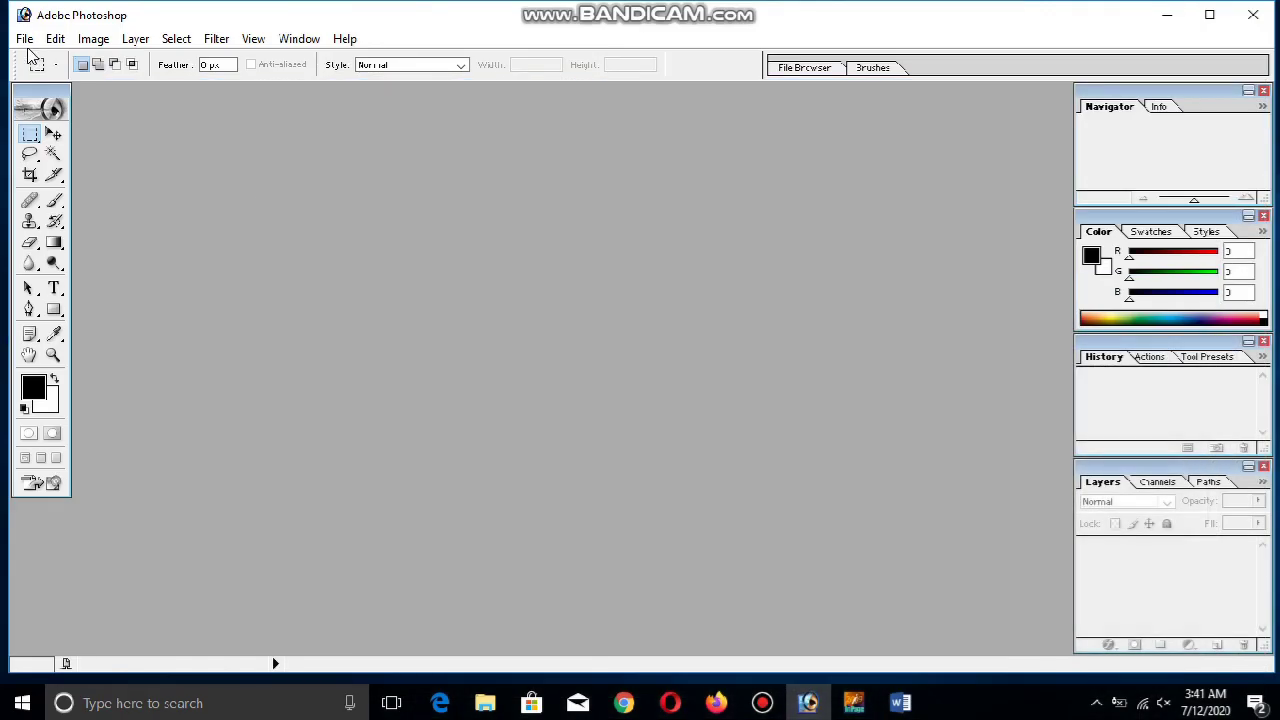
left_click(24, 38)
left_click(48, 82)
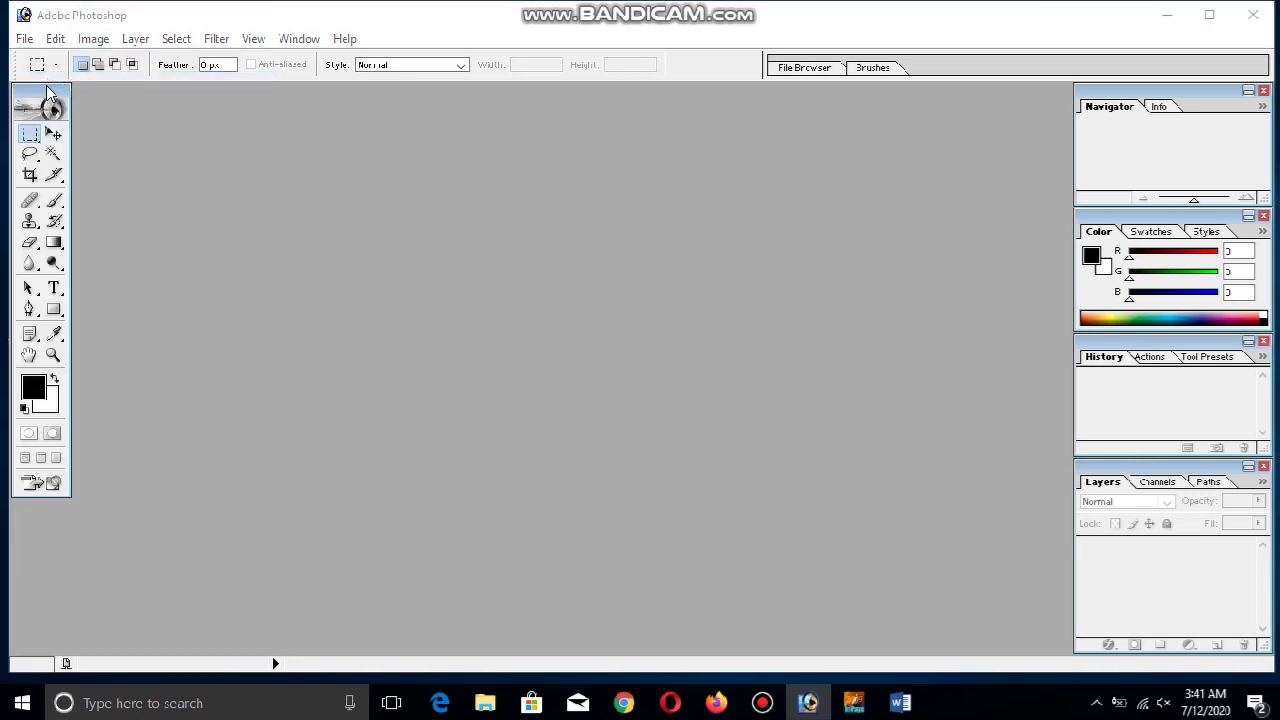
left_click(443, 205)
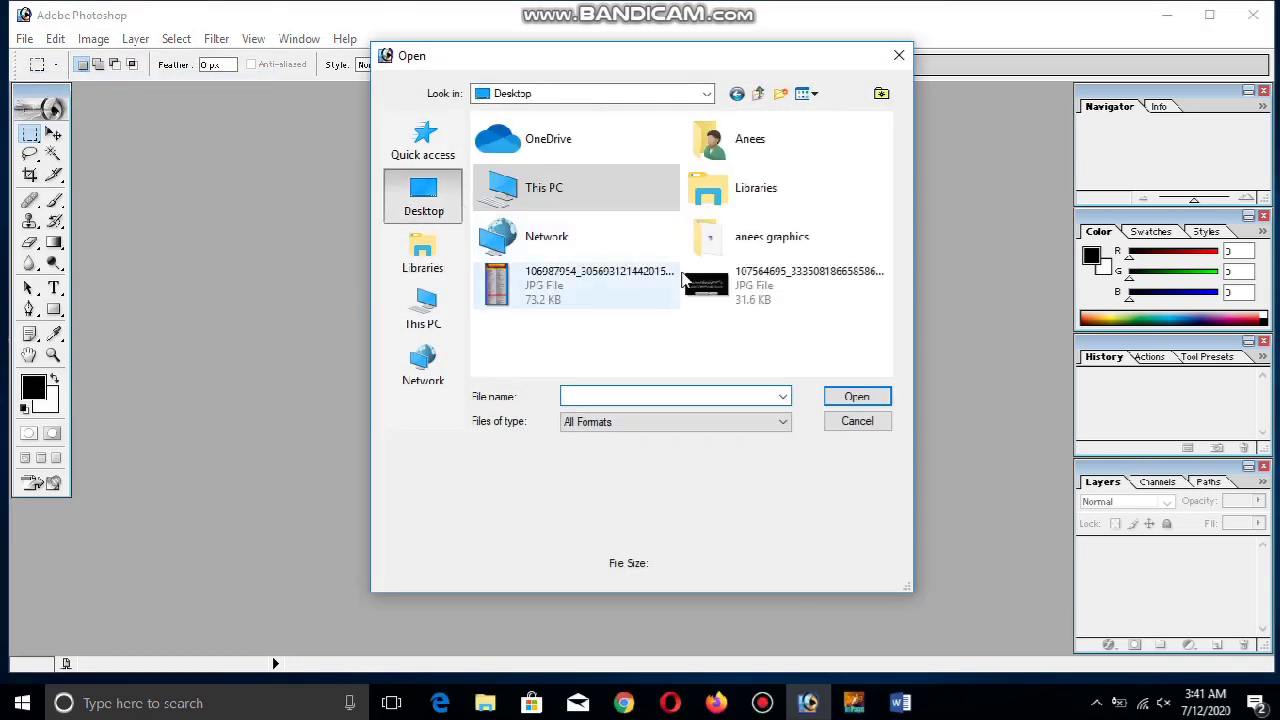
double_click(734, 258)
left_click(498, 147)
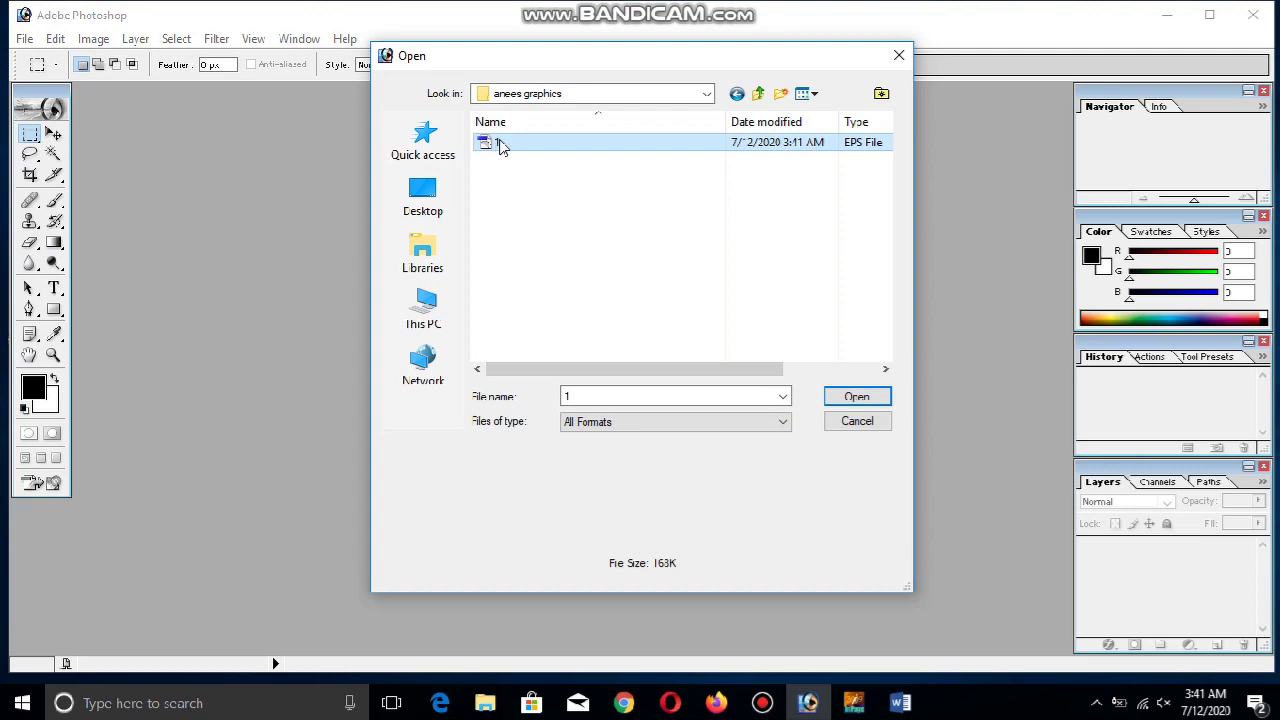
left_click(857, 396)
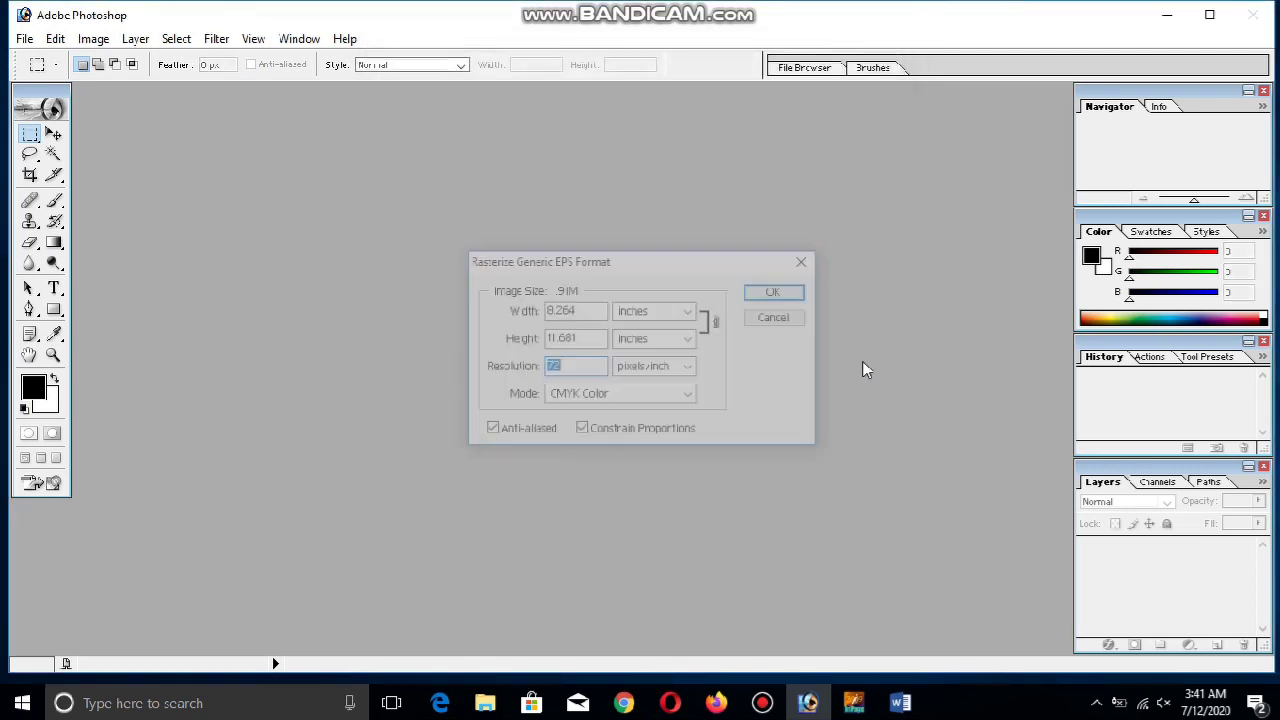
Rasterize the EPS at 300 pixels/inch and move its document window aside
left_click_drag(580, 369, 497, 369)
type("300")
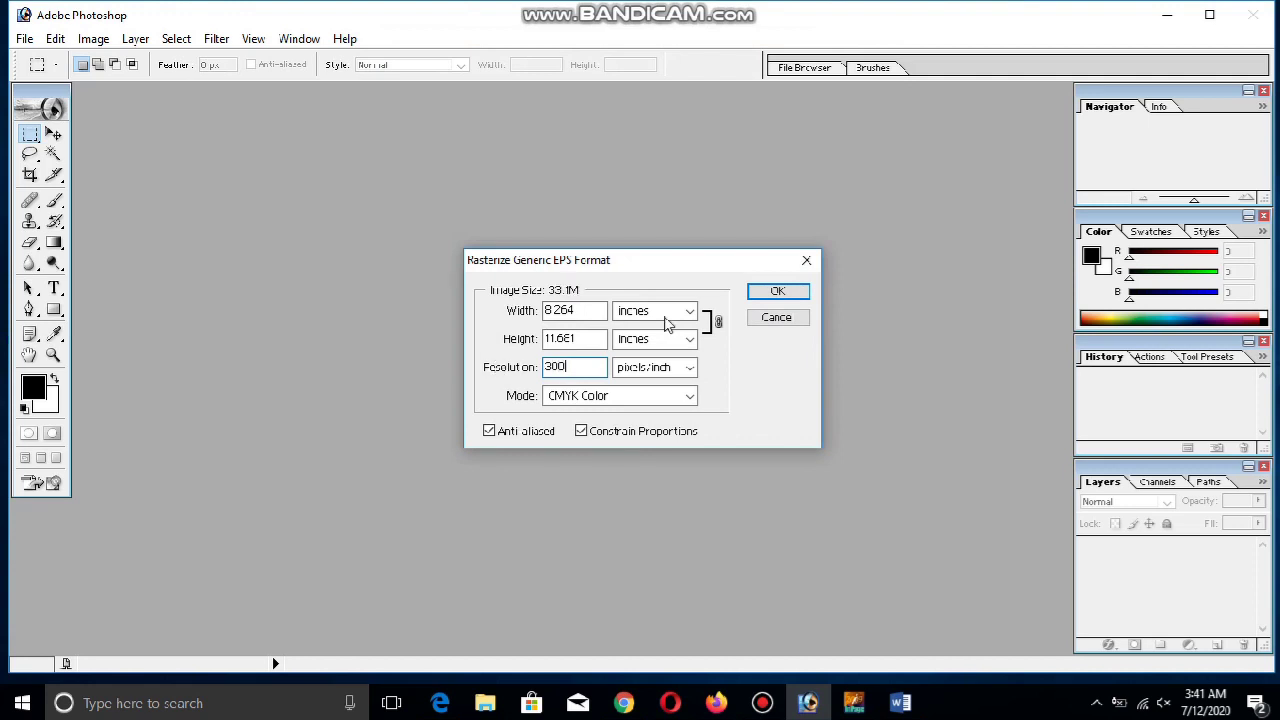
left_click(771, 291)
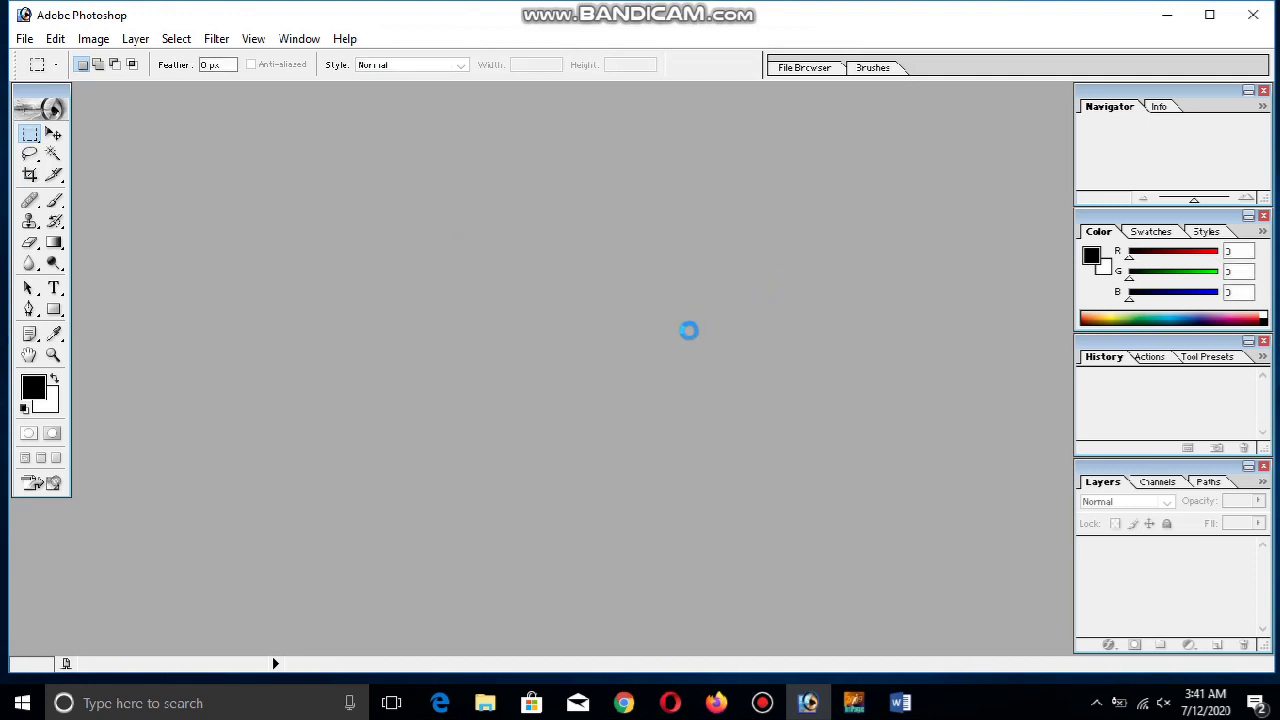
left_click_drag(223, 110, 402, 137)
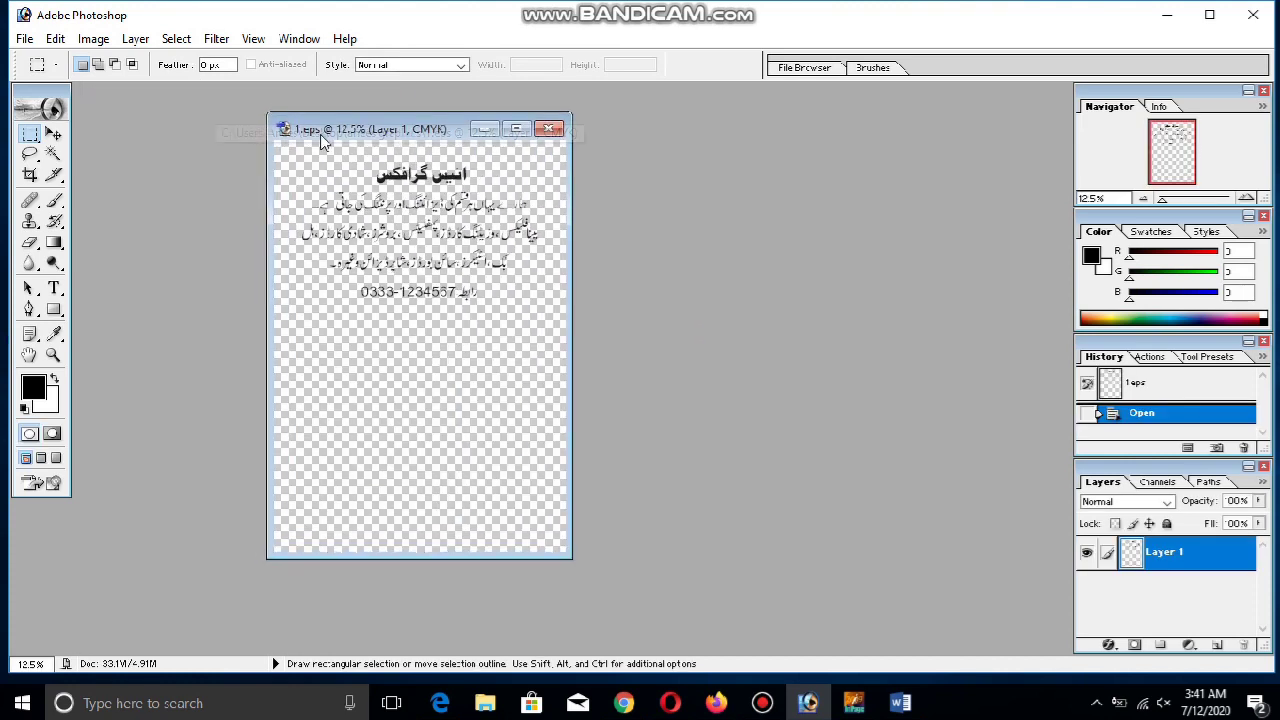
left_click(905, 704)
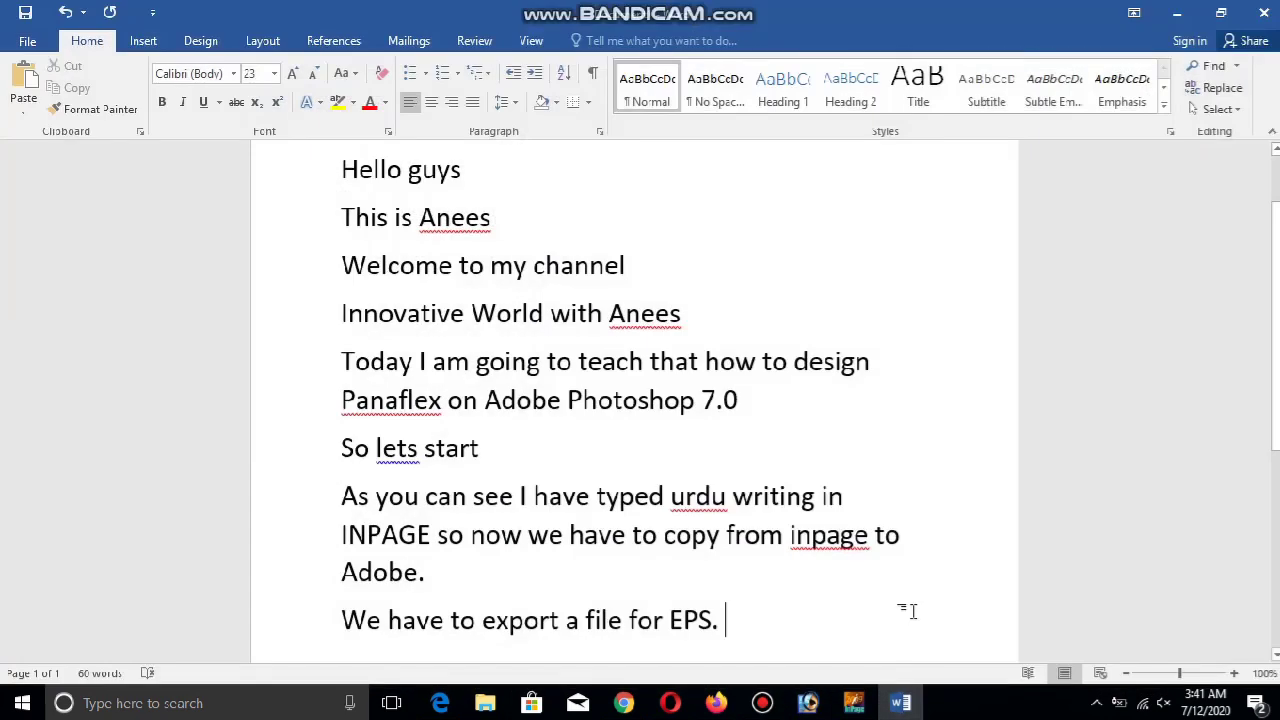
Add the note 'Now we have to make a size like 3' x 6'' to the Word document
key("Return")
type("now we have to ")
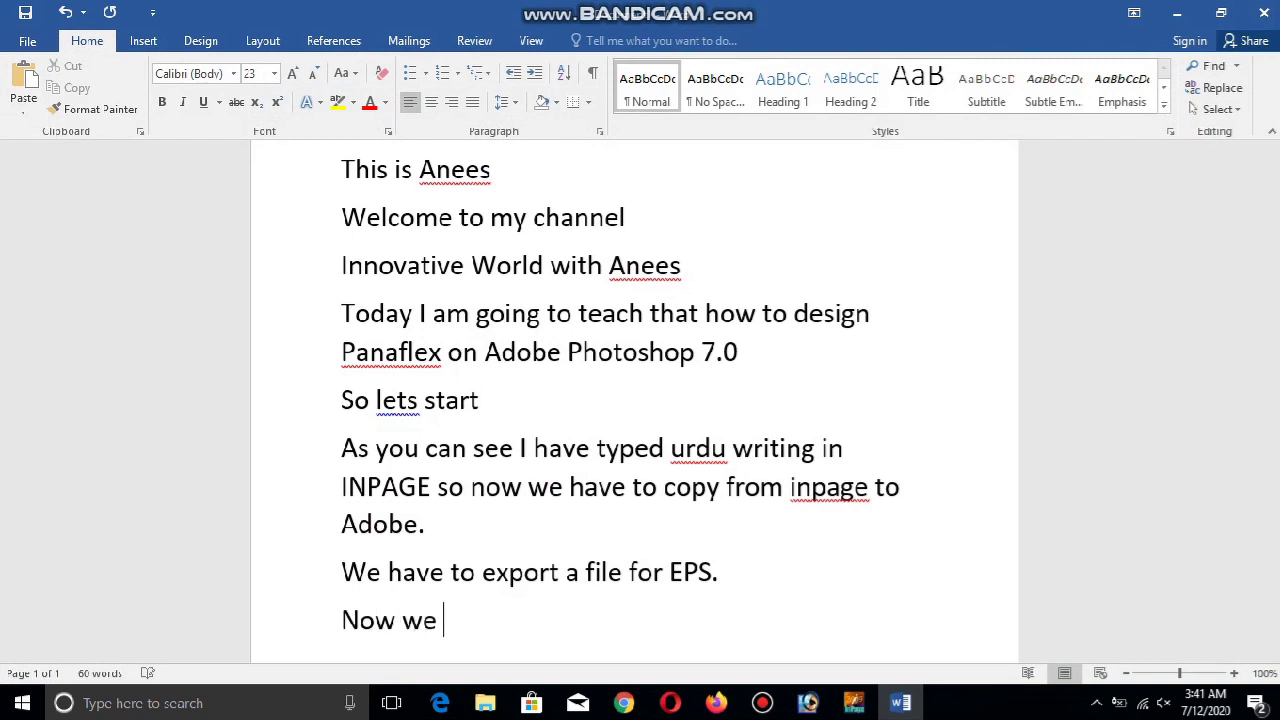
type("make a size")
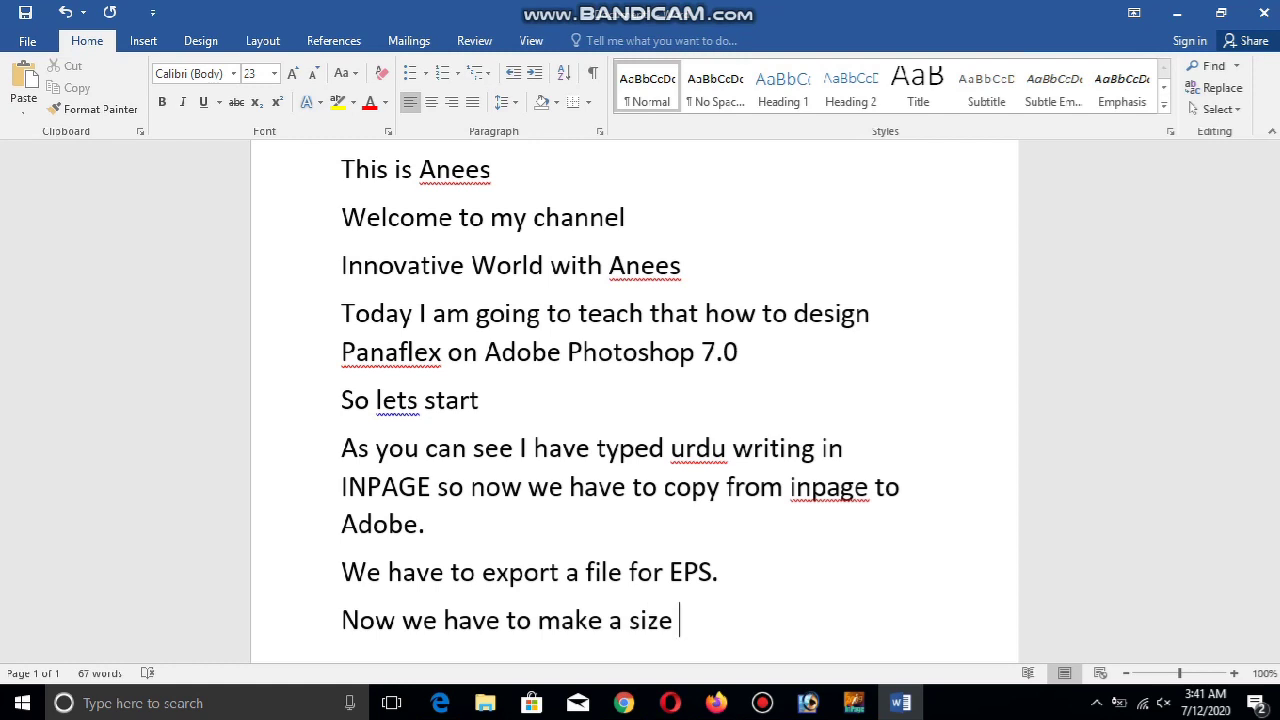
type(" like 3x")
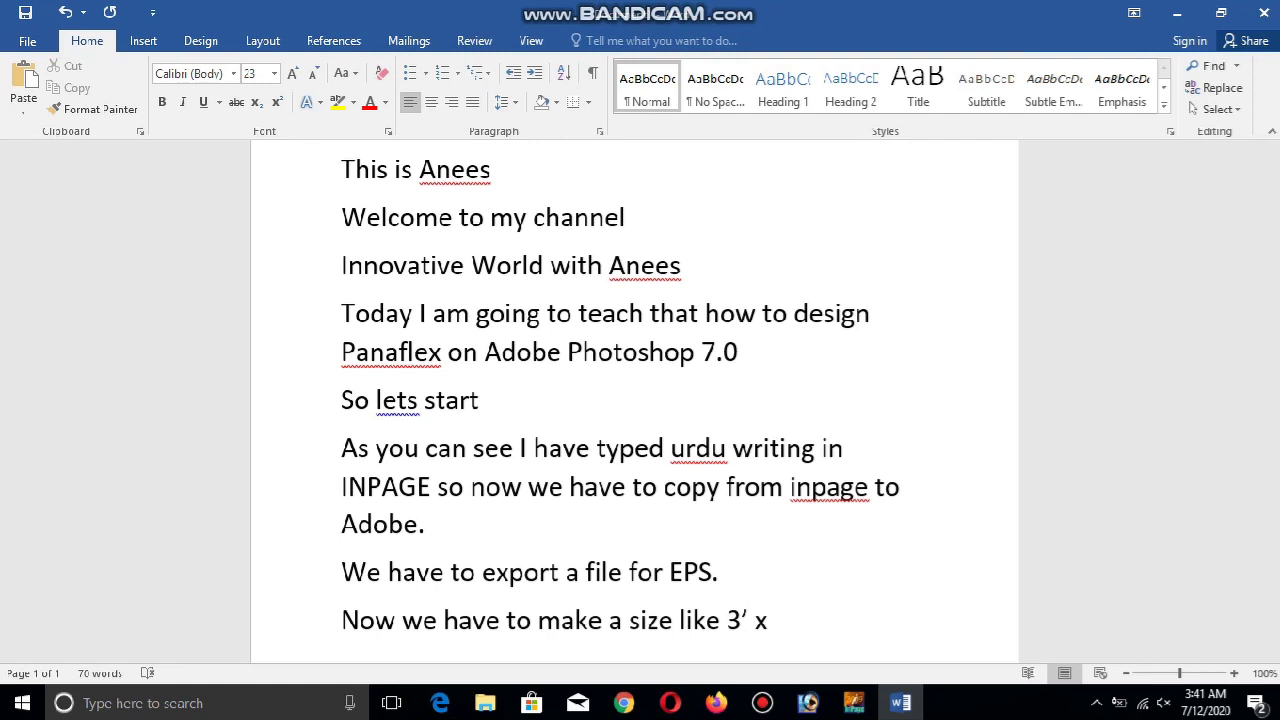
type("6")
type("'")
left_click(806, 706)
left_click(24, 39)
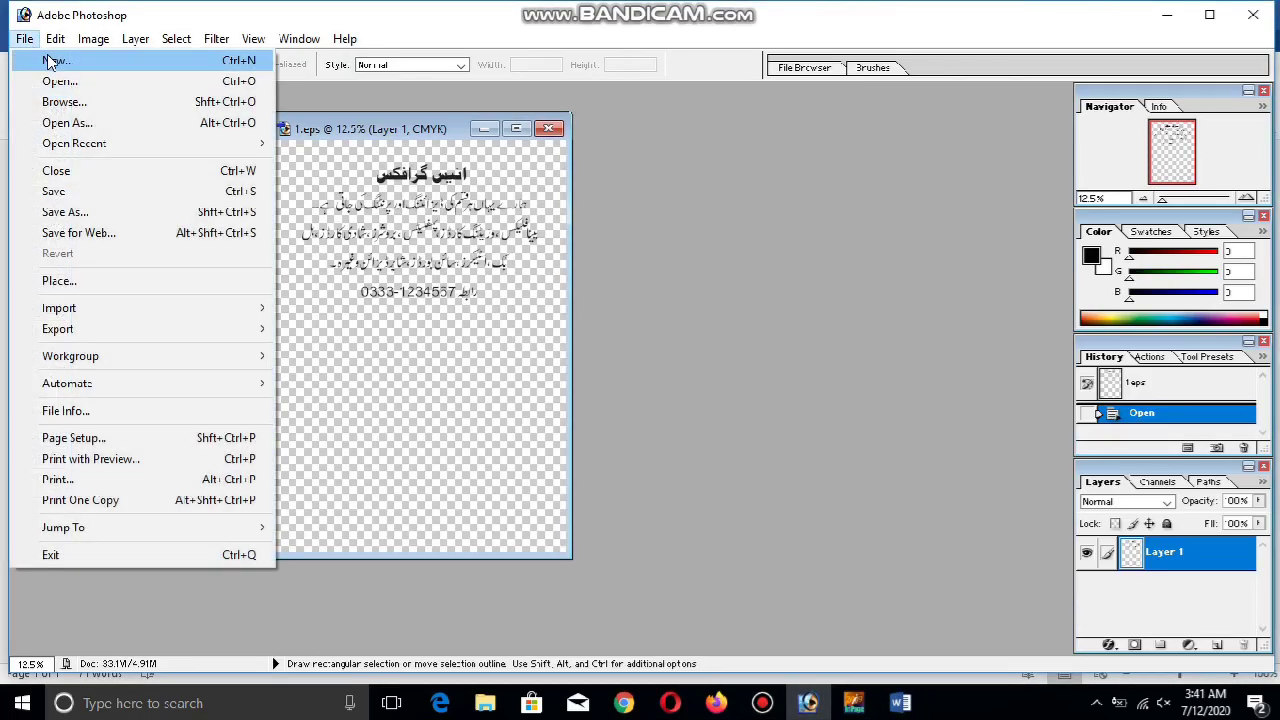
Start a new Photoshop document and change its width to 72 inches
left_click(52, 62)
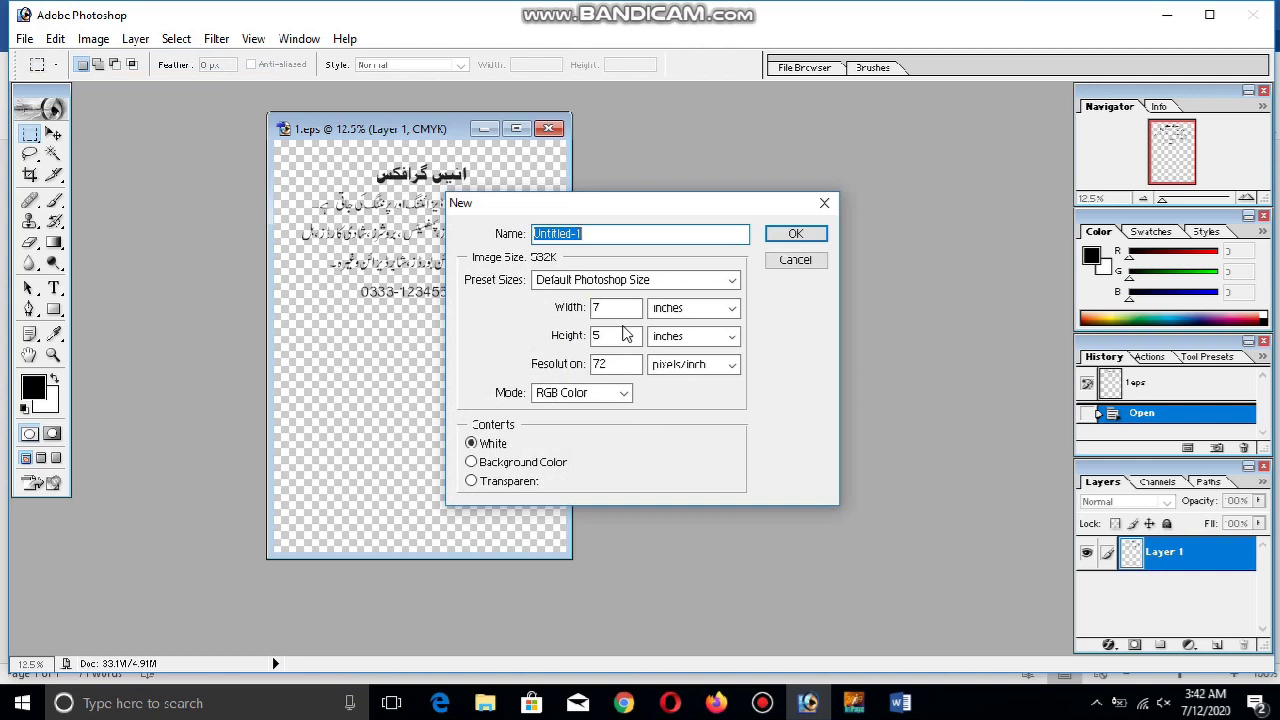
double_click(627, 307)
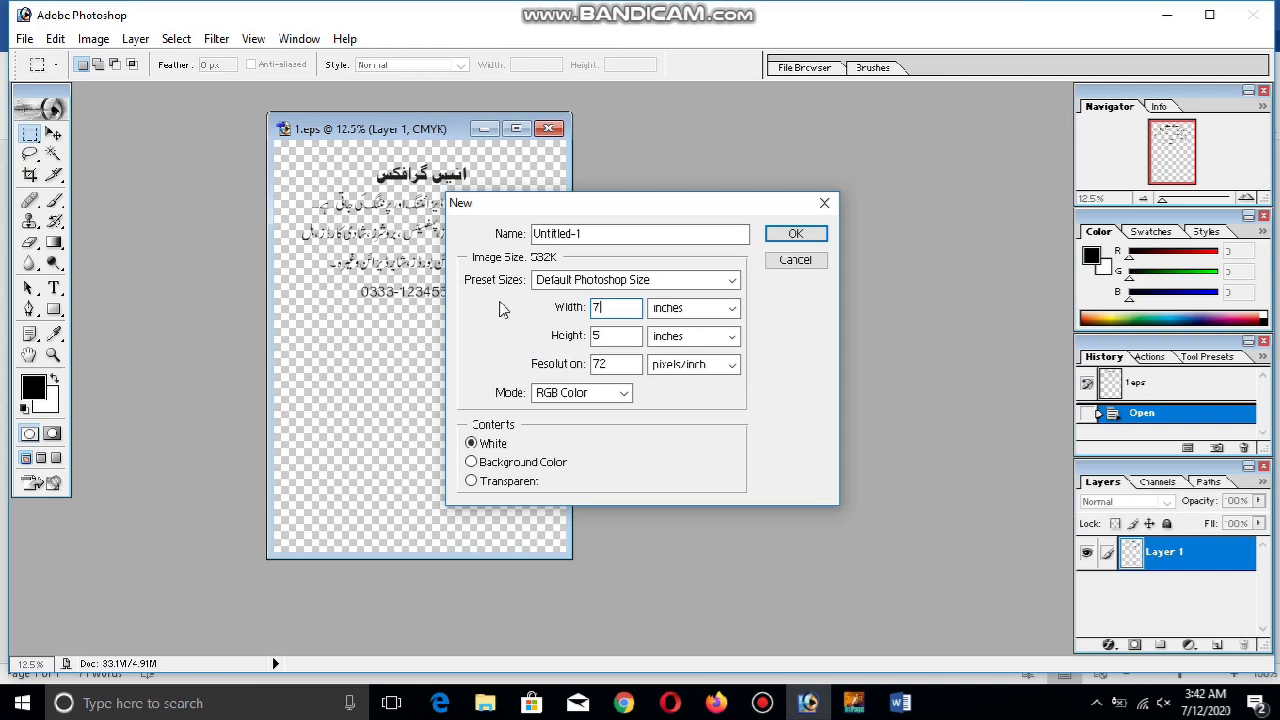
type("2")
double_click(627, 340)
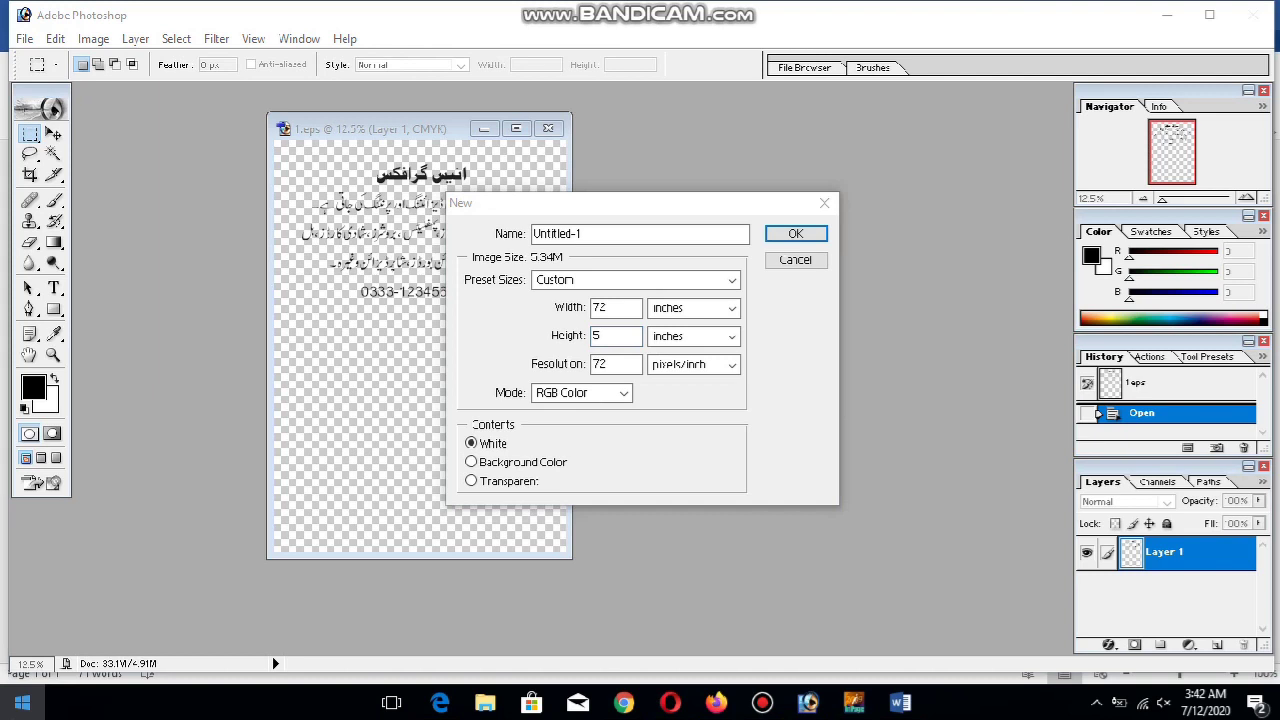
key("super")
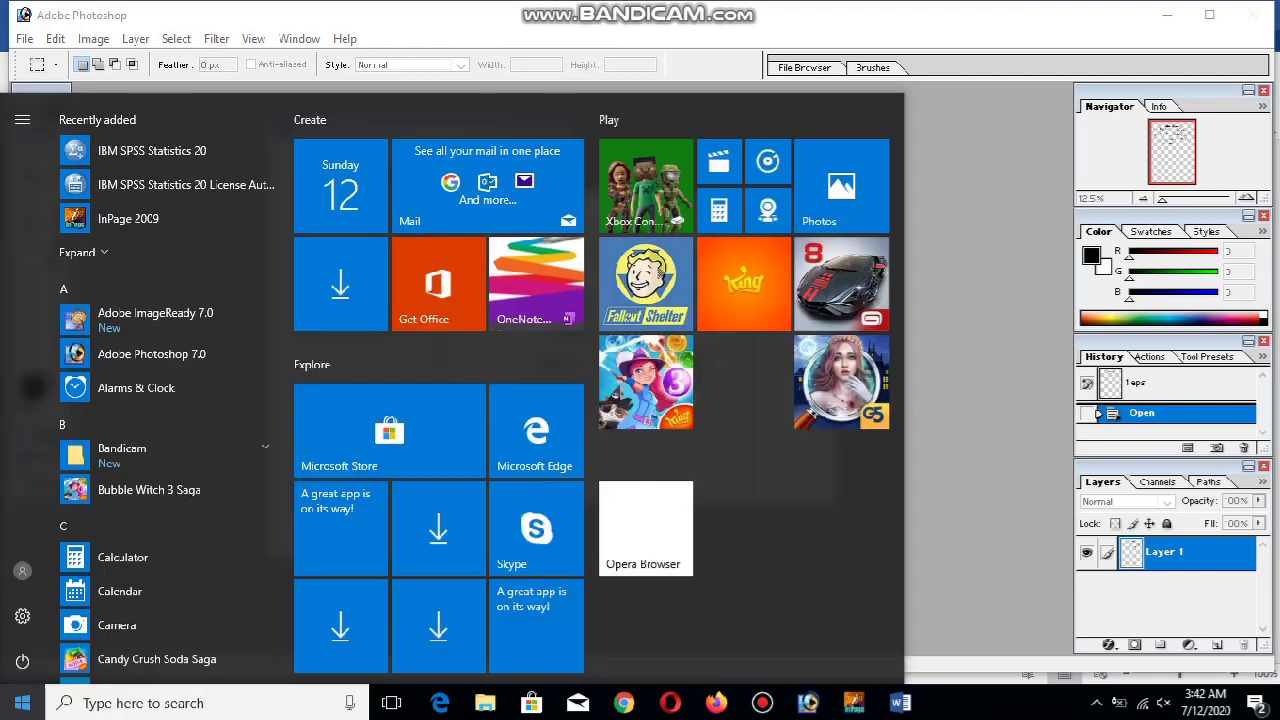
Launch Calculator and compute 6 × 12 = 72 inches for the banner width
type("cal")
key("Escape")
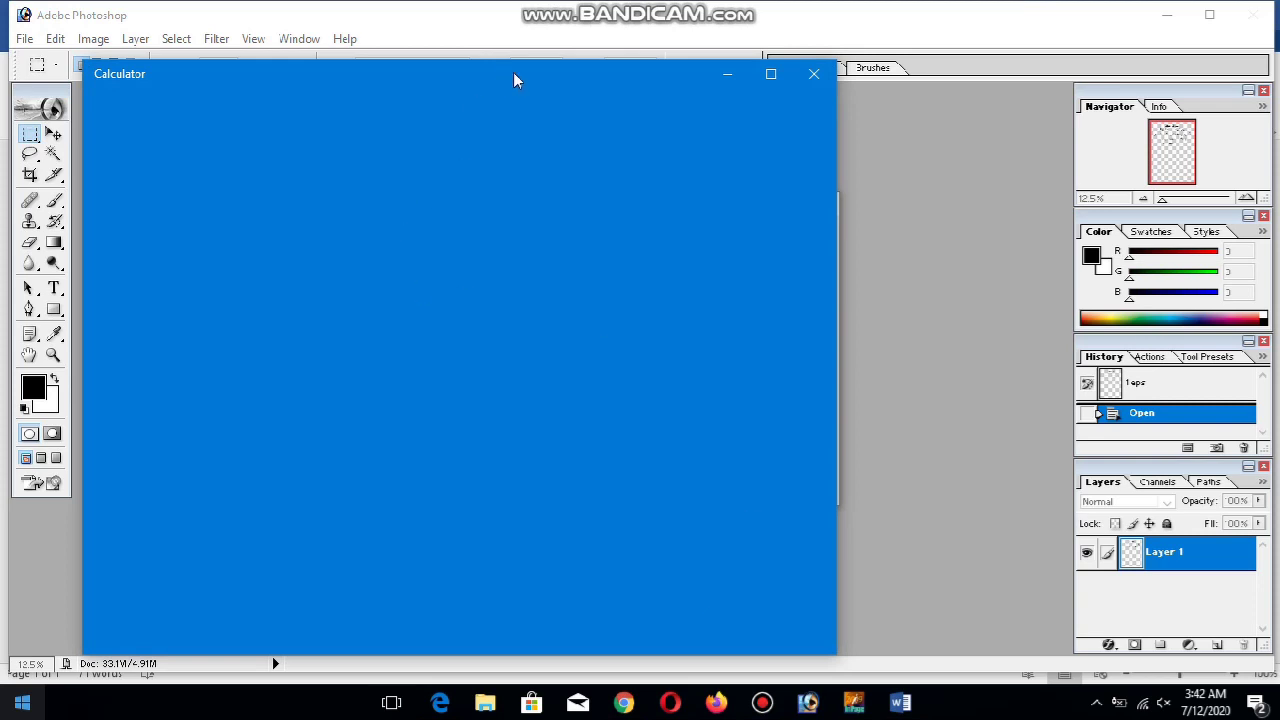
left_click_drag(513, 80, 1043, 49)
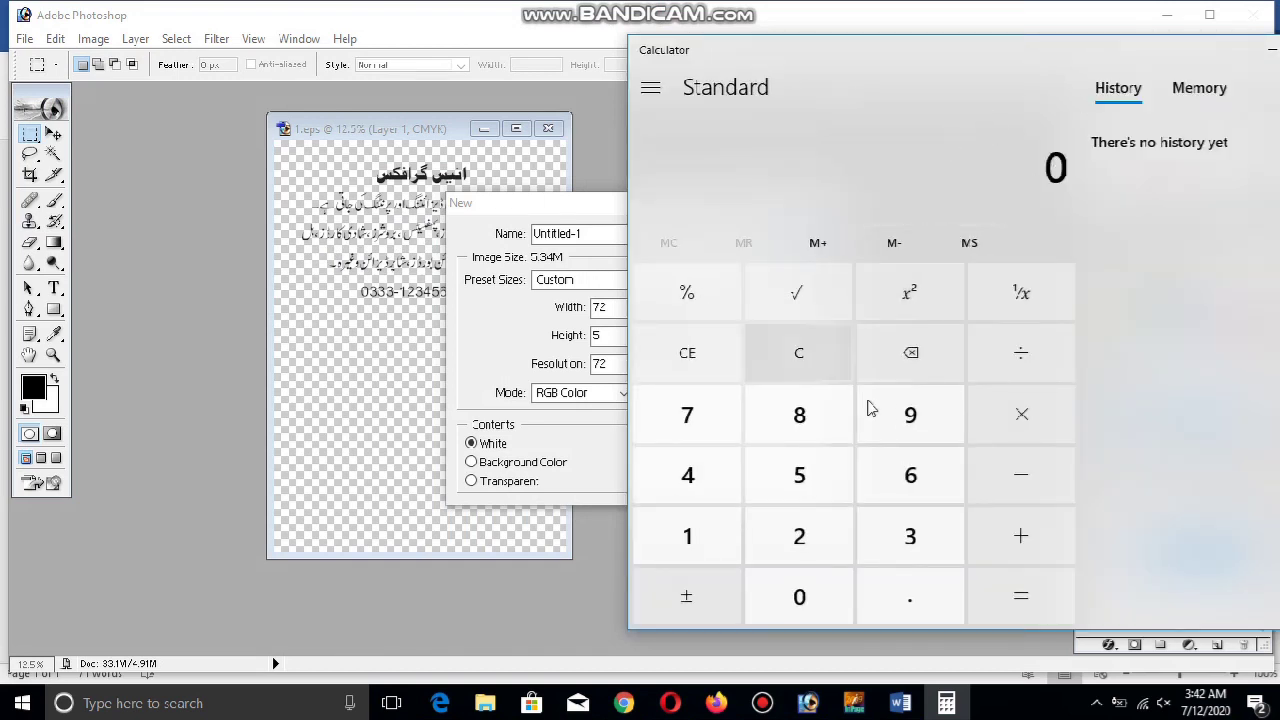
left_click(920, 484)
left_click(990, 441)
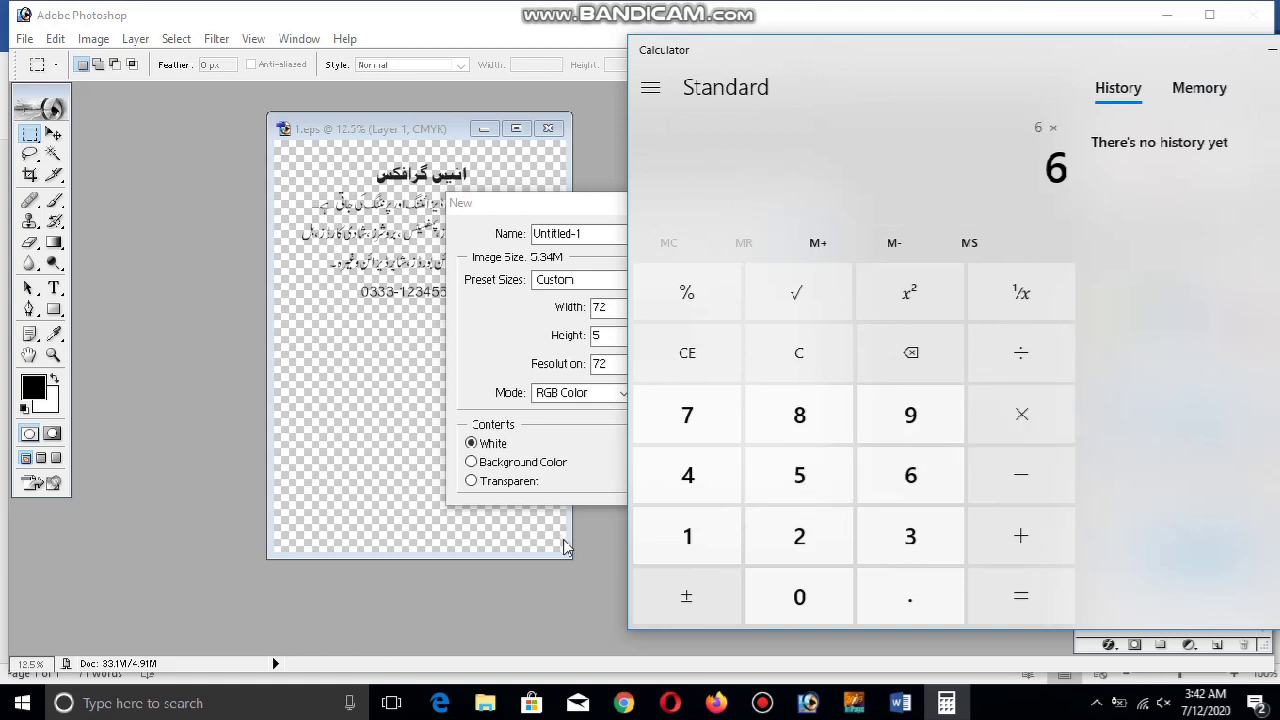
left_click(666, 543)
left_click(831, 549)
left_click(985, 605)
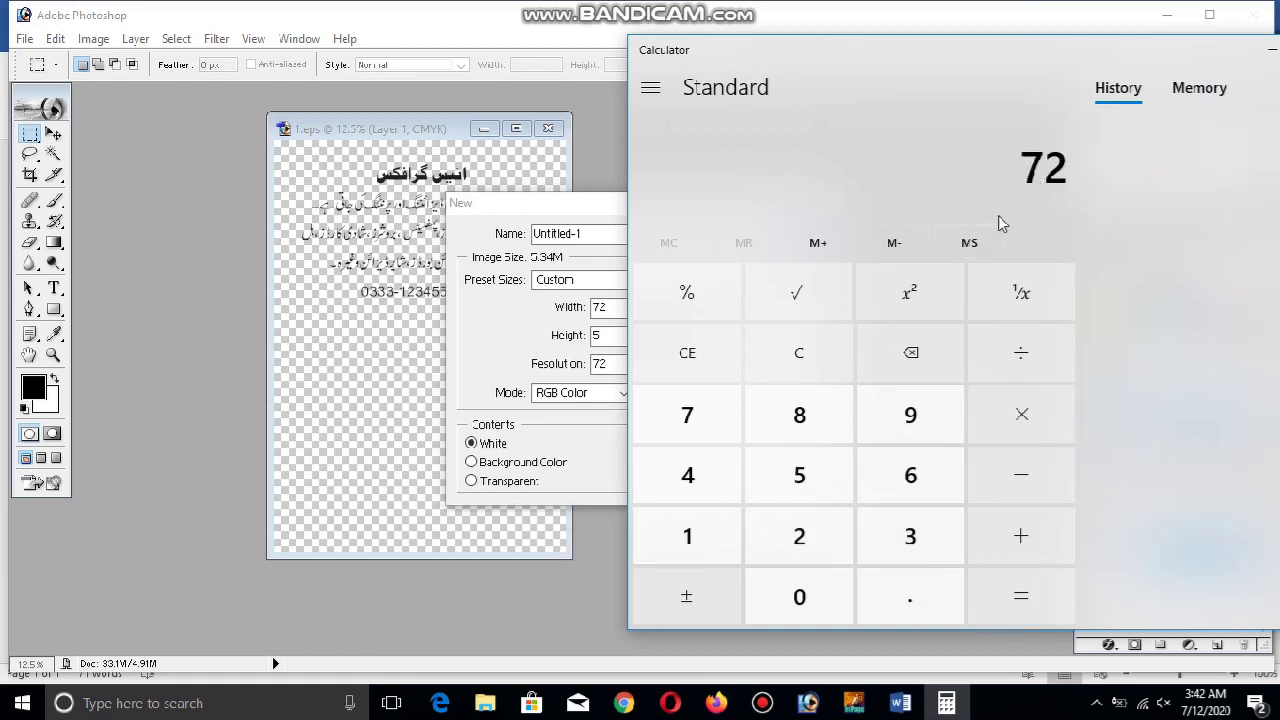
Clear the calculator and compute 3 × 12 = 36 inches for the banner height
key("asterisk")
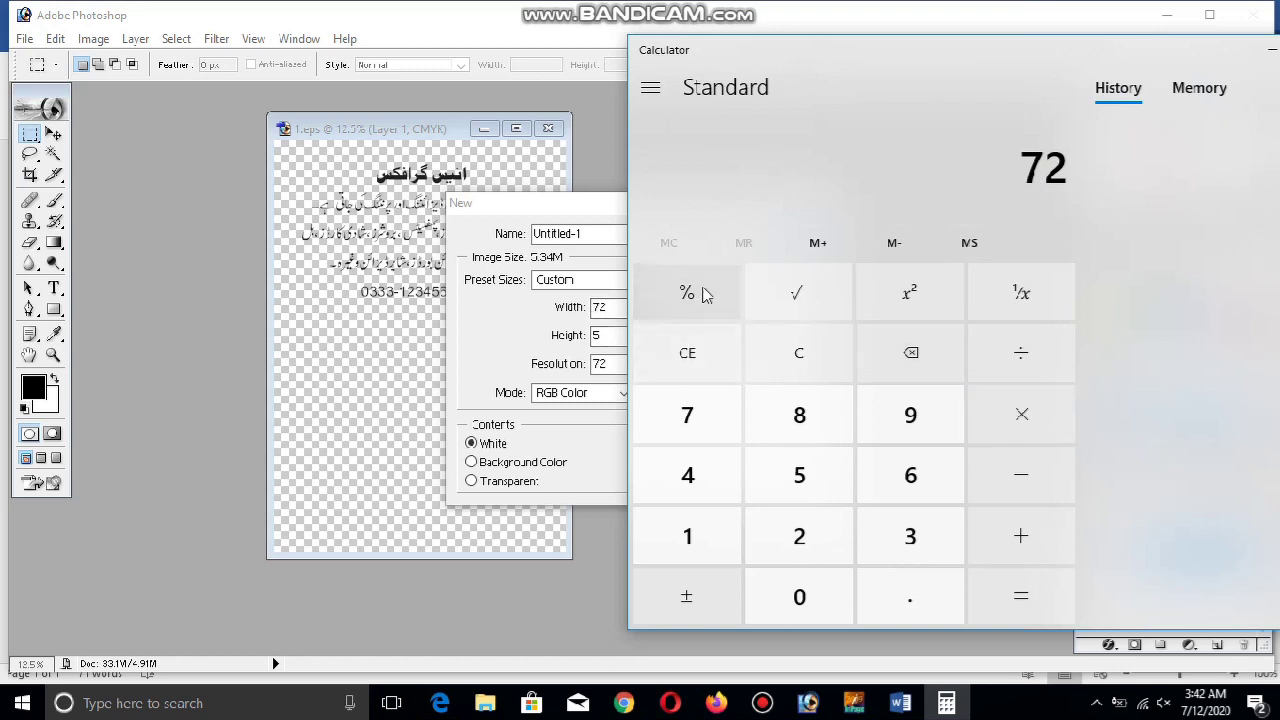
left_click(840, 347)
left_click(882, 541)
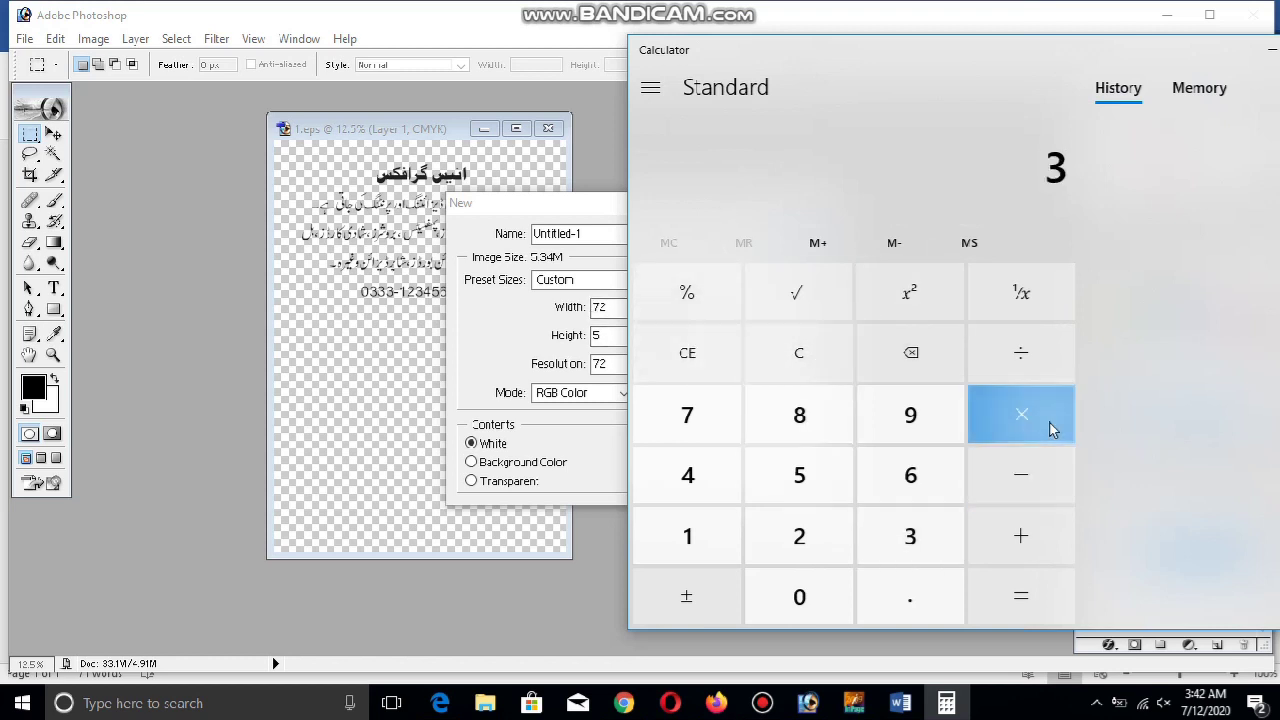
left_click(1040, 420)
left_click(680, 536)
left_click(790, 540)
left_click(1036, 596)
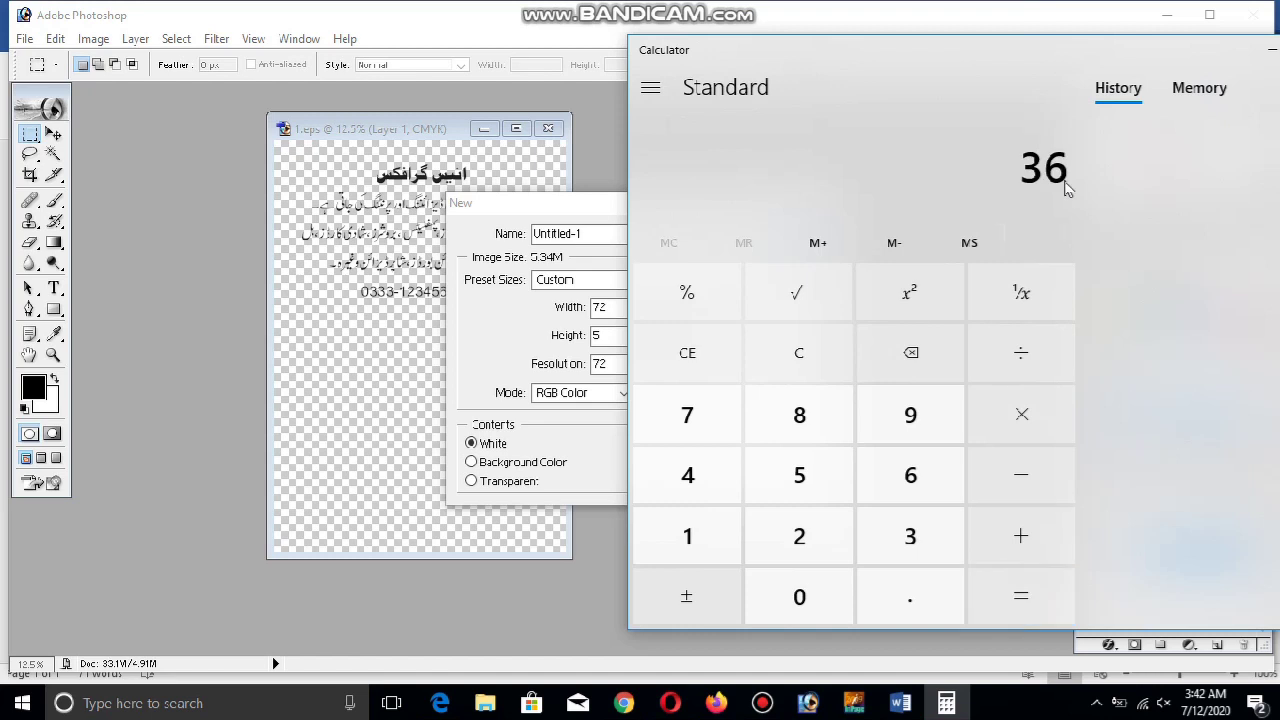
left_click_drag(1023, 51, 867, 64)
Create the new document with height 36 inches and resolution 100 pixels/inch
left_click(1217, 66)
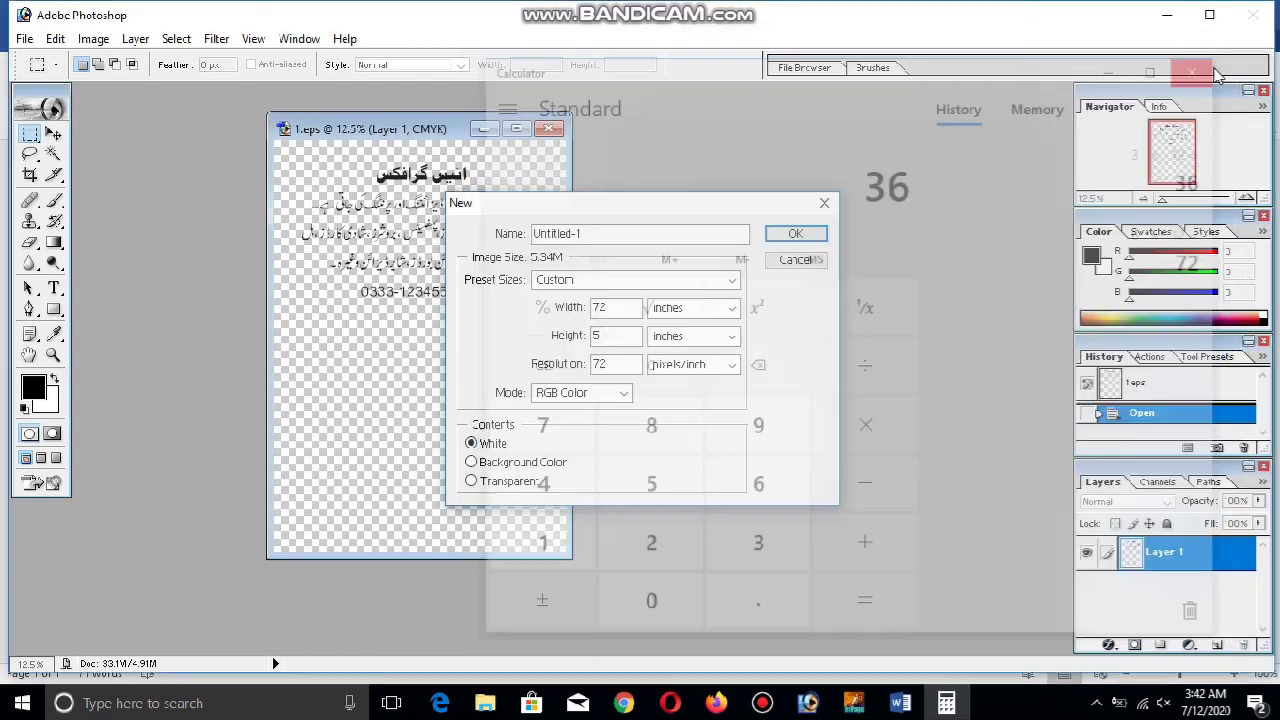
left_click(618, 336)
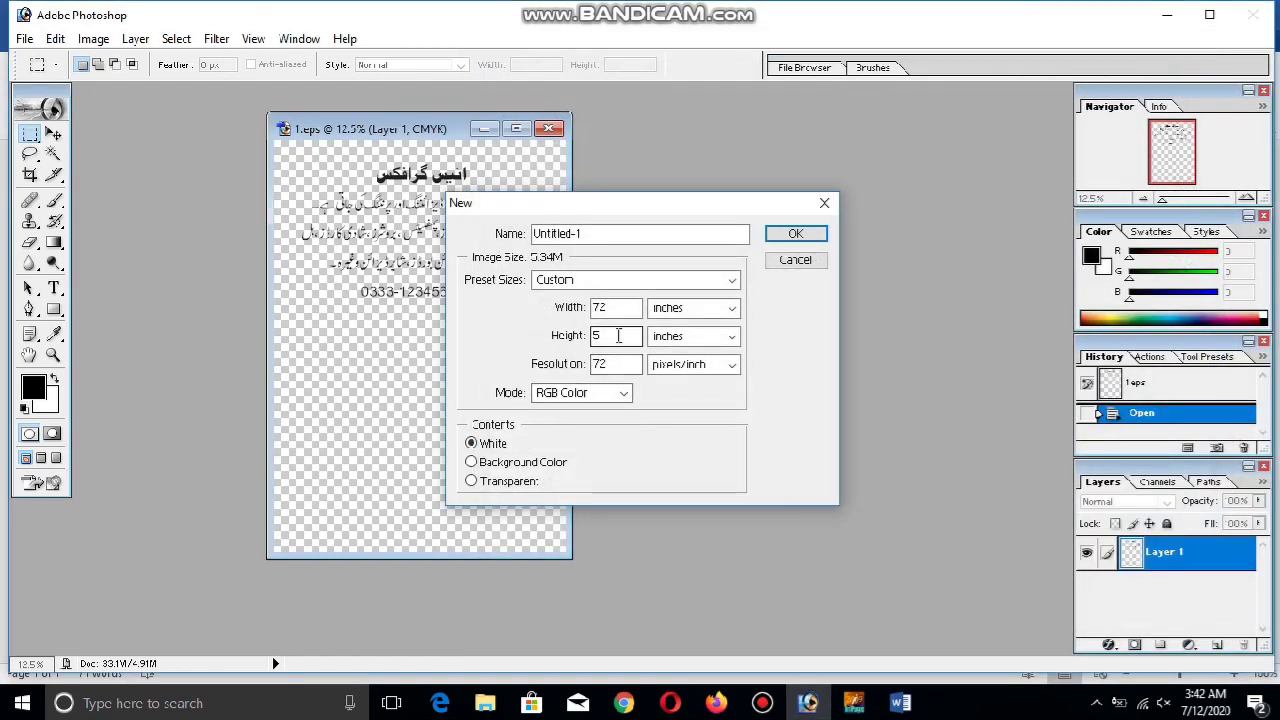
double_click(618, 336)
type("36")
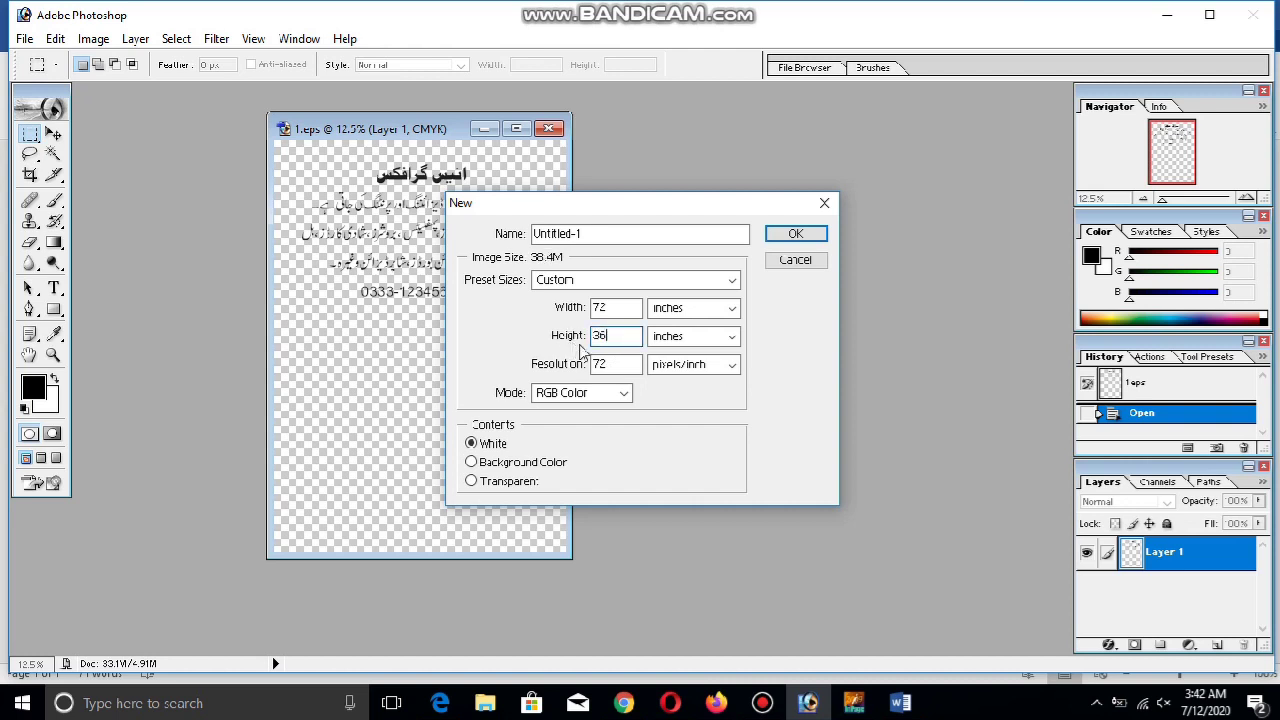
left_click(608, 364)
left_click_drag(608, 364, 586, 365)
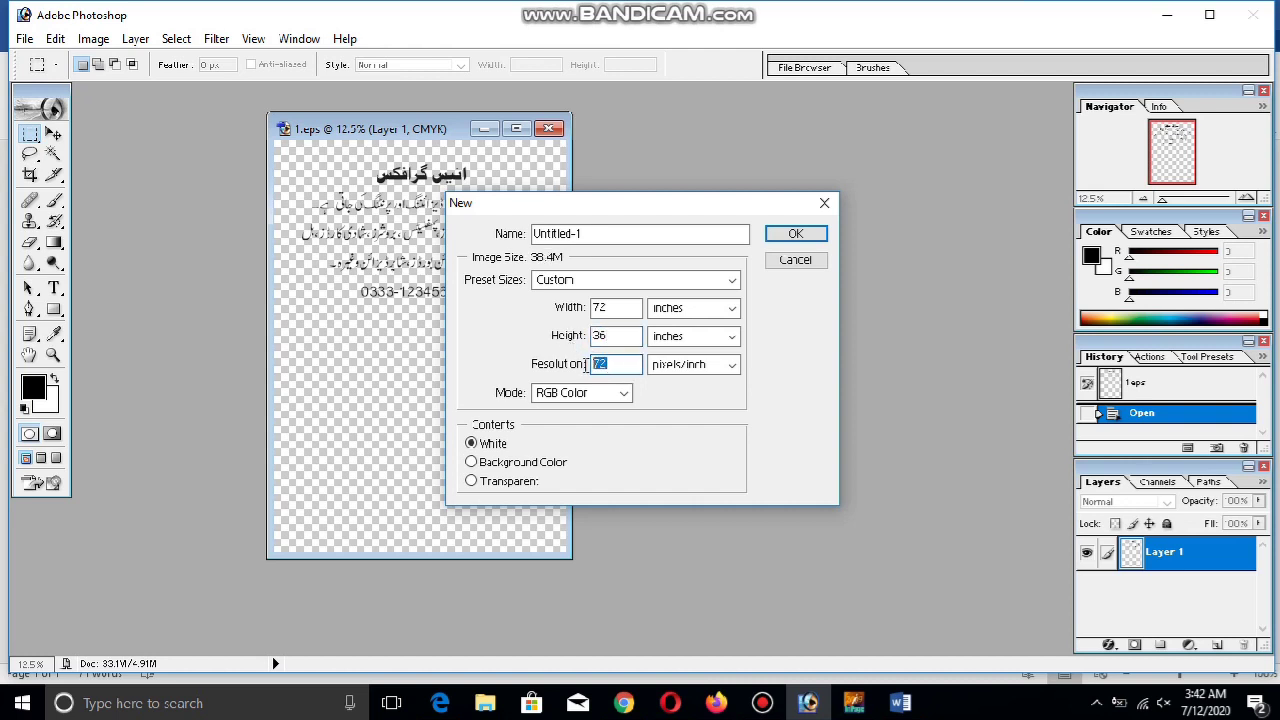
type("100")
key("Tab")
left_click(795, 233)
Reposition the new Untitled-1 document window in the workspace
left_click_drag(735, 115, 753, 160)
left_click(764, 706)
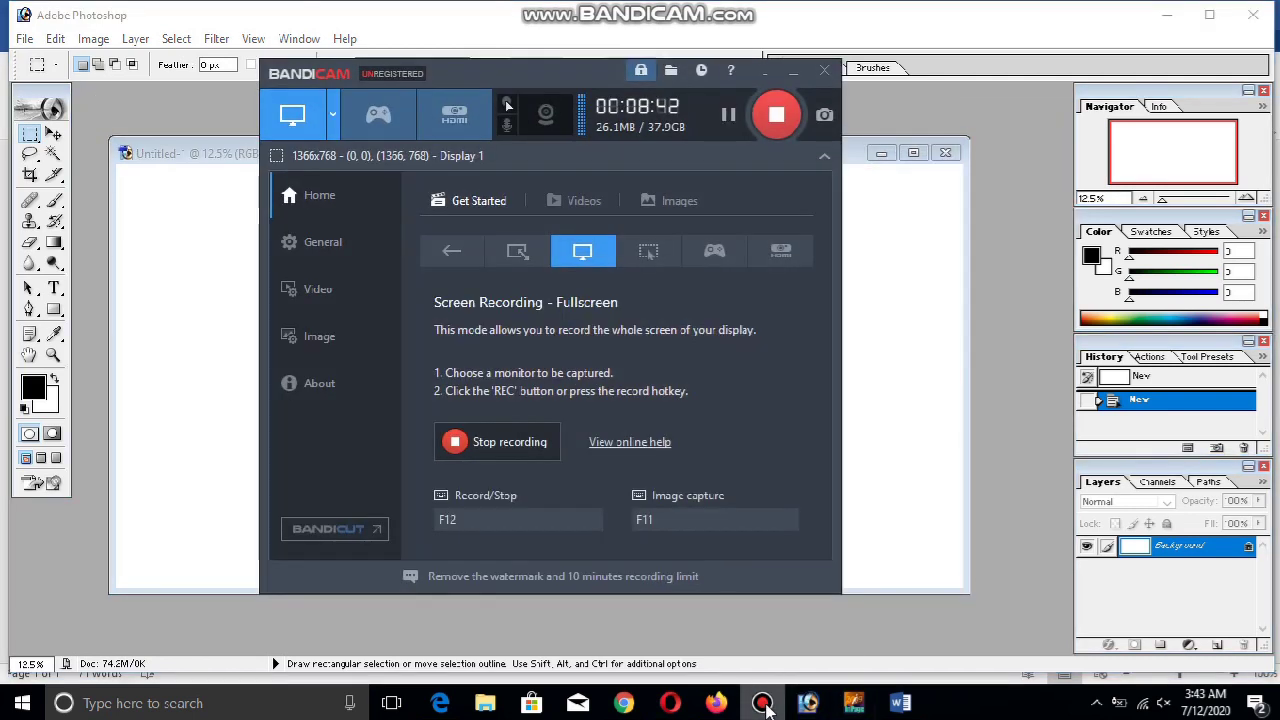
left_click(764, 706)
left_click_drag(660, 158, 686, 173)
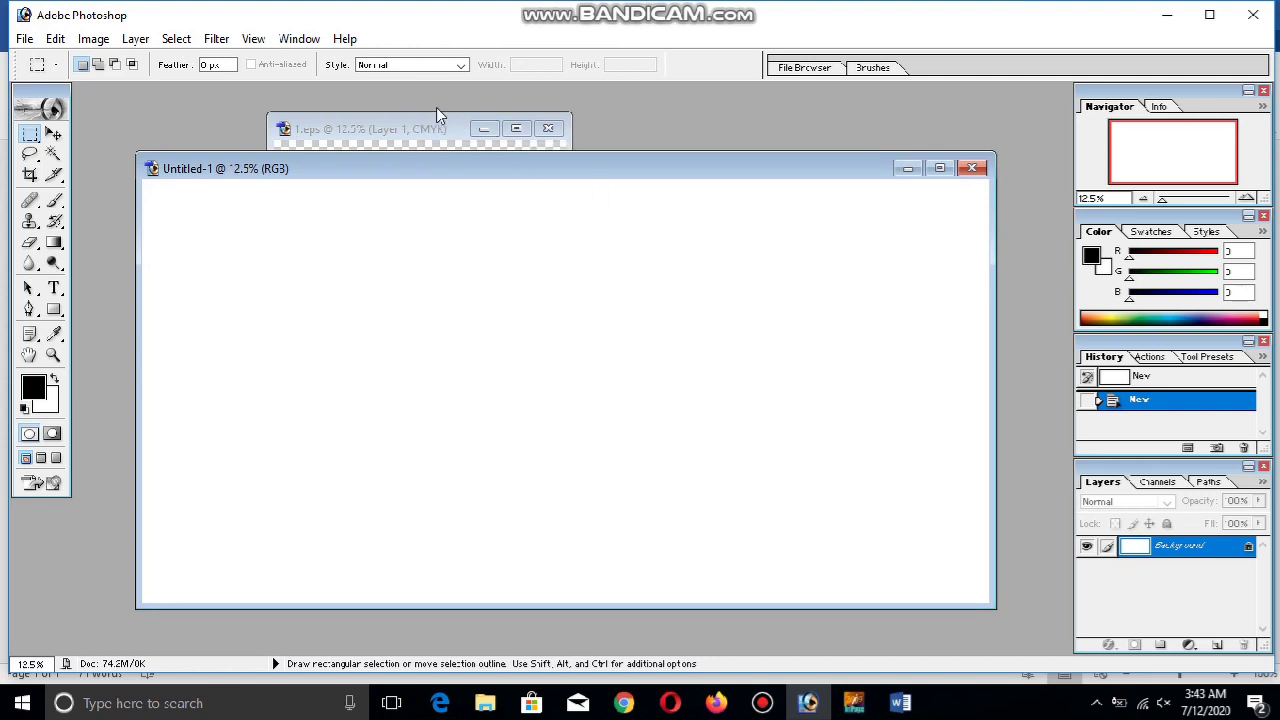
Drag the Urdu text layer from 1.eps into the Untitled-1 banner
left_click(377, 136)
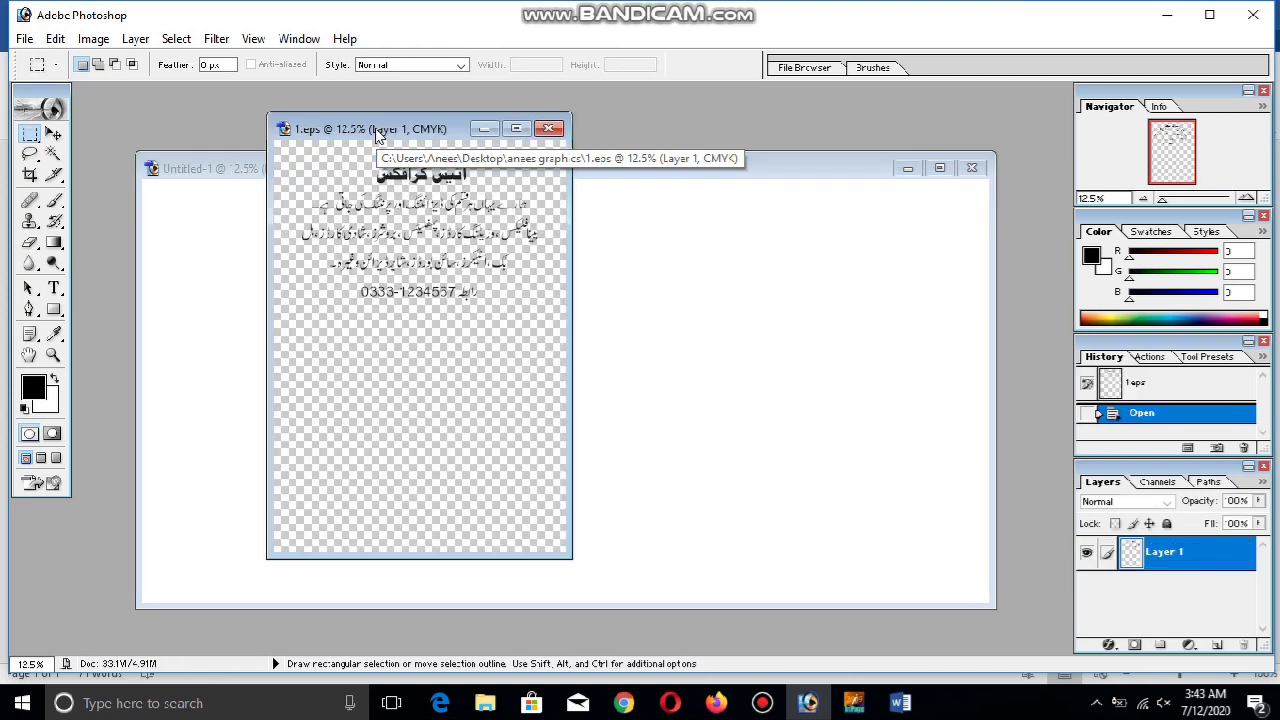
left_click(56, 135)
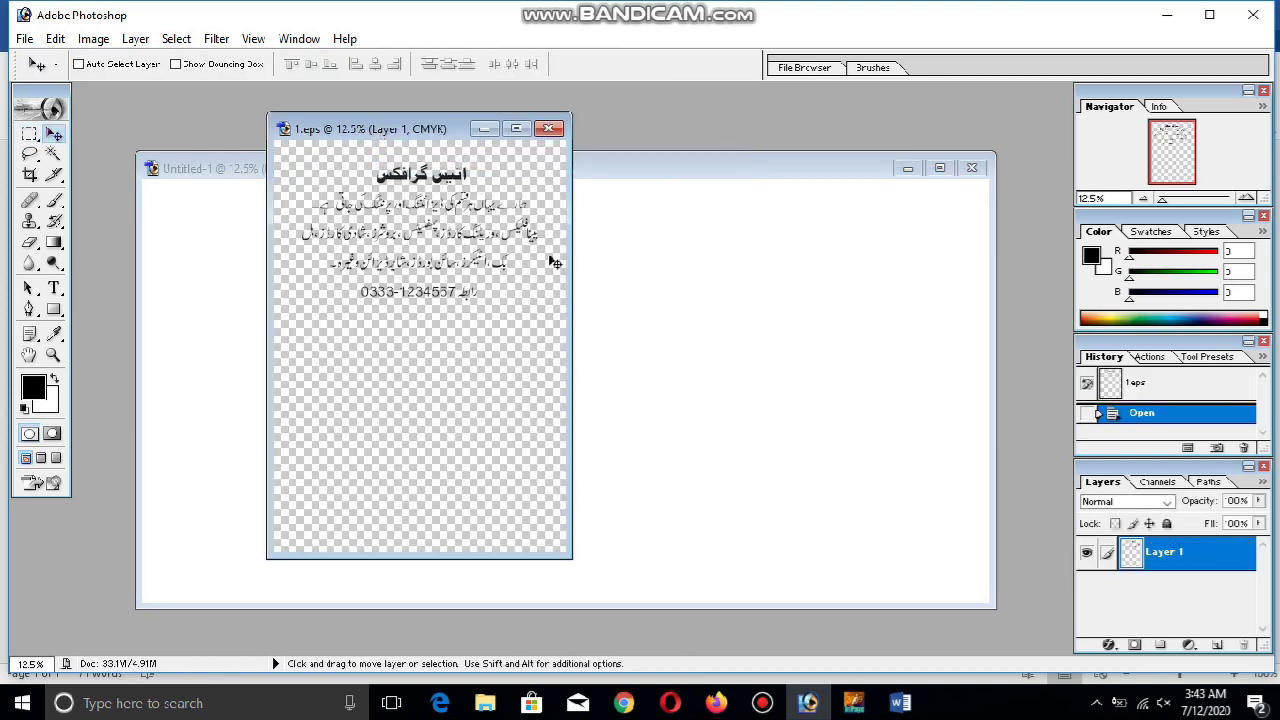
left_click_drag(609, 361, 709, 394)
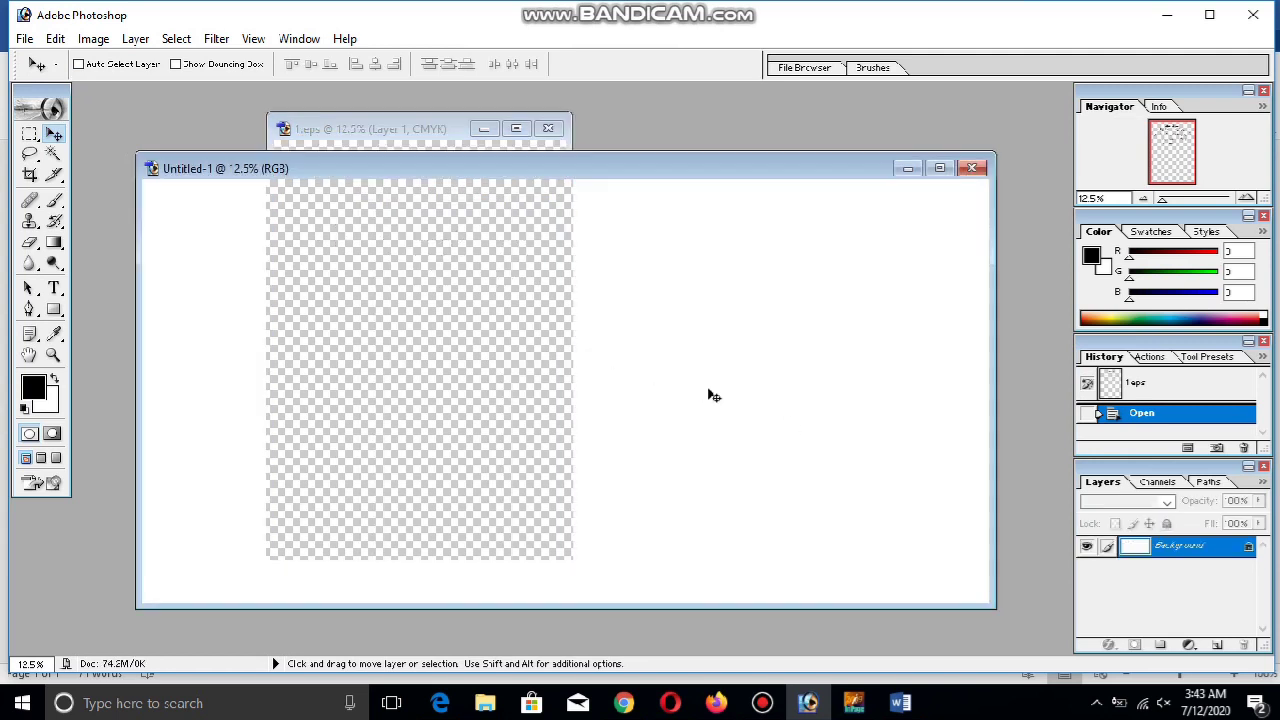
left_click_drag(591, 363, 372, 160)
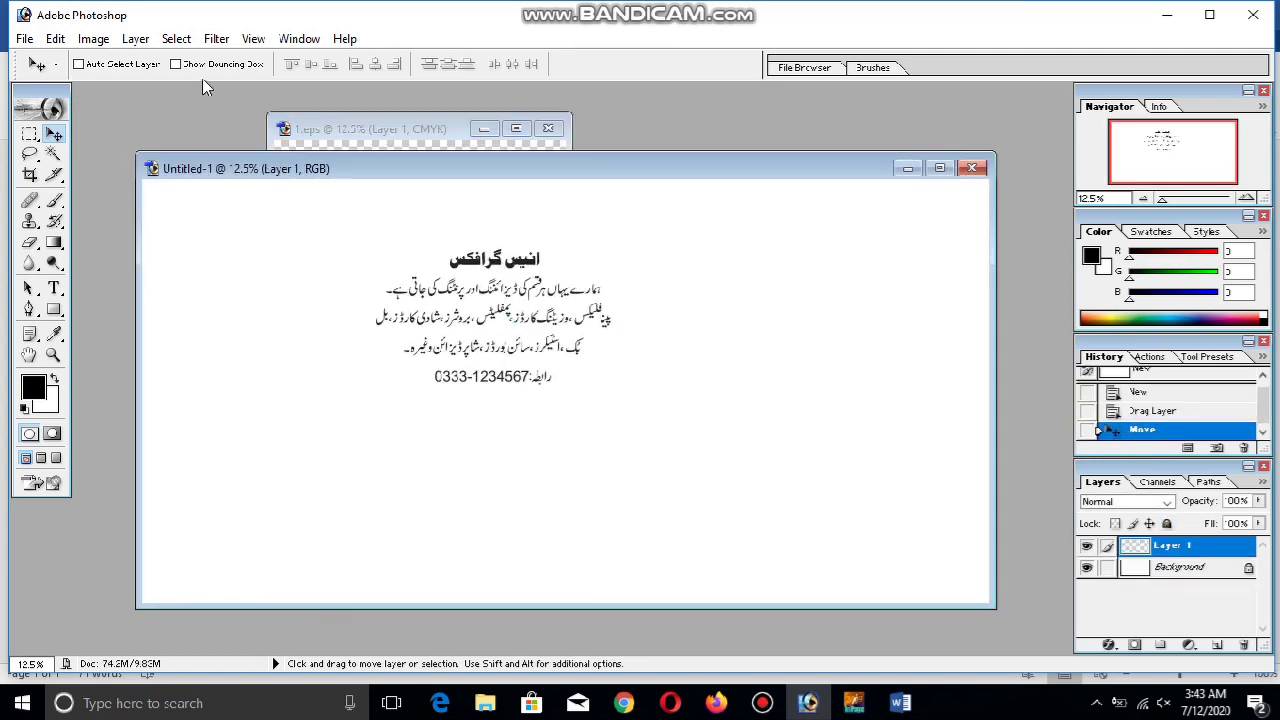
Enlarge the Urdu text proportionally, centre it, and marquee the heading line
left_click(176, 64)
key("shift")
left_click_drag(613, 387, 802, 493)
key("Return")
left_click_drag(600, 400, 536, 433)
left_click(29, 133)
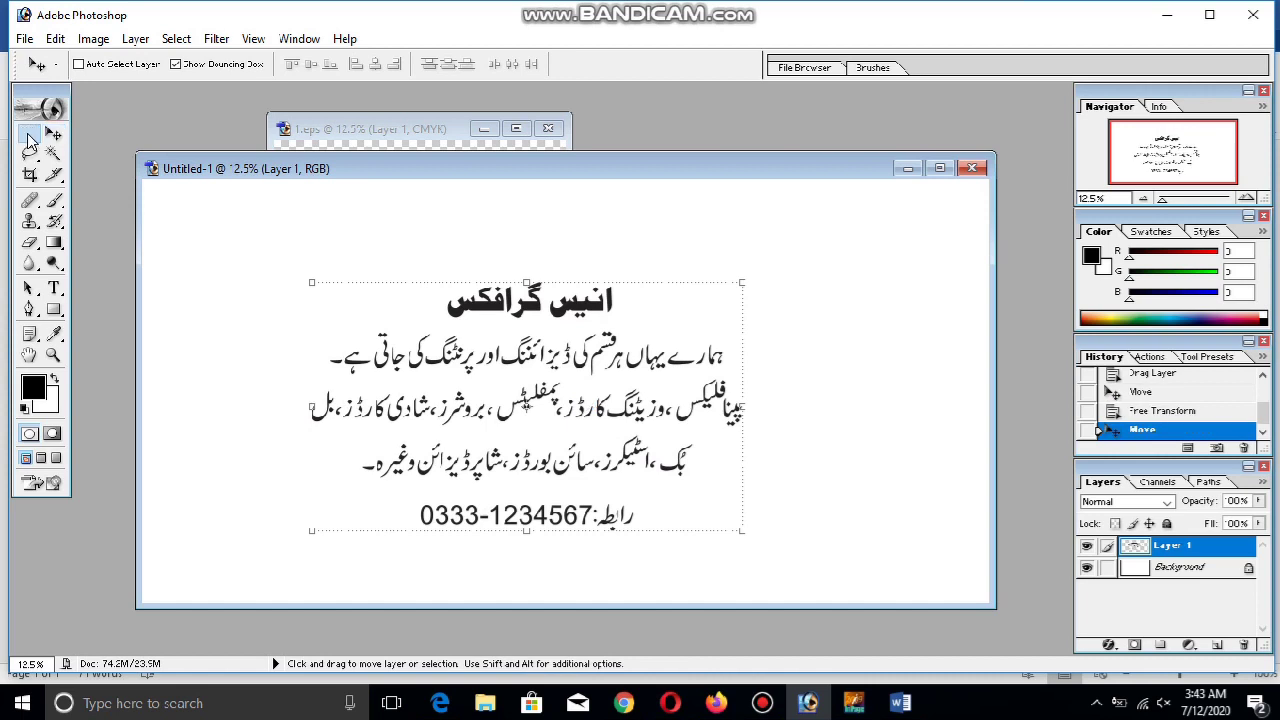
left_click_drag(657, 324, 706, 324)
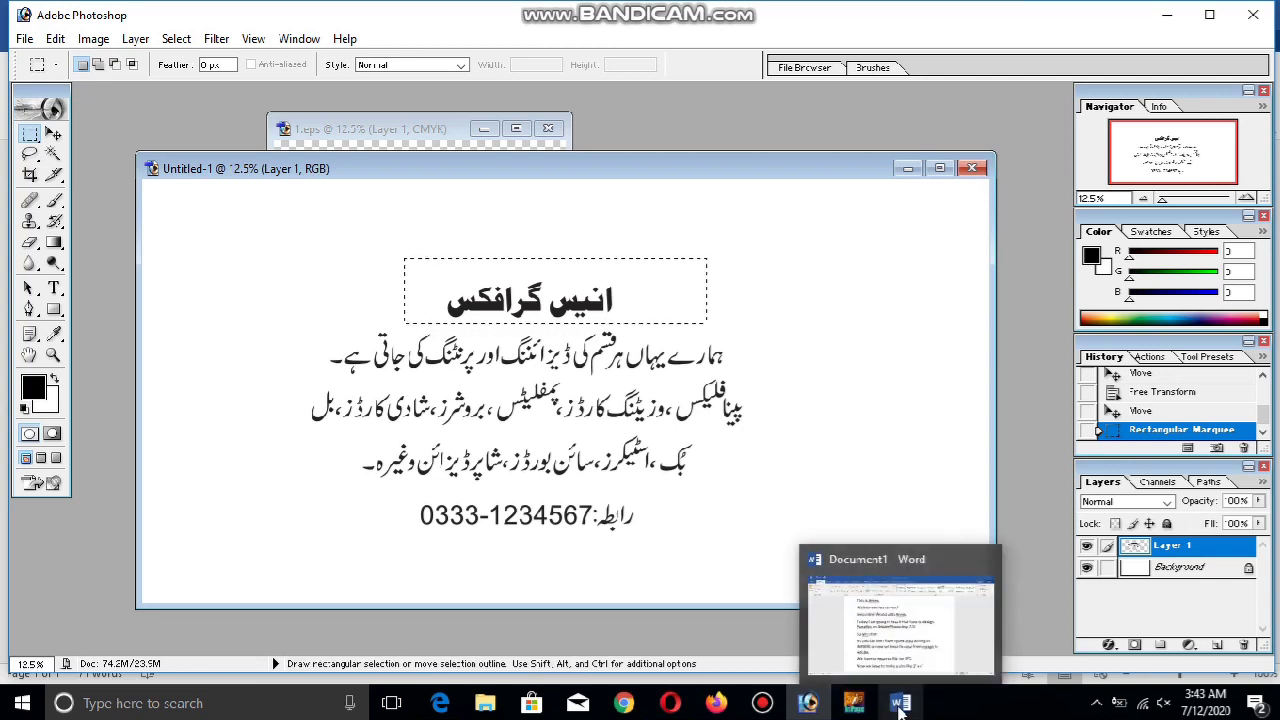
Cut the Urdu title onto its own Layer 2 and drag it to the canvas top
left_click(54, 136)
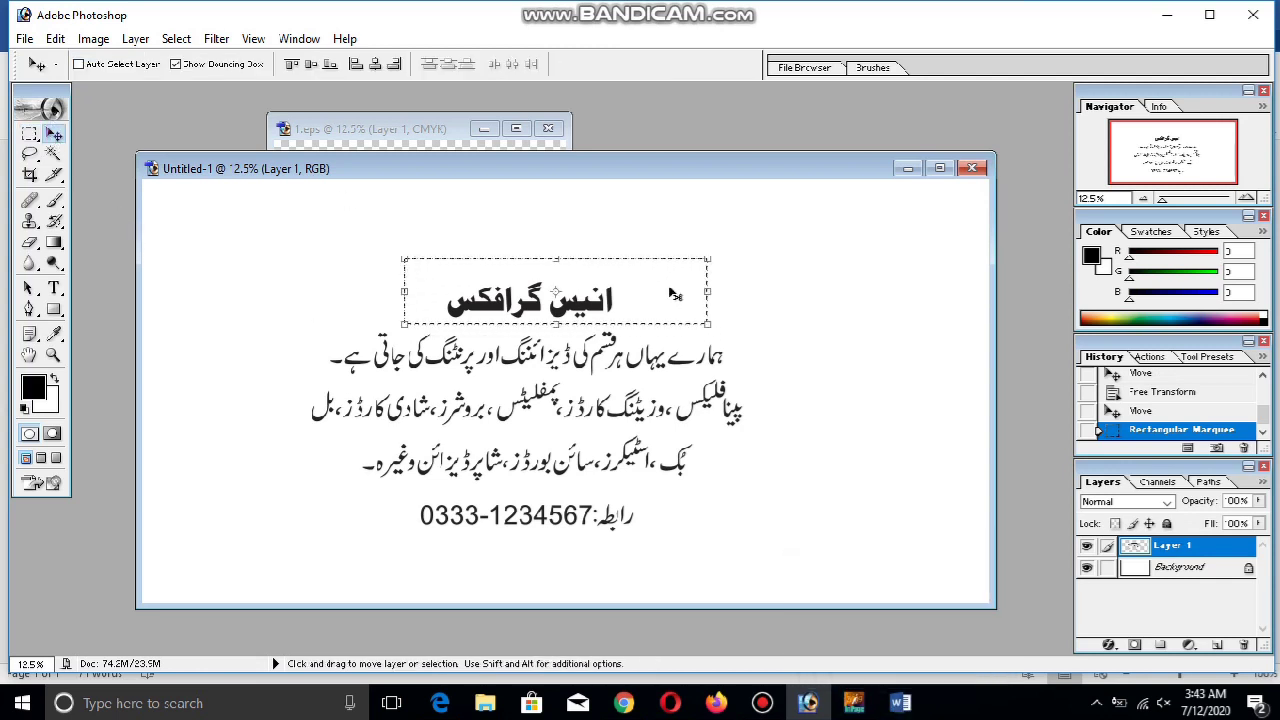
left_click_drag(674, 293, 681, 252)
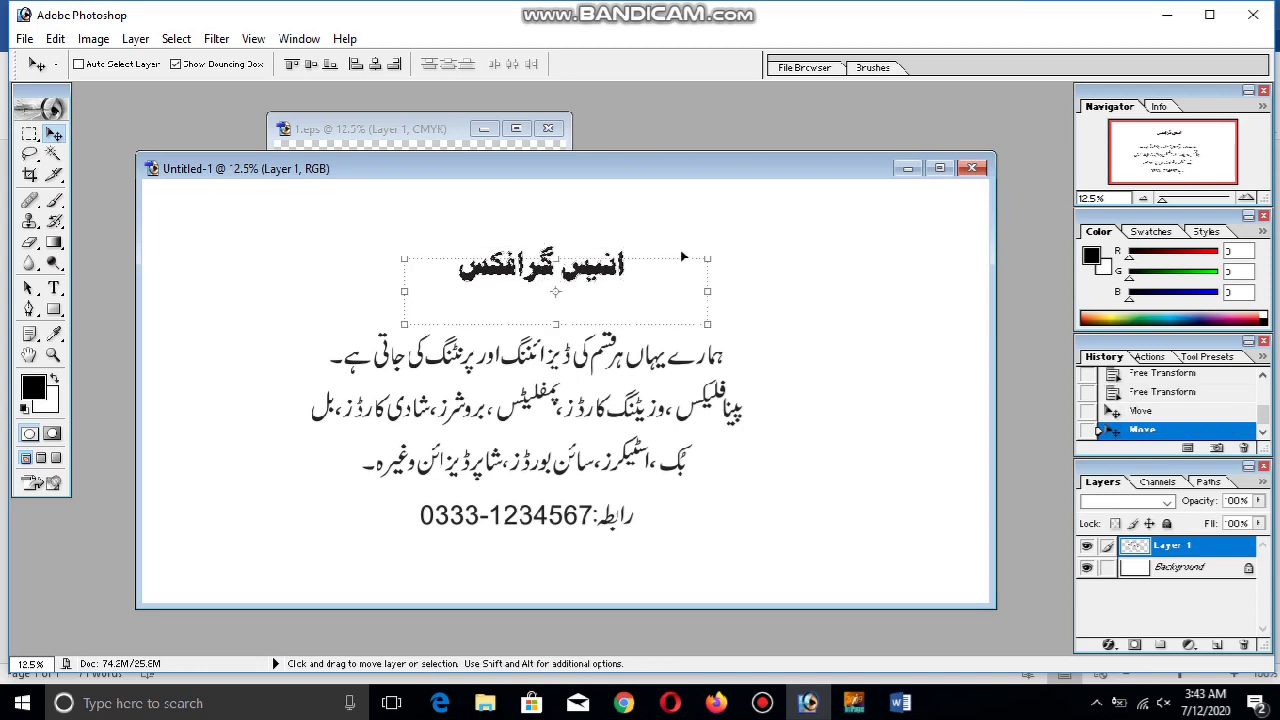
key("ctrl+z")
left_click(30, 133)
key("ctrl+d")
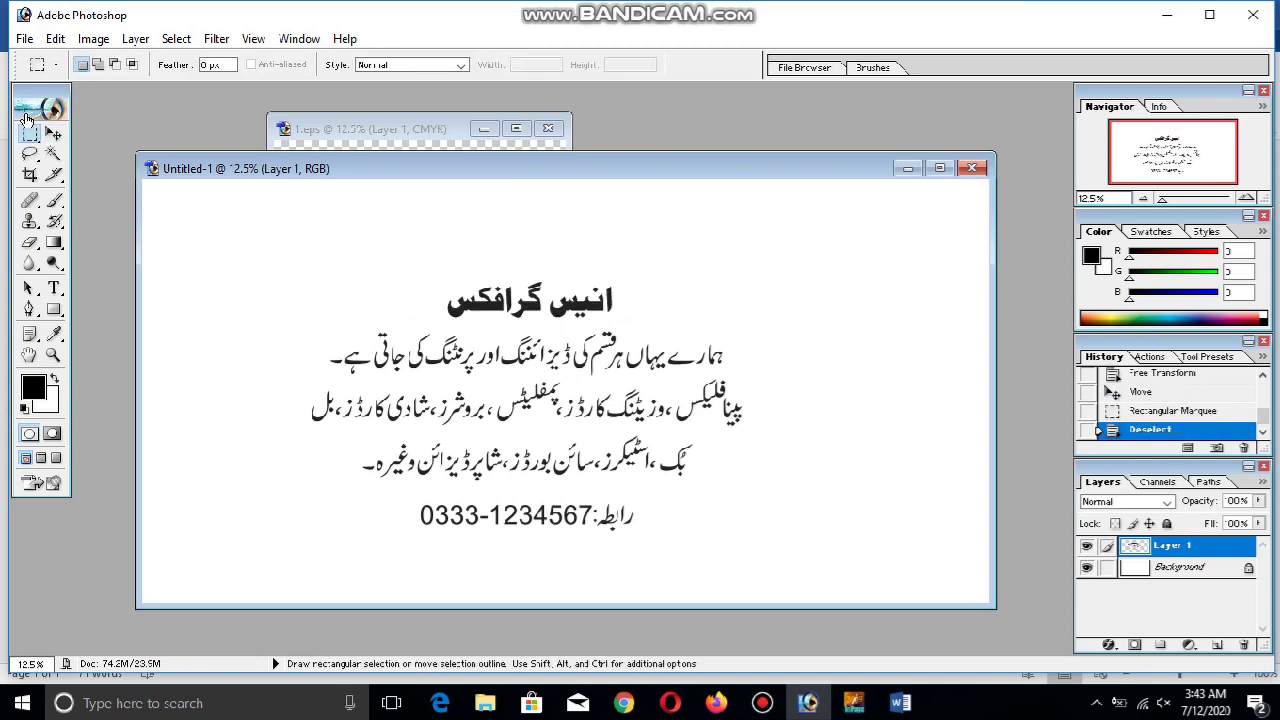
left_click_drag(394, 264, 675, 329)
key("ctrl+x")
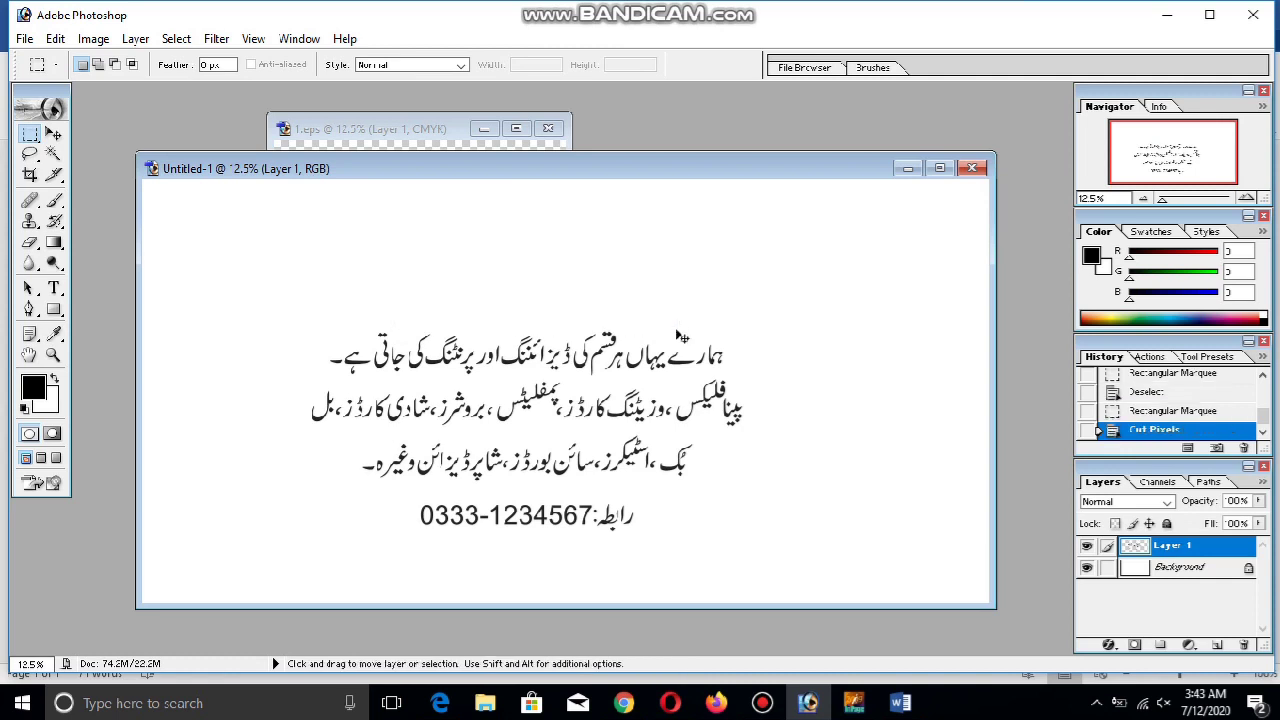
key("ctrl+v")
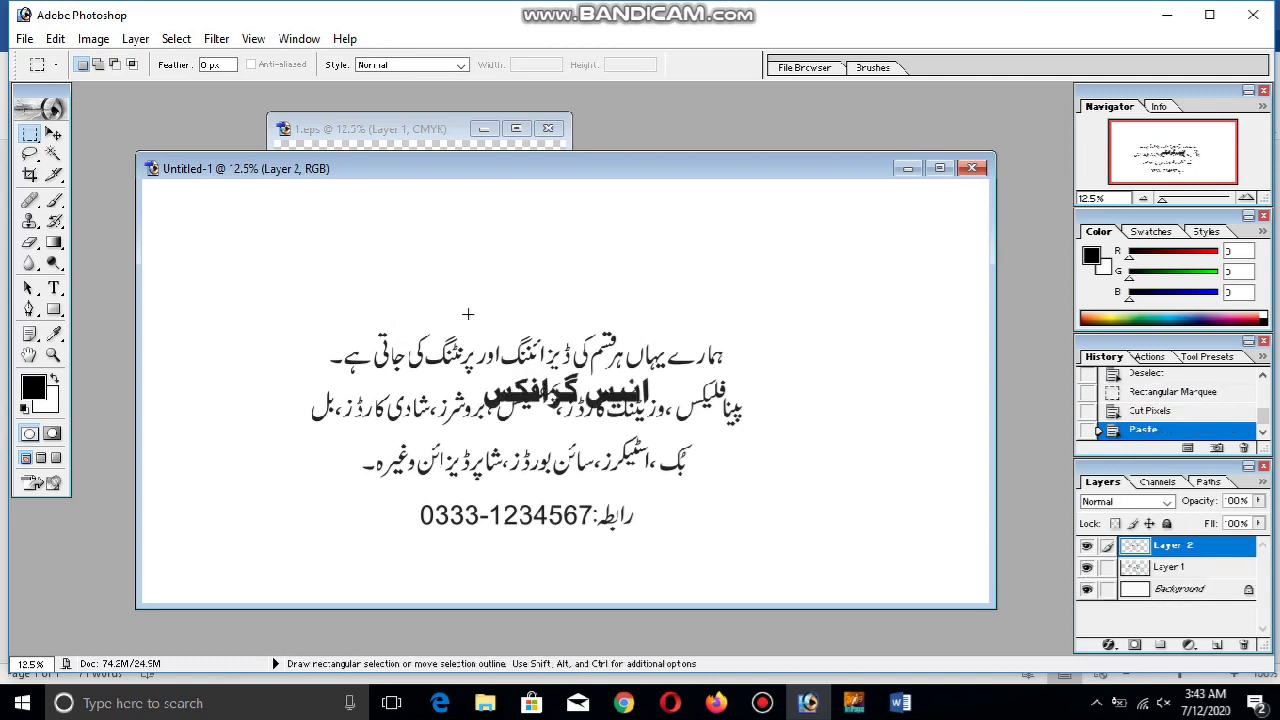
key("v")
left_click_drag(637, 359, 647, 197)
In Word, type the note 'I pressed CTR X (move) and then CTR V to paste and'
left_click(900, 703)
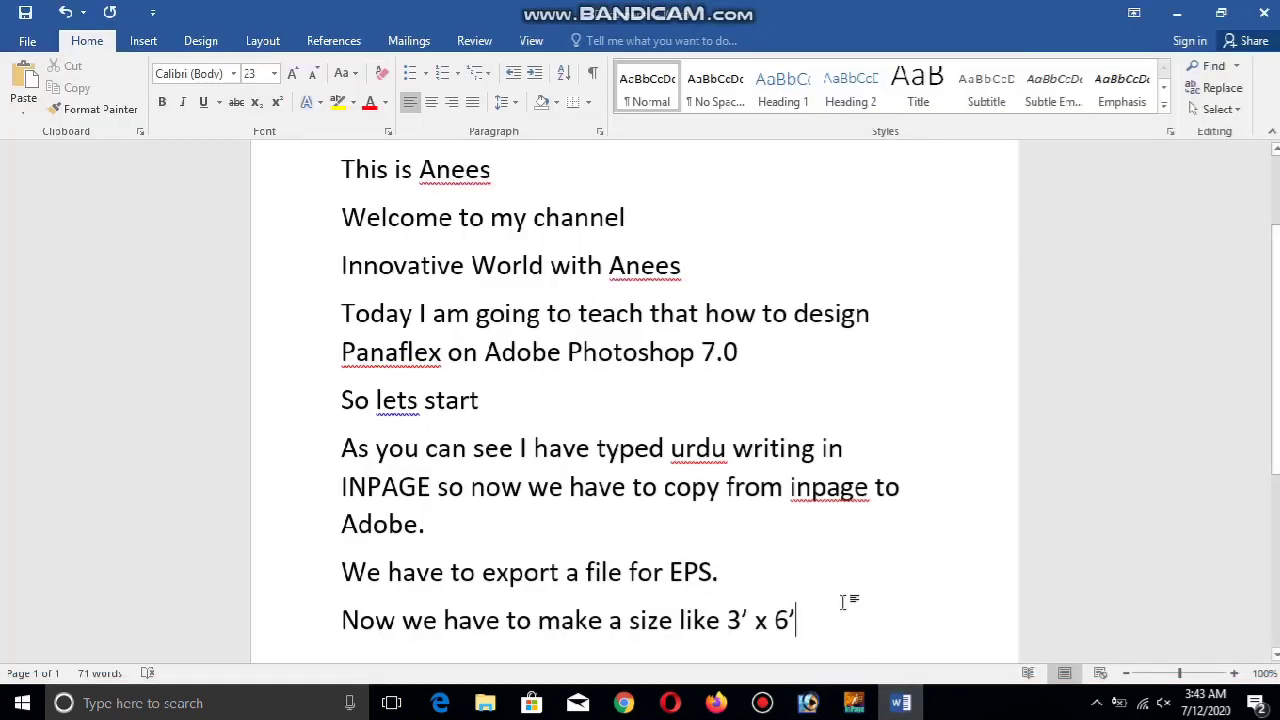
key("Return")
type("I pr")
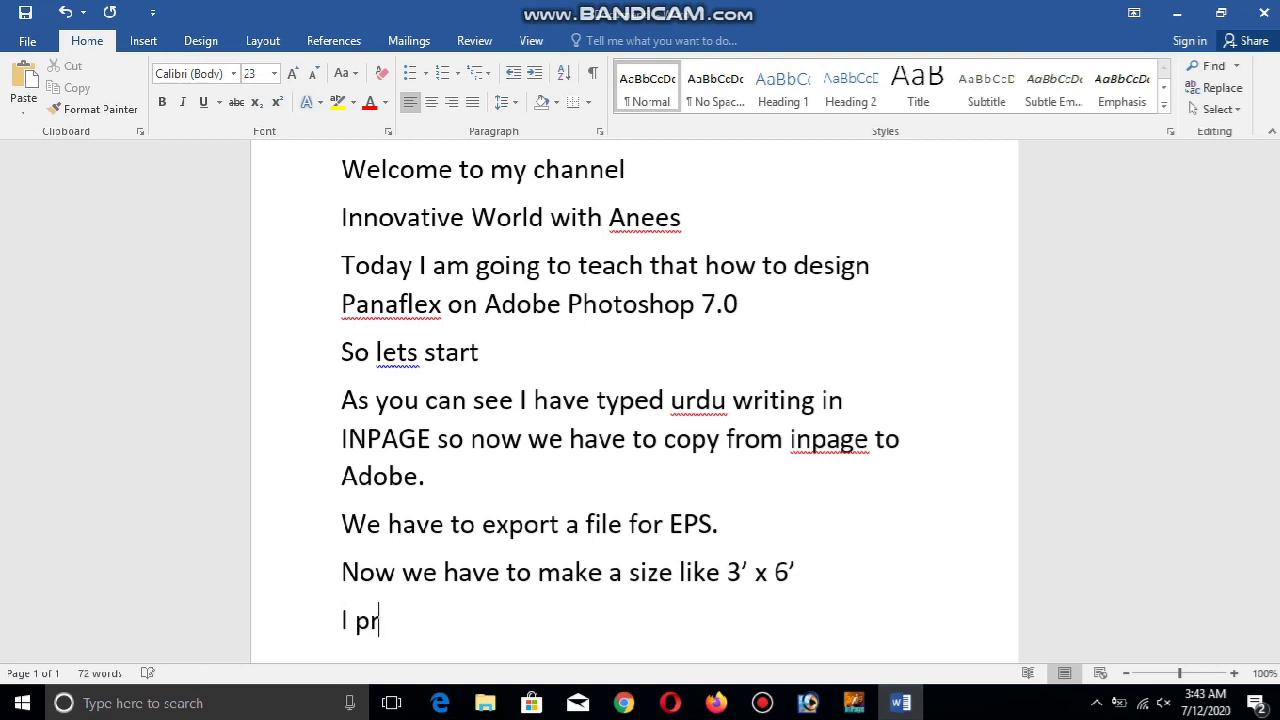
type("essed CTR X")
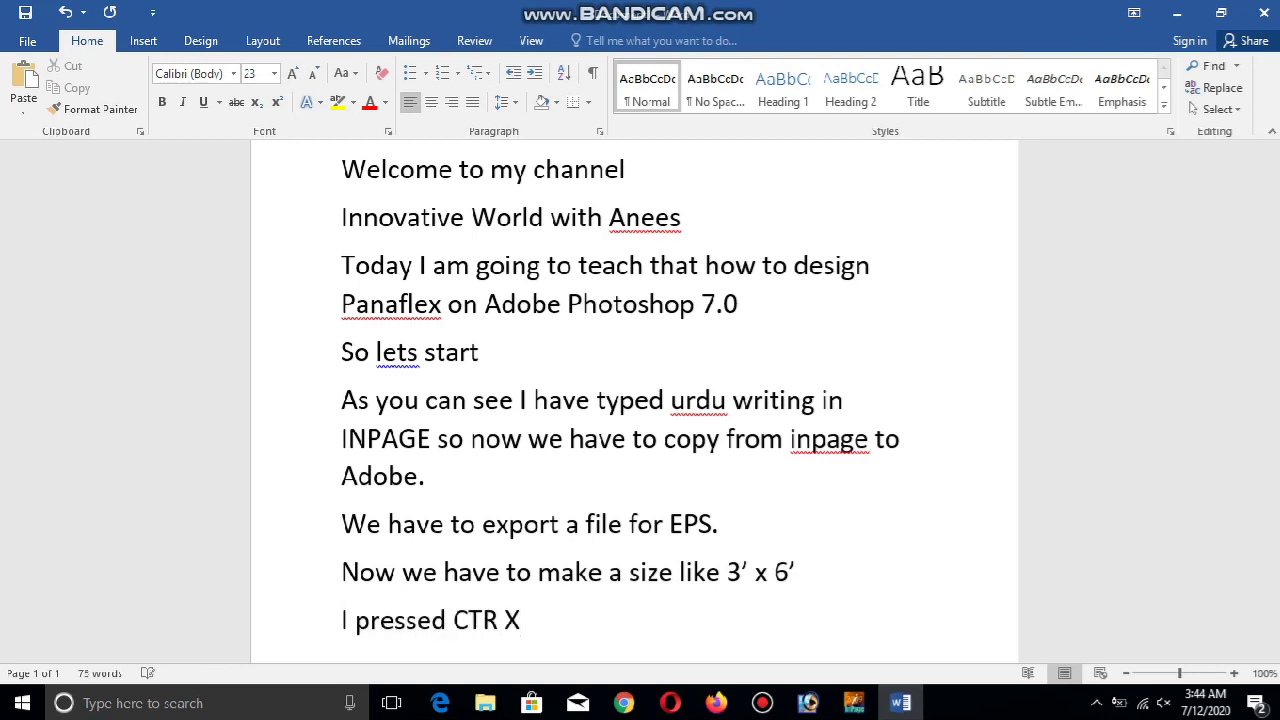
type(" Mean m")
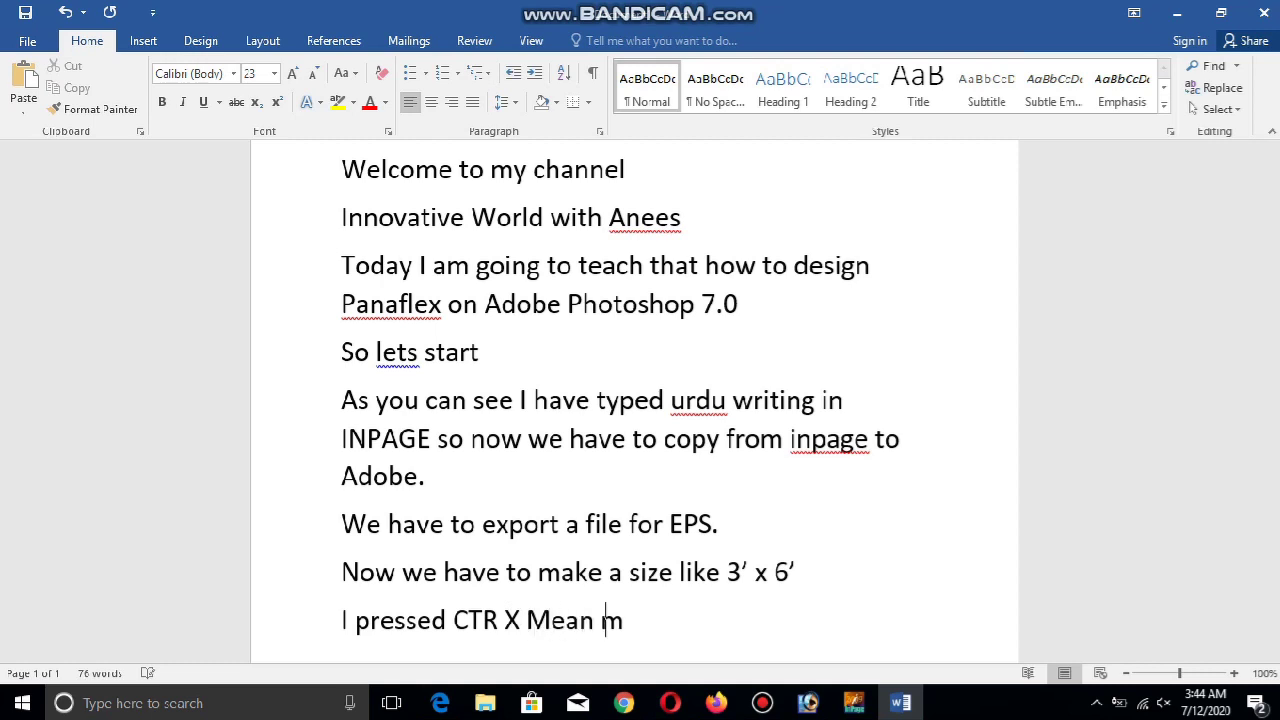
key("BackSpace")
key("BackSpace")
key("BackSpace")
key("BackSpace")
key("BackSpace")
key("BackSpace")
type("(move) a")
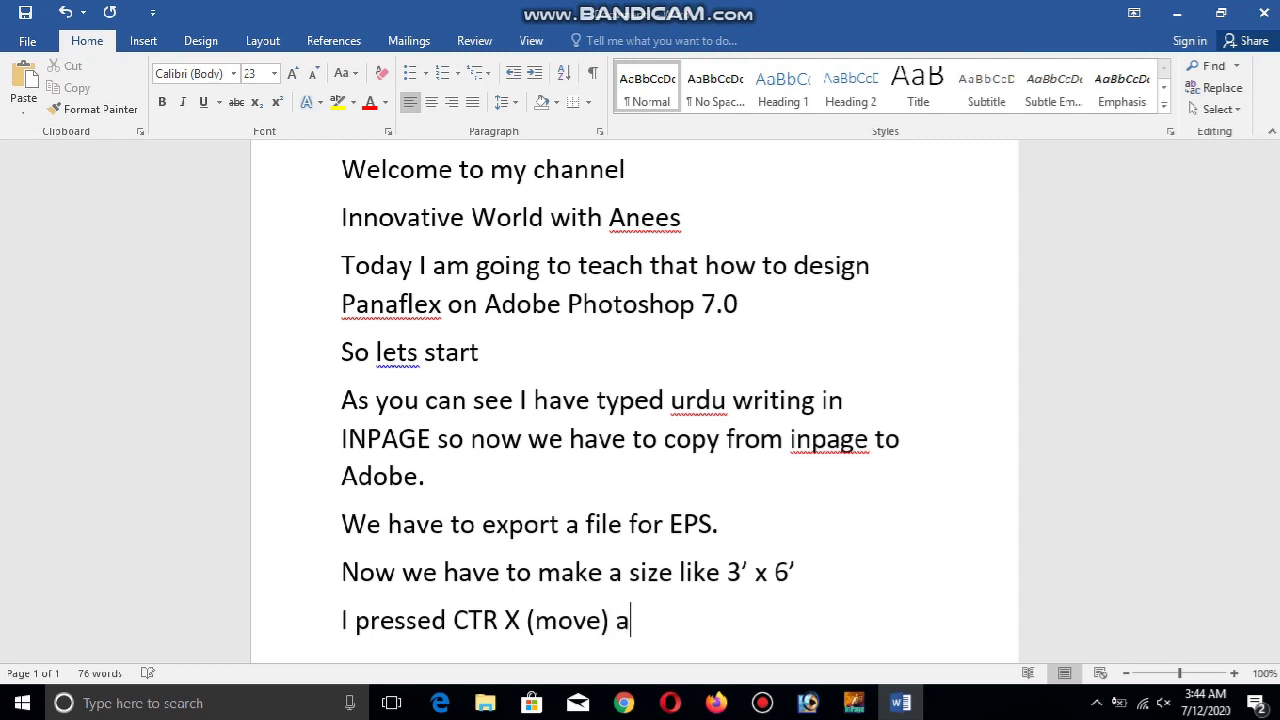
type("nd then ")
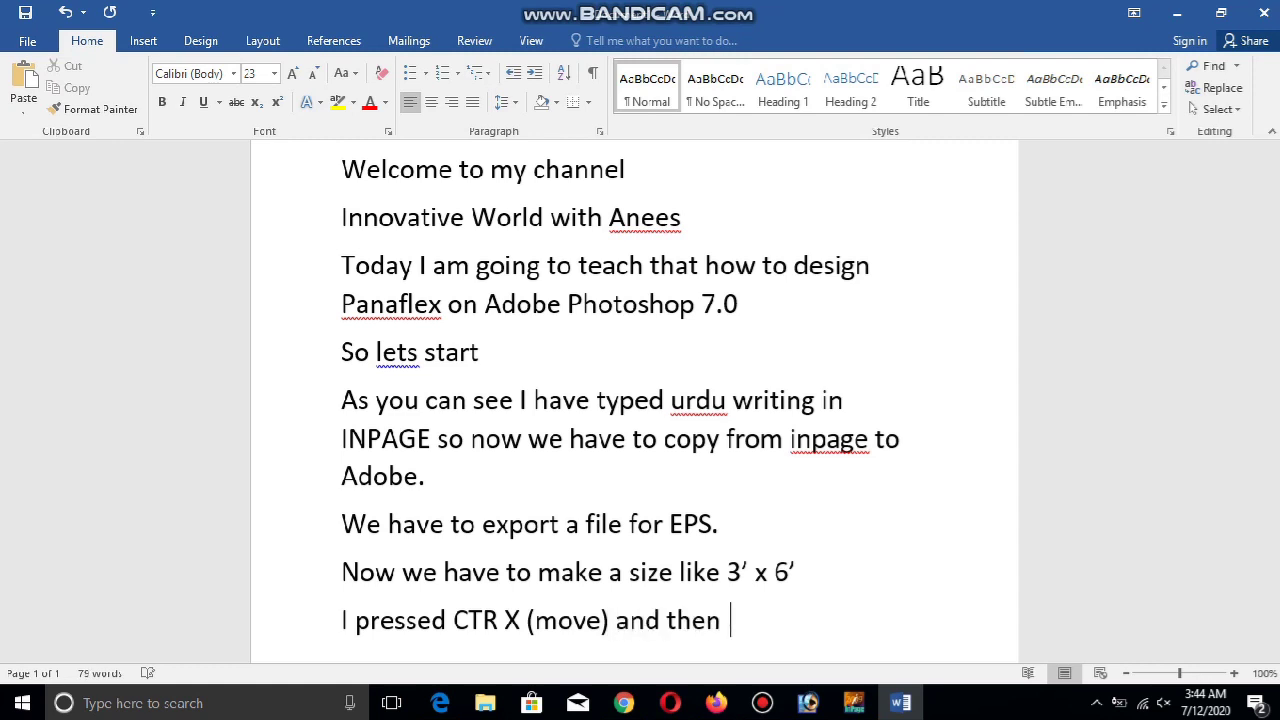
type("pressed")
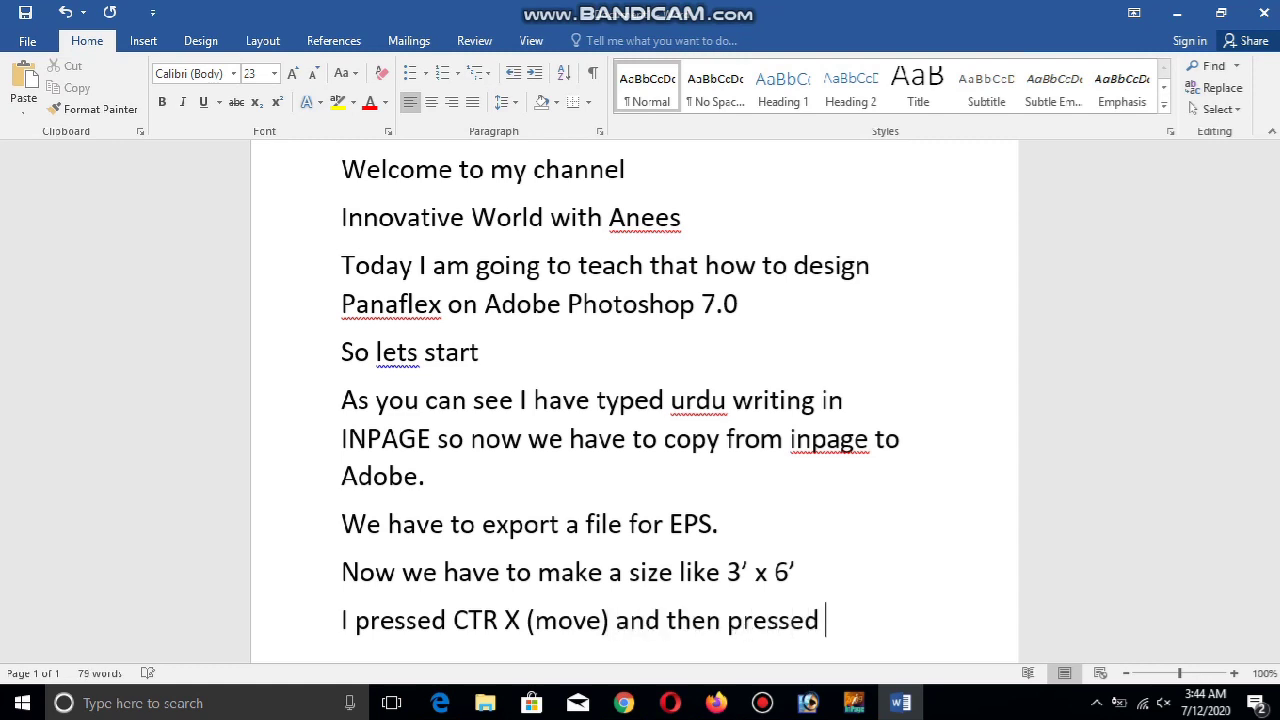
key("BackSpace")
key("BackSpace")
key("BackSpace")
key("BackSpace")
key("BackSpace")
key("BackSpace")
key("BackSpace")
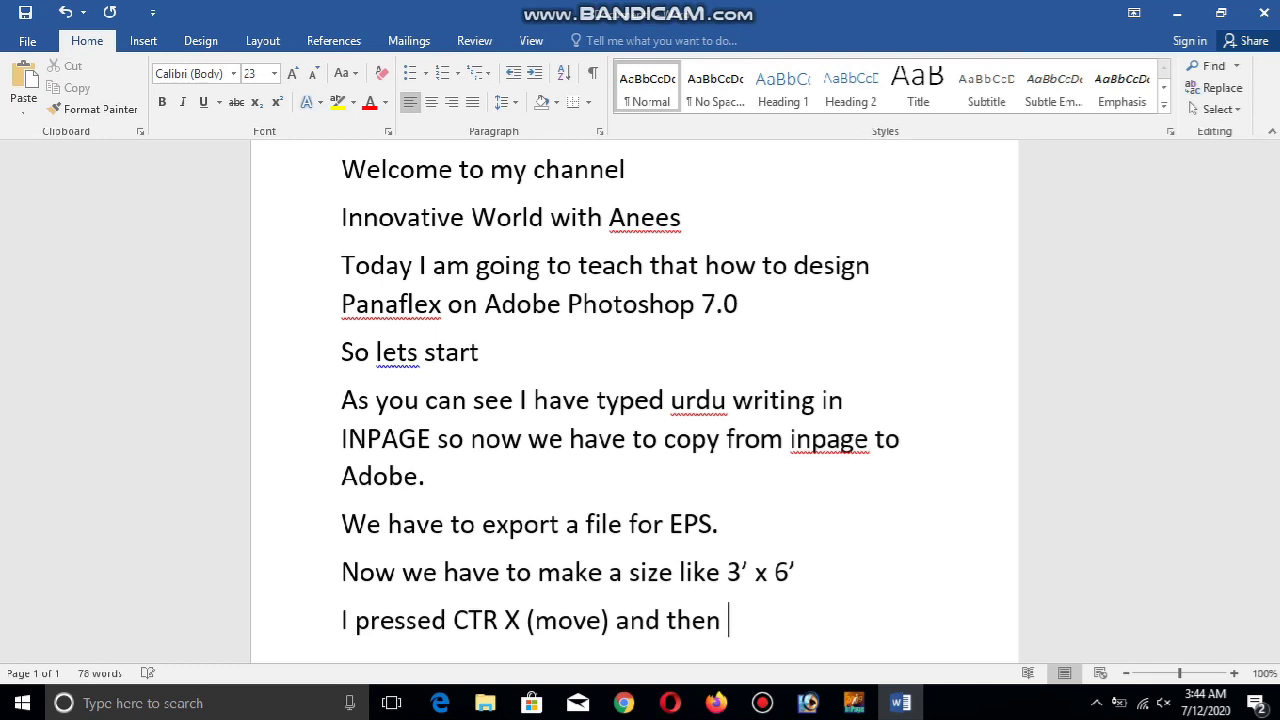
type("CTR V to paste")
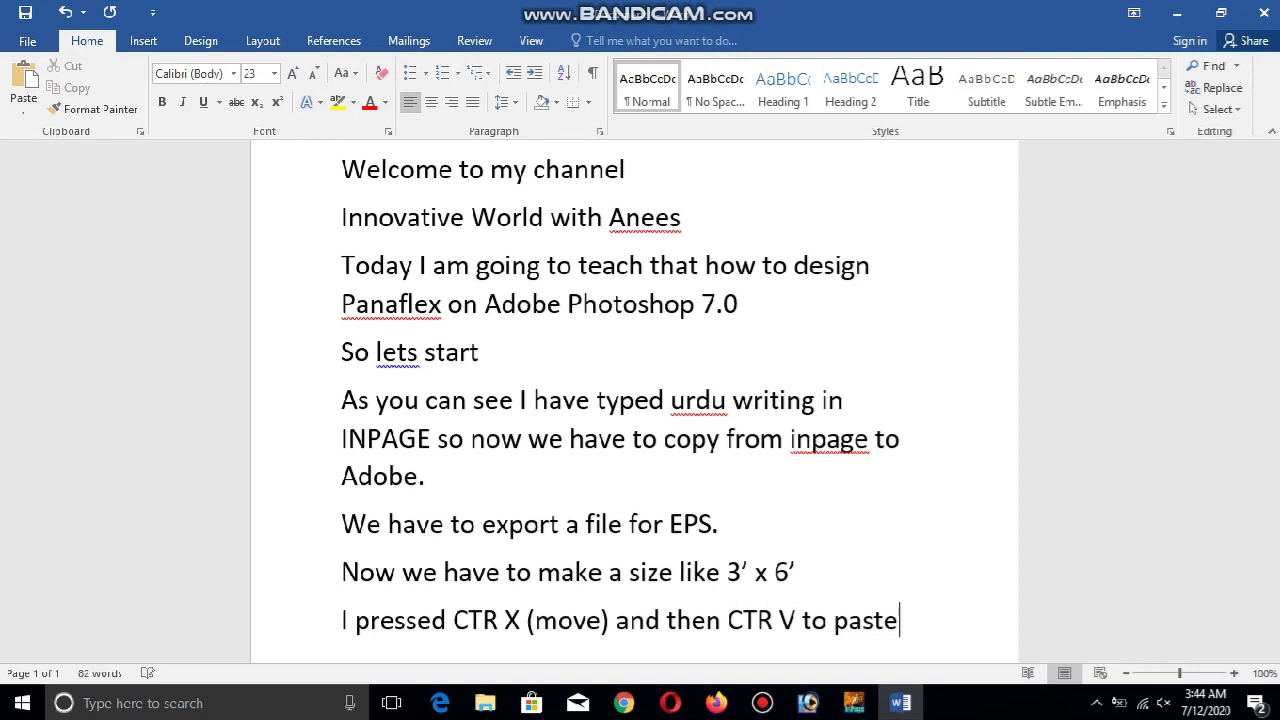
type(" and")
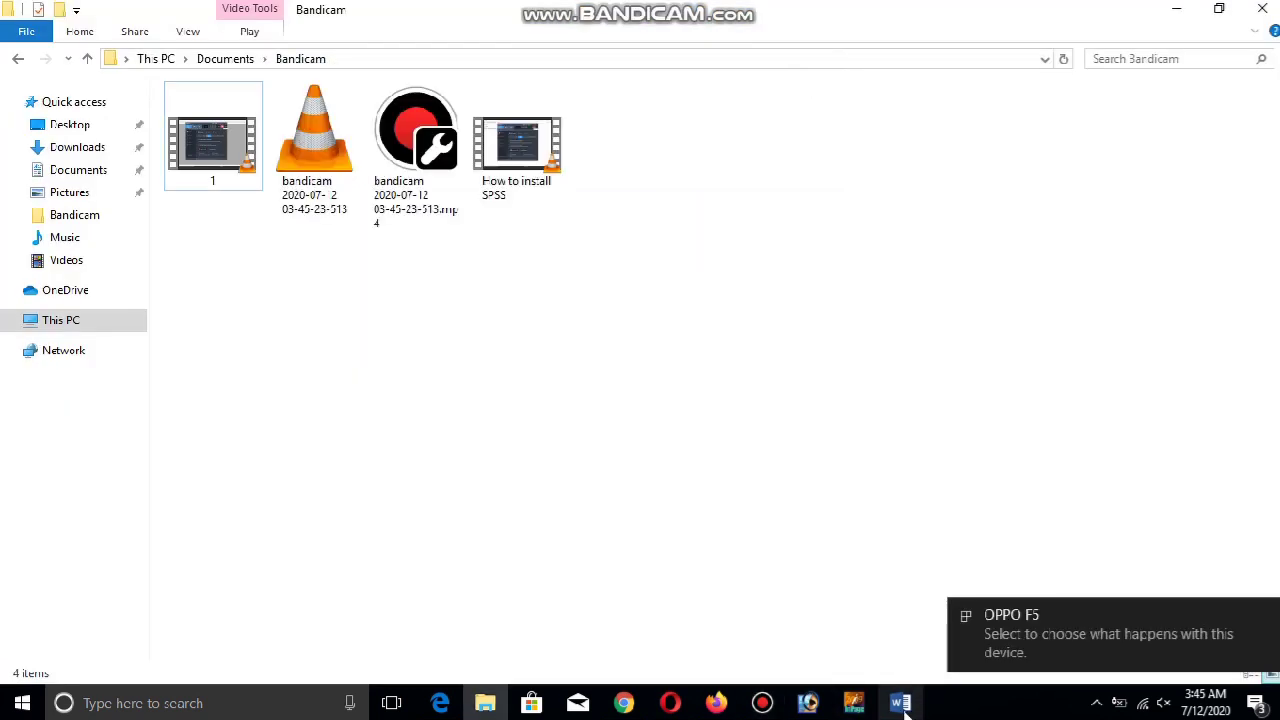
Finish the line with 'it is showing with new layer', add an empty paragraph, return to Photoshop
mouse_move(905, 708)
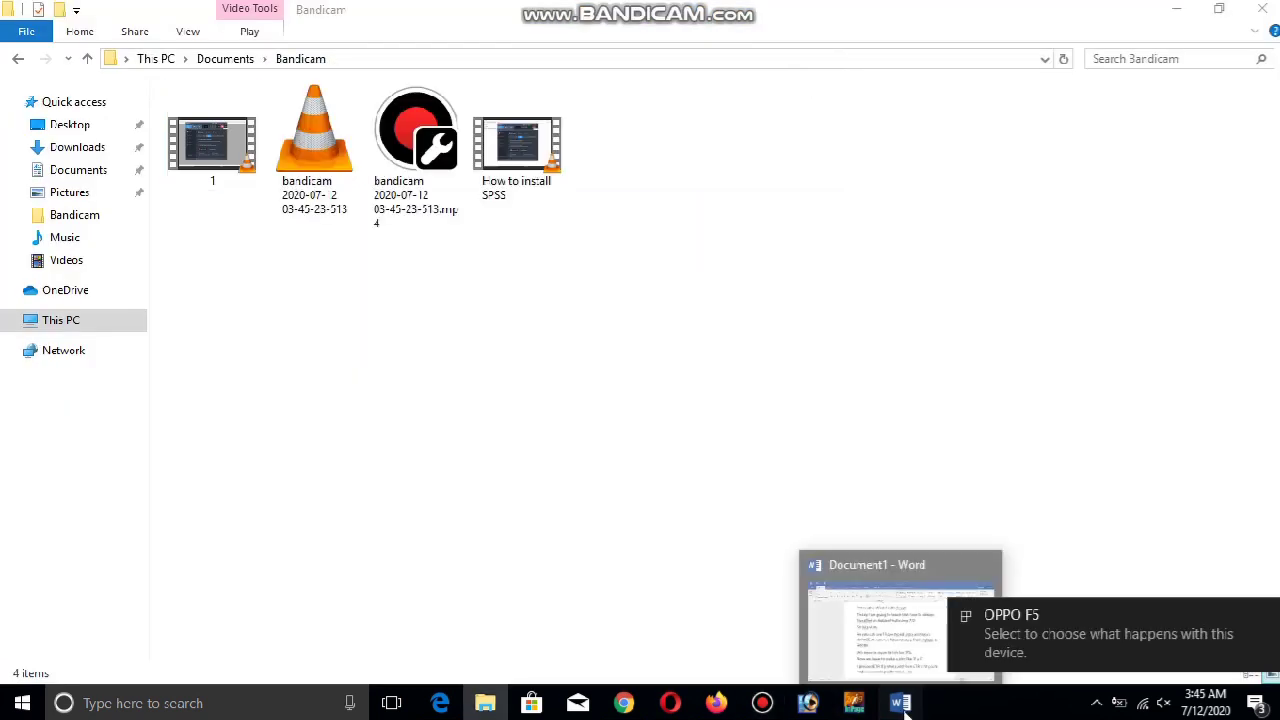
left_click(860, 620)
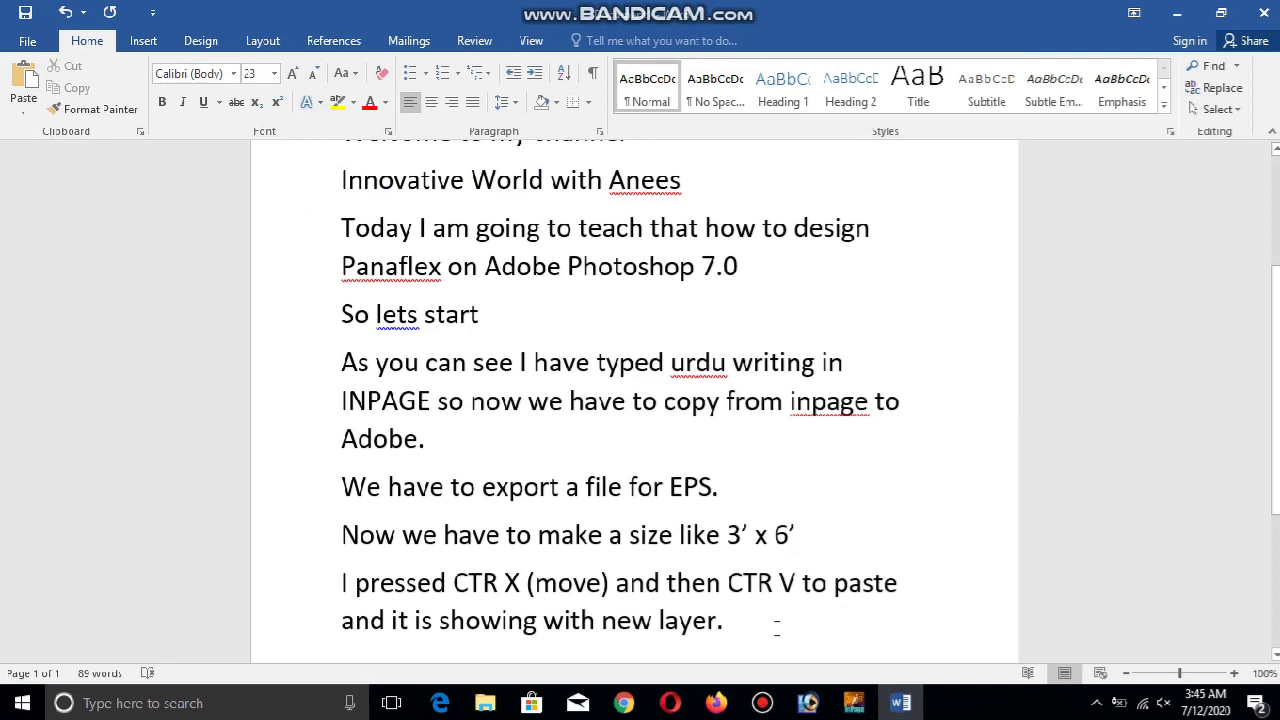
left_click_drag(717, 626, 394, 624)
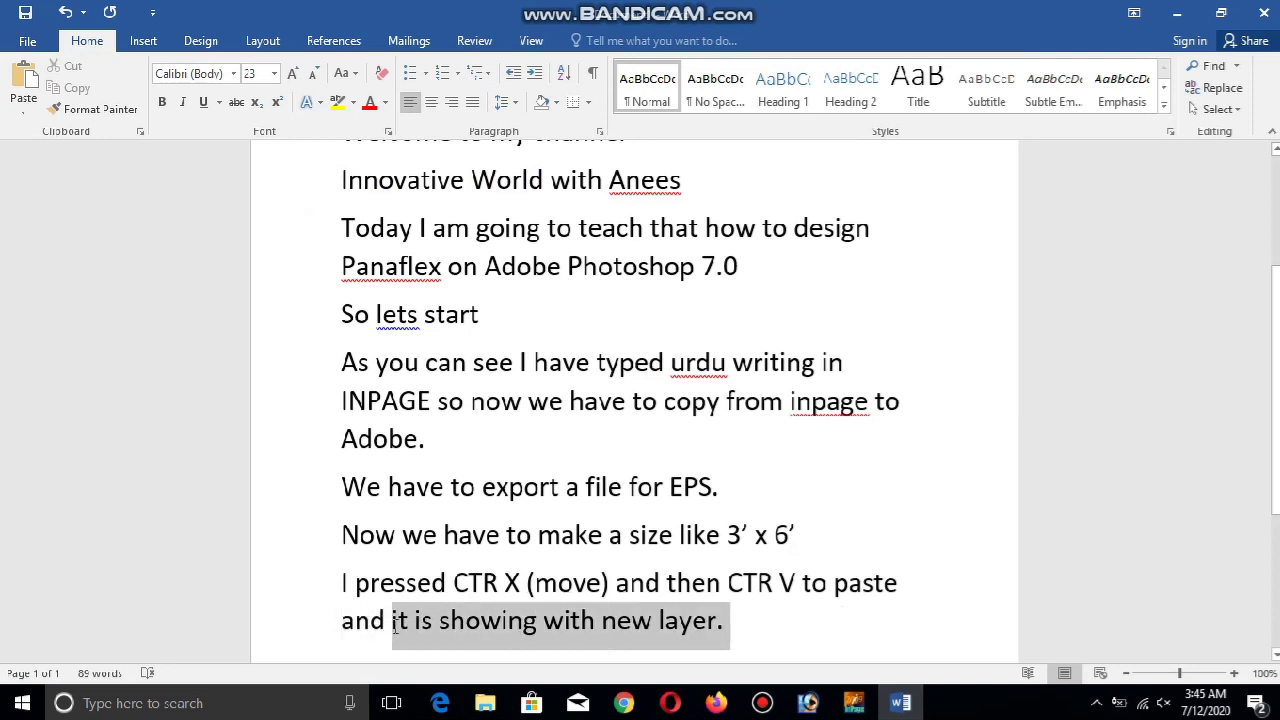
left_click(772, 607)
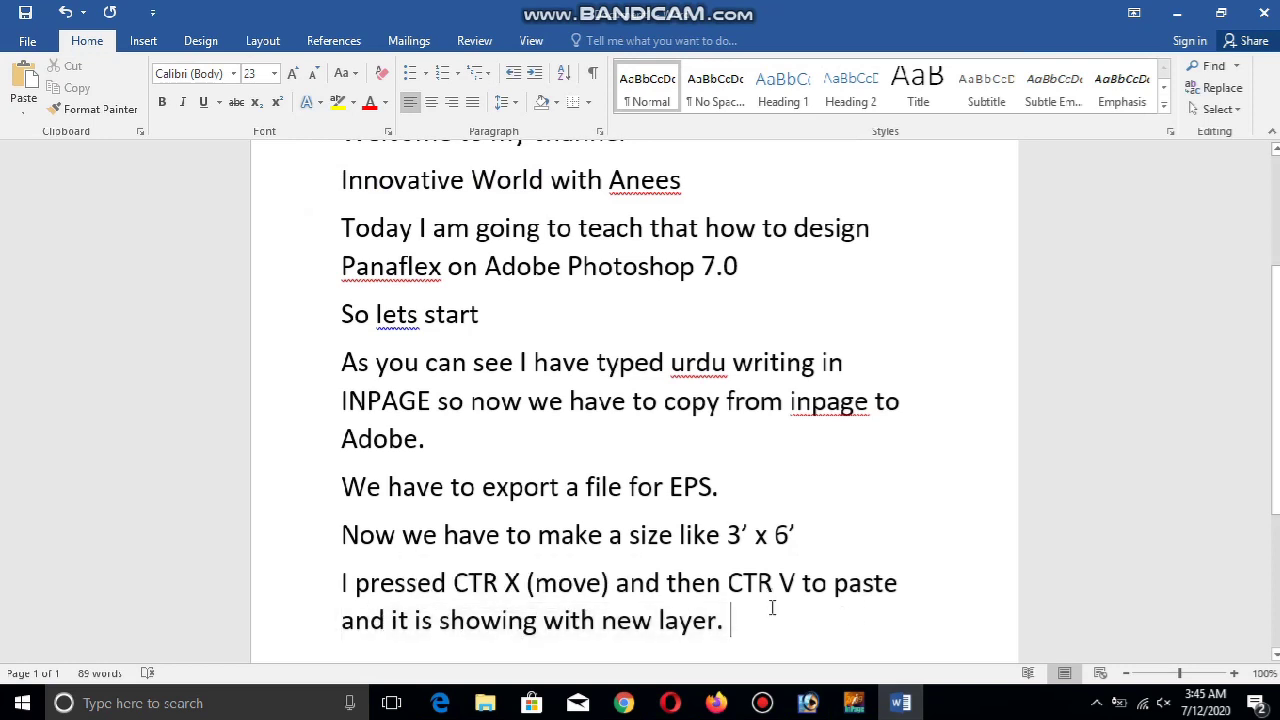
key("Return")
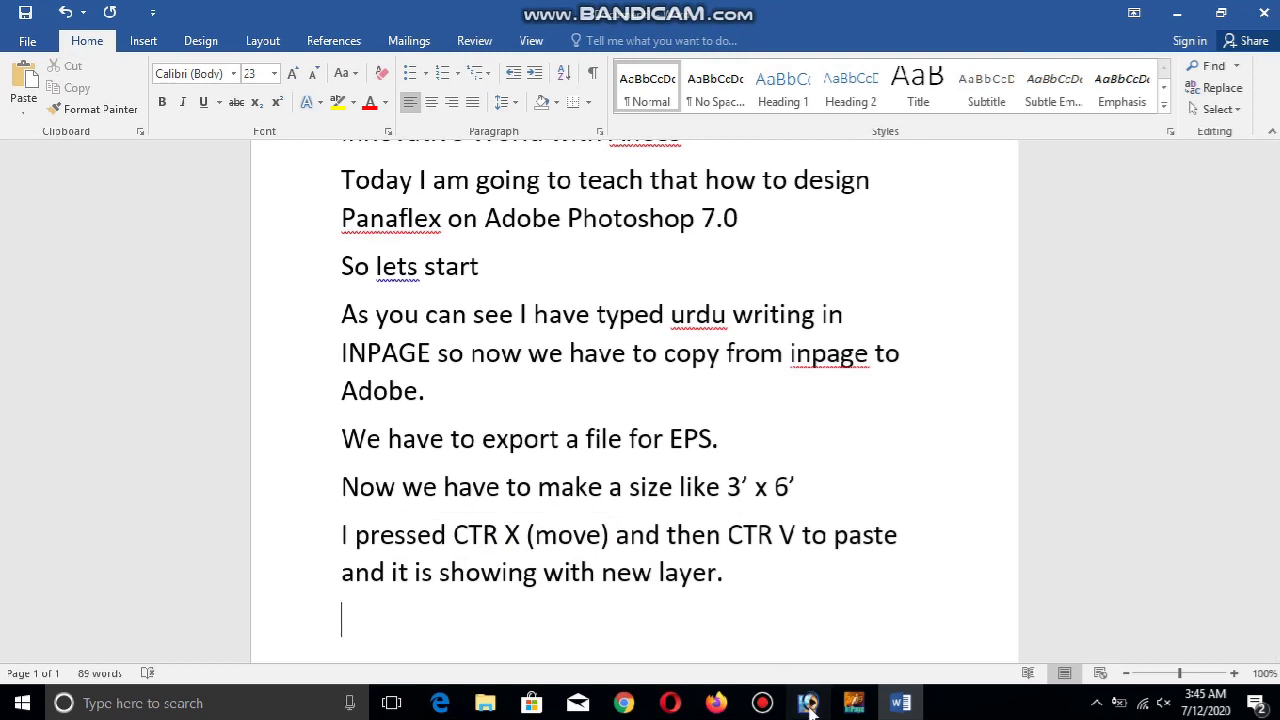
left_click(808, 703)
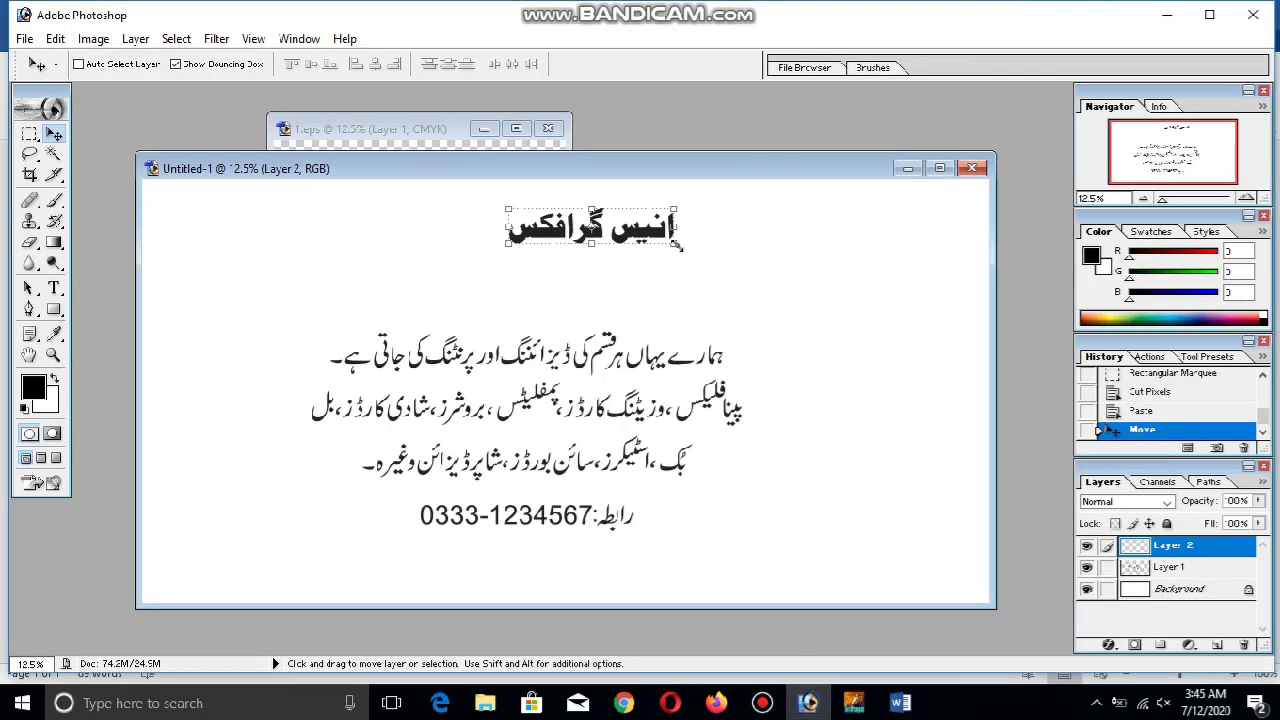
Free Transform the Urdu title, scaling it from its corner to about 132.9%
left_click(900, 703)
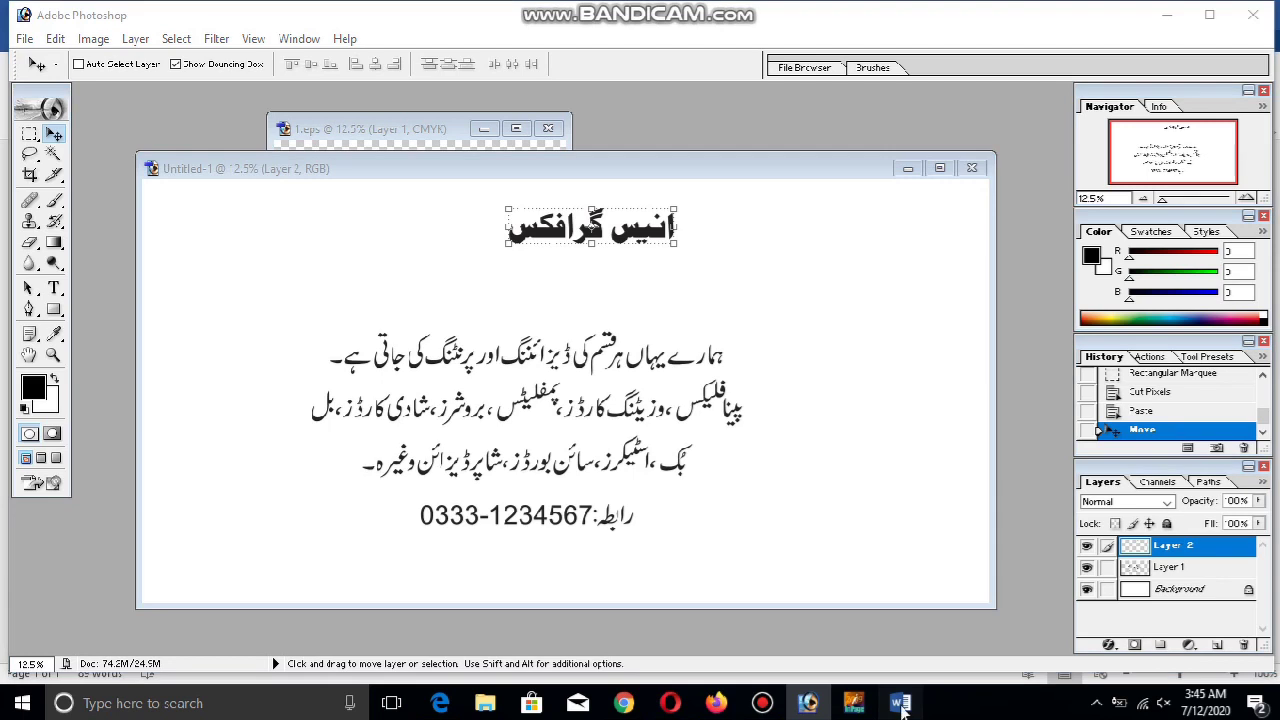
left_click(663, 232)
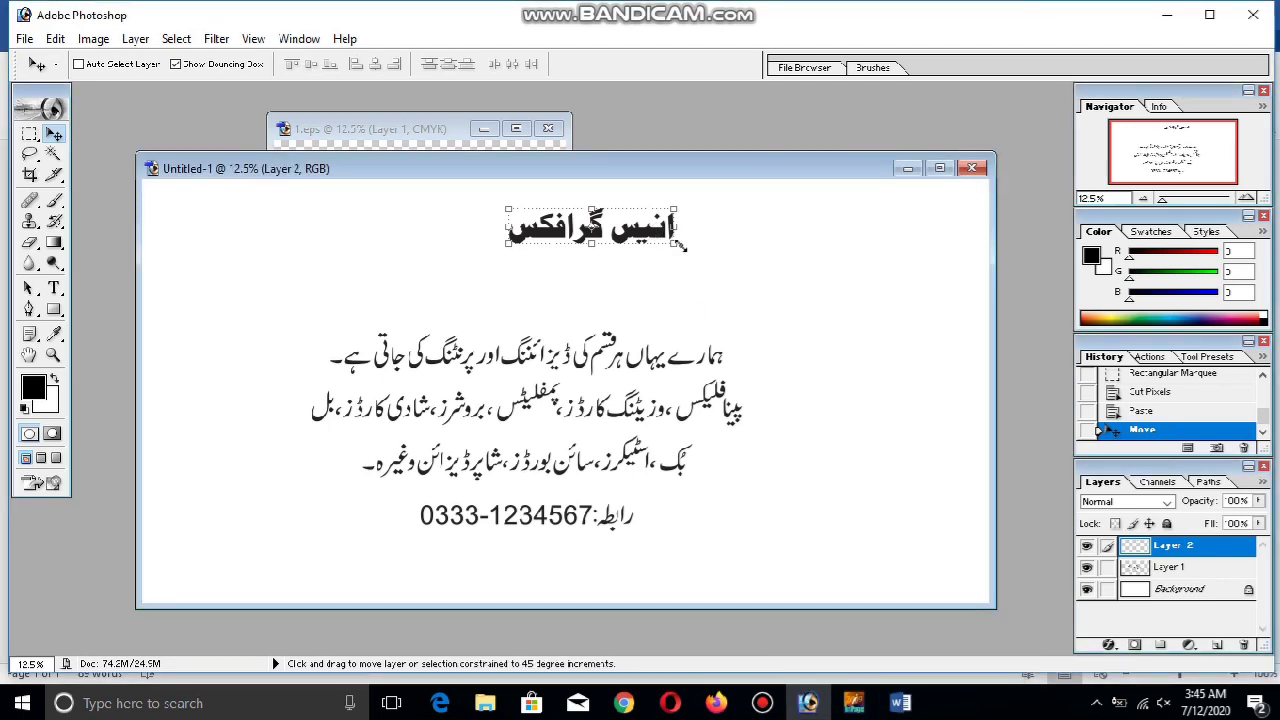
key("ctrl+t")
left_click_drag(676, 243, 710, 251)
left_click_drag(732, 300, 719, 313)
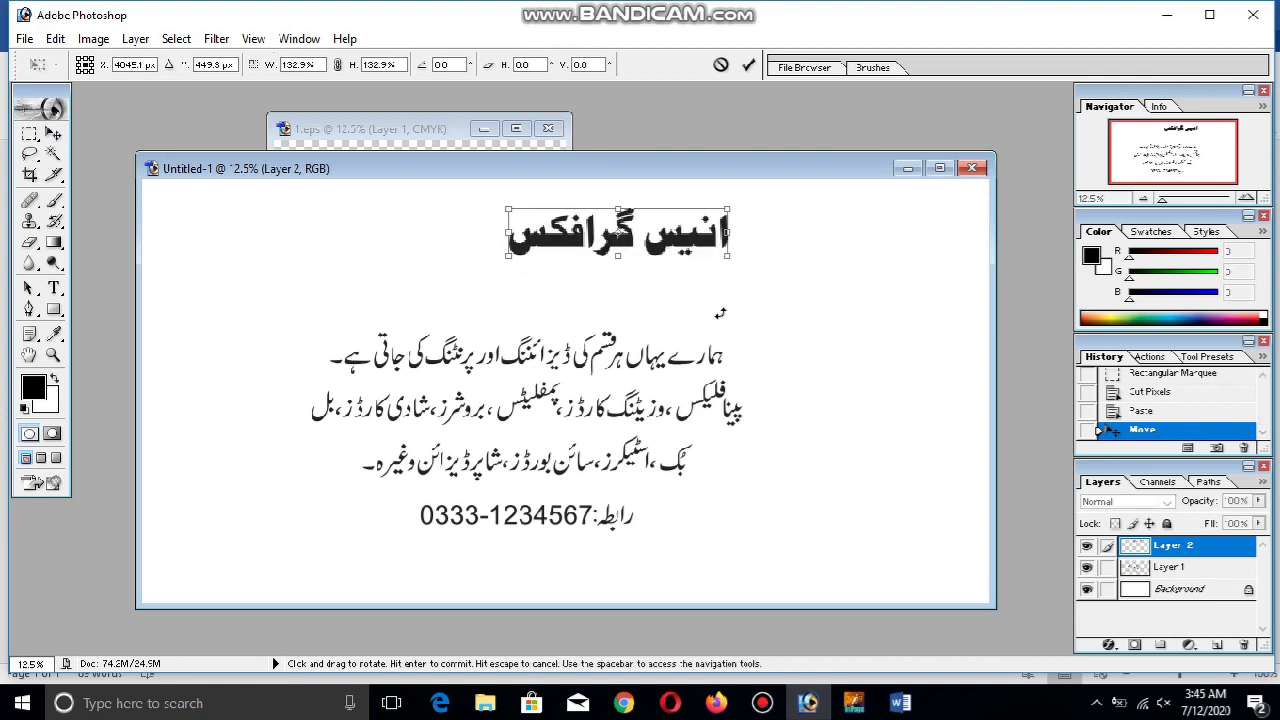
left_click(900, 703)
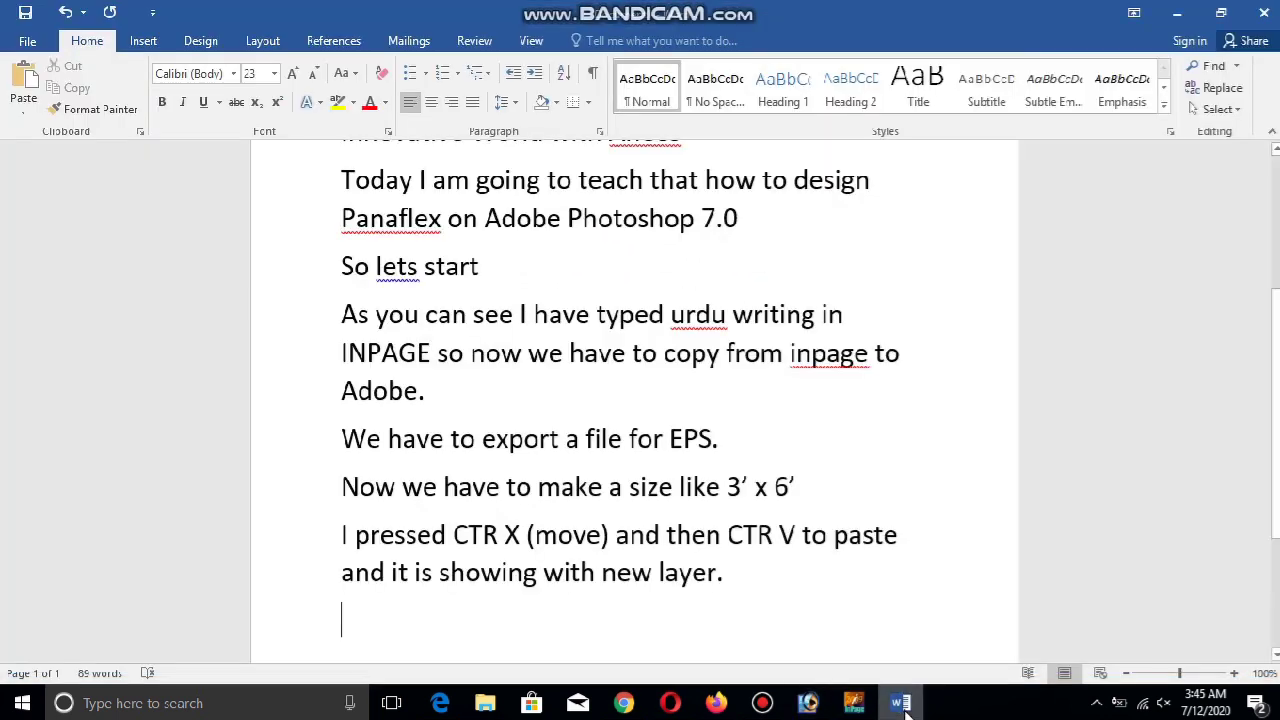
Note 'We have to do big a size while pressing CTR.' in Word, then drag the title larger
type("We have to")
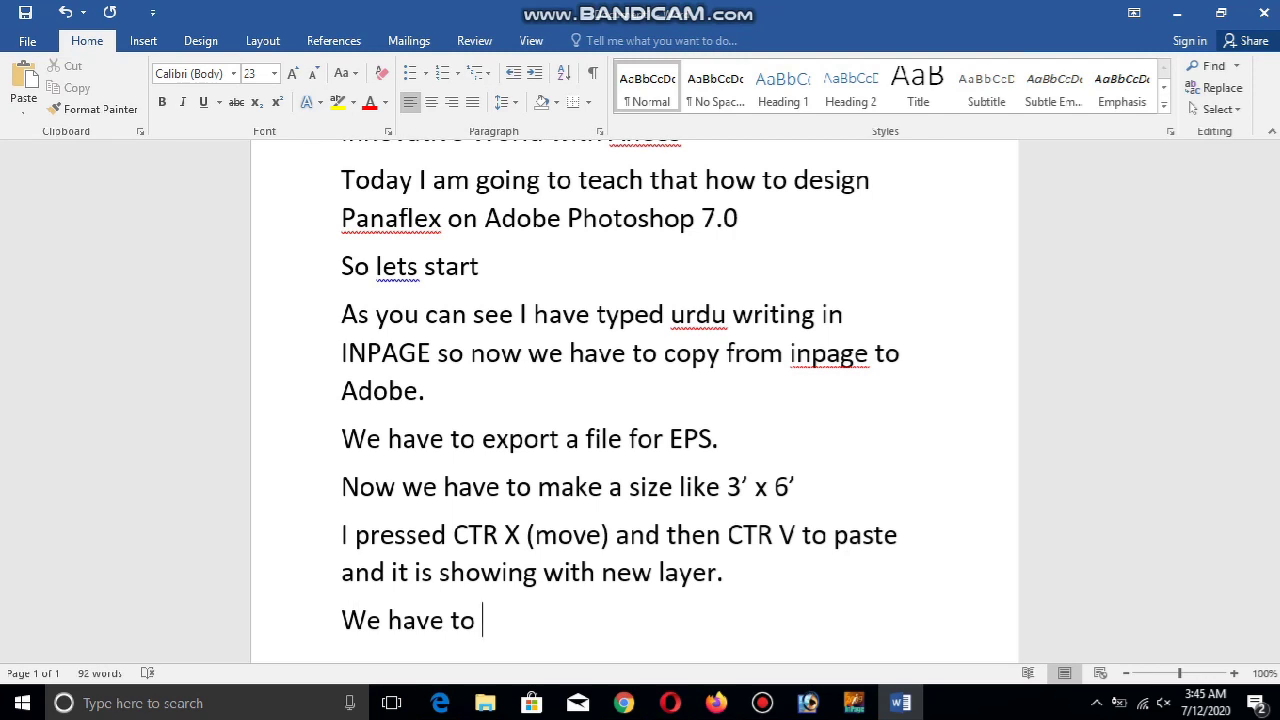
type(" big a size with pre")
key("BackSpace")
key("BackSpace")
key("BackSpace")
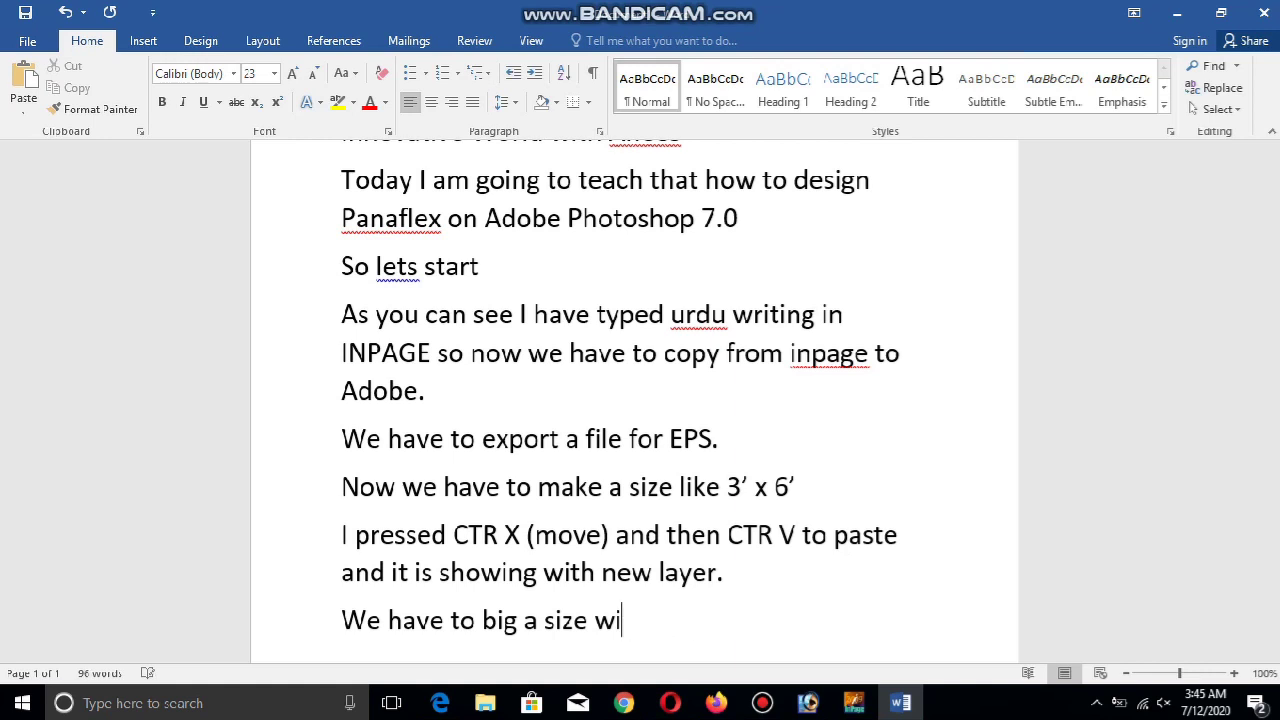
type("ile pressing CTR.")
key("Return")
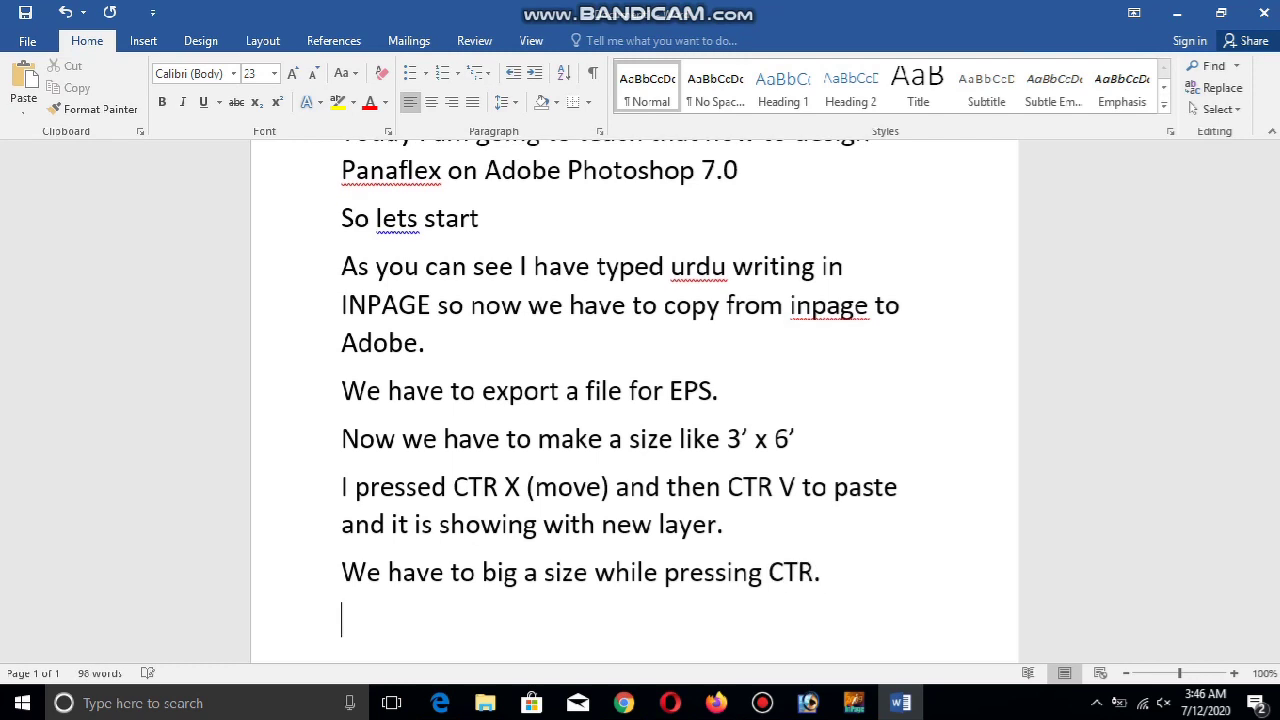
mouse_move(873, 690)
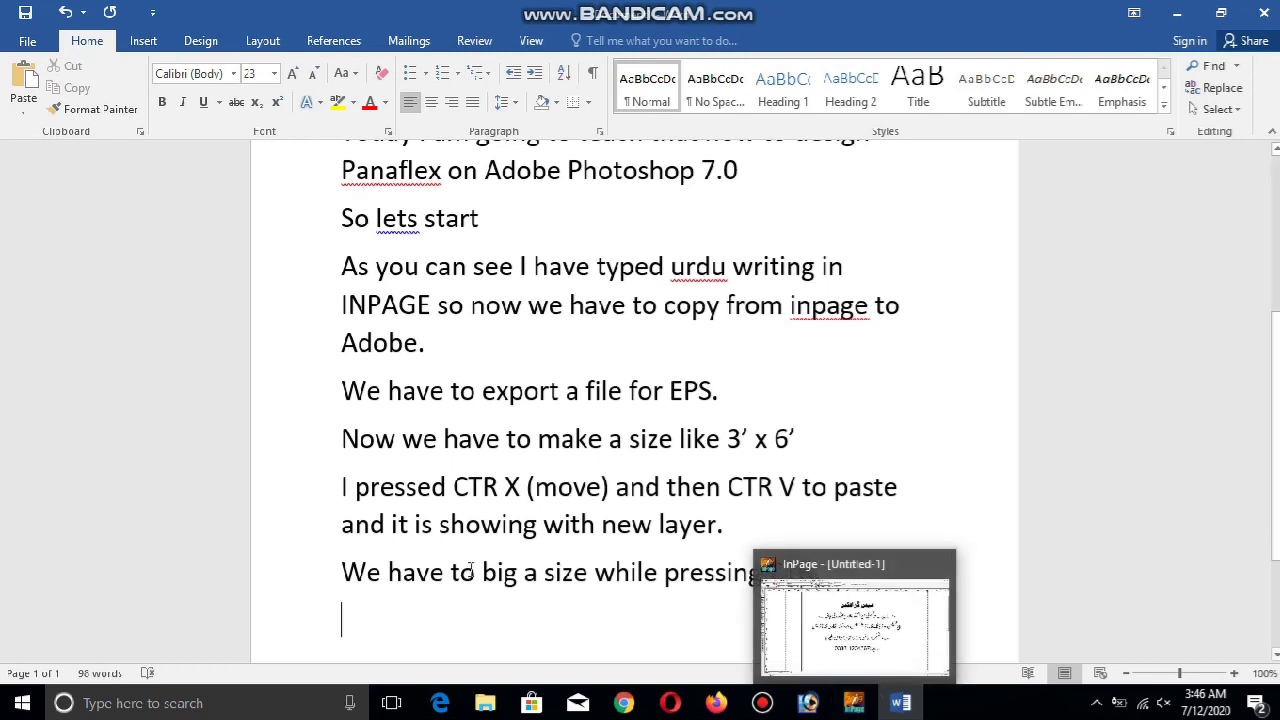
type("do")
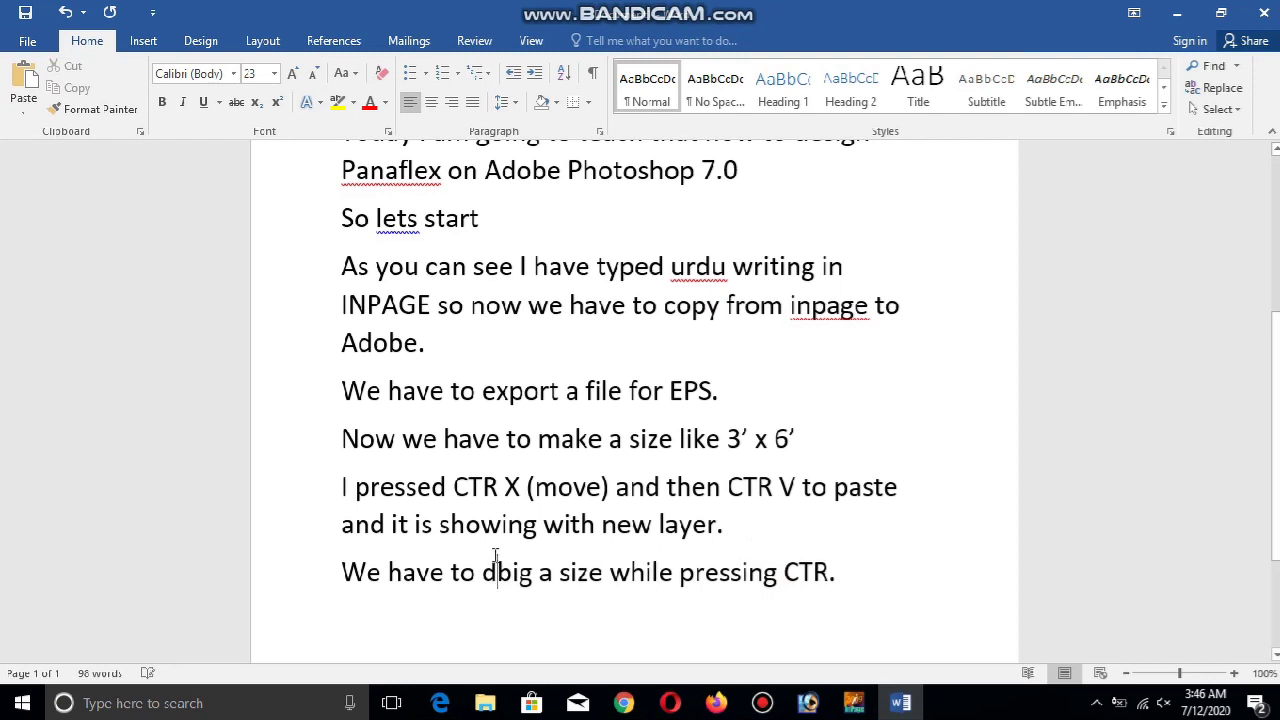
left_click(808, 703)
left_click_drag(728, 256, 868, 288)
Commit the title's size, enlarge it again, and try placing it left and right
key("Return")
left_click_drag(775, 260, 605, 256)
left_click_drag(704, 285, 777, 299)
key("Return")
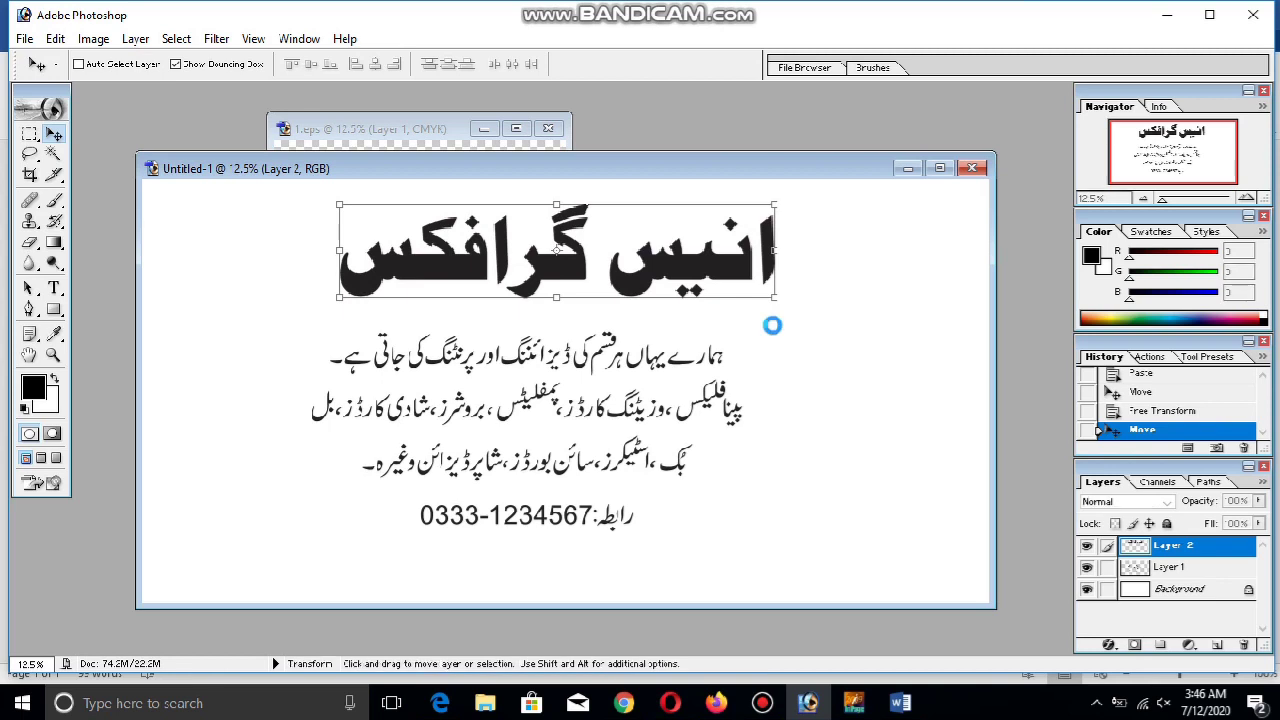
left_click_drag(680, 268, 848, 290)
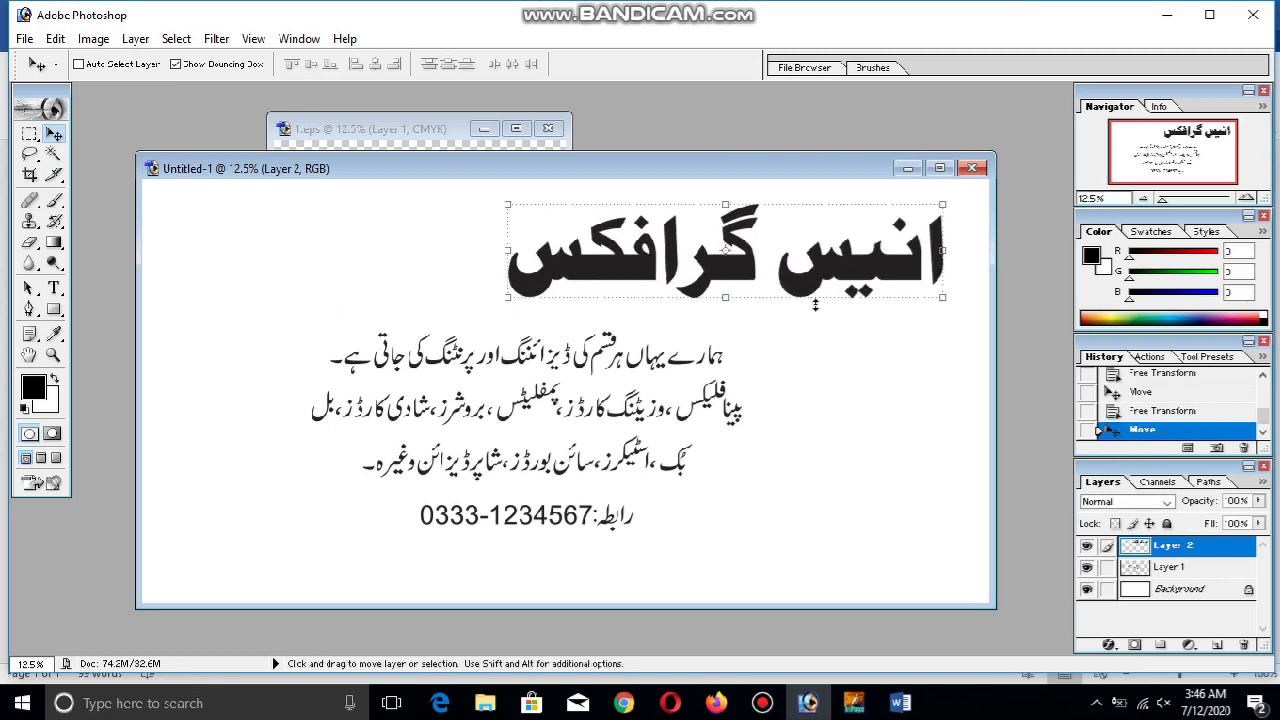
left_click_drag(818, 278, 575, 282)
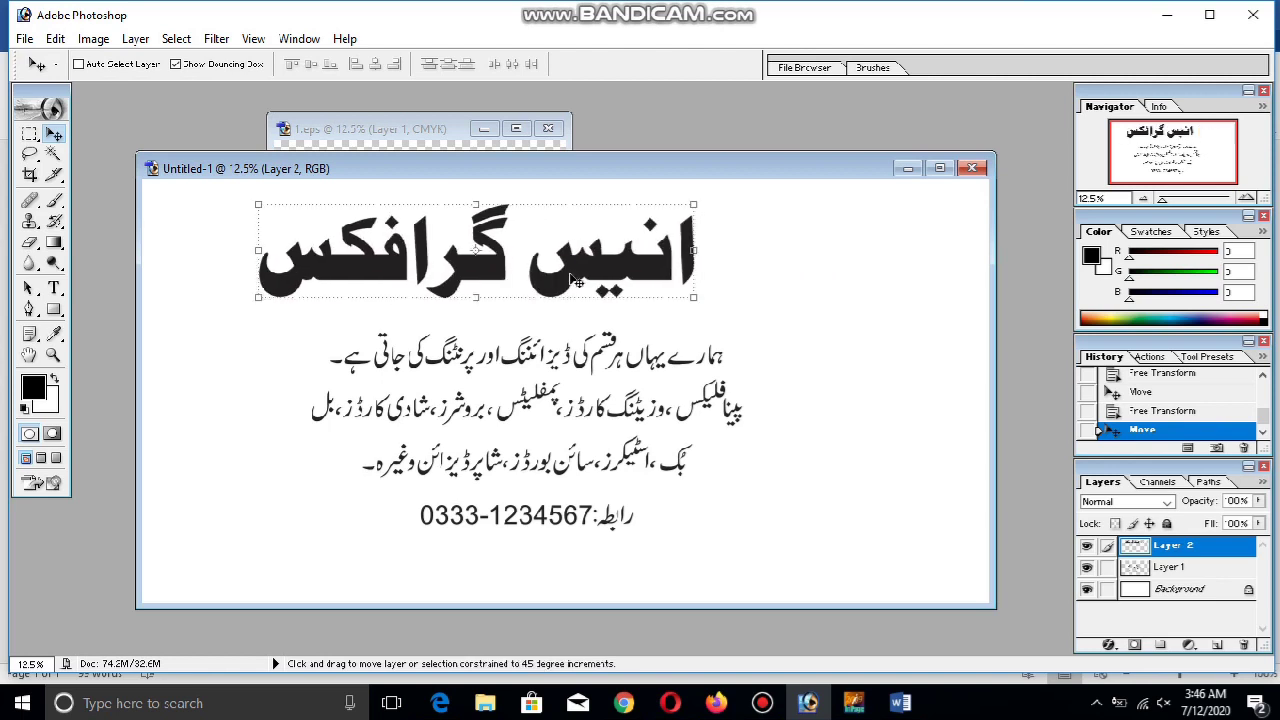
Stretch the heading wider, shift it right, and move the Layer 1 body text lower
left_click_drag(697, 297, 810, 322)
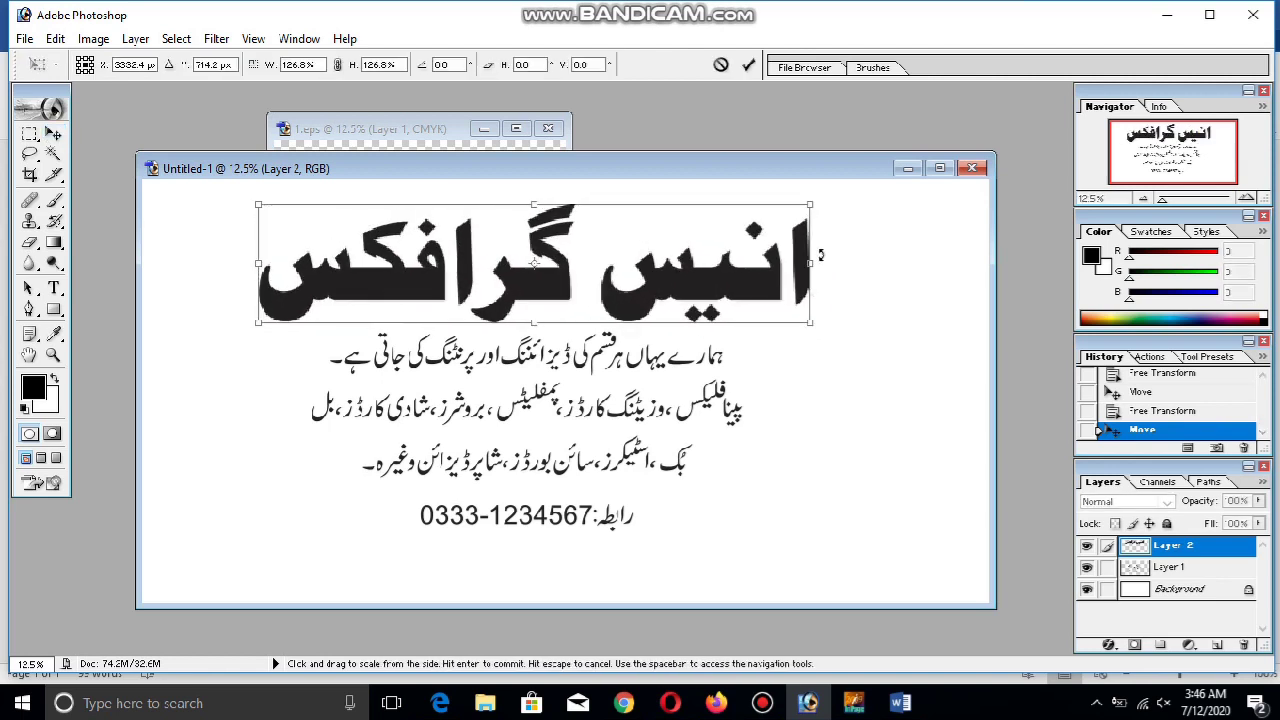
left_click_drag(814, 265, 851, 265)
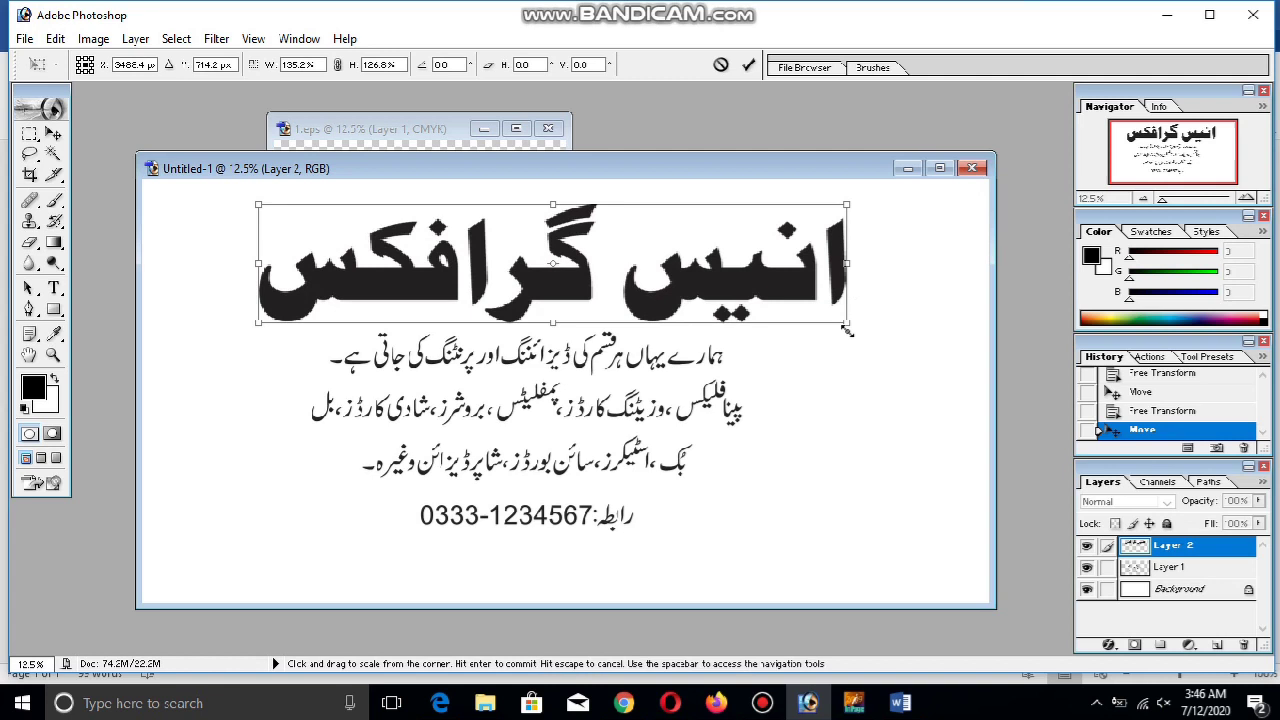
left_click_drag(858, 328, 869, 331)
key("Return")
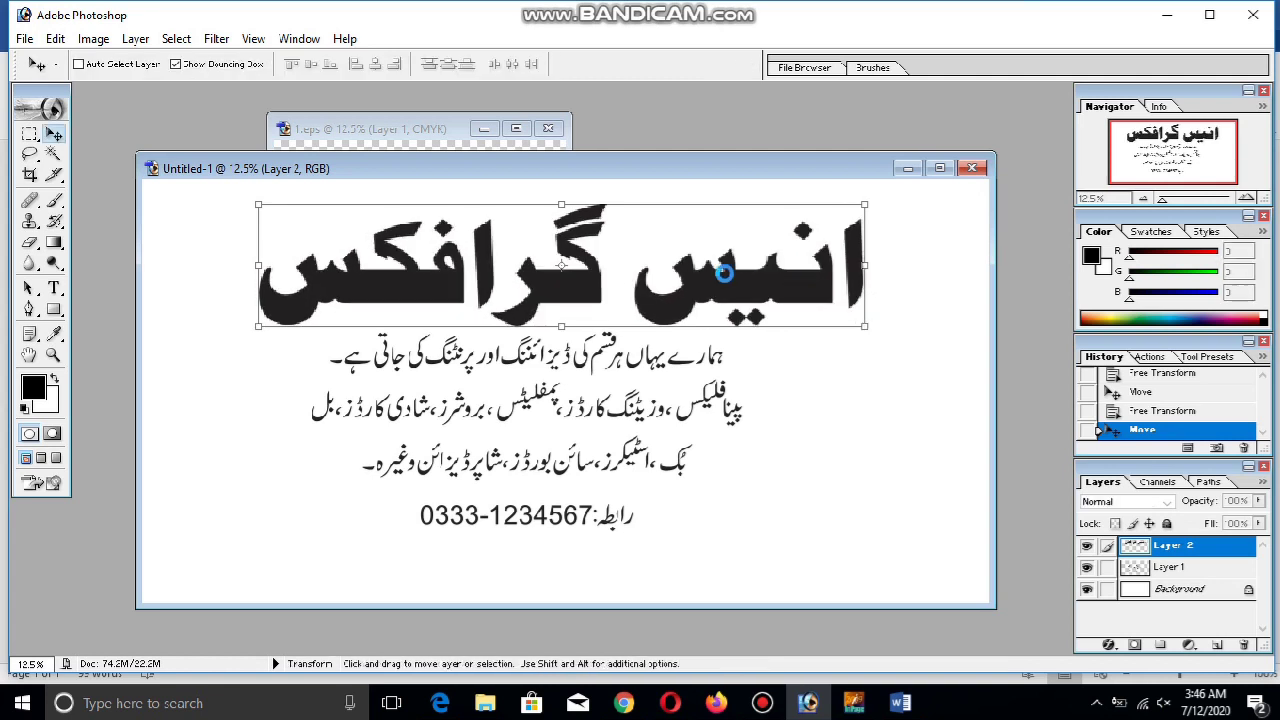
left_click_drag(727, 277, 821, 262)
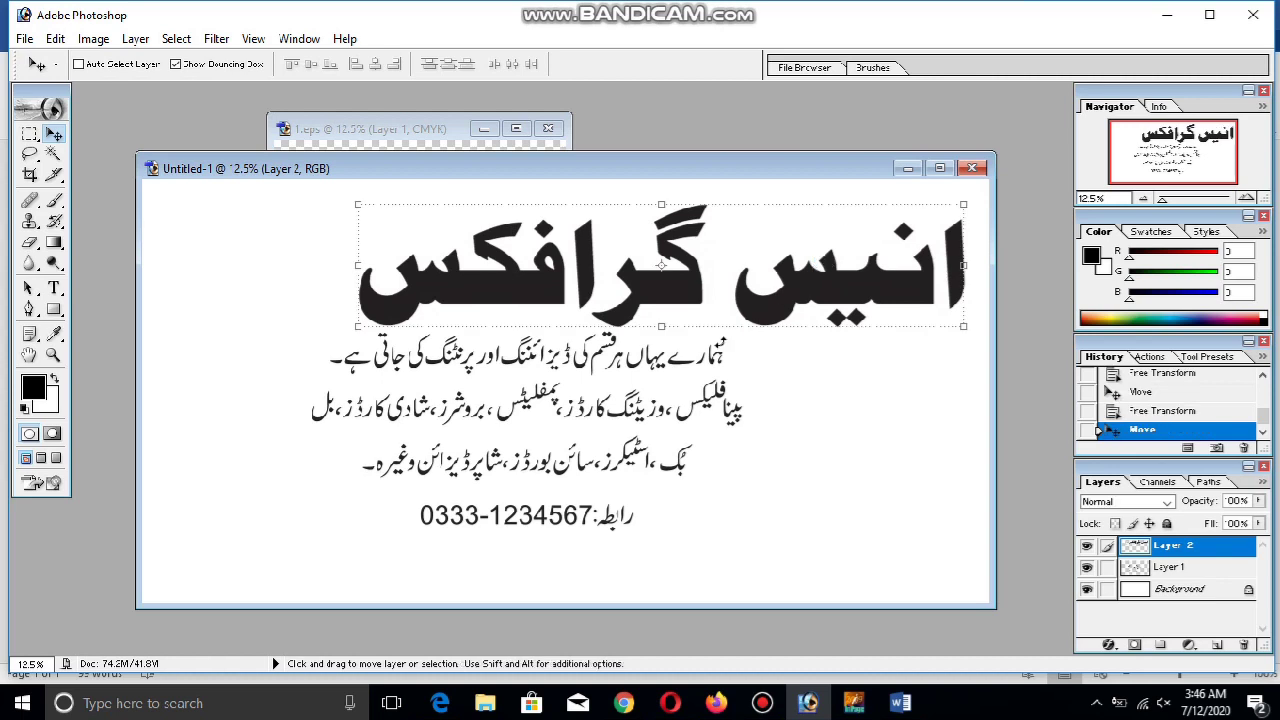
left_click(722, 394, "ctrl")
left_click_drag(722, 394, 719, 426)
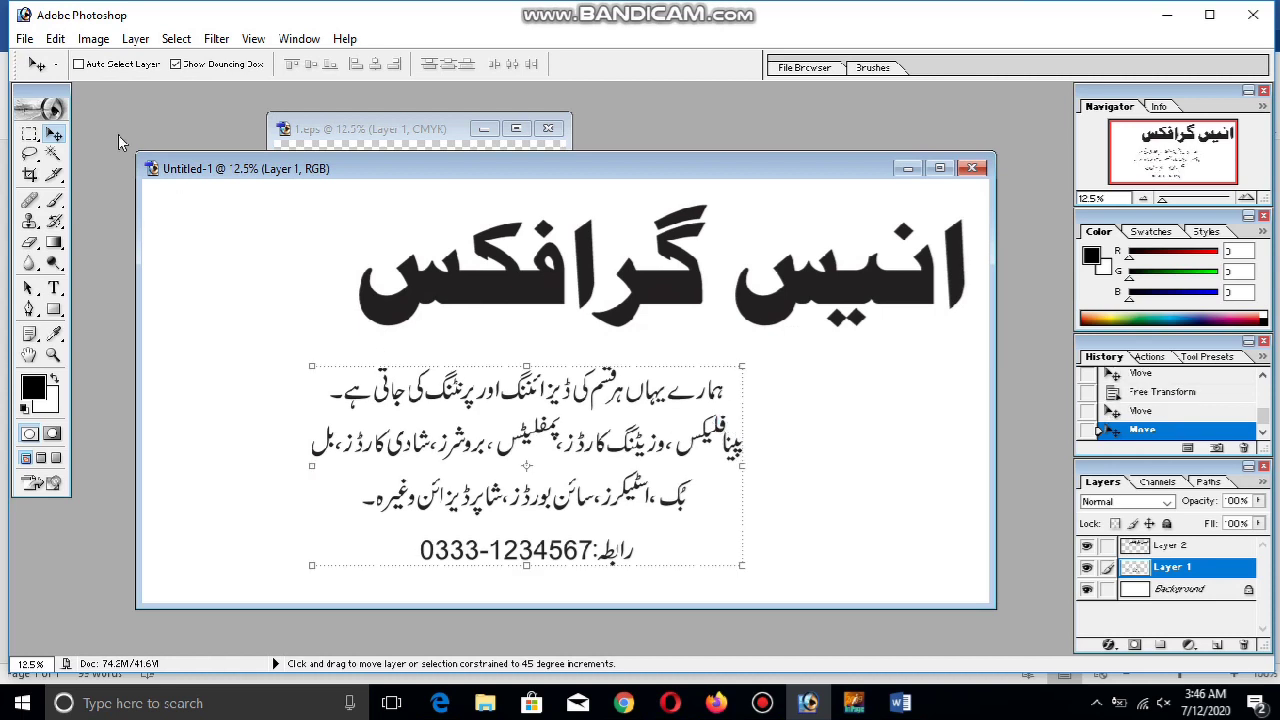
Cut the Urdu body text onto its own layer and place it above the phone number
left_click(29, 133)
left_click_drag(256, 352, 858, 528)
key("ctrl+x")
key("ctrl+v")
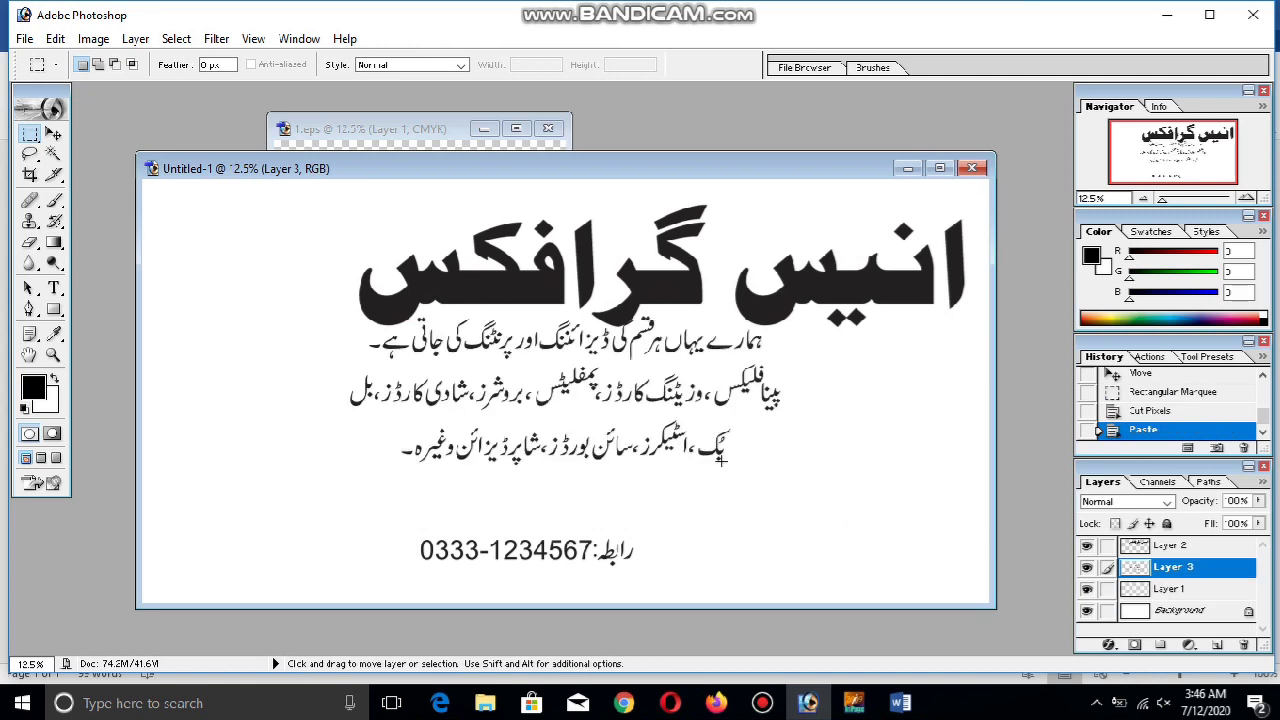
left_click(54, 134)
left_click_drag(636, 396, 633, 465)
Move the heading left toward centre and stretch the body text wider and larger
left_click(672, 294, "ctrl")
left_click_drag(678, 296, 563, 307)
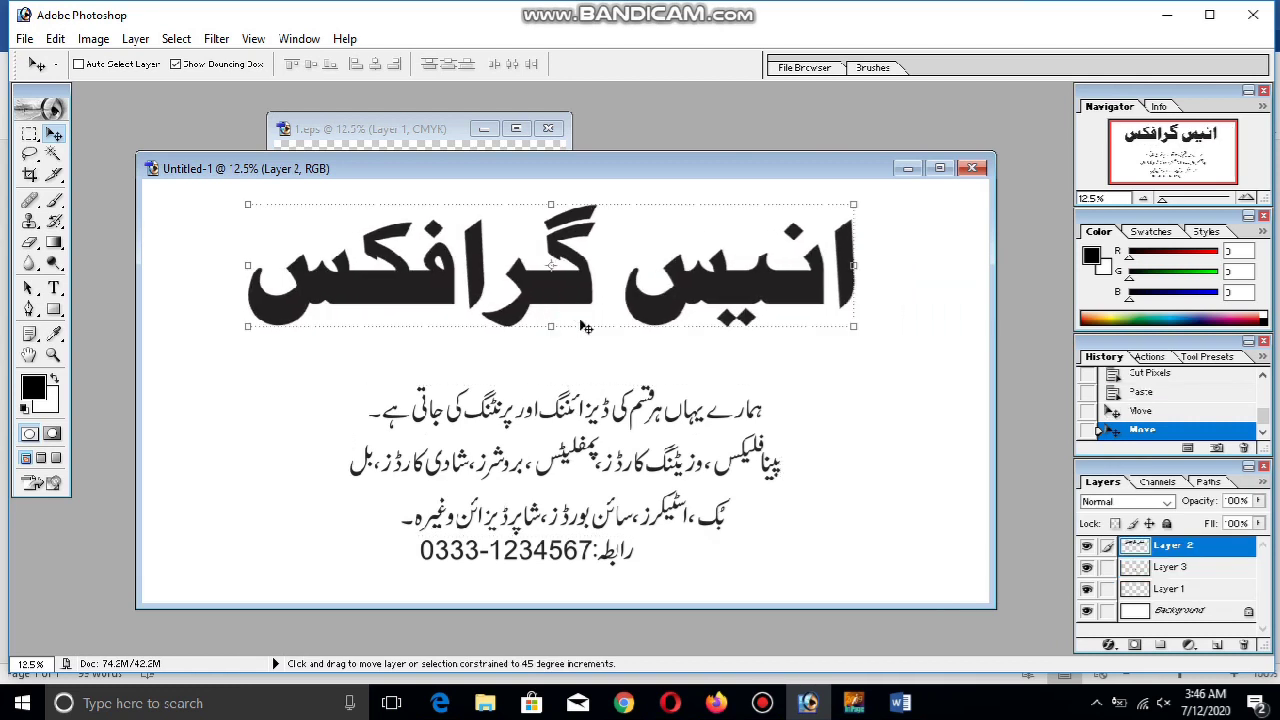
left_click(623, 428, "ctrl")
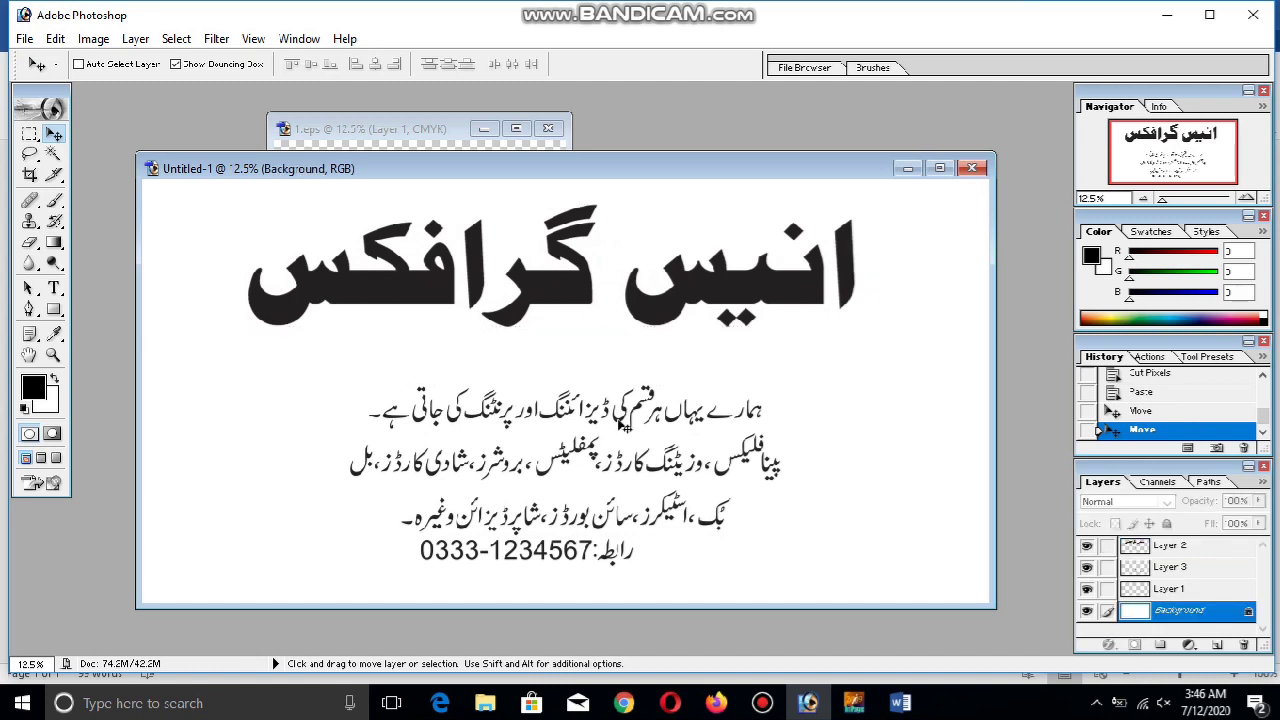
left_click(623, 428, "ctrl")
left_click_drag(623, 428, 614, 419)
left_click_drag(778, 453, 853, 455)
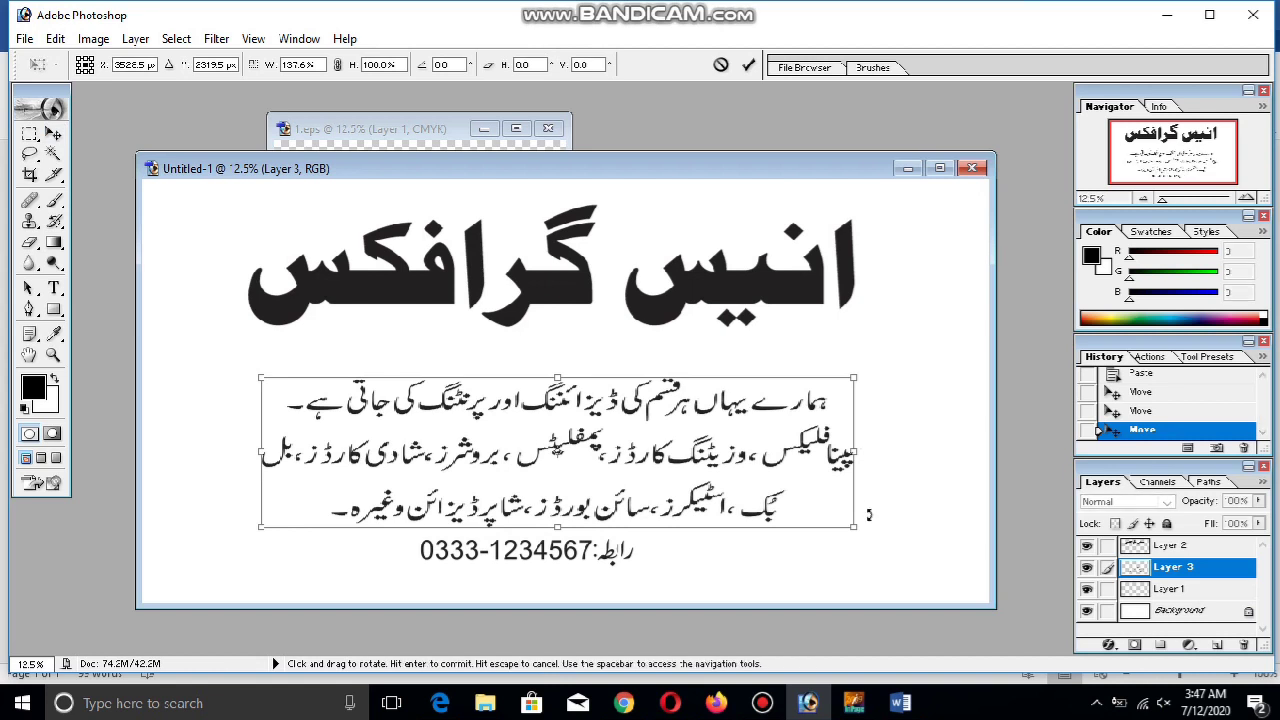
left_click_drag(855, 527, 900, 540)
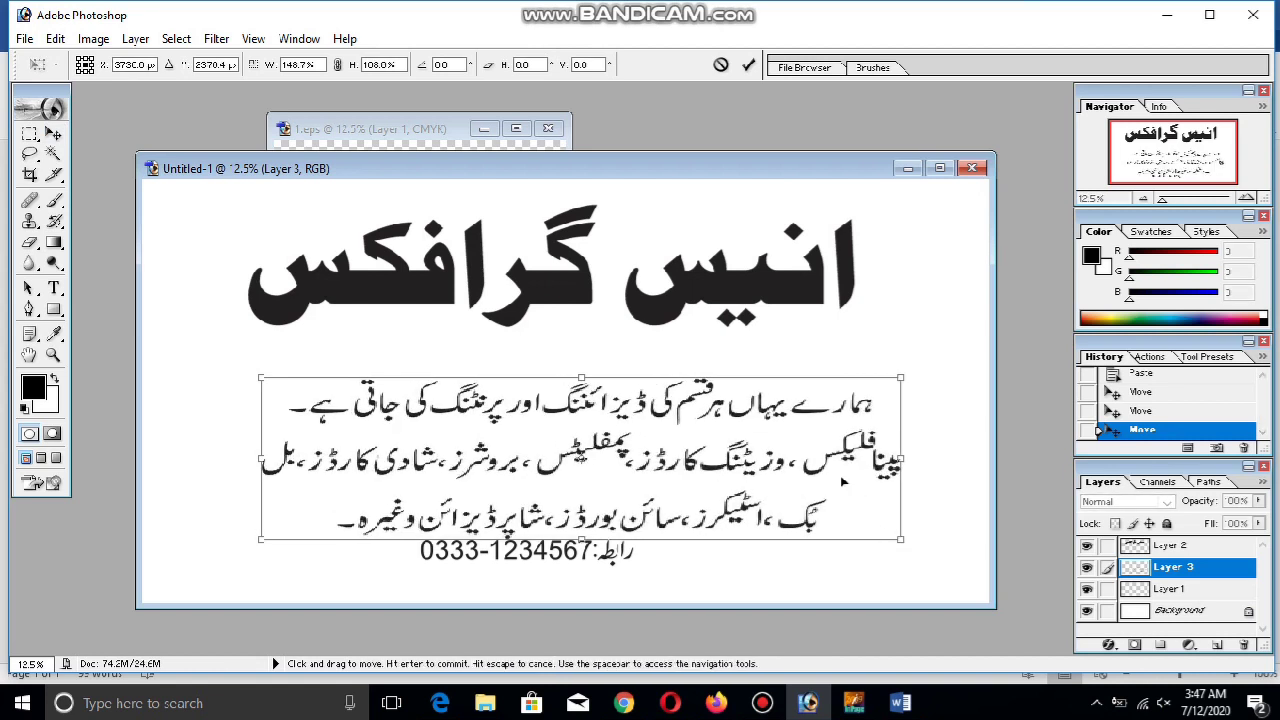
key("Return")
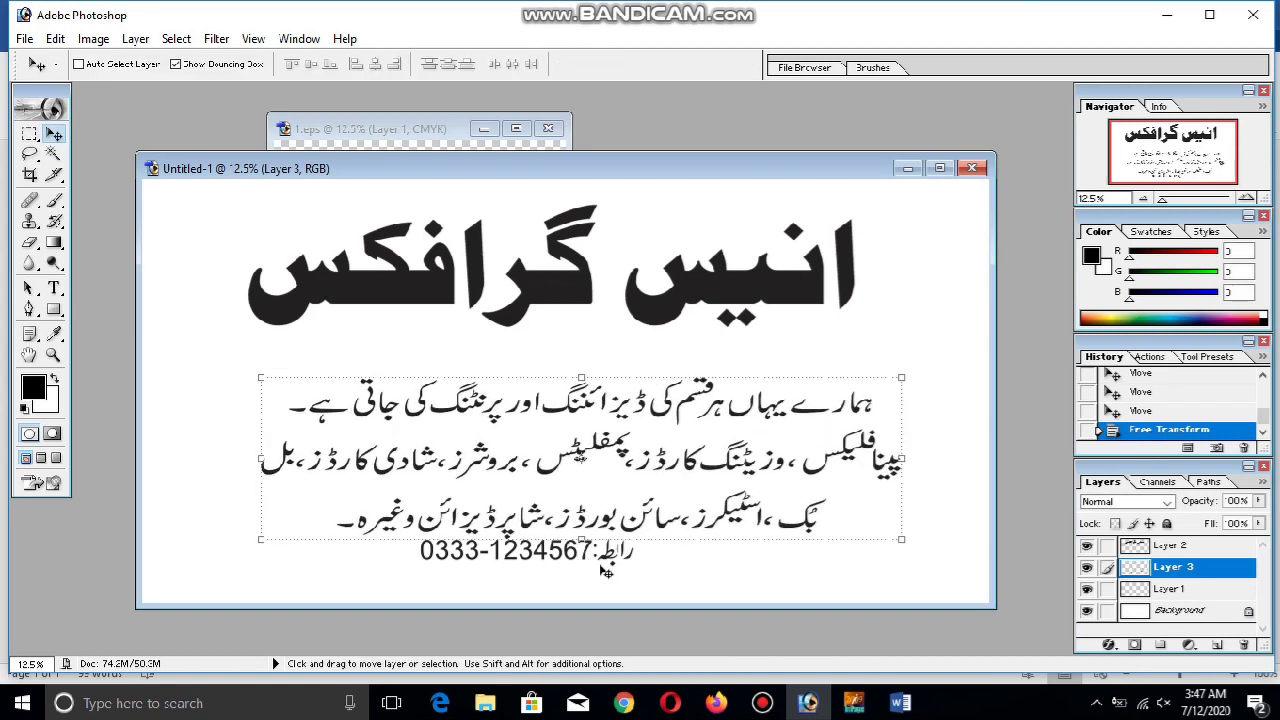
Move the phone number to the banner's lower right and enlarge it
left_click(1165, 590)
left_click_drag(614, 558, 980, 596)
key("ctrl+t")
key("Return")
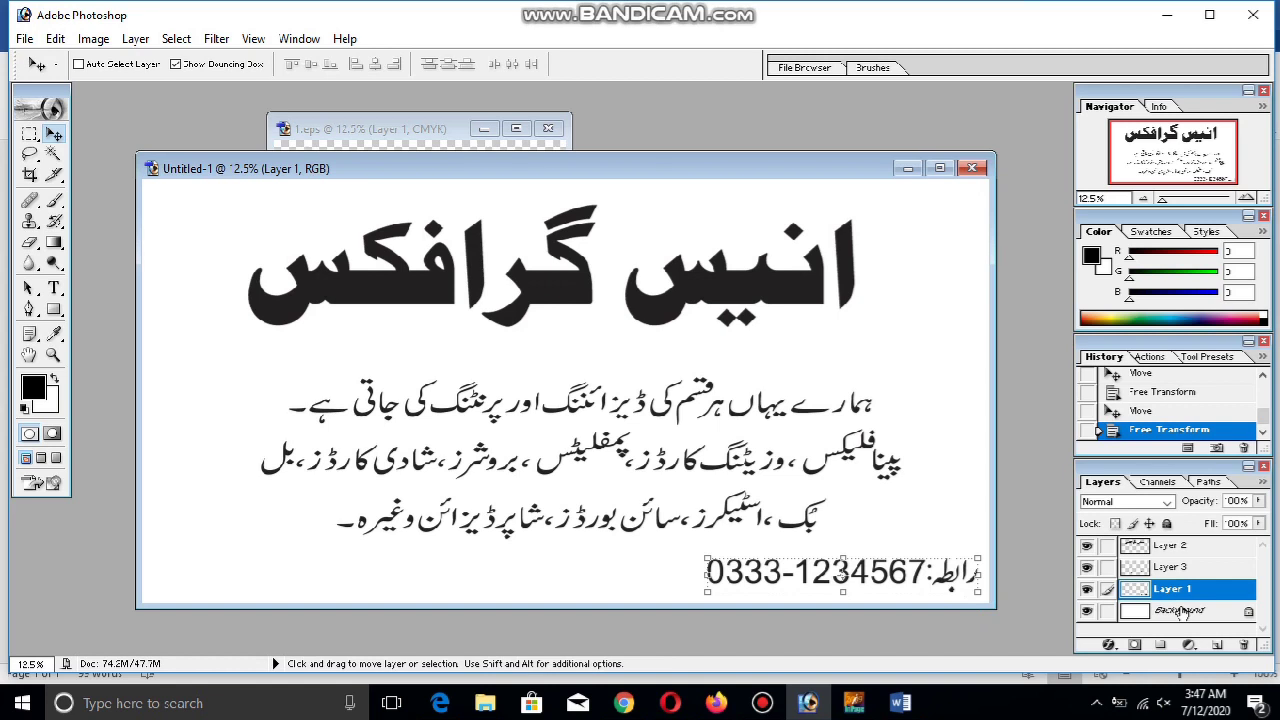
left_click(1181, 612)
Add a new layer, delete the white Background layer, and fill the new layer black
left_click(1216, 644)
right_click(1180, 627)
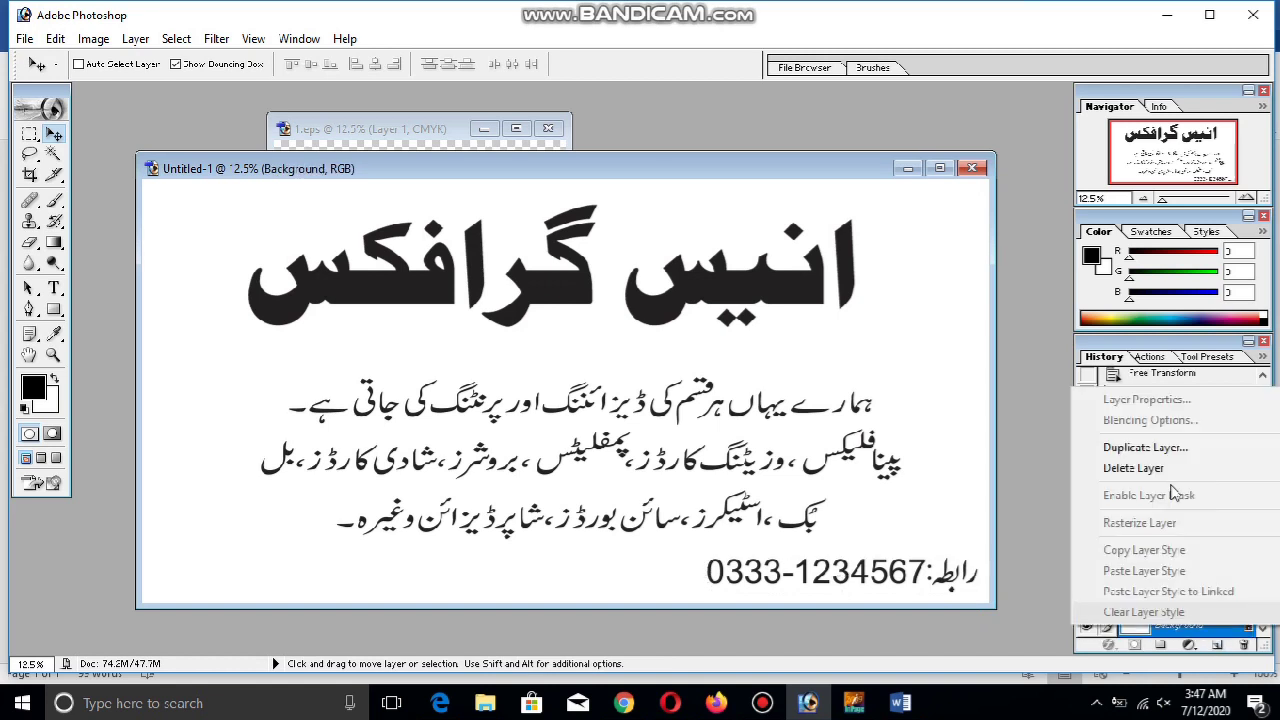
left_click(1133, 468)
key("Return")
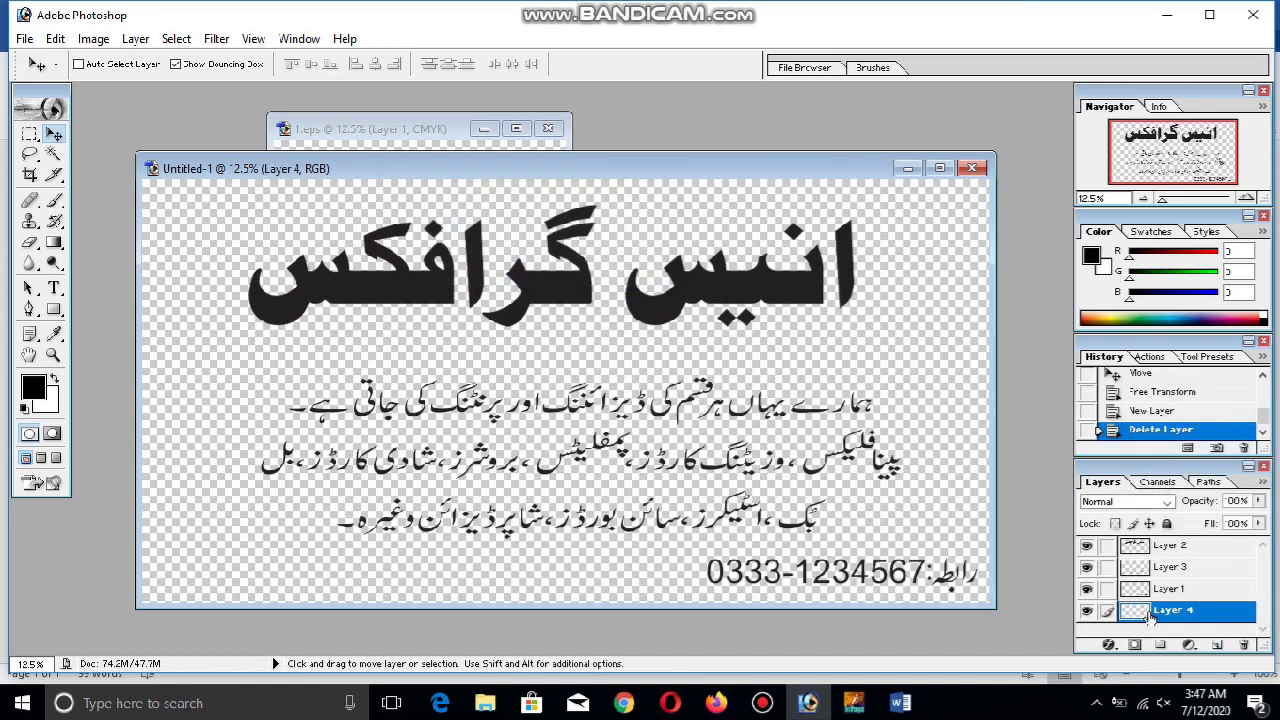
key("alt+BackSpace")
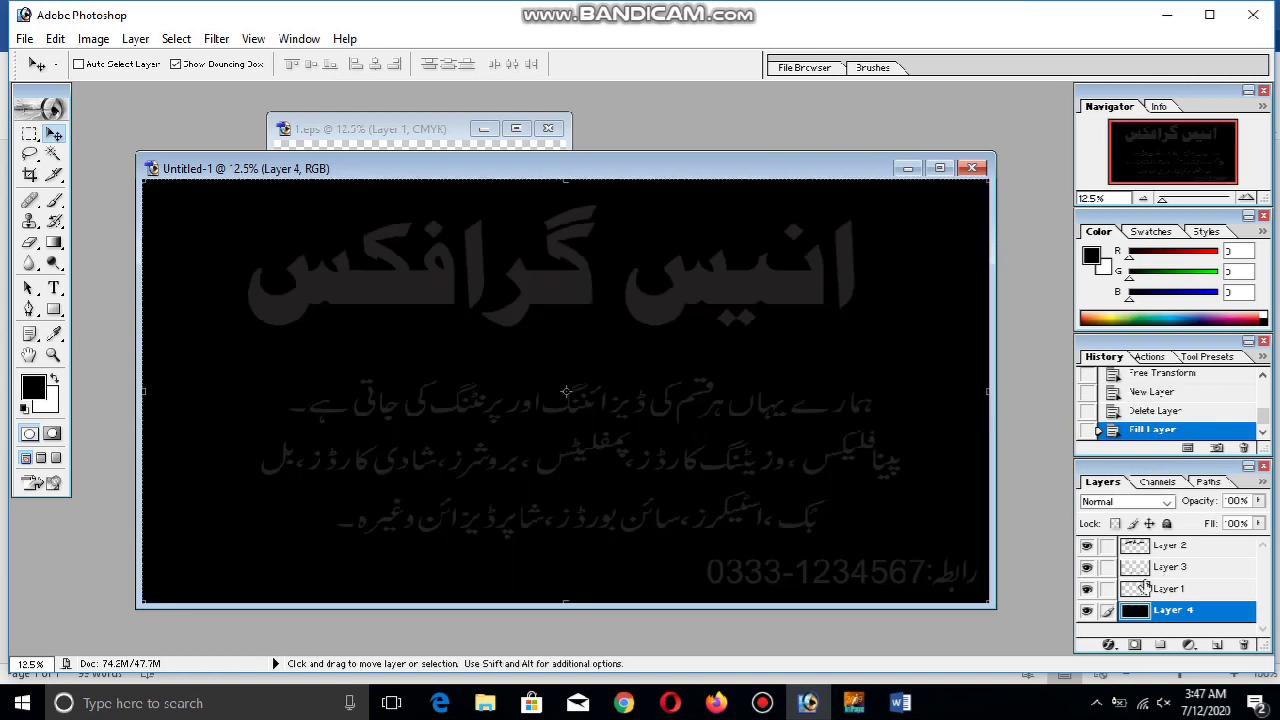
Fill the new layer with bright red
left_click(42, 390)
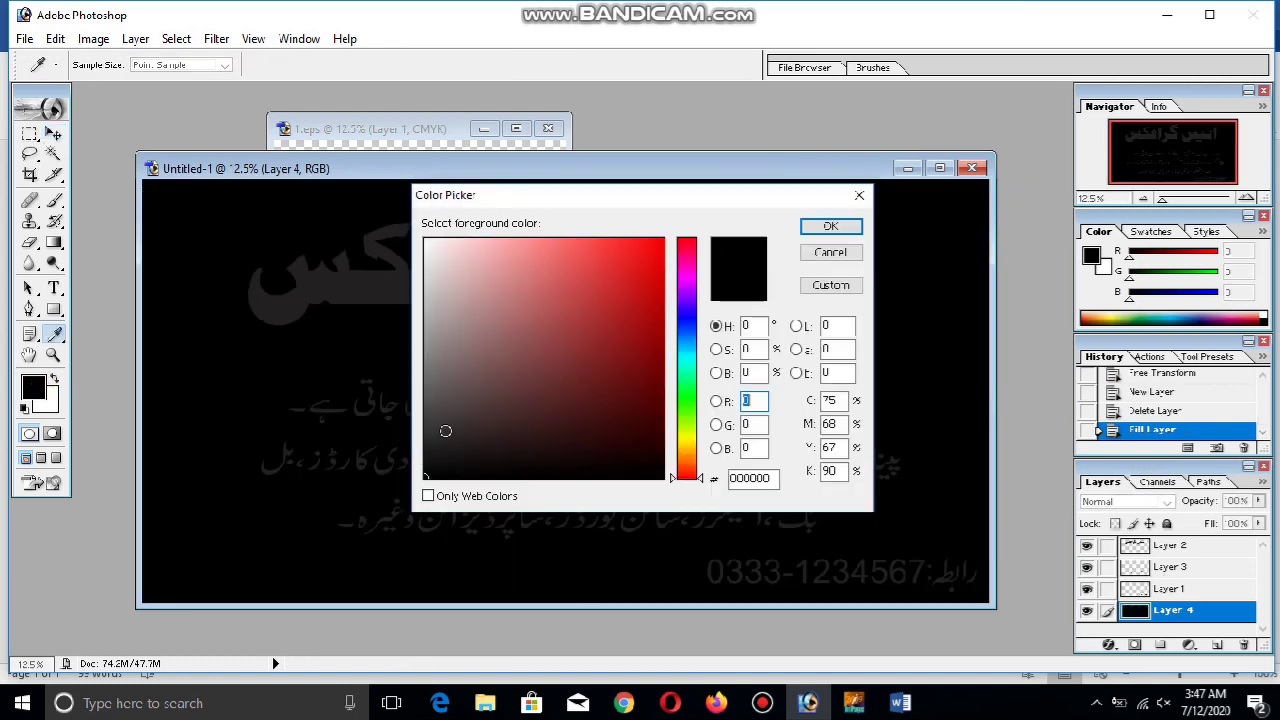
left_click(630, 242)
left_click(830, 226)
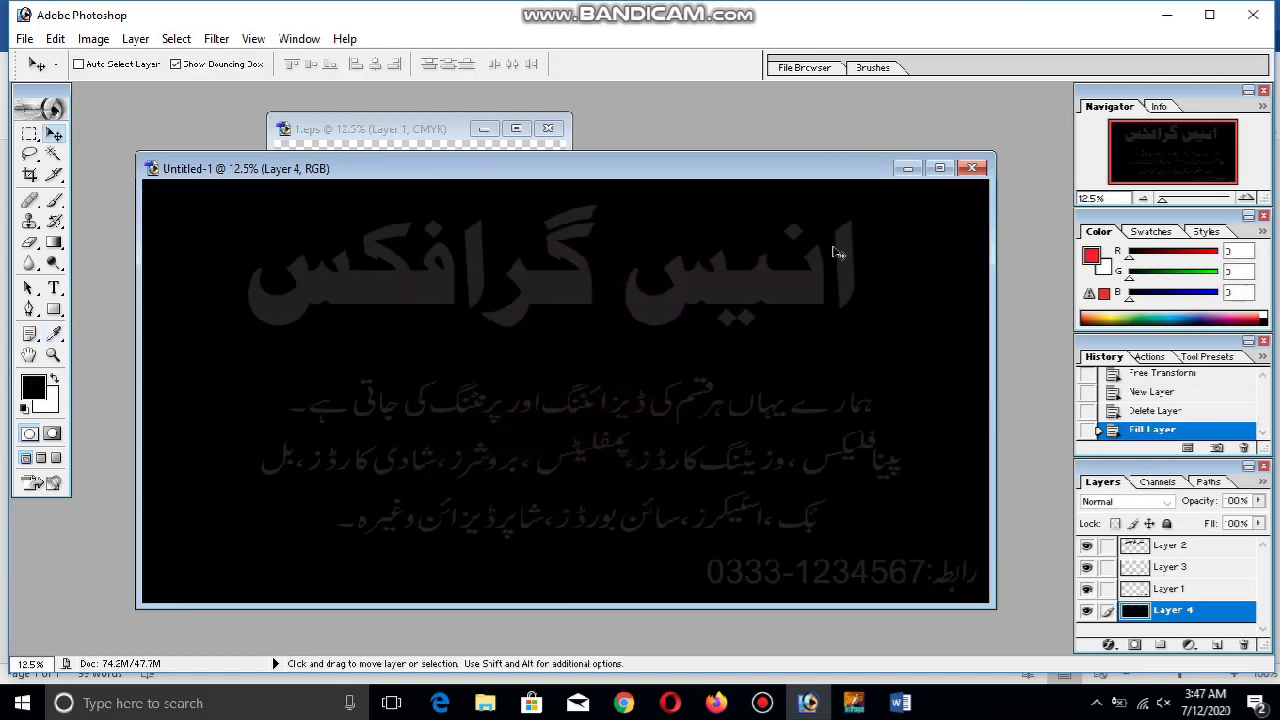
key("alt+BackSpace")
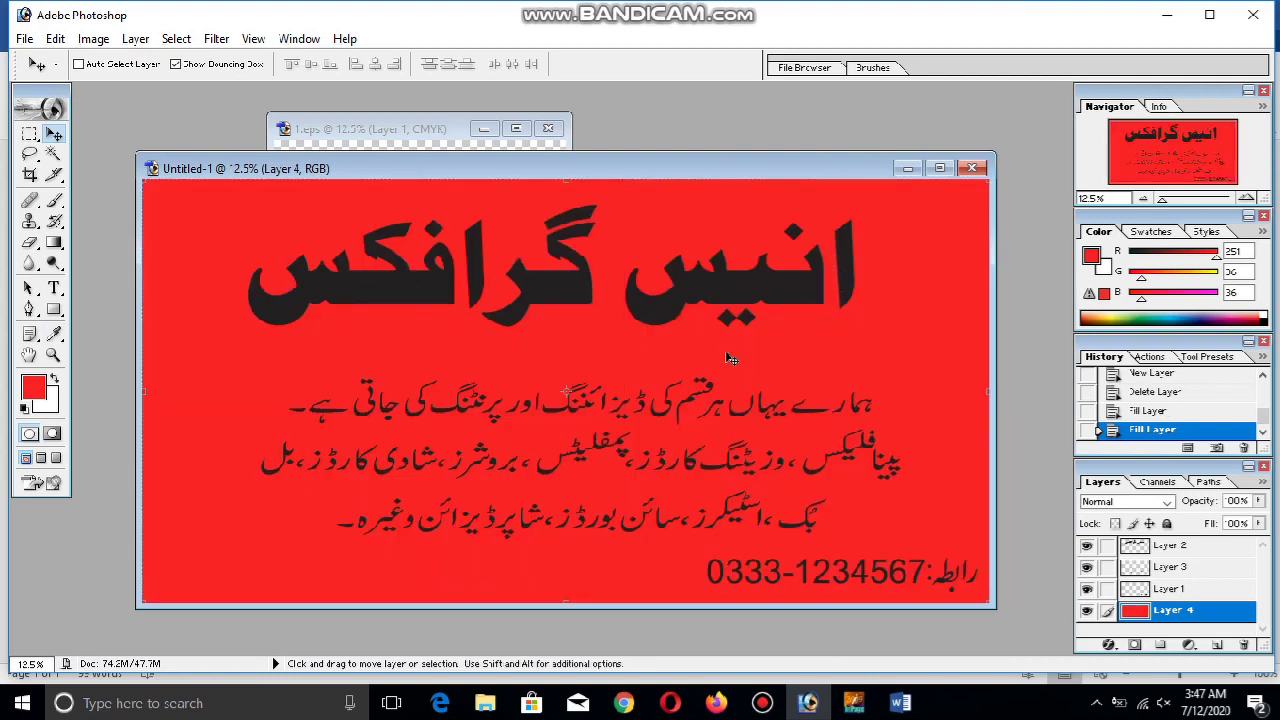
Drag a diagonal orange-to-yellow preset gradient across the new layer
left_click(54, 242)
left_click(148, 64)
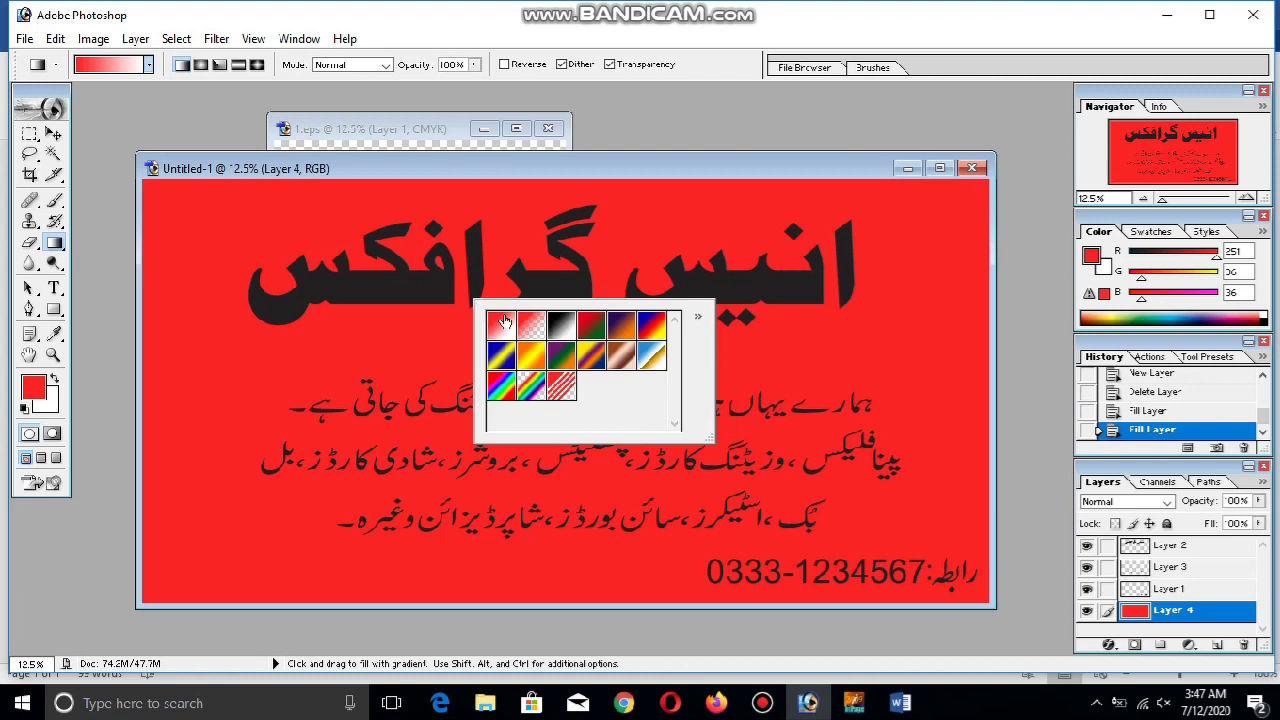
double_click(533, 368)
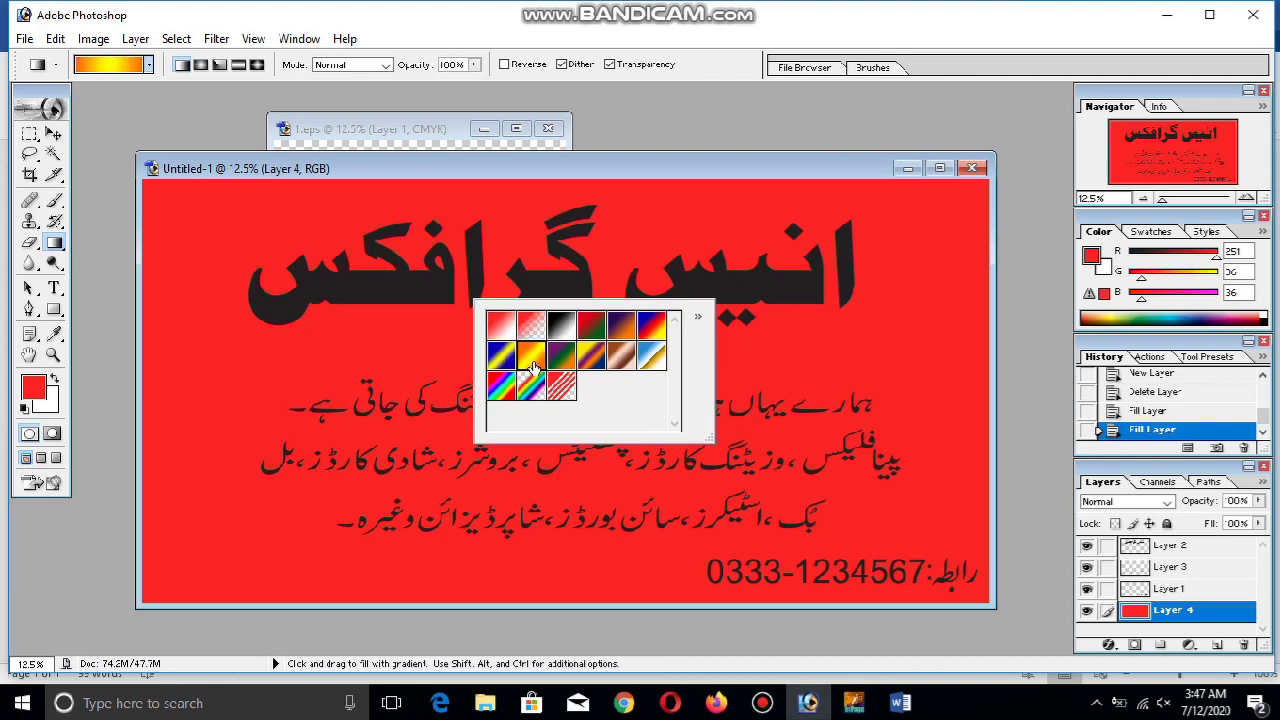
left_click_drag(446, 293, 706, 517)
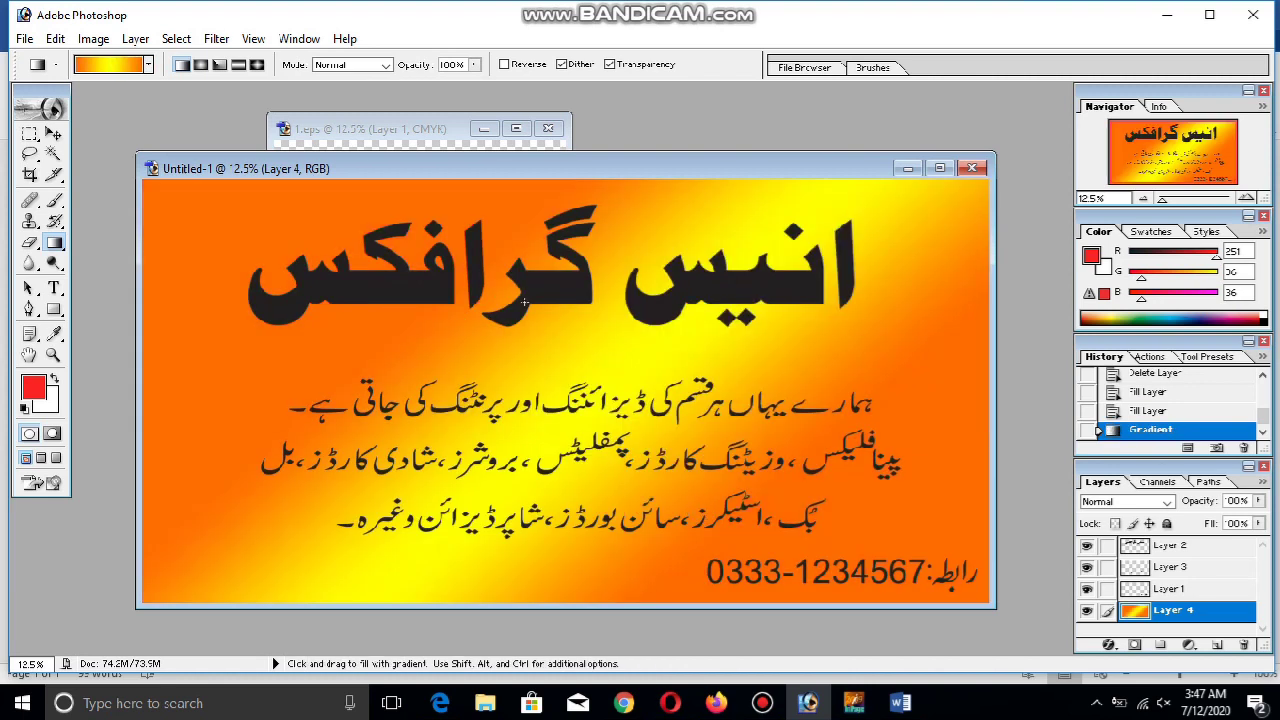
right_click(524, 301)
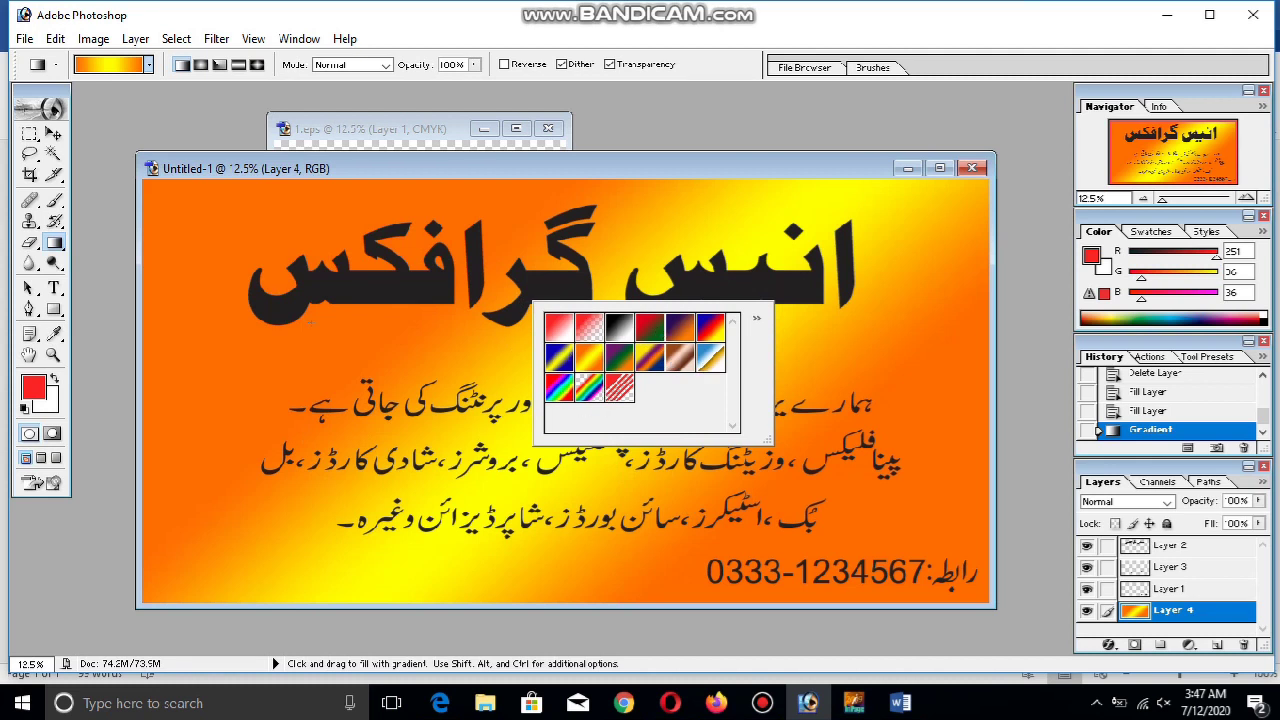
left_click(357, 333)
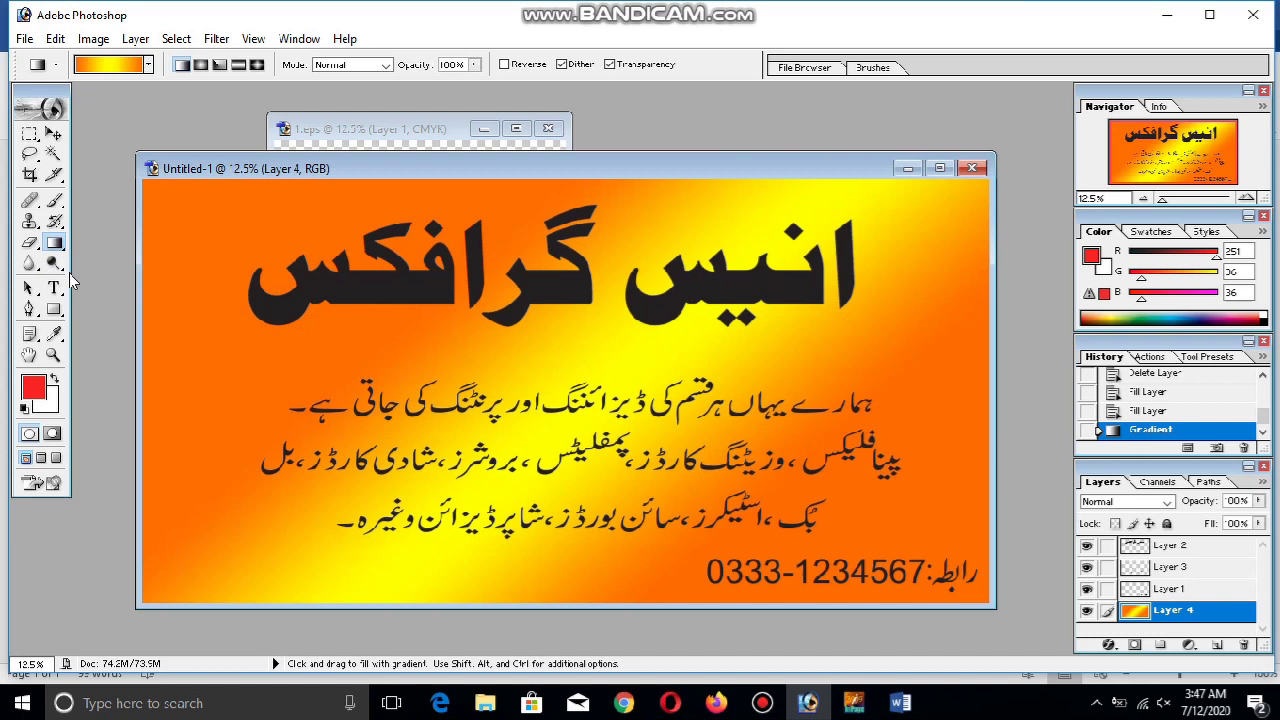
left_click_drag(58, 250, 121, 249)
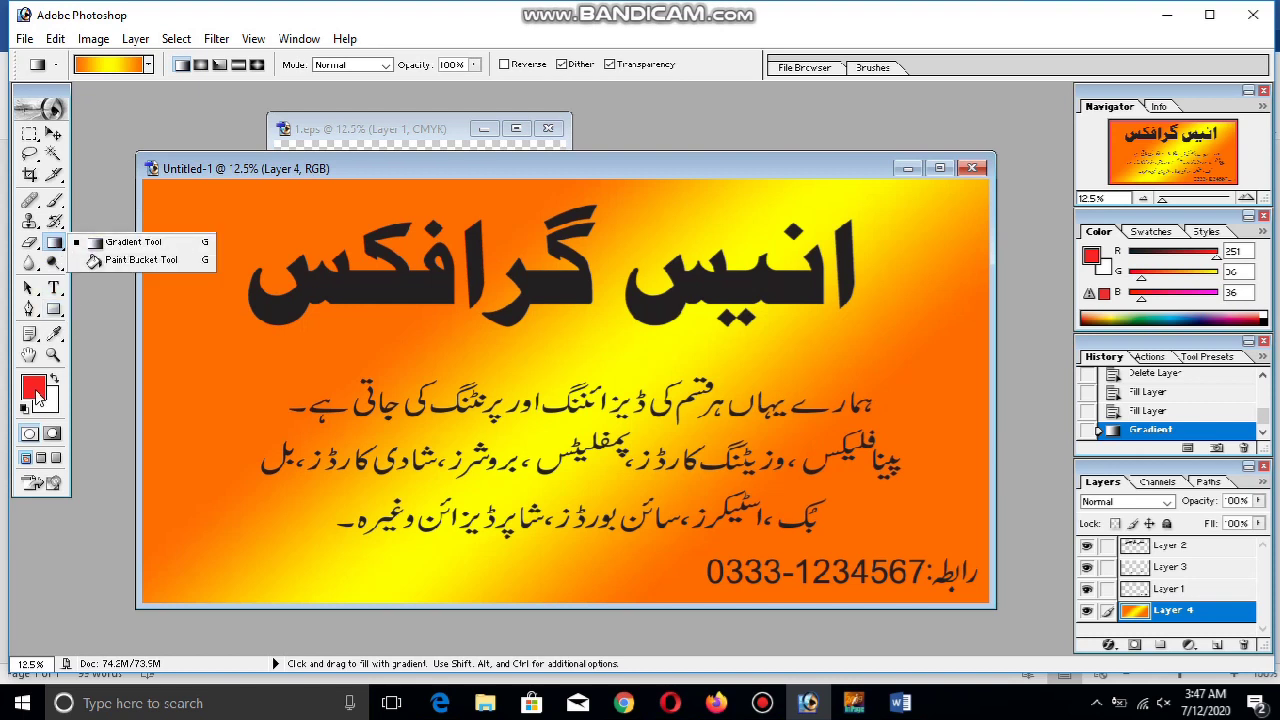
Pick a deep blue foreground (R 7, G 10, B 165) and fill Layer 4 with it
left_click(33, 389)
left_click(686, 322)
left_click_drag(640, 272, 653, 322)
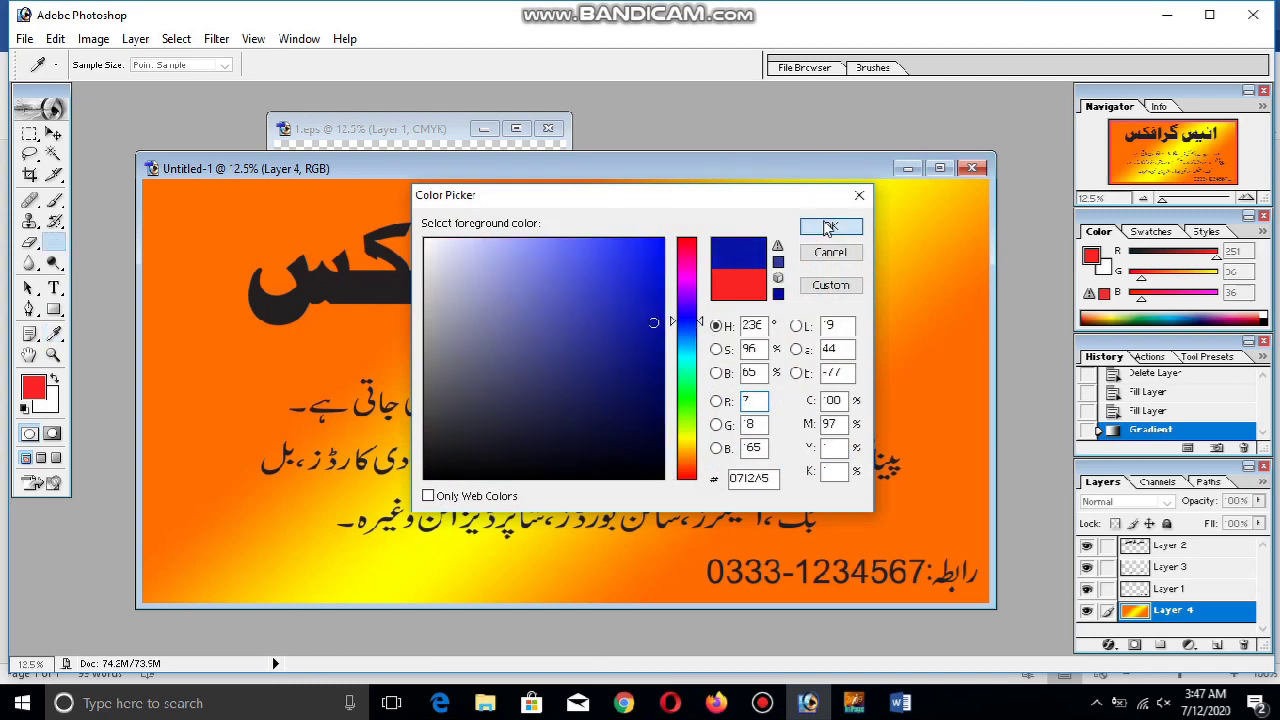
left_click(830, 226)
key("ctrl+BackSpace")
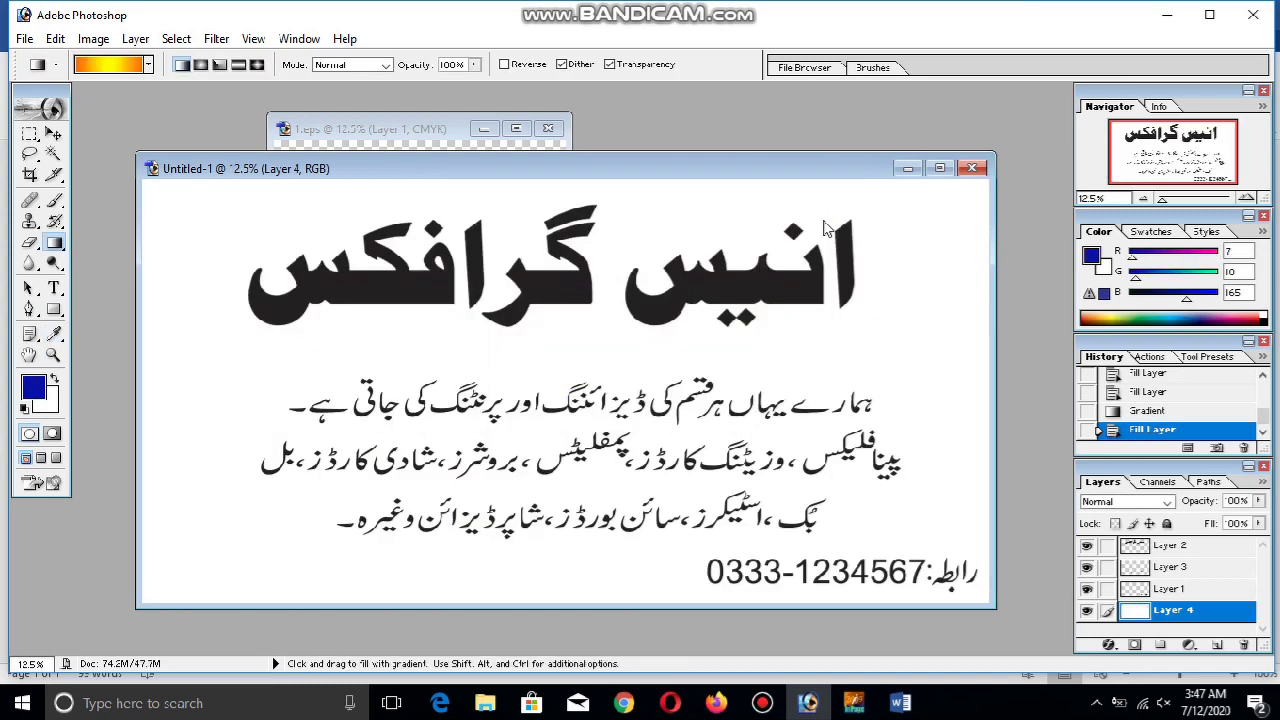
key("alt+BackSpace")
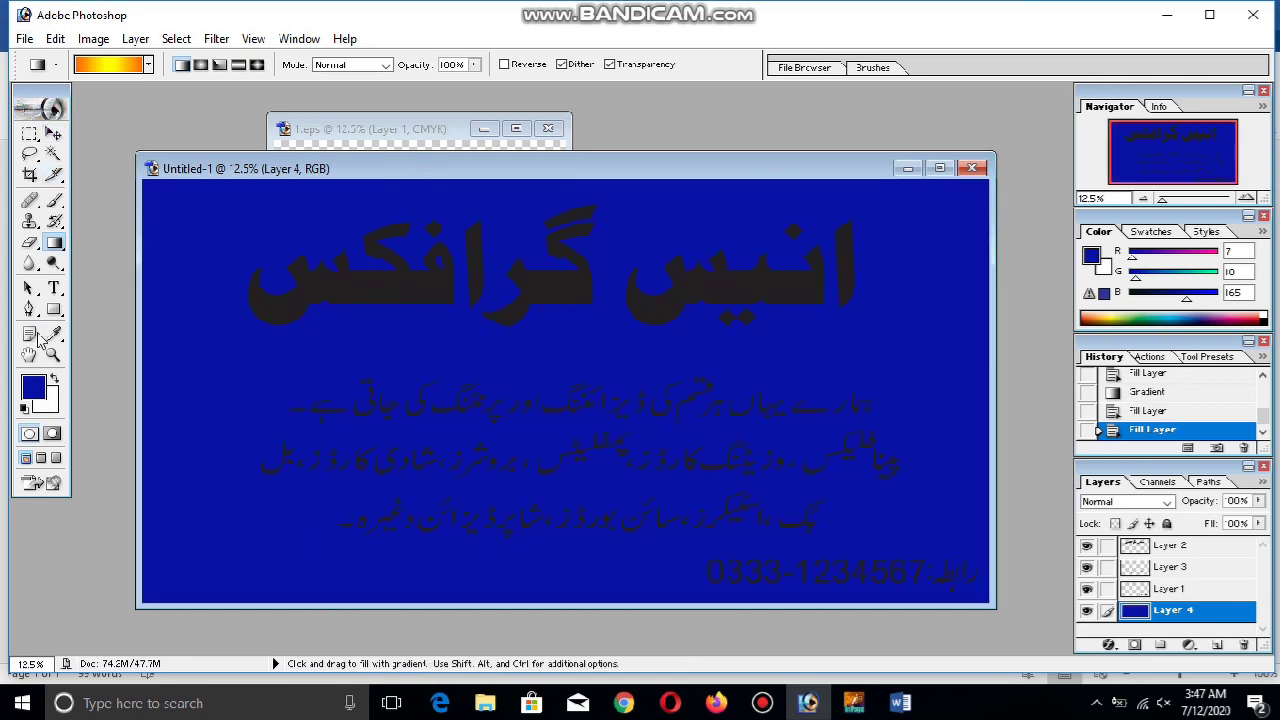
Try a diagonal blue-to-white gradient on Layer 4, then refill it with solid blue
right_click(55, 244)
right_click(360, 318)
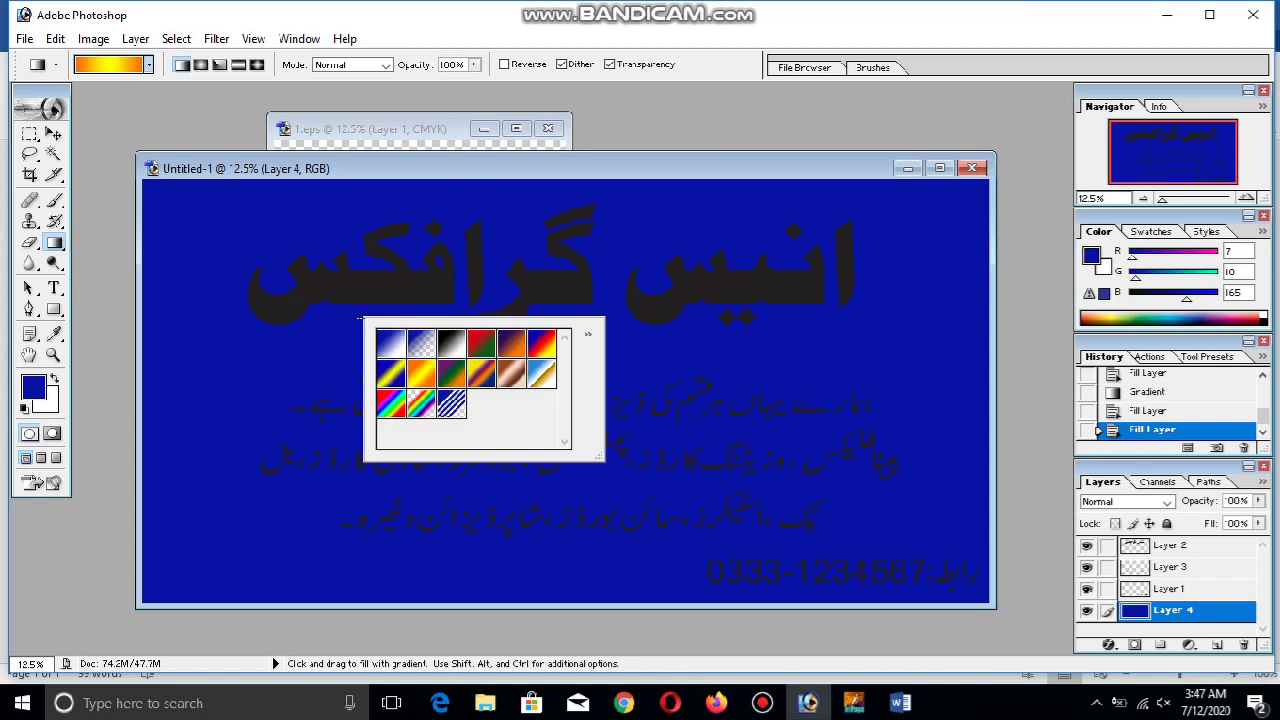
left_click(410, 352)
left_click_drag(661, 492, 851, 563)
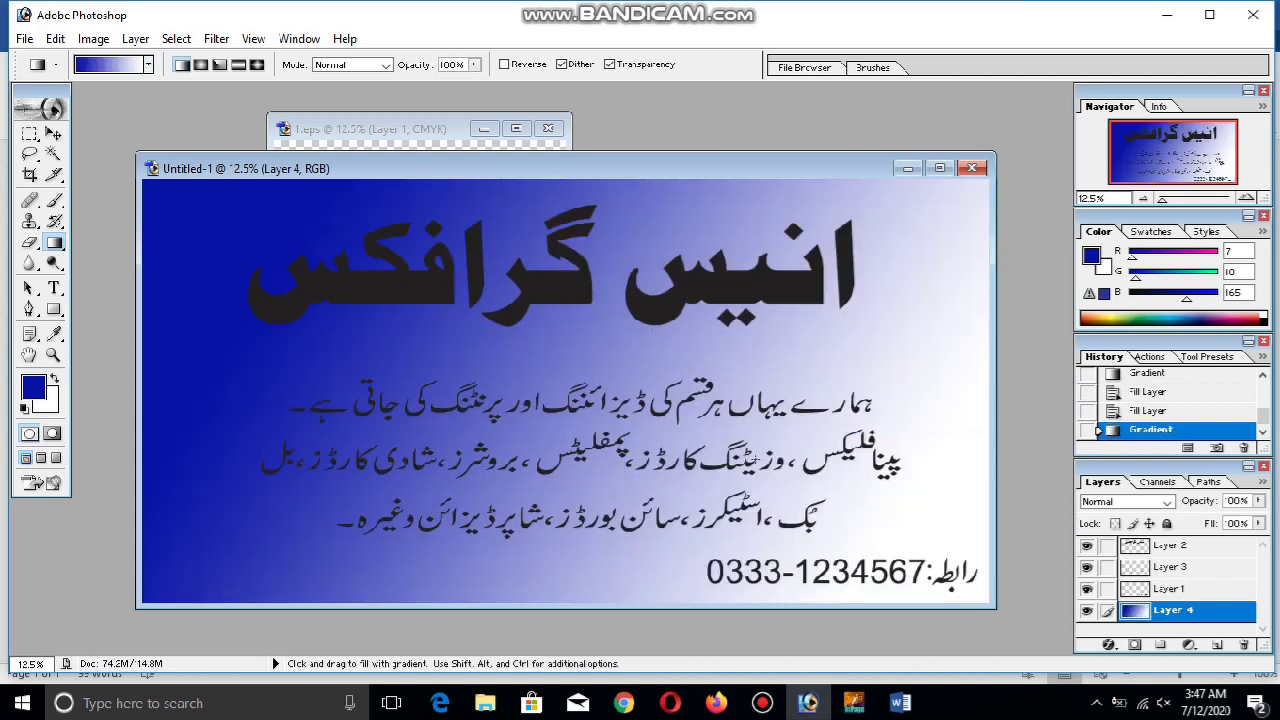
key("alt+BackSpace")
Select the heading's Layer 2 and open its Blending Options
key("m")
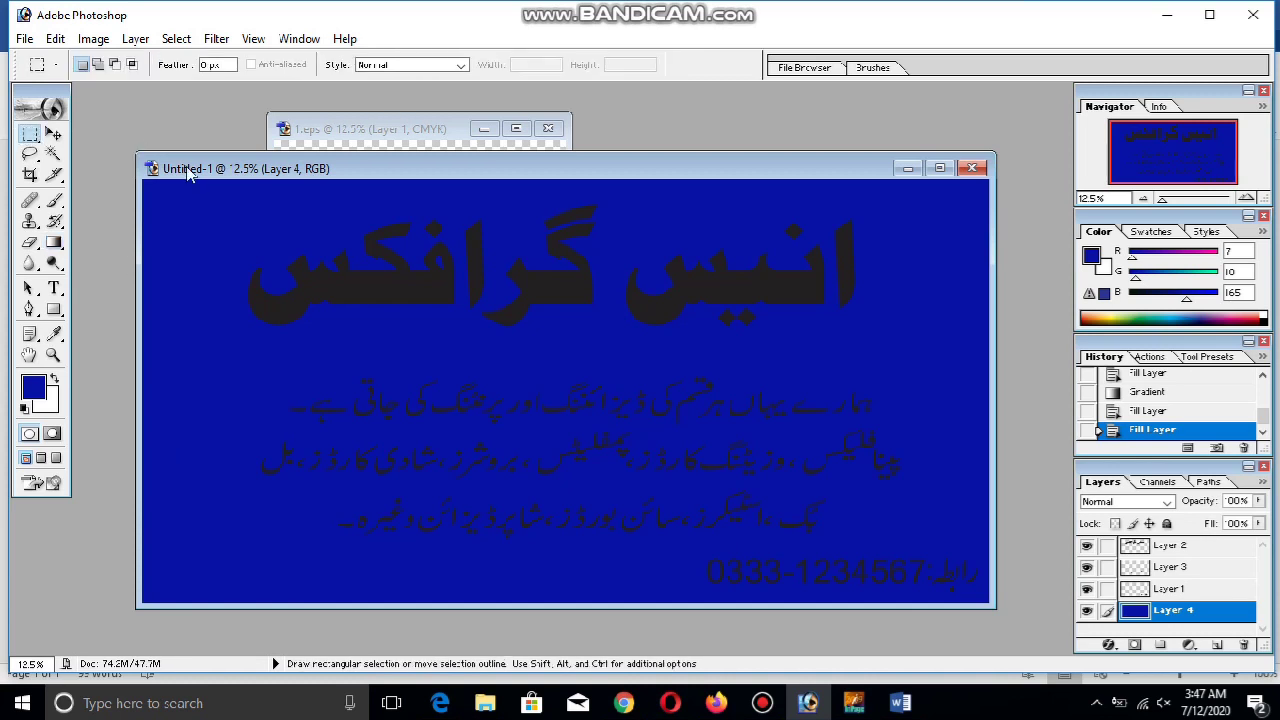
left_click(53, 153)
left_click(53, 133)
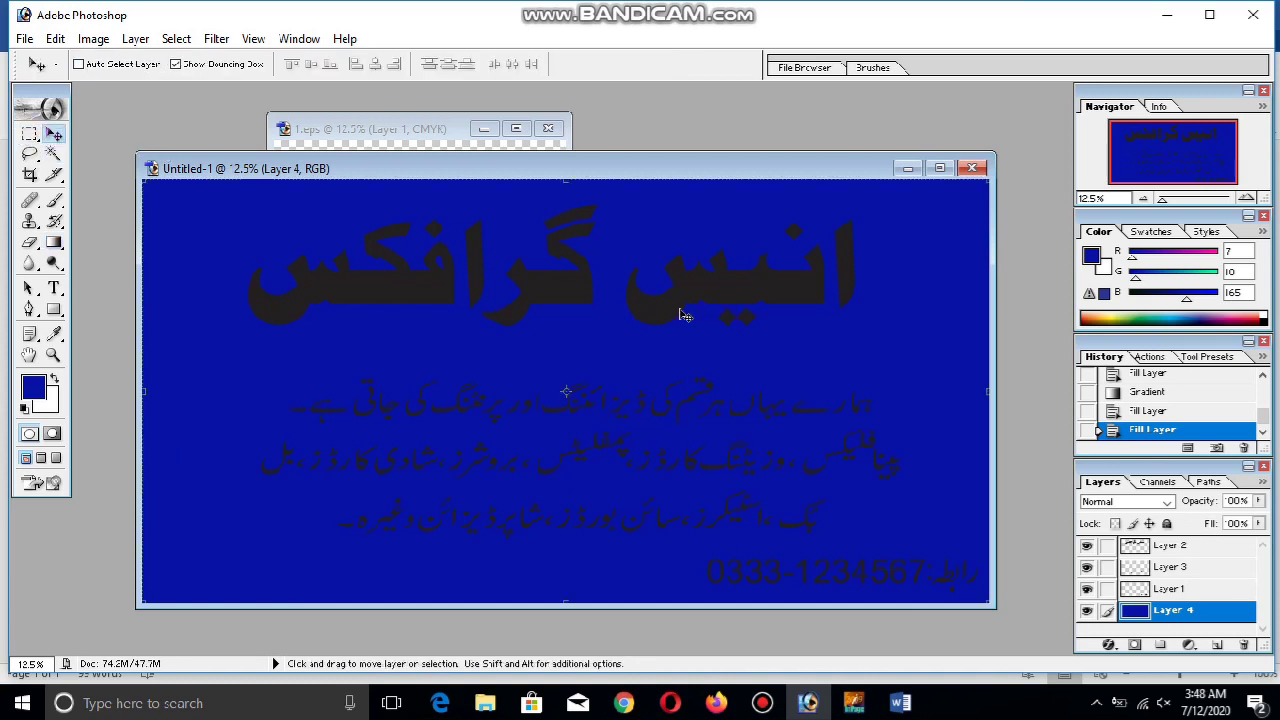
left_click(681, 318, "ctrl")
left_click(761, 706)
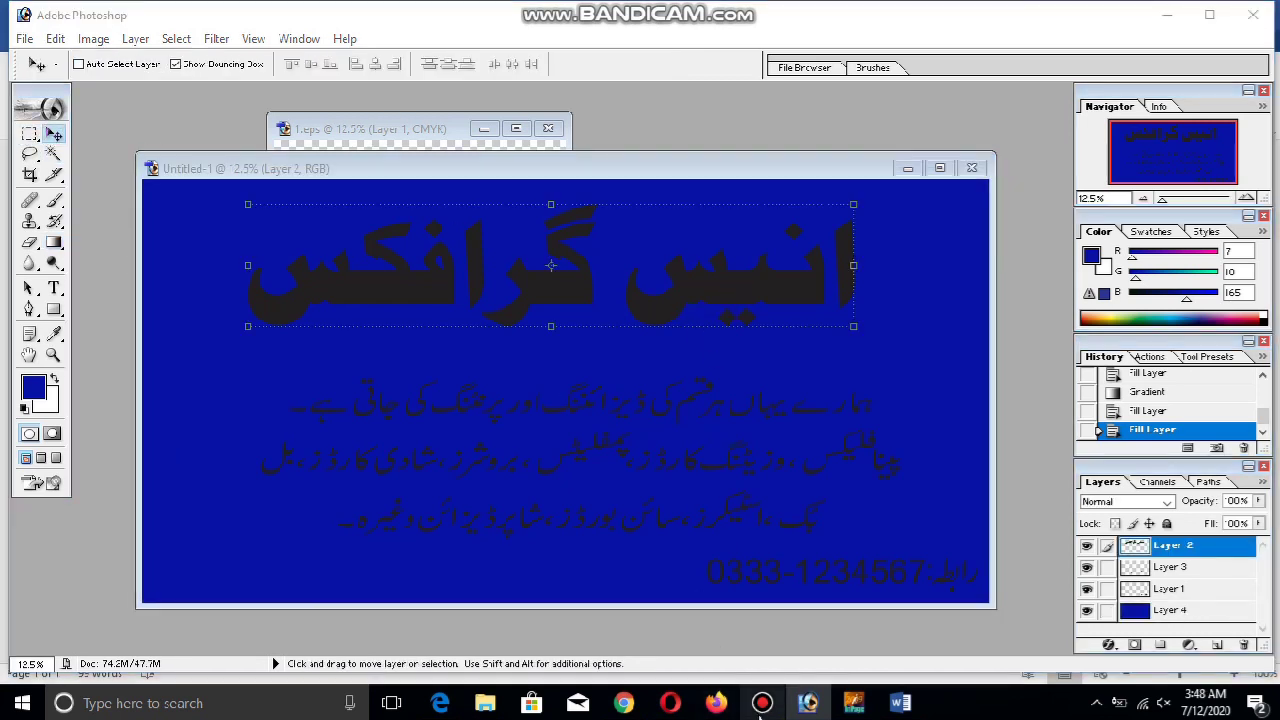
left_click(761, 705)
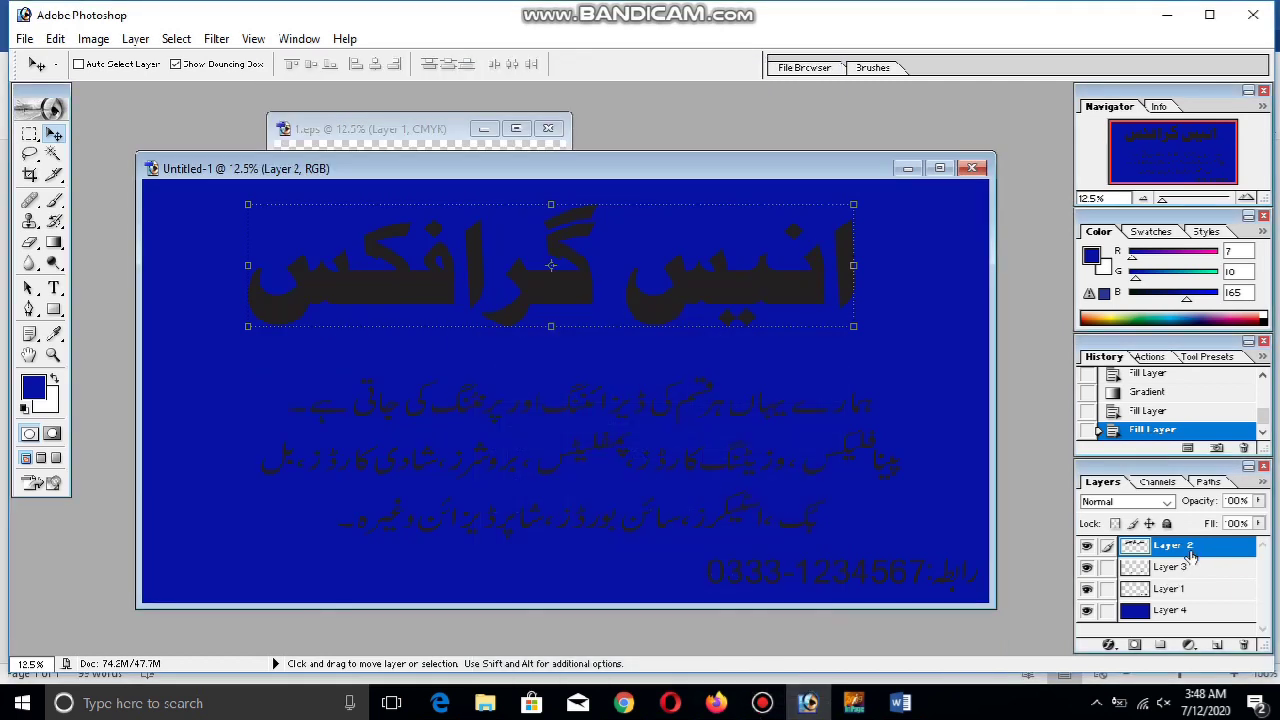
right_click(1190, 556)
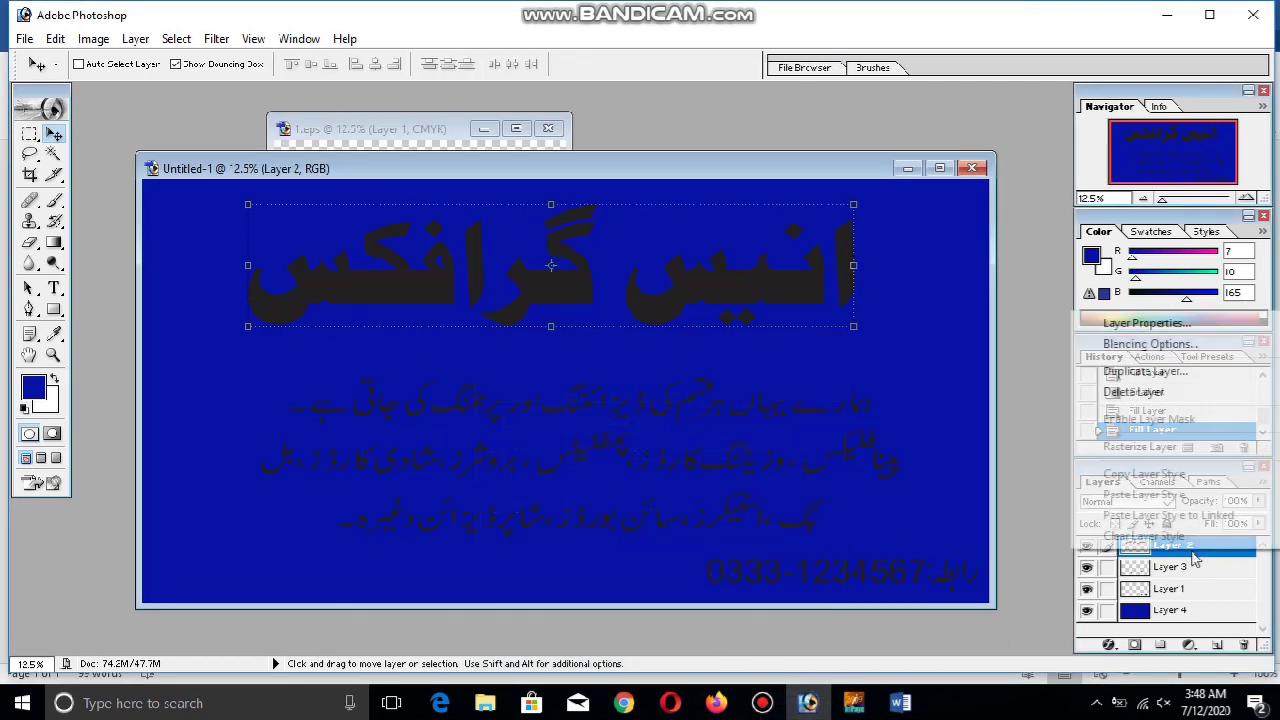
left_click(1148, 344)
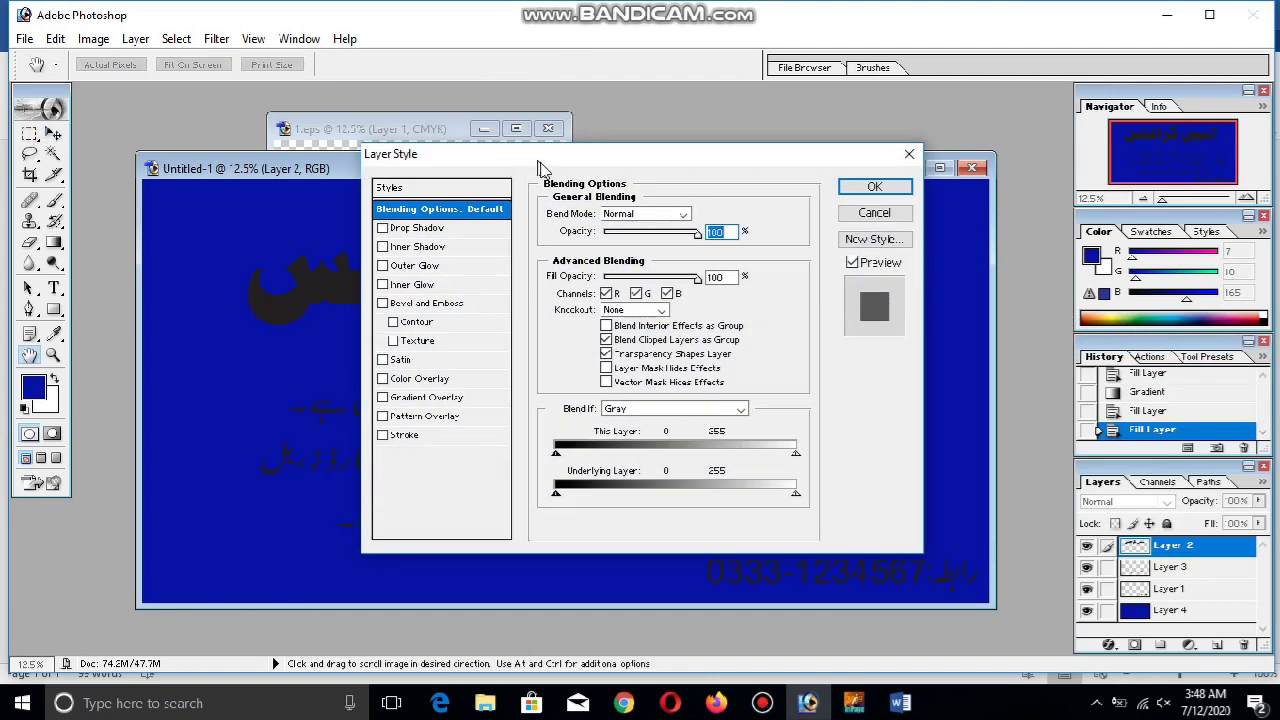
left_click_drag(530, 165, 832, 182)
Add a red Color Overlay and a Normal, 100% opacity, white Outer Glow
left_click(738, 398)
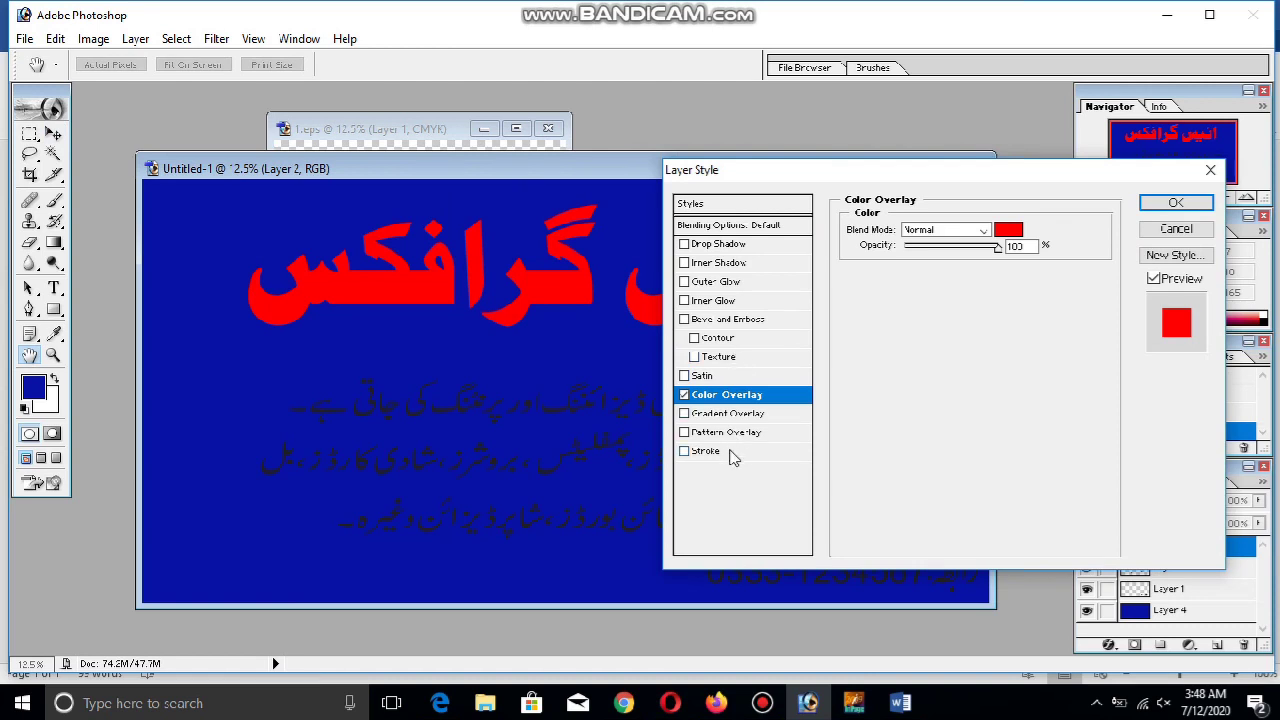
left_click(720, 282)
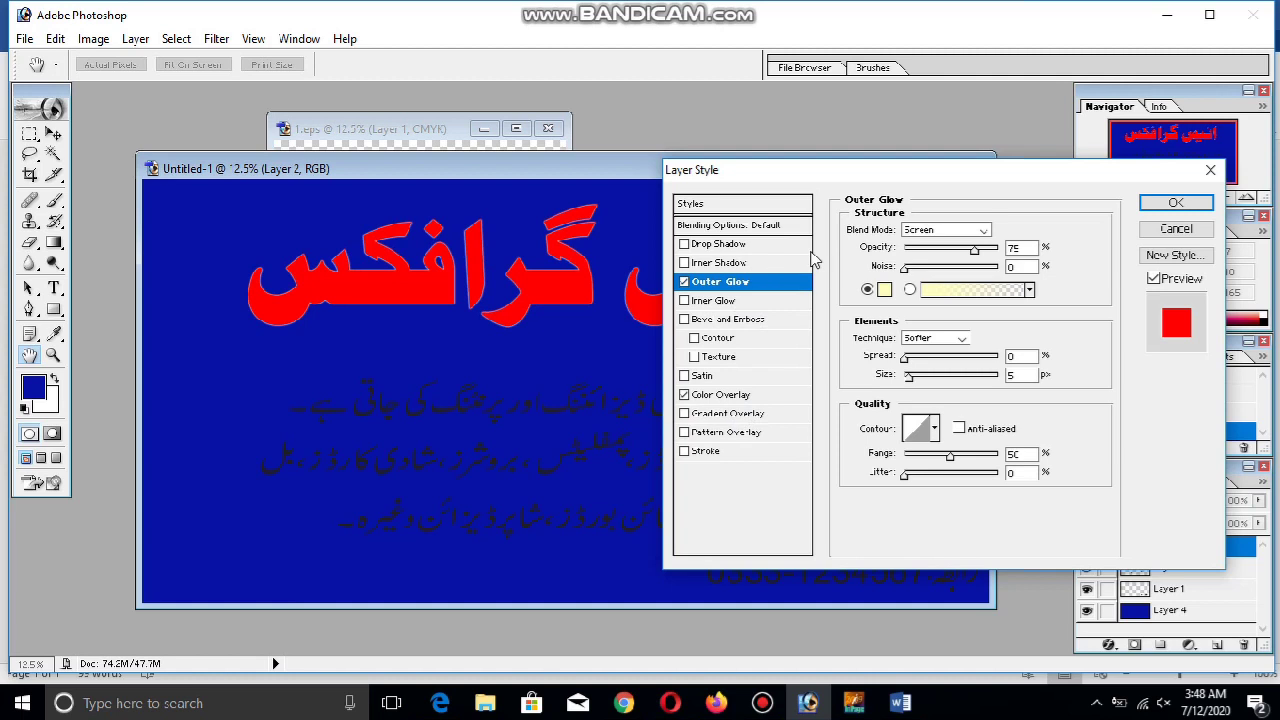
left_click(925, 231)
left_click(945, 247)
left_click_drag(973, 250, 1005, 251)
left_click_drag(906, 358, 966, 378)
left_click(884, 289)
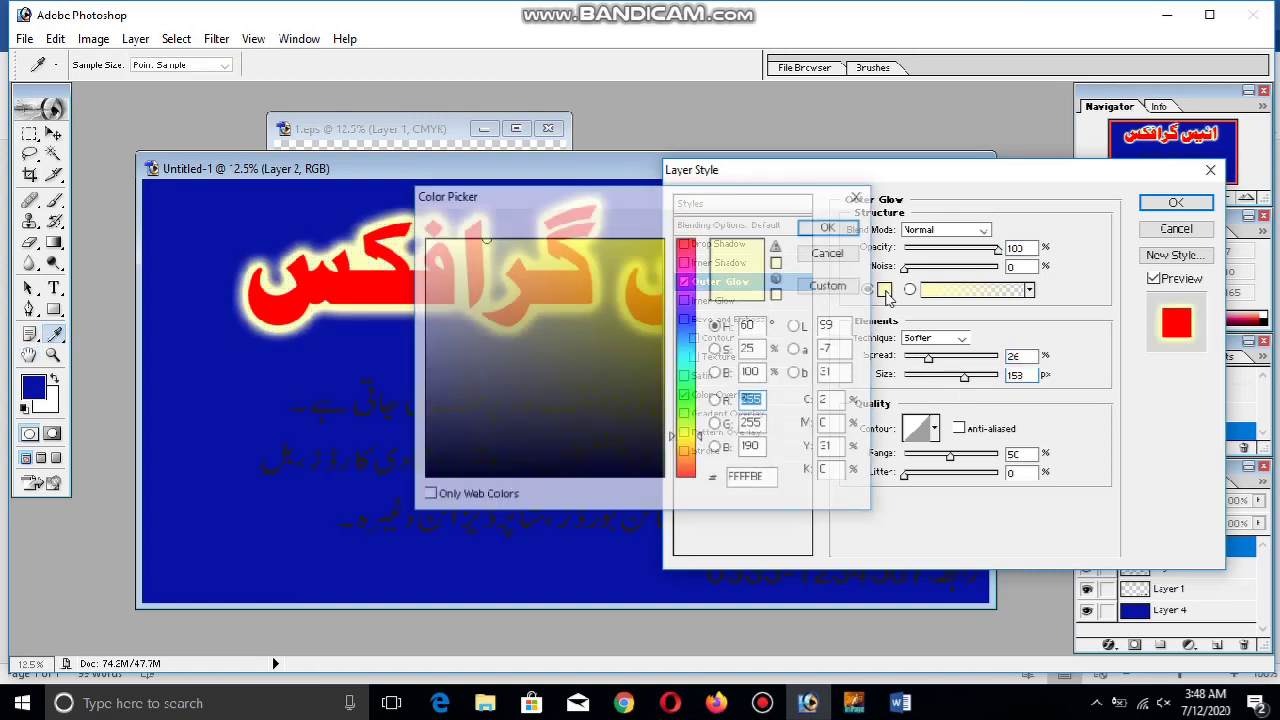
left_click_drag(600, 400, 425, 240)
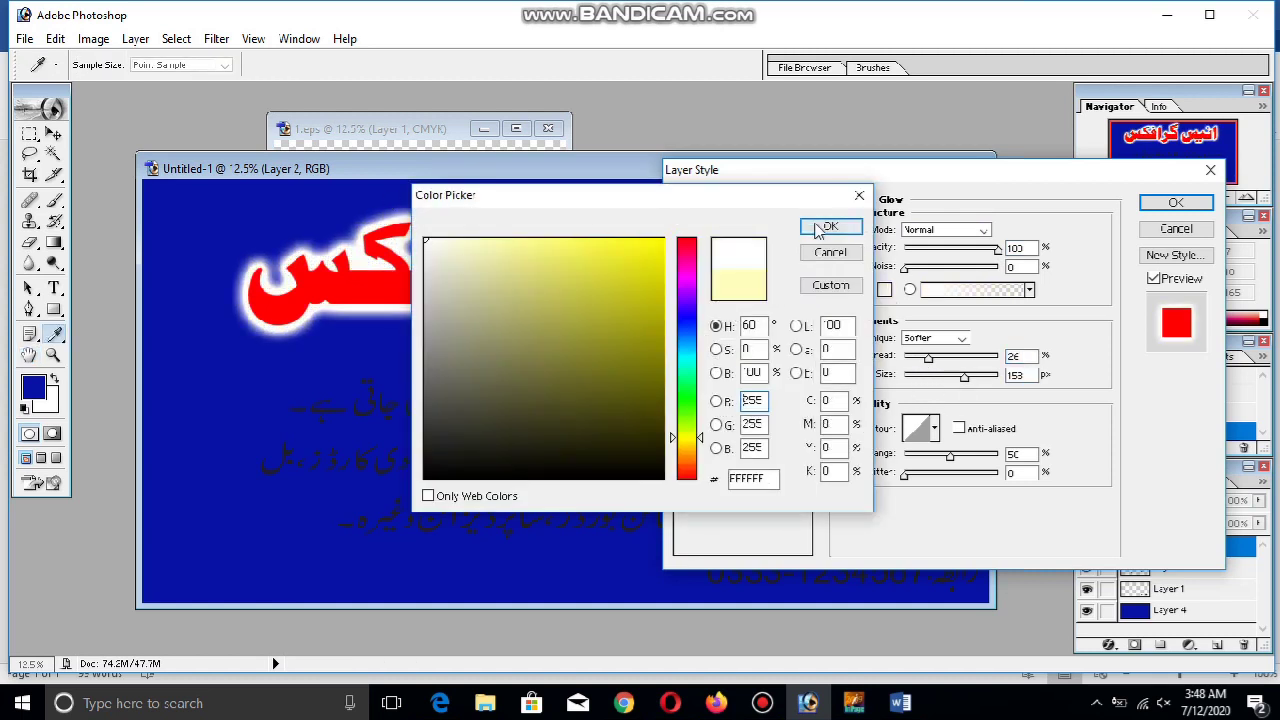
left_click(826, 226)
Tune the outer glow to Spread 40, Size 240 and Range 100
left_click_drag(947, 175, 989, 264)
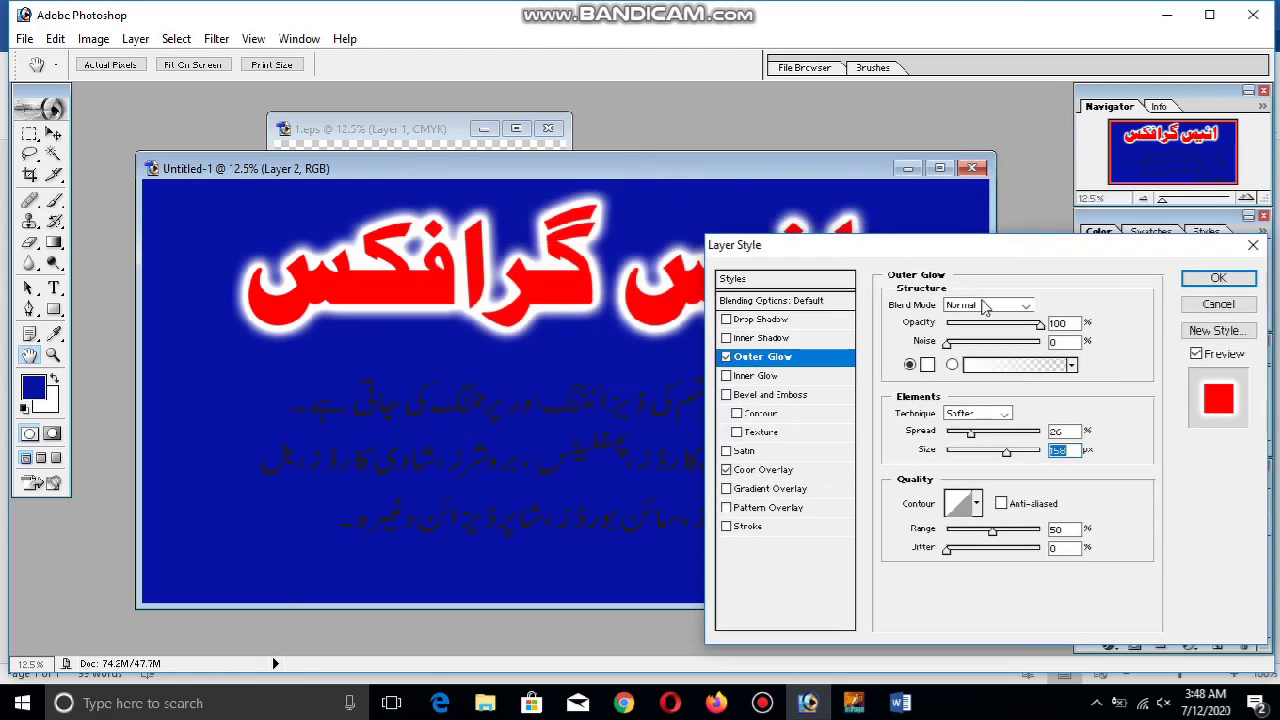
left_click_drag(977, 422, 1001, 456)
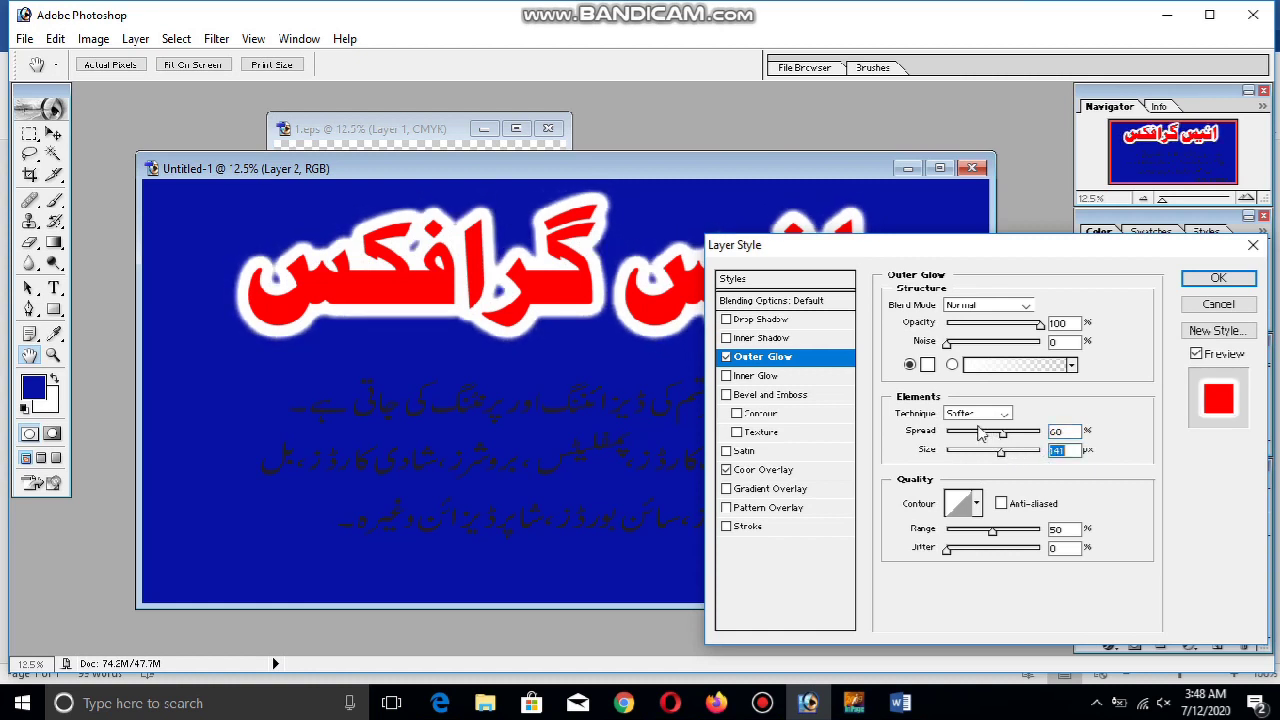
left_click_drag(988, 326, 1045, 327)
left_click_drag(991, 531, 1042, 531)
left_click(1019, 433)
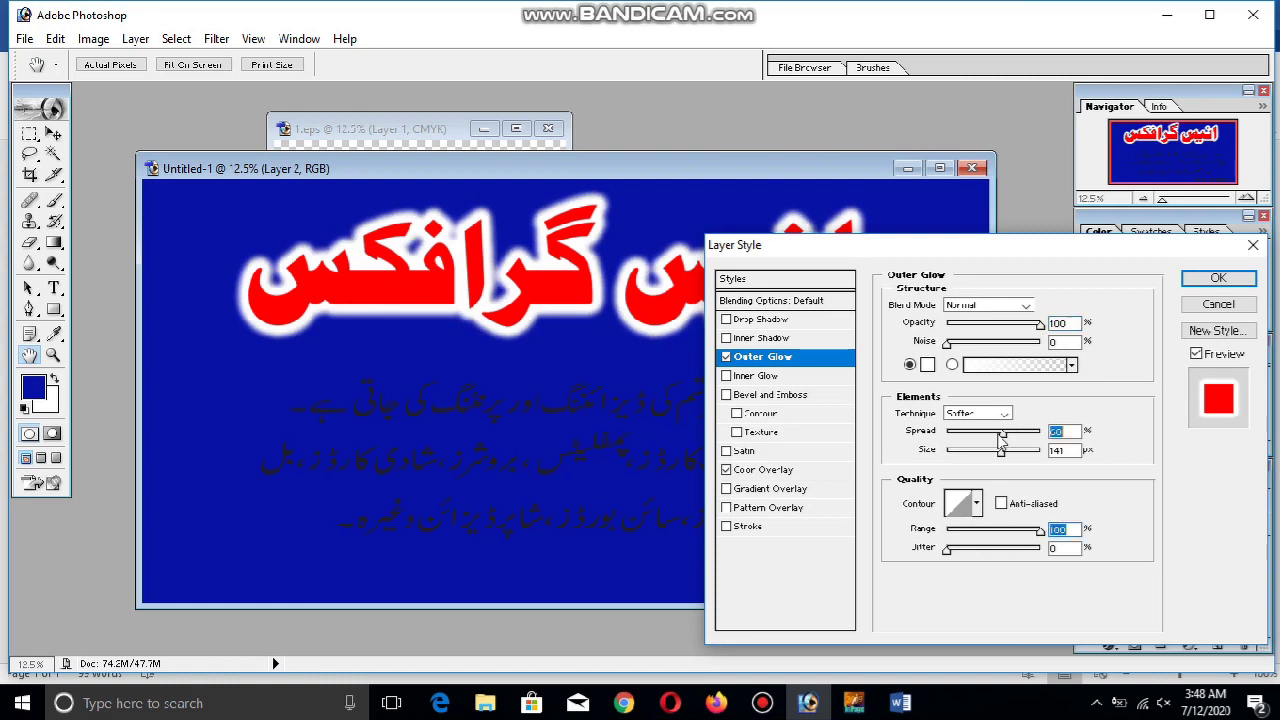
left_click_drag(1020, 438, 991, 437)
left_click(1005, 437)
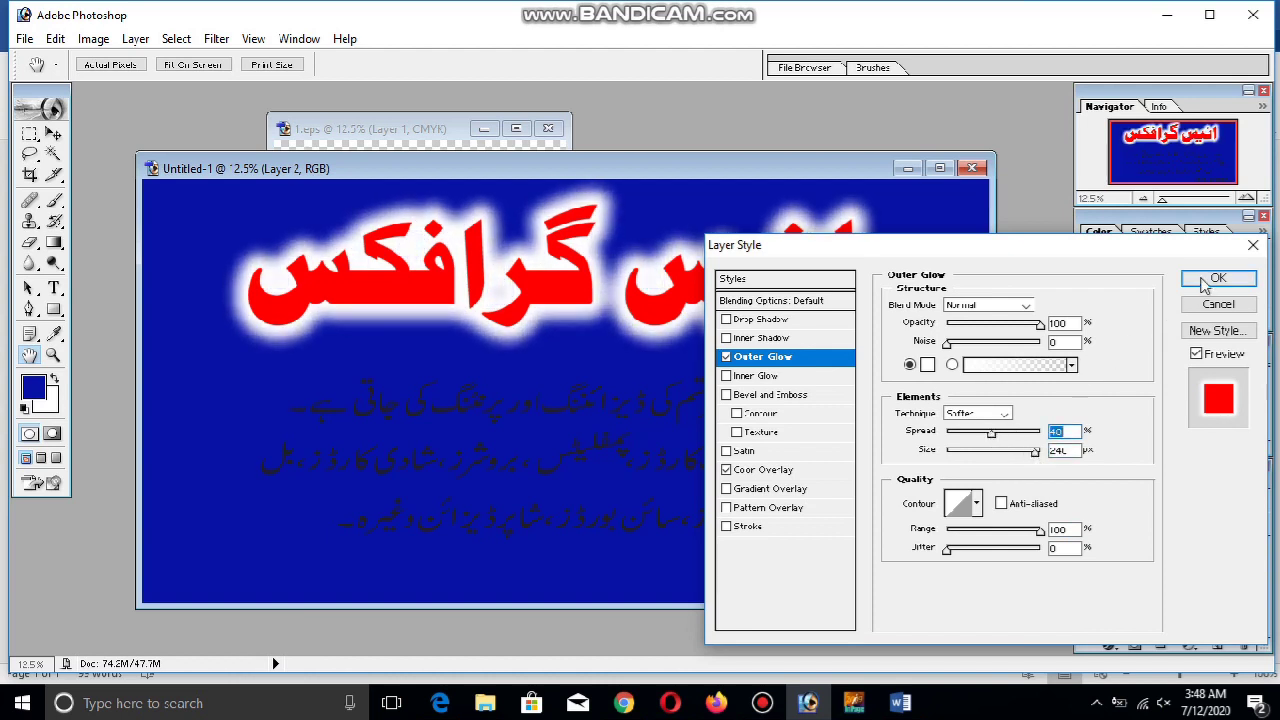
Add Bevel and Emboss at 1000% depth with Smooth technique, apply the style, select Layer 3
left_click(748, 396)
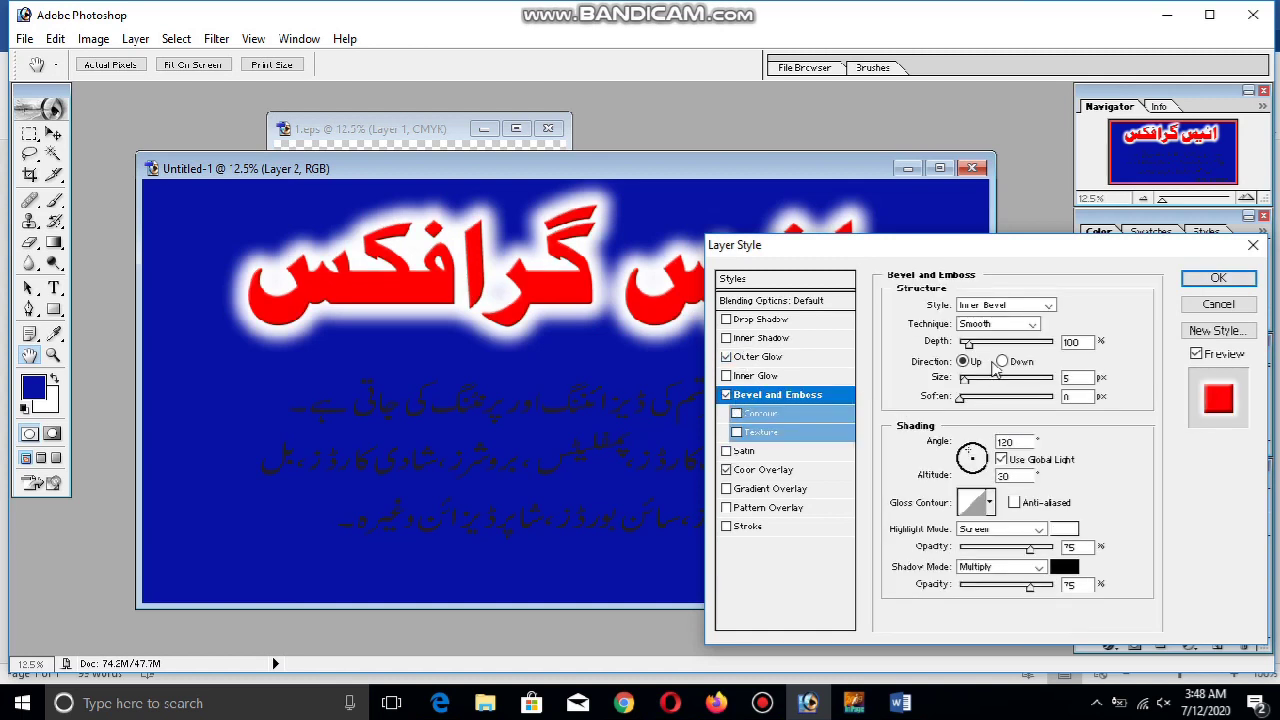
left_click_drag(968, 343, 1230, 330)
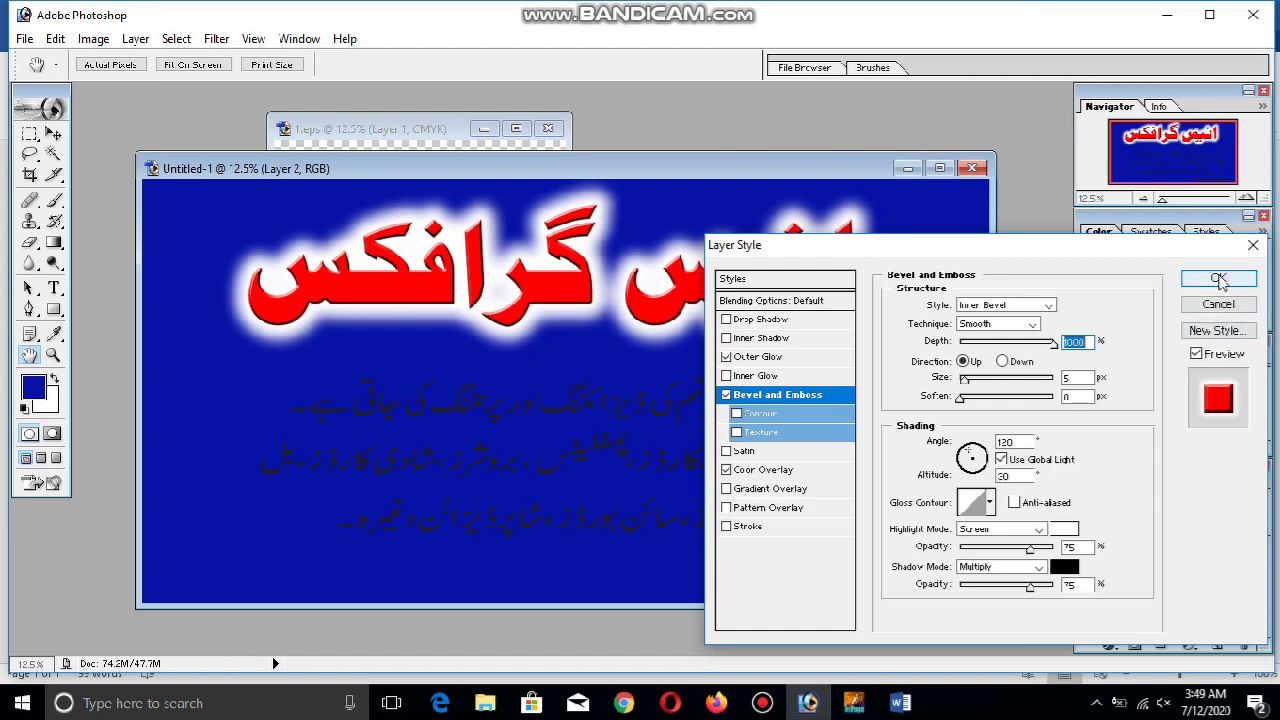
left_click(1032, 323)
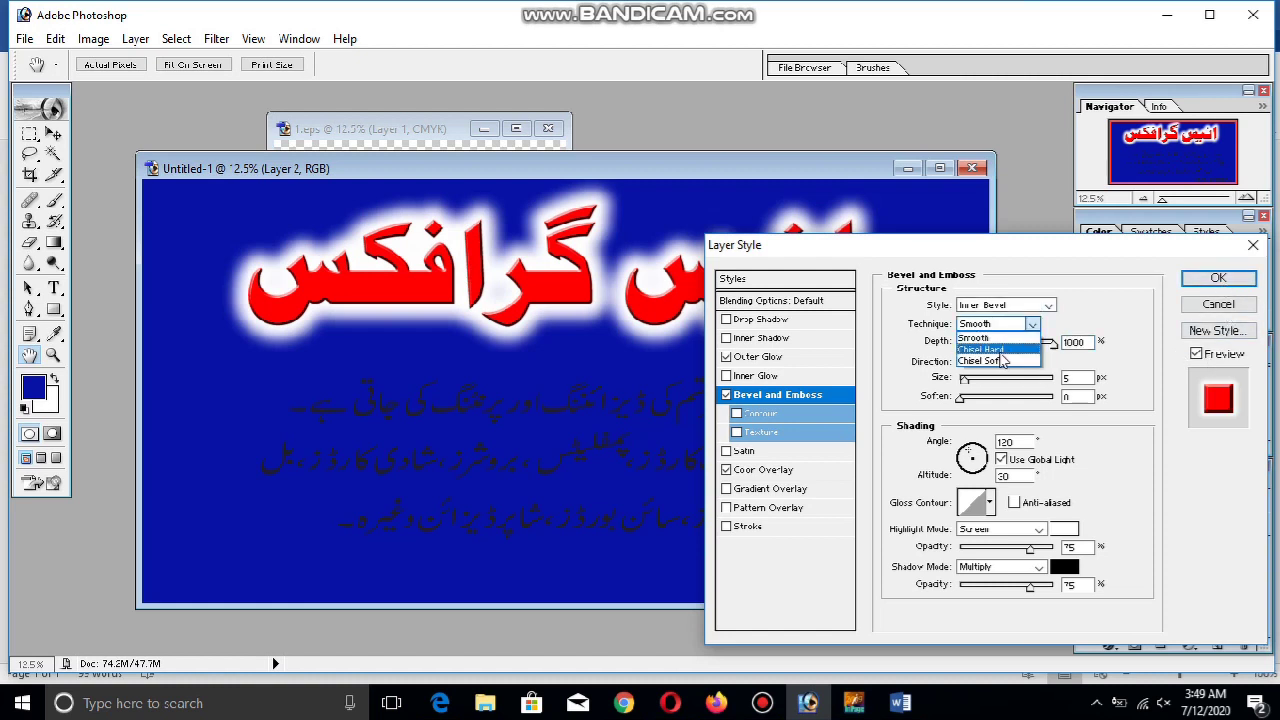
left_click(1001, 349)
left_click(1000, 323)
left_click(1000, 337)
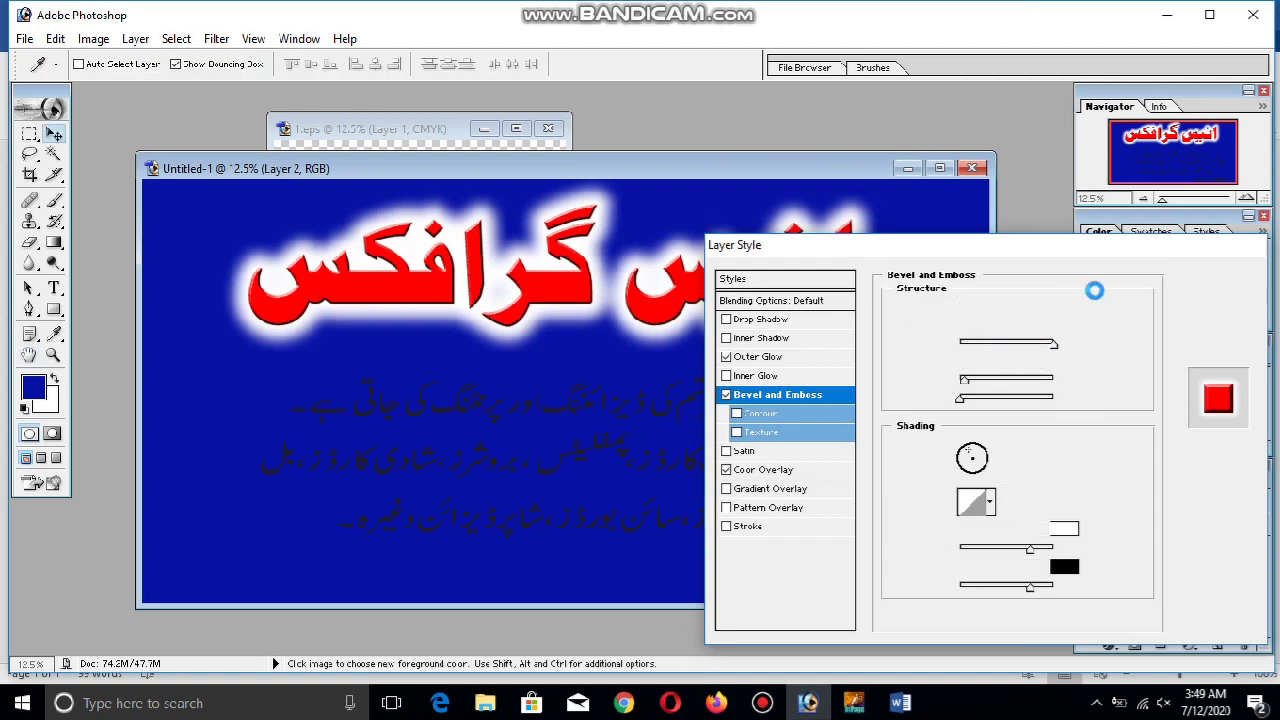
left_click(1205, 281)
left_click(816, 420, "ctrl")
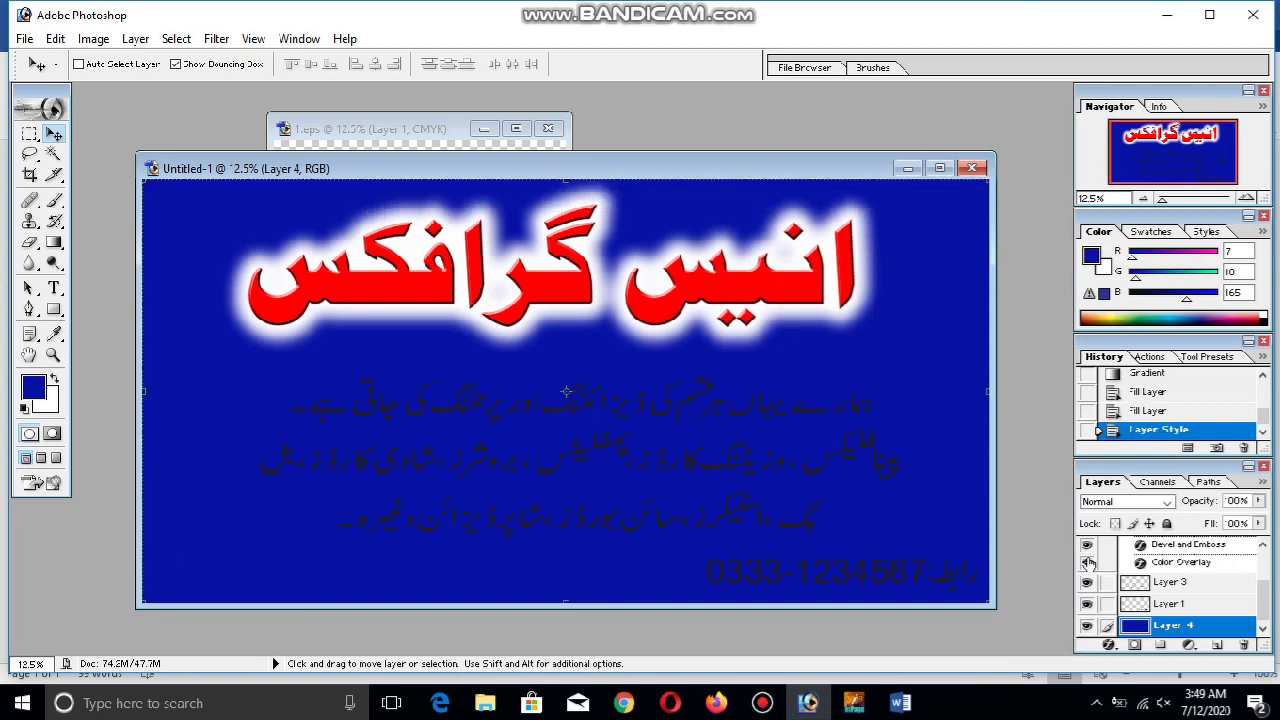
left_click(1166, 604)
Open Layer Style for the body text and give it a colour overlay, white then green 1ADC00
left_click(1170, 584)
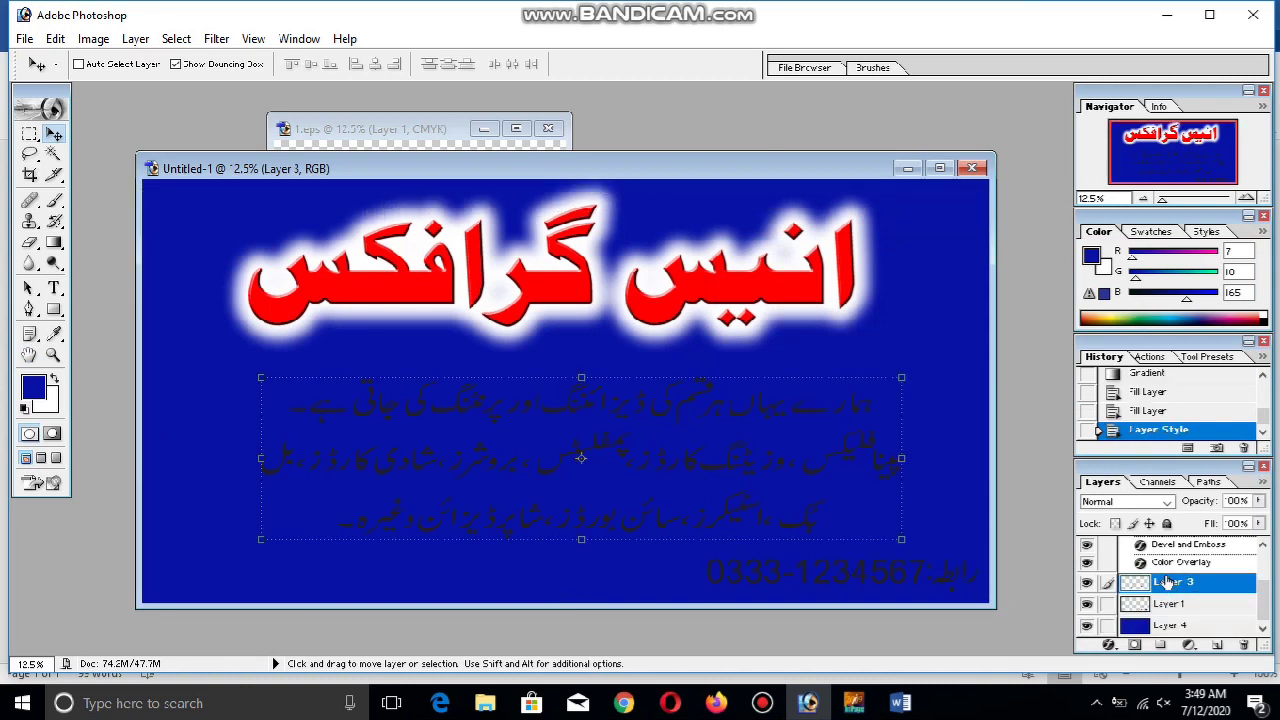
right_click(1168, 583)
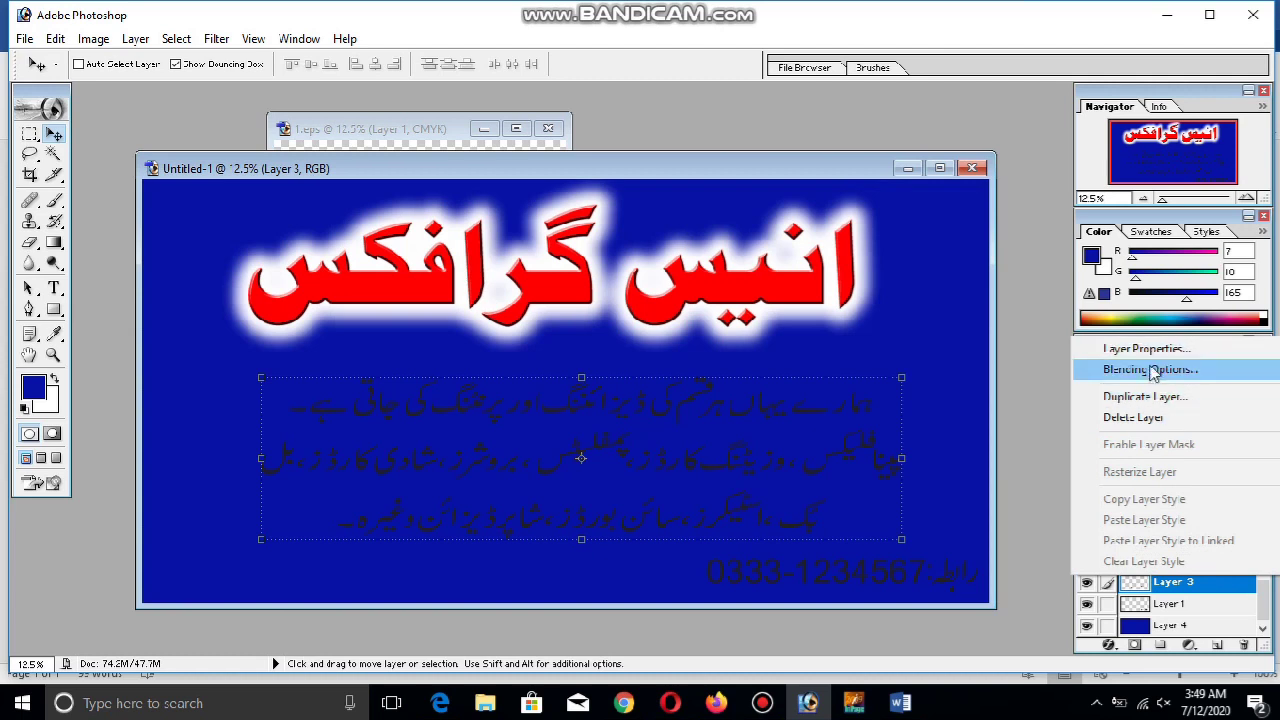
left_click(1150, 370)
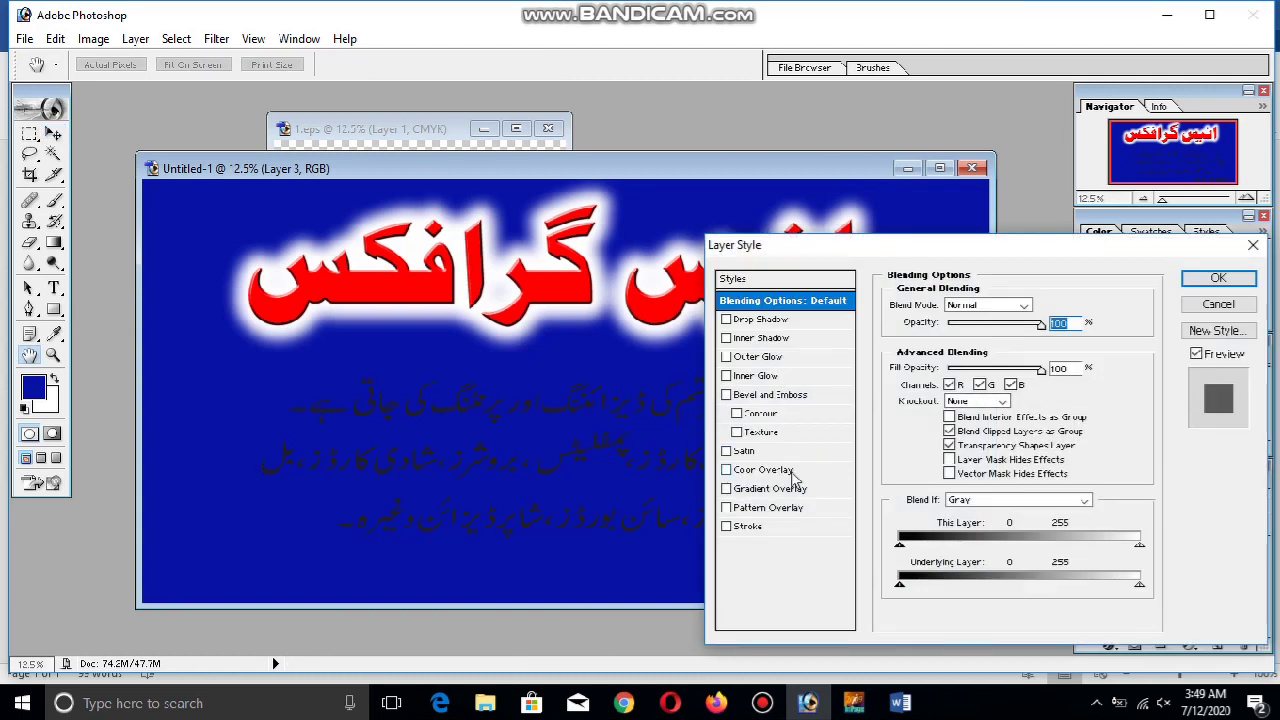
left_click(792, 472)
left_click(1048, 305)
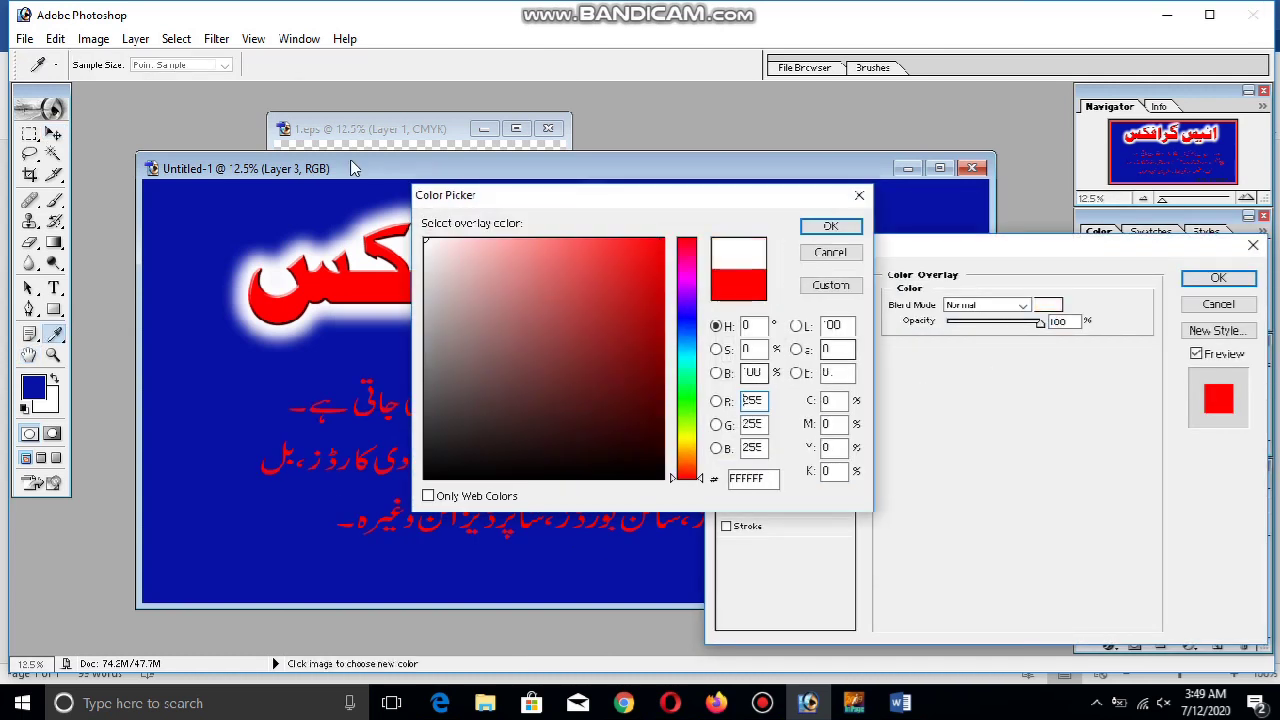
left_click(830, 226)
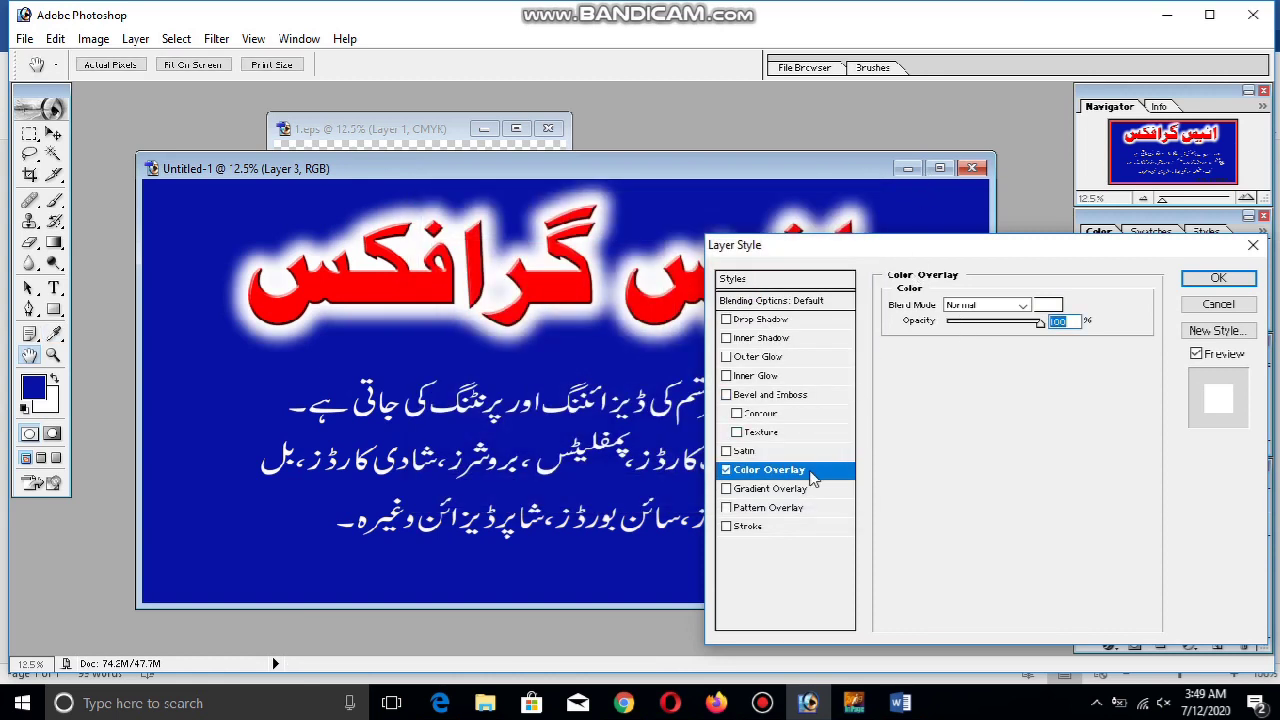
left_click(1052, 305)
left_click_drag(686, 318, 686, 400)
left_click(643, 357)
left_click_drag(643, 357, 683, 280)
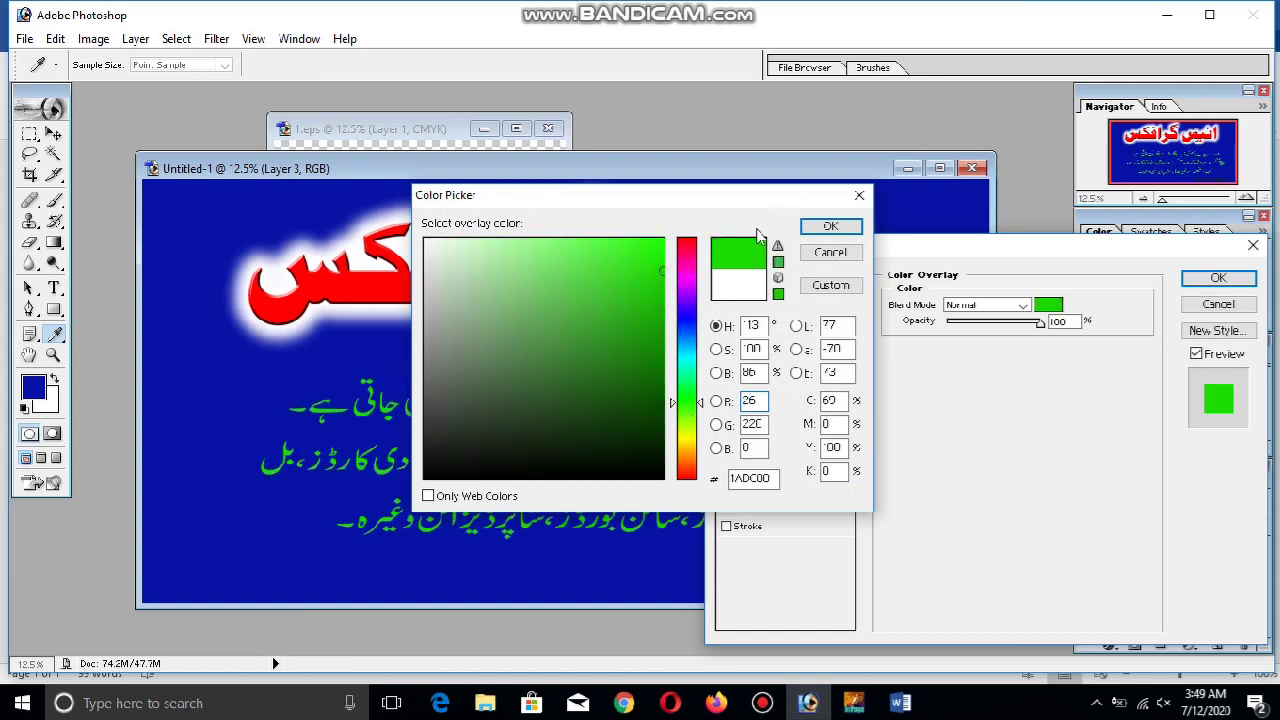
left_click(830, 227)
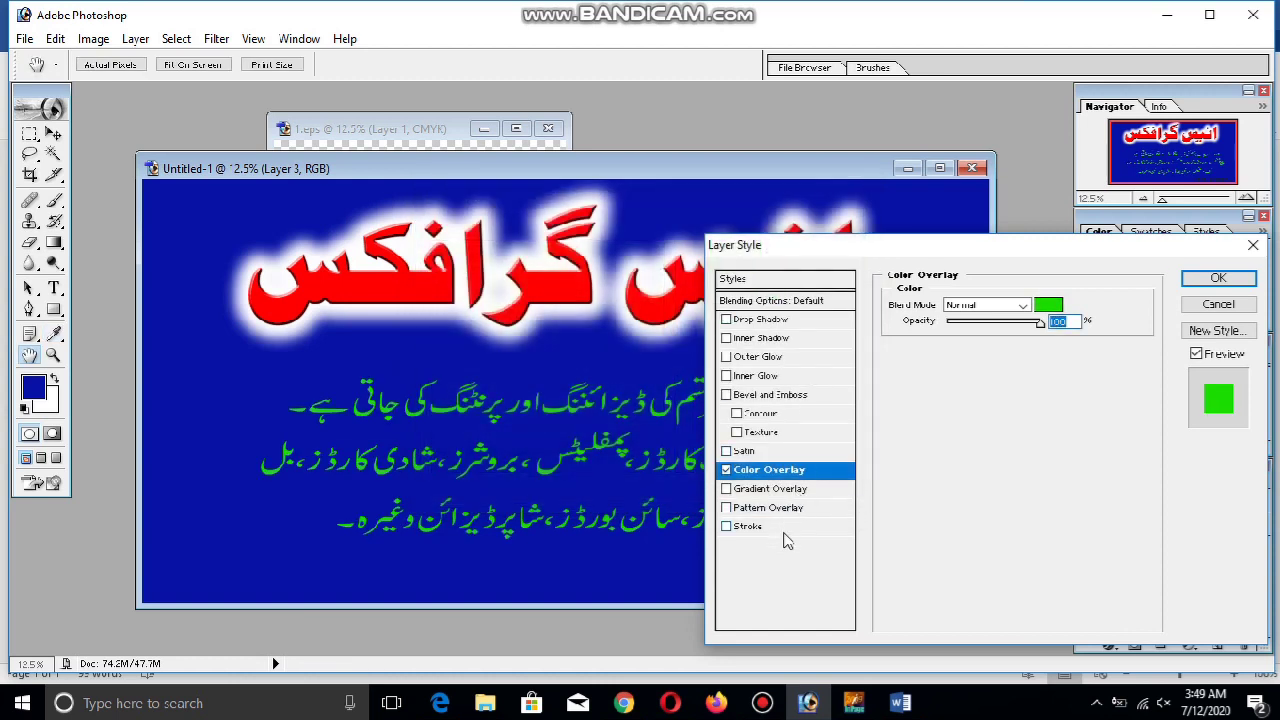
Add a thick white stroke of about 43 px around the body text
left_click(770, 527)
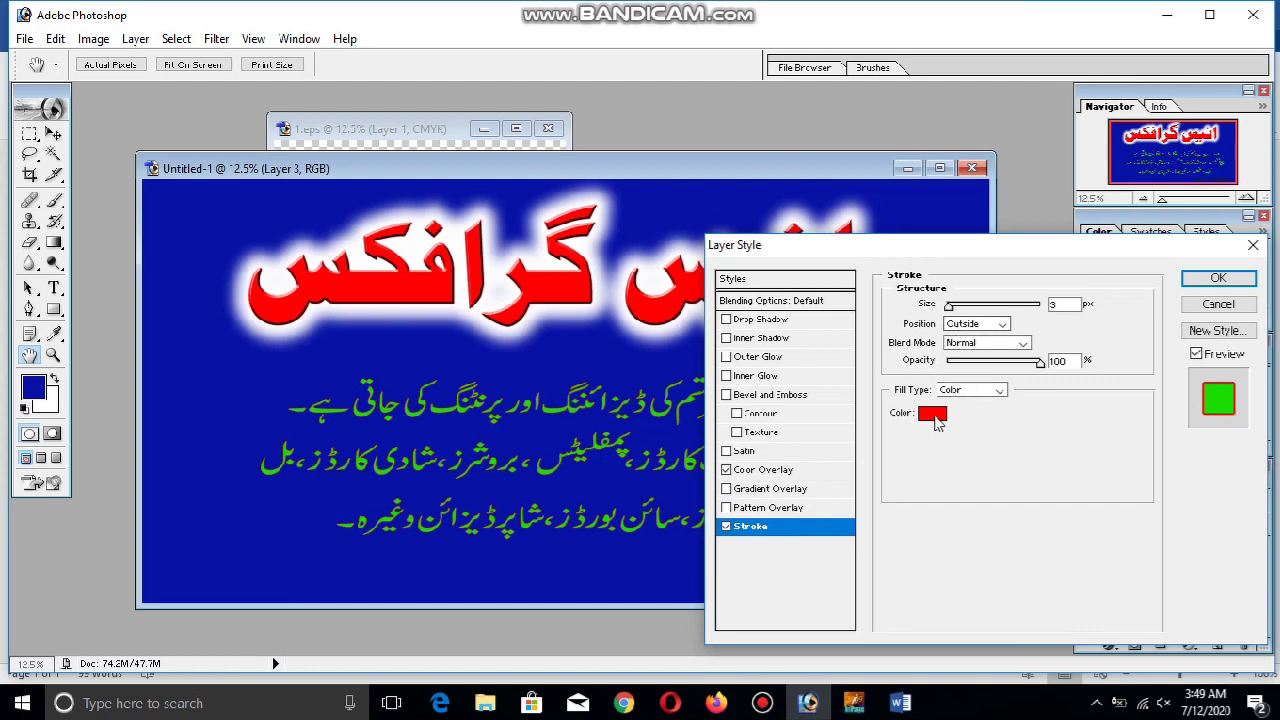
left_click(932, 414)
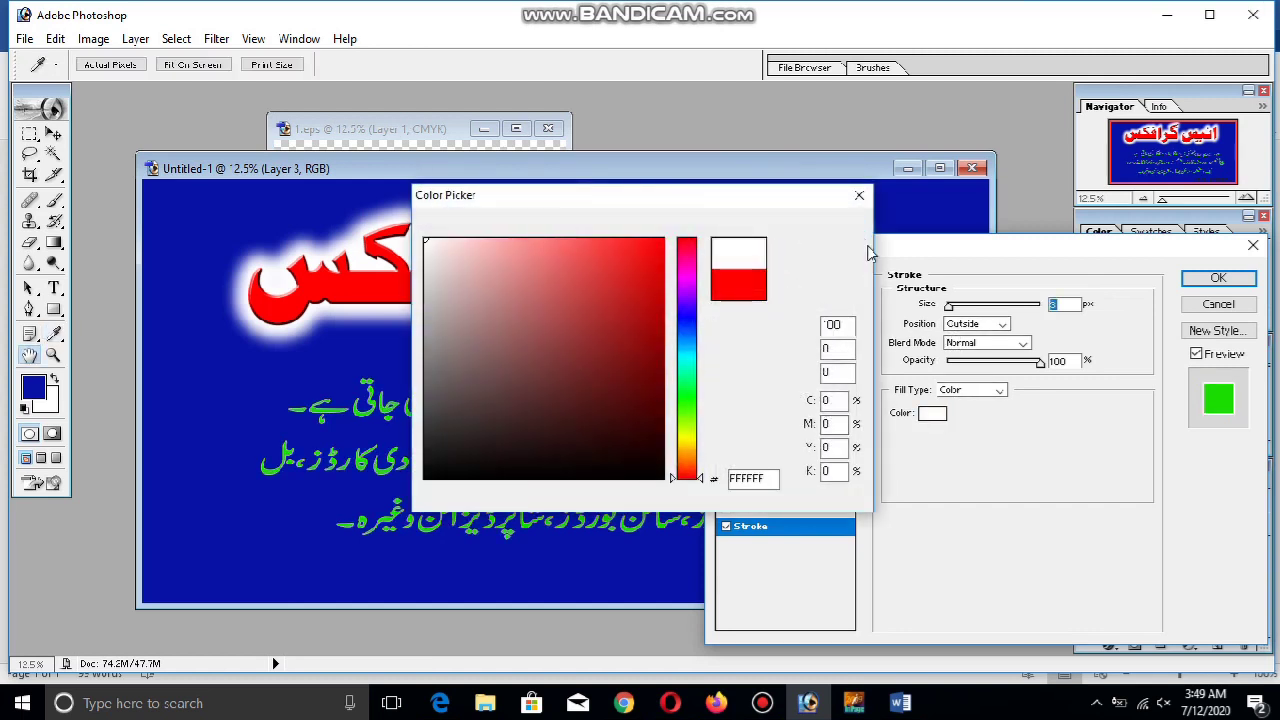
left_click(858, 233)
left_click_drag(948, 305, 967, 307)
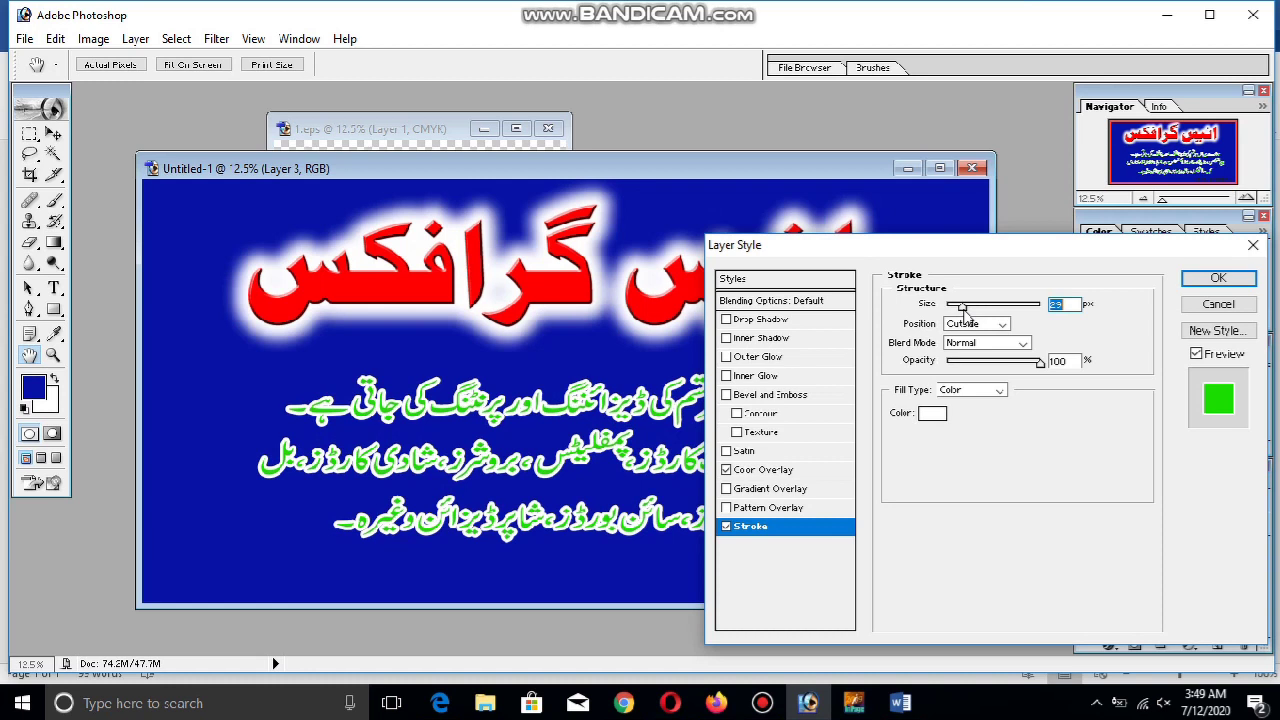
Switch the body text's colour overlay to black
left_click(762, 470)
left_click(1048, 304)
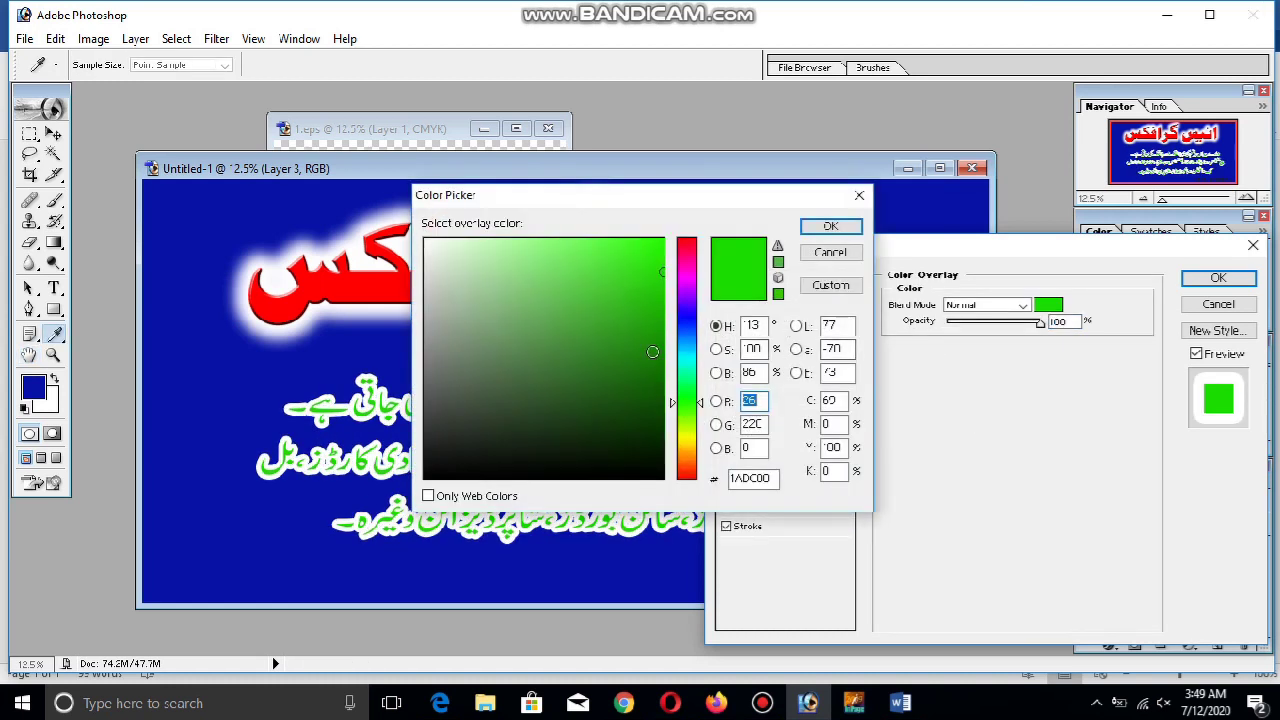
left_click_drag(652, 352, 600, 480)
left_click(829, 225)
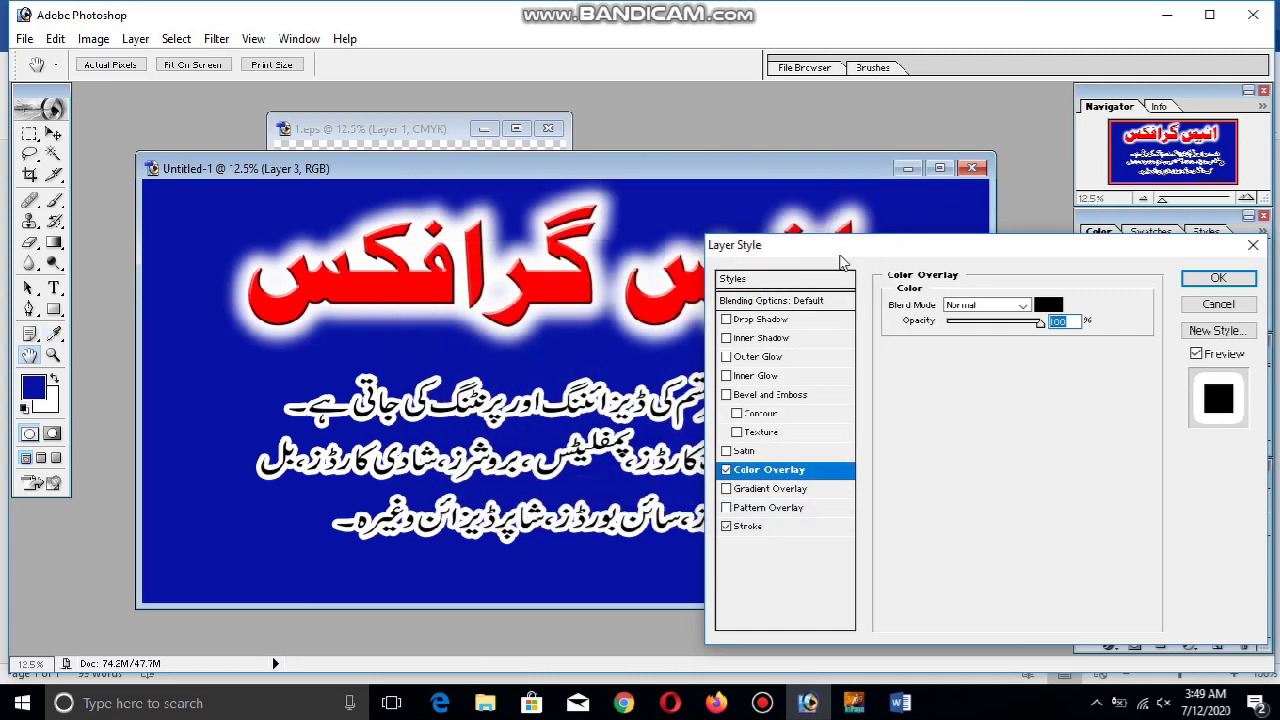
left_click_drag(840, 255, 826, 254)
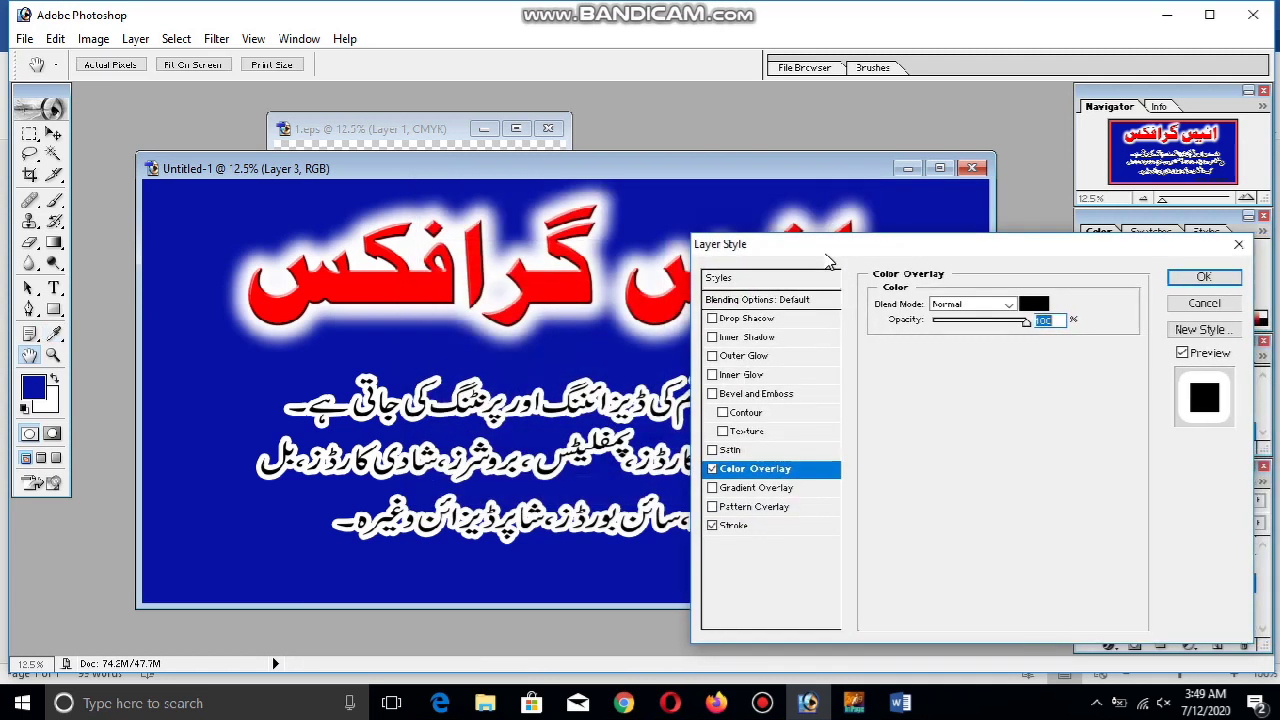
left_click(760, 358)
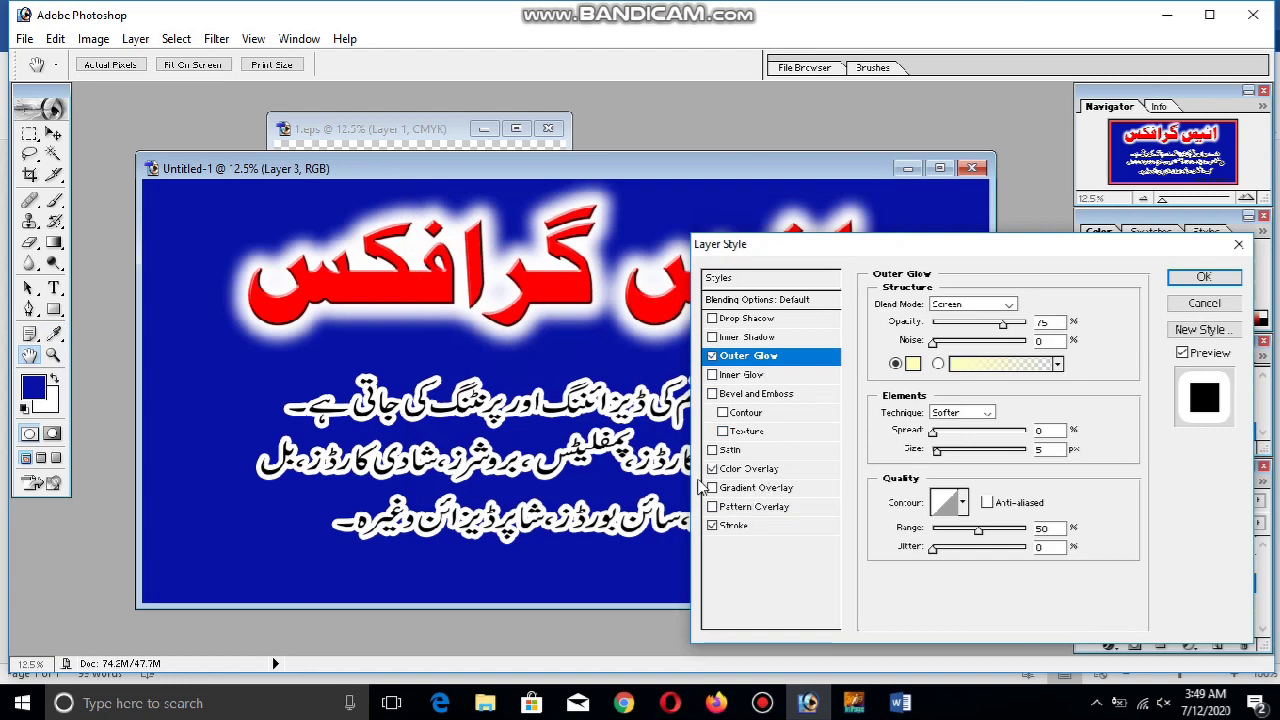
Replace the stroke with a white Normal outer glow at 100% opacity and wider spread, then apply it
left_click(713, 527)
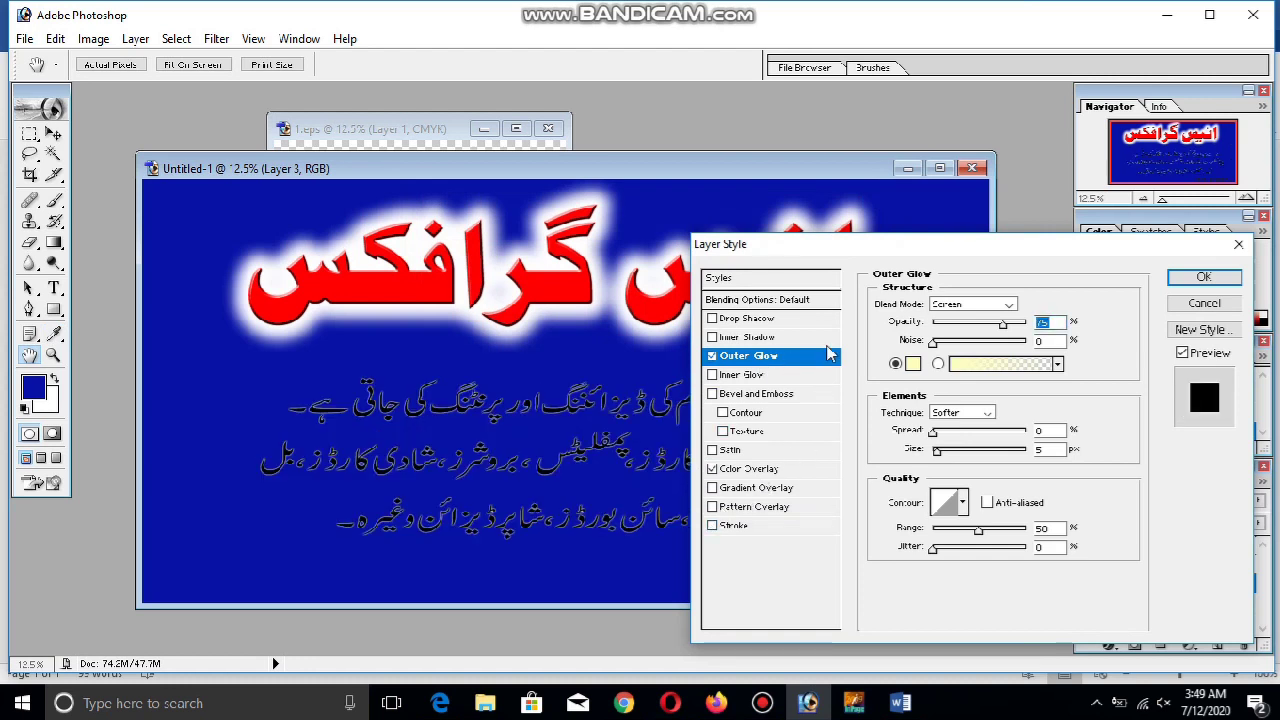
left_click(972, 304)
left_click(960, 311)
left_click_drag(1002, 325, 1025, 325)
left_click(912, 363)
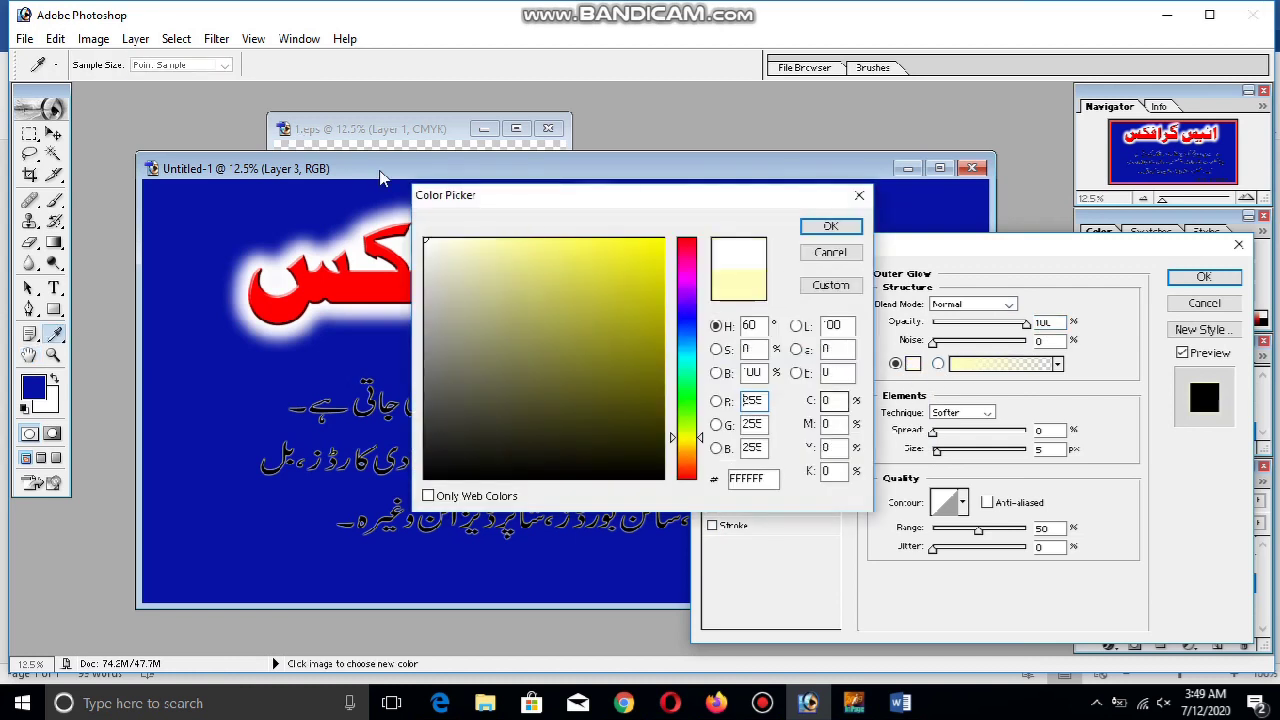
left_click(830, 227)
left_click_drag(933, 431, 970, 456)
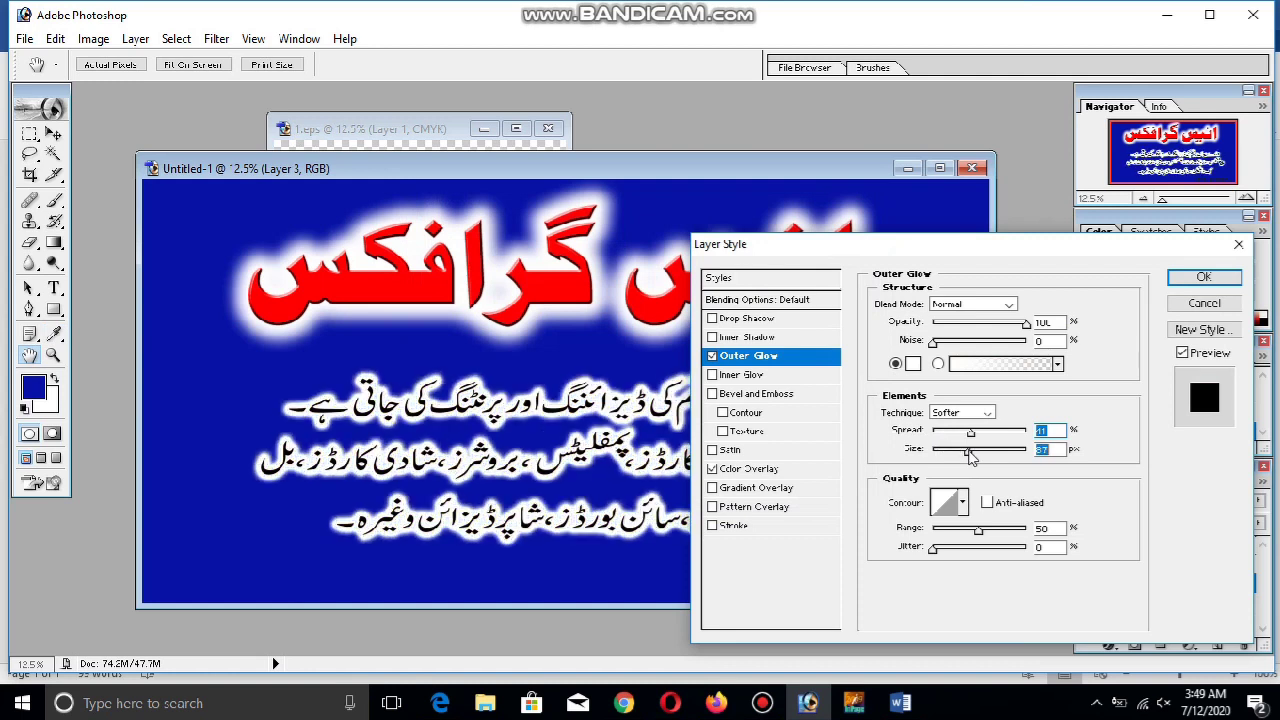
key("v")
left_click(1236, 280)
left_click_drag(706, 466, 700, 452)
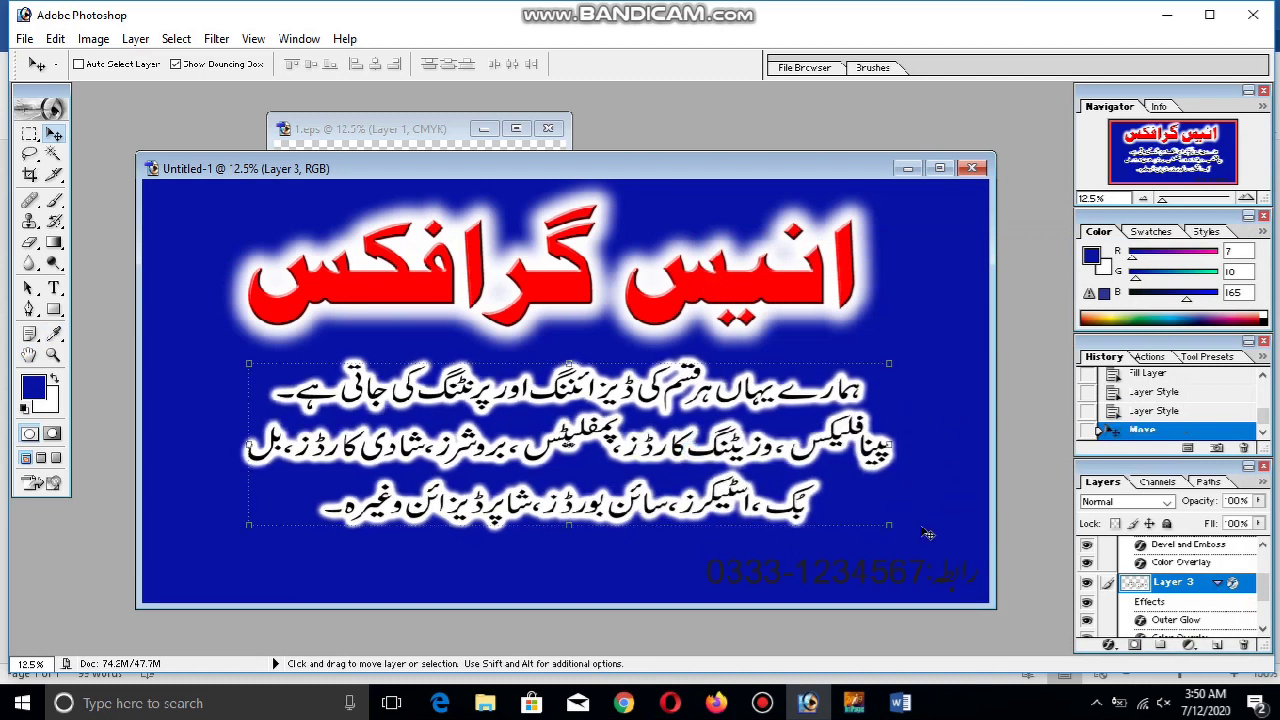
Scale the body text to 113%, then widen the phone number and move it toward the bottom middle
left_click_drag(893, 528, 926, 535)
key("Return")
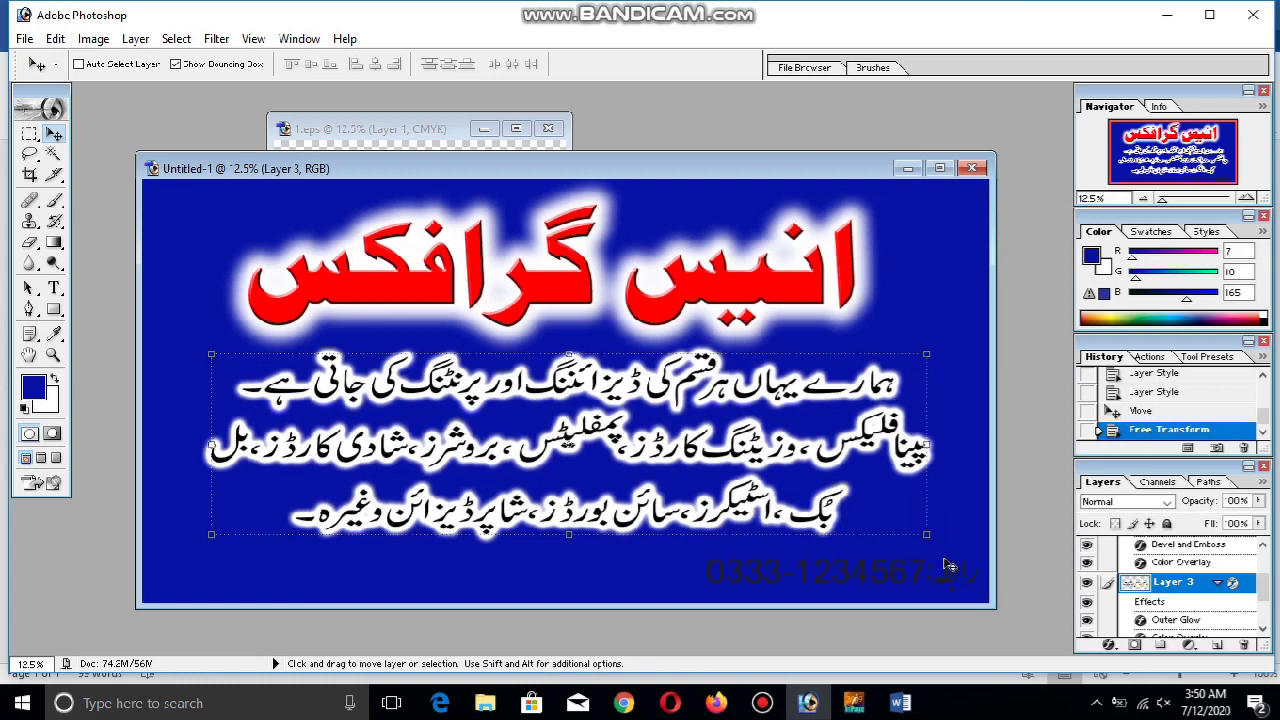
left_click(952, 588, "ctrl")
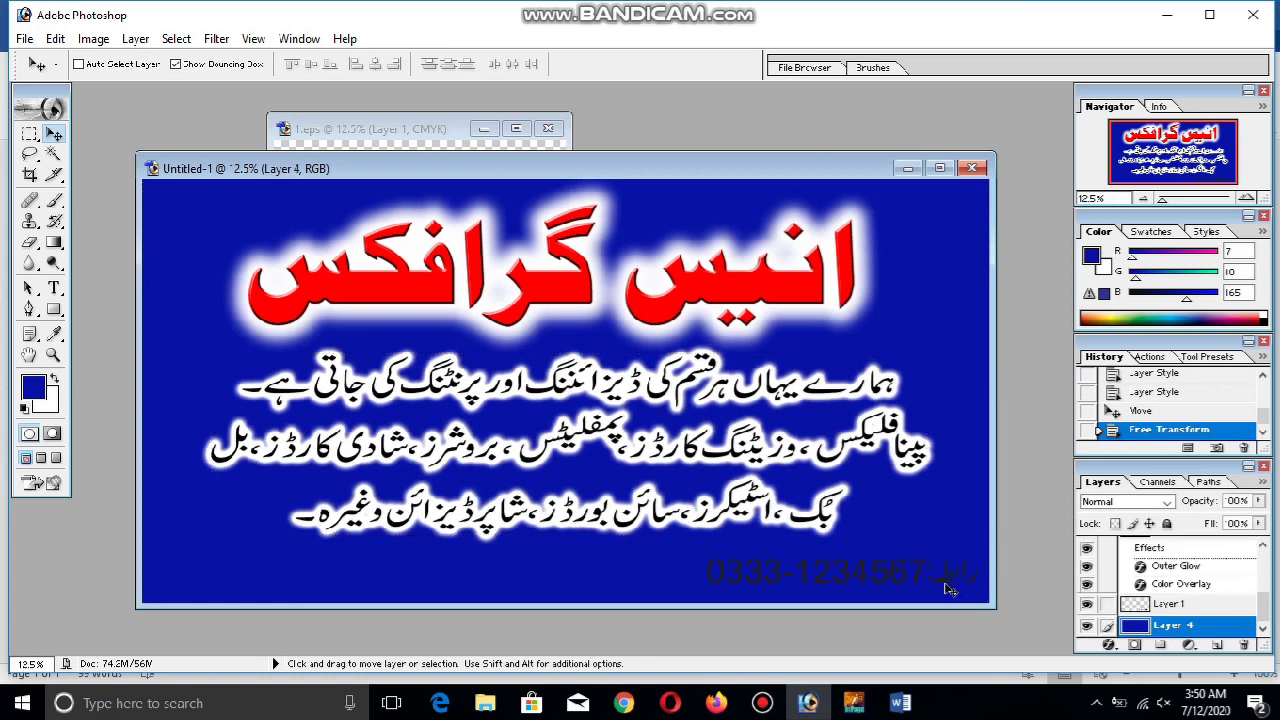
left_click(1214, 606)
left_click_drag(932, 583, 726, 552)
key("Return")
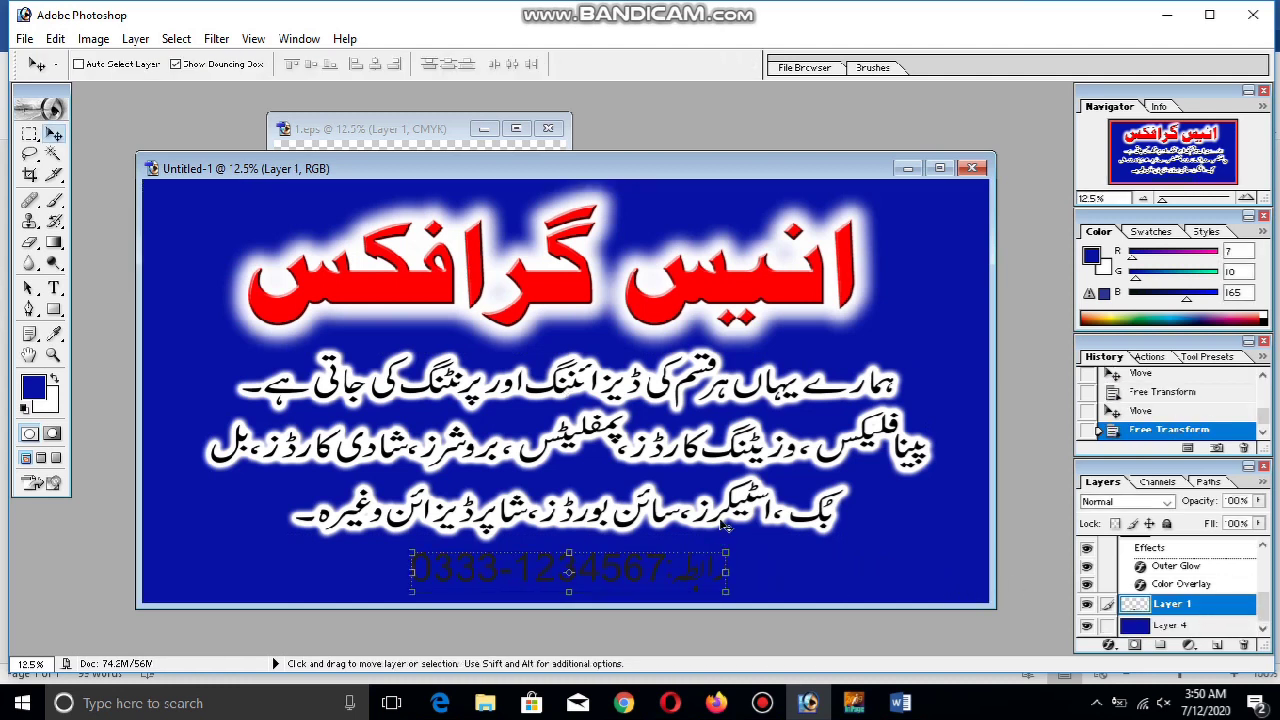
Collapse the effect lists of the heading and body text layers
left_click(745, 289, "ctrl")
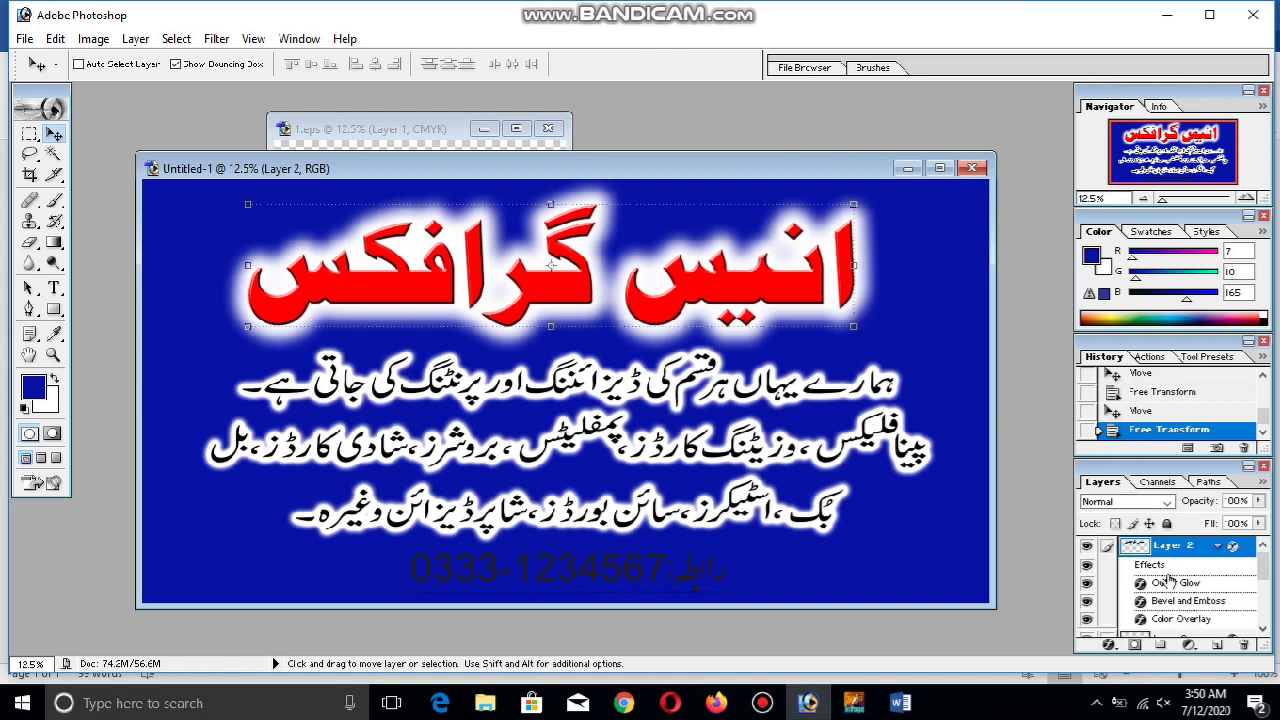
left_click(1218, 548)
left_click(1218, 568)
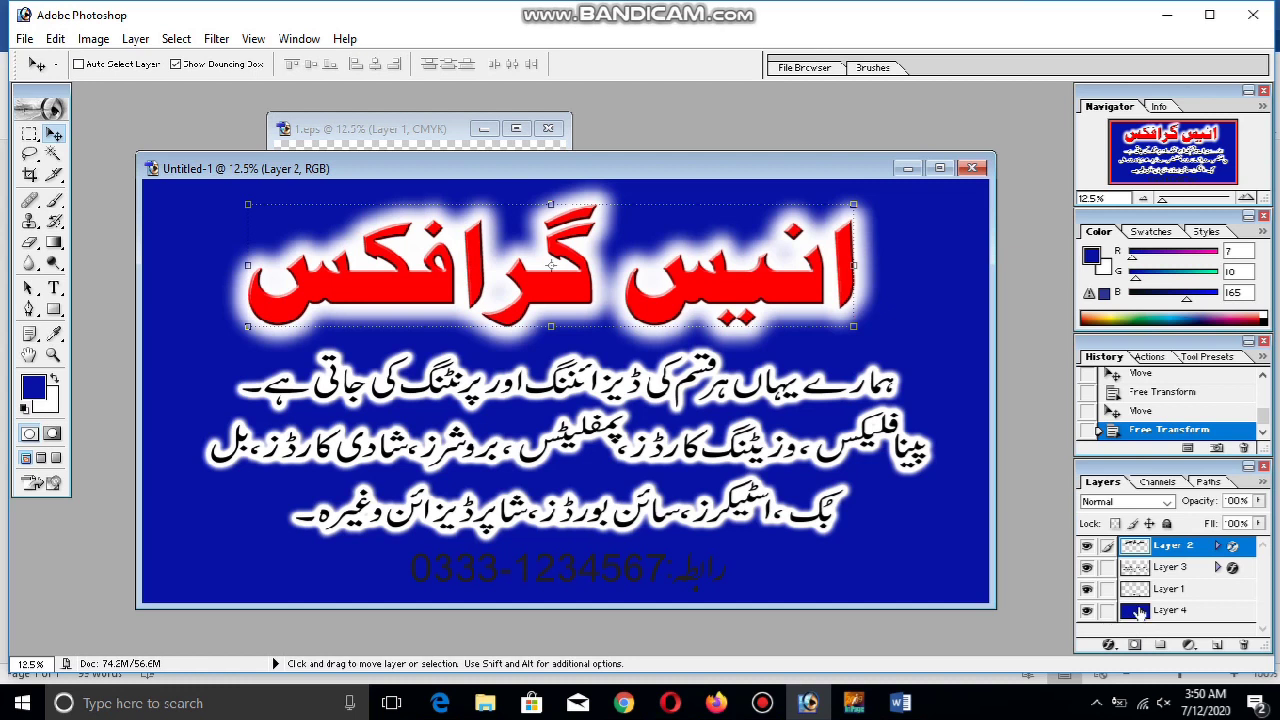
left_click(1139, 612)
Centre the red heading horizontally on the blue background layer
left_click(1108, 547)
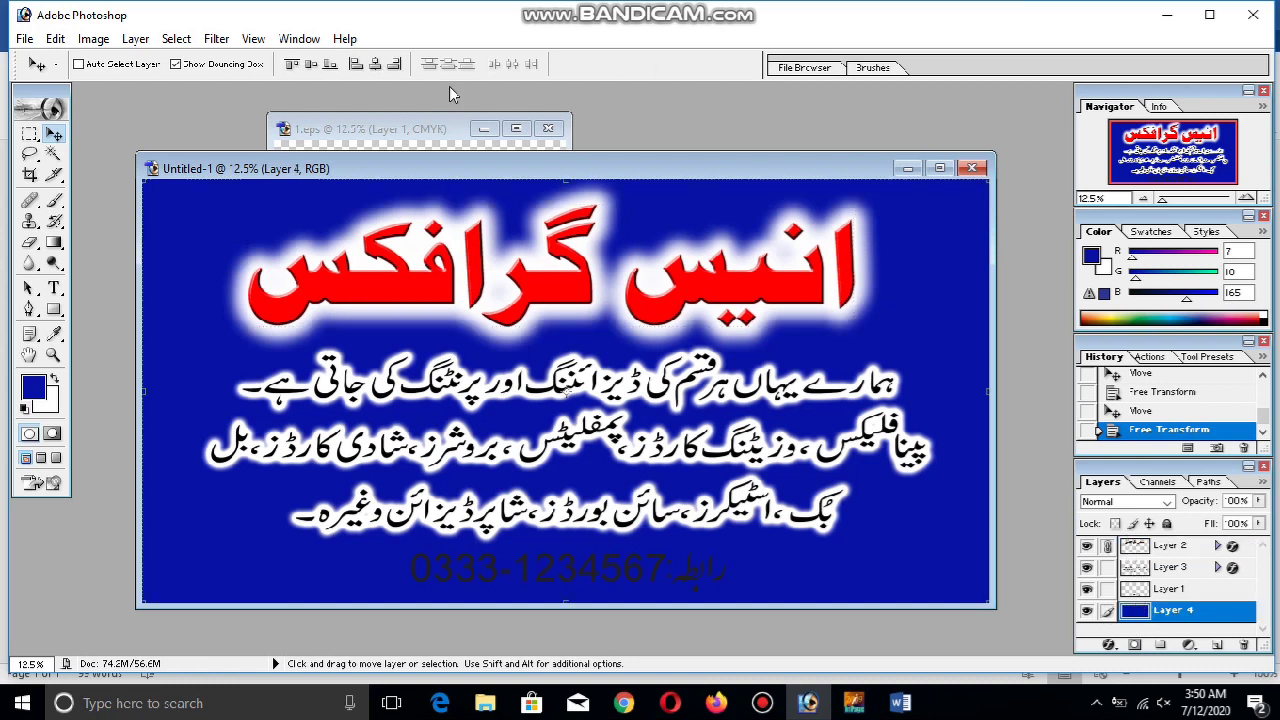
left_click(377, 65)
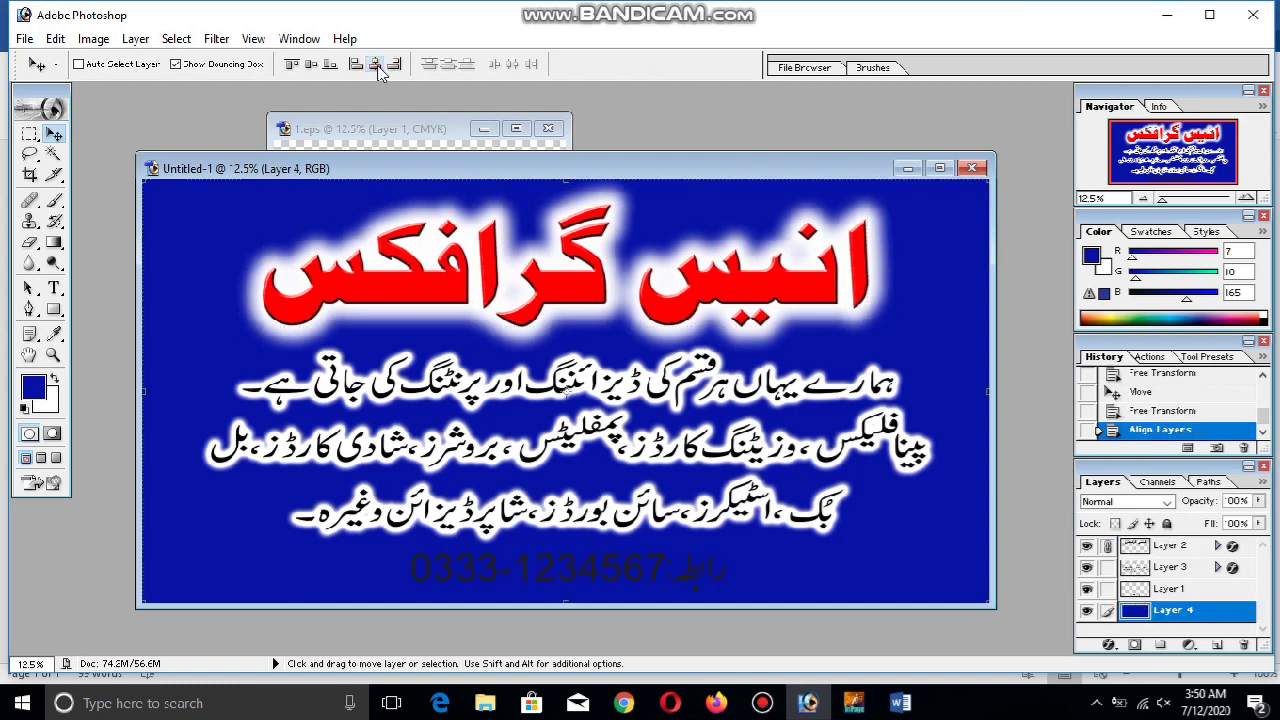
left_click(1108, 547)
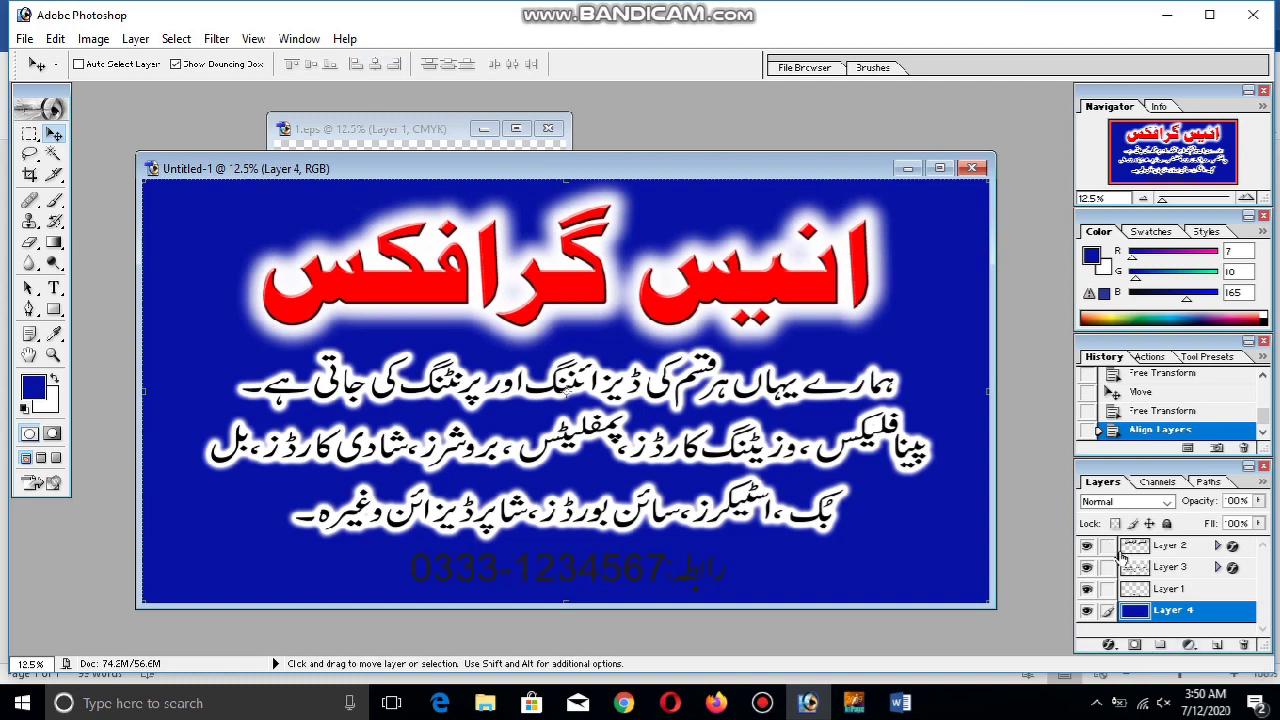
Centre the body paragraph horizontally on the blue background layer
left_click(1160, 568)
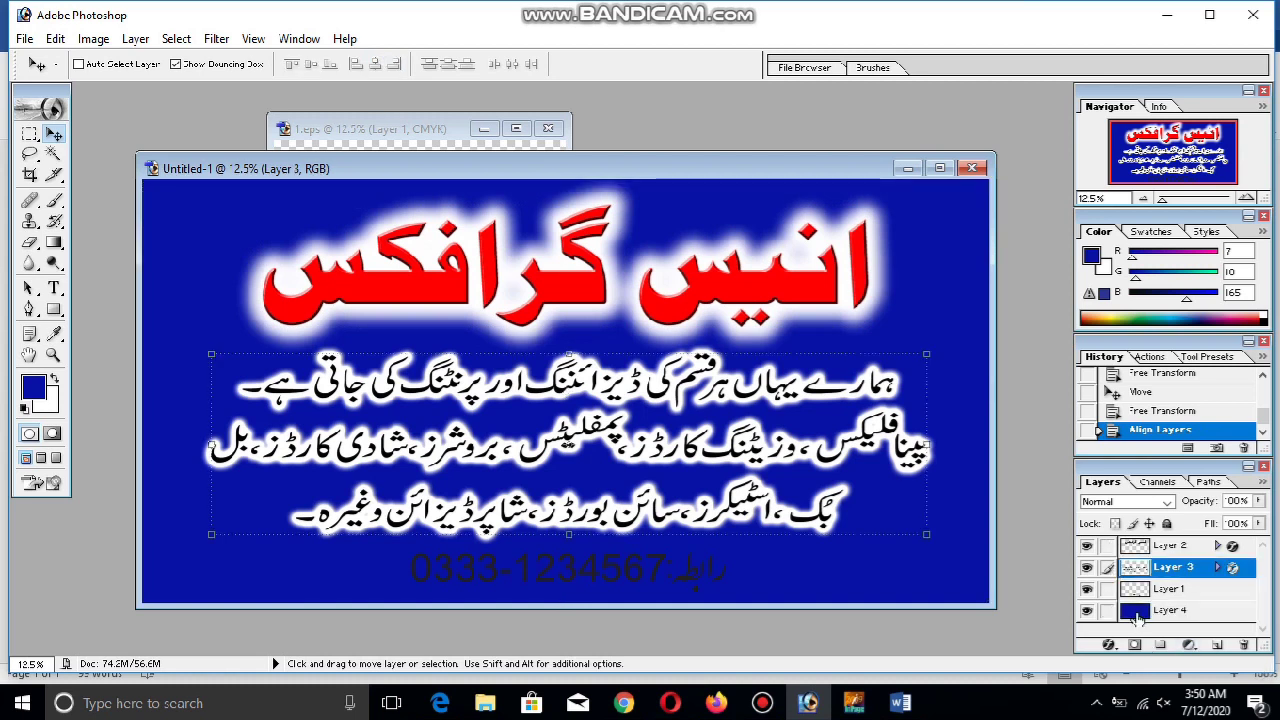
left_click(1137, 614)
left_click(1109, 567)
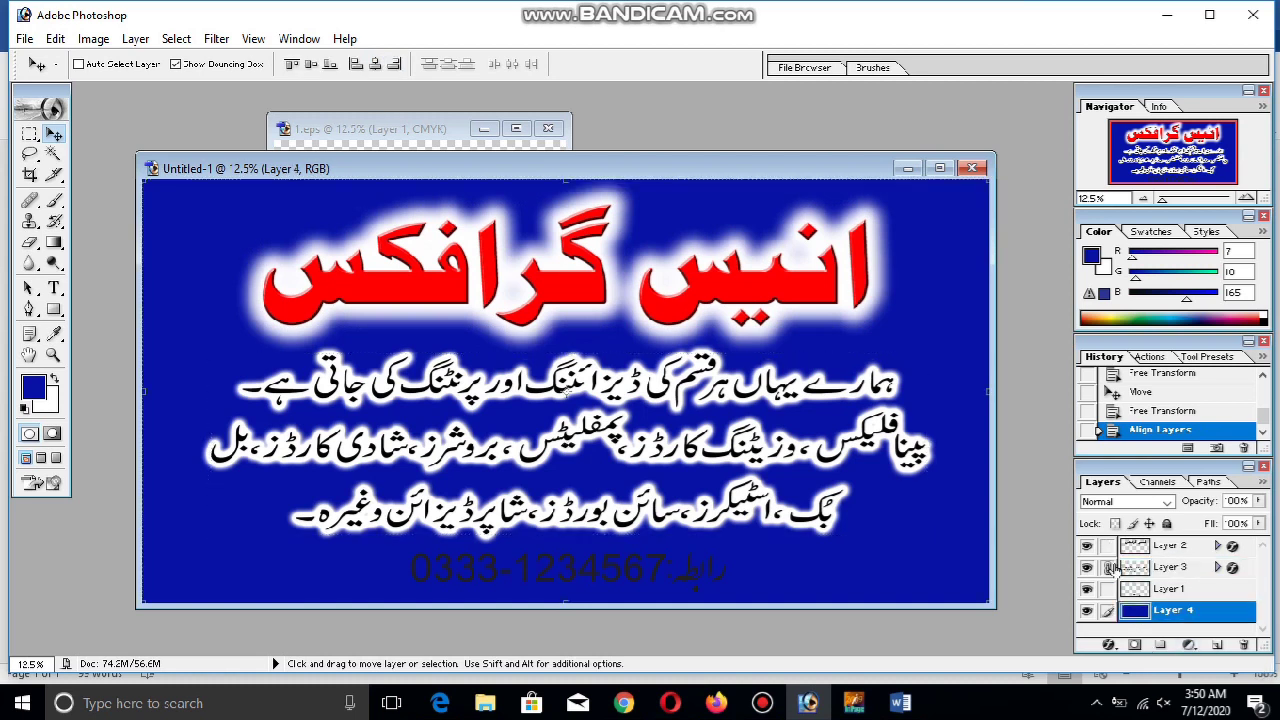
left_click(374, 64)
left_click(1108, 589)
Centre the phone number horizontally on the blue background layer
left_click(1108, 567)
left_click(374, 64)
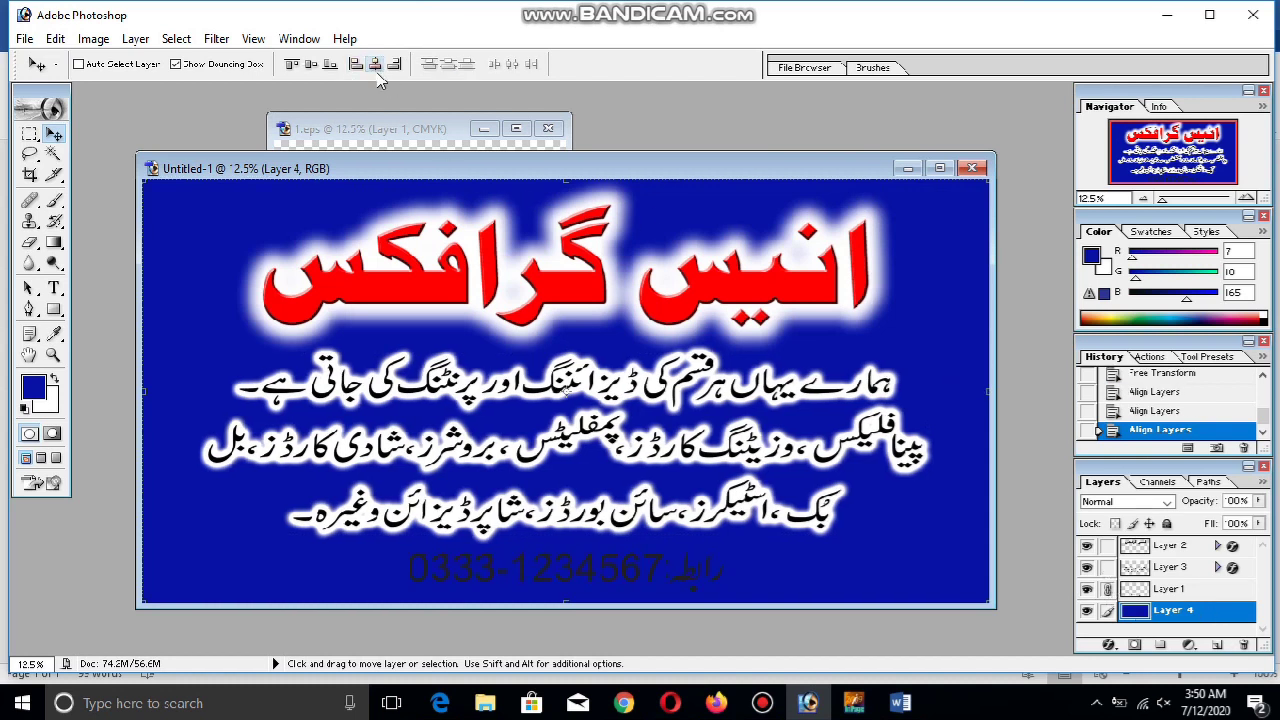
left_click(30, 133)
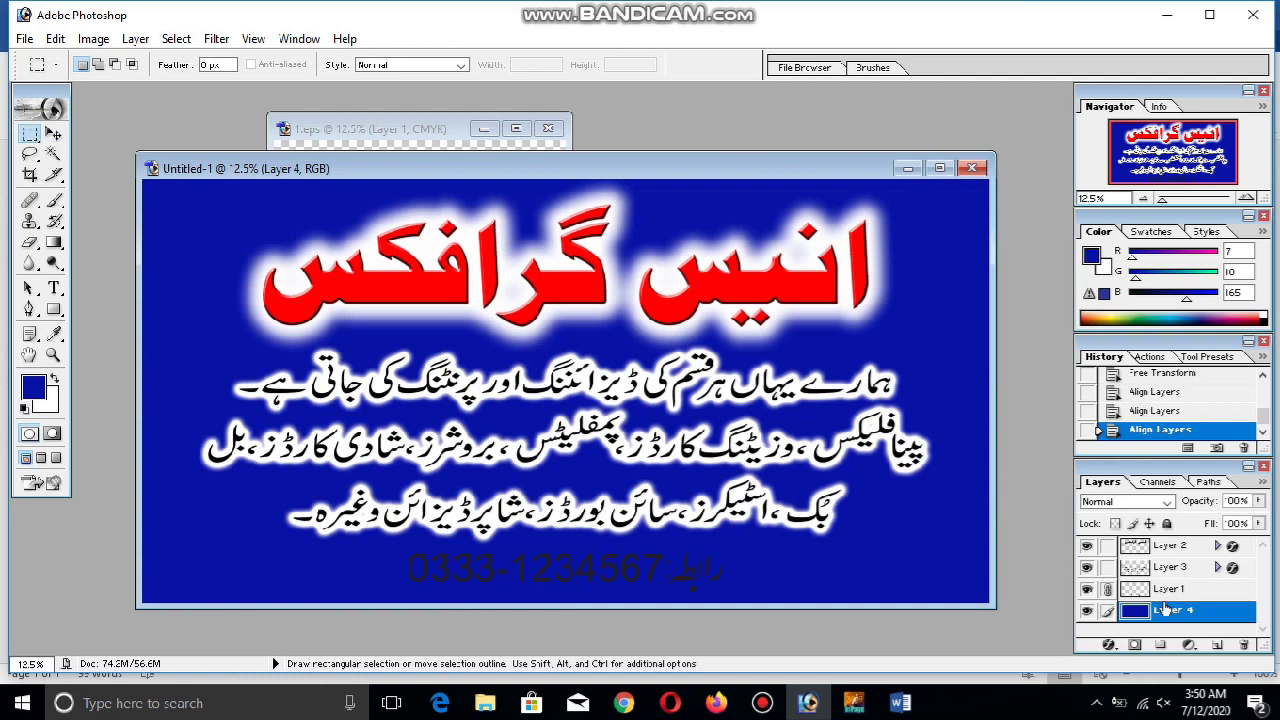
left_click(53, 133)
left_click(1168, 589)
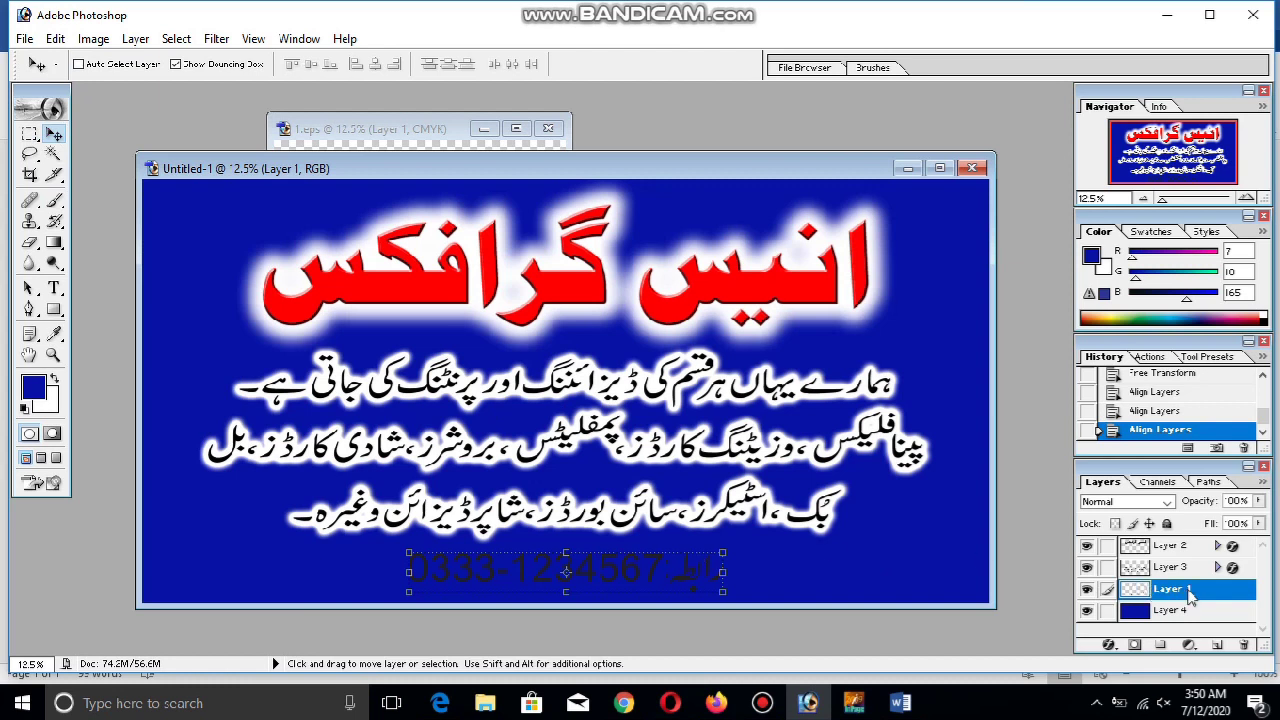
right_click(1190, 596)
left_click(1160, 390)
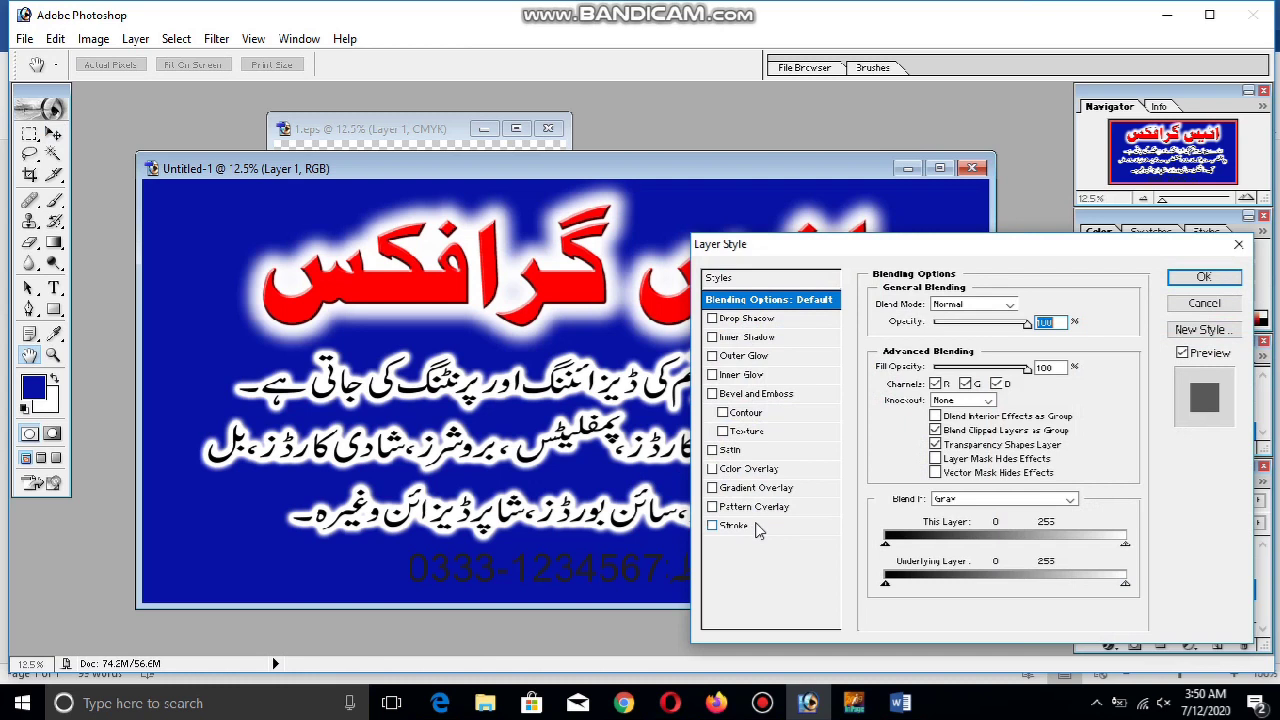
left_click(1204, 303)
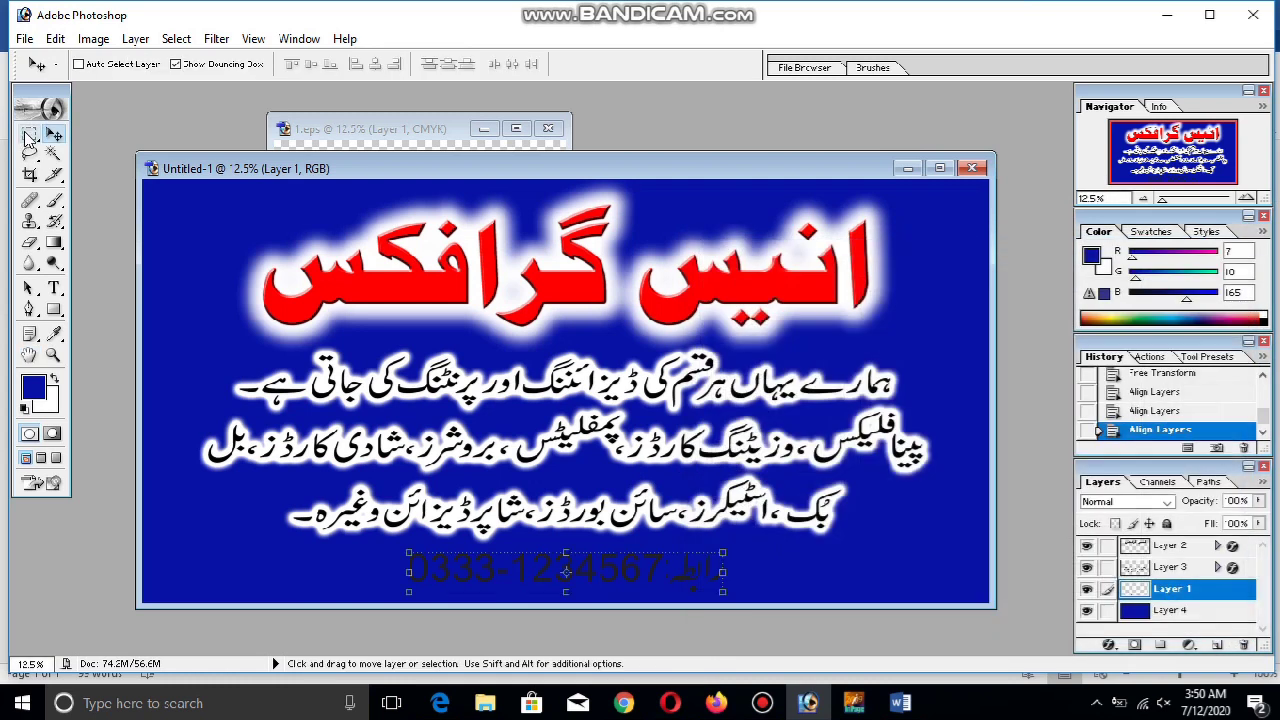
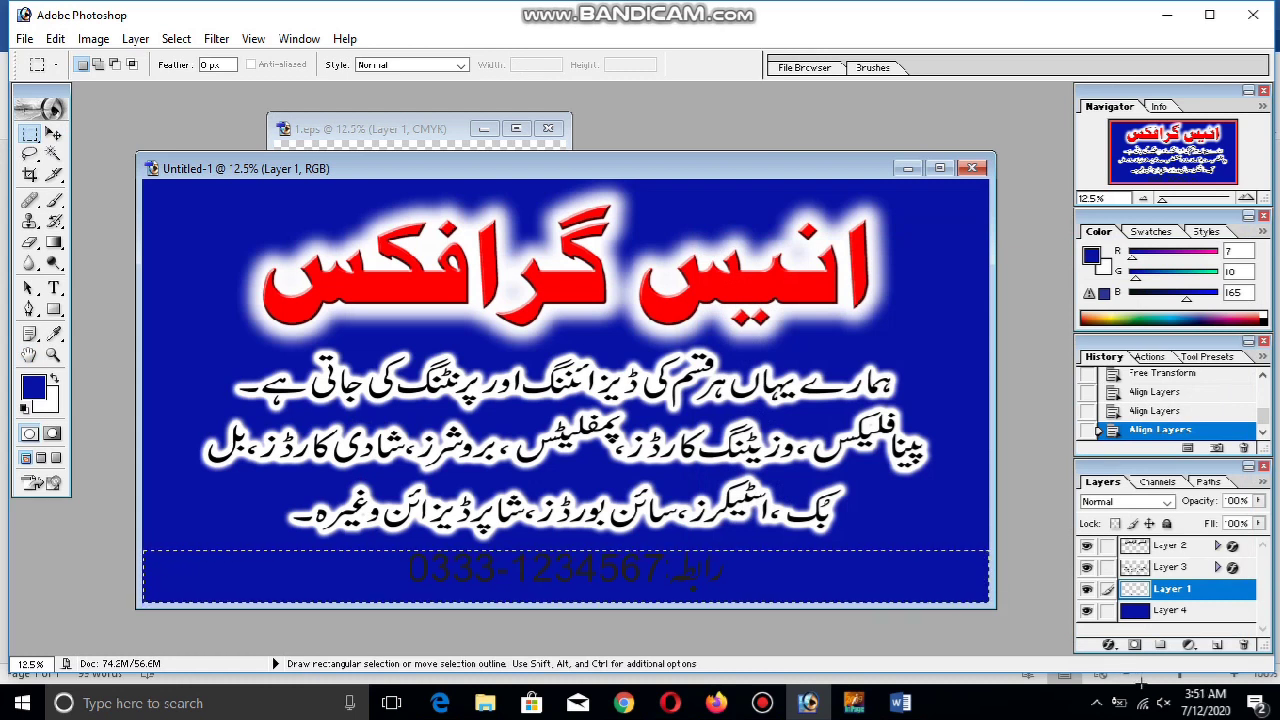
Fill a strip across the bottom of the canvas with black on a new layer
left_click_drag(1140, 683, 1138, 681)
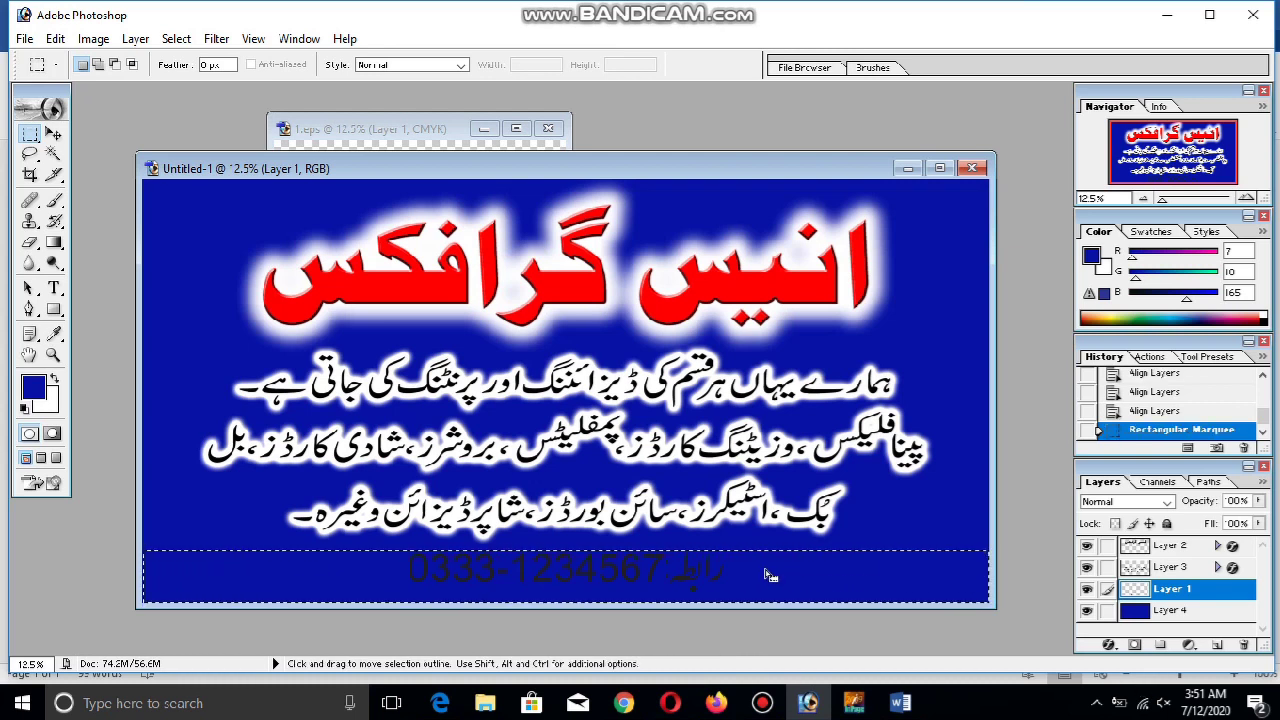
key("ctrl+BackSpace")
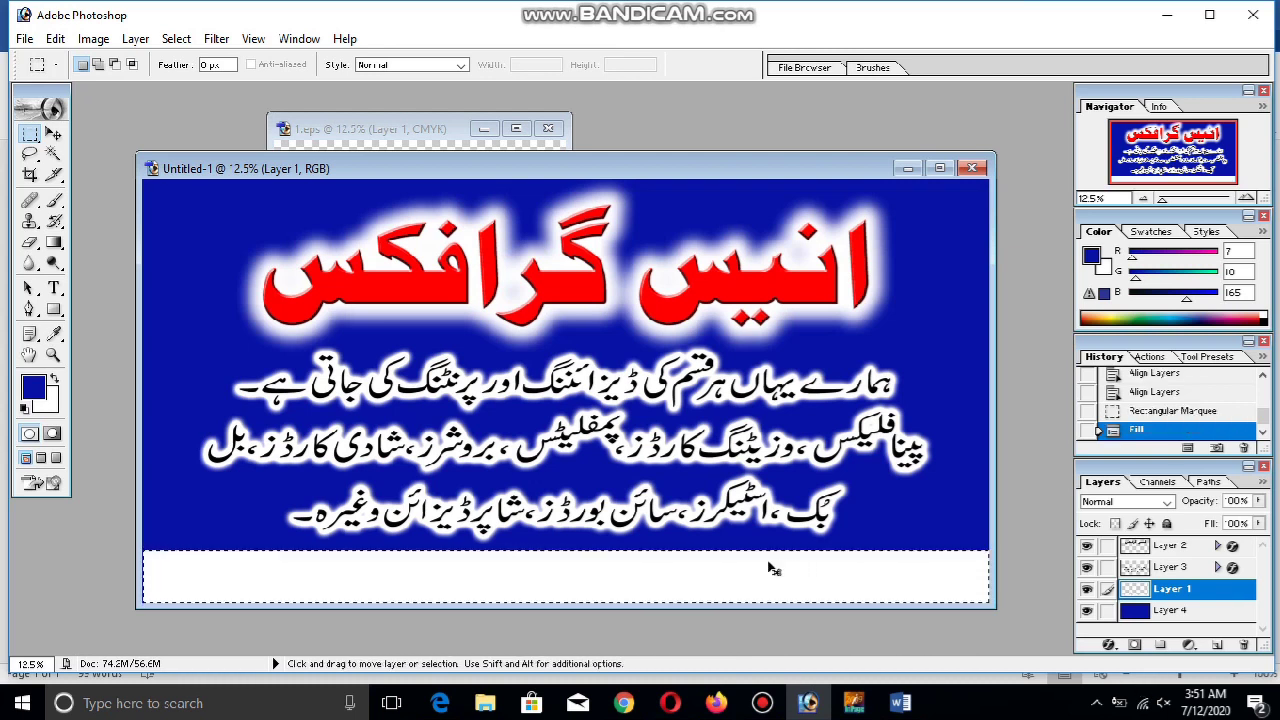
key("ctrl+z")
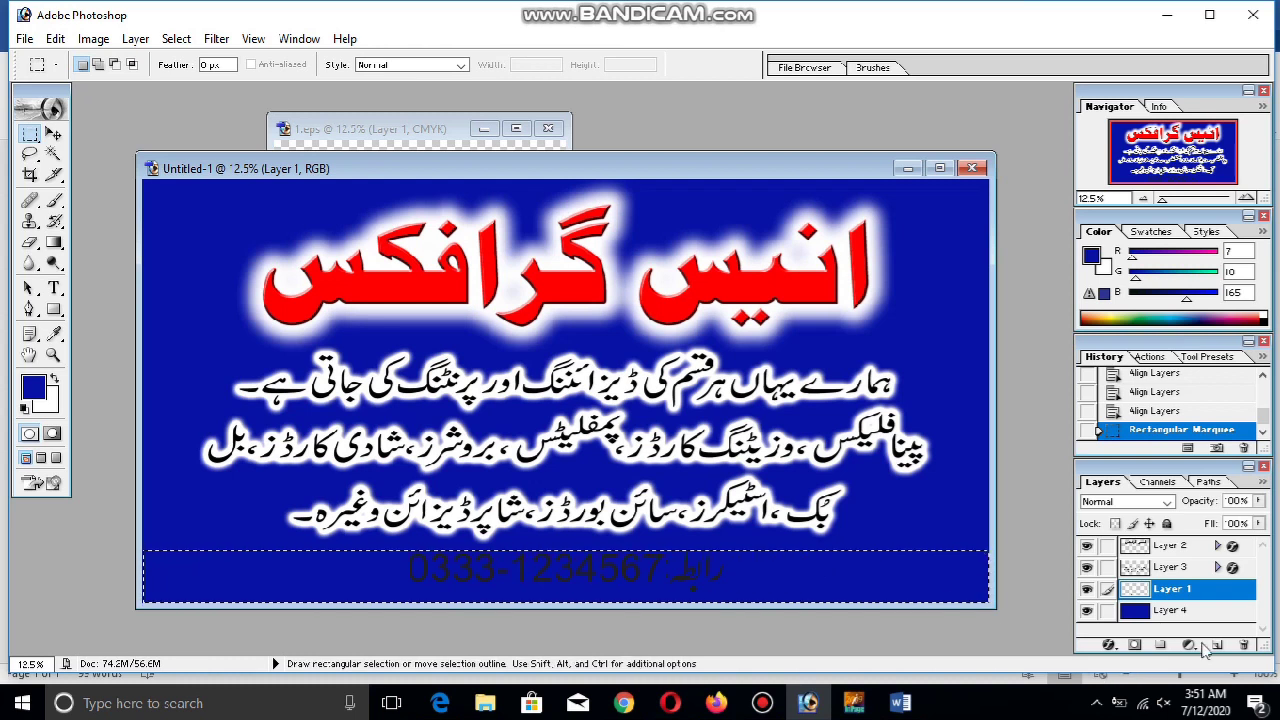
left_click(1217, 646)
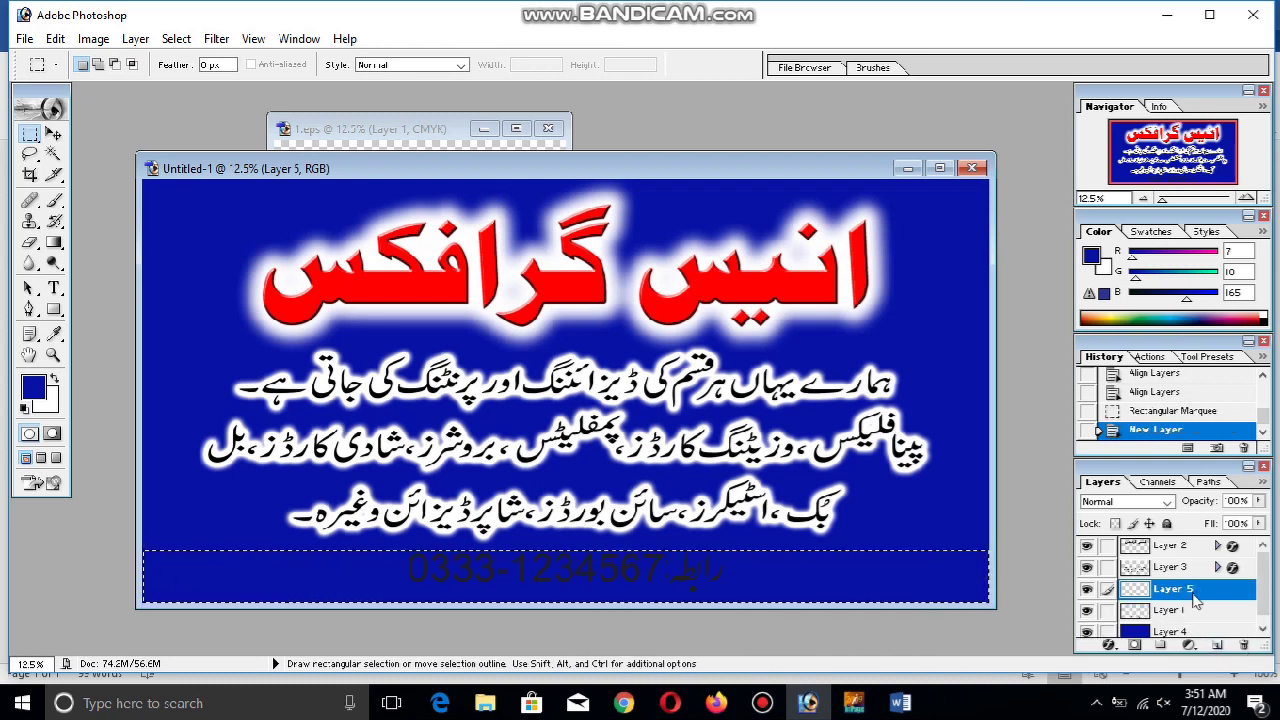
key("ctrl+BackSpace")
key("ctrl+BackSpace")
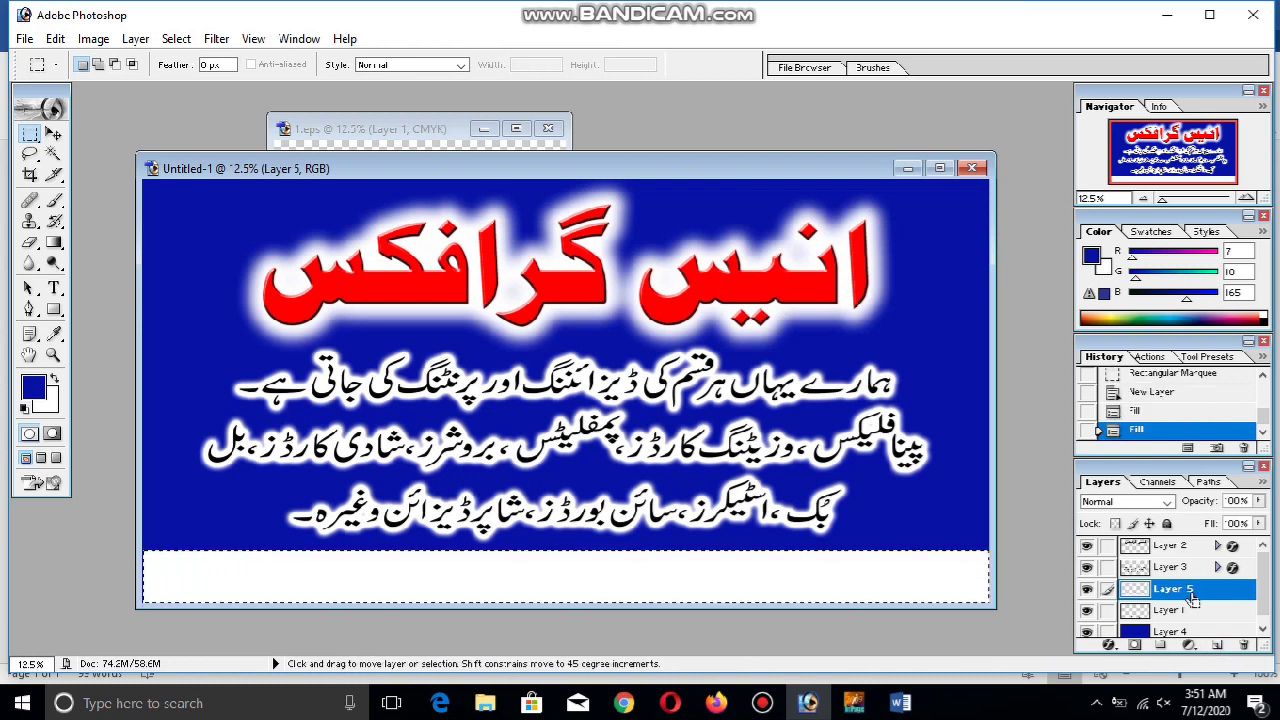
left_click(40, 392)
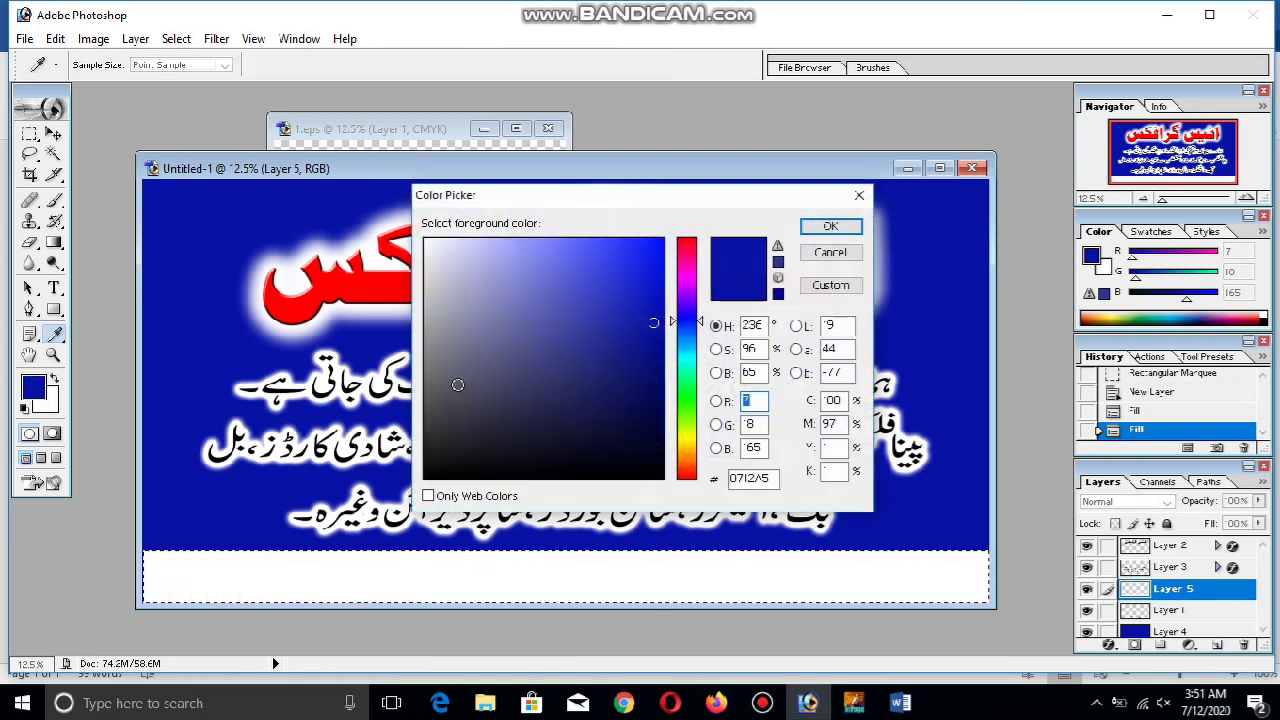
key("Escape")
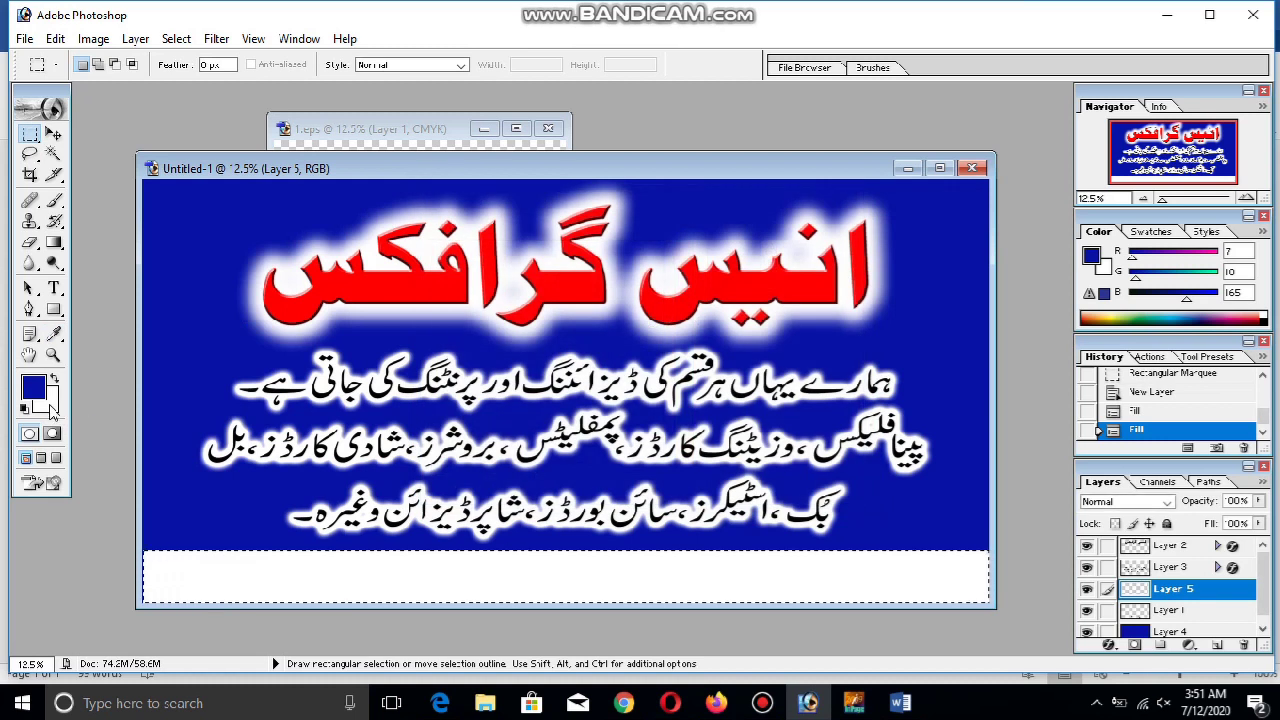
left_click(24, 410)
key("alt+BackSpace")
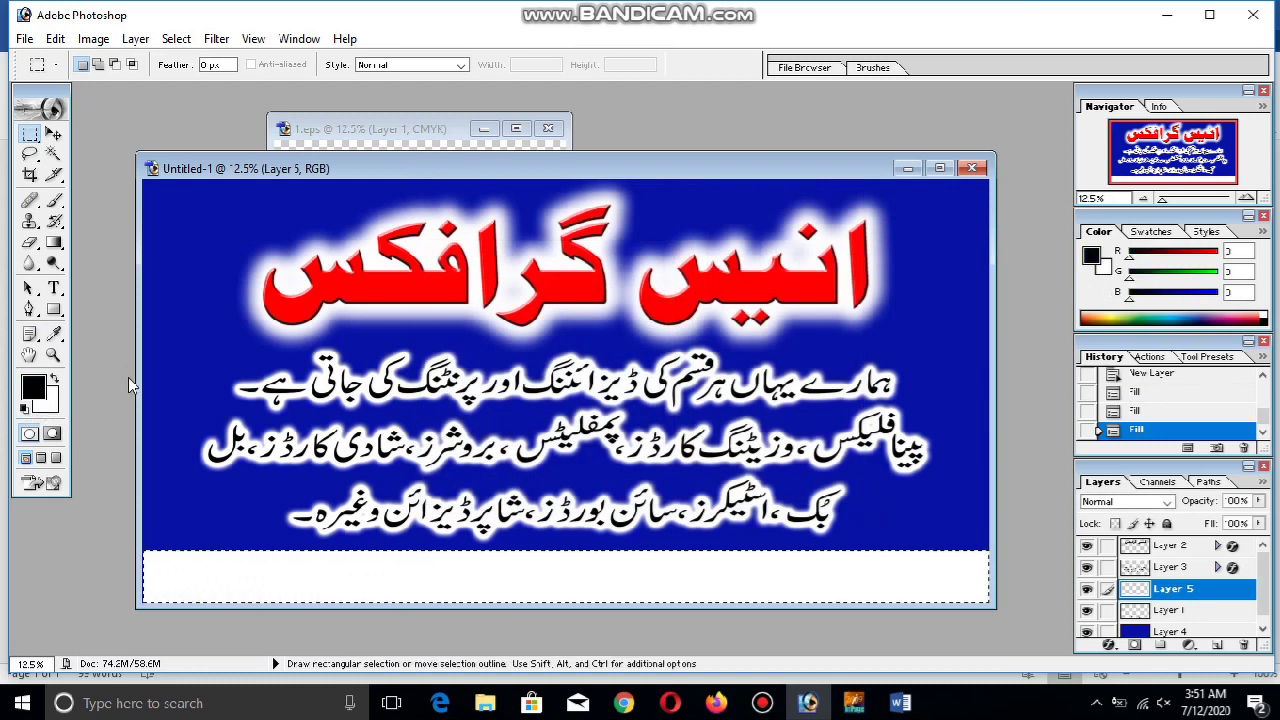
key("ctrl+d")
Move the black strip layer below the phone number layer
left_click(53, 133)
left_click_drag(1200, 589, 1175, 618)
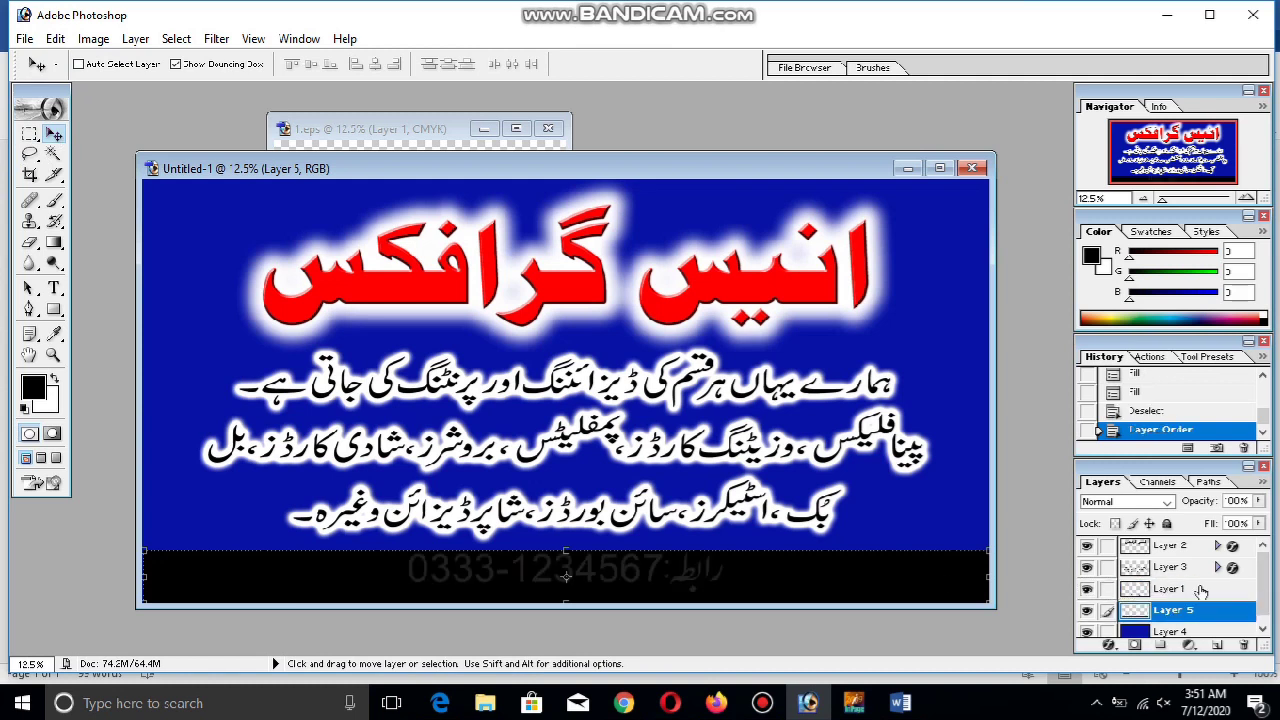
right_click(1200, 590)
key("Escape")
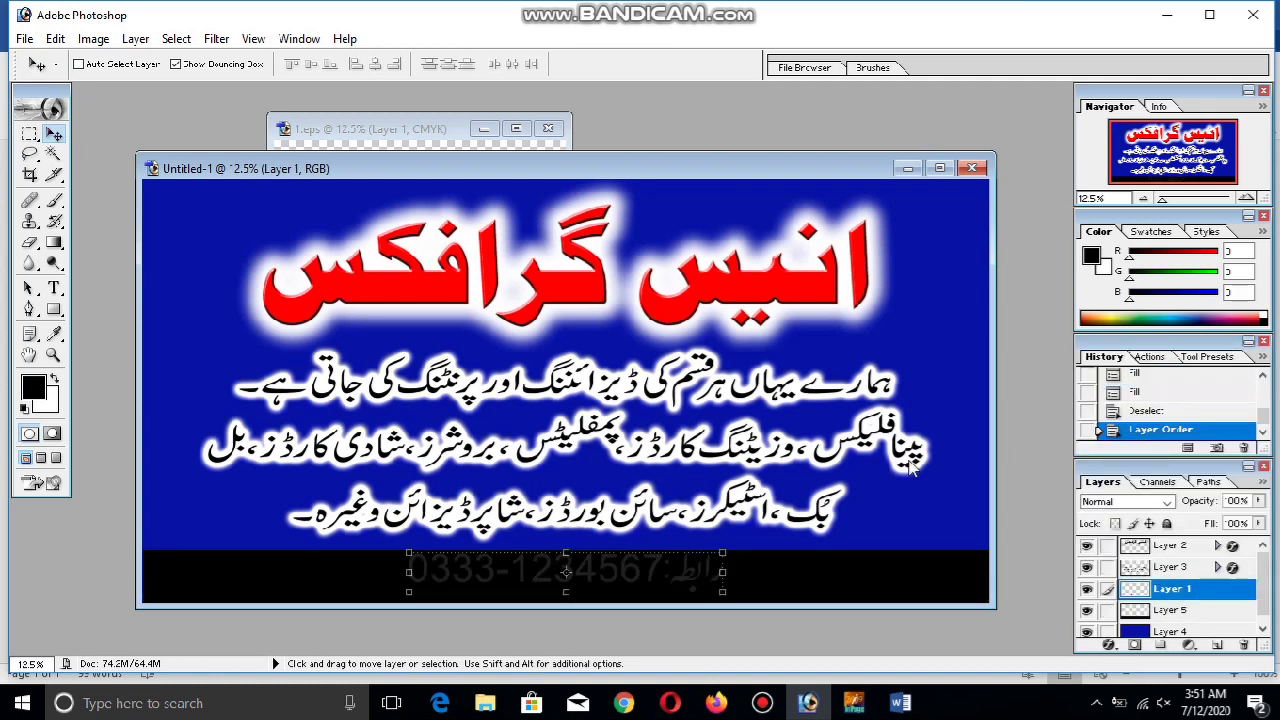
Give the phone number layer a white Color Overlay
double_click(1172, 589)
left_click(755, 468)
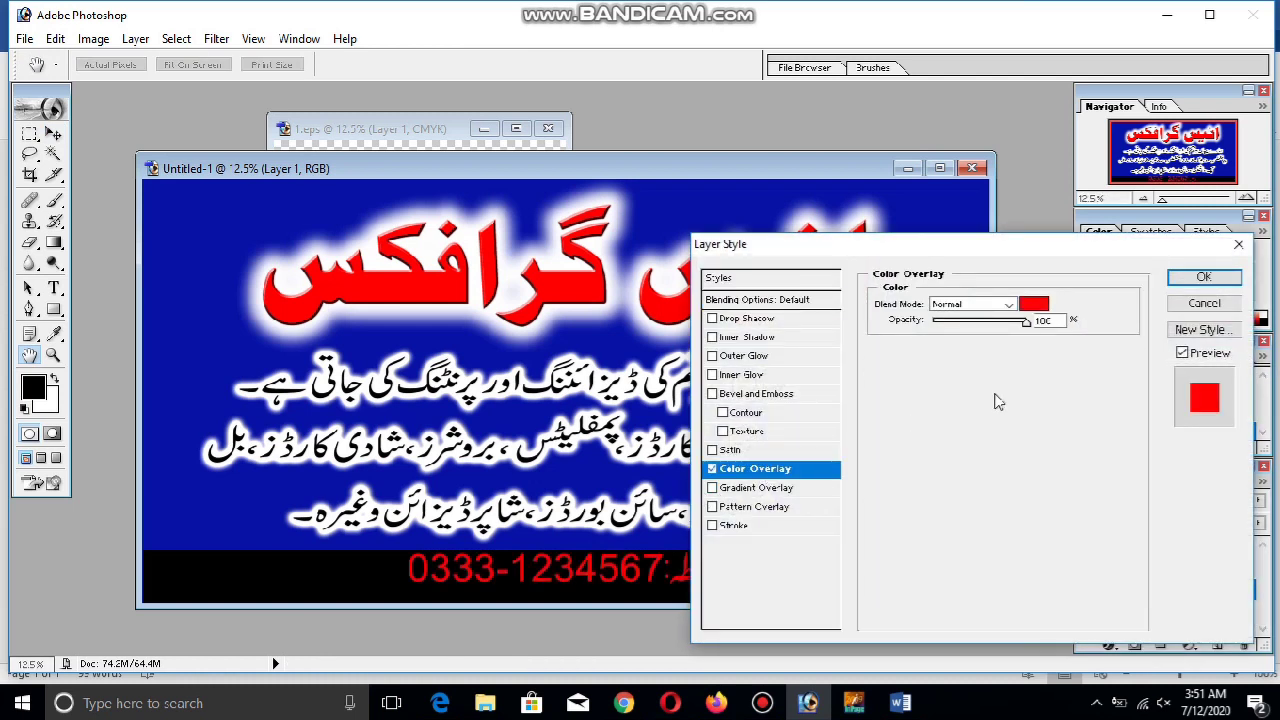
left_click(1032, 303)
left_click(366, 138)
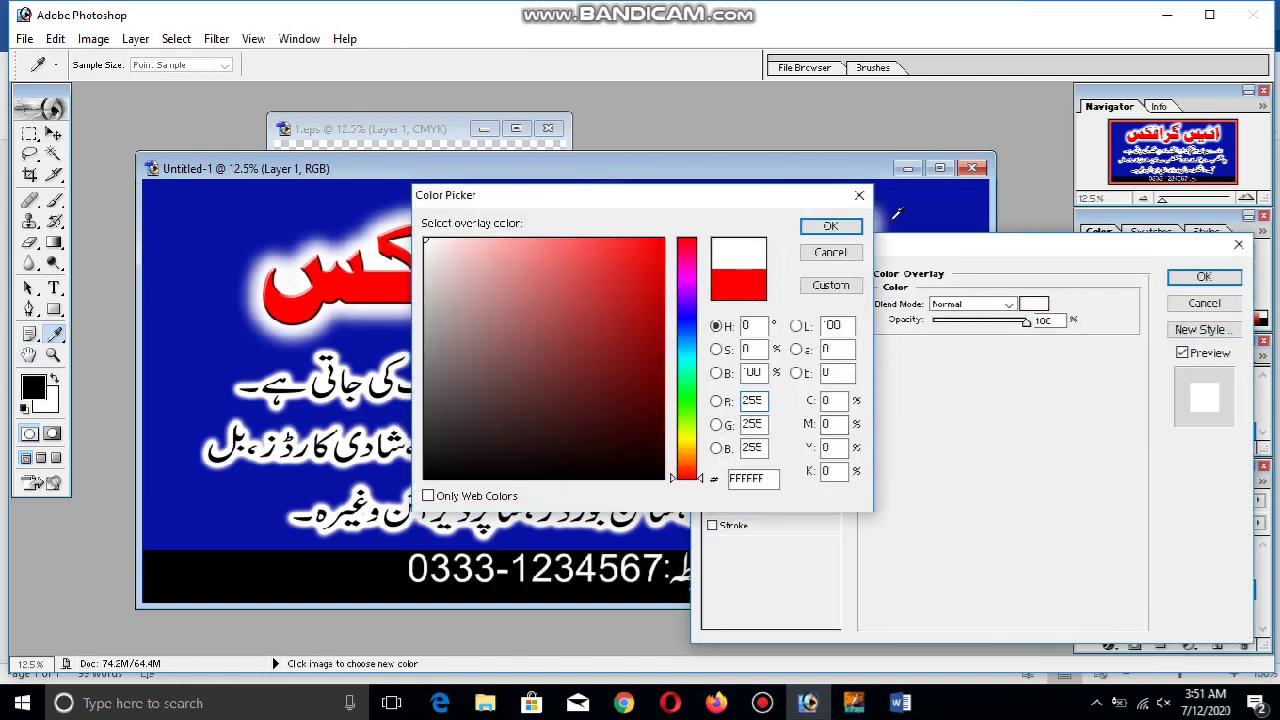
left_click(830, 226)
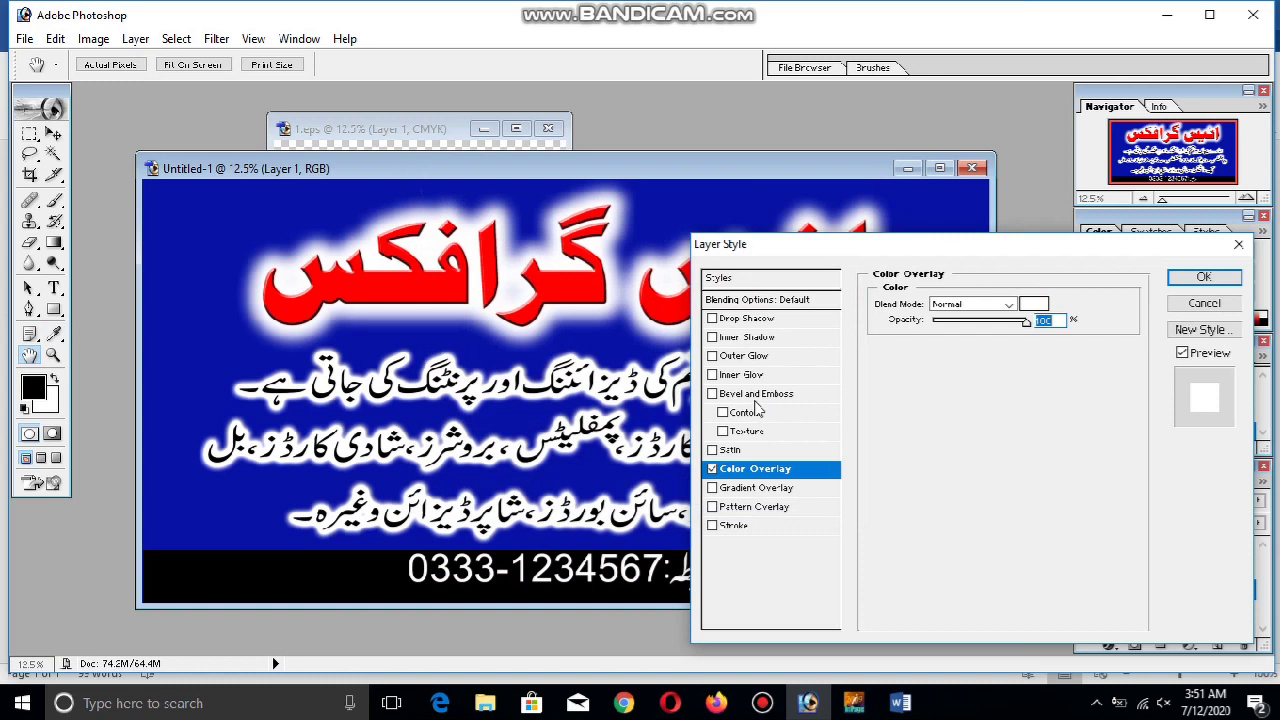
Add a white 6 px outside stroke to the phone number
left_click(759, 526)
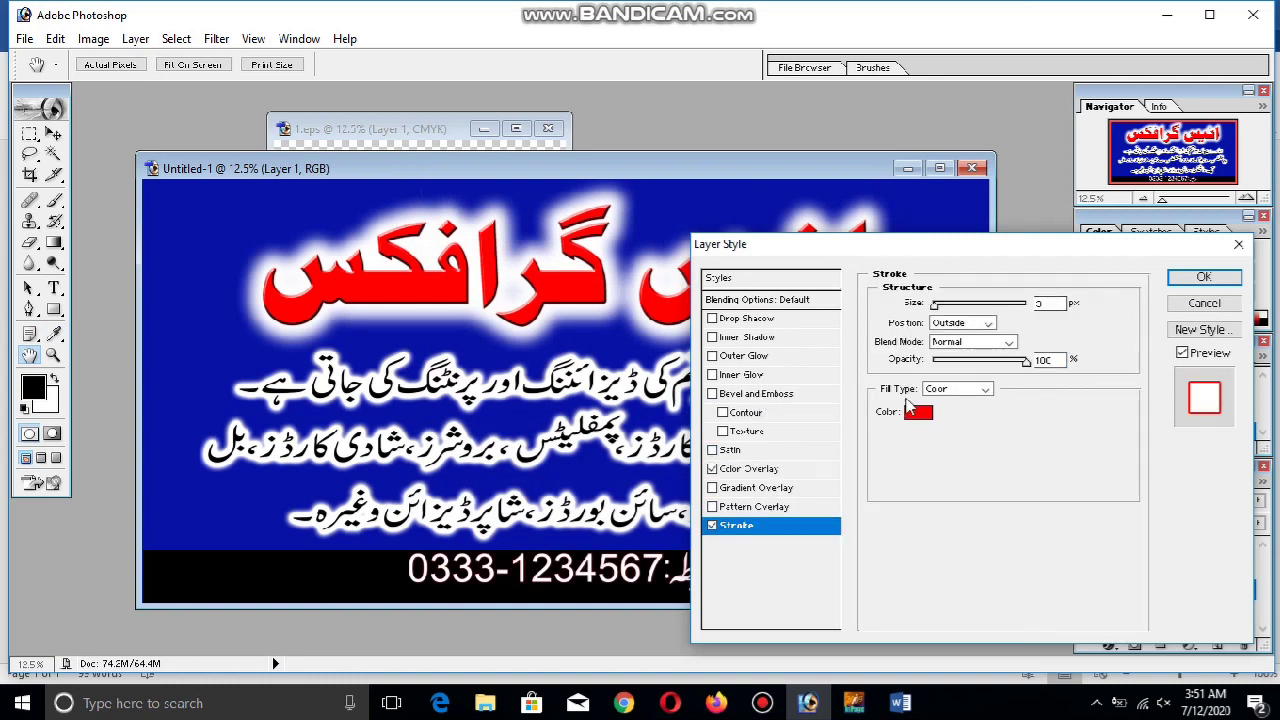
left_click(916, 414)
left_click(426, 240)
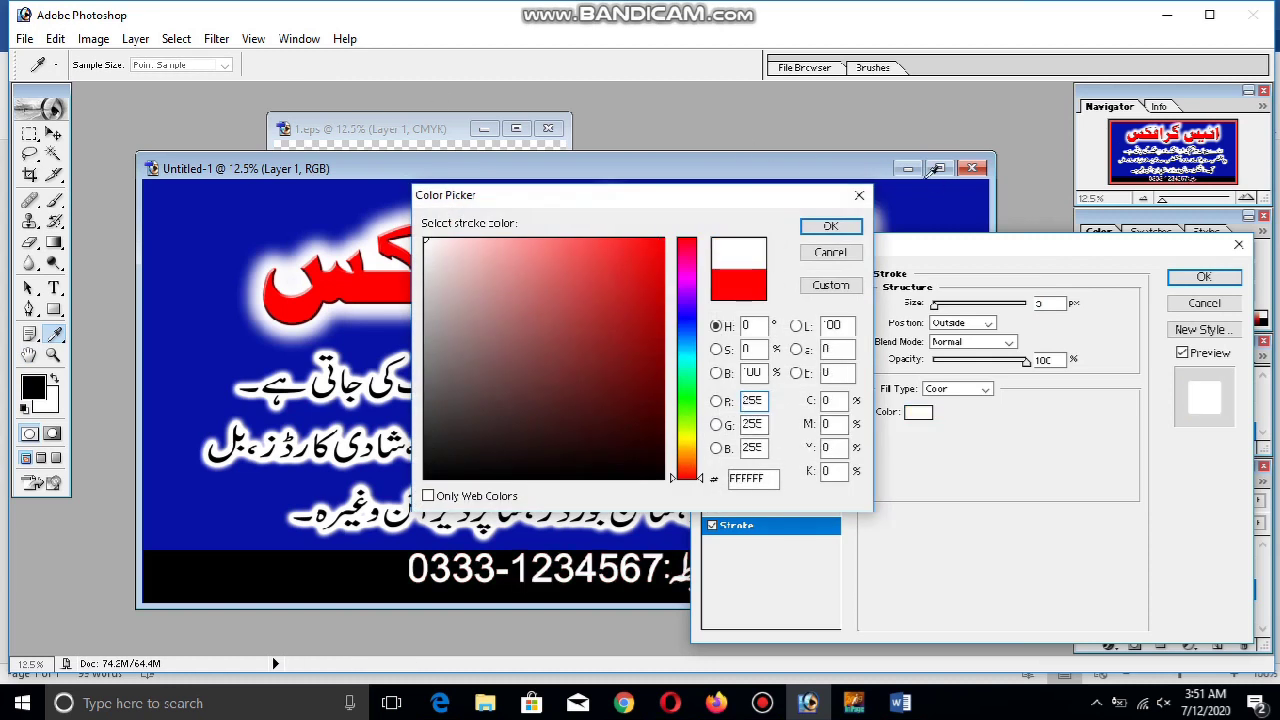
left_click(831, 227)
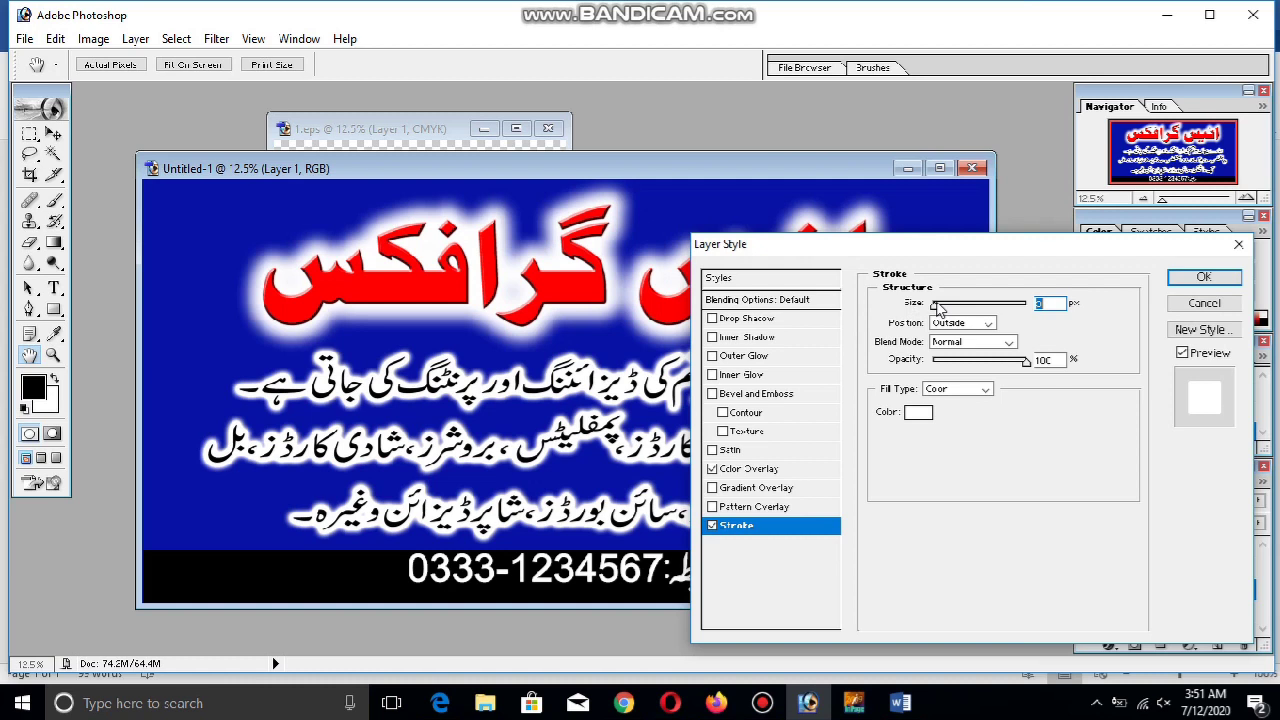
left_click_drag(938, 308, 940, 310)
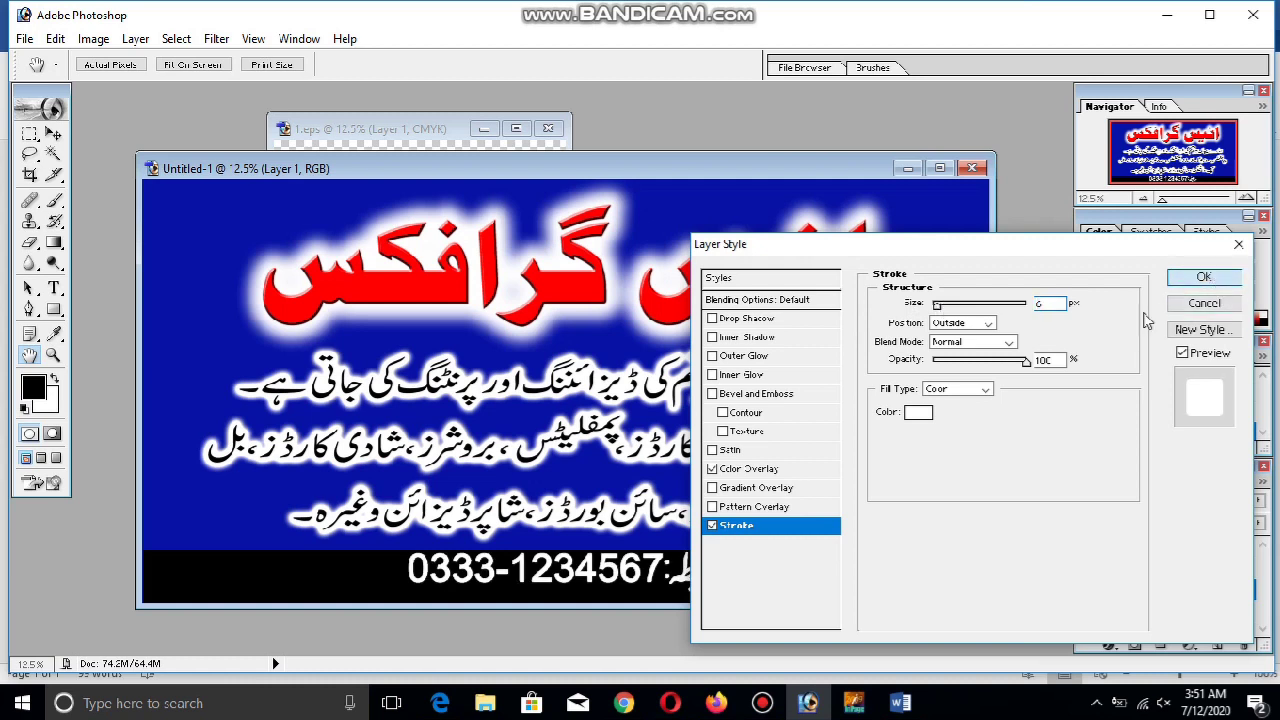
left_click(1203, 277)
Reposition the phone number slightly higher within the black strip
left_click_drag(660, 580, 665, 580)
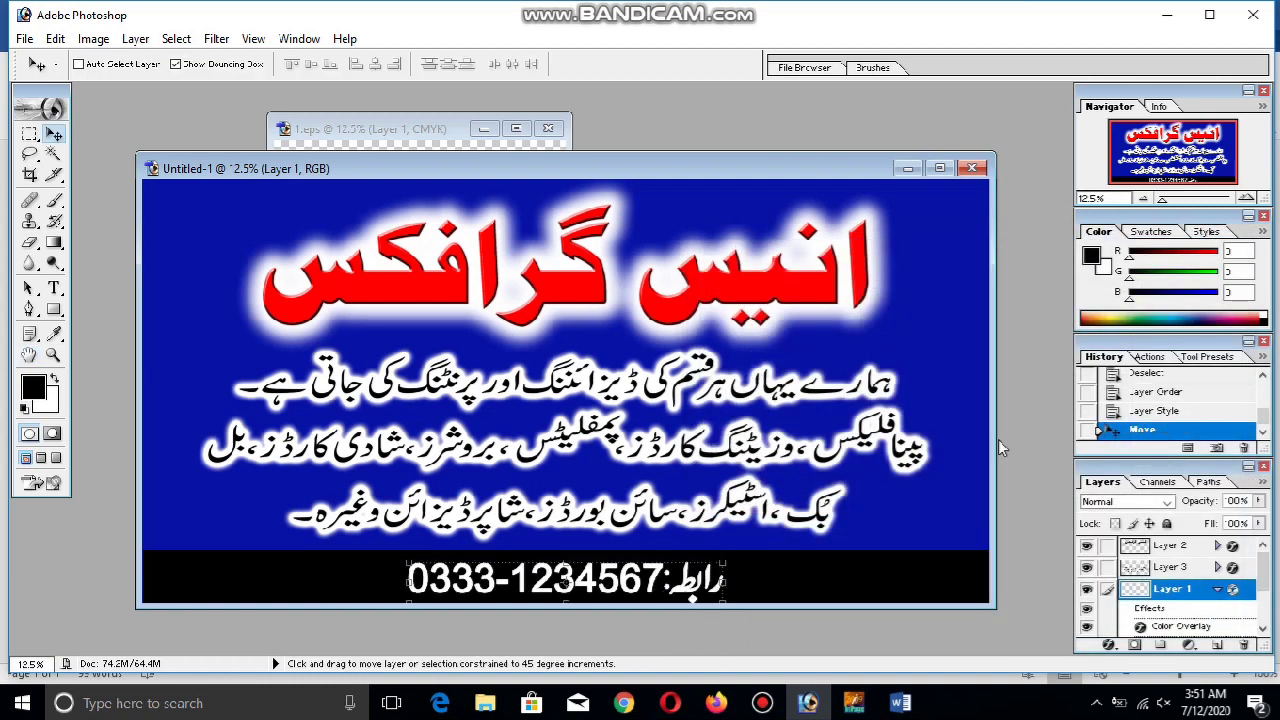
key("Up")
key("Up")
key("Up")
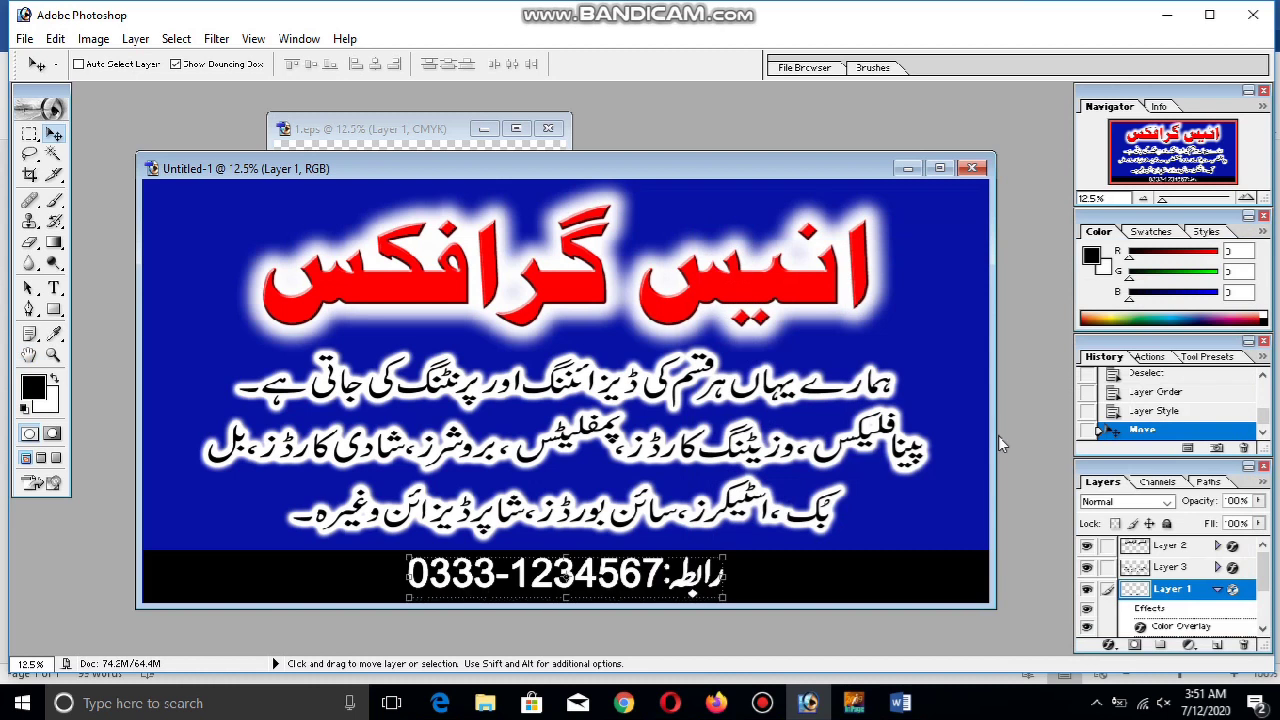
left_click(30, 134)
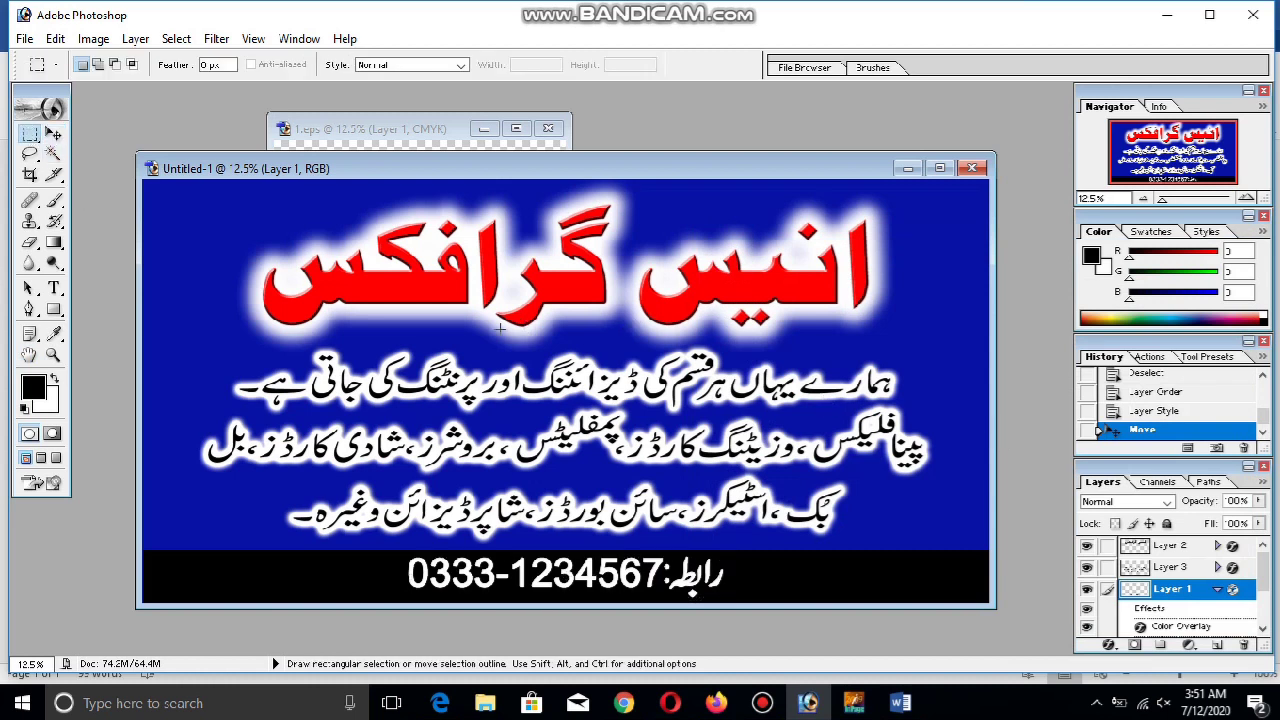
Type 'A.G' at 72 pt, then move it to the top-left corner and enlarge it
left_click(54, 290)
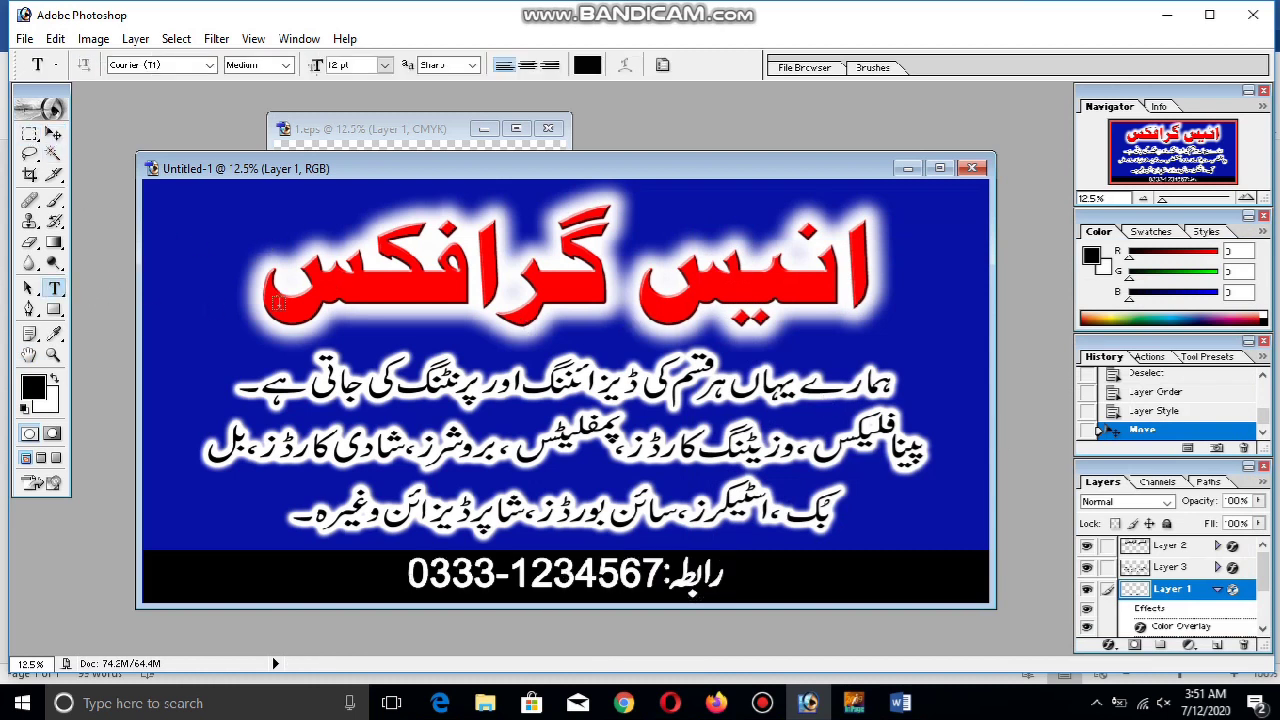
left_click(378, 289)
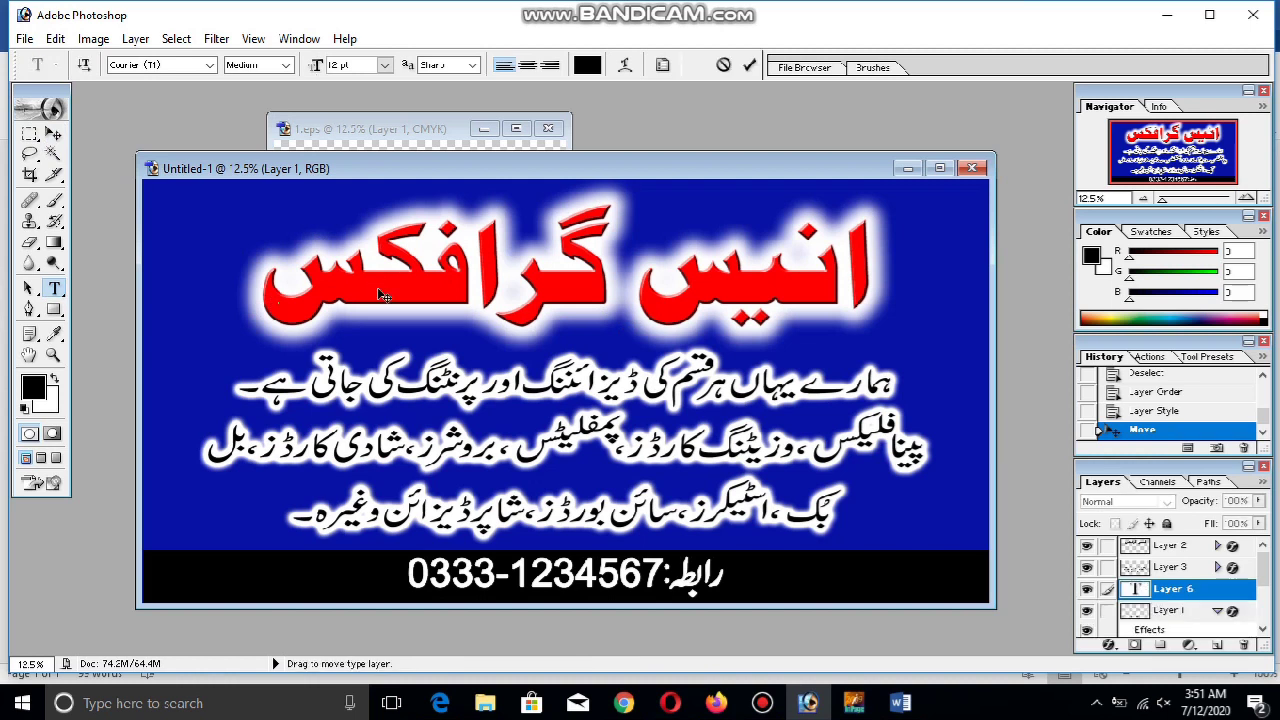
left_click(384, 64)
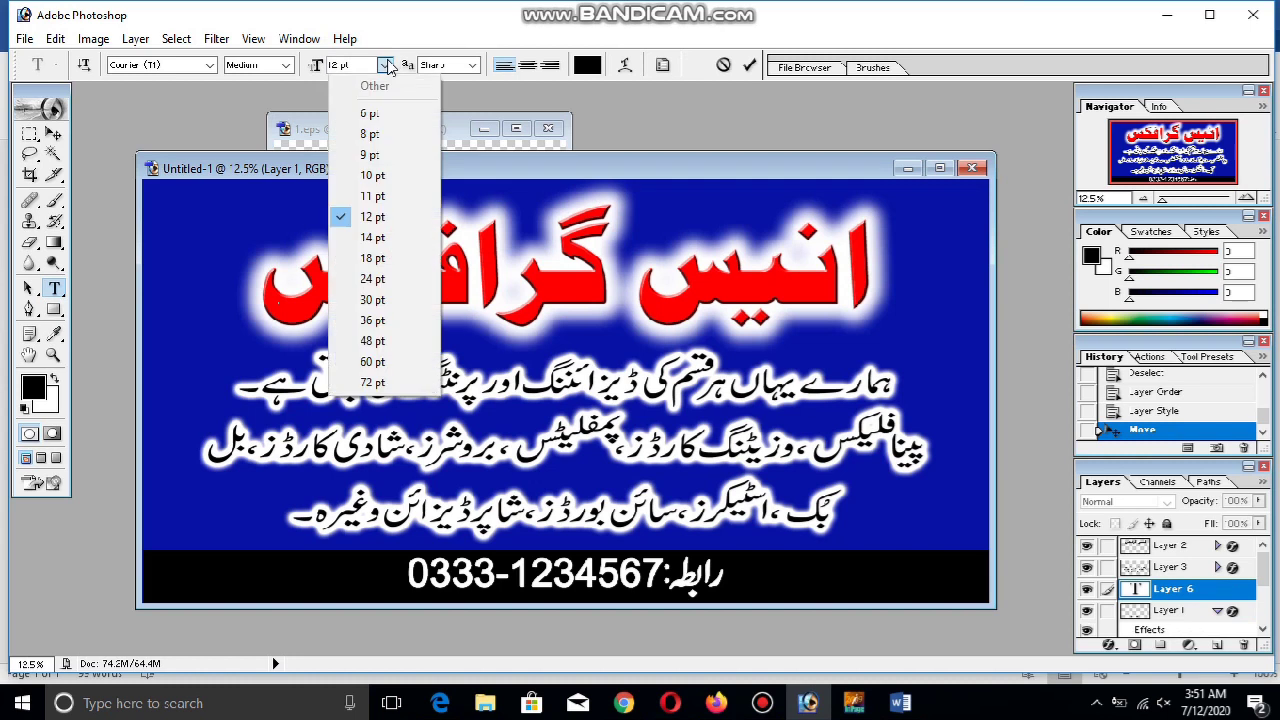
left_click(398, 386)
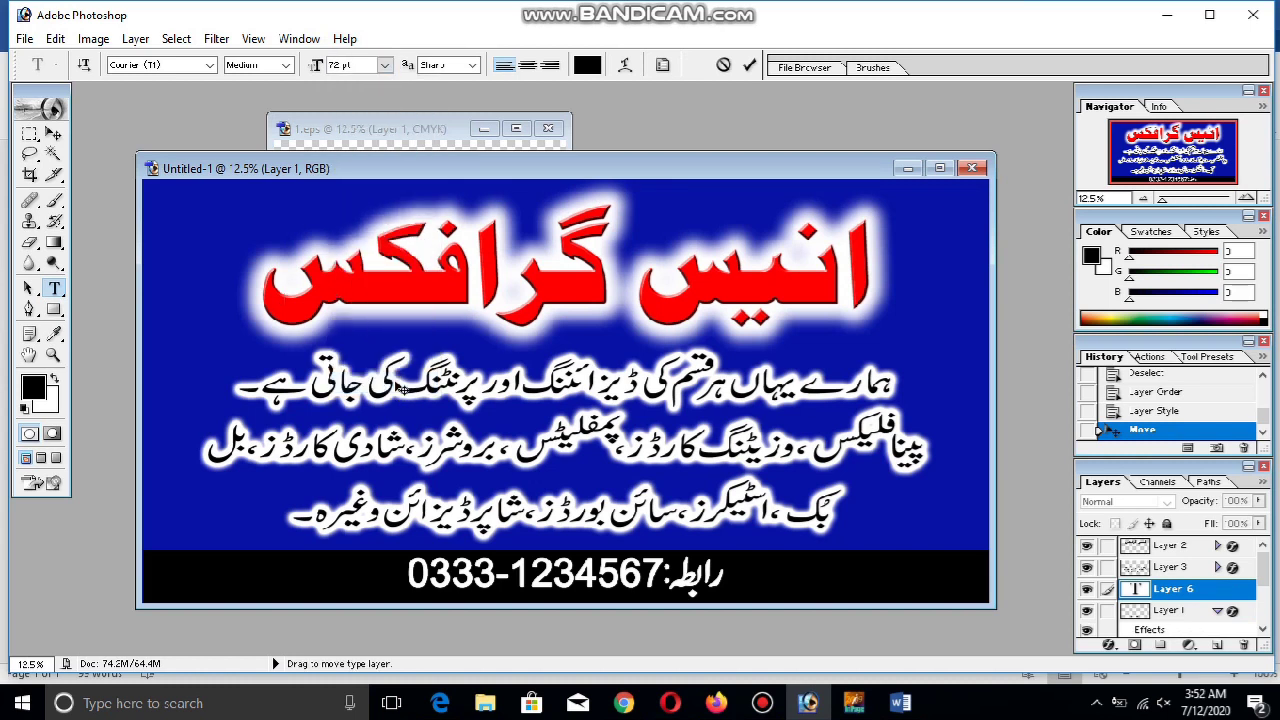
left_click(53, 133)
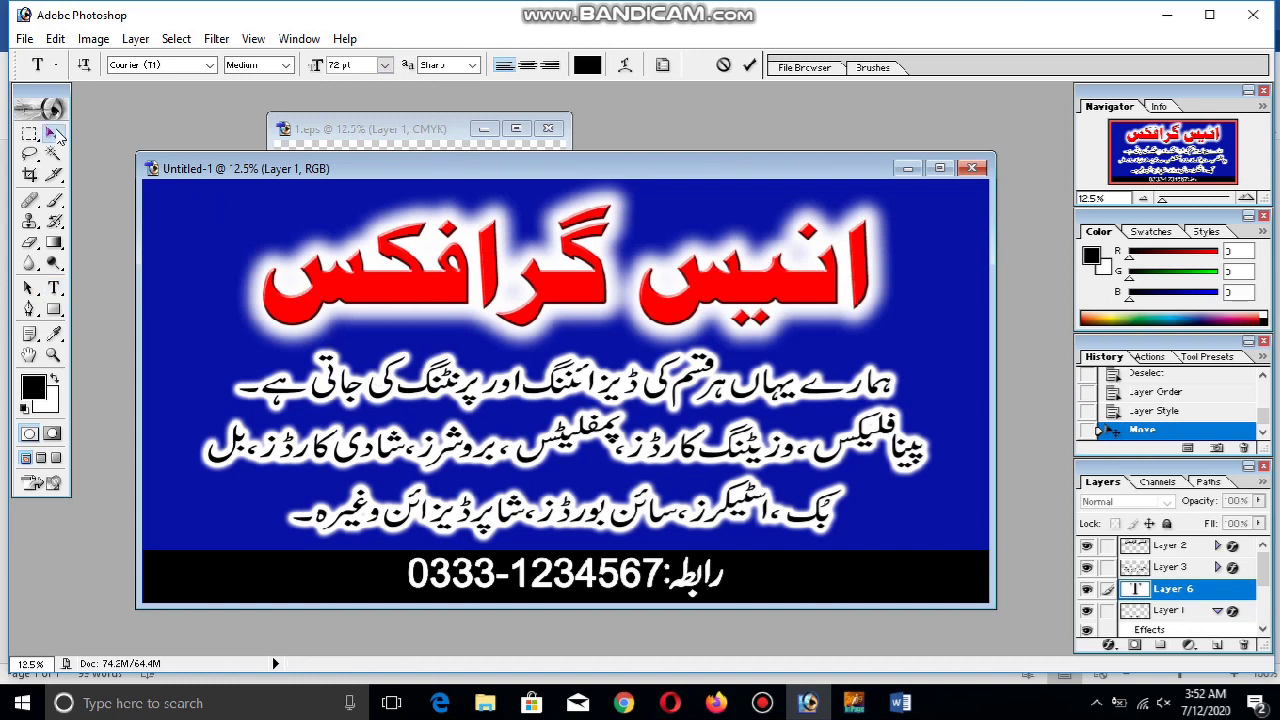
left_click_drag(297, 308, 152, 208)
key("Return")
key("t")
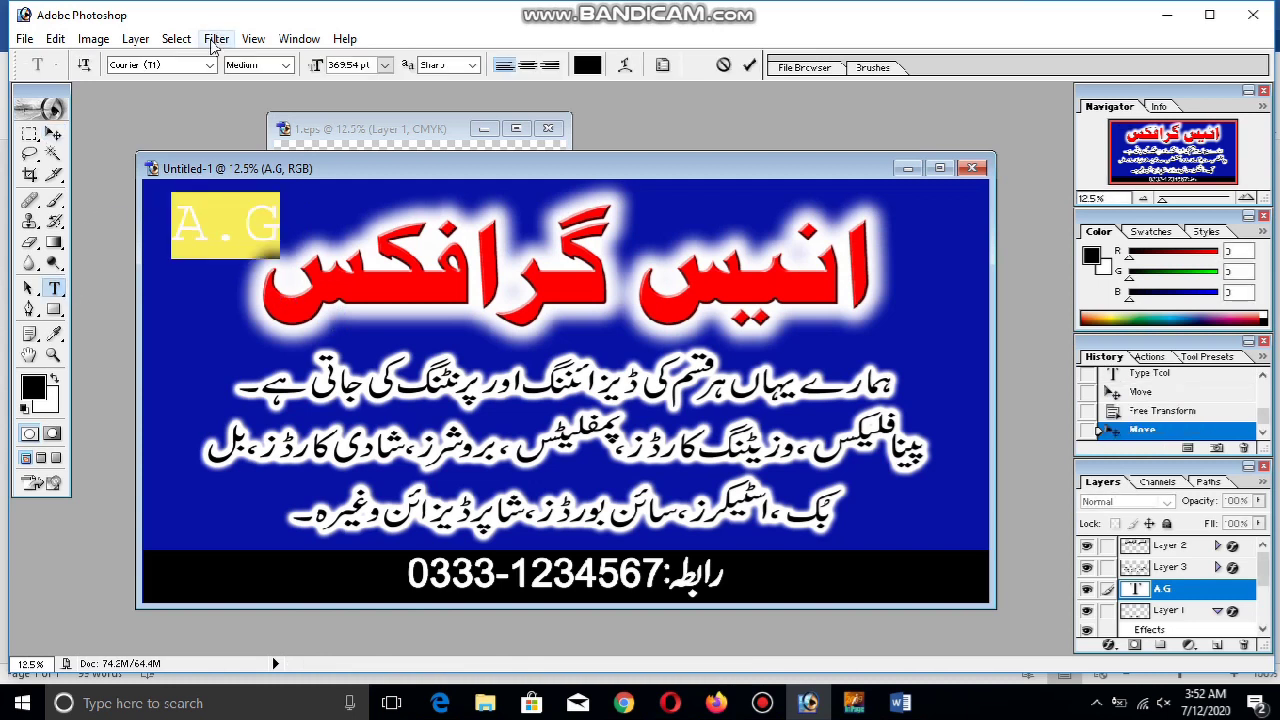
Change the A.G text font to Franklin Gothic Heavy Italic
left_click(174, 66)
key("Up")
key("Up")
key("Up")
key("Up")
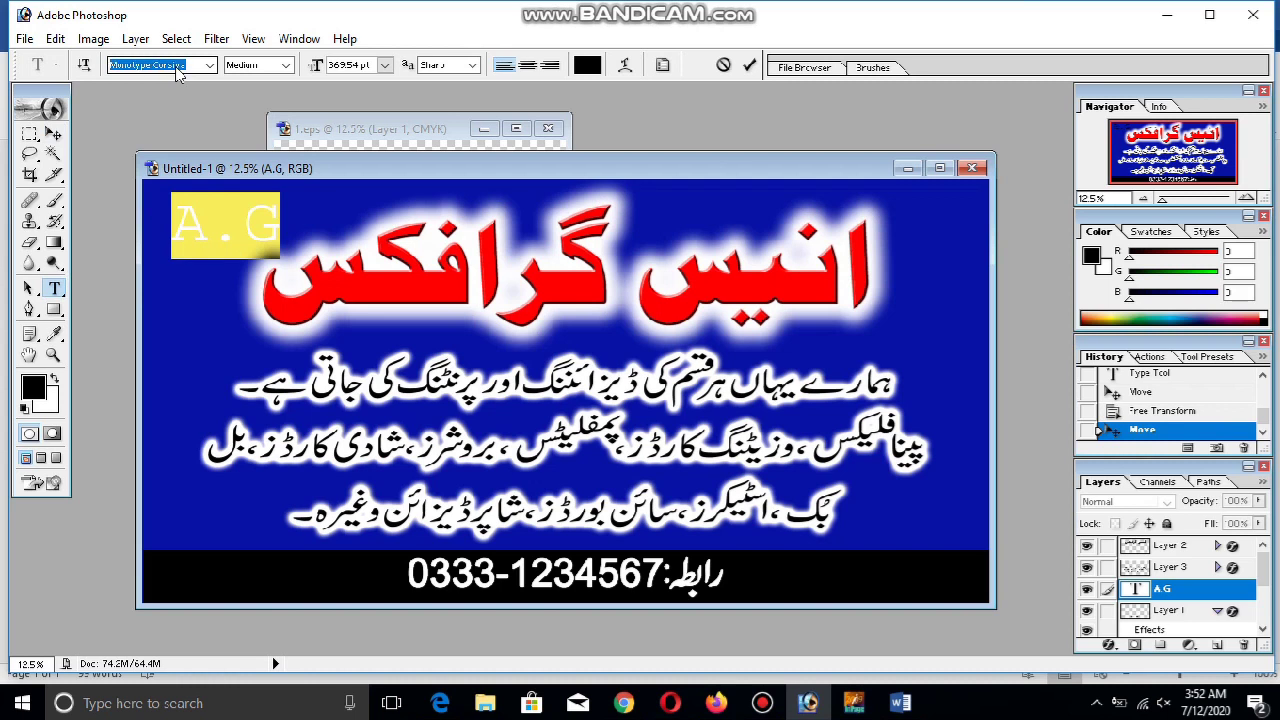
key("Down")
key("Down")
key("Down")
key("Down")
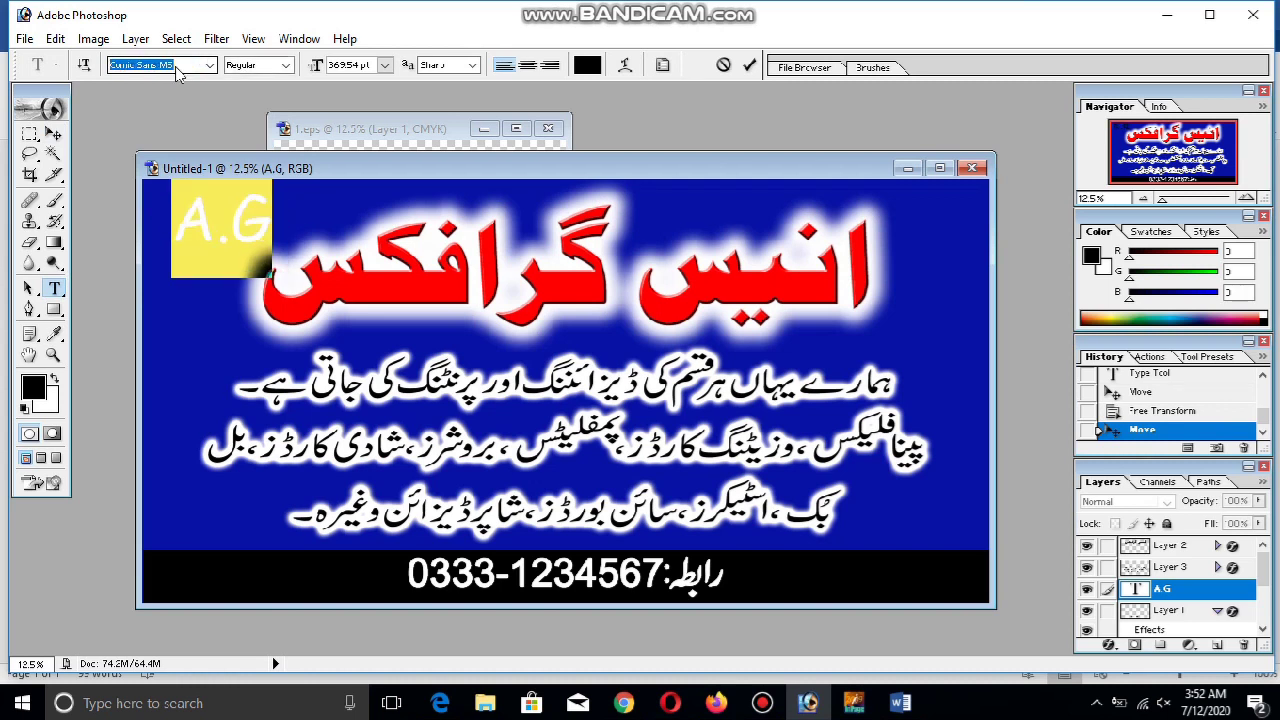
key("Down")
key("Down")
key("Down")
key("Down")
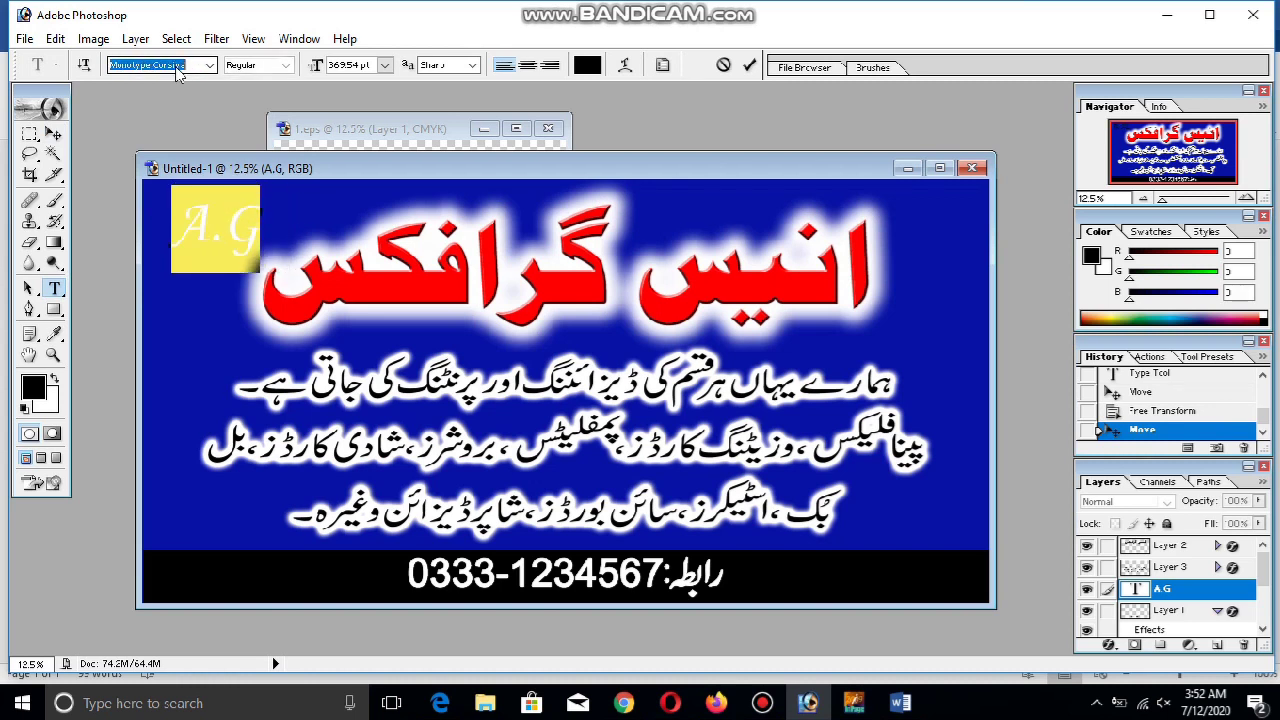
key("Down")
key("Down")
key("Down")
key("Down")
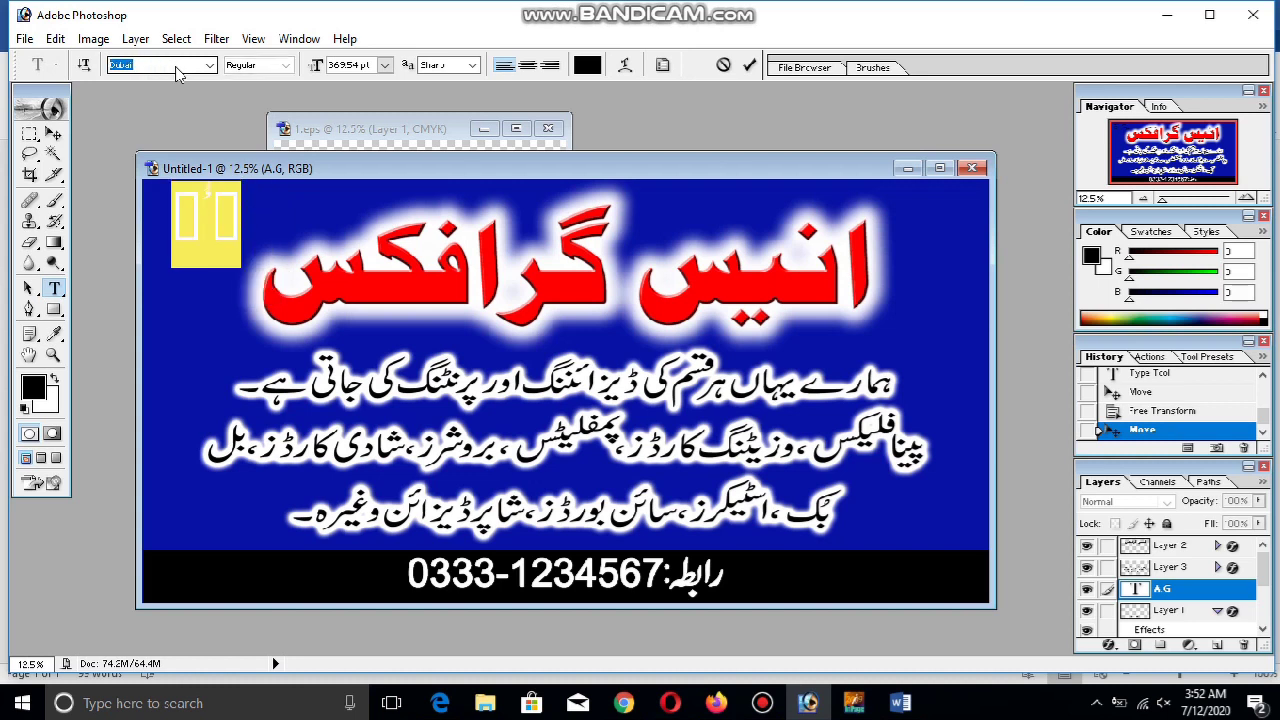
key("Down")
key("Down")
key("Down")
key("Down")
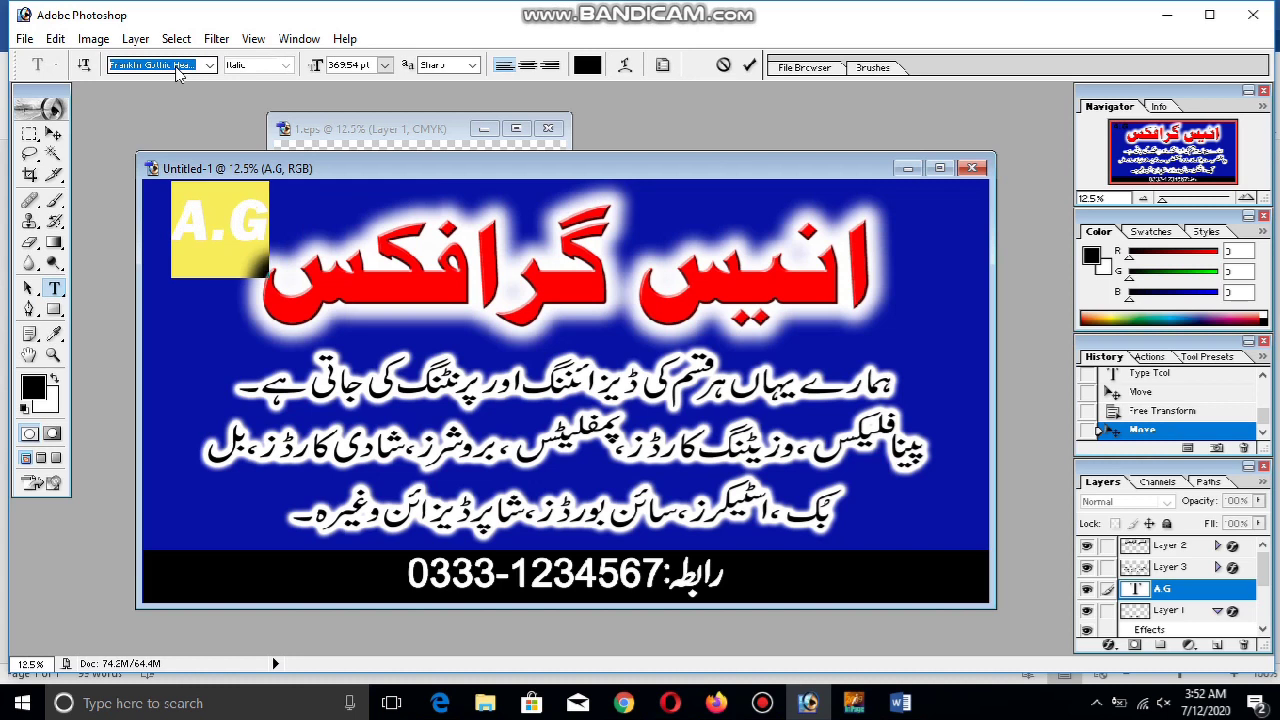
left_click(764, 704)
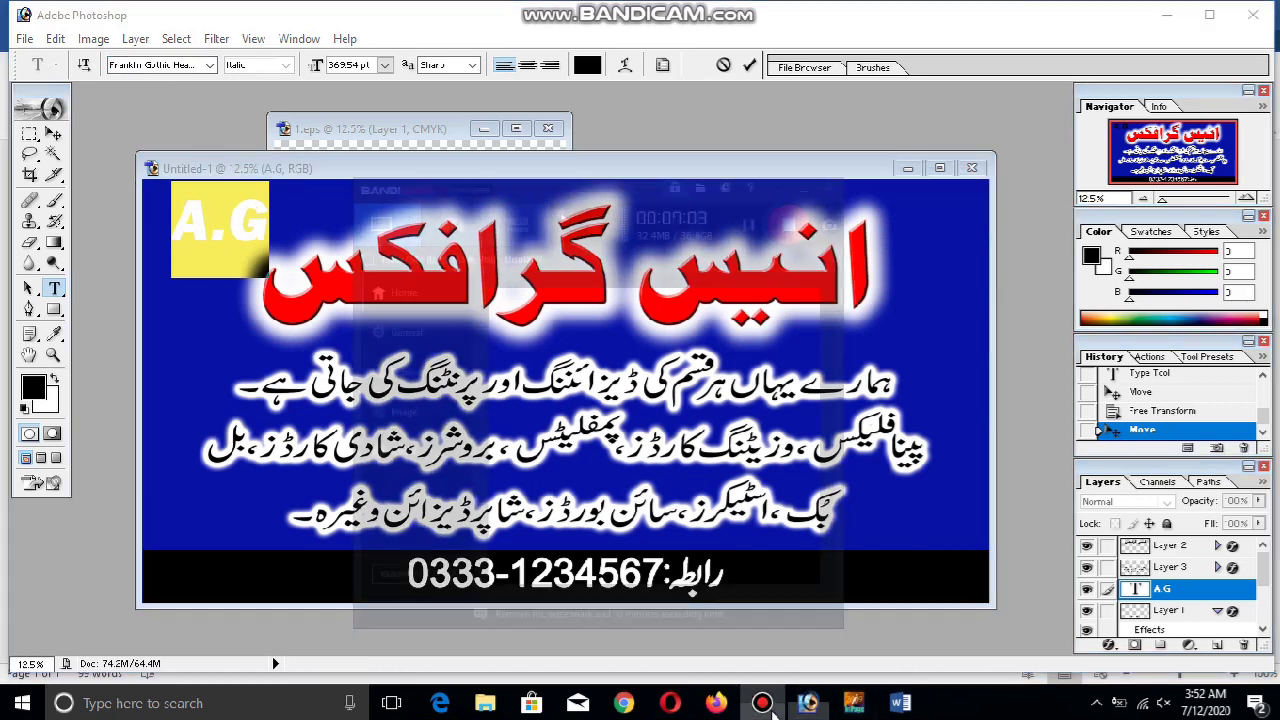
left_click(766, 706)
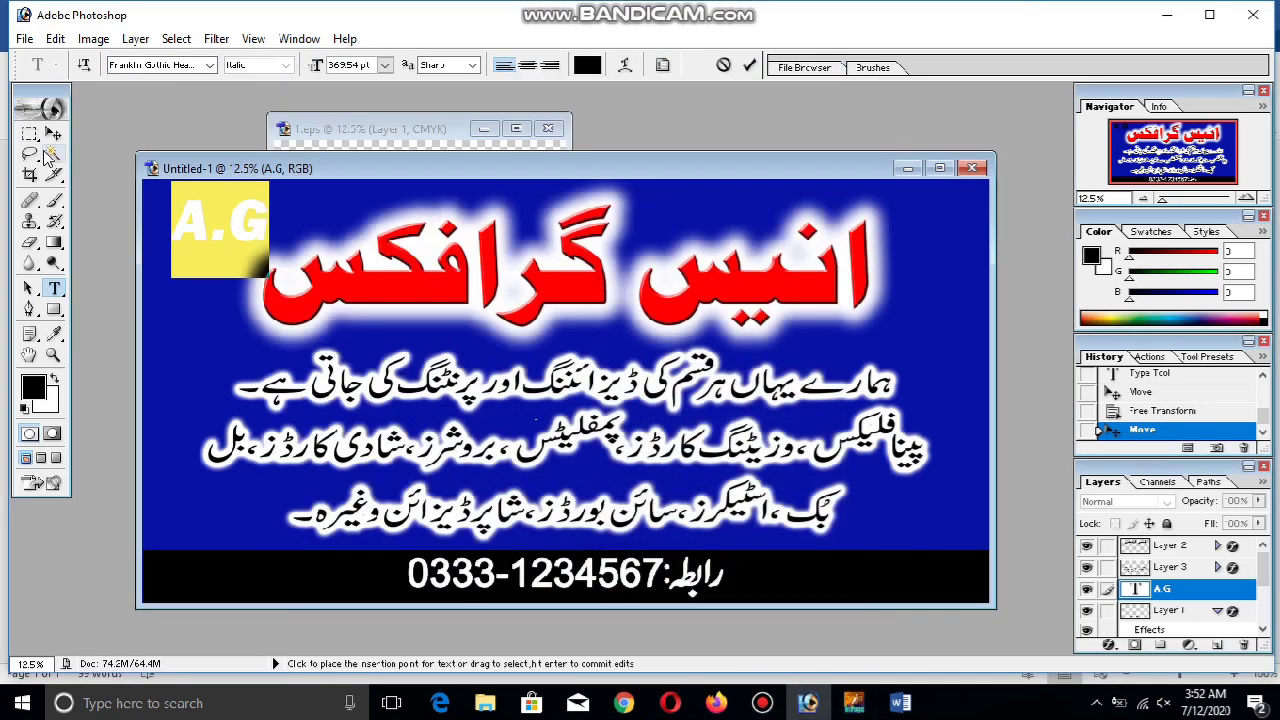
Stack the letters as A above G and delete the period
left_click(239, 232)
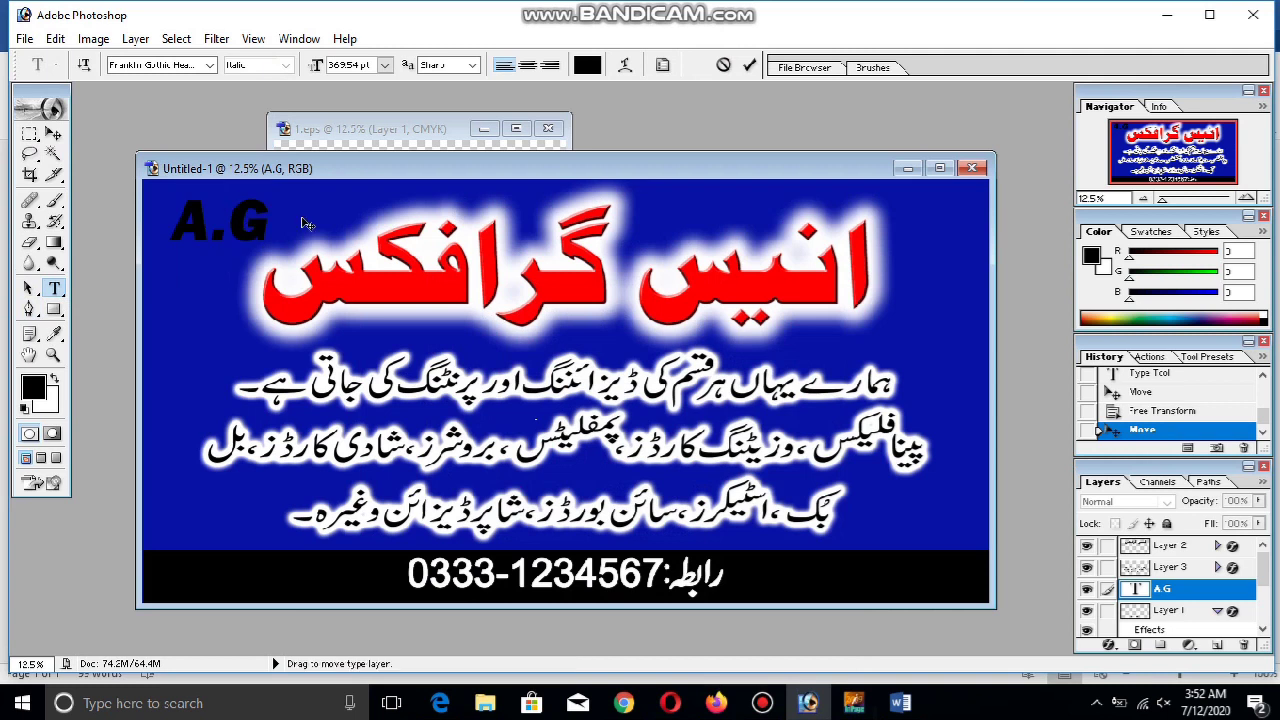
key("Return")
key("BackSpace")
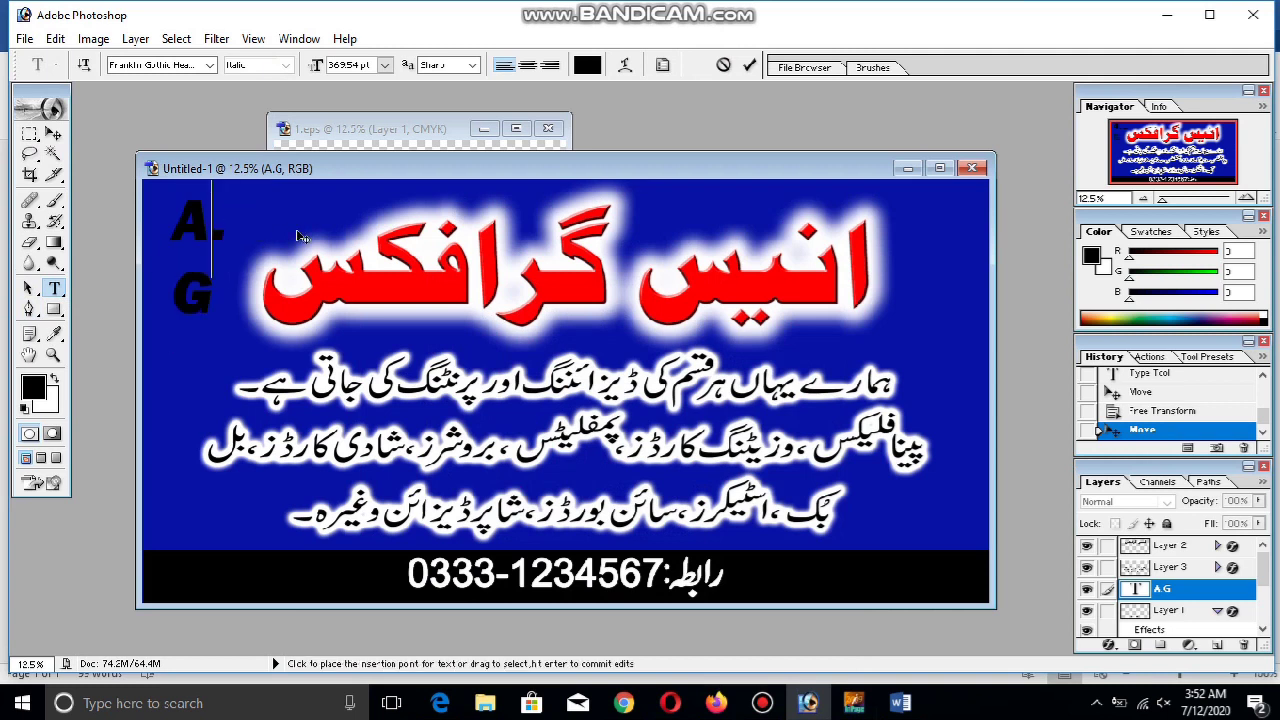
left_click(53, 133)
Shift the red Urdu title to the right
left_click_drag(200, 289, 201, 296)
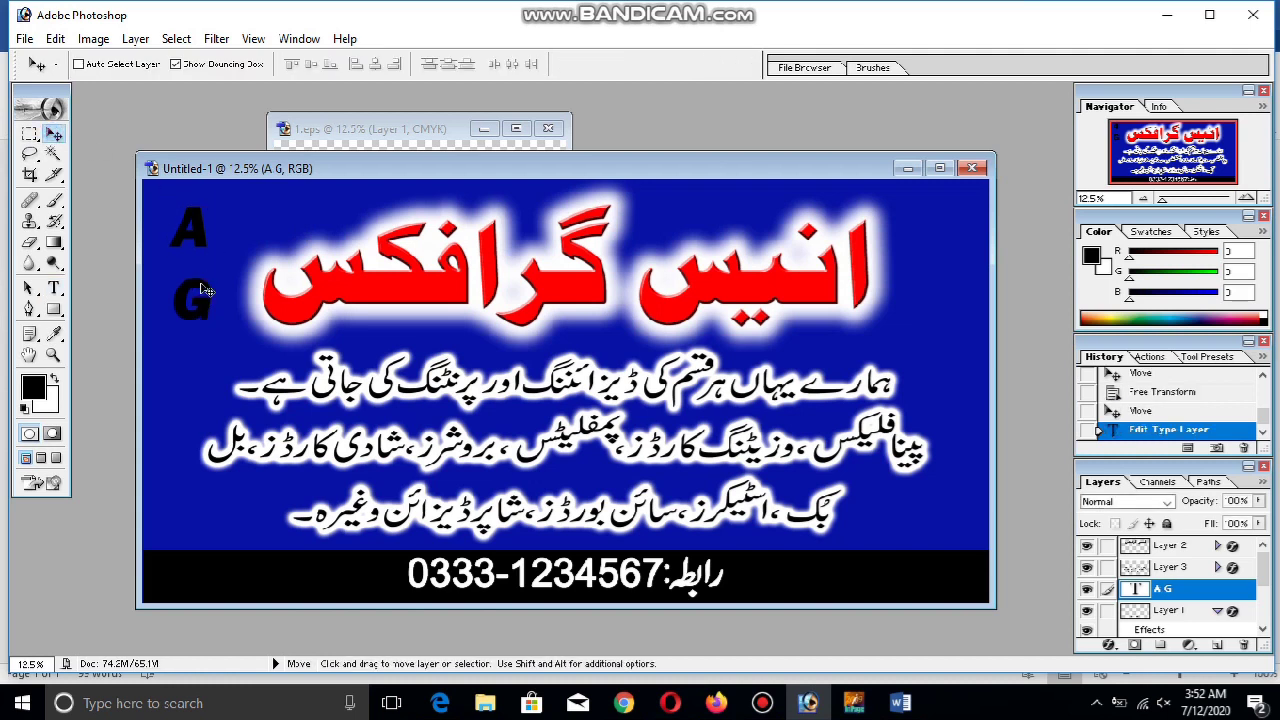
left_click_drag(560, 298, 670, 291)
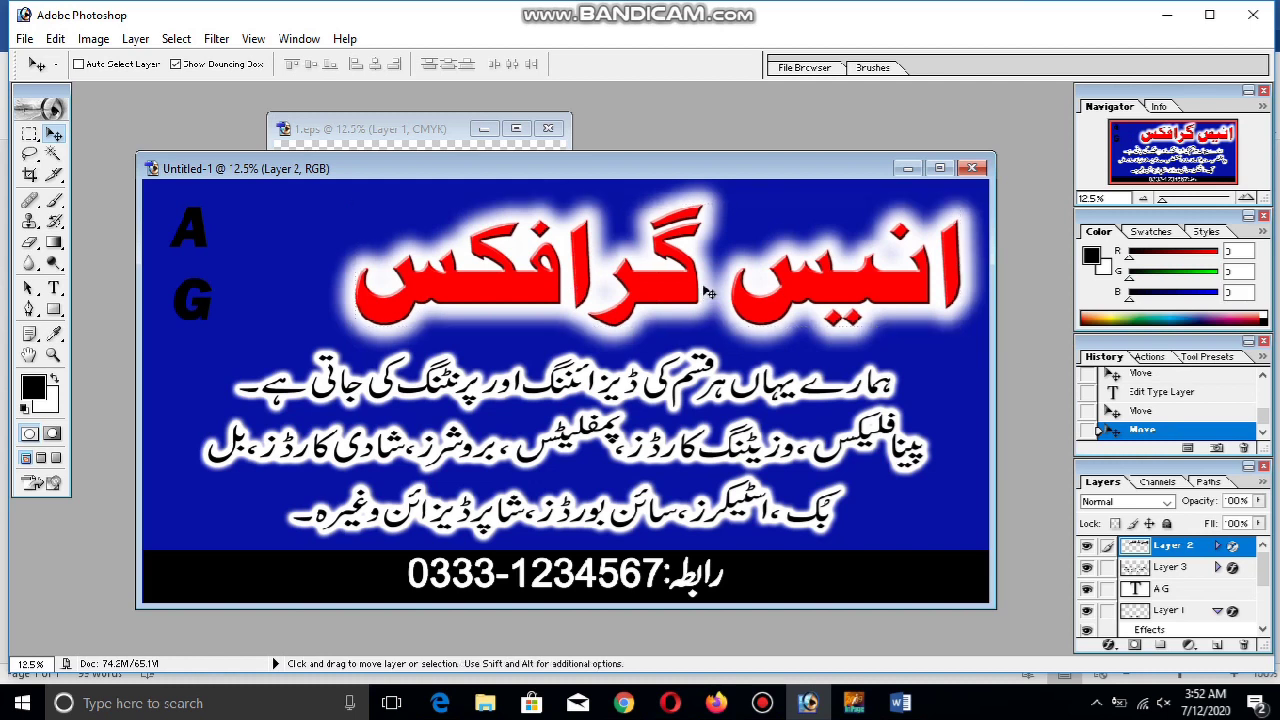
left_click(202, 296, "ctrl")
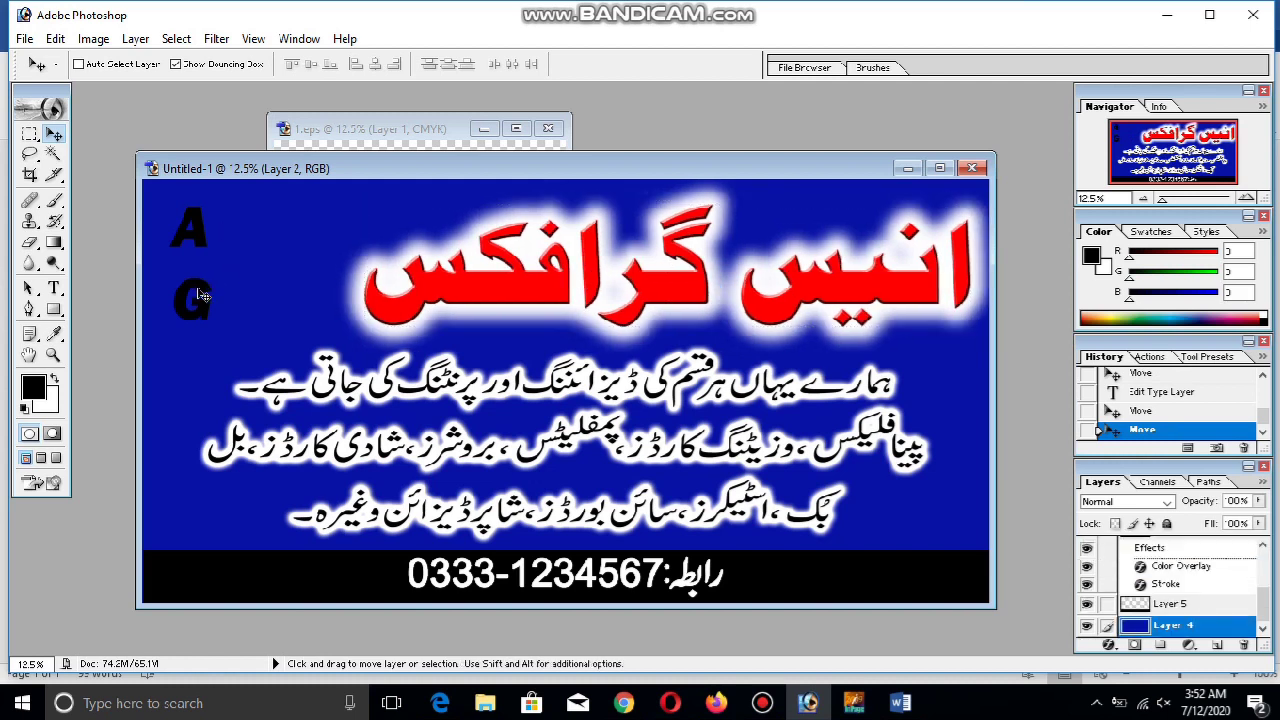
Make the logo read 'A . G' on one line, nudge it right, and circle it with the Elliptical Marquee
left_click(54, 288)
left_click(175, 298)
key("BackSpace")
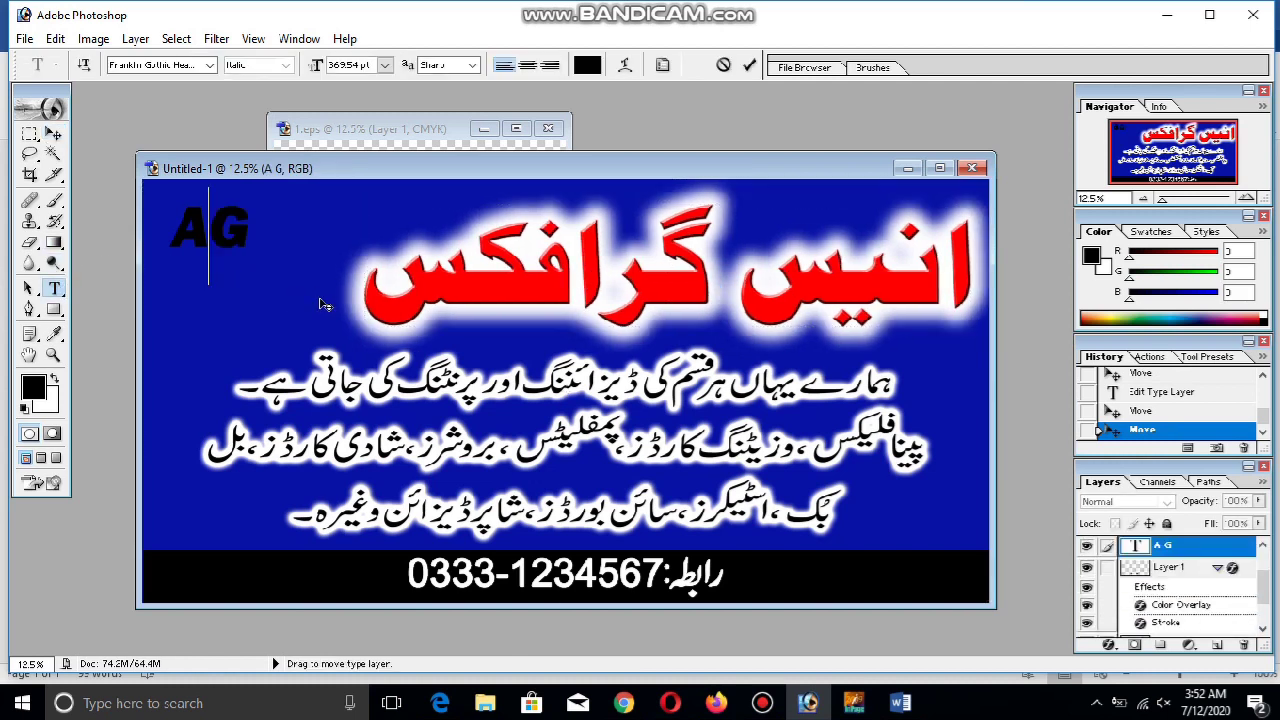
type(".")
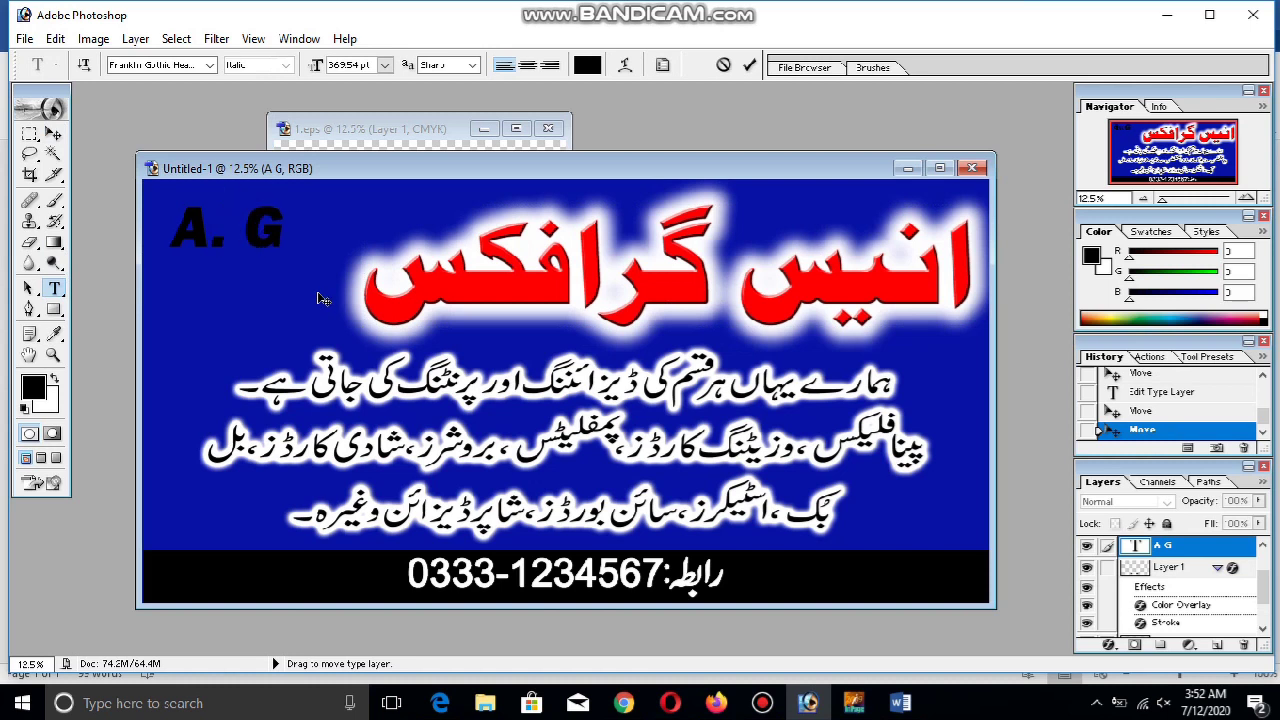
left_click(213, 250)
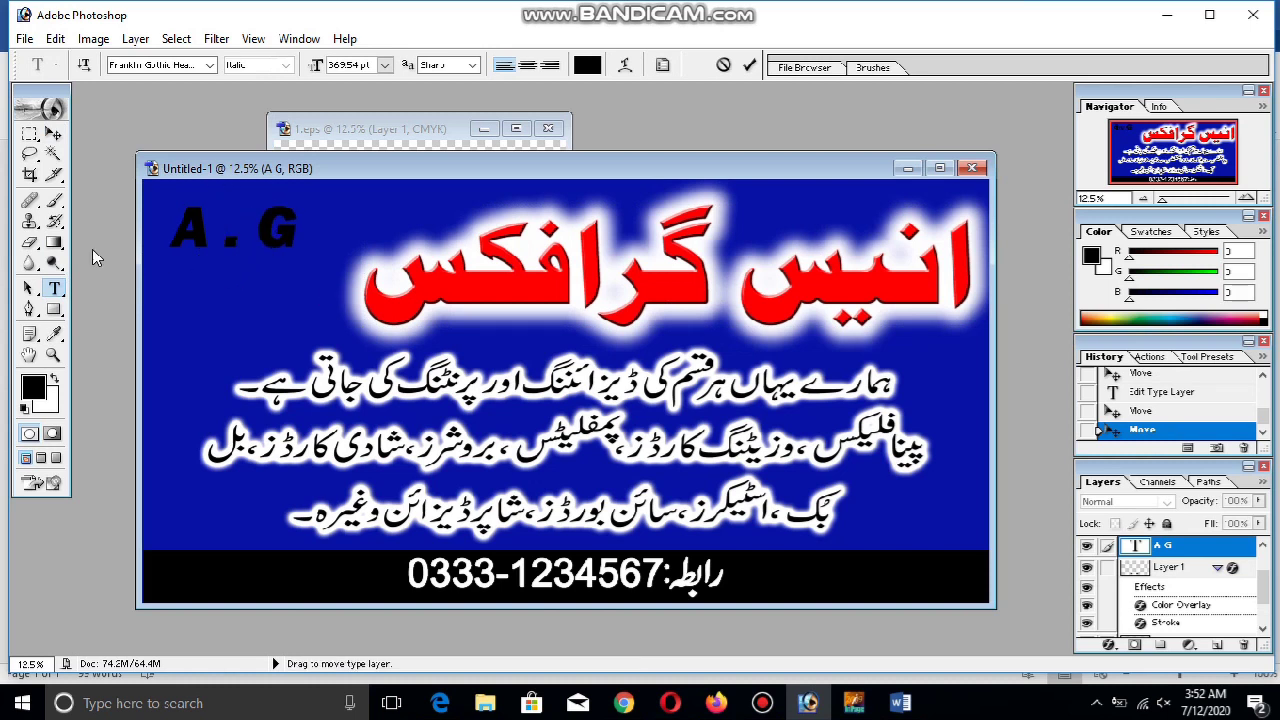
left_click(53, 133)
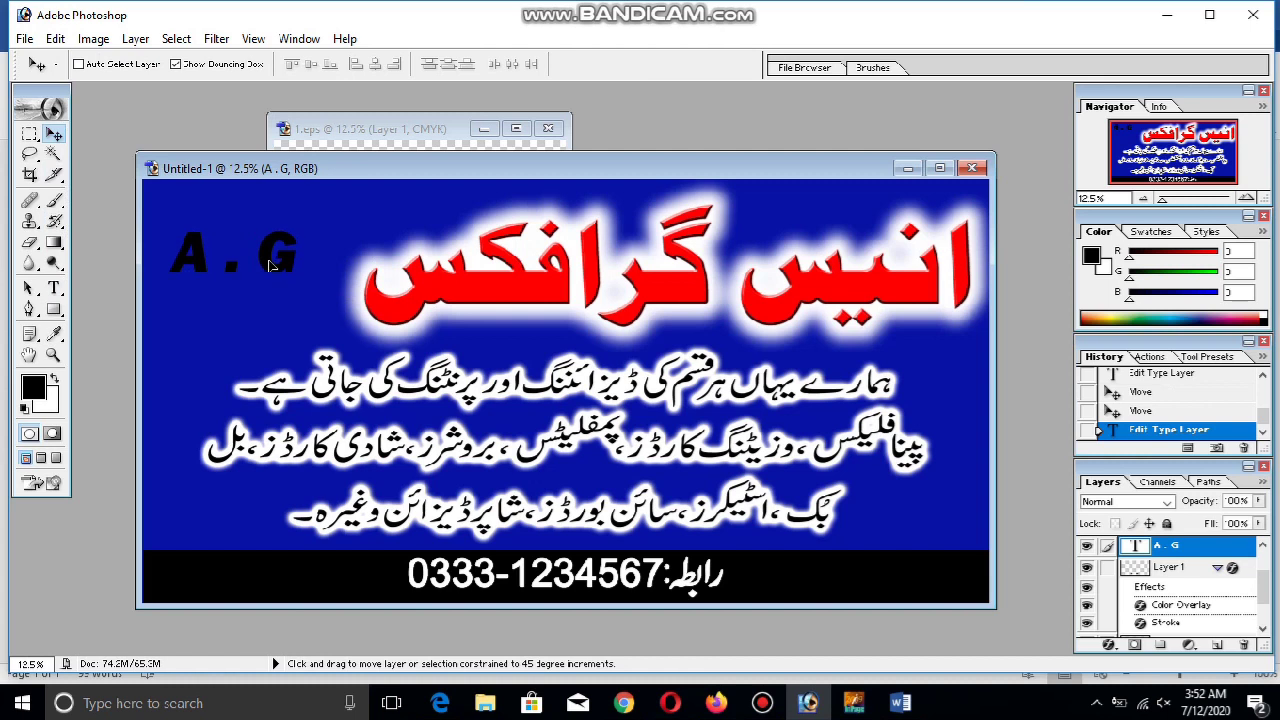
left_click_drag(287, 271, 296, 272)
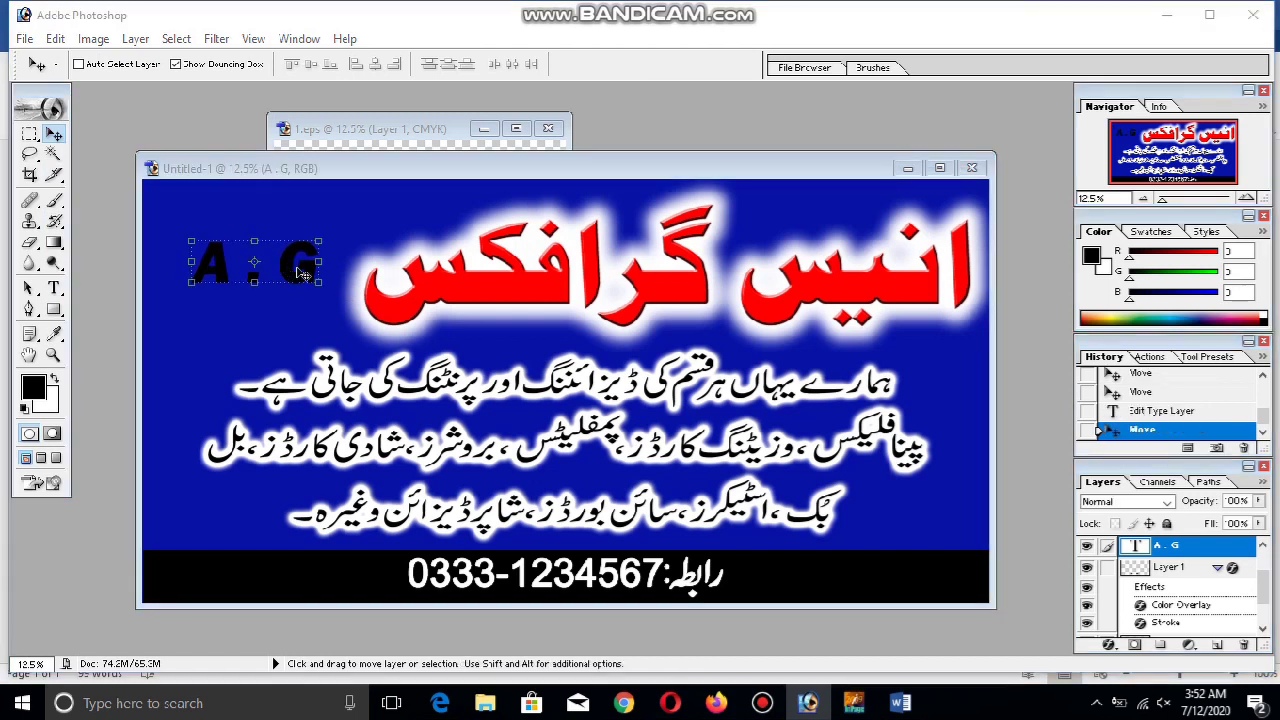
left_click_drag(306, 272, 308, 229)
key("Escape")
left_click_drag(30, 133, 100, 151)
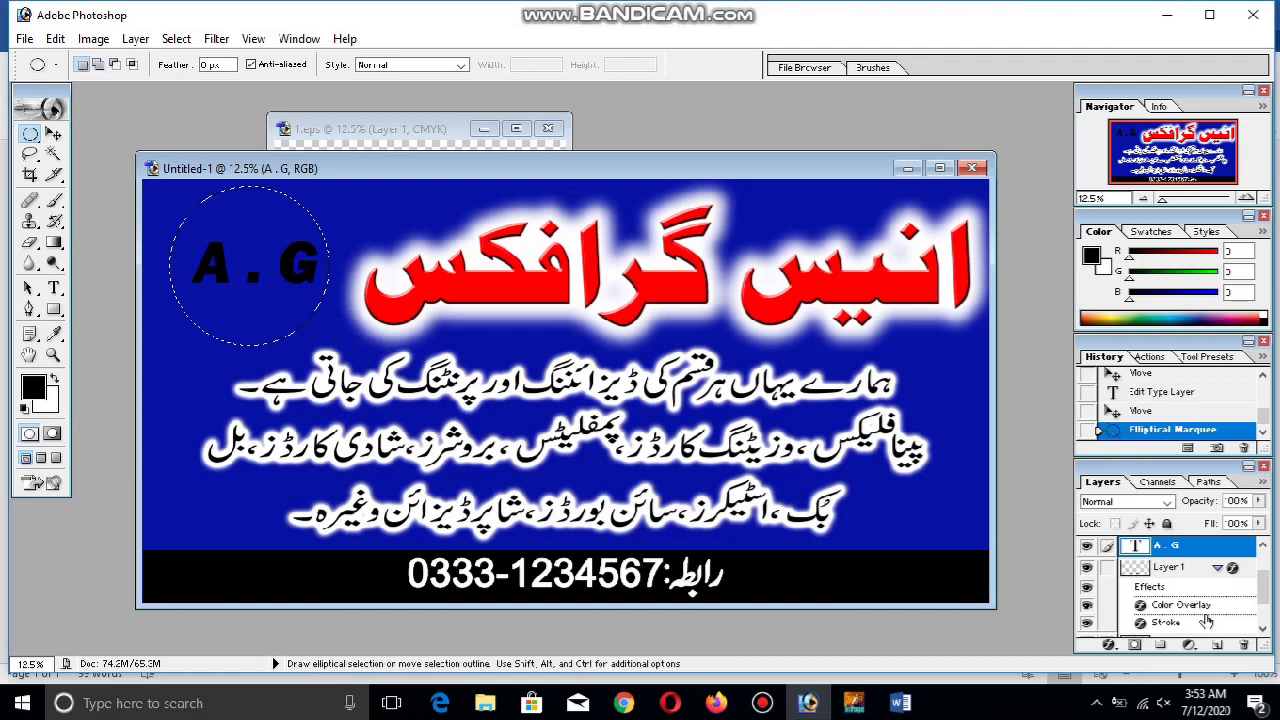
Fill the circular selection on a new layer with red sampled from the title
left_click(1216, 645)
key("alt+BackSpace")
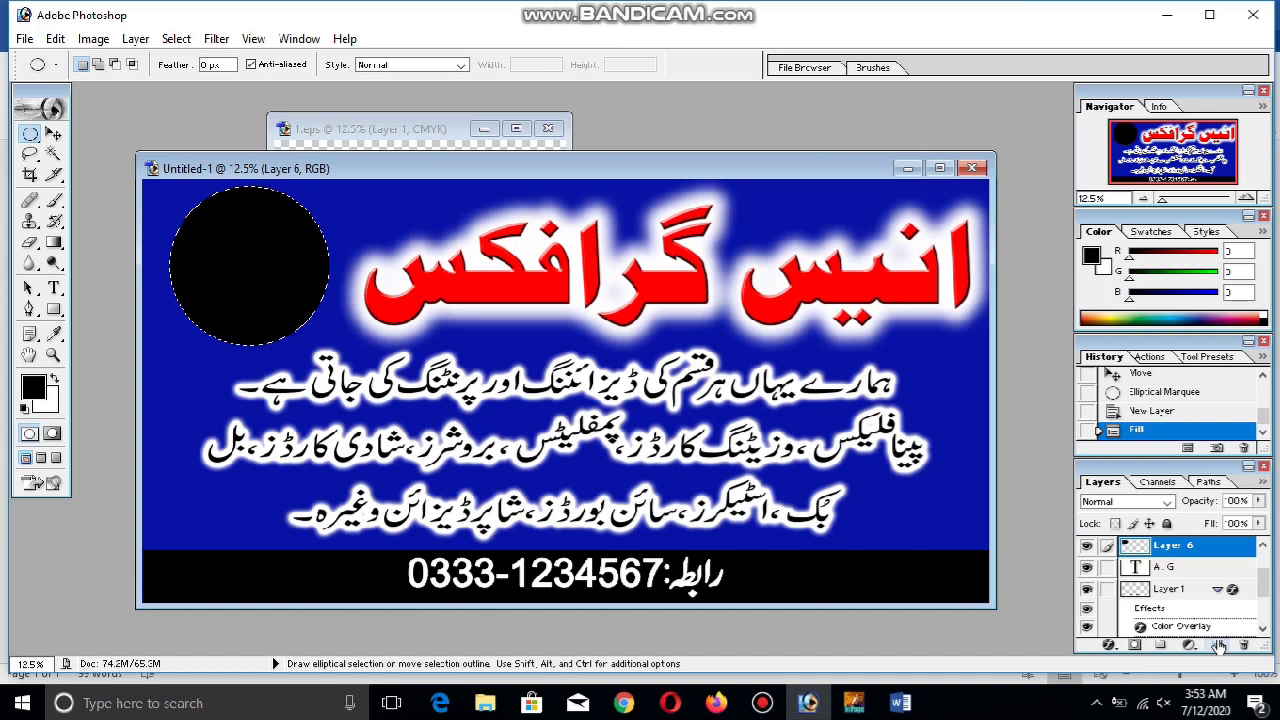
key("ctrl+BackSpace")
key("alt+BackSpace")
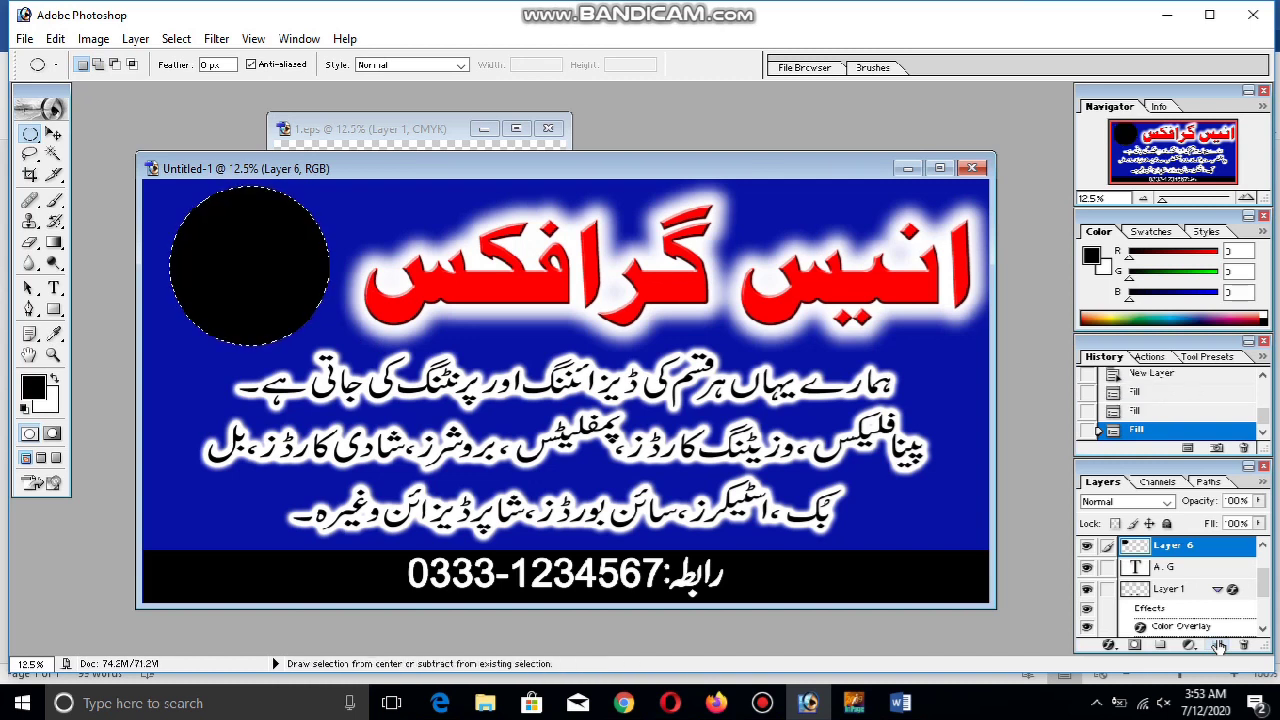
left_click(54, 333)
left_click(524, 288)
key("ctrl+BackSpace")
key("alt+BackSpace")
Give the circle a Bevel and Emboss with 1000% depth and 70 px size
right_click(1212, 550)
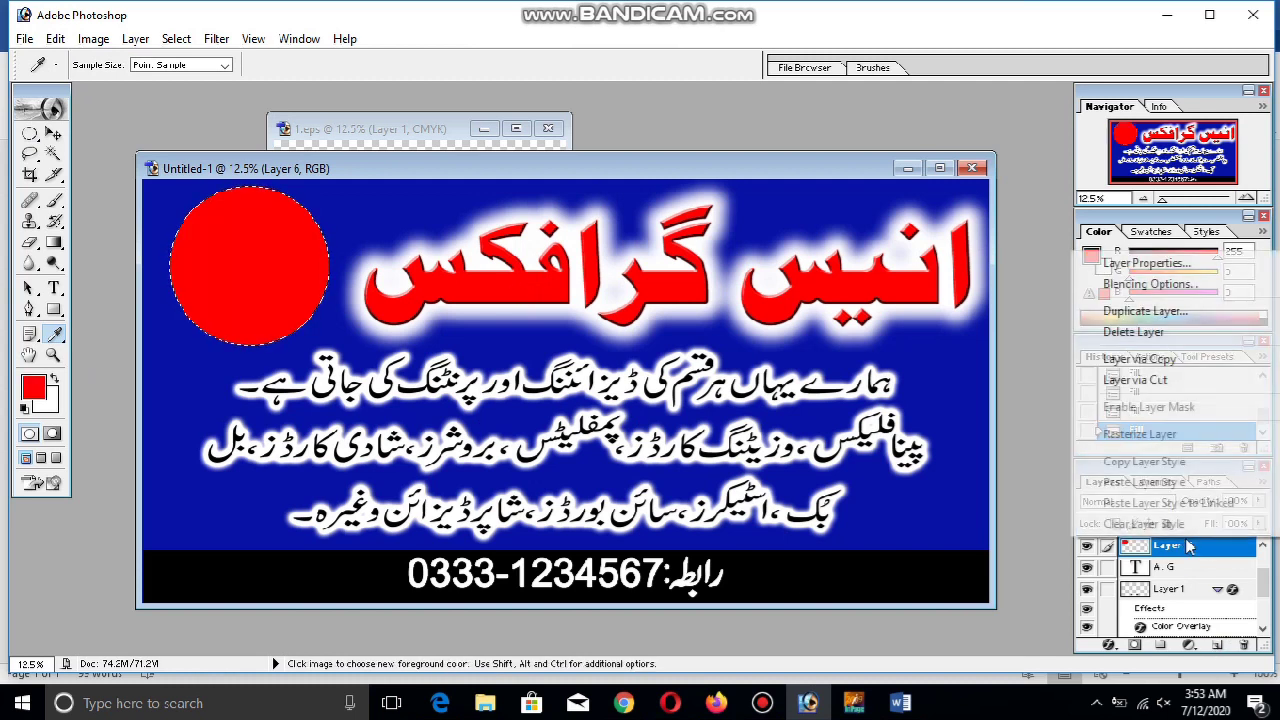
key("Escape")
key("h")
double_click(1220, 545)
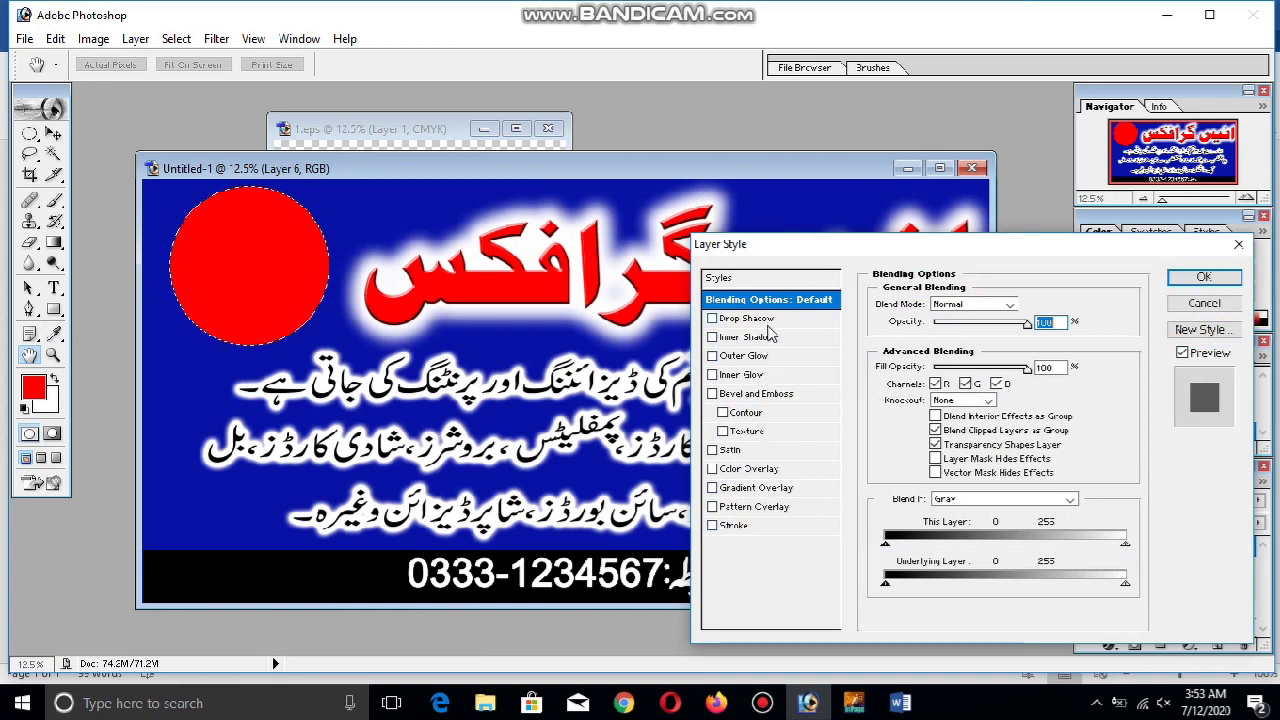
left_click(768, 340)
left_click_drag(941, 380, 933, 380)
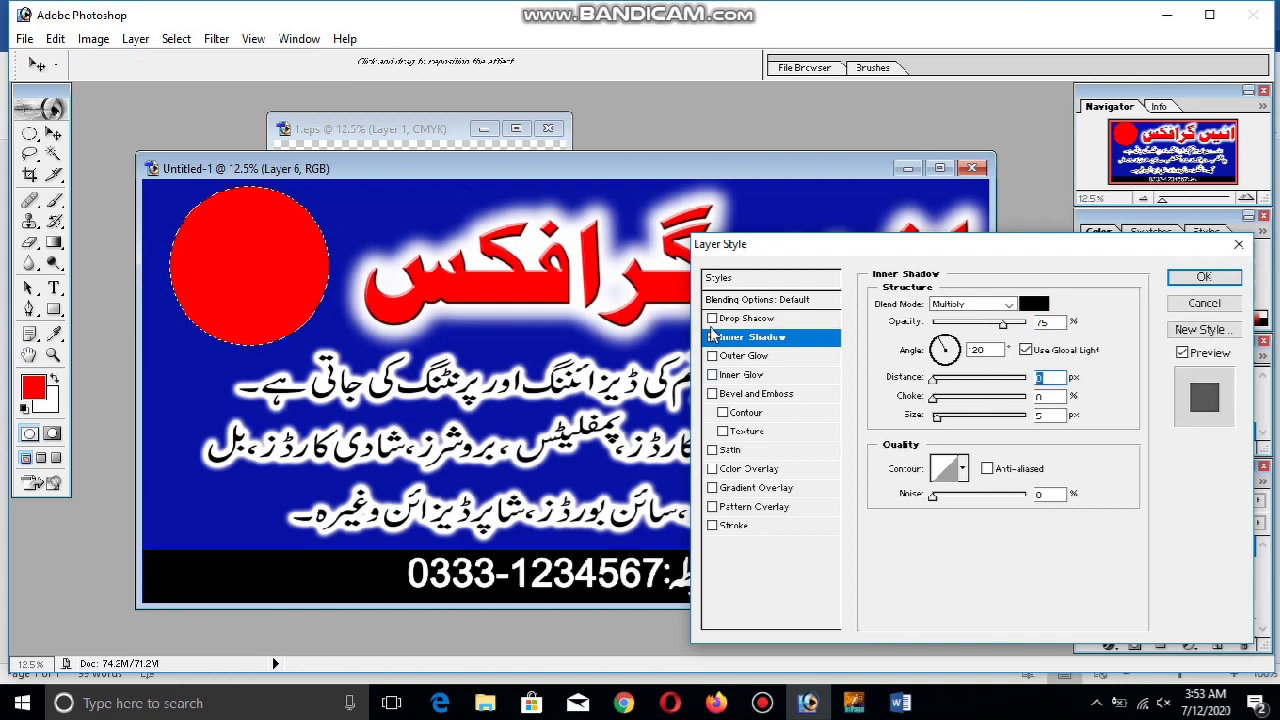
left_click(765, 393)
left_click(712, 339)
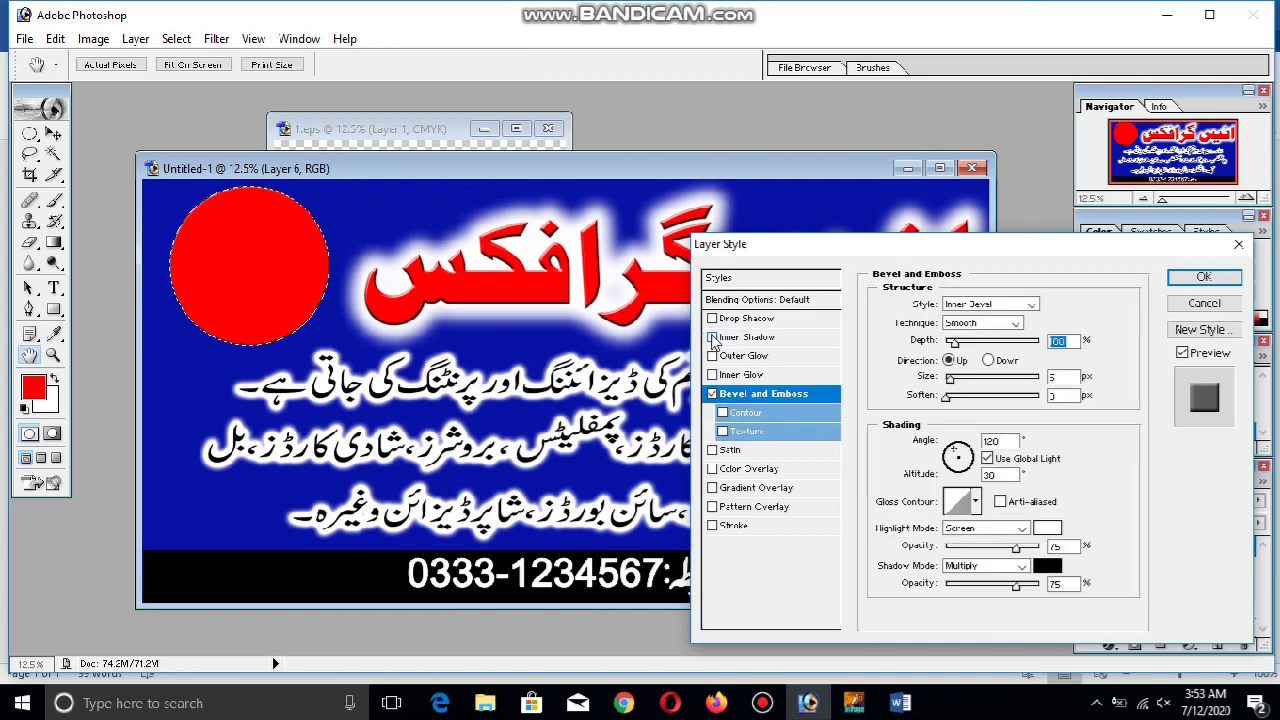
left_click_drag(955, 343, 1077, 358)
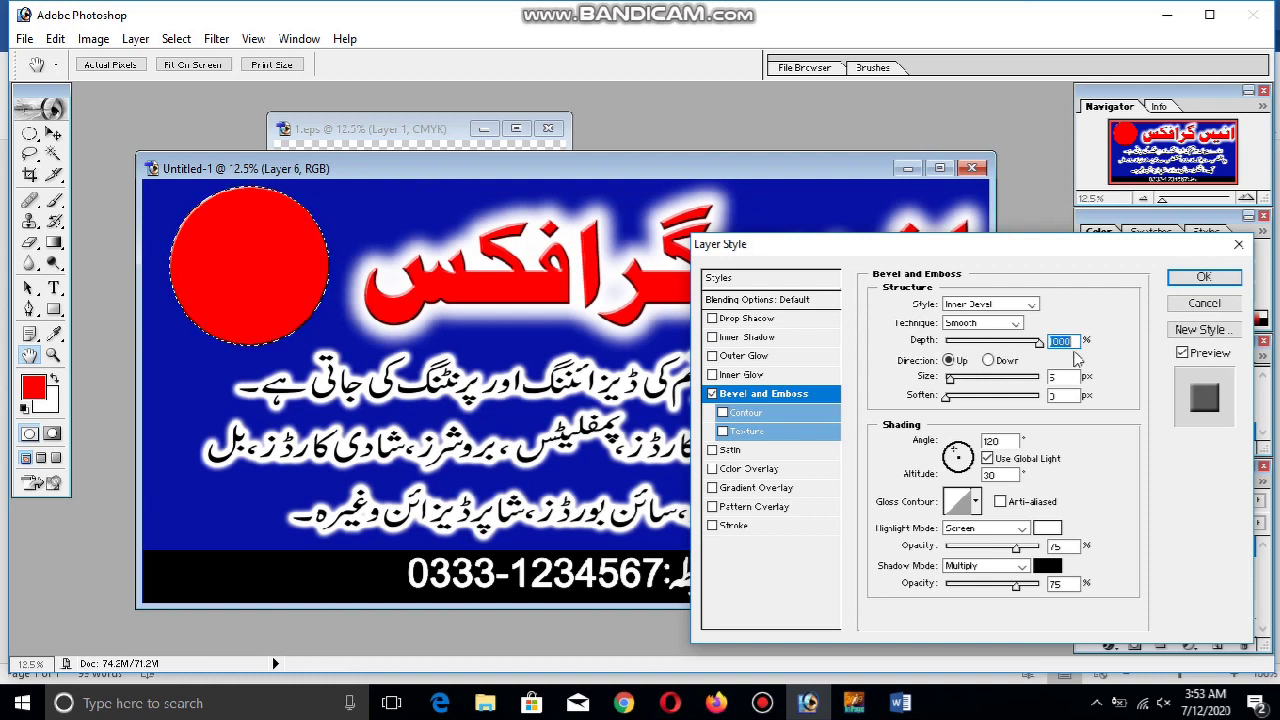
left_click_drag(950, 379, 975, 386)
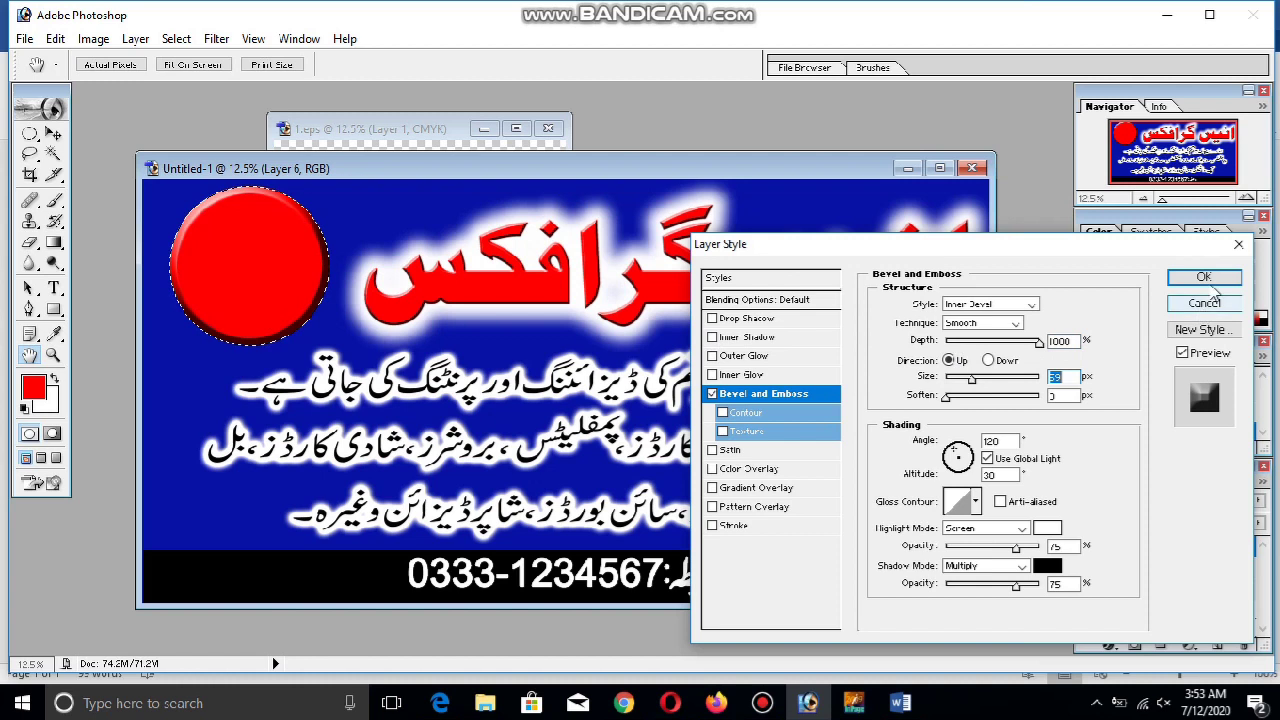
left_click(1203, 277)
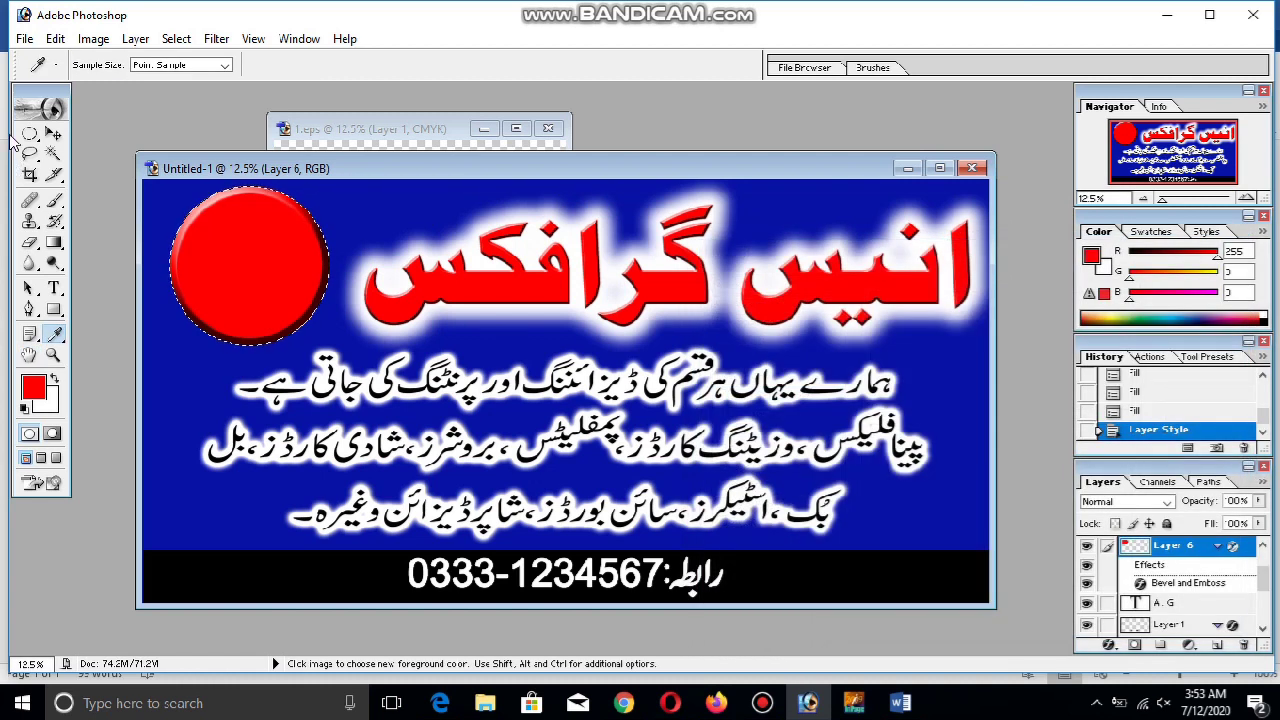
Deselect the circle and move the A.G text layer above it
left_click(30, 133)
left_click(371, 412)
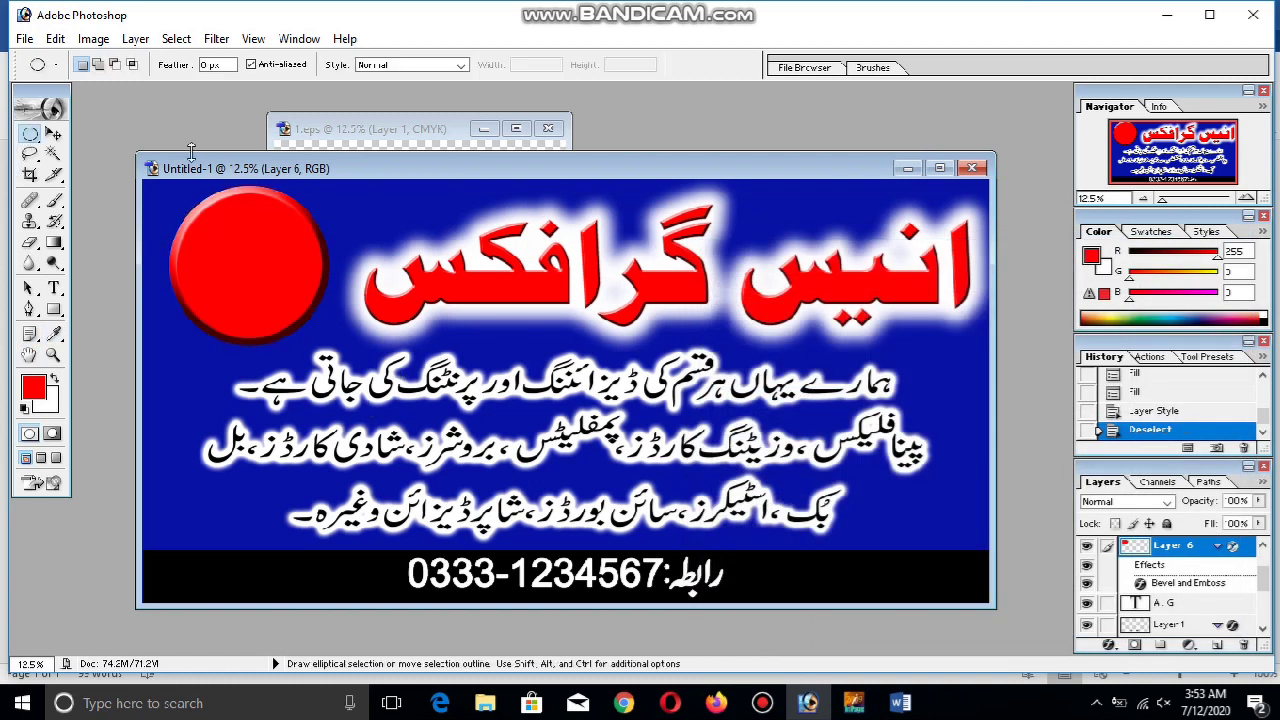
left_click(53, 134)
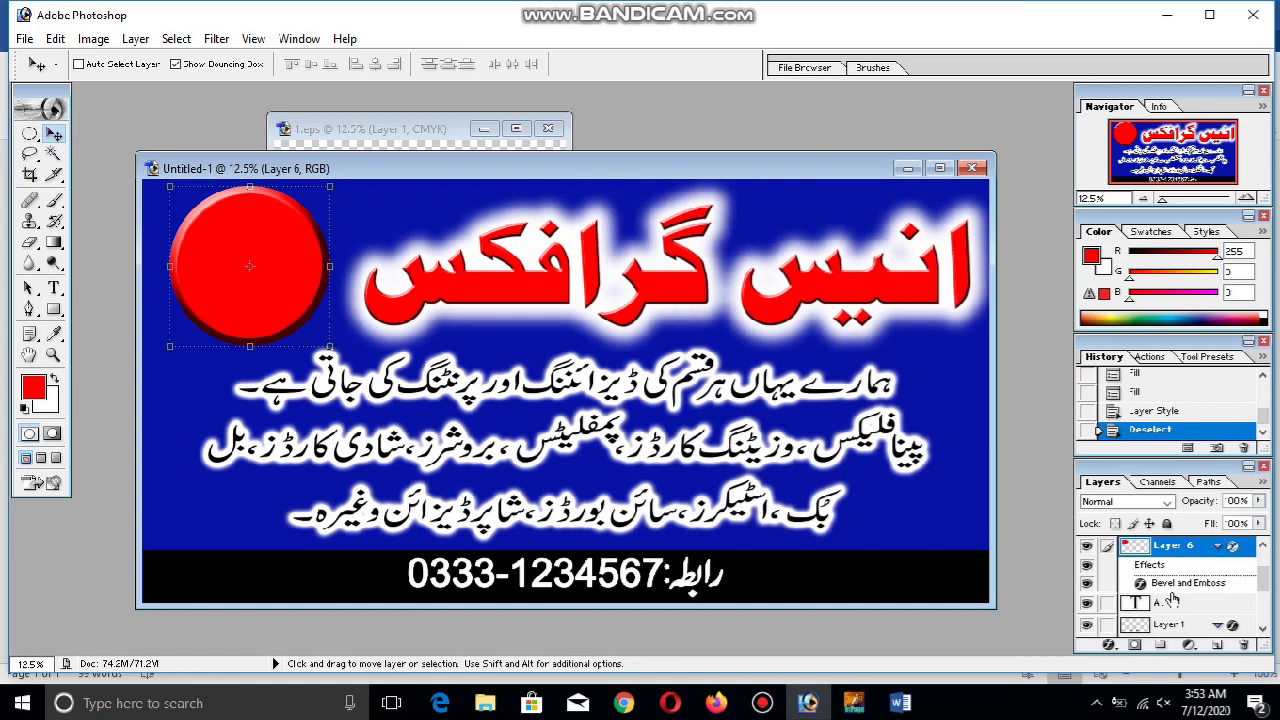
left_click_drag(1178, 608, 1163, 545)
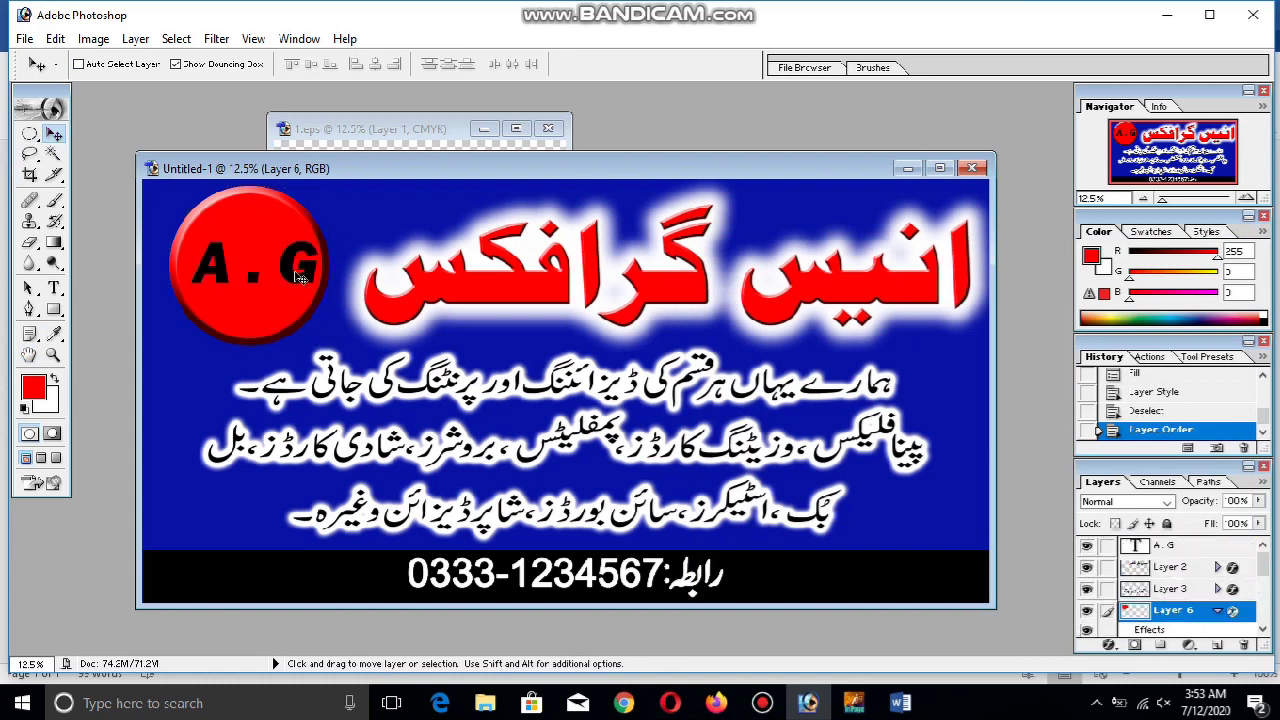
Copy the red headline's layer style and paste it onto the A.G layer
right_click(1160, 546)
left_click(1134, 343)
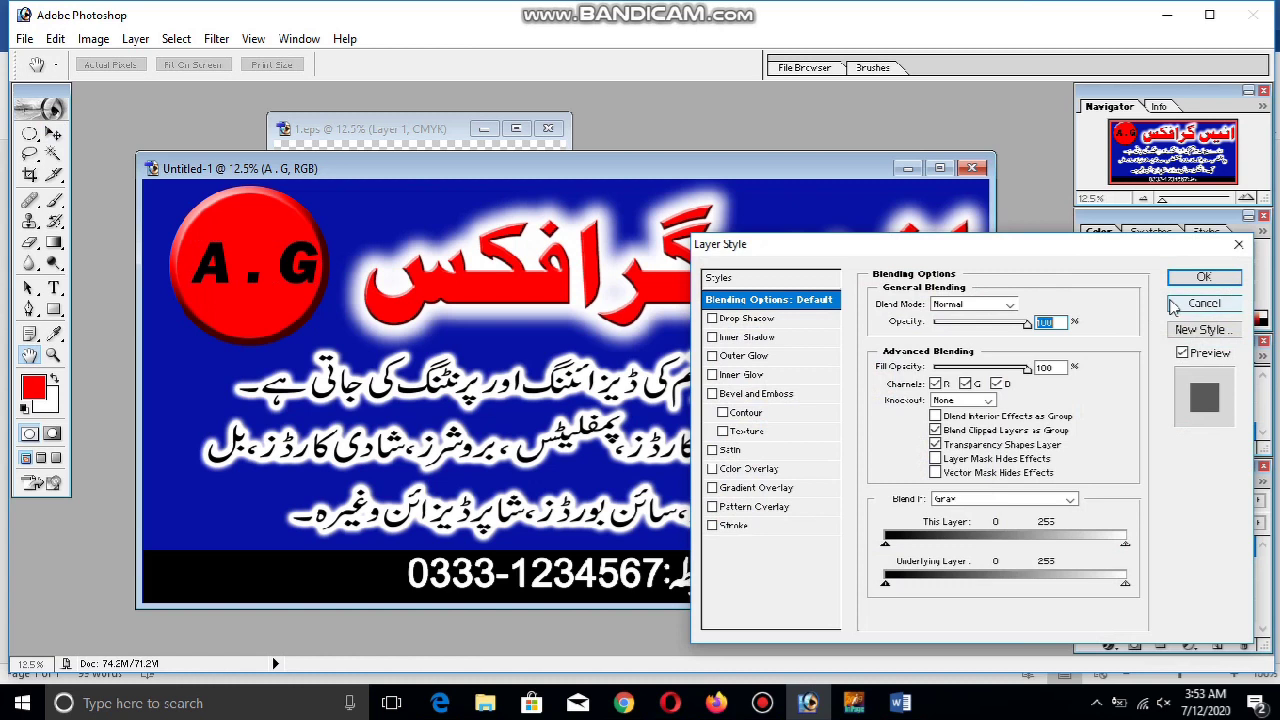
left_click(1204, 303)
left_click(690, 292, "ctrl")
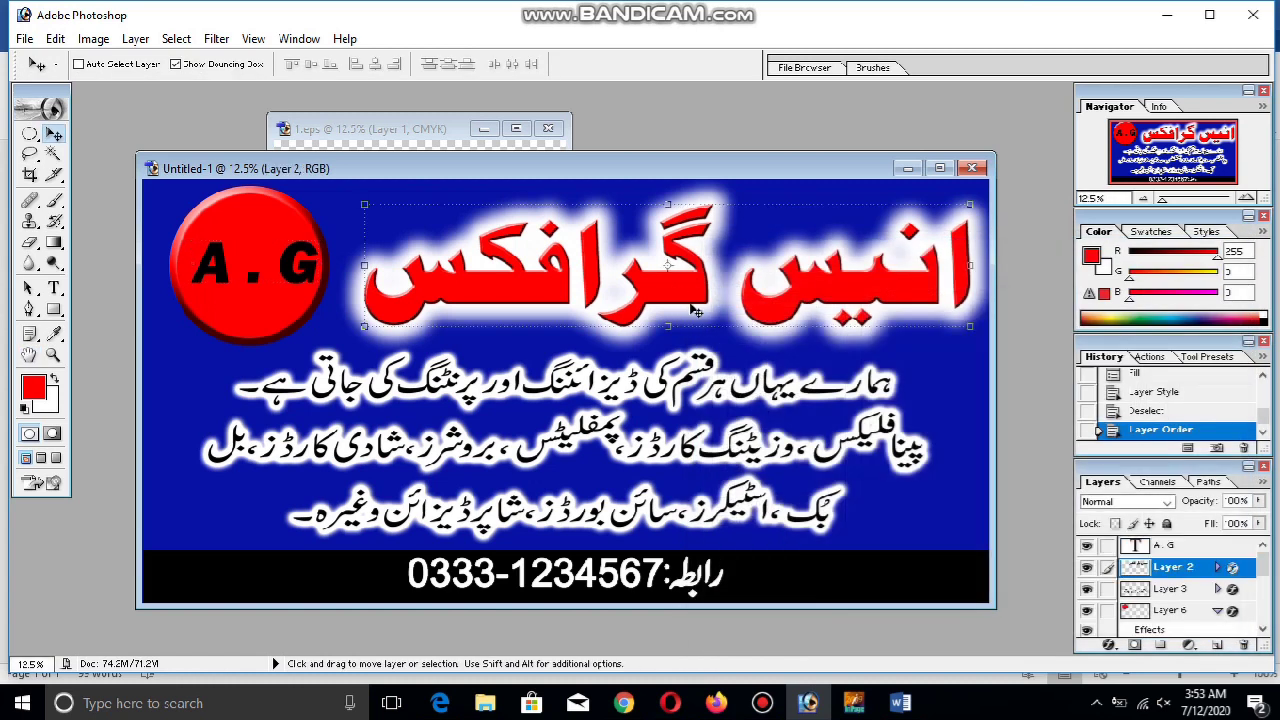
right_click(1163, 568)
left_click(1200, 487)
left_click(272, 280, "ctrl")
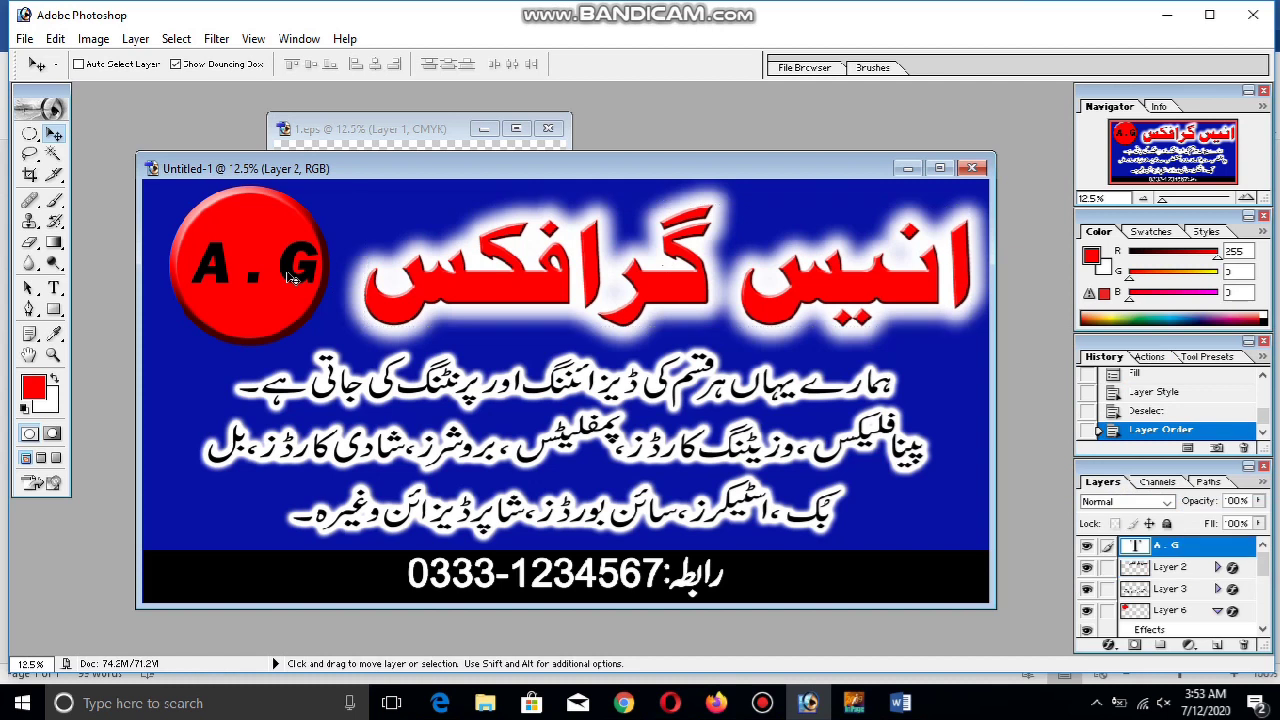
right_click(1163, 549)
left_click(1182, 491)
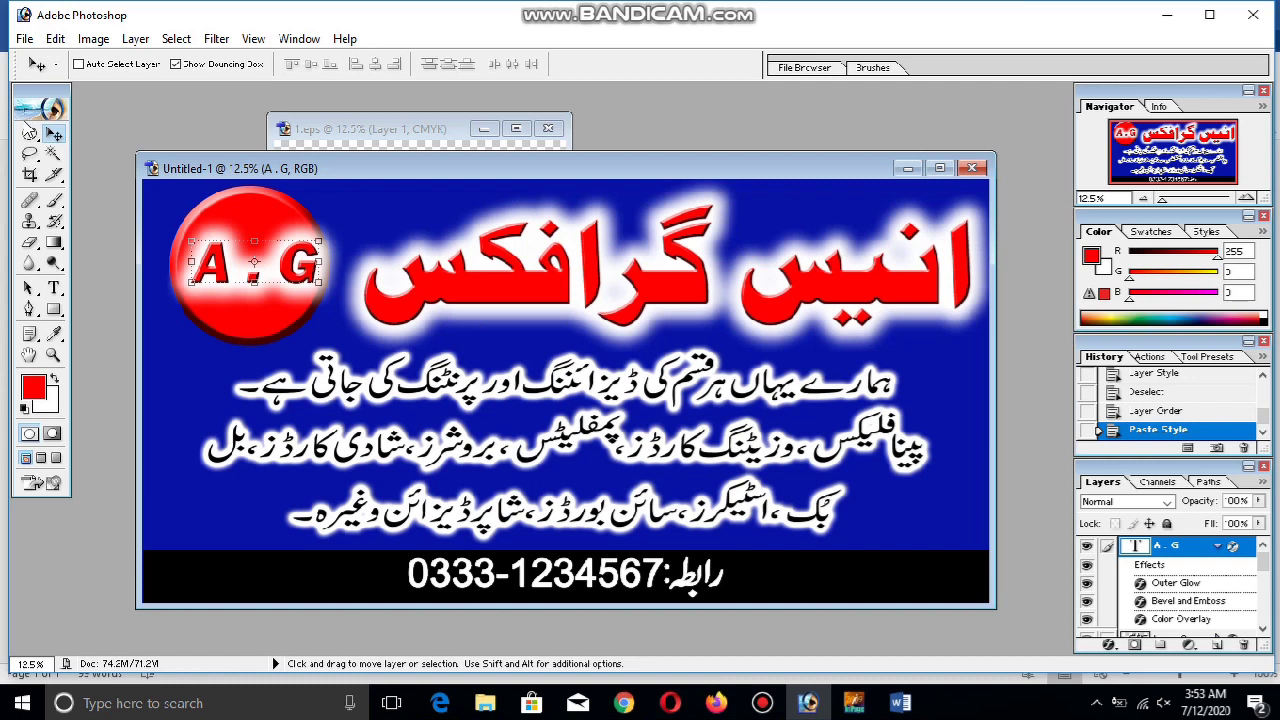
Shift A.G left inside the circle and tighten its Outer Glow spread and size
left_click(30, 133)
left_click(54, 134)
left_click_drag(302, 278, 287, 274)
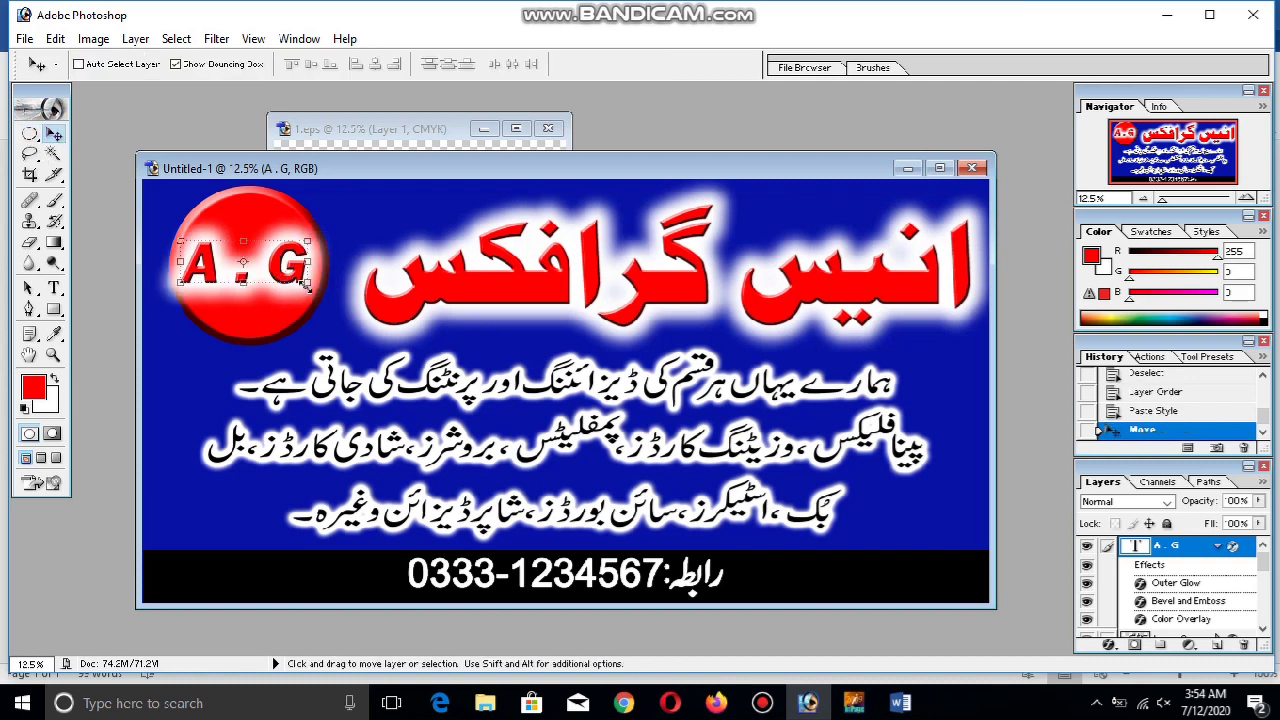
right_click(1189, 555)
left_click(1090, 331)
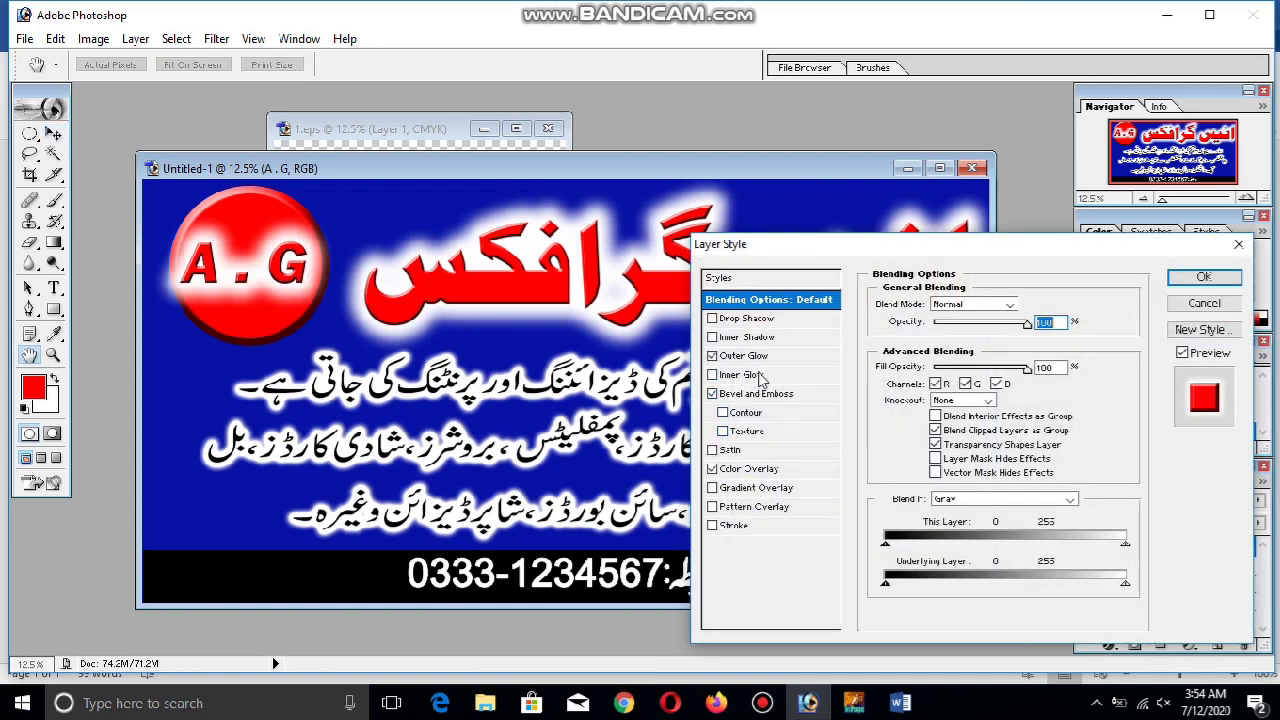
left_click(758, 356)
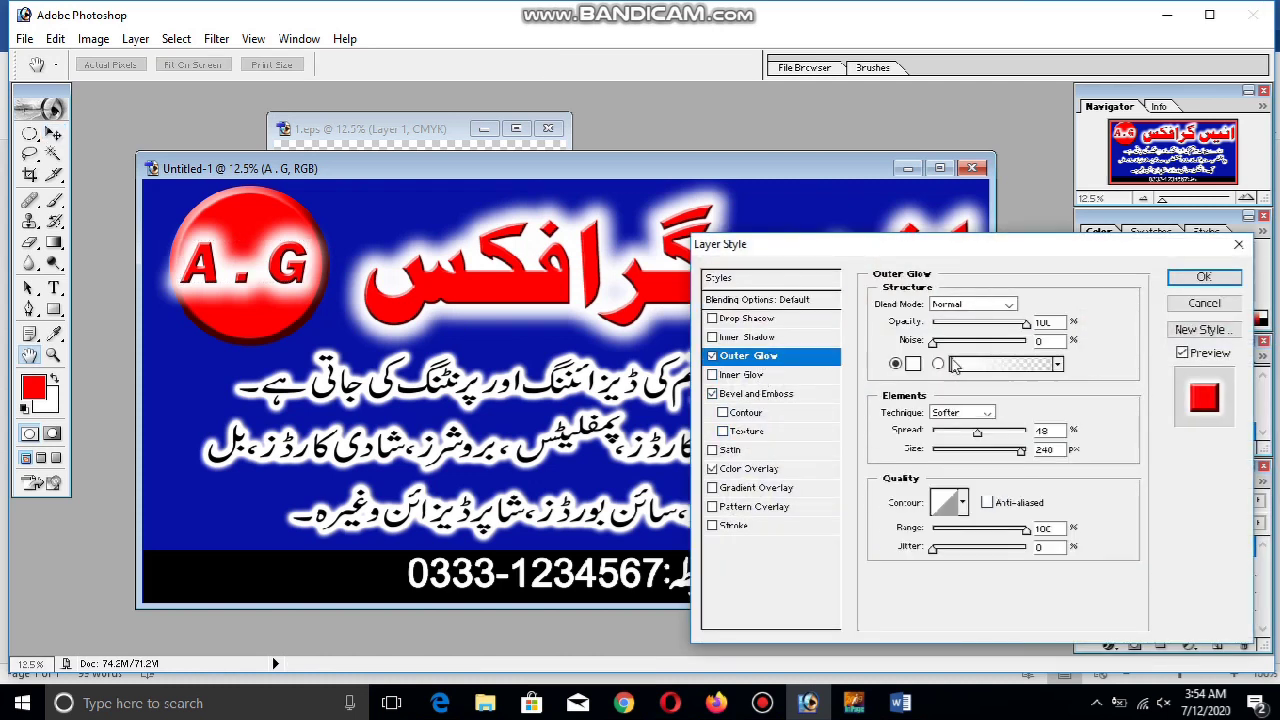
left_click(957, 433)
left_click(992, 433)
left_click(962, 451)
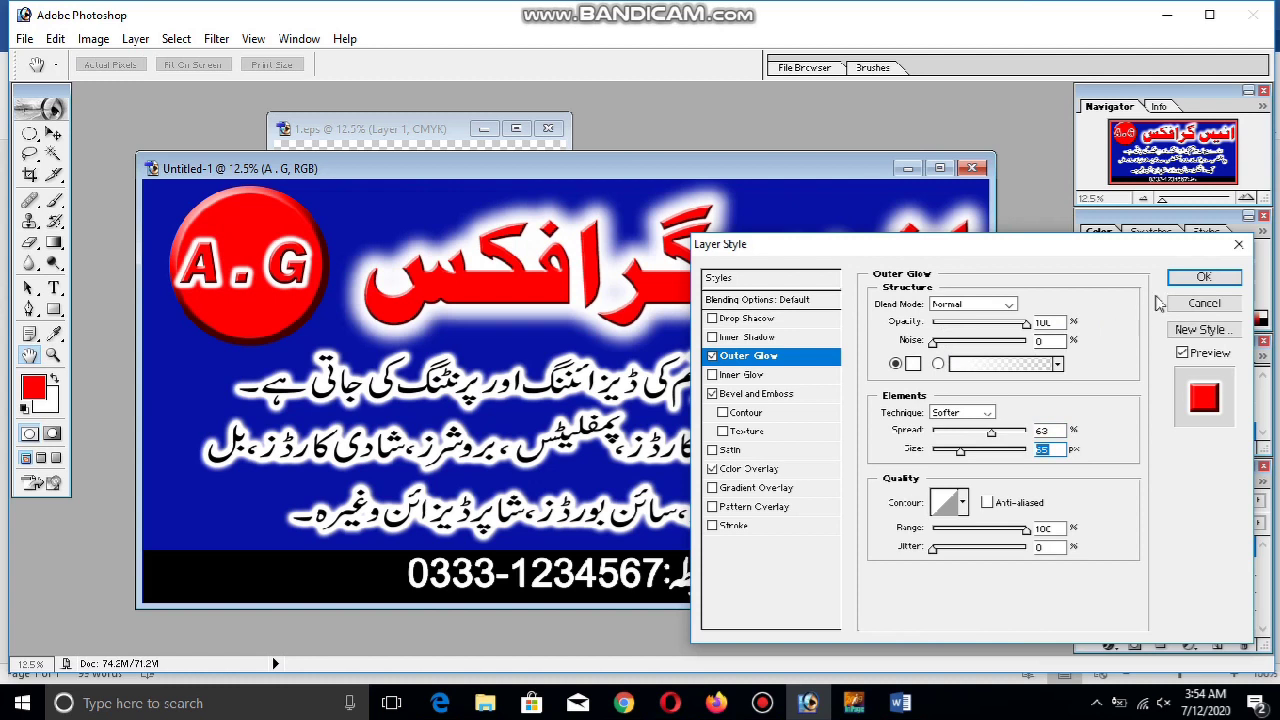
left_click(1203, 277)
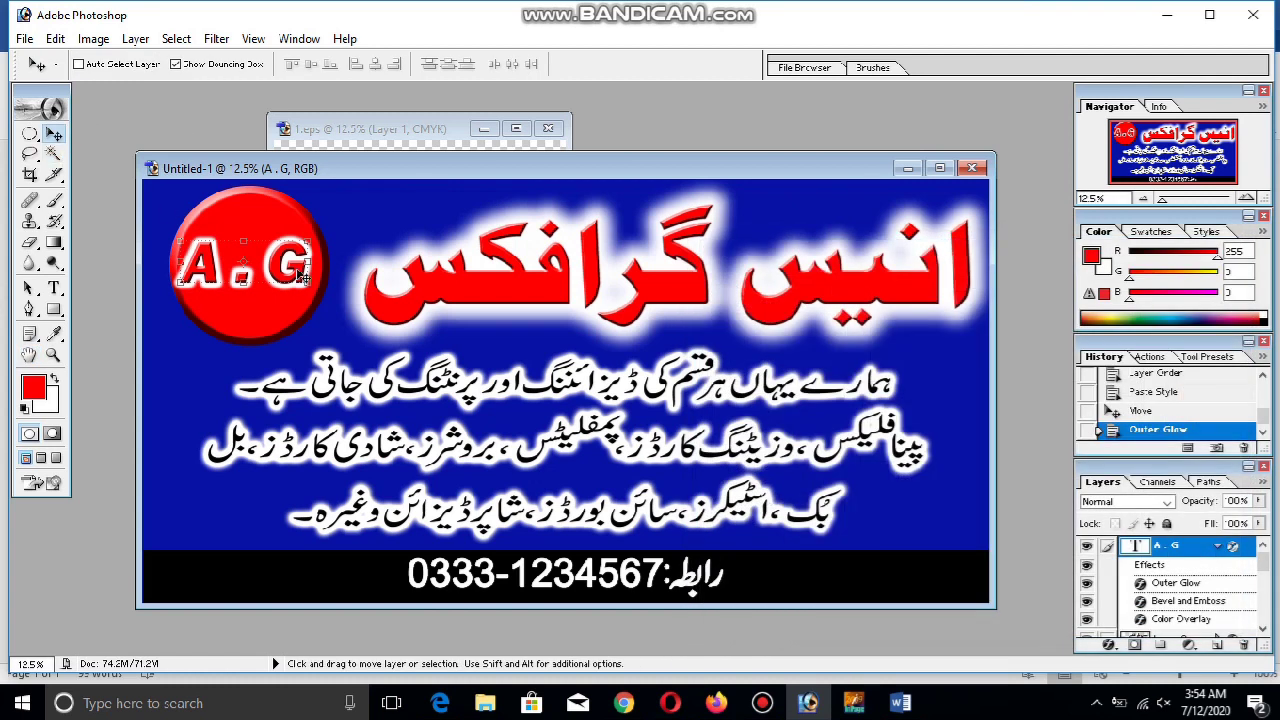
key("ctrl+t")
Stretch the A.G text wider and duplicate it below the original
left_click_drag(309, 263, 290, 263)
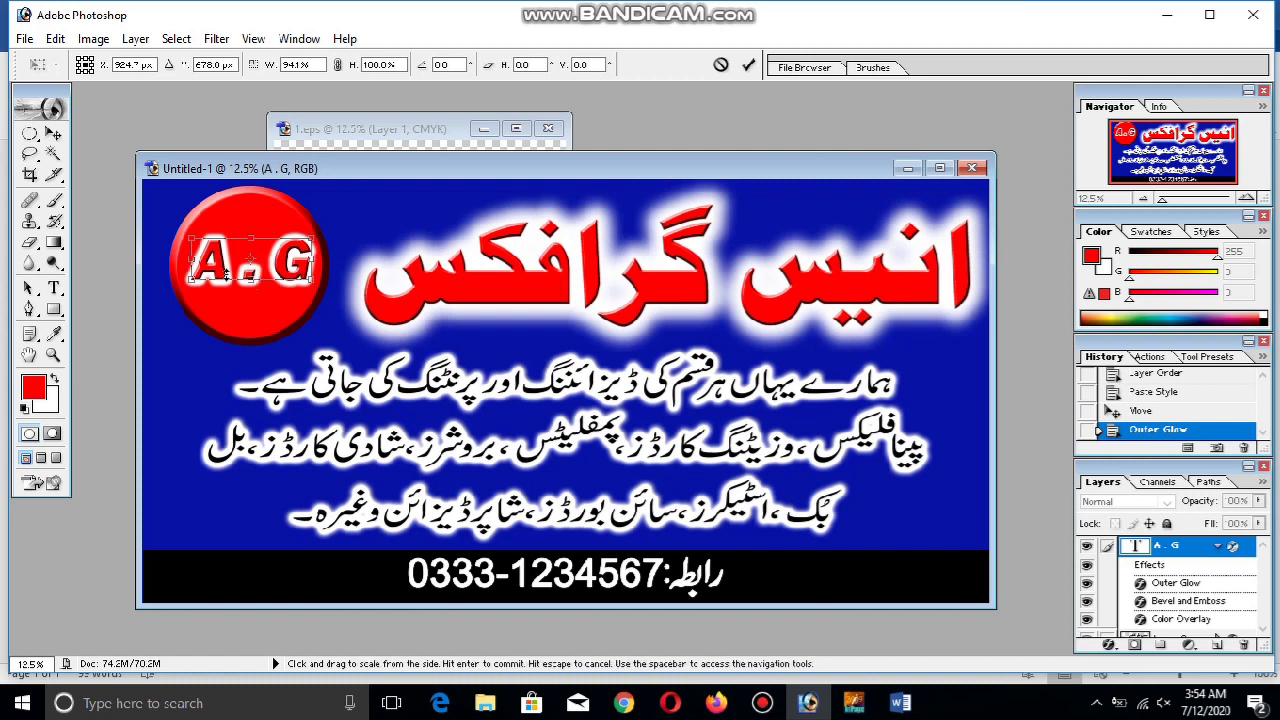
key("Return")
left_click_drag(293, 273, 293, 329)
Edit the copy to stack A above G without the dot, and move it into the circle
left_click(55, 289)
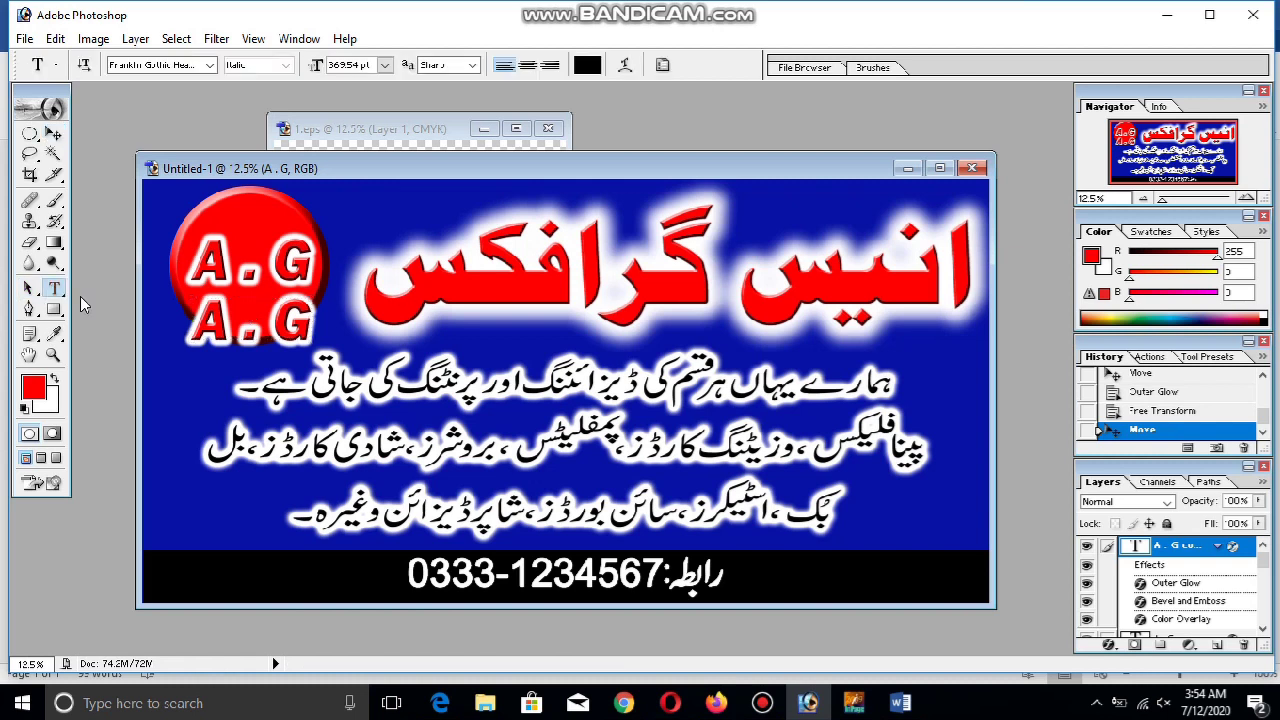
left_click(286, 311)
key("Return")
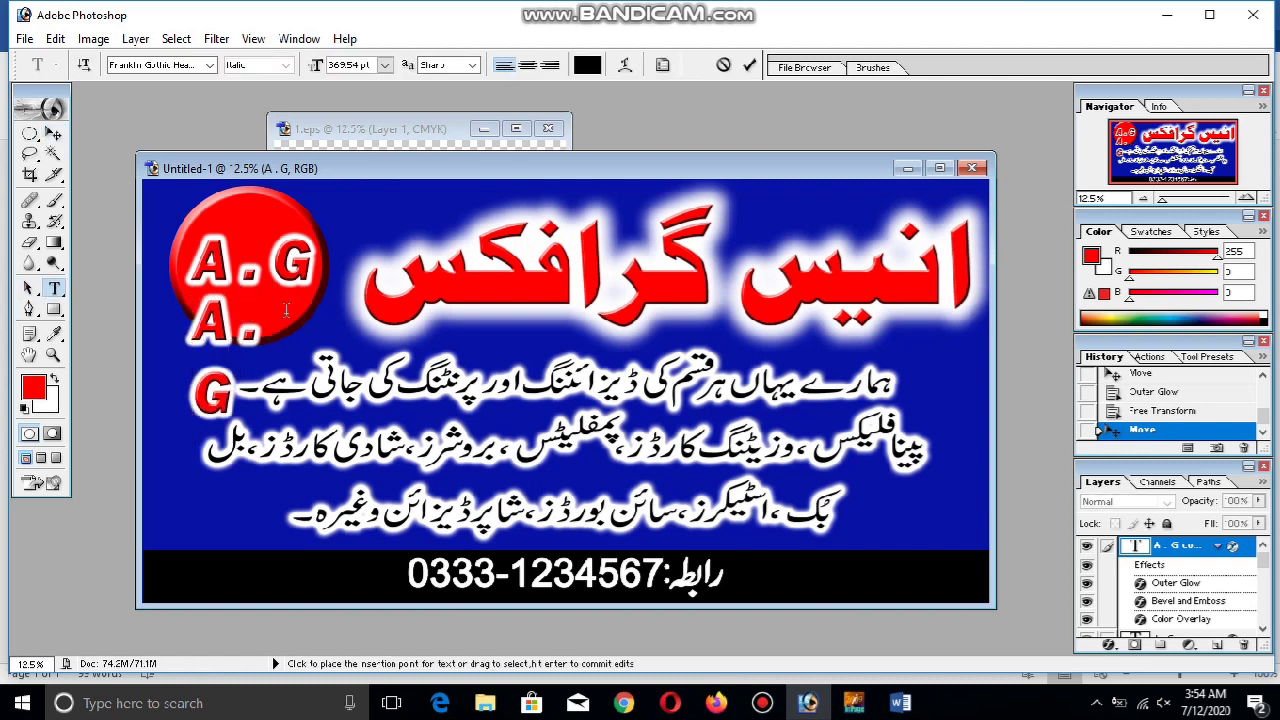
key("BackSpace")
left_click(54, 133)
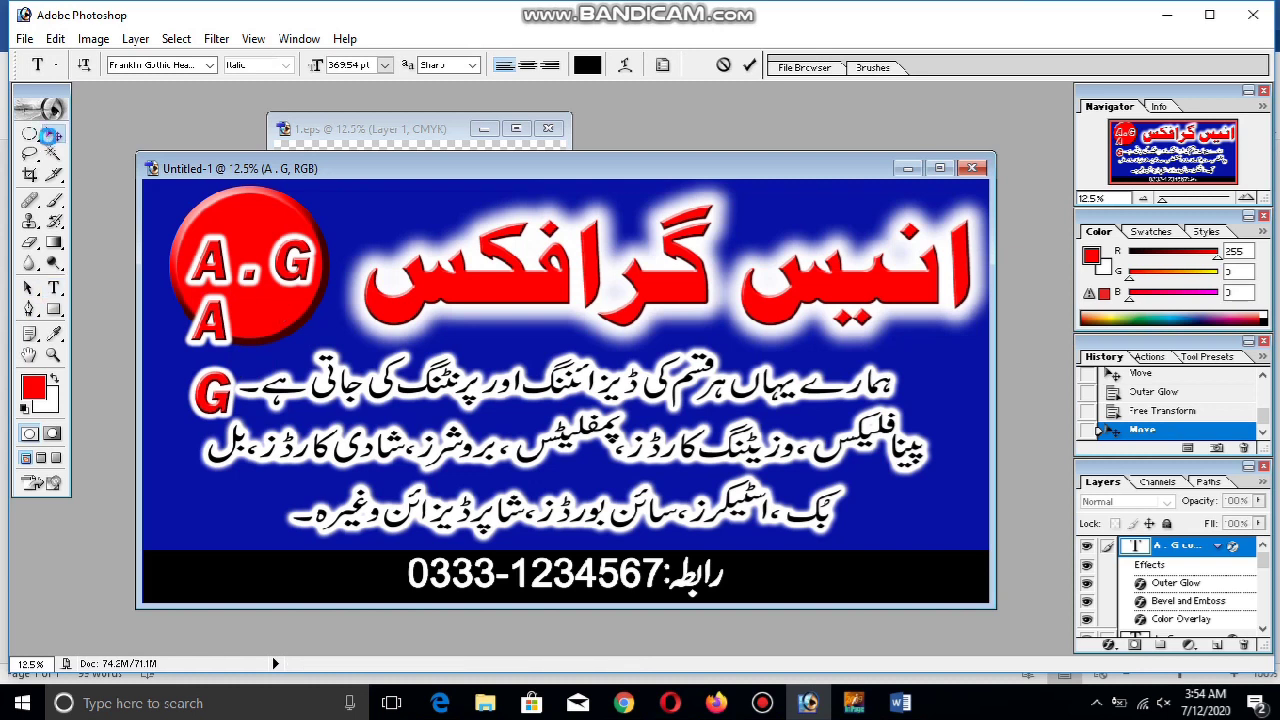
left_click_drag(218, 348, 256, 260)
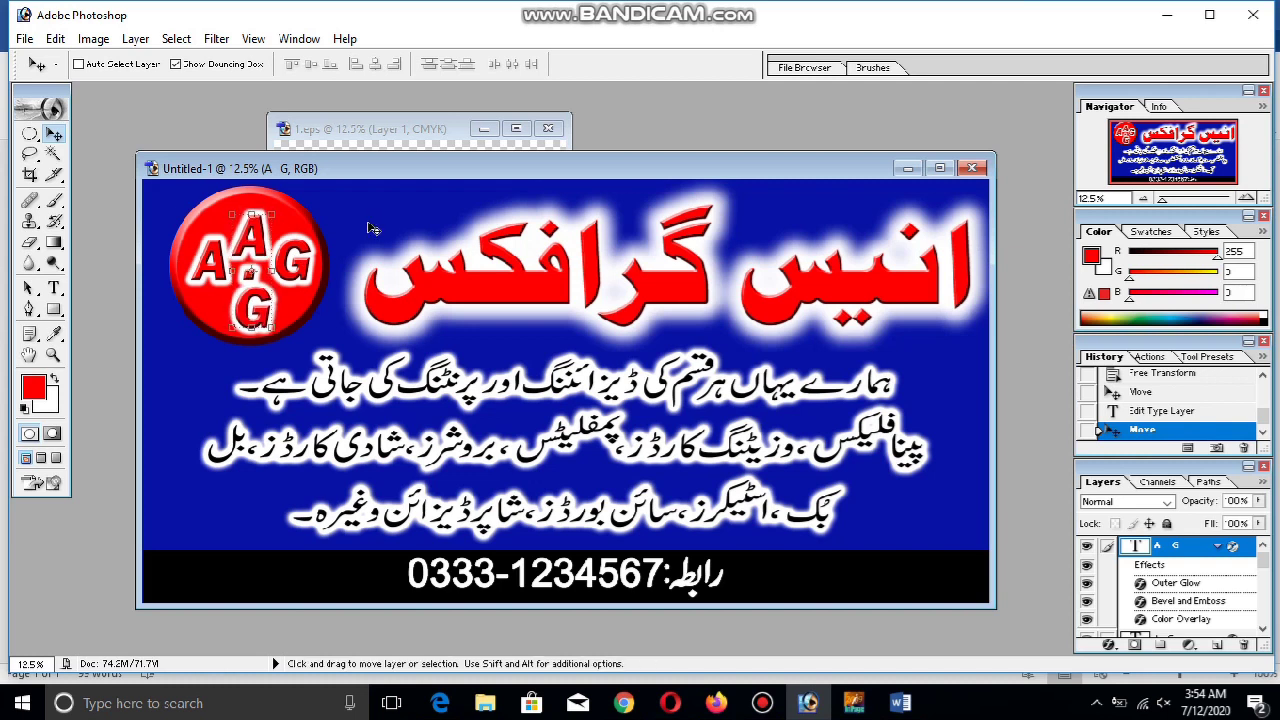
left_click(30, 133)
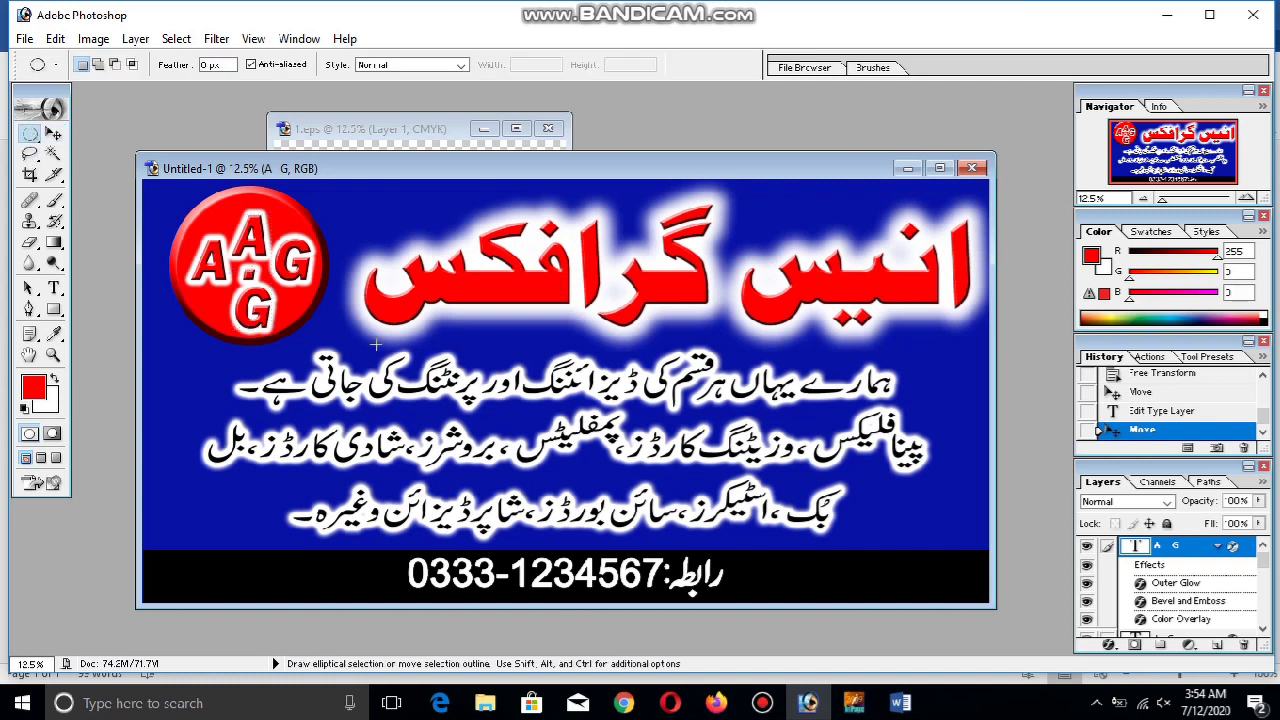
left_click(54, 134)
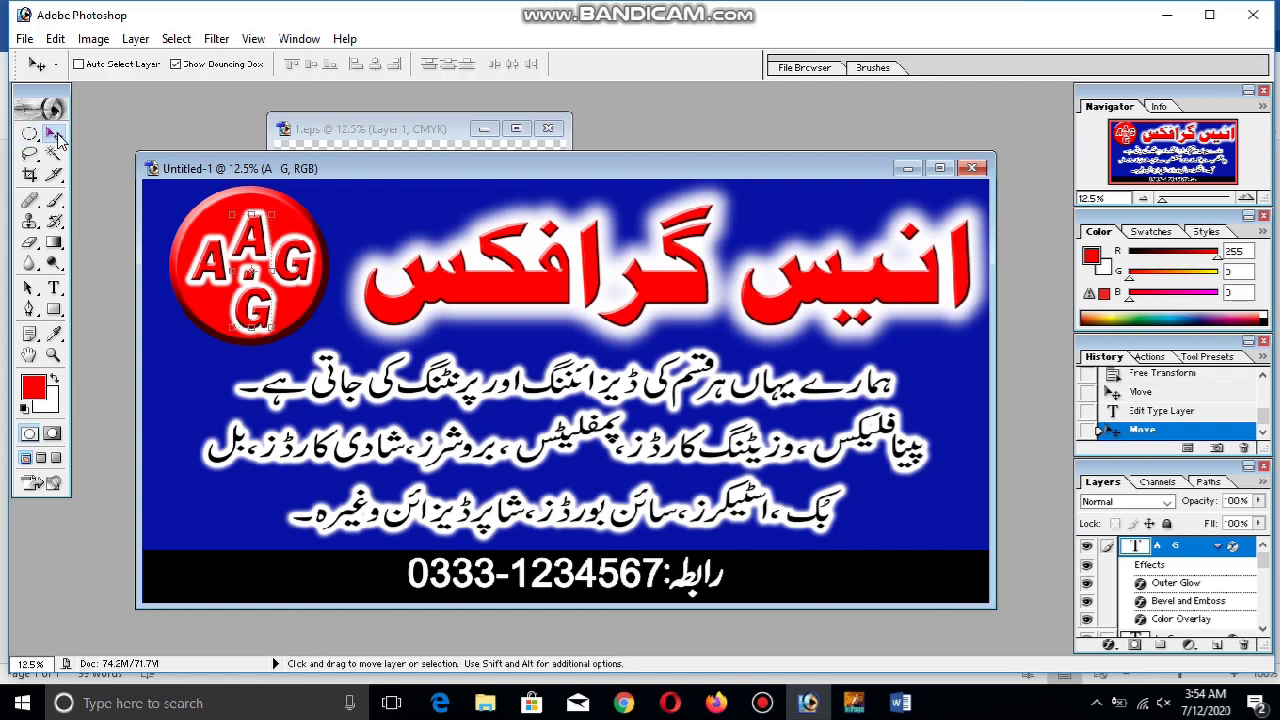
Raise the circle layer above Layer 2 and centre both A G layers on it via linking
left_click(1216, 546)
left_click_drag(1136, 631, 1150, 590)
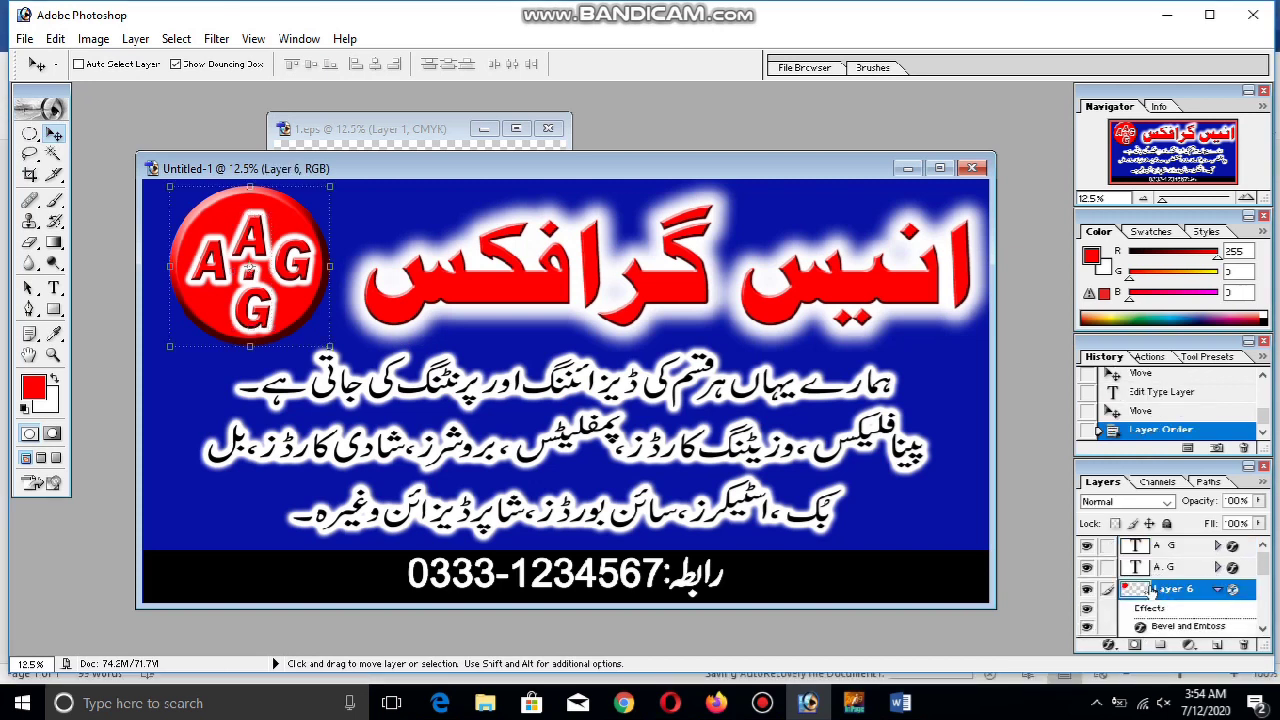
left_click(1107, 567)
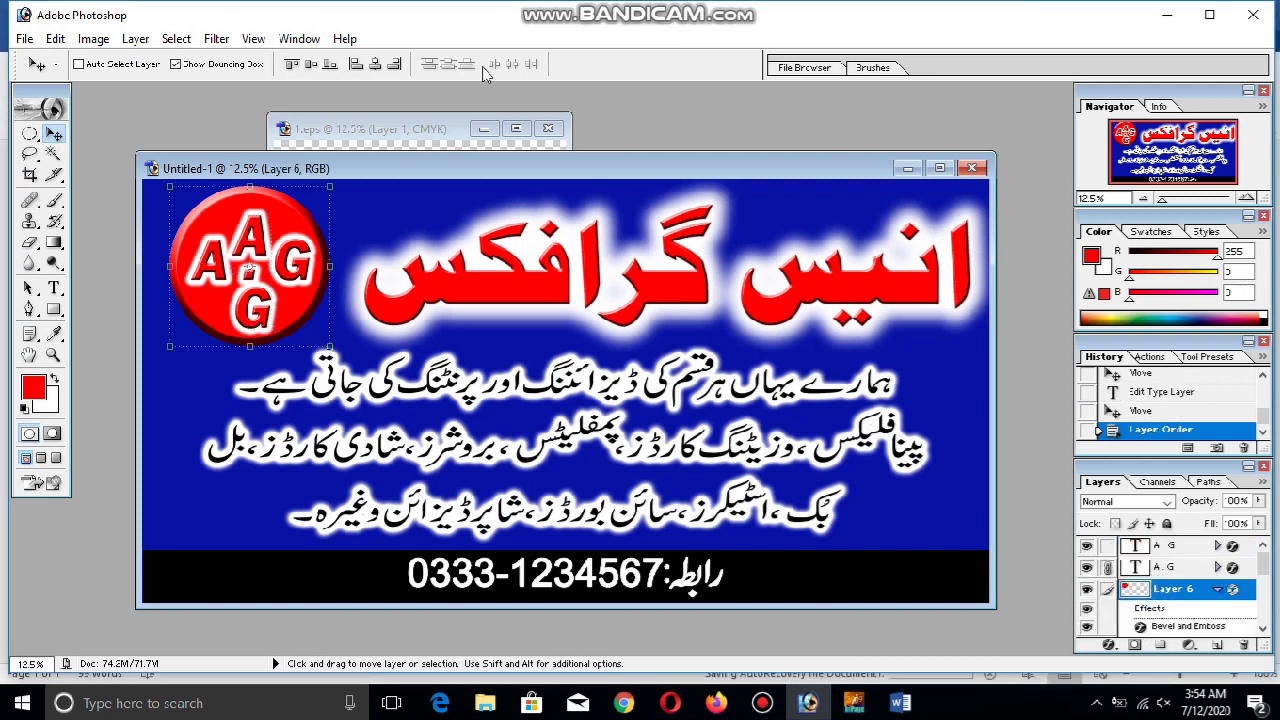
left_click(316, 66)
left_click(375, 64)
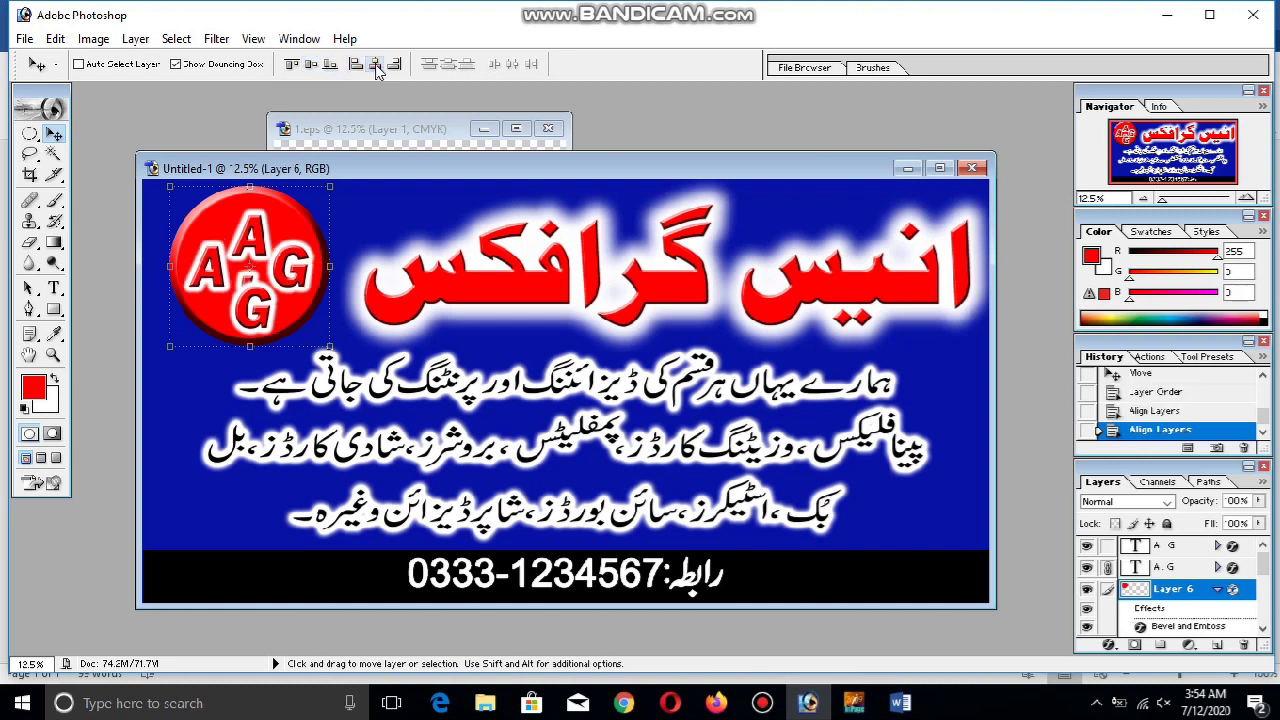
left_click(1107, 567)
left_click(1107, 545)
left_click(375, 64)
left_click(310, 65)
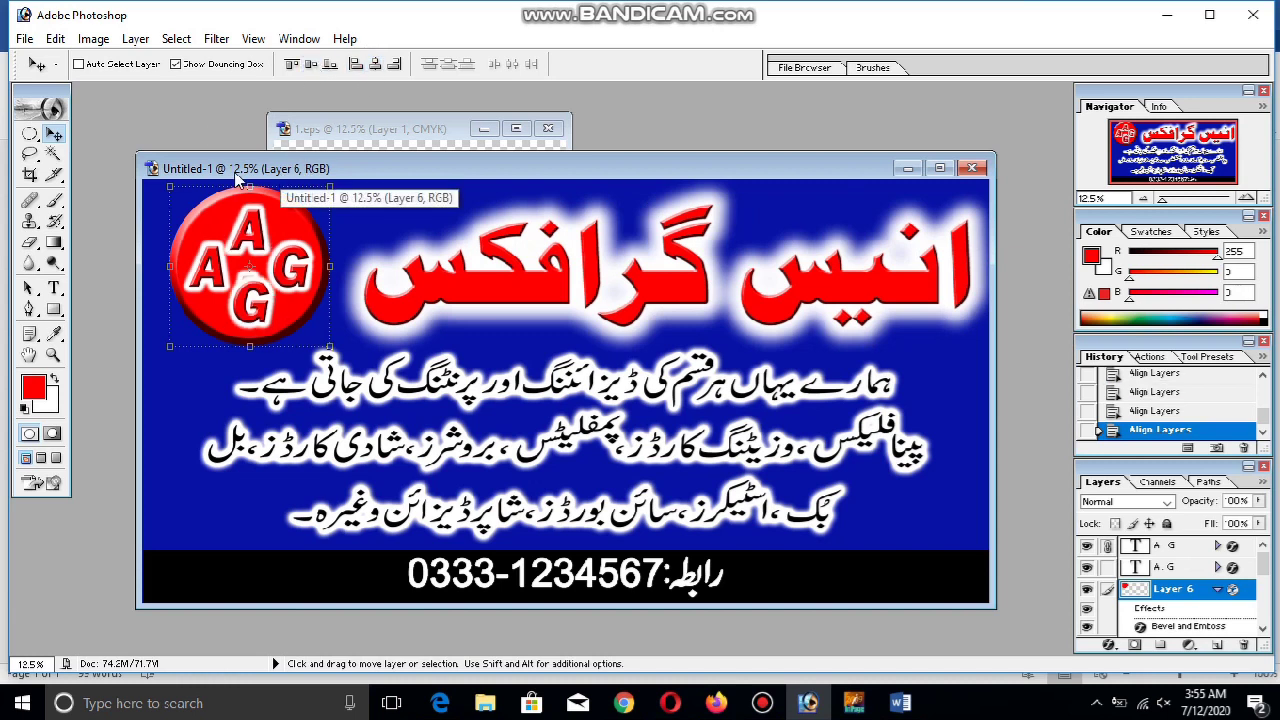
Unlink and nudge the stacked A G letters down, then link the A. G layer
left_click(30, 133)
left_click(47, 139)
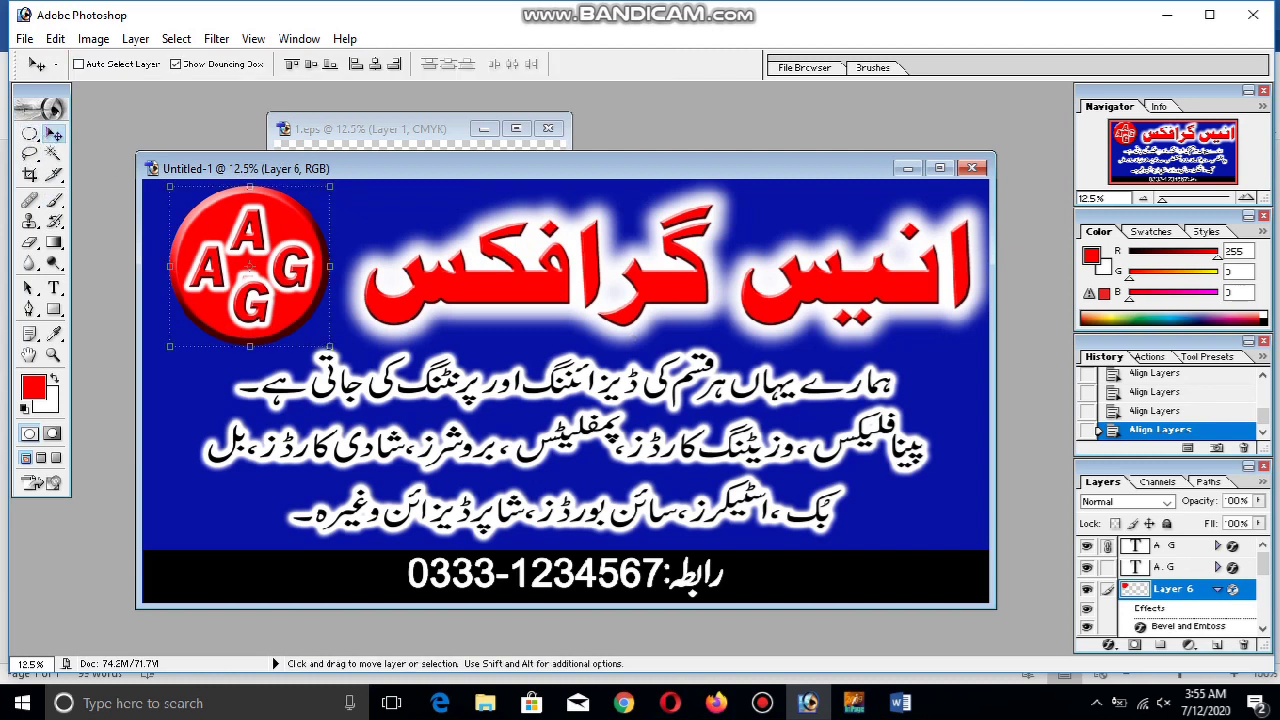
left_click(1107, 545)
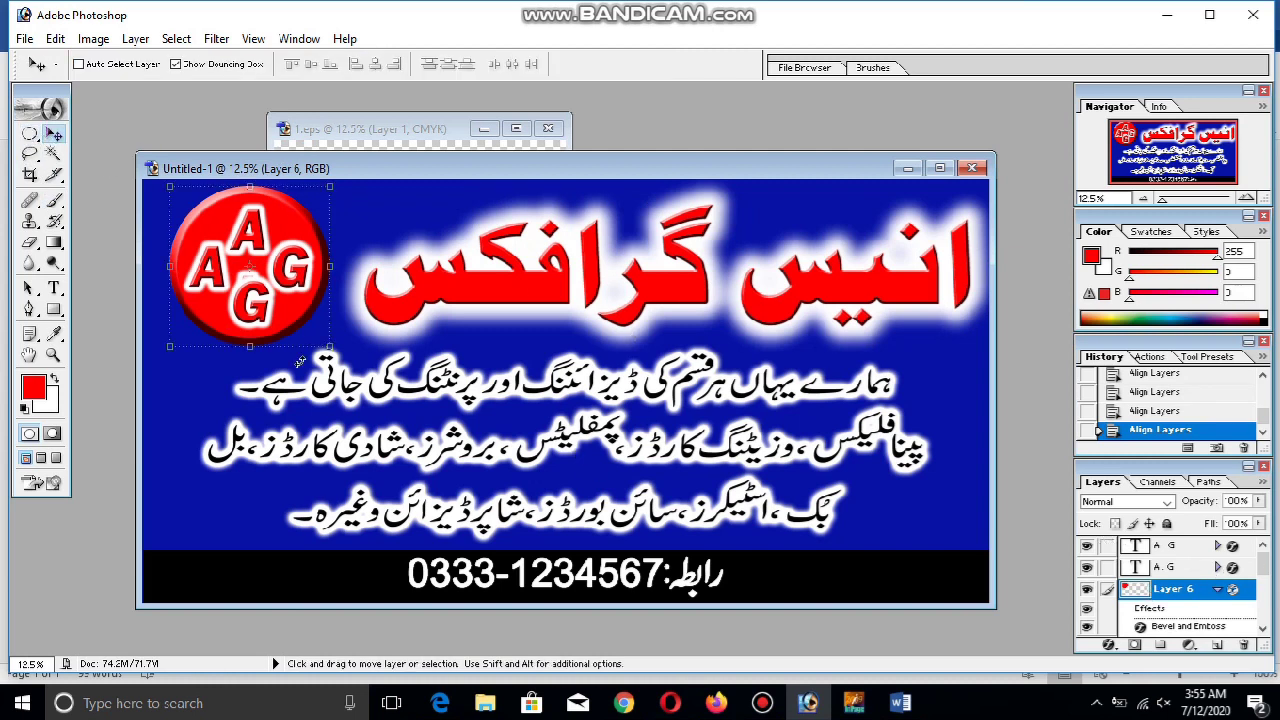
left_click(260, 316, "ctrl")
key("Down")
key("Down")
key("Down")
key("Down")
key("Down")
key("Down")
key("Down")
key("Down")
key("Down")
key("Down")
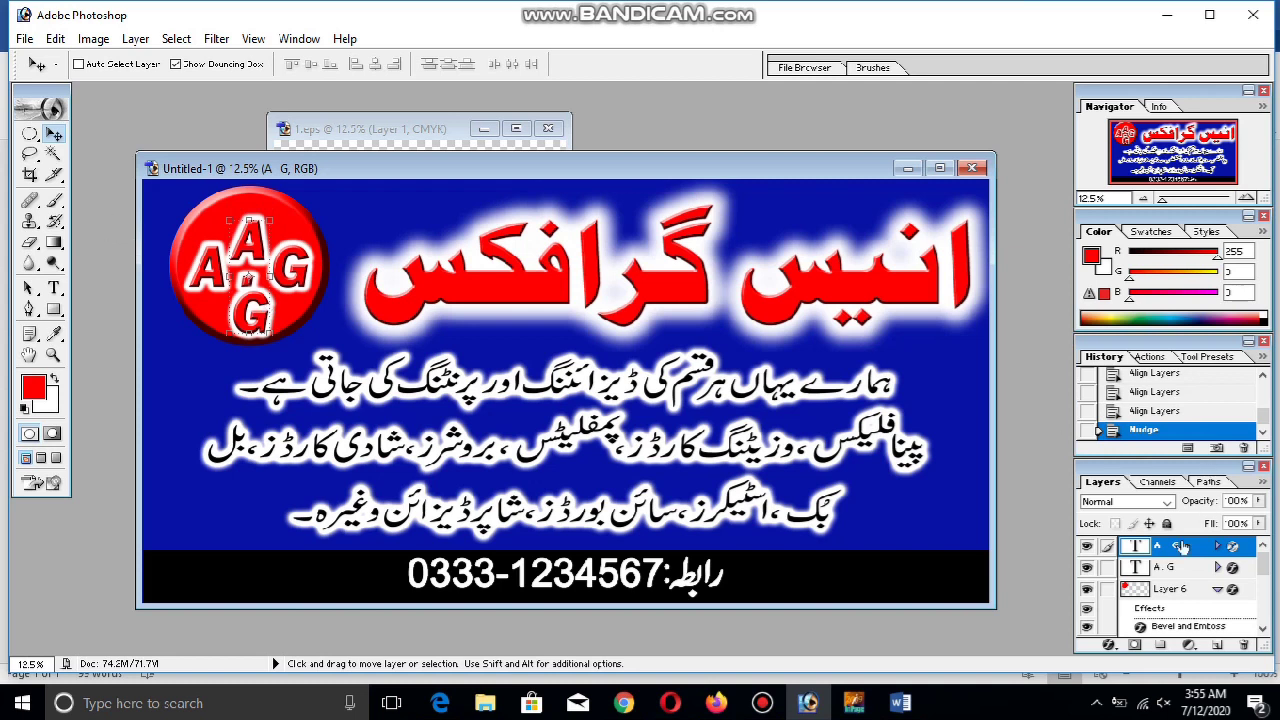
left_click(1107, 567)
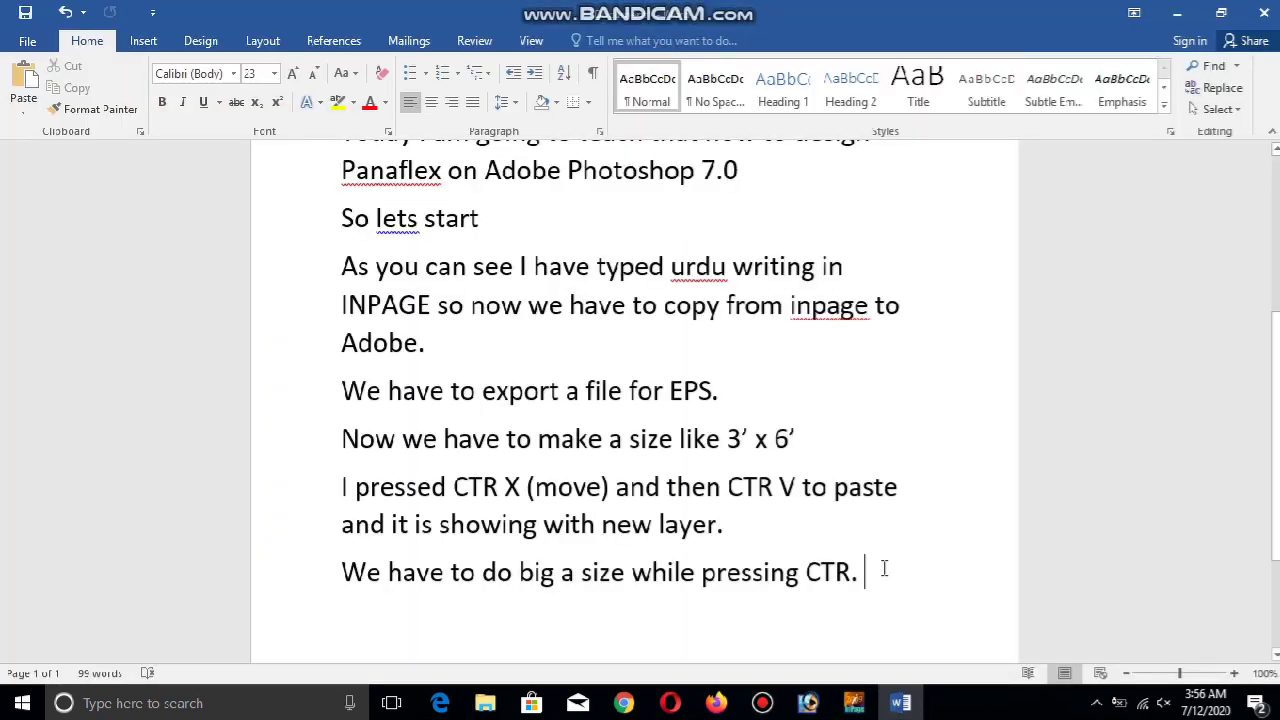
Add the note 'For merge layers, we have to cpress CTR E' and return to Photoshop
key("Return")
type("F")
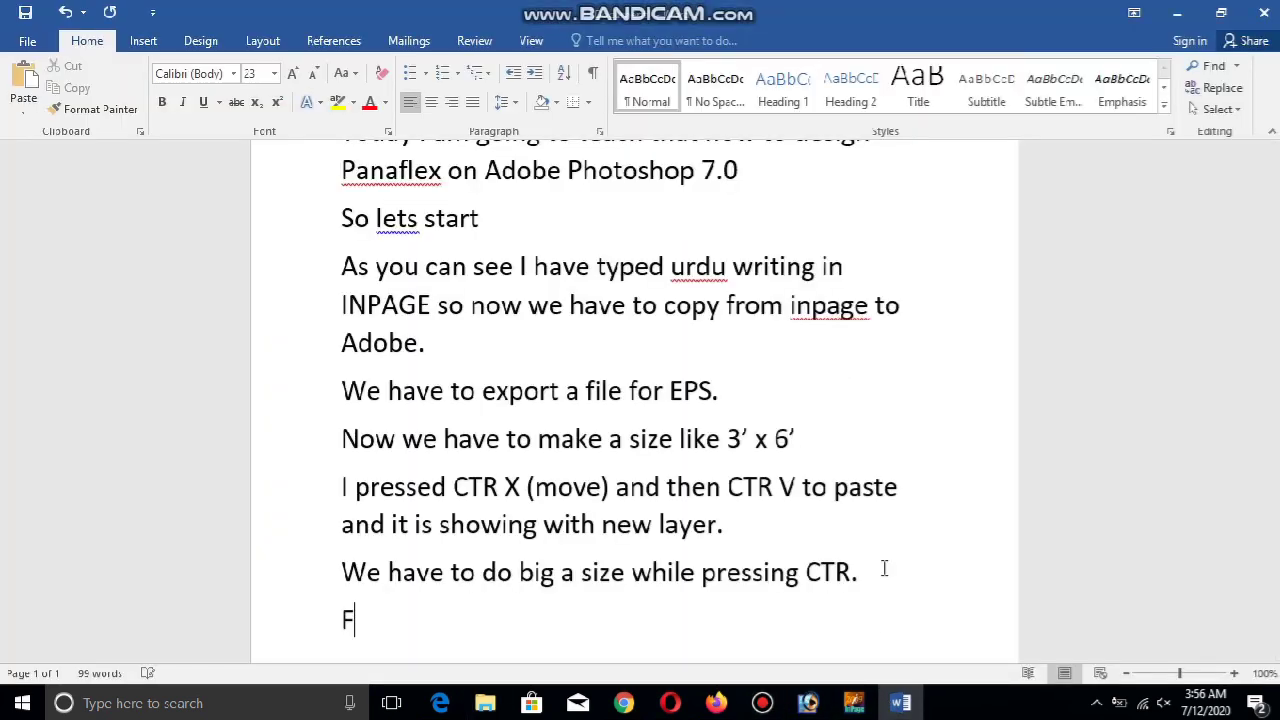
scroll(886, 566, "down", 1)
key("BackSpace")
type("For merge ")
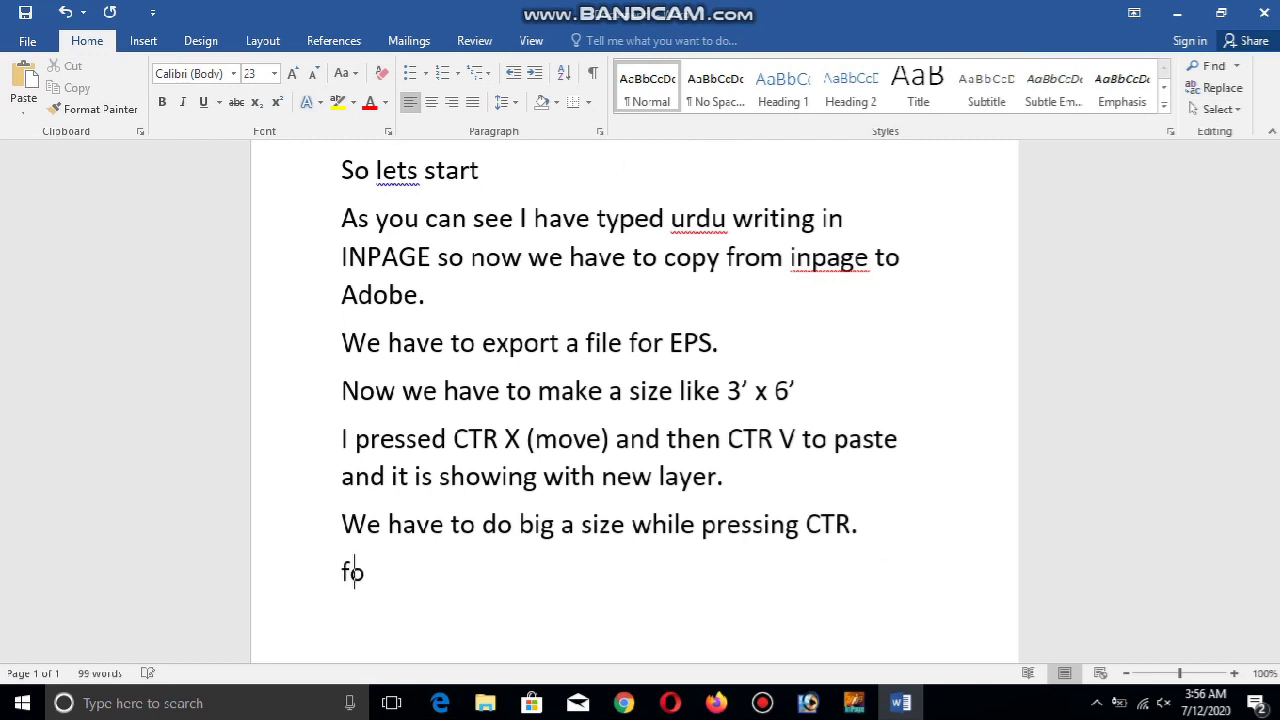
type("lay")
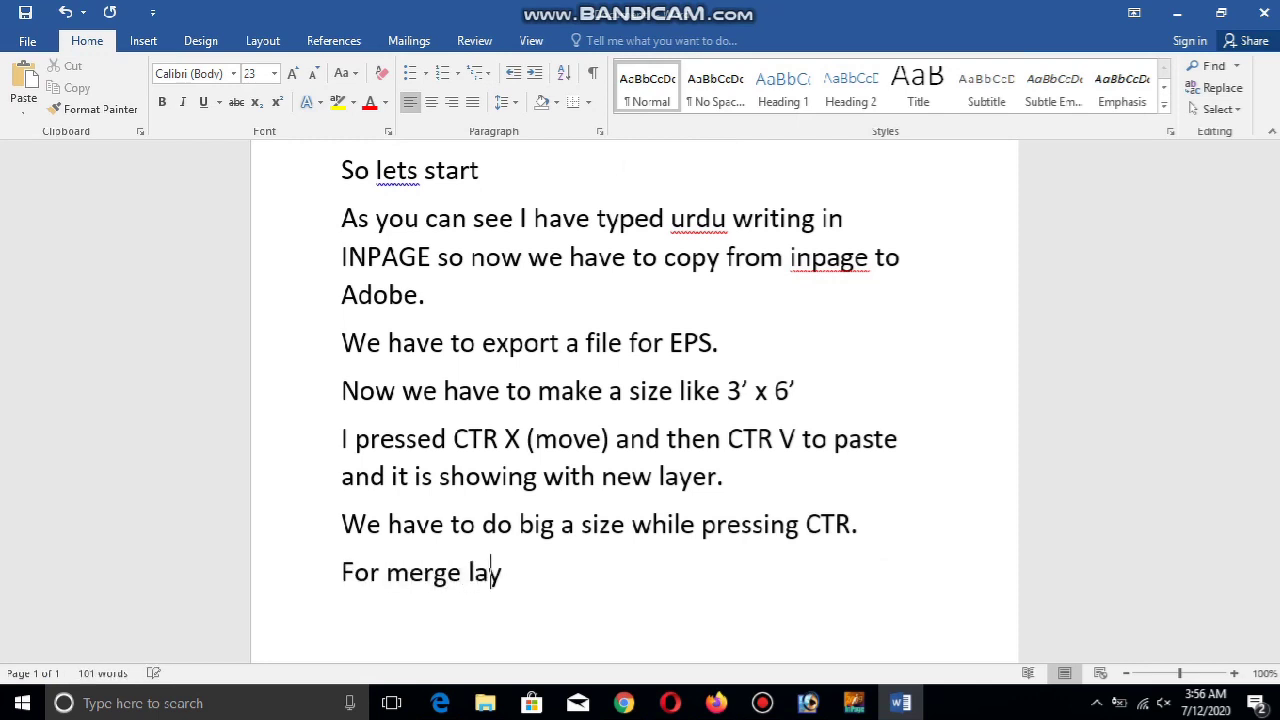
type("ers, we have to c")
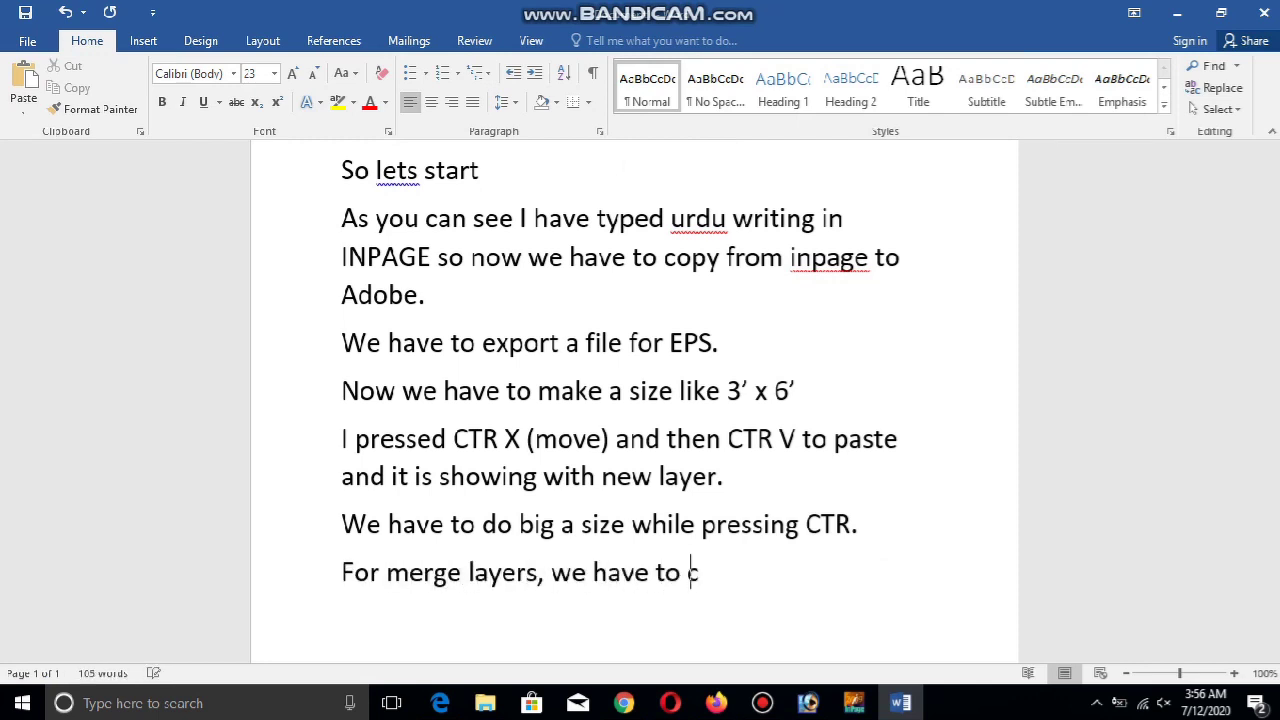
key("BackSpace")
type("press CTR")
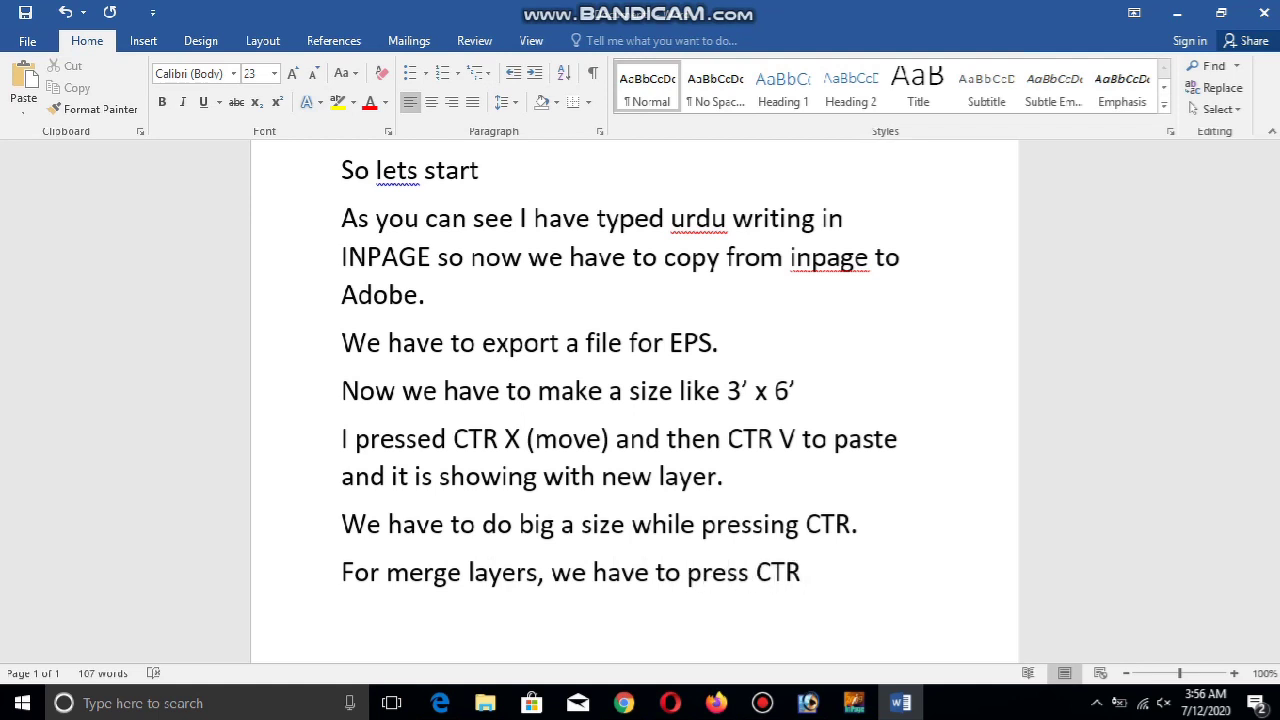
type(" E.")
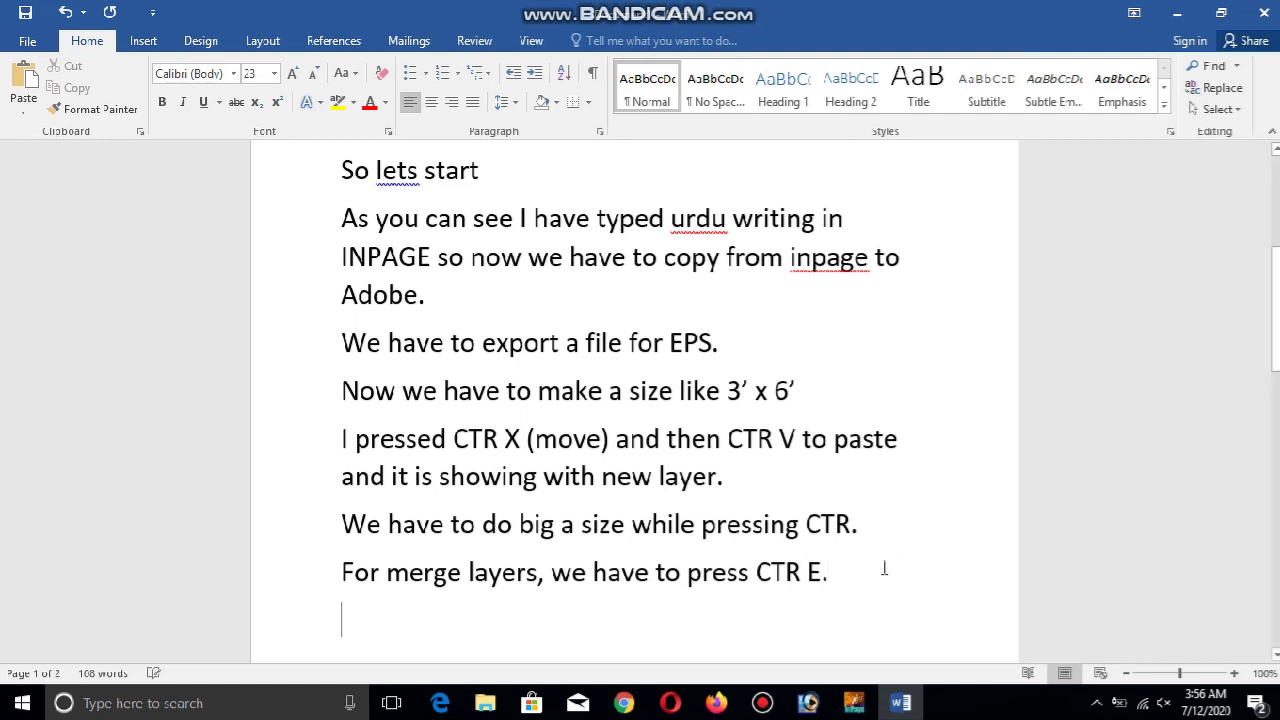
left_click(812, 704)
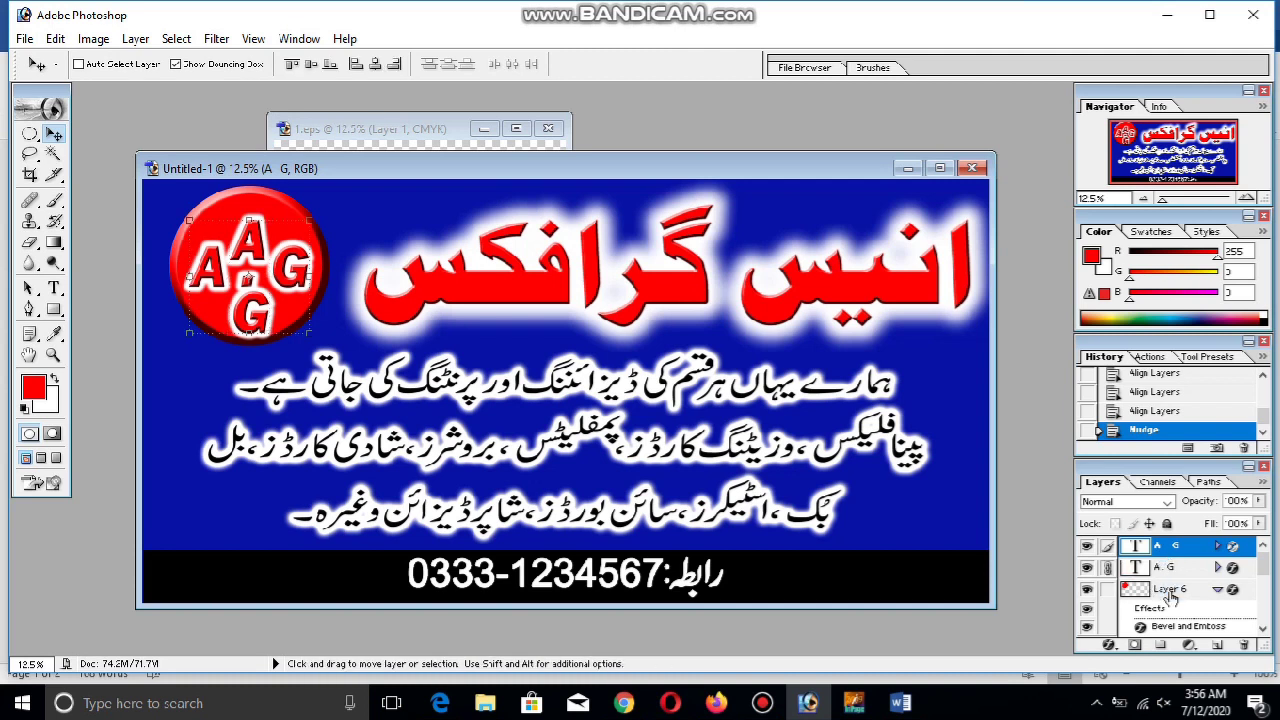
Merge the A.G letters into one layer and centre them vertically and horizontally on the logo circle
key("ctrl+e")
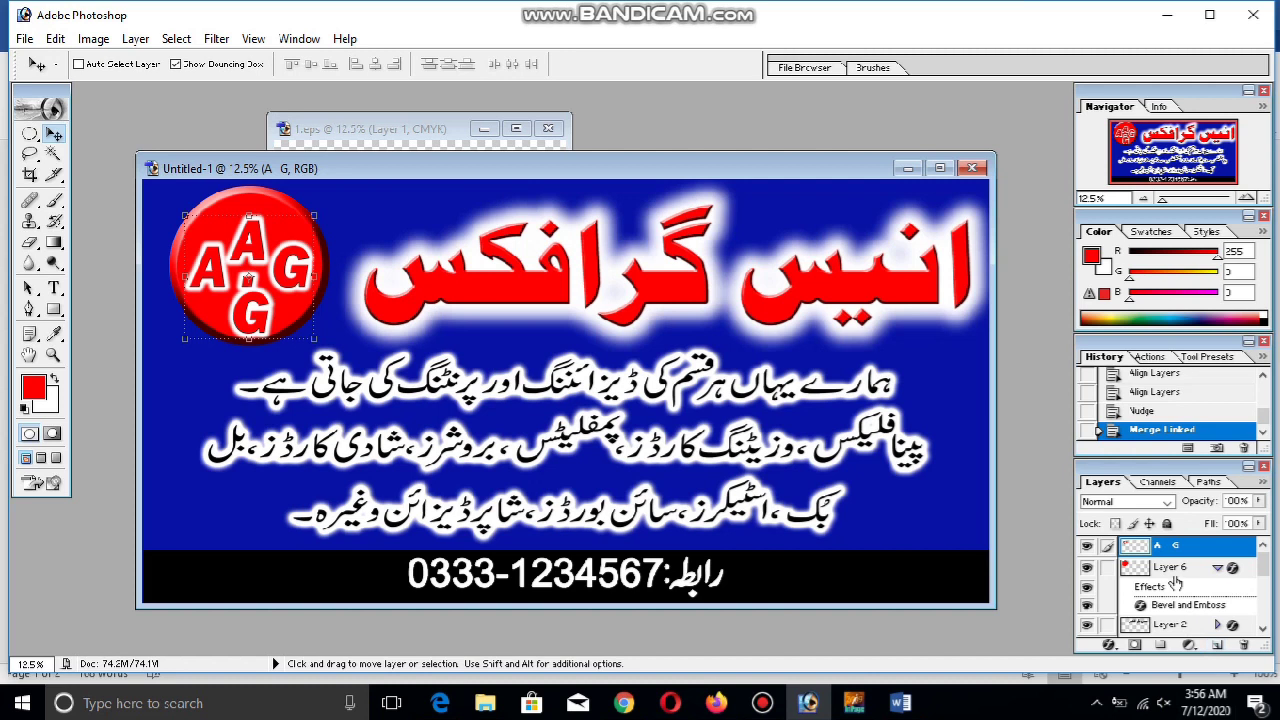
left_click(1130, 572)
left_click(1107, 545)
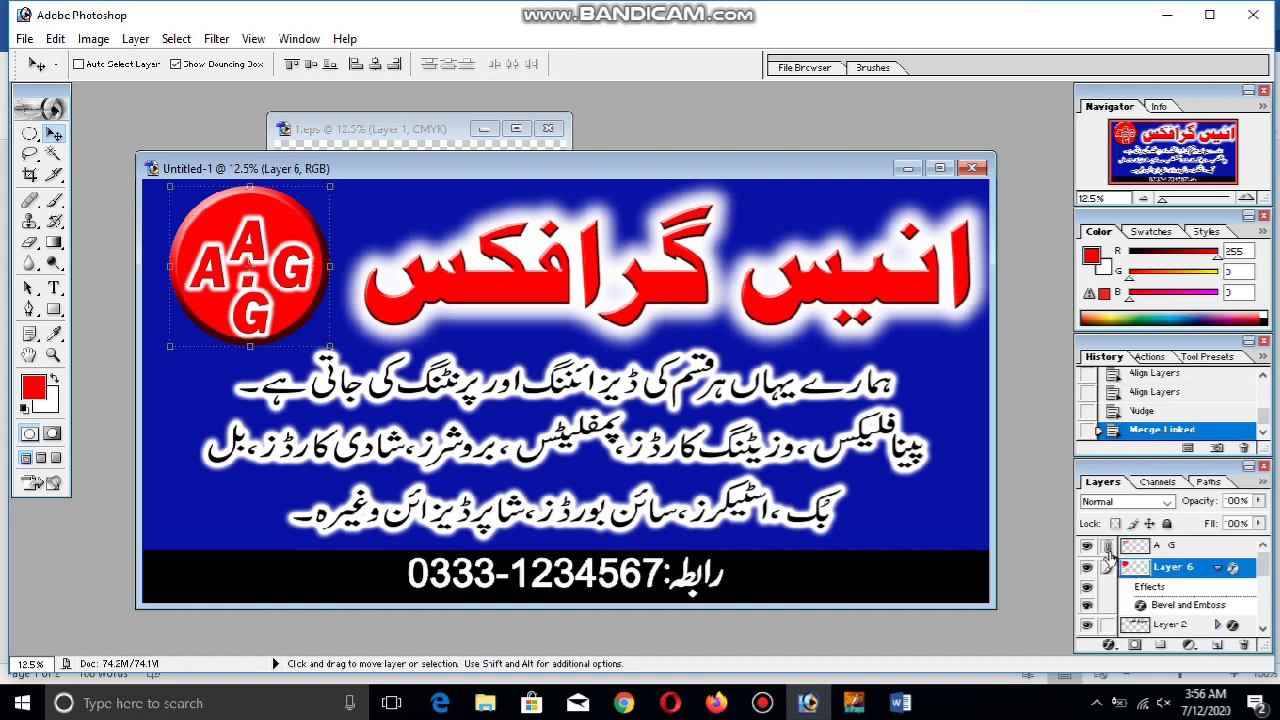
left_click(375, 64)
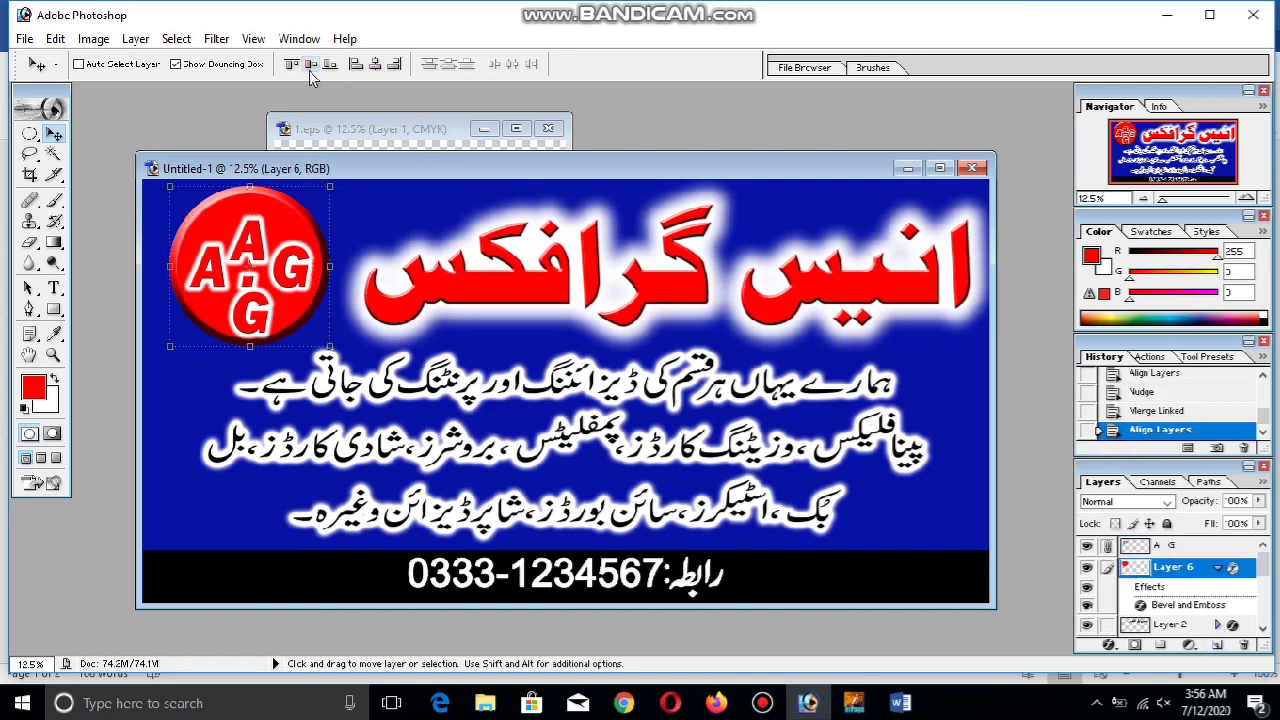
left_click(311, 64)
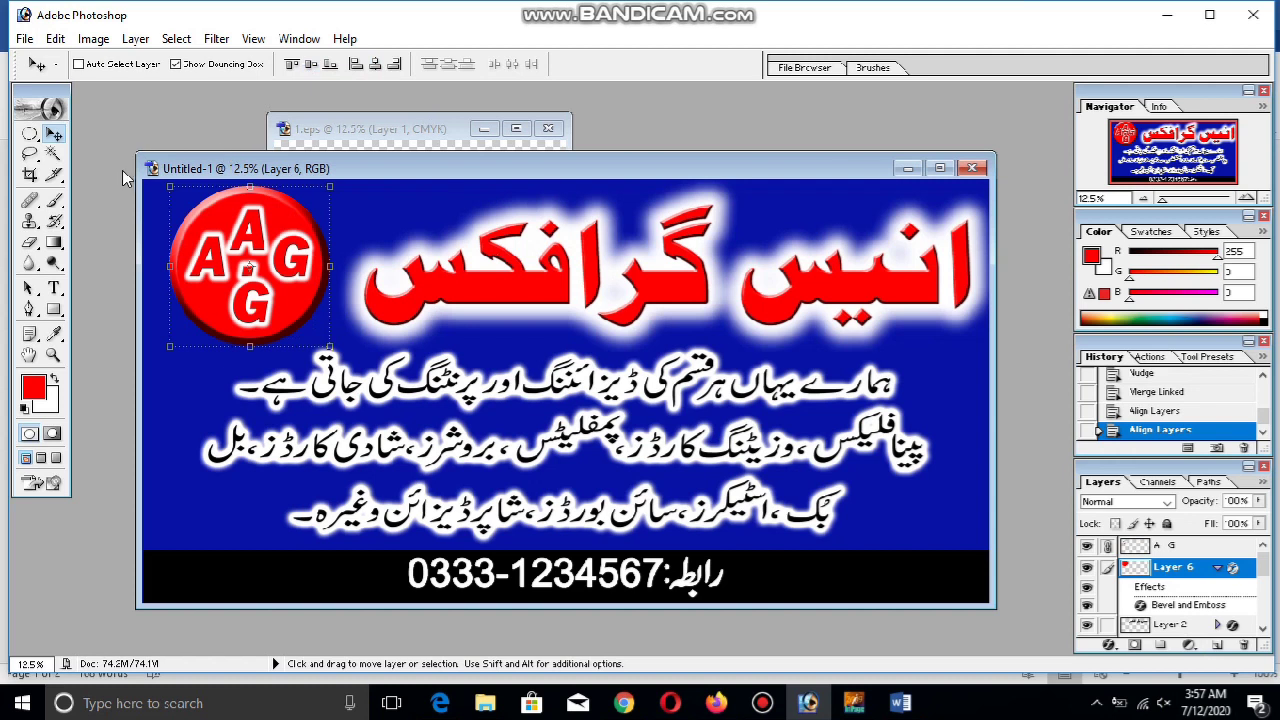
Unlink the letters from the logo circle and select the Urdu body-text Layer 3
left_click(30, 133)
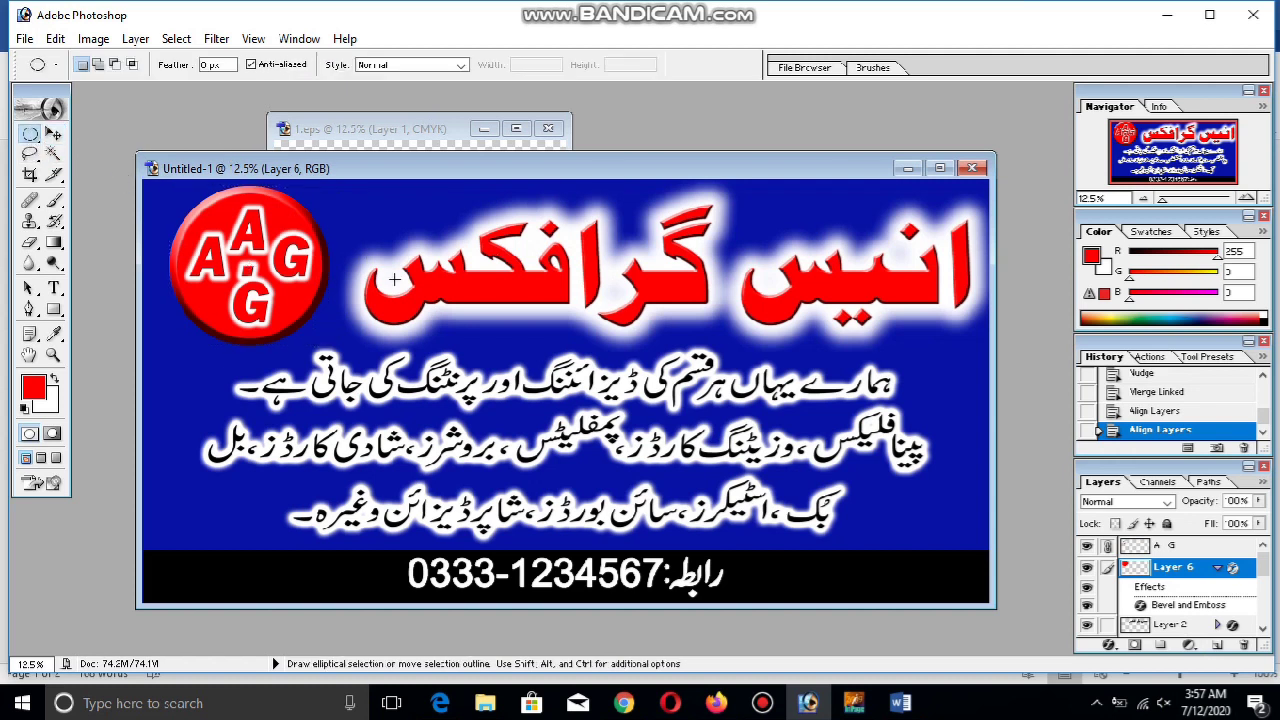
left_click(53, 133)
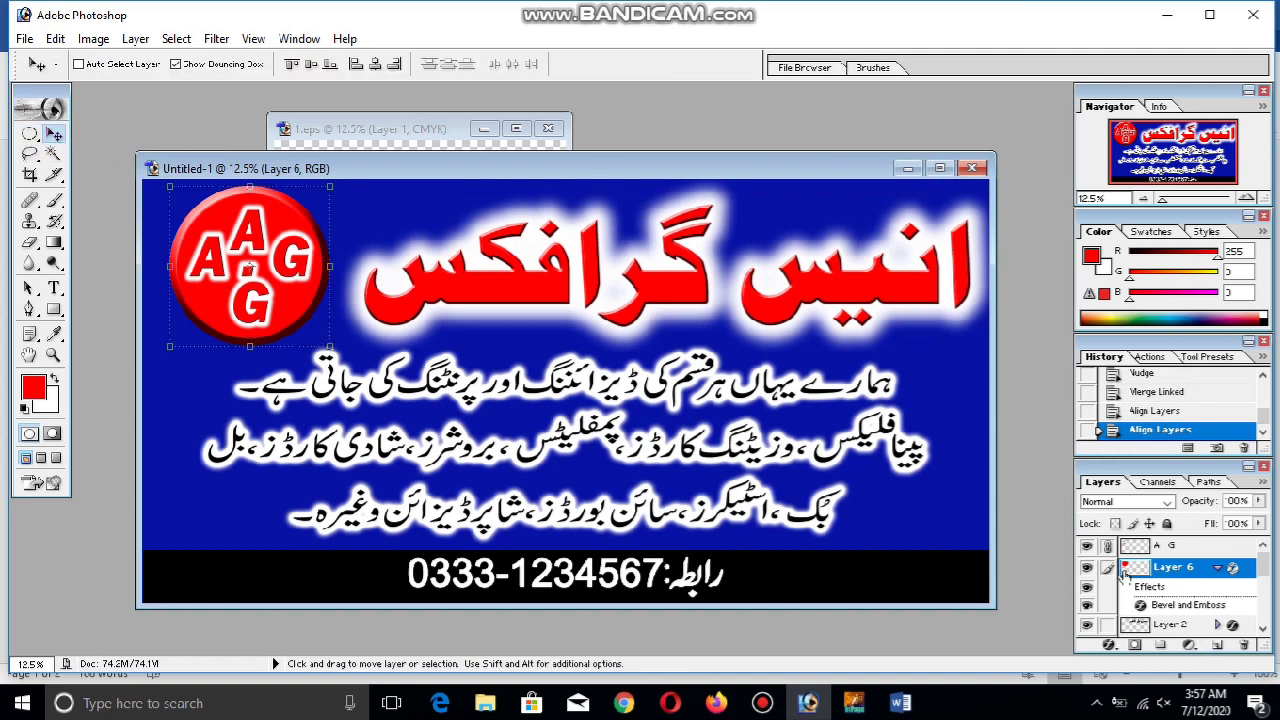
left_click(1108, 546)
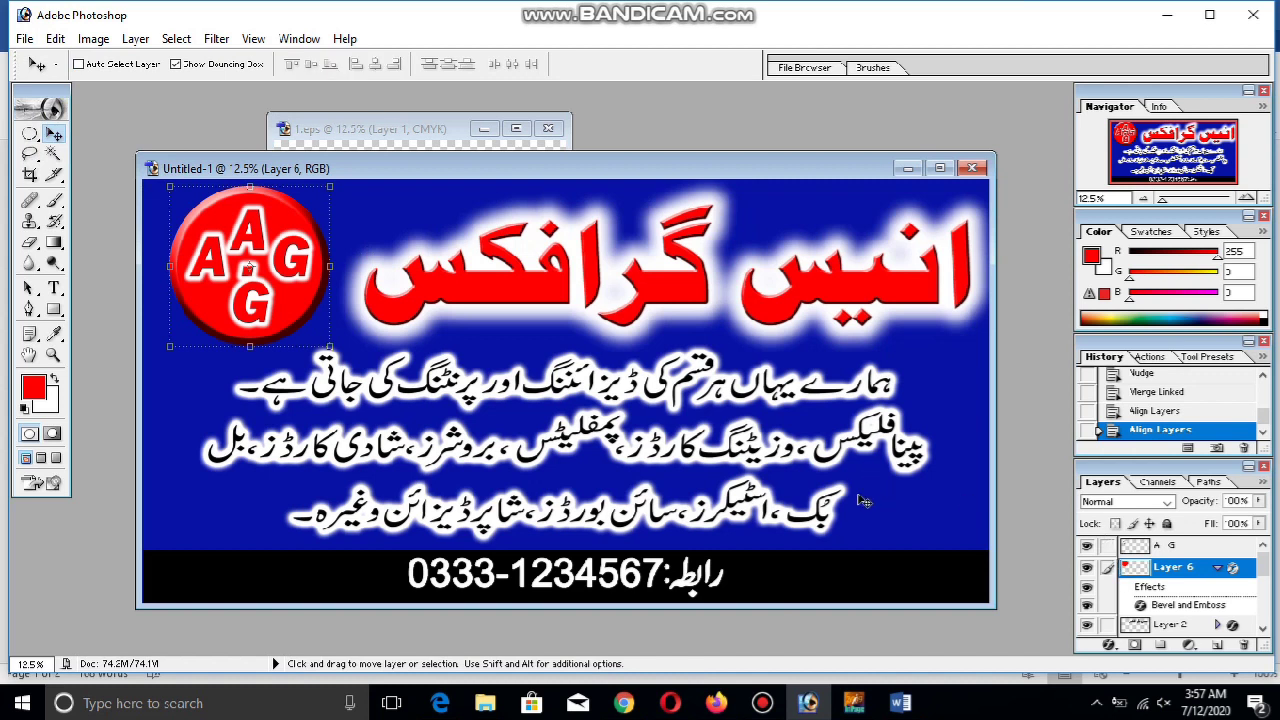
left_click(830, 468, "ctrl")
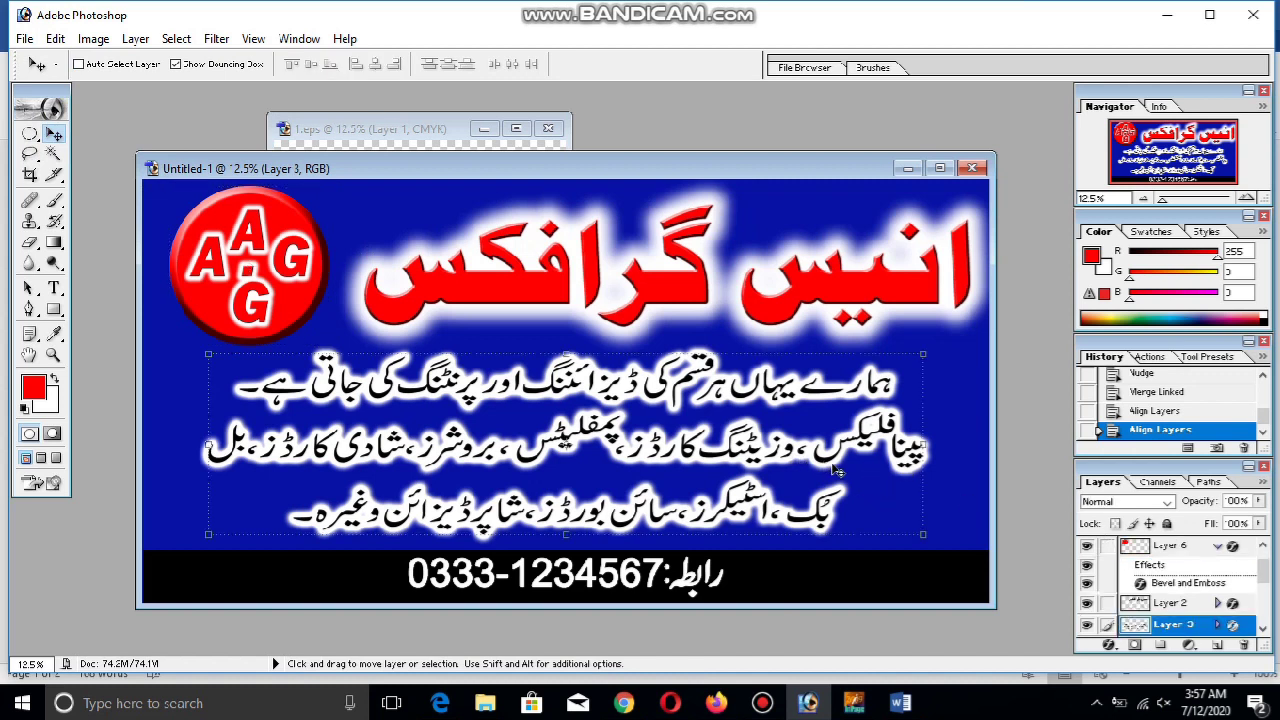
right_click(1170, 626)
Add a Color Overlay effect to Layer 3 in its blending options
key("Escape")
key("h")
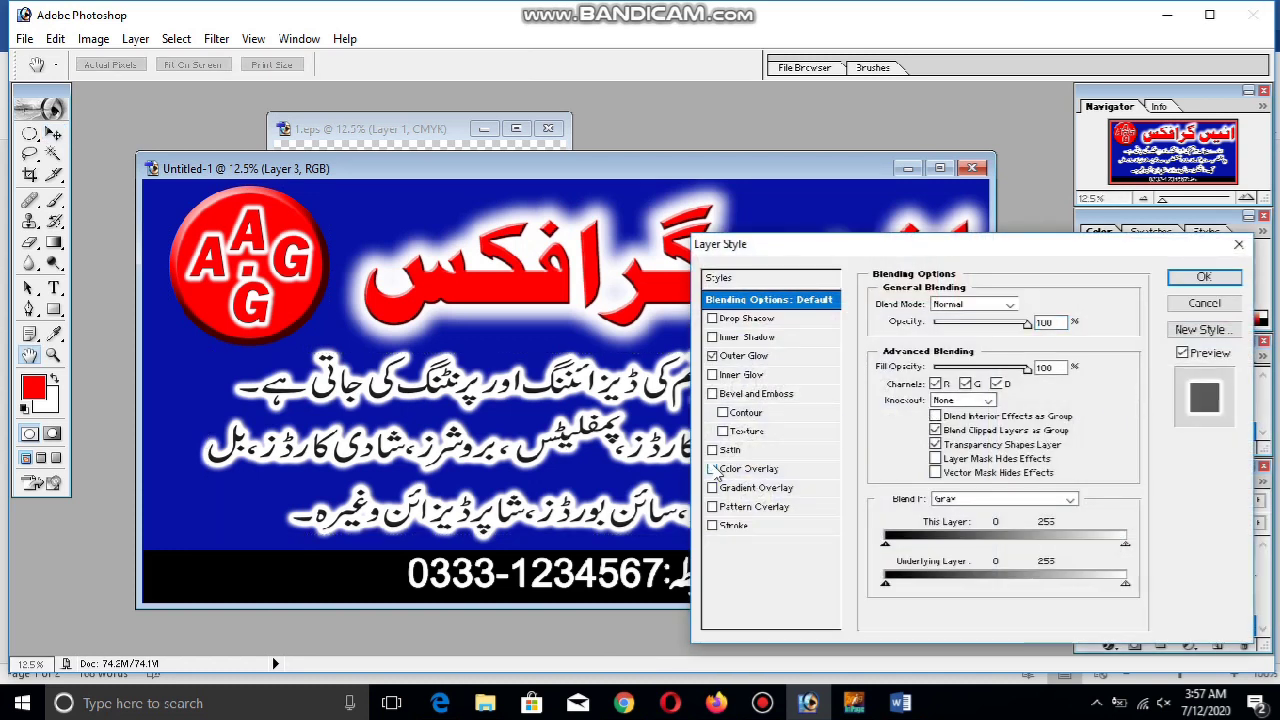
left_click(748, 469)
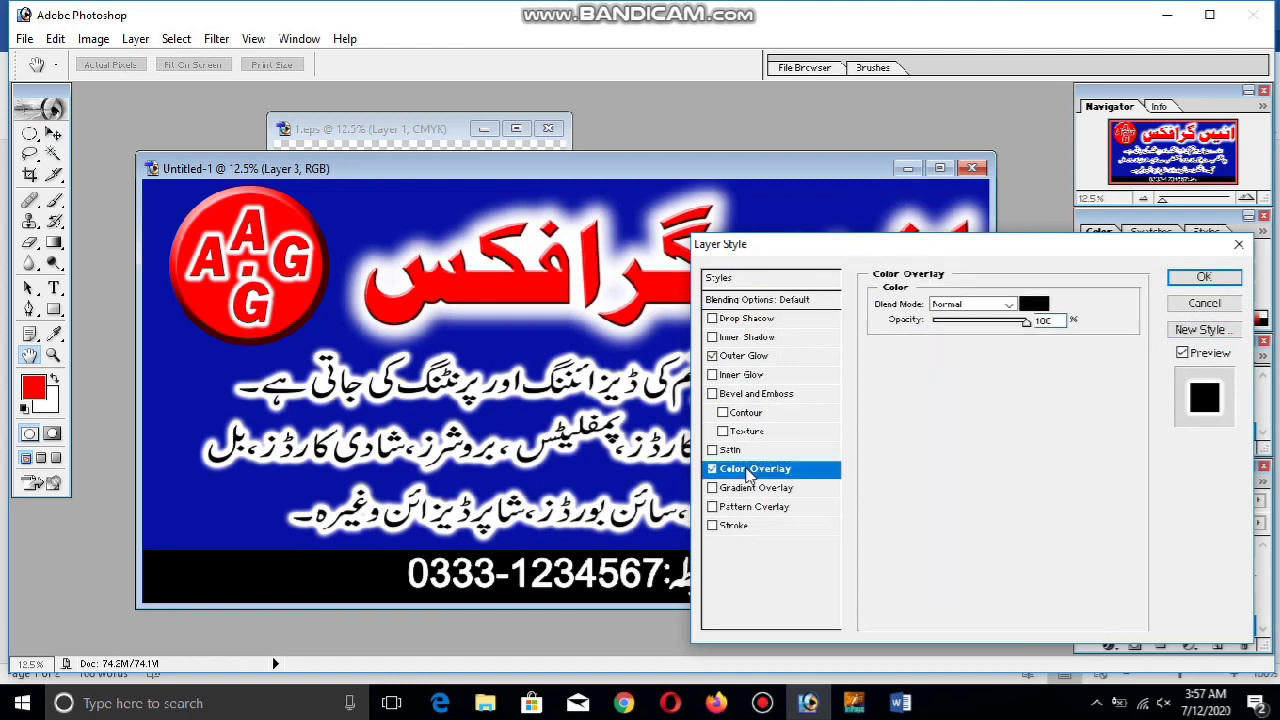
left_click(1034, 304)
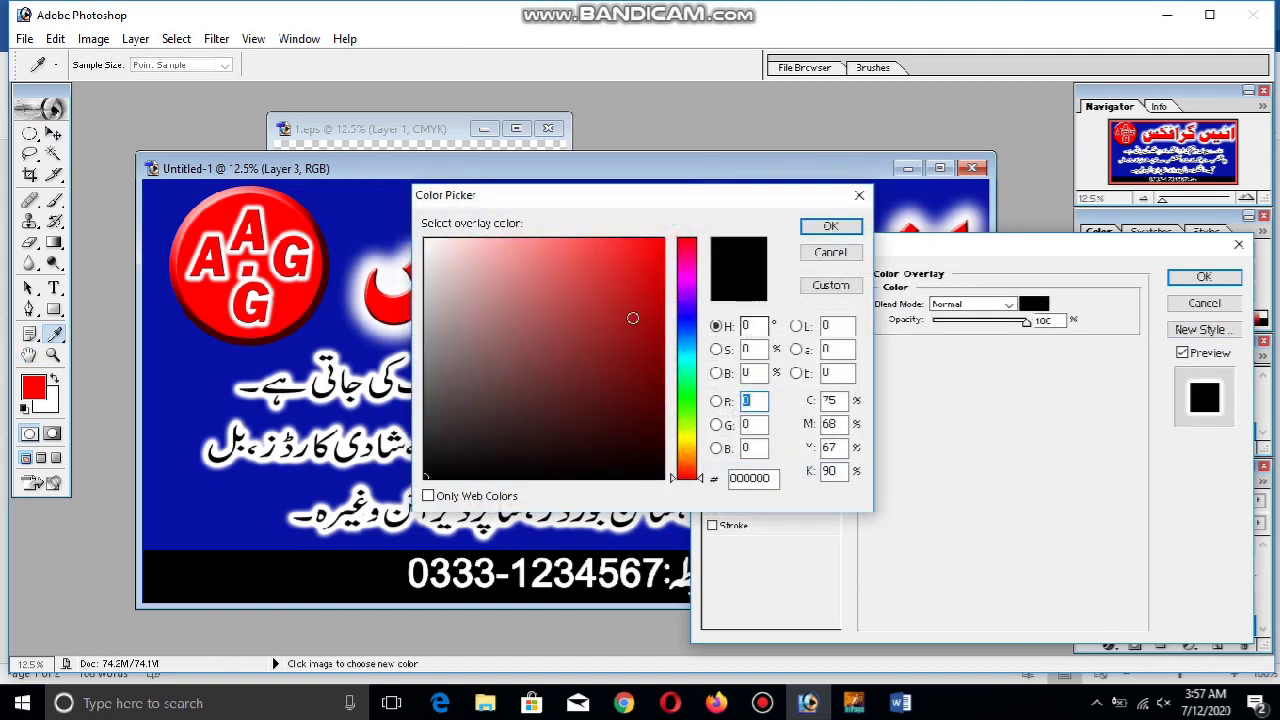
left_click(668, 200)
Try several overlay colours (white, green, orange, brown, blue, red) and settle on black
left_click_drag(693, 174, 1015, 261)
left_click(990, 468)
left_click(940, 470)
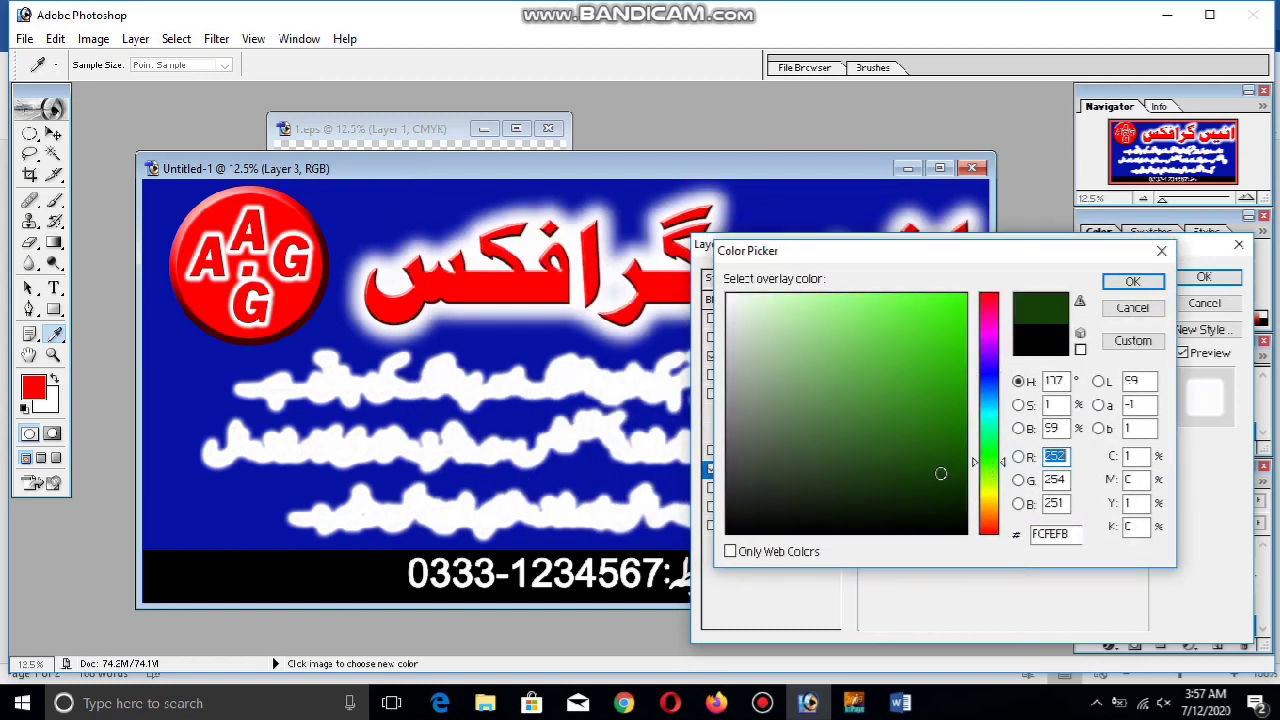
left_click(946, 469)
left_click_drag(946, 469, 925, 347)
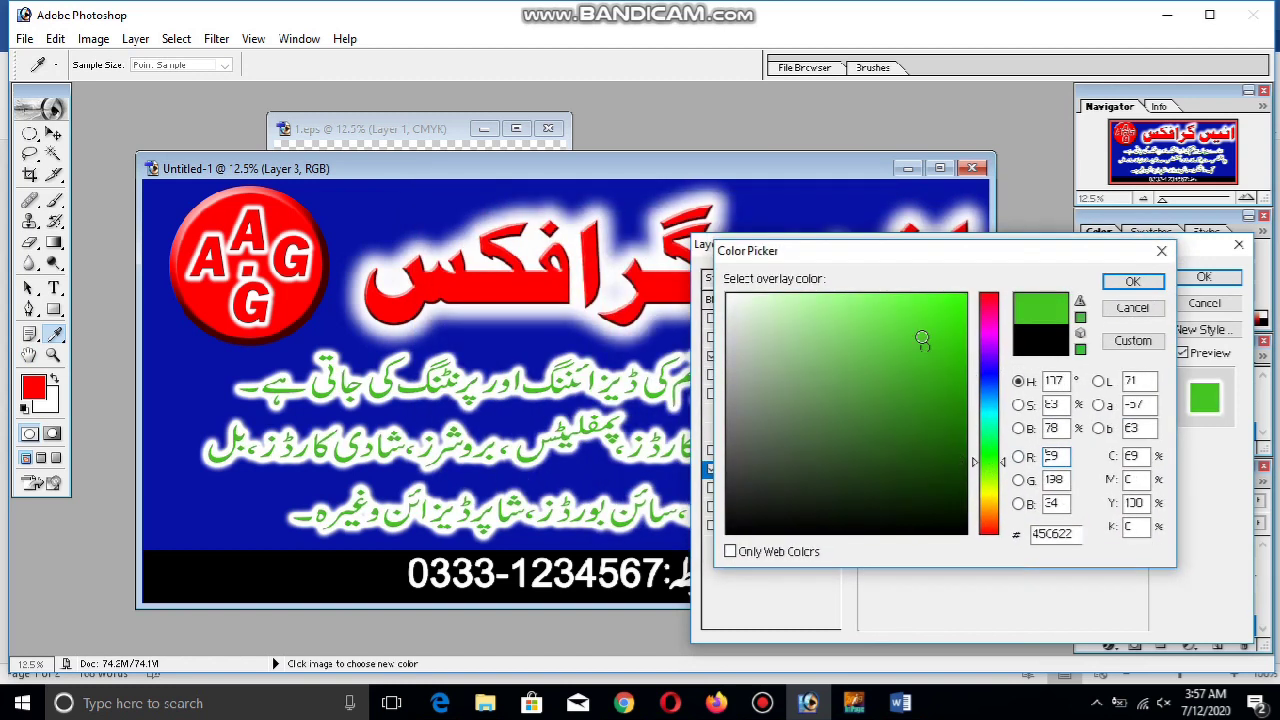
left_click(989, 516)
left_click_drag(959, 498, 954, 387)
left_click(989, 371)
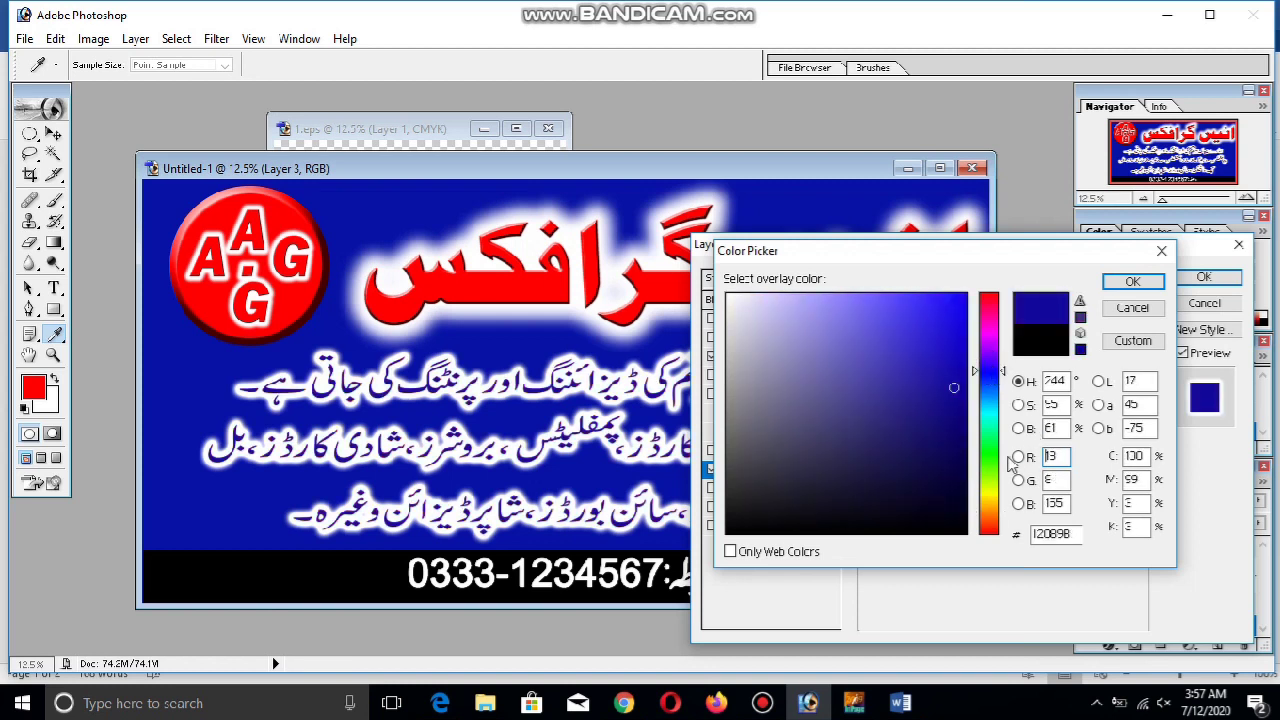
left_click(989, 476)
left_click(745, 532)
mouse_move(868, 406)
left_mouse_down()
mouse_move(870, 545)
mouse_move(886, 508)
mouse_move(740, 560)
mouse_move(885, 493)
left_mouse_up()
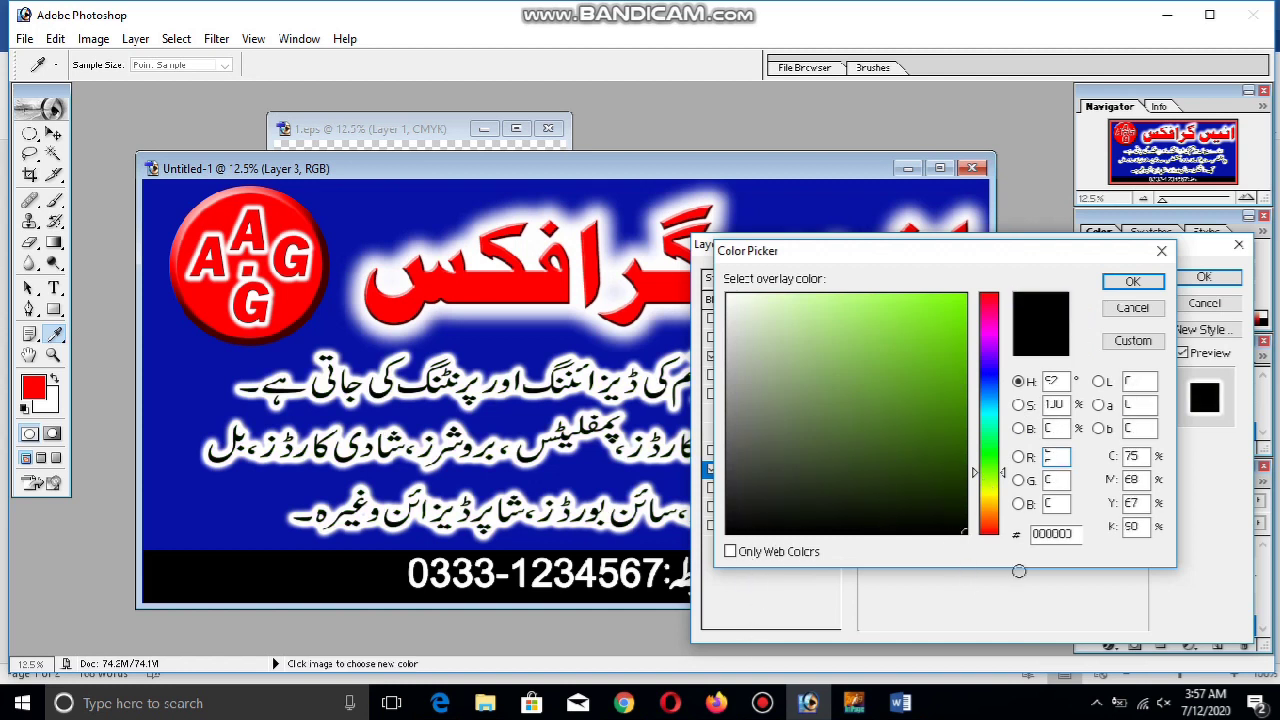
mouse_move(998, 412)
left_mouse_down()
mouse_move(1000, 585)
mouse_move(1009, 291)
left_mouse_up()
mouse_move(914, 363)
left_mouse_down()
mouse_move(843, 380)
mouse_move(990, 277)
mouse_move(957, 437)
mouse_move(1006, 606)
left_mouse_up()
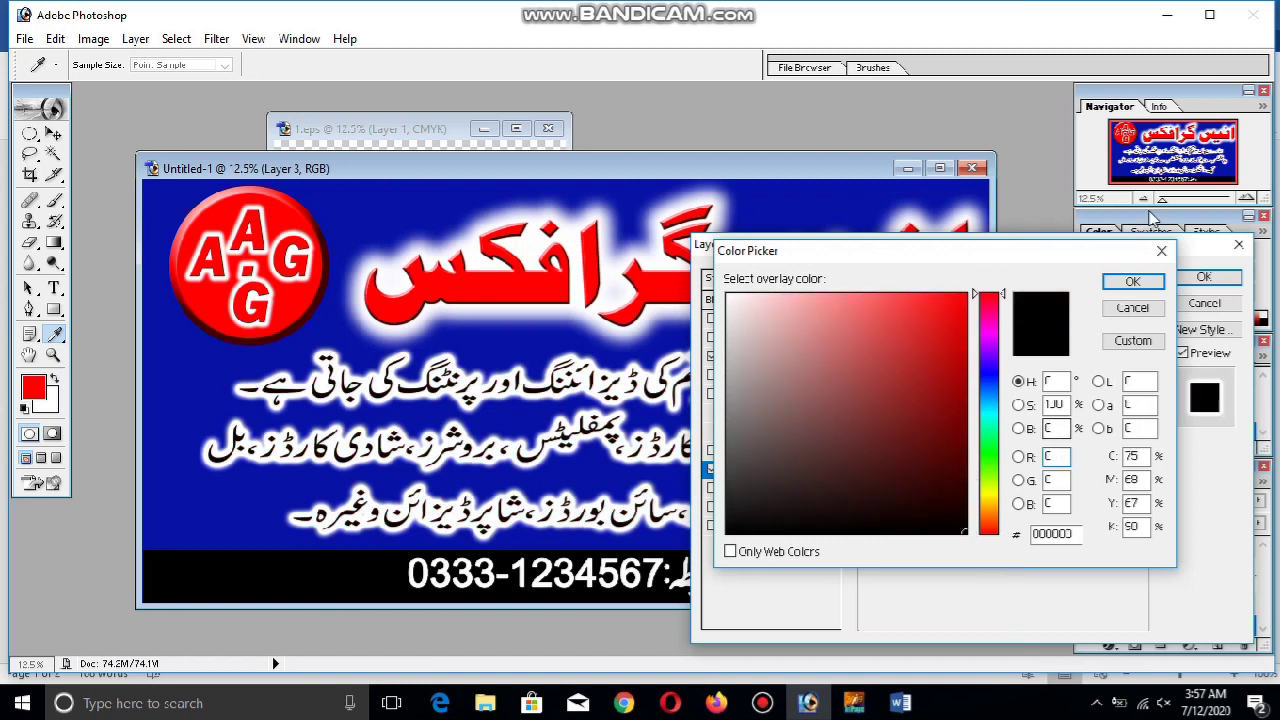
left_click(1132, 281)
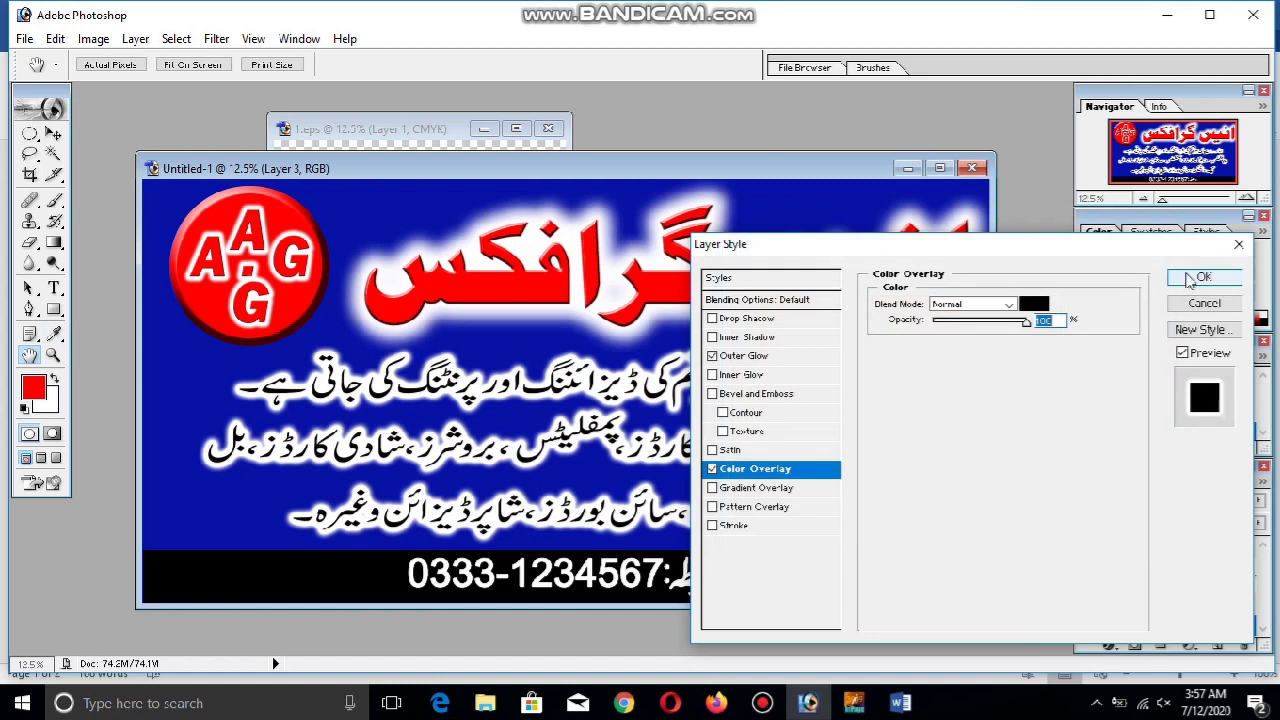
Leave Bevel and Emboss off and enlarge the white Outer Glow size to 103 px
left_click(758, 394)
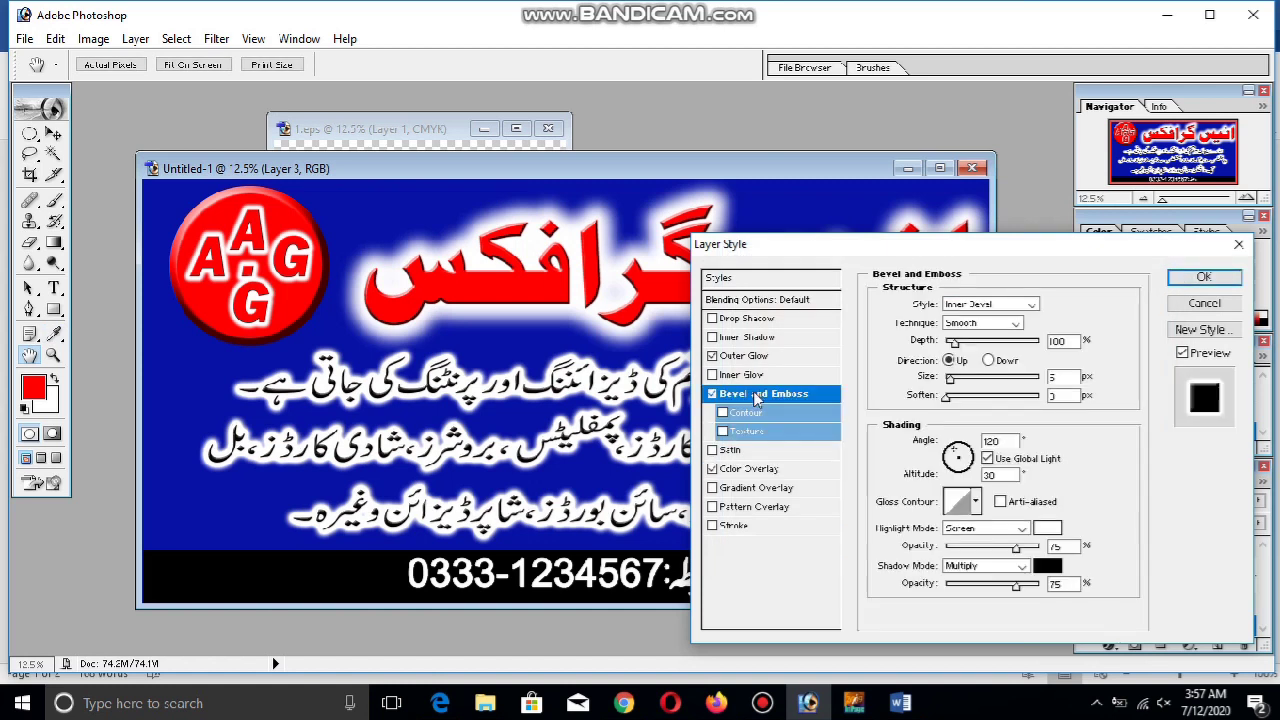
left_click(712, 393)
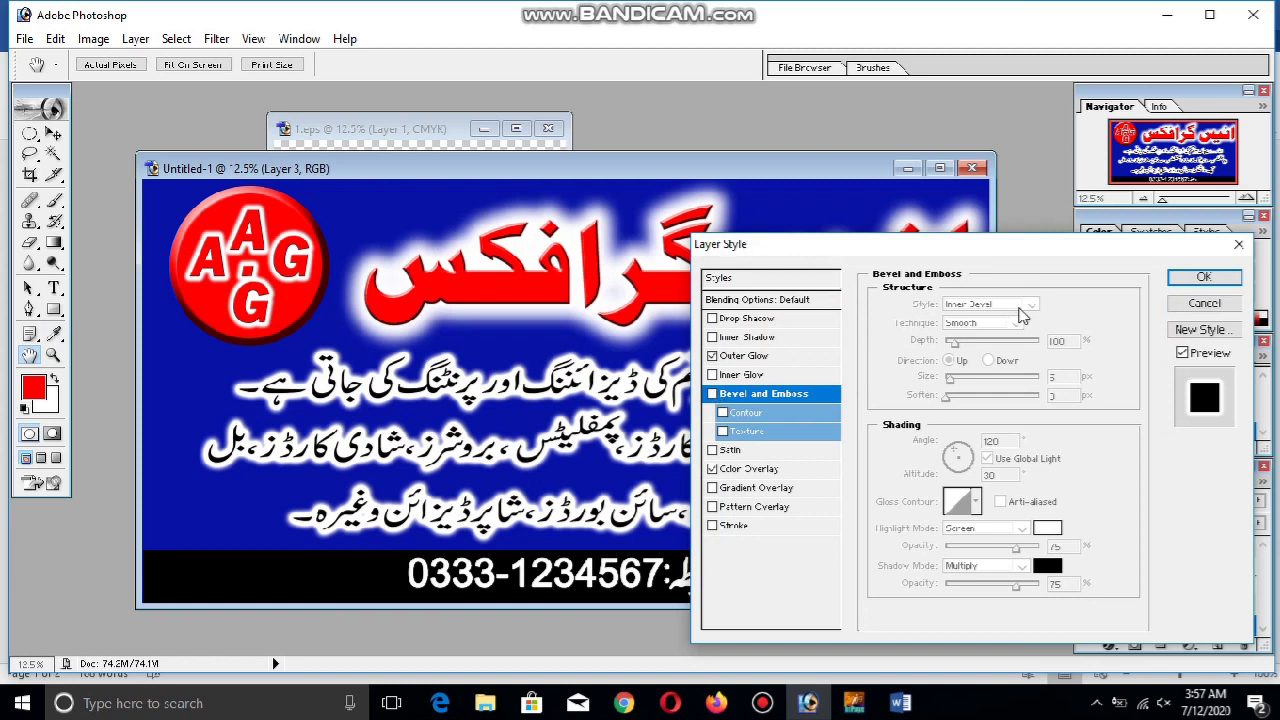
left_click(760, 356)
left_click(960, 433)
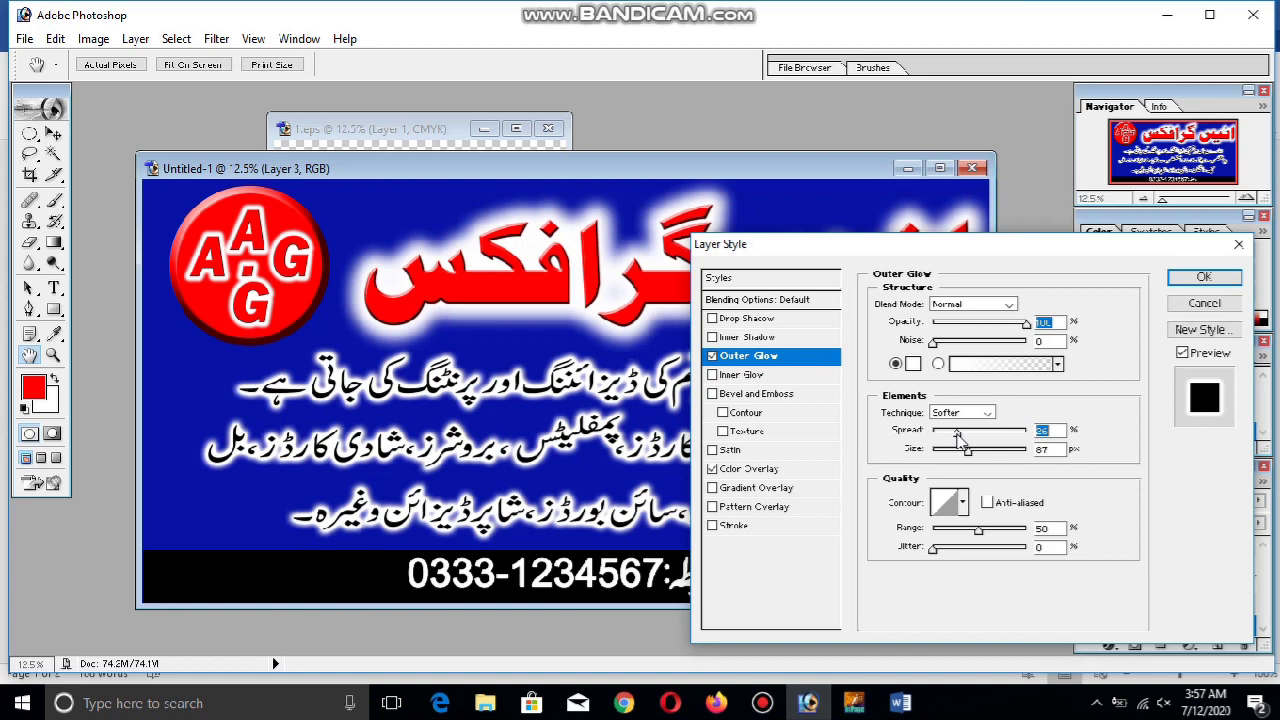
left_click_drag(966, 454, 978, 437)
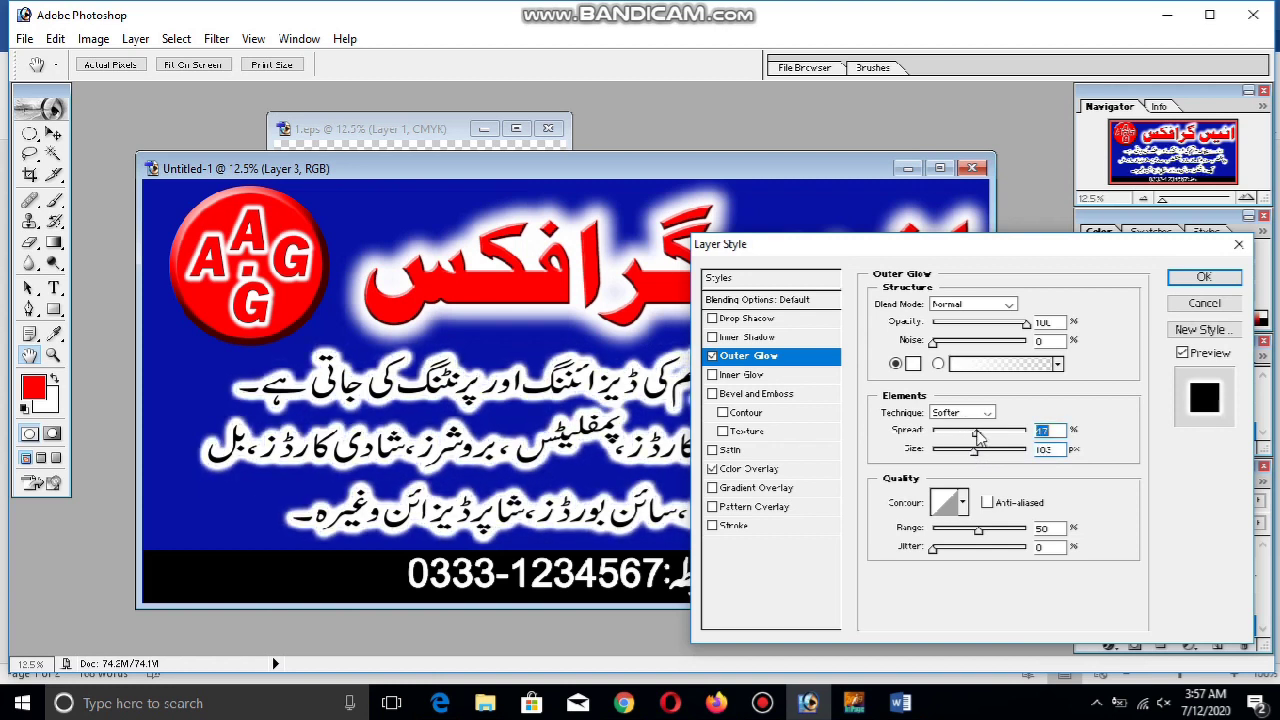
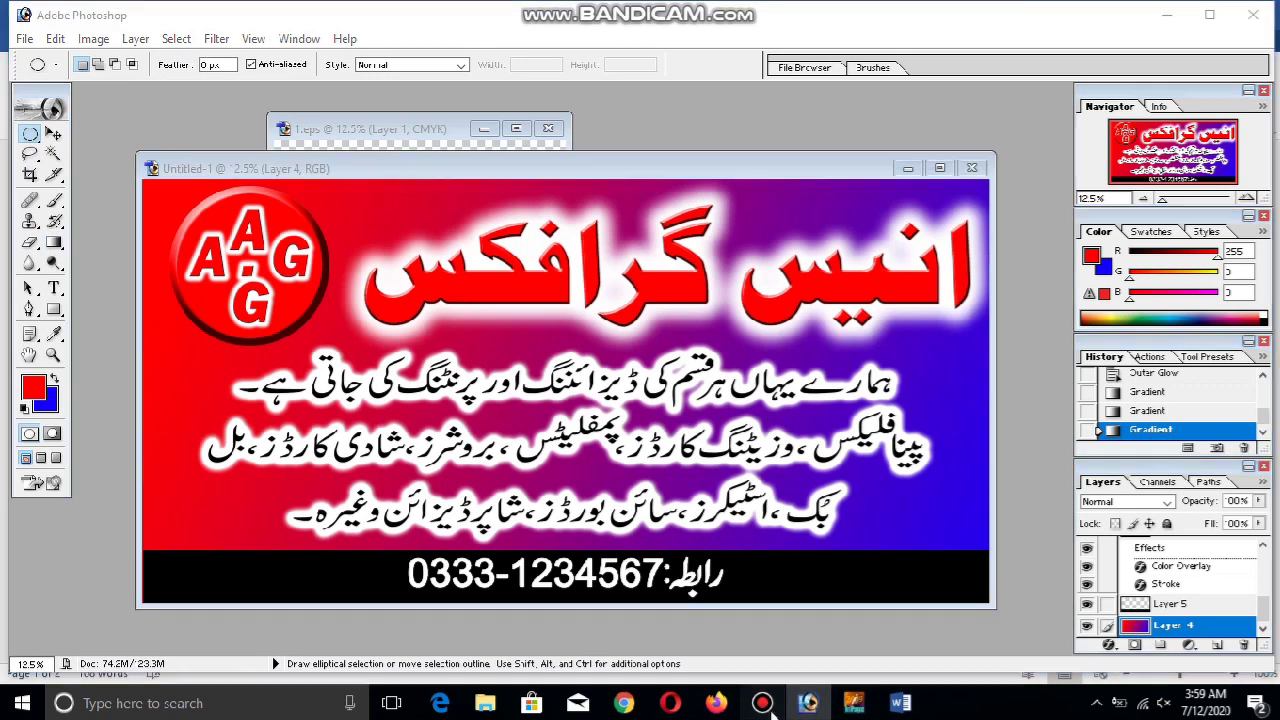
left_click(766, 706)
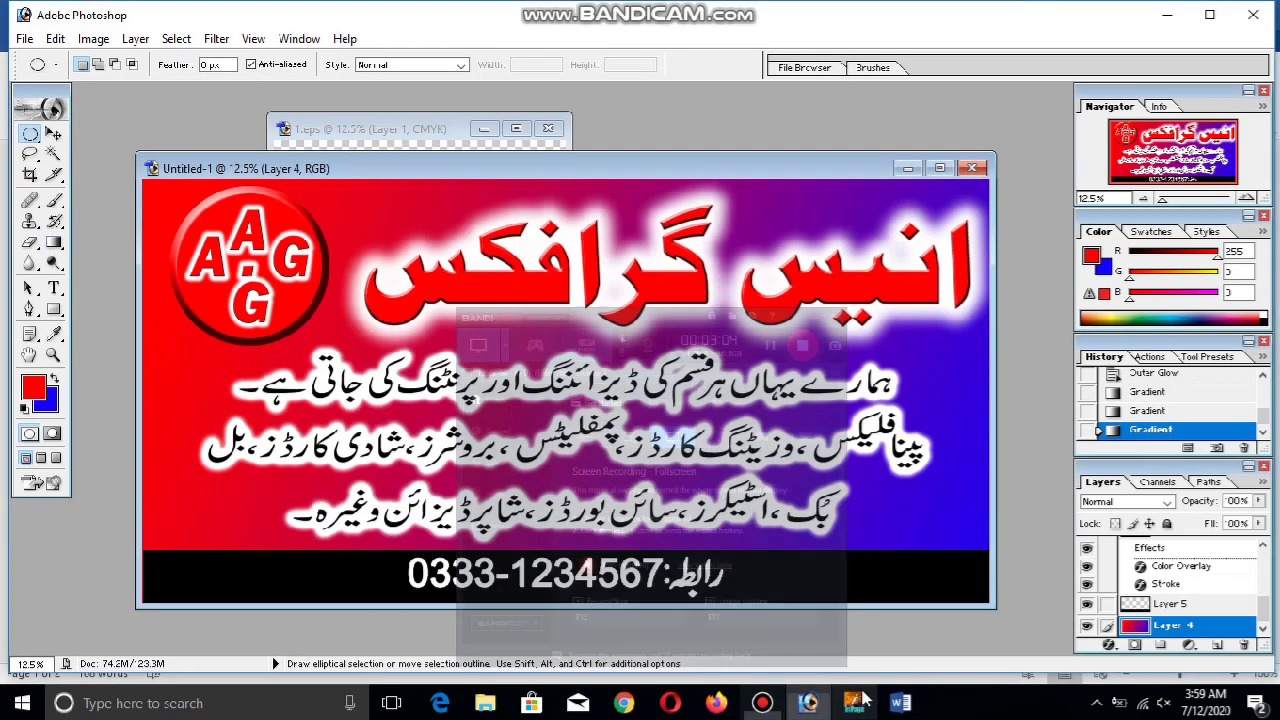
Check the banner's Image Size settings, then cancel without changes
mouse_move(900, 703)
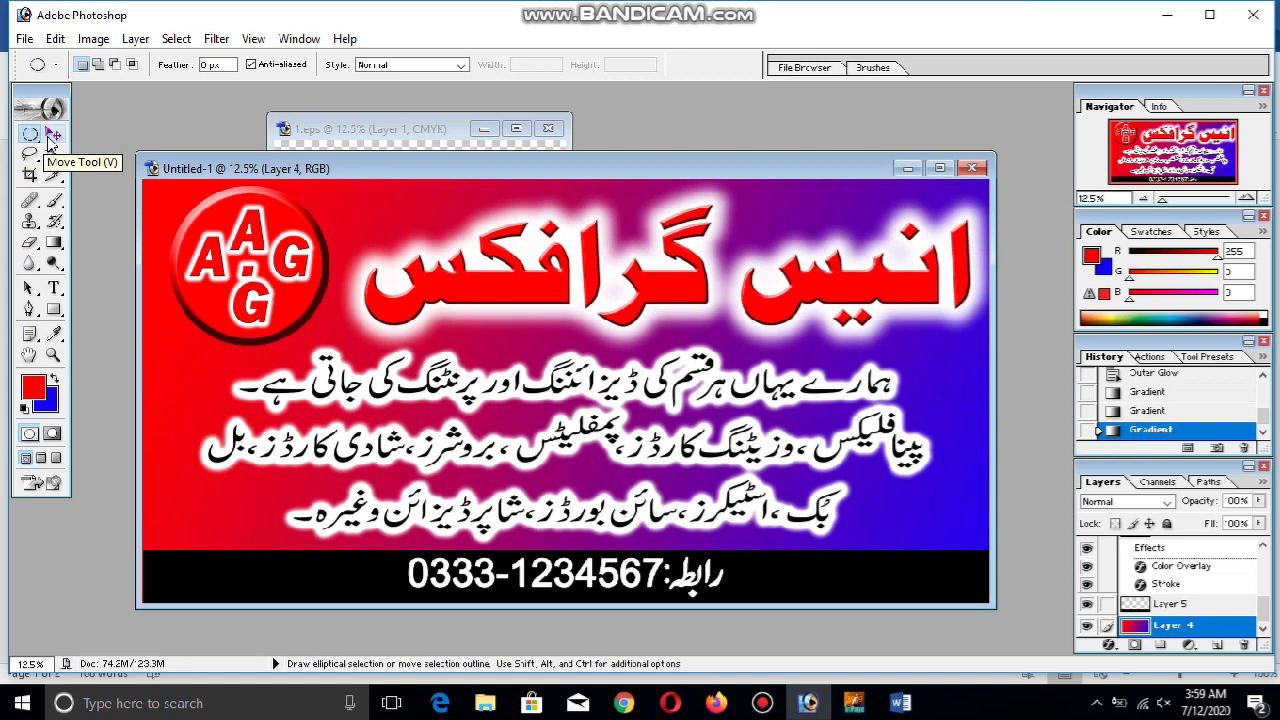
left_click(52, 137)
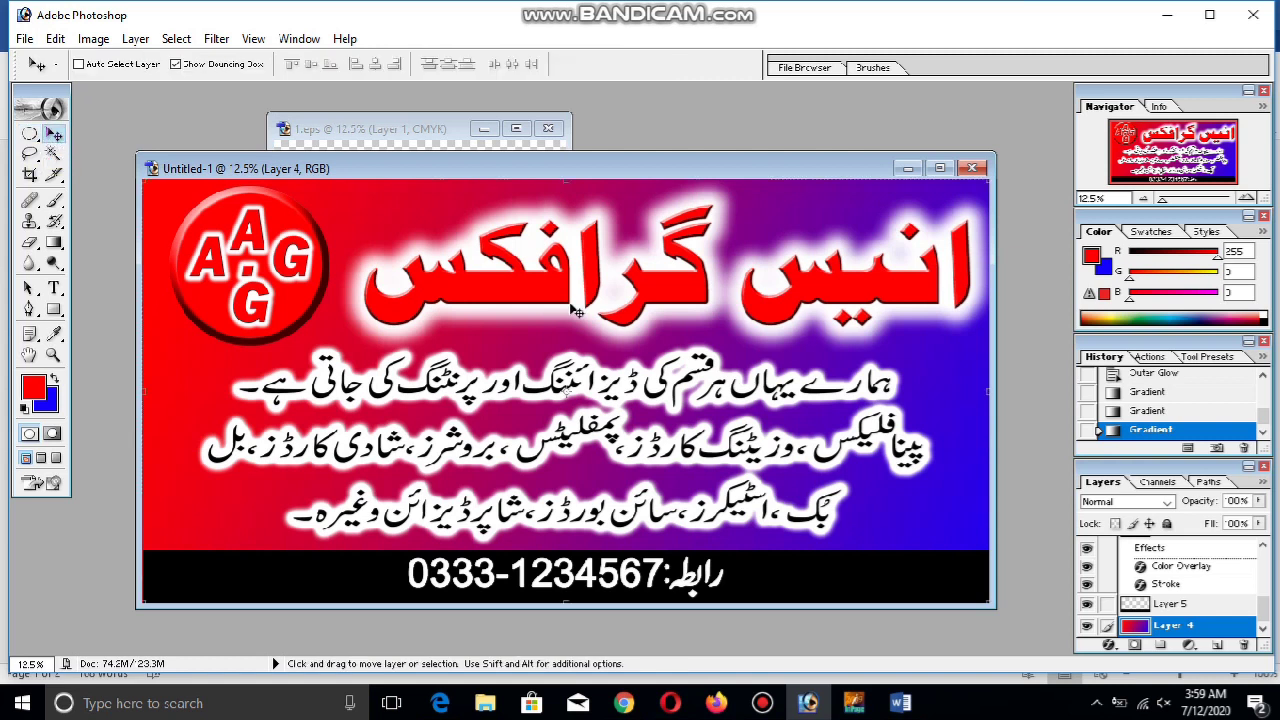
left_click_drag(615, 164, 615, 138)
right_click(615, 138)
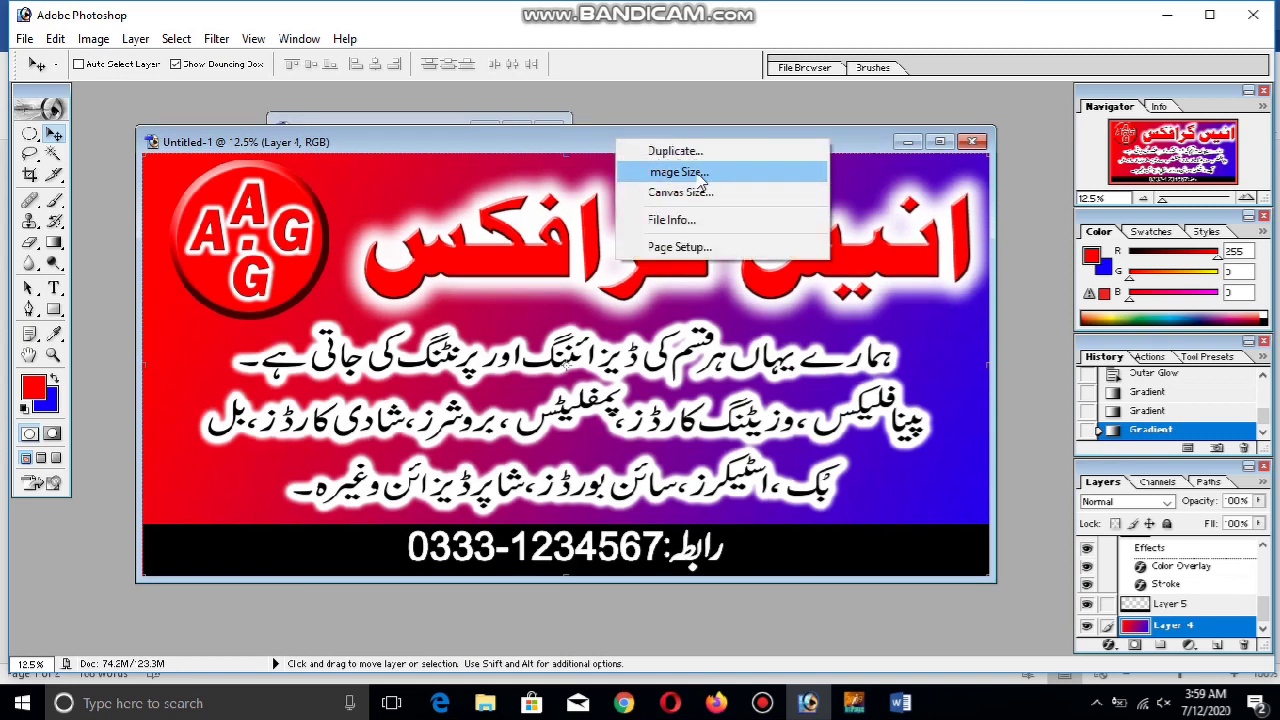
left_click(703, 175)
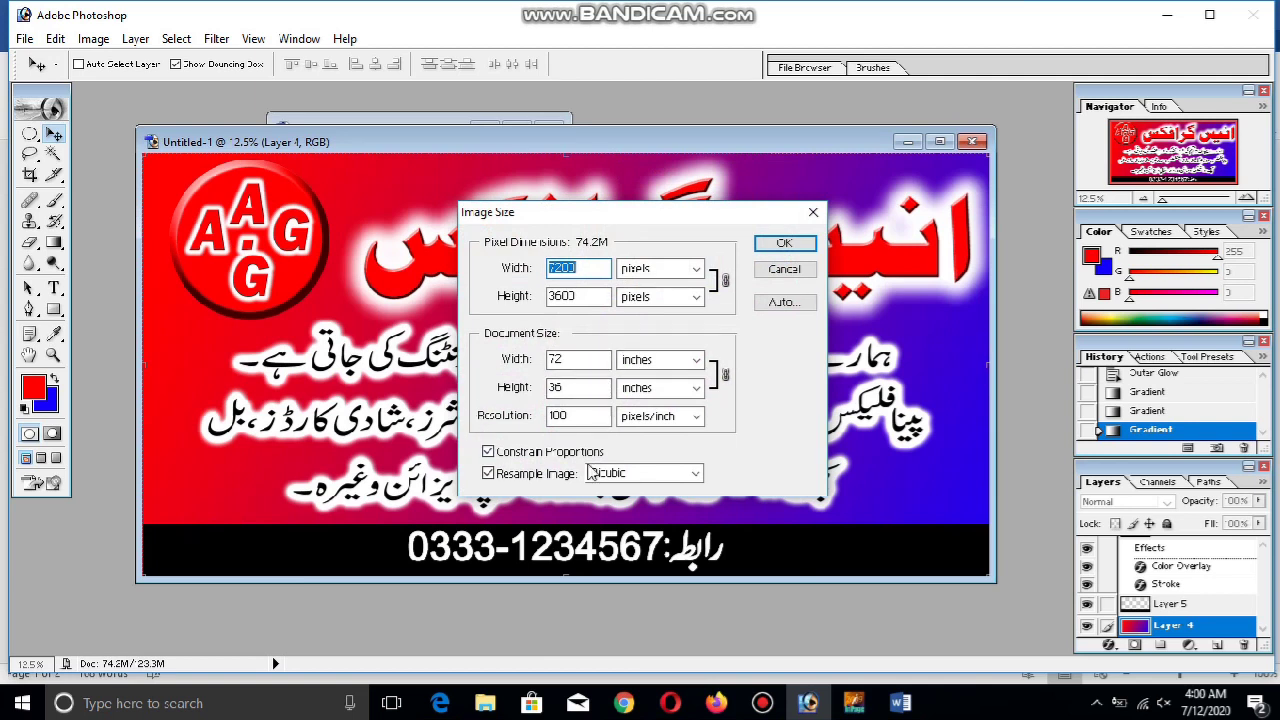
left_click(790, 269)
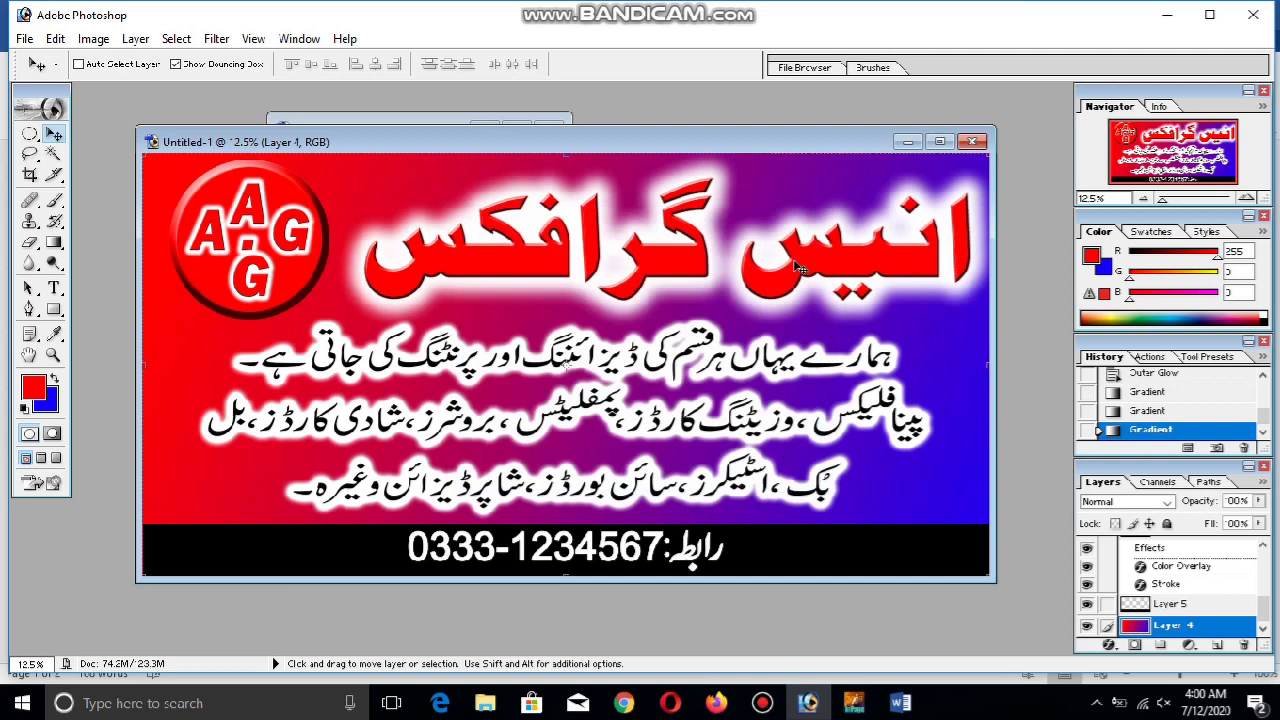
Zoom the banner out to 8.33% and fit its window snugly around the artwork
key("ctrl+minus")
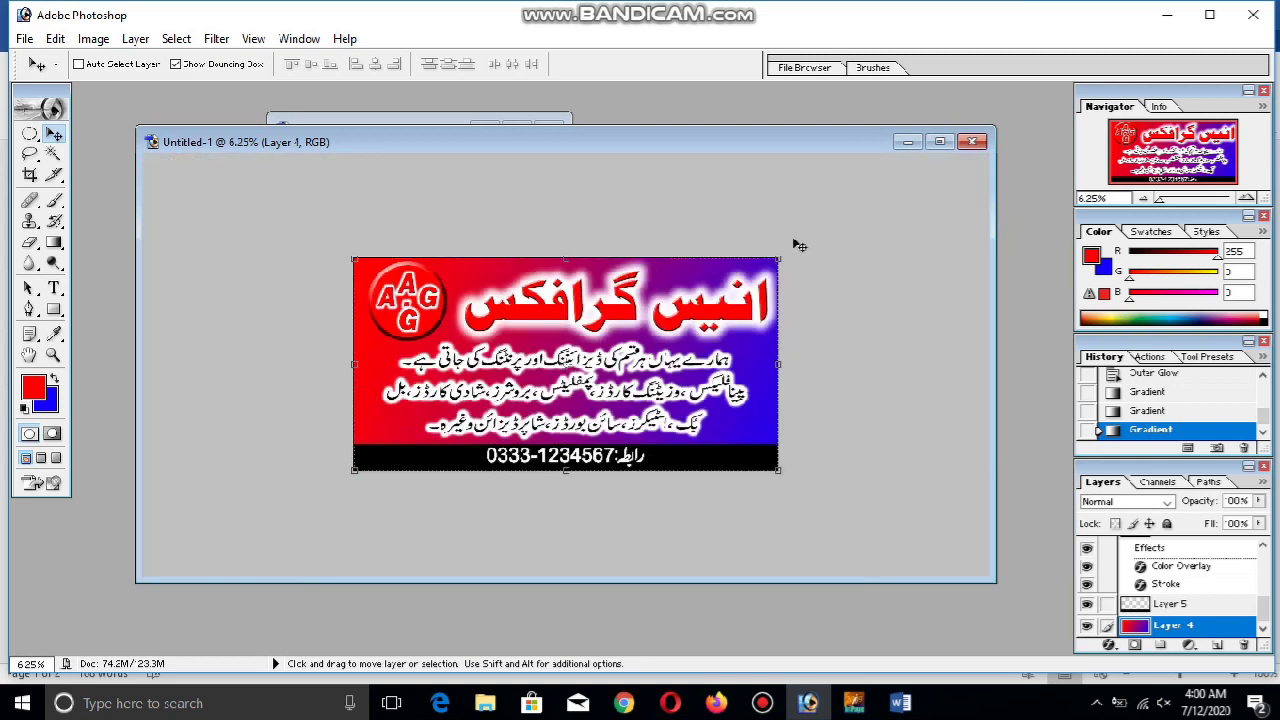
key("ctrl+minus")
key("ctrl+plus")
key("ctrl+plus")
key("ctrl+plus")
key("ctrl+minus")
key("ctrl+plus")
key("ctrl+minus")
key("ctrl+minus")
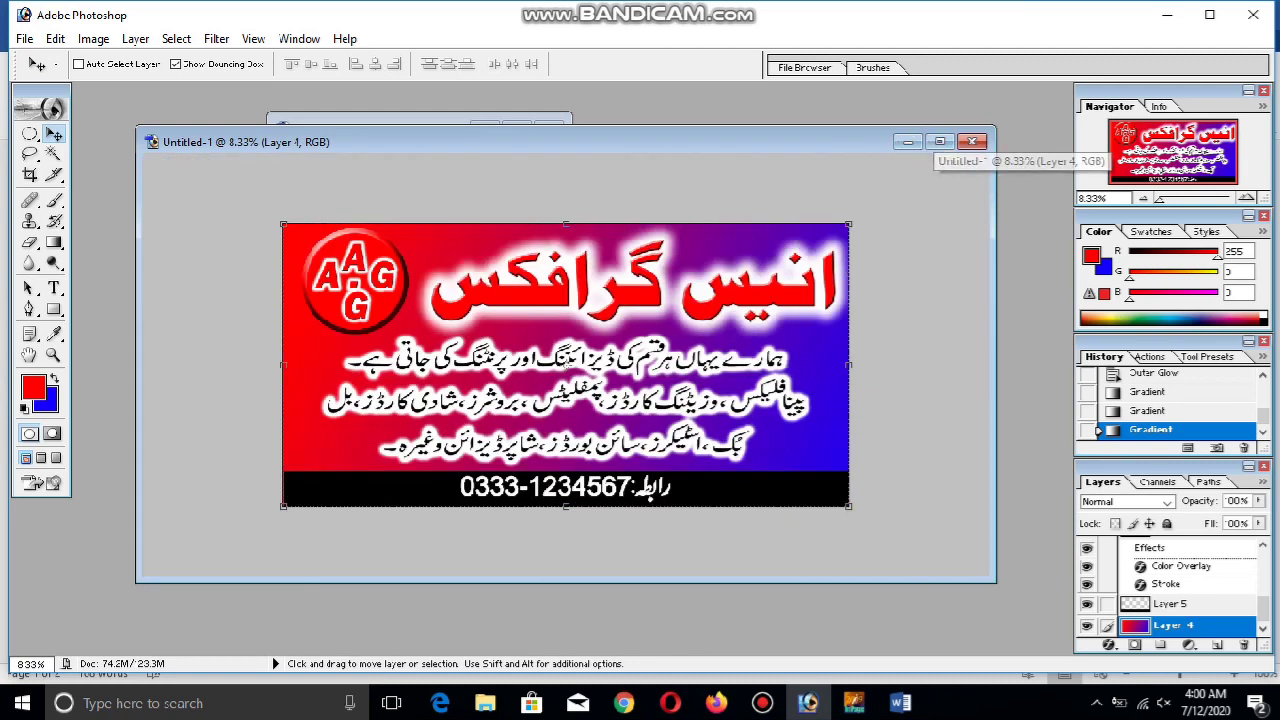
left_click_drag(994, 579, 756, 483)
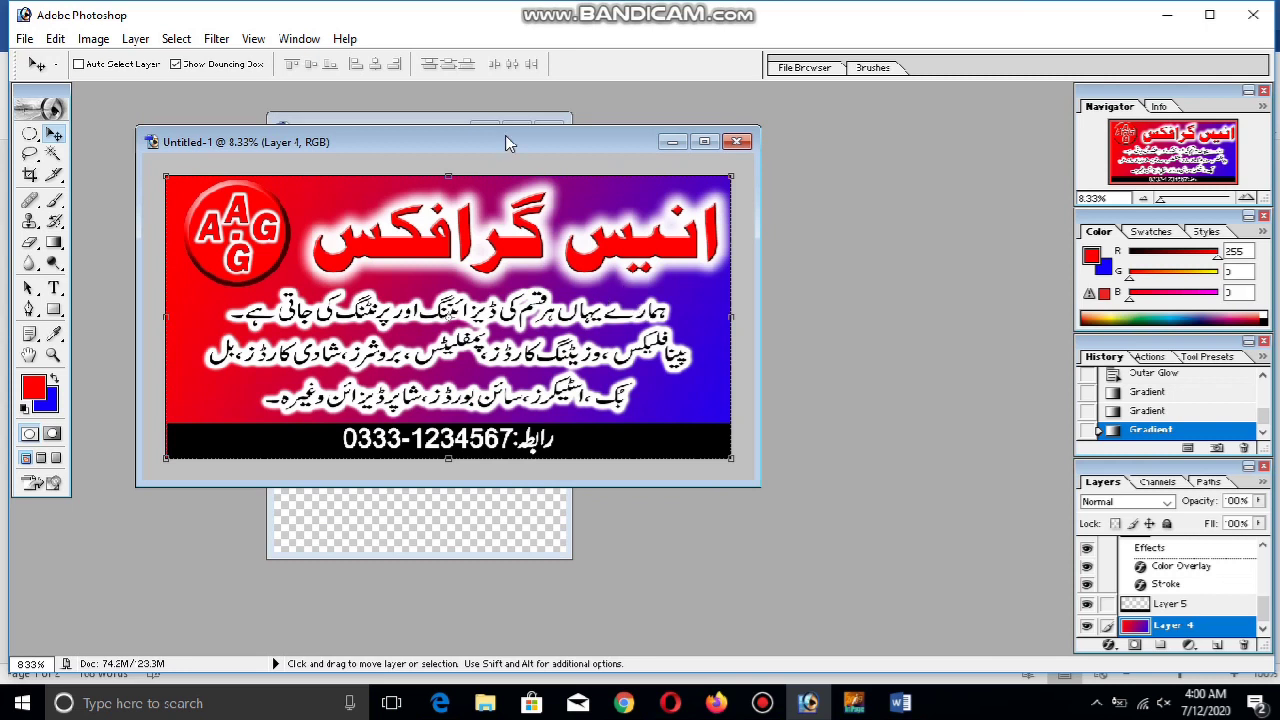
Close the 1.eps document without saving its changes
left_click_drag(510, 143, 609, 257)
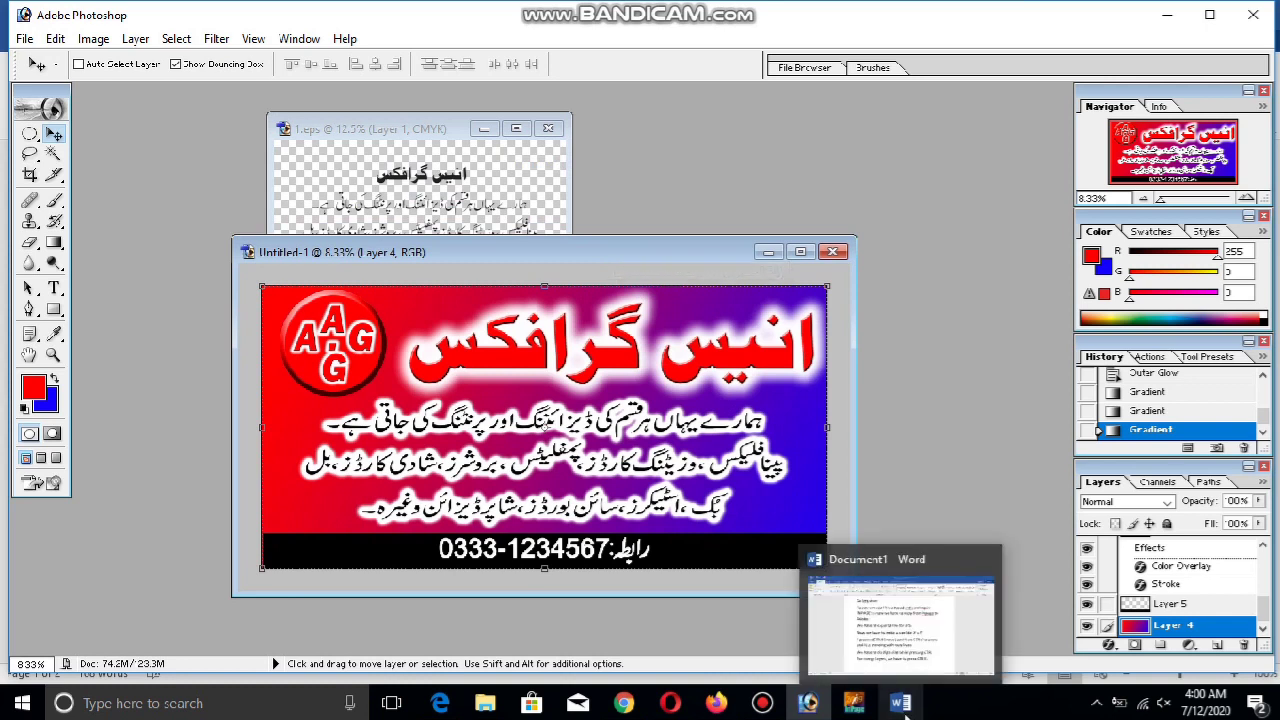
left_click(455, 130)
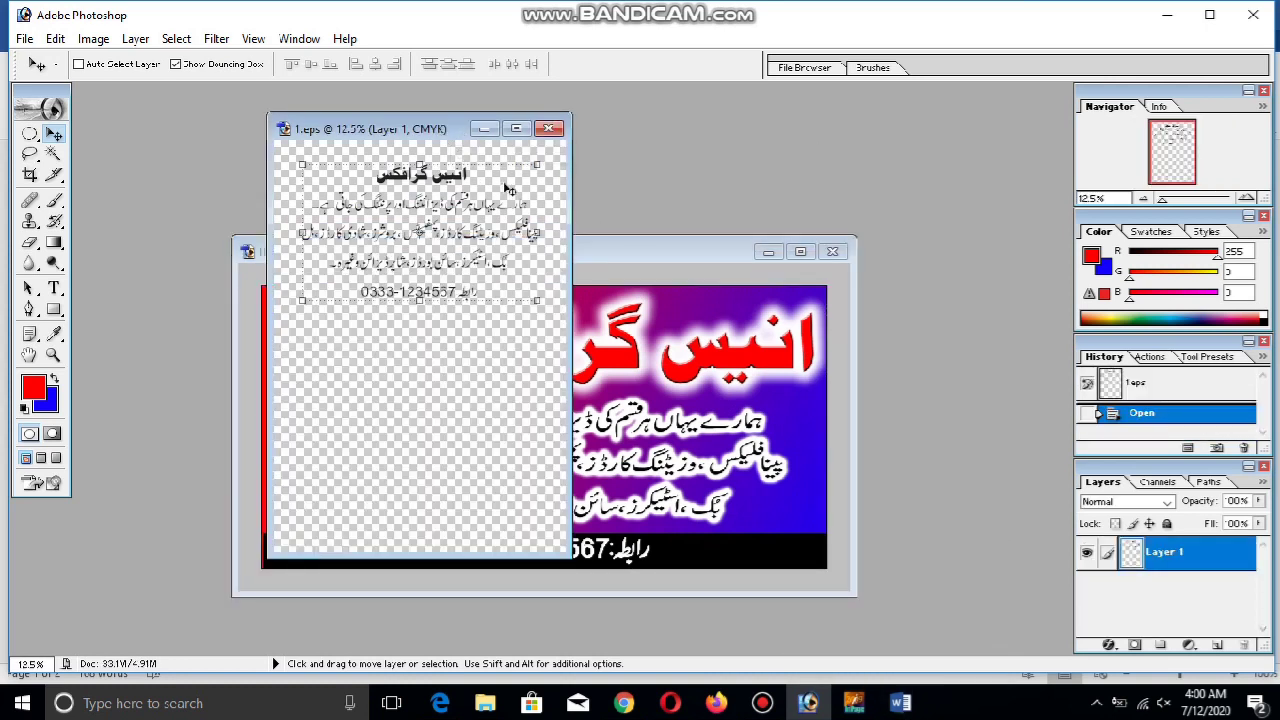
left_click(548, 128)
left_click(580, 268)
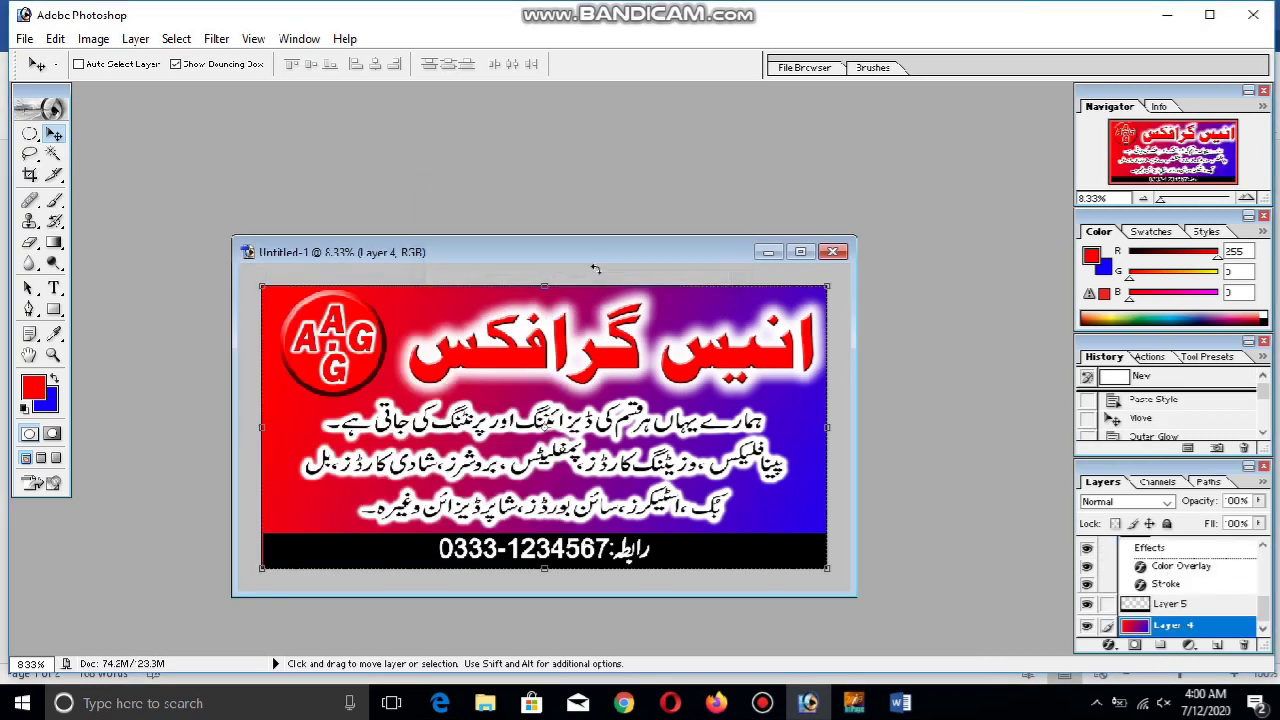
left_click(853, 703)
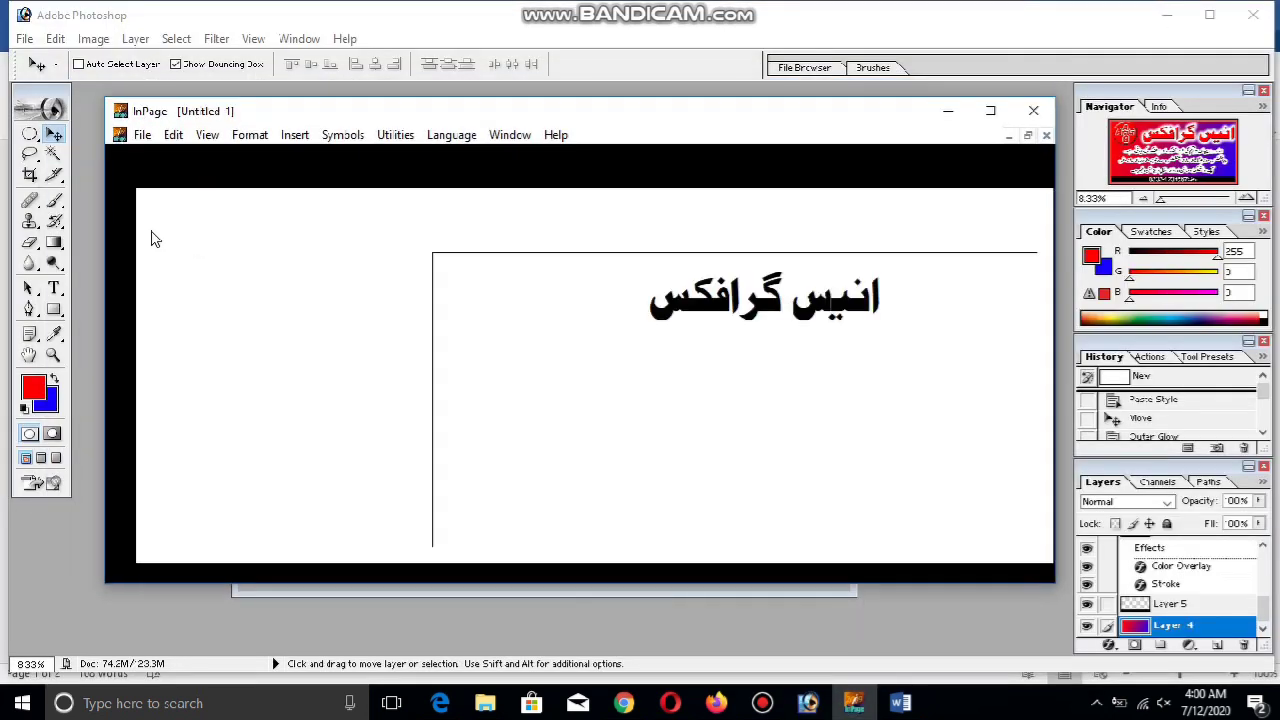
Add the Urdu line 'ہمارے یہاں ہر قسم کی ڈیزائننگ اور پرنٹنگ کی جاتی ہے۔' and maximize InPage
type("ہمارے یہاں ہر قسم کی ڈیزائننگ اور پرنٹنگ کی جاتی ہے۔")
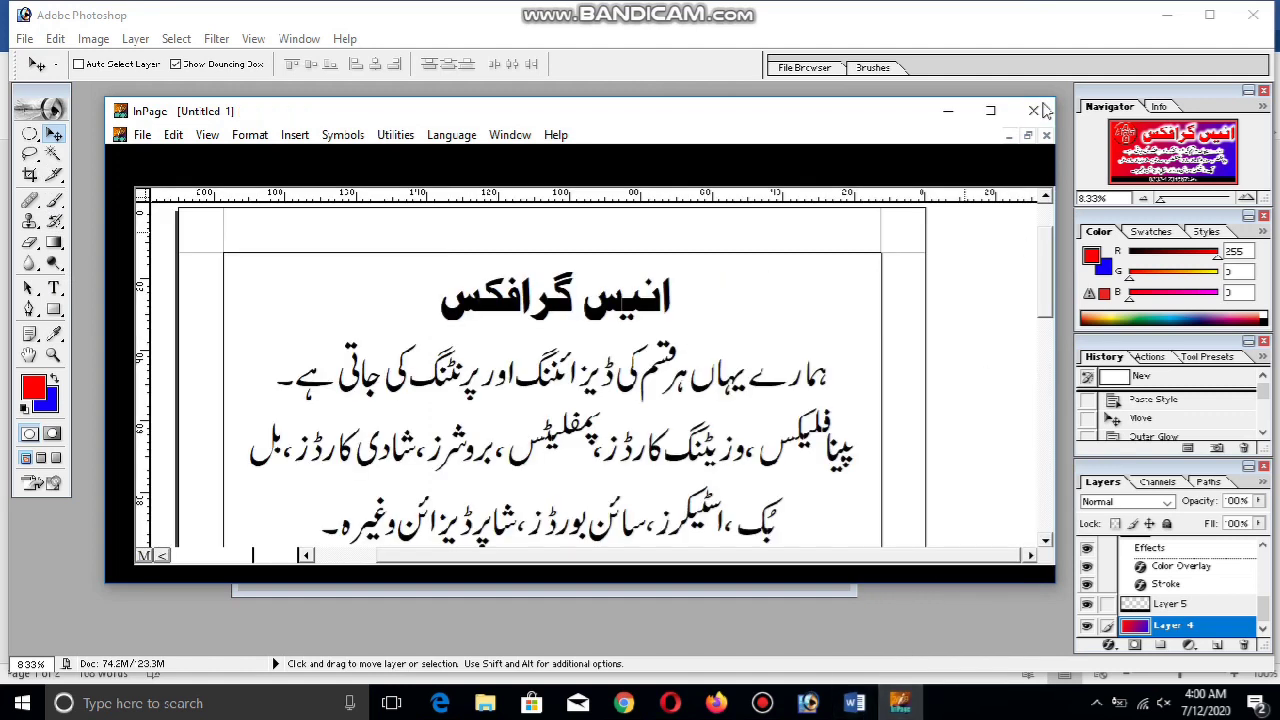
left_click(991, 111)
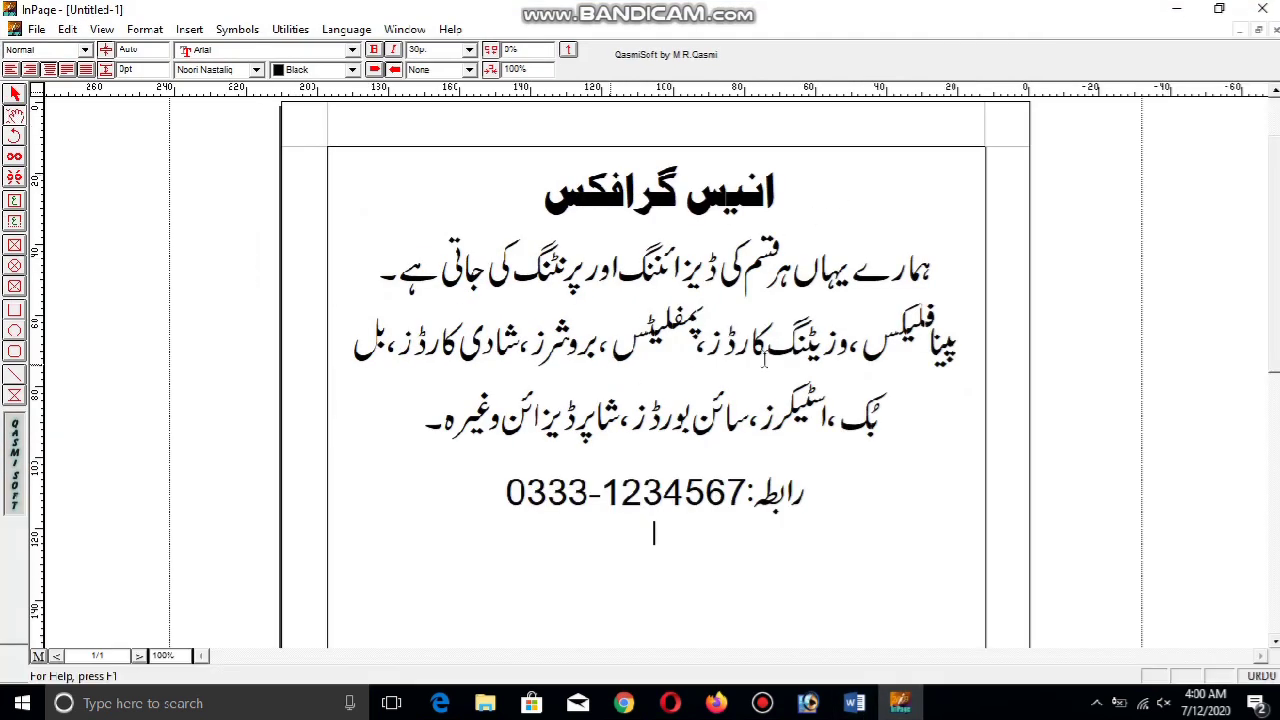
scroll(1273, 287, "down", 5)
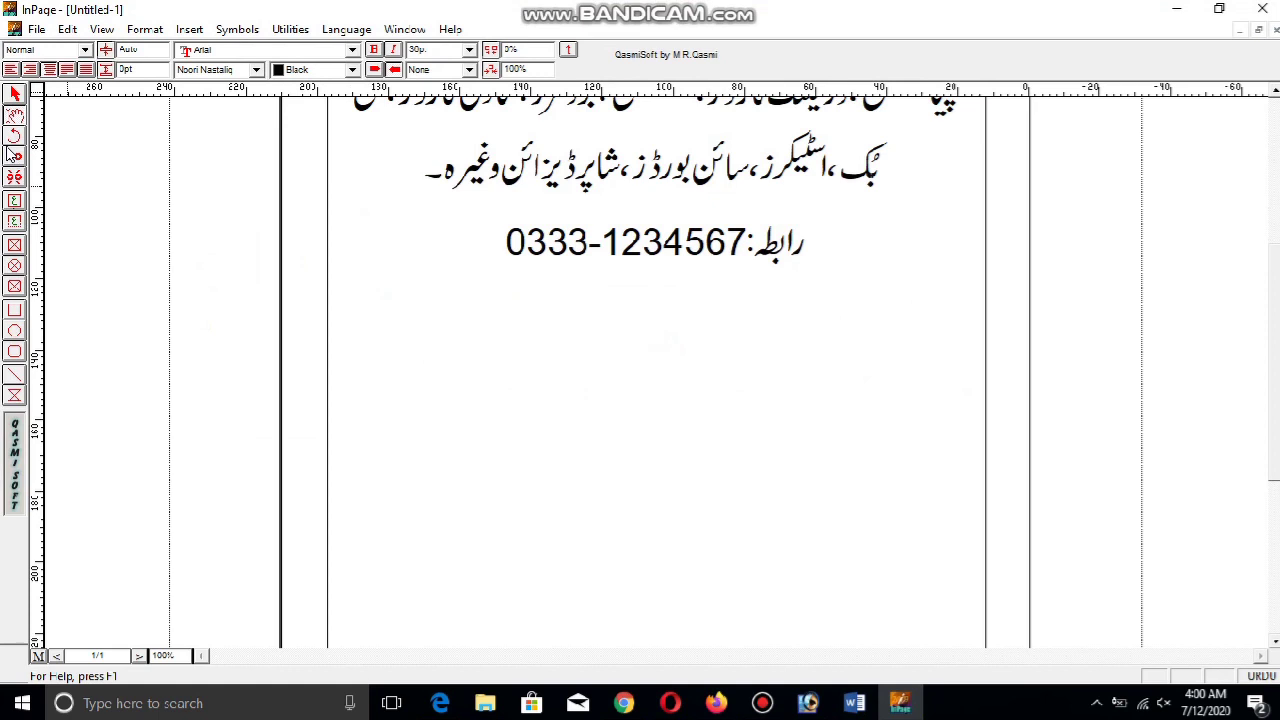
Draw a text box below the phone number line and type a short Urdu address in it
left_click(14, 201)
mouse_move(523, 351)
left_mouse_down()
mouse_move(725, 487)
mouse_move(974, 551)
left_mouse_up()
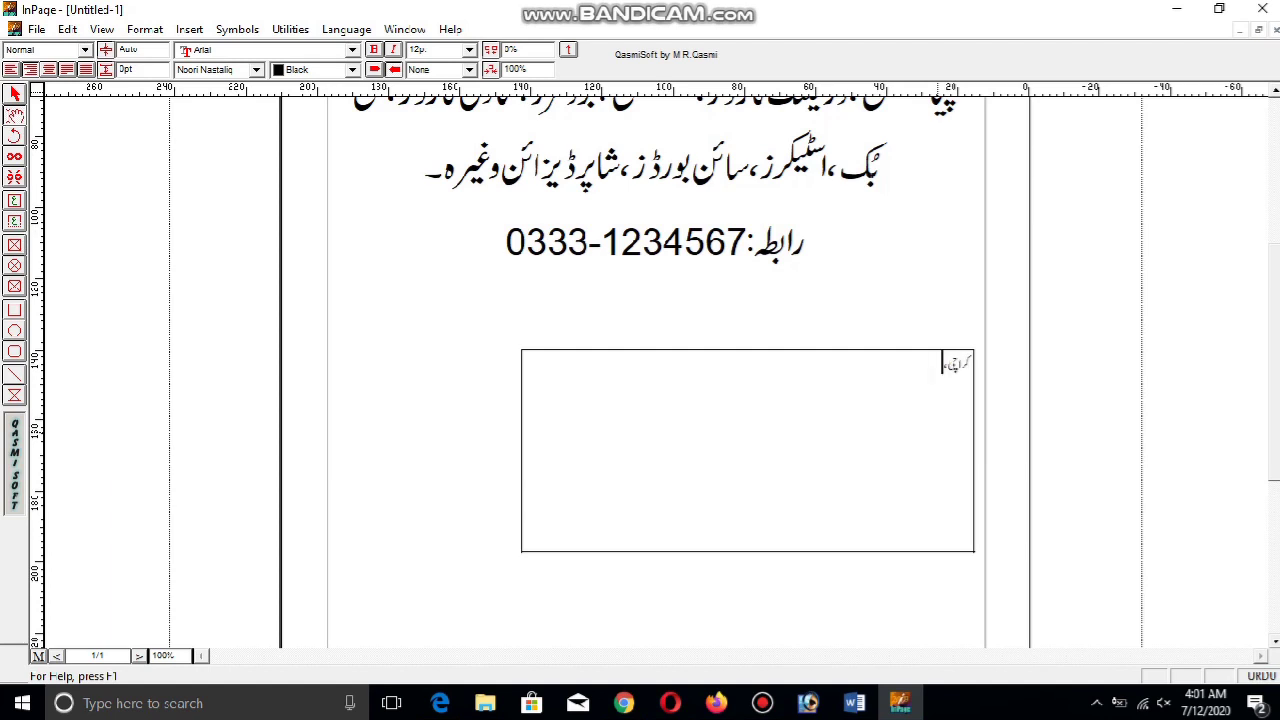
key("BackSpace")
key("BackSpace")
key("ctrl+a")
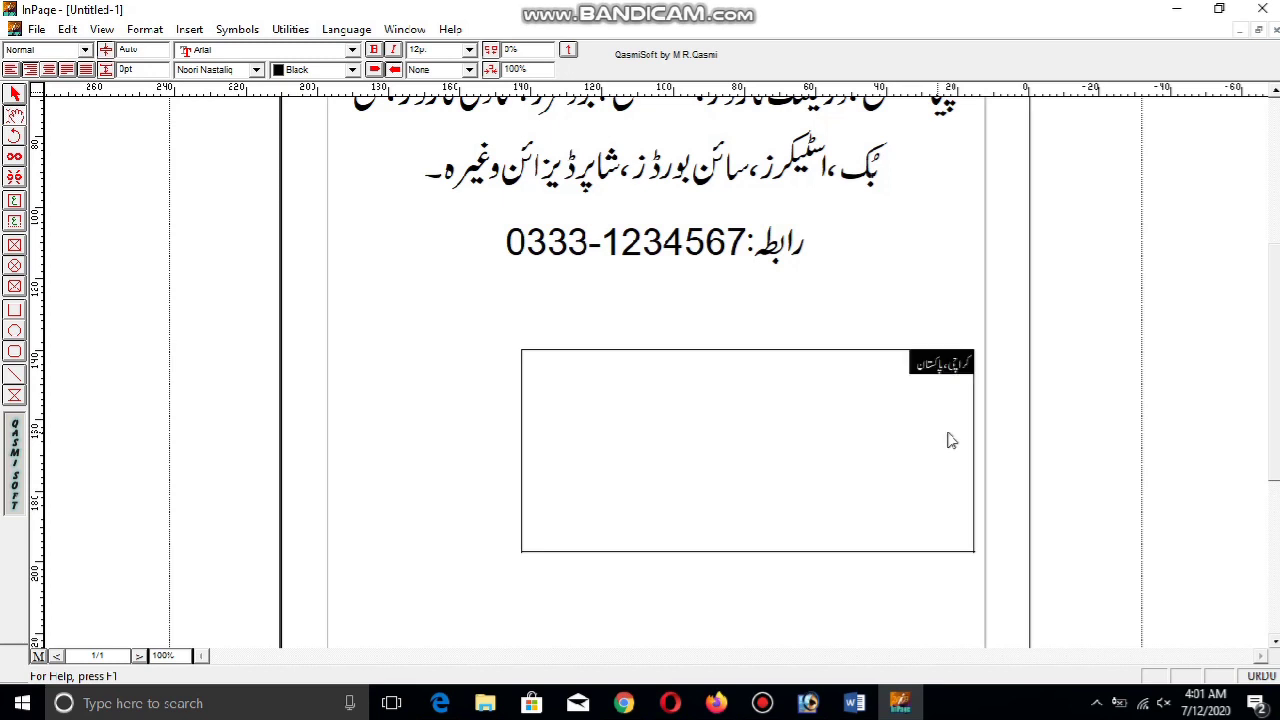
left_click(968, 362)
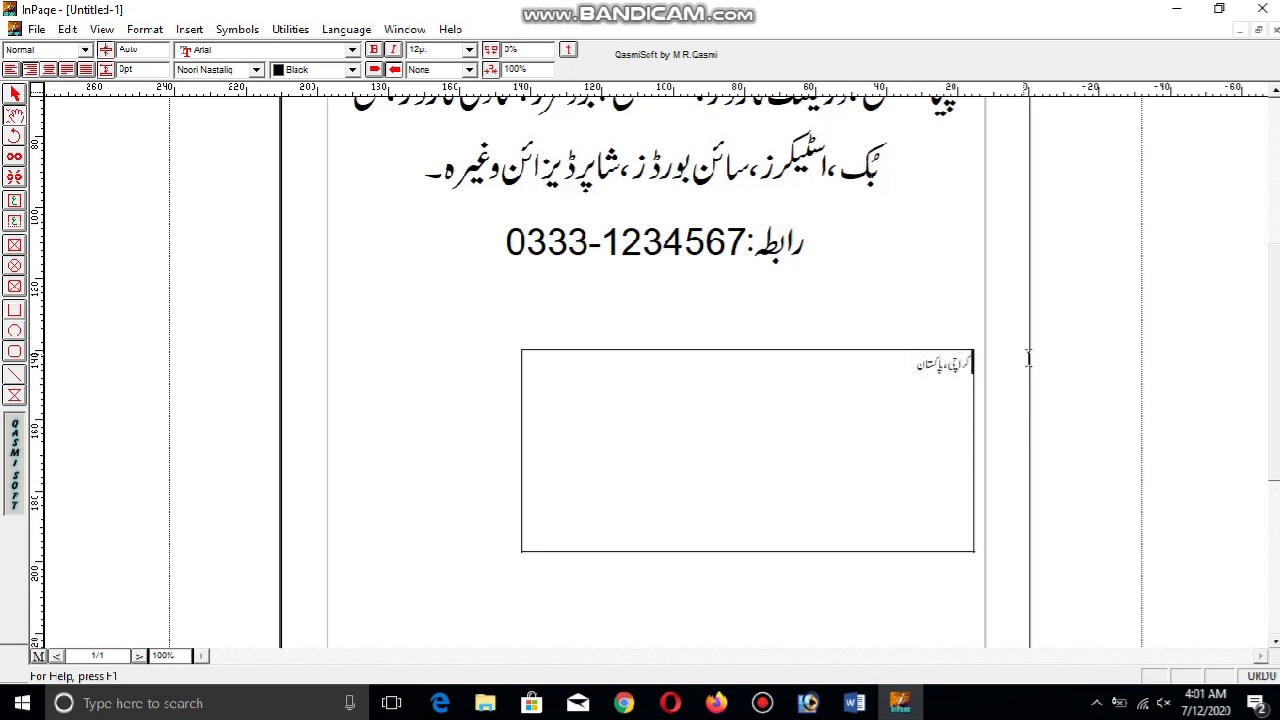
type("بہ")
type("کستان")
type(" چوک ")
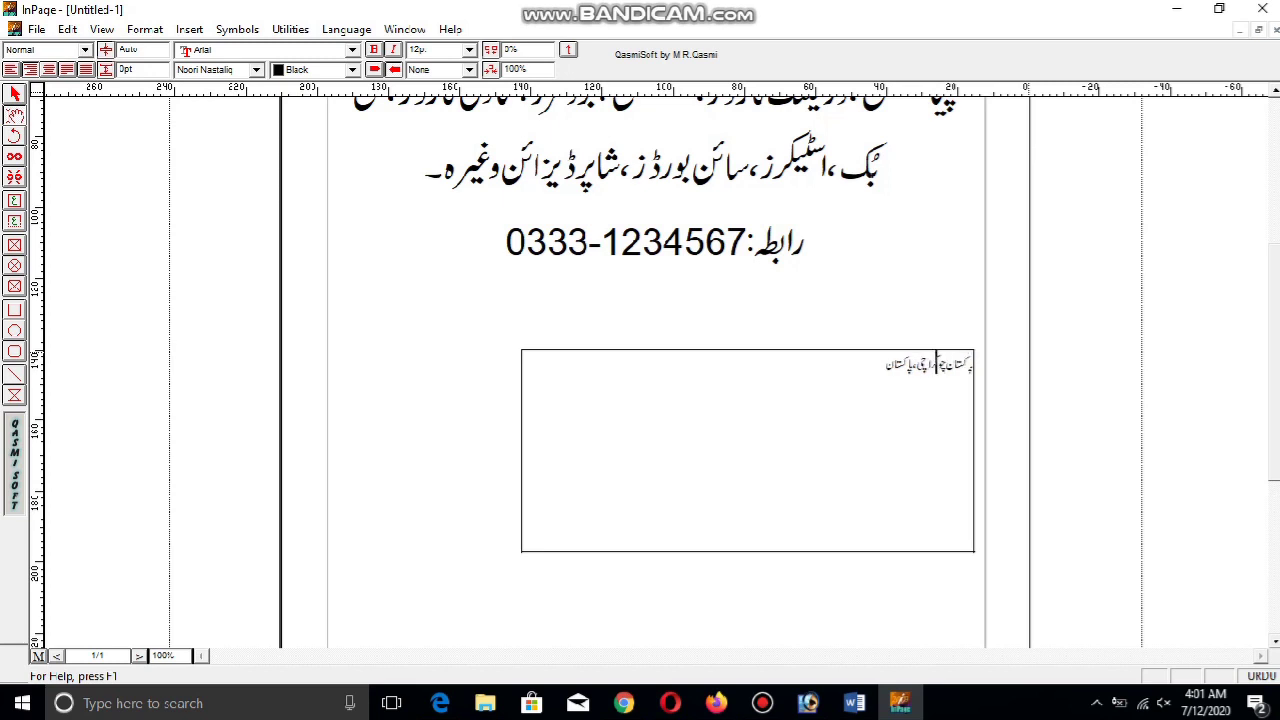
type("ک")
left_click(15, 93)
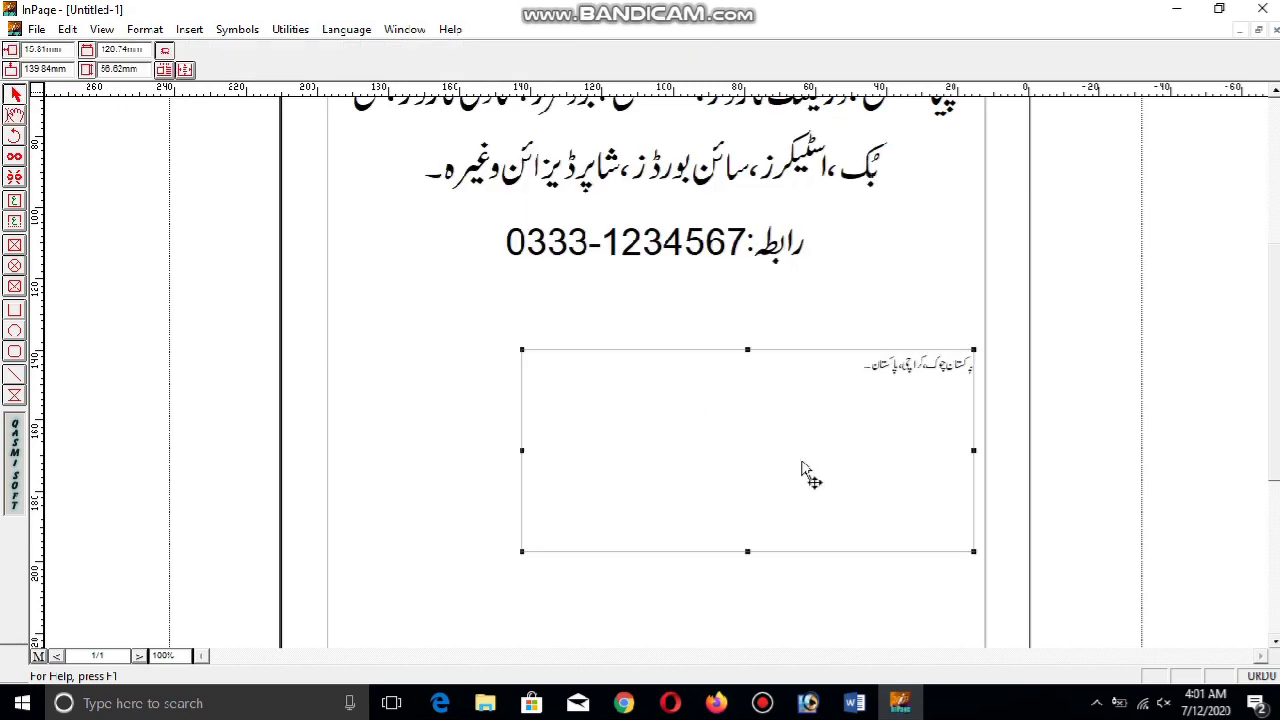
left_click(36, 29)
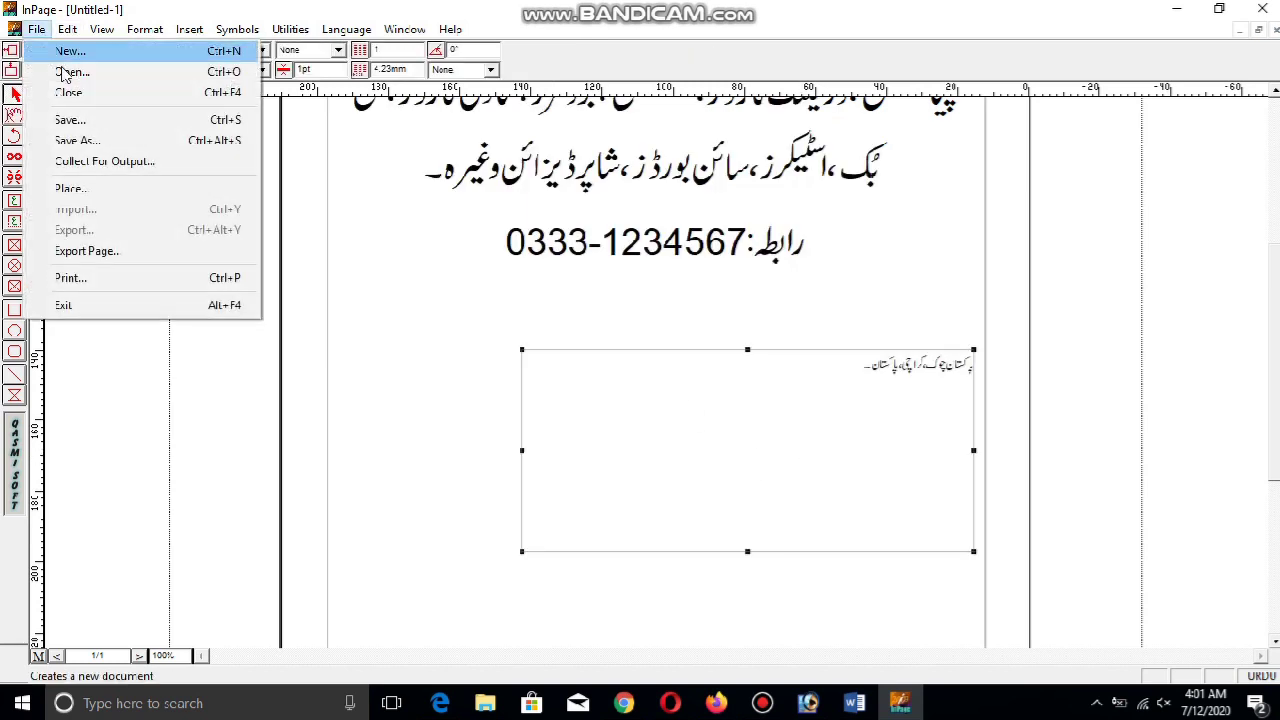
Export the address as an Encapsulated PostScript picture, 2.eps, in the aneee graphics folder
left_click(157, 254)
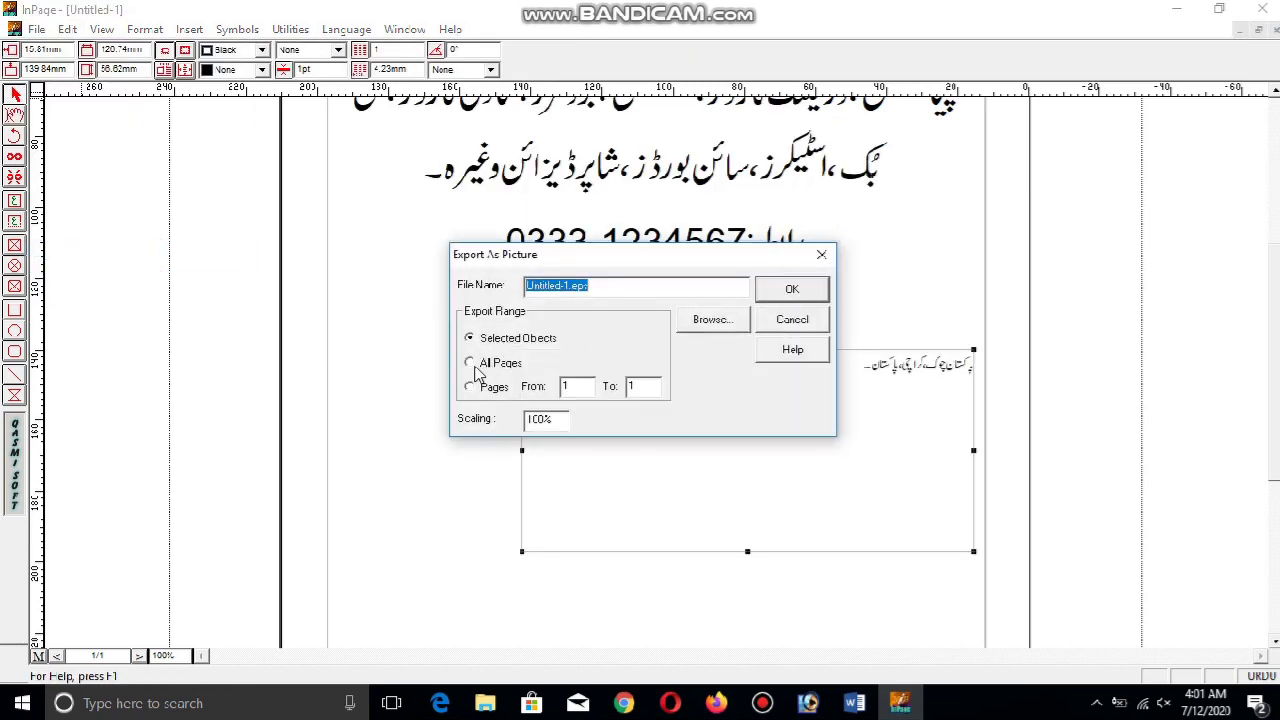
left_click(722, 334)
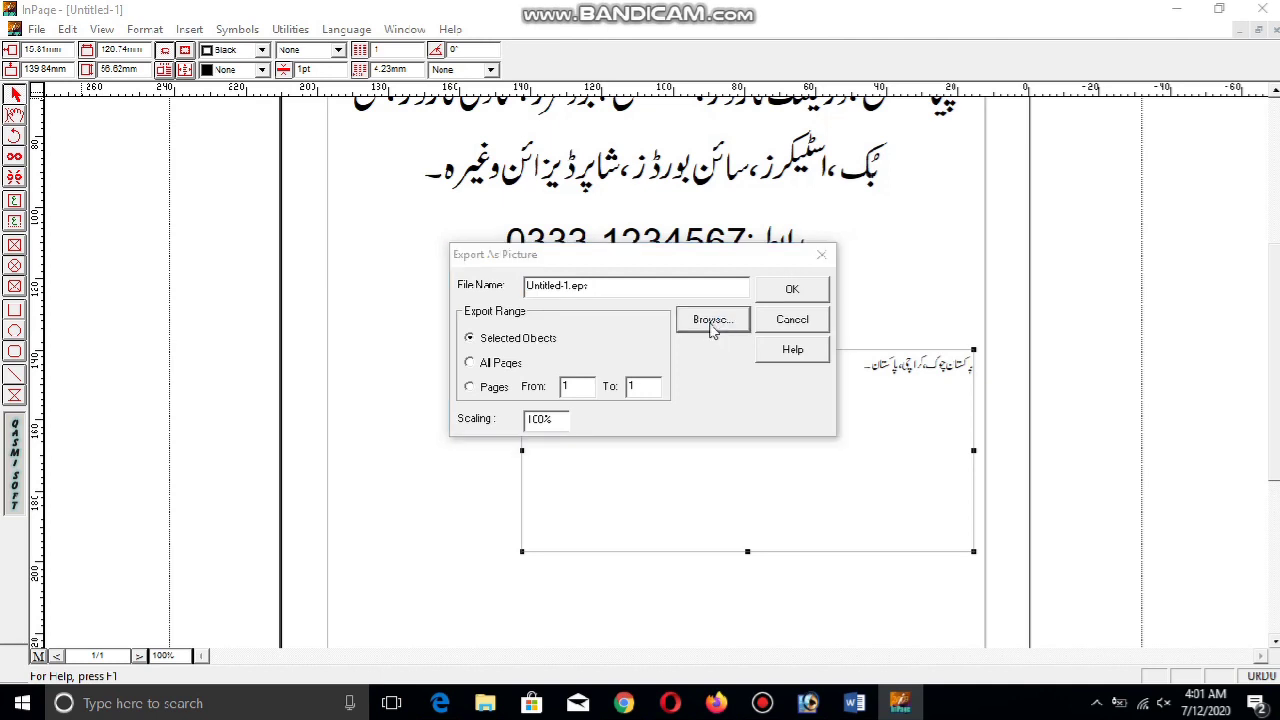
left_click(597, 260)
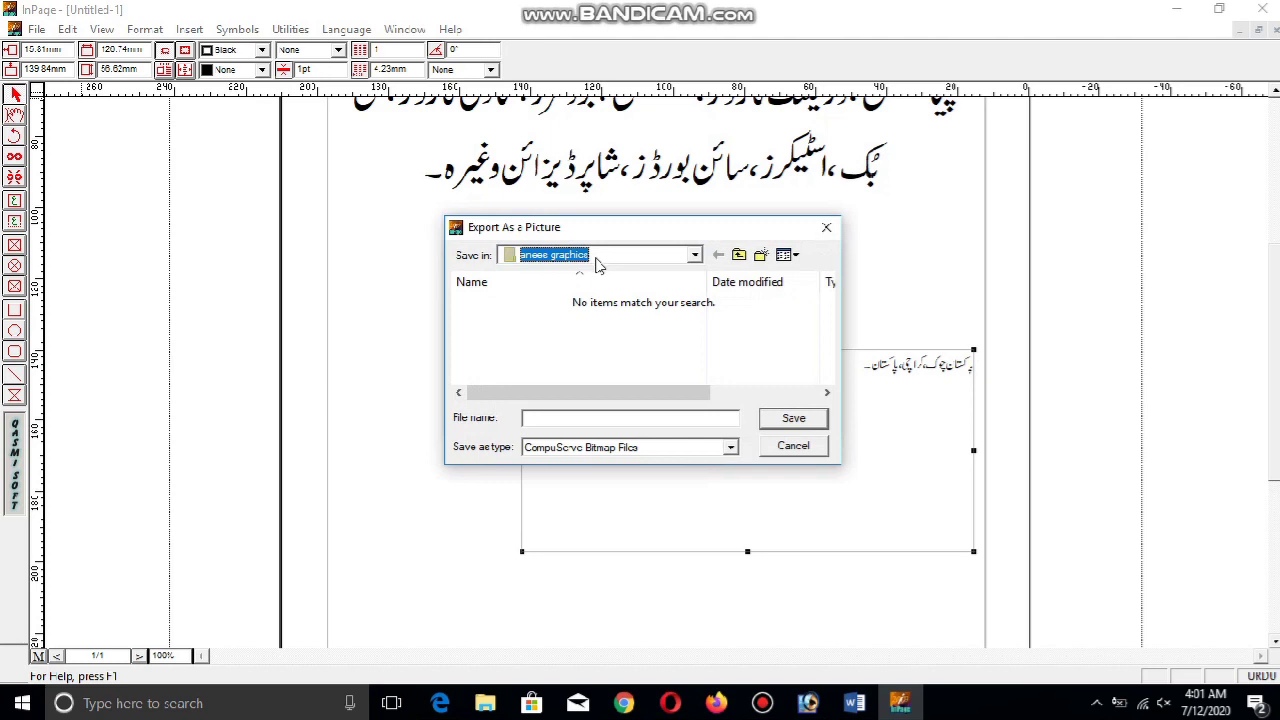
left_click(617, 447)
left_click(627, 475)
left_click(608, 420)
left_click(782, 422)
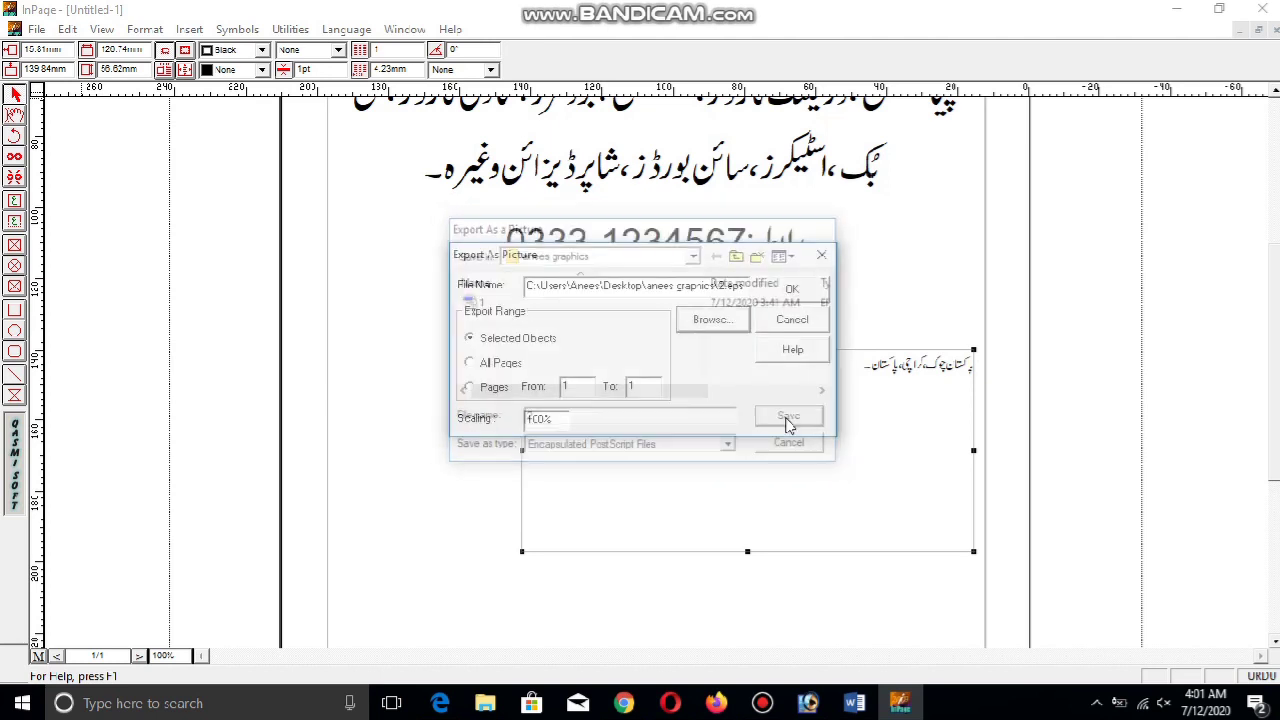
left_click(789, 290)
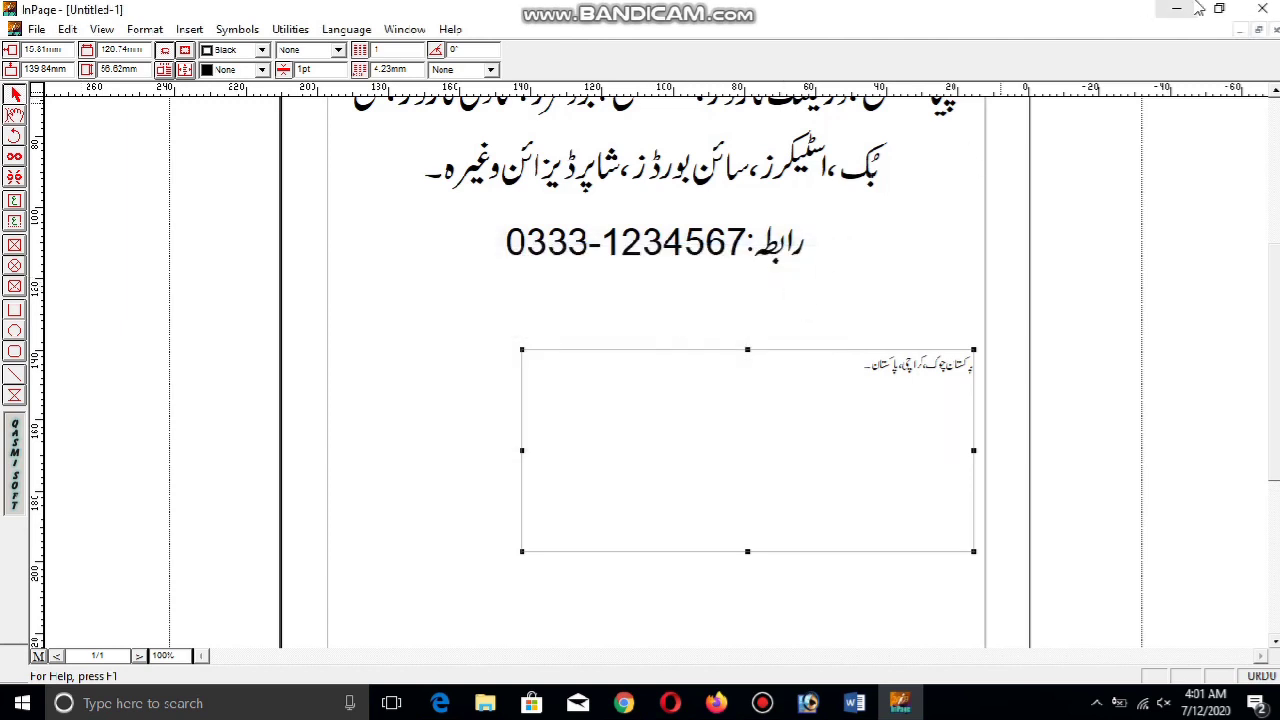
Minimize InPage, Photoshop and Word to reveal the File Explorer folder
left_click(1176, 9)
left_click(1172, 14)
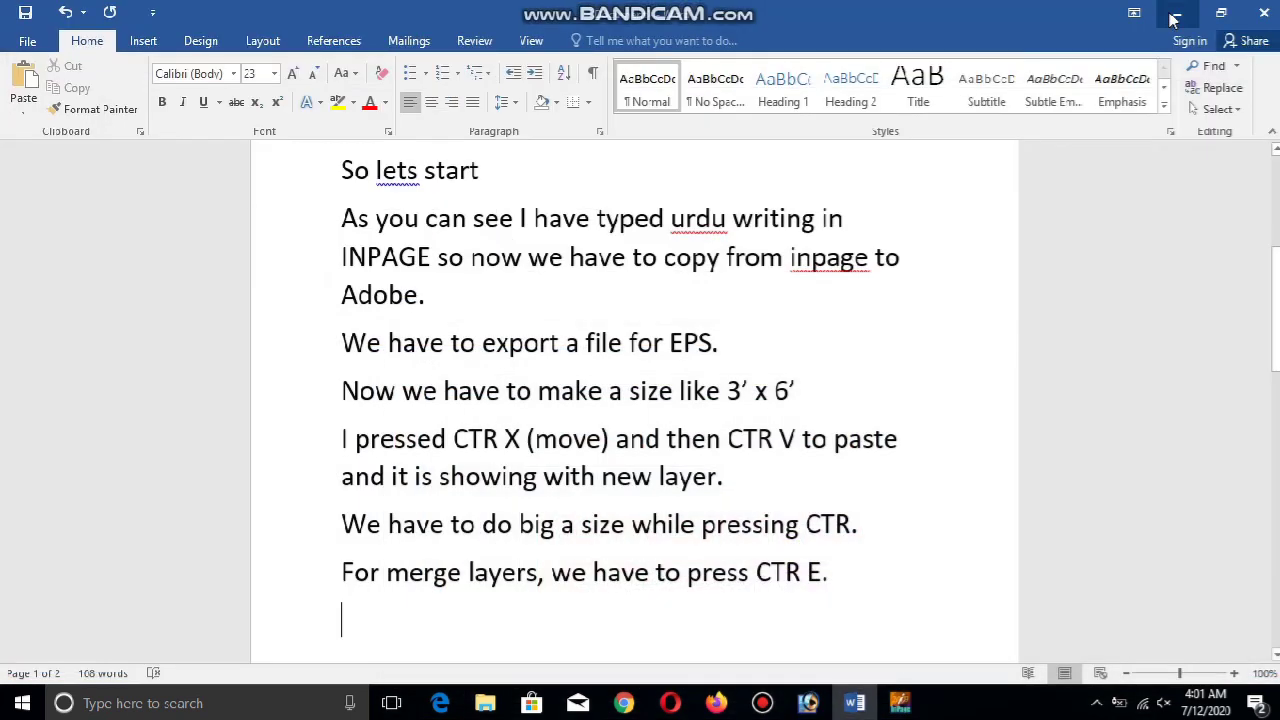
left_click(1174, 16)
Minimize the Bandicam window, select 2.eps in the anees graphics folder, then return to Photoshop
left_click(1176, 17)
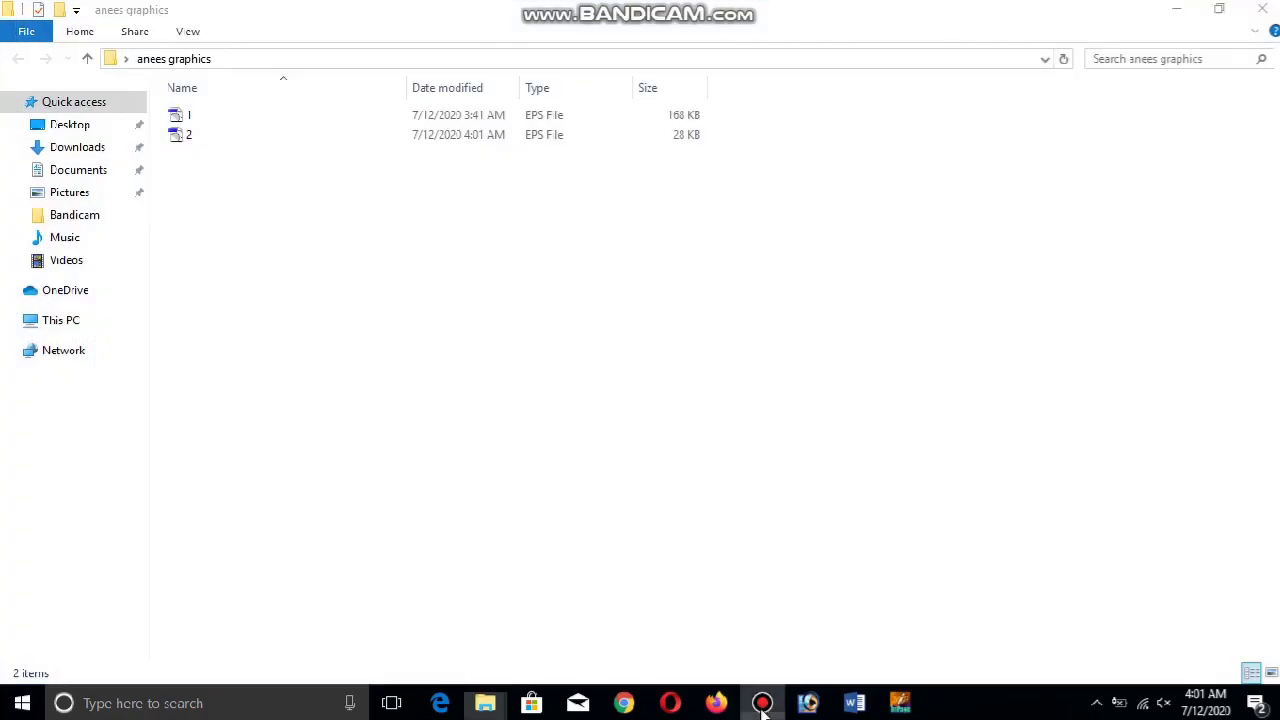
left_click(762, 703)
left_click(762, 703)
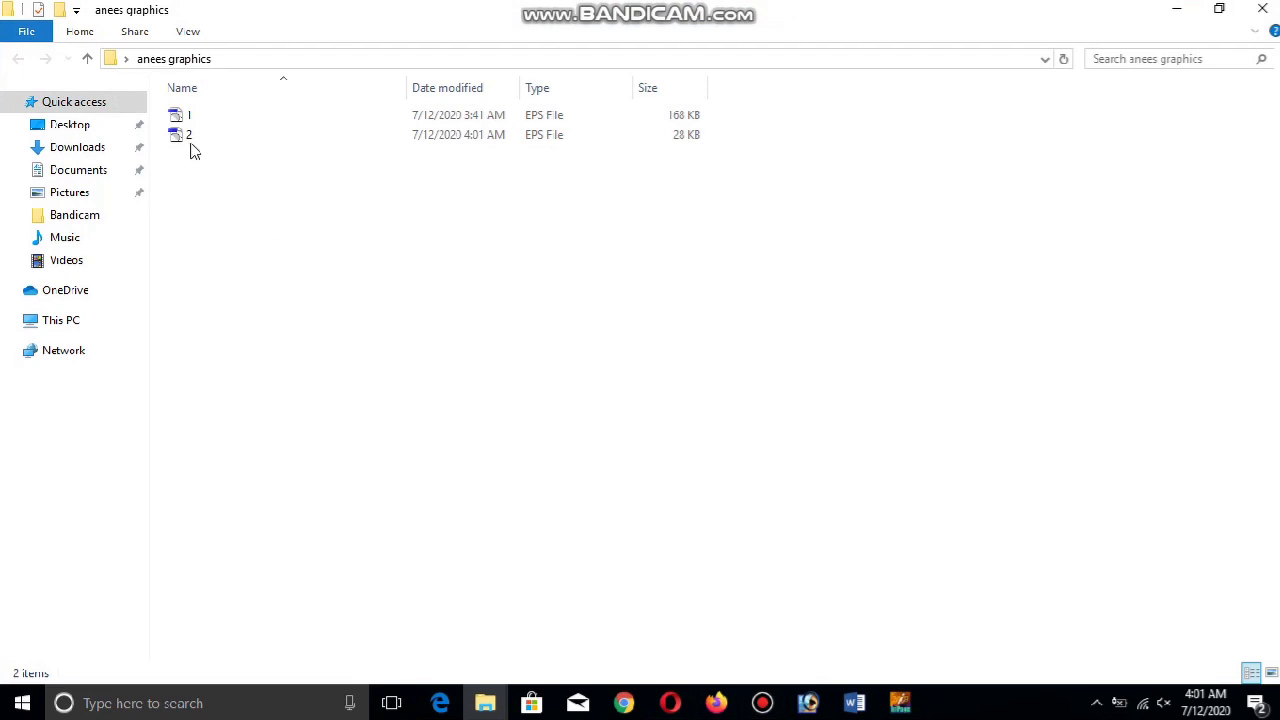
left_click(185, 140)
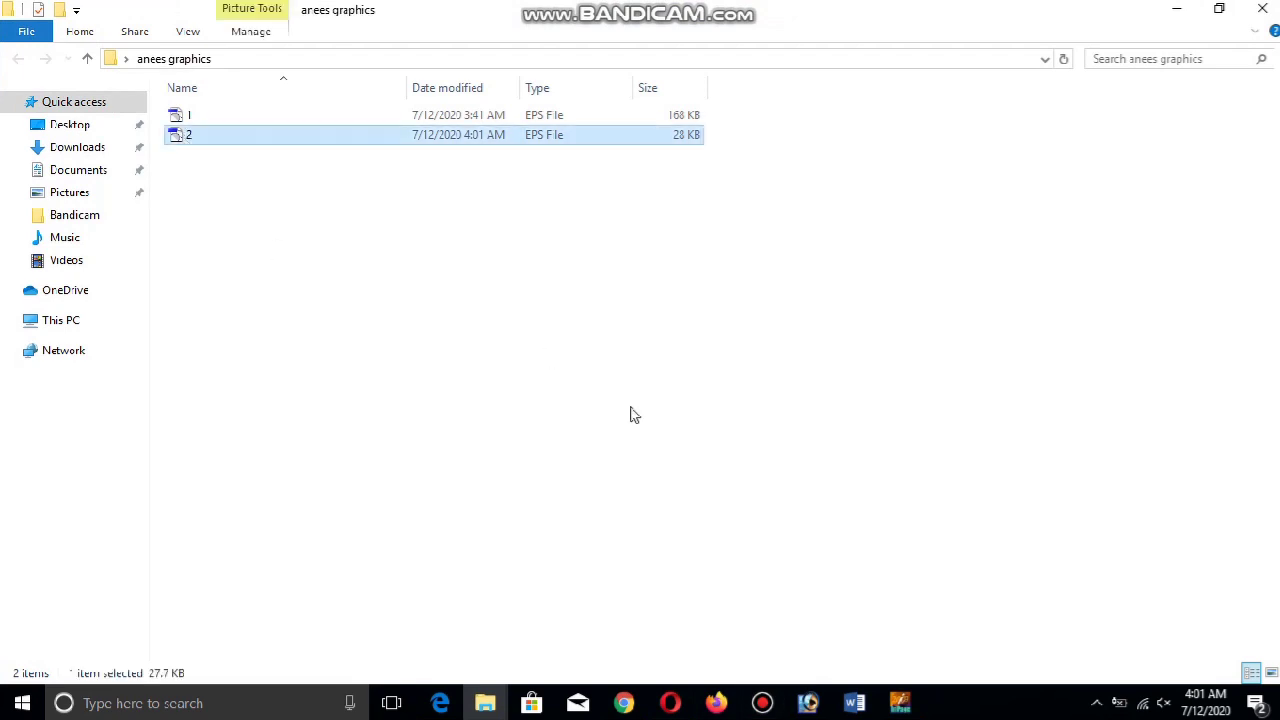
left_click(808, 703)
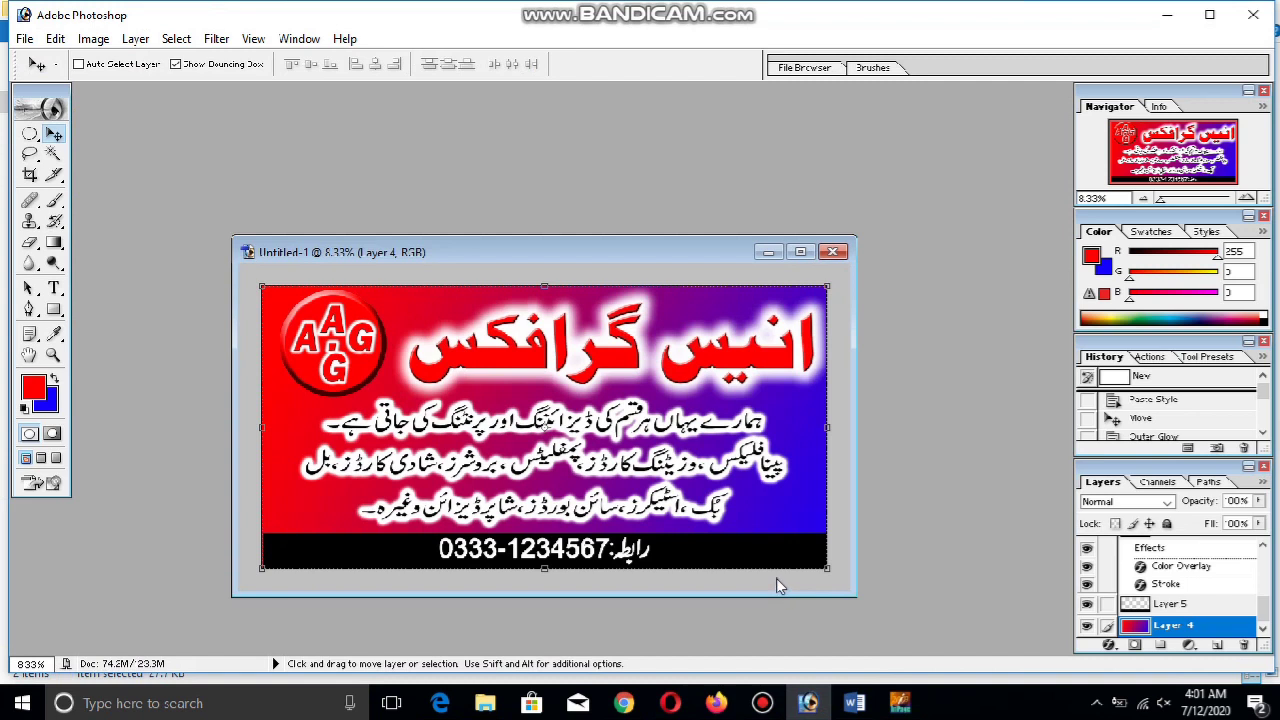
Open and rasterize 2.eps, drag its address text into the banner as Layer 7, and enlarge it
left_click_drag(743, 488, 743, 488)
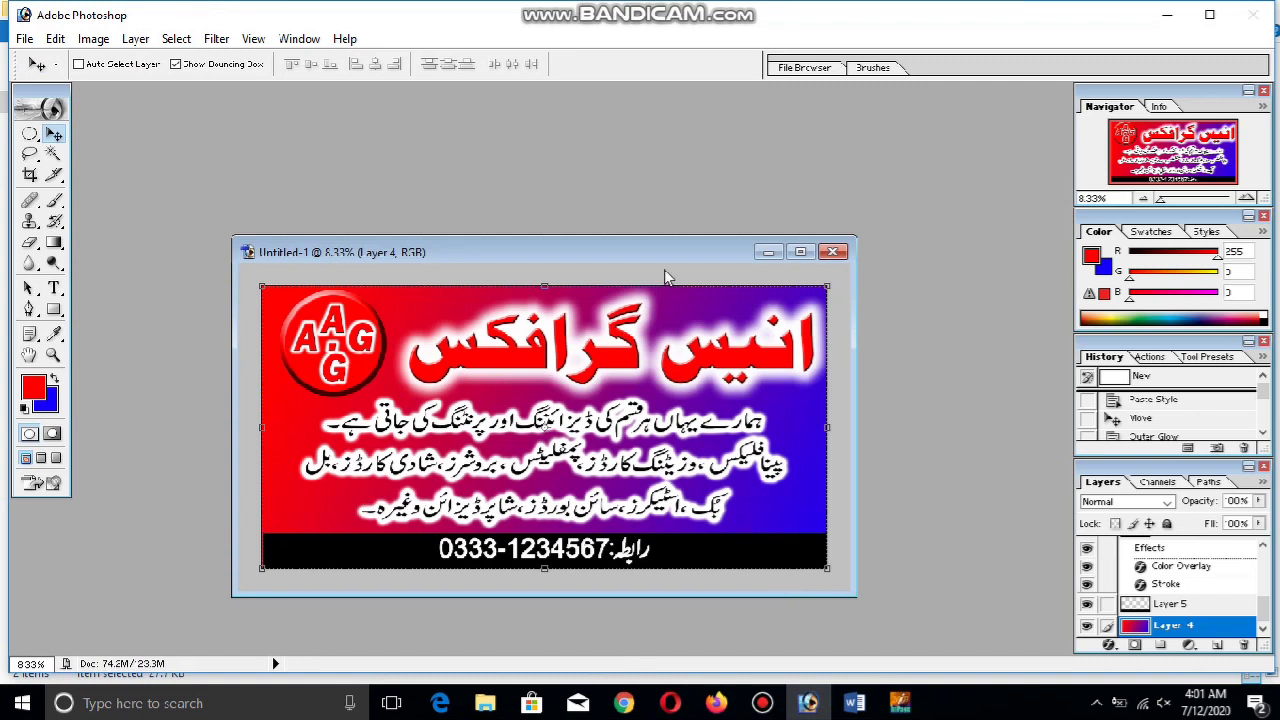
left_click(777, 291)
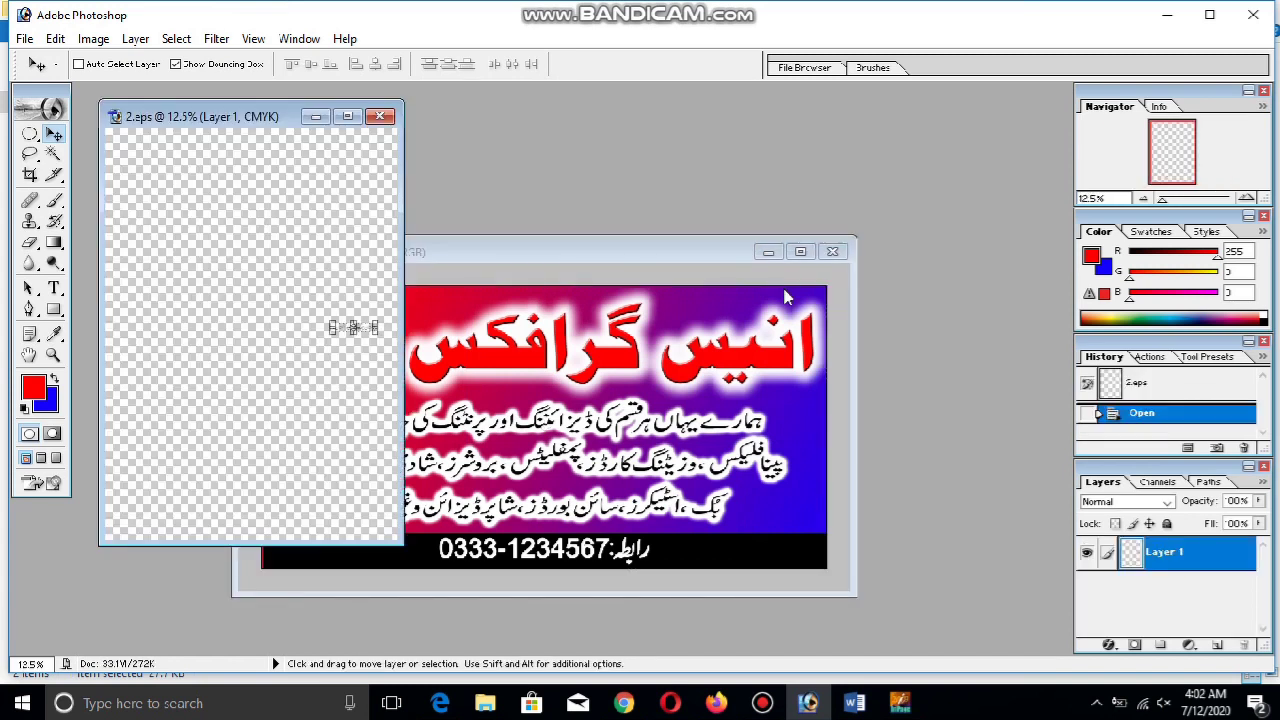
left_click_drag(368, 328, 640, 485)
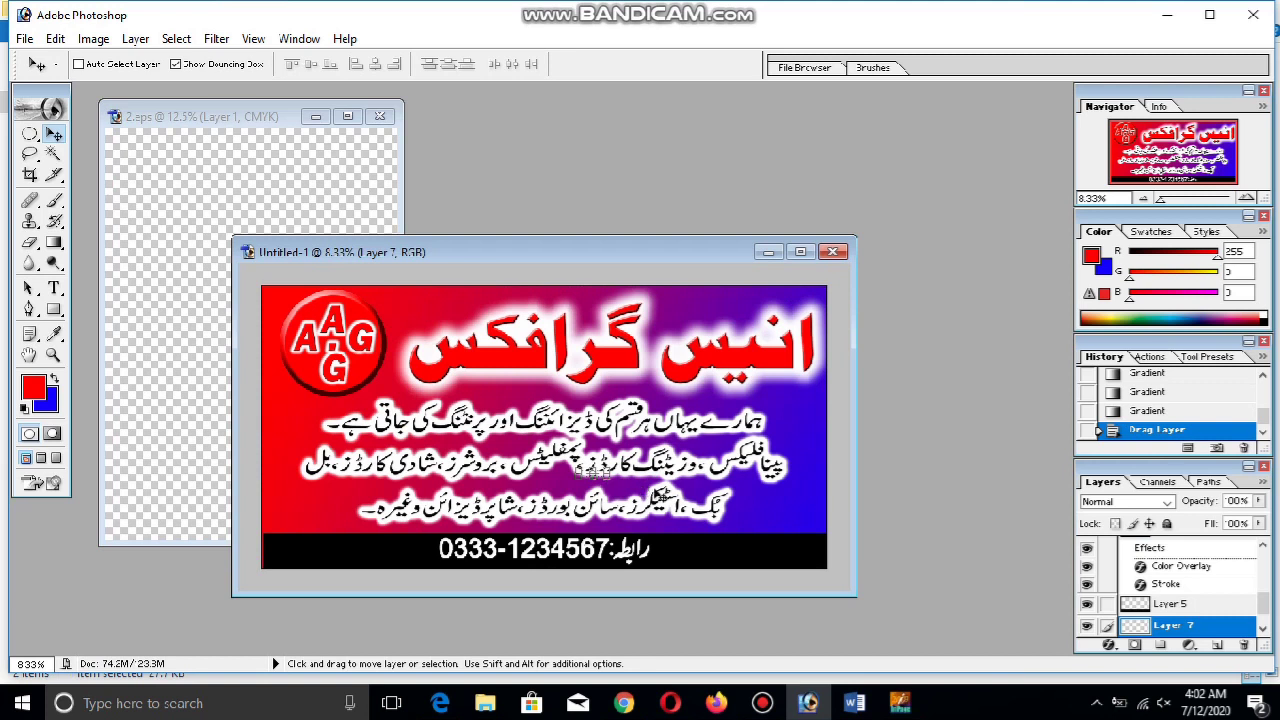
key("ctrl+t")
left_click_drag(615, 480, 730, 542)
key("Return")
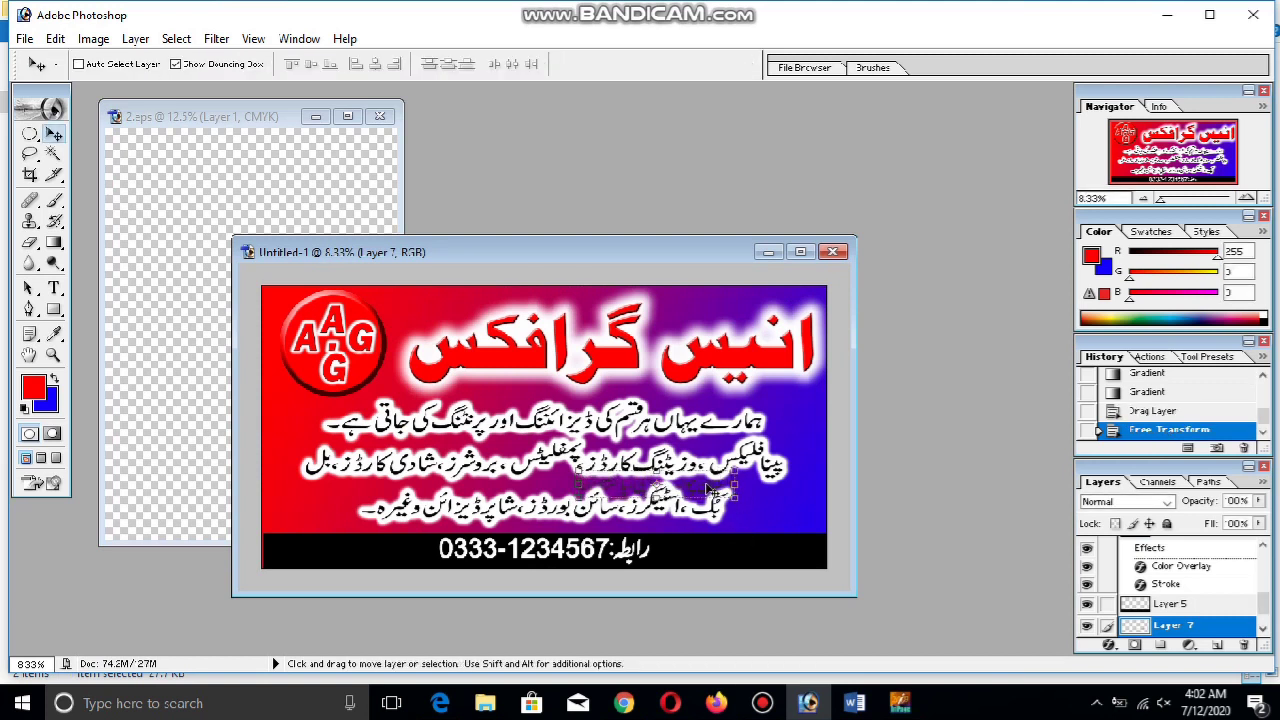
right_click(1183, 628)
Apply a white (FFFFFF) Color Overlay to Layer 7 through Blending Options
left_click(1150, 416)
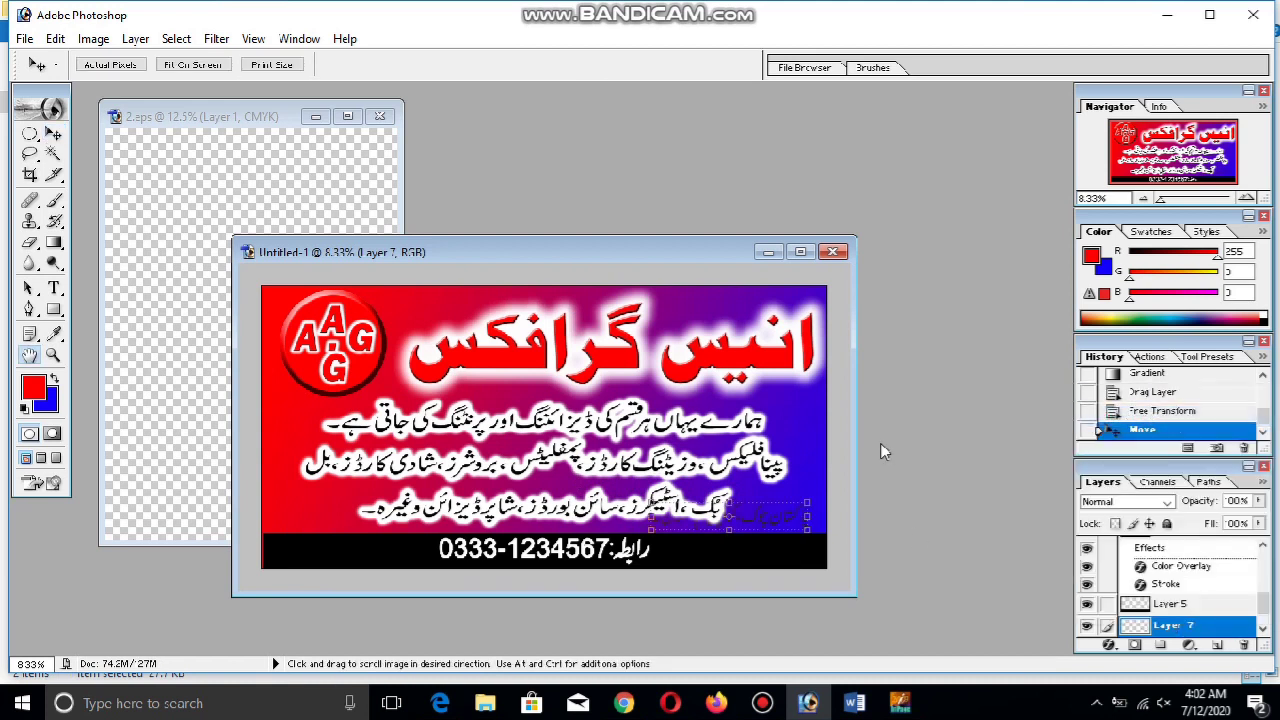
left_click(620, 483)
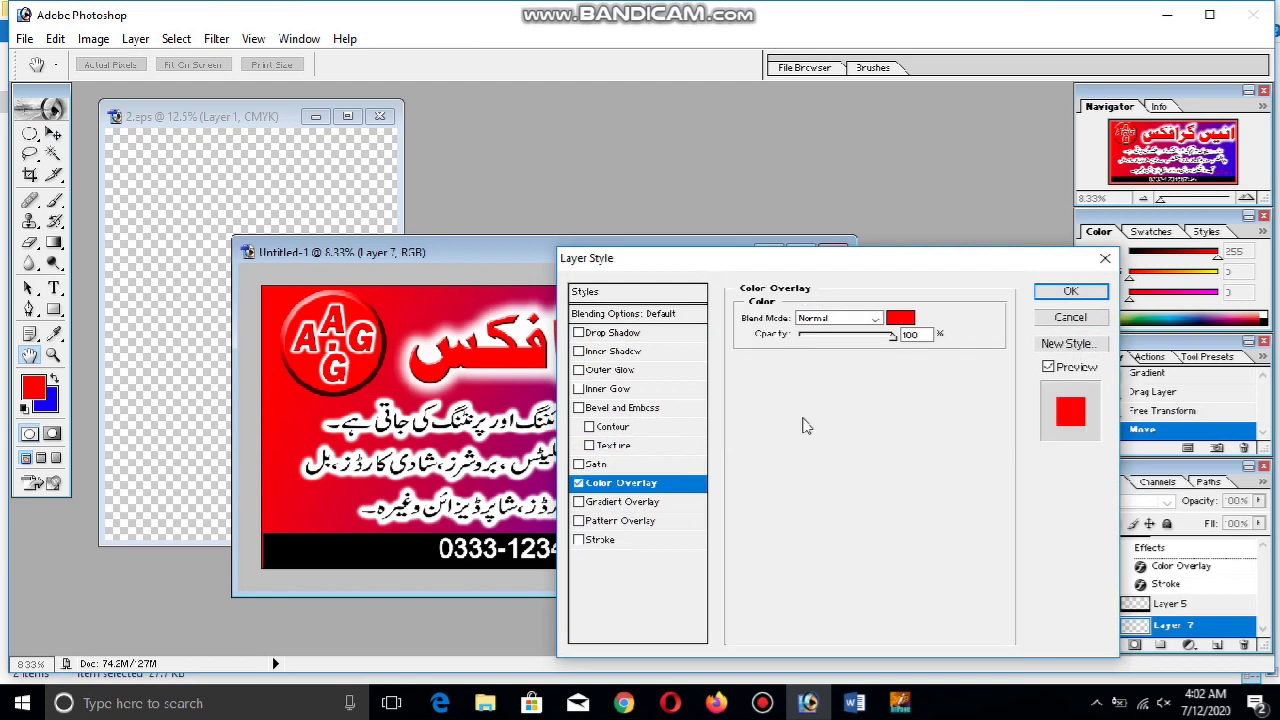
left_click(904, 319)
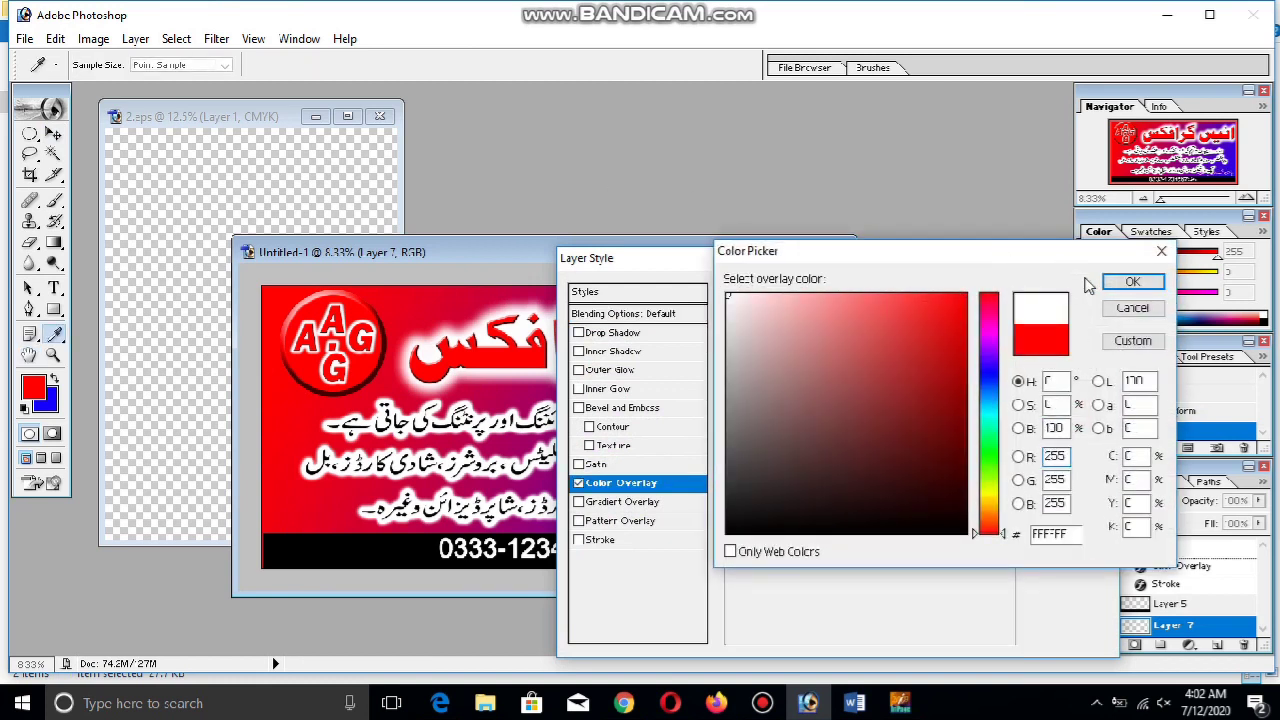
left_click(1130, 282)
left_click(1070, 291)
Move the phone number left and place the Urdu address on the black strip, layered above it
key("v")
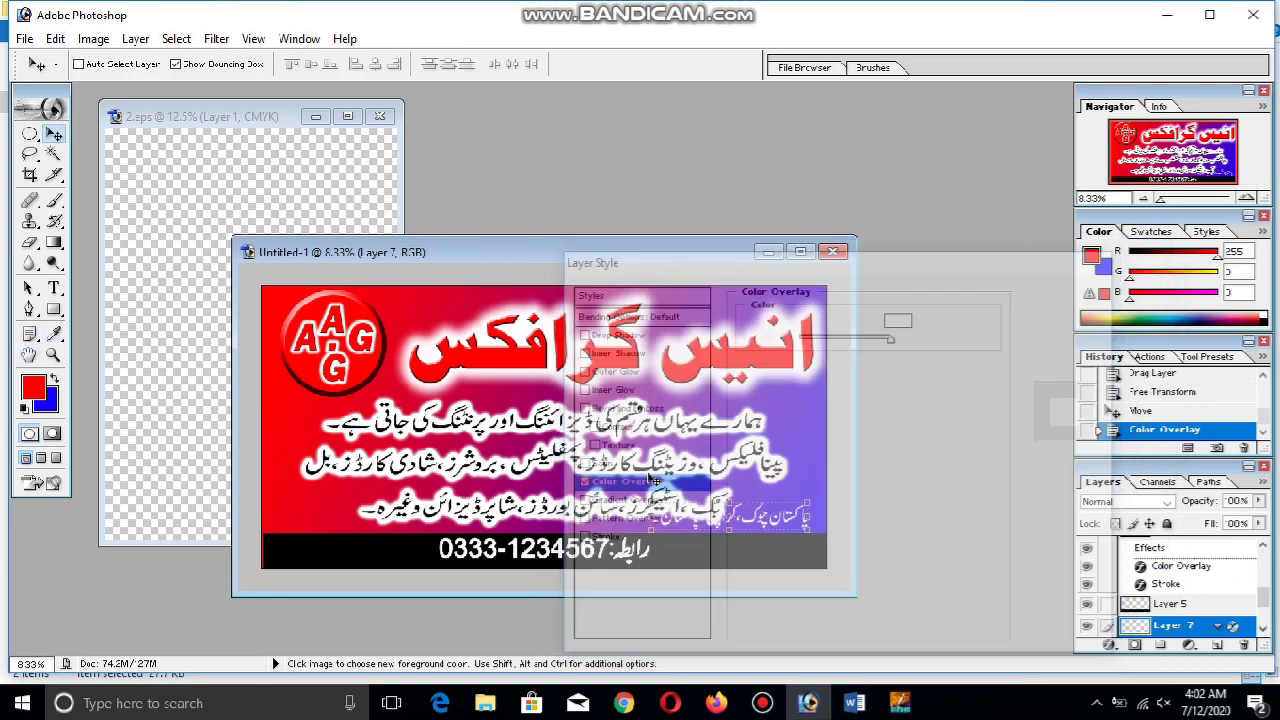
left_click(576, 556, "ctrl")
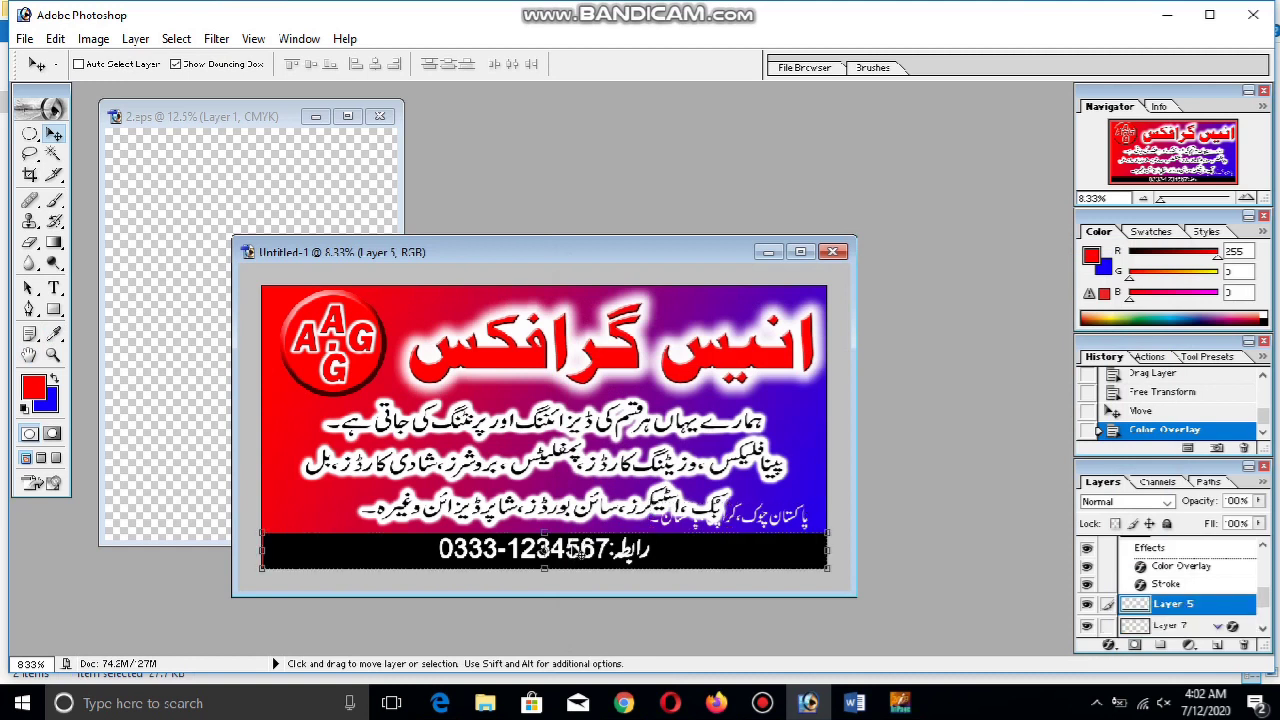
left_click(576, 553, "ctrl")
left_click_drag(576, 553, 414, 552)
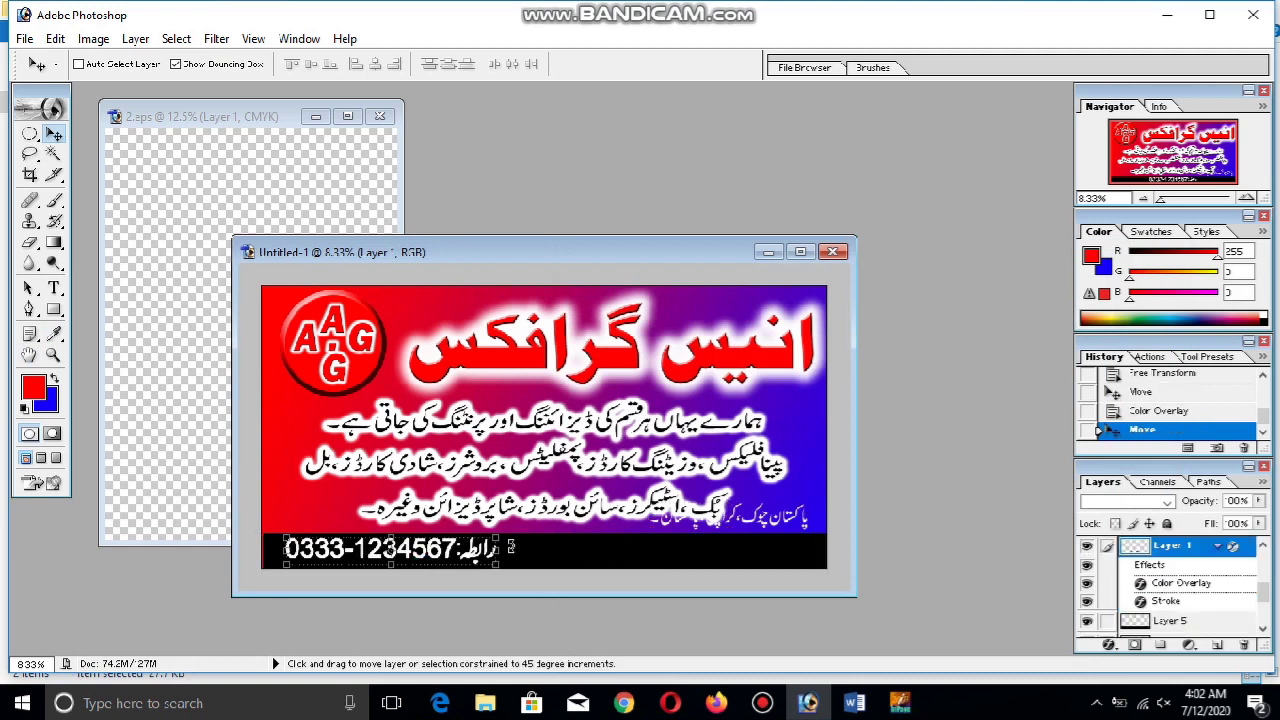
left_click(769, 519, "ctrl")
left_click_drag(769, 519, 724, 545)
left_click_drag(1176, 625, 1165, 595)
left_click_drag(729, 552, 750, 553)
Stretch the address text with Free Transform and nudge it to the right
key("ctrl+t")
key("Return")
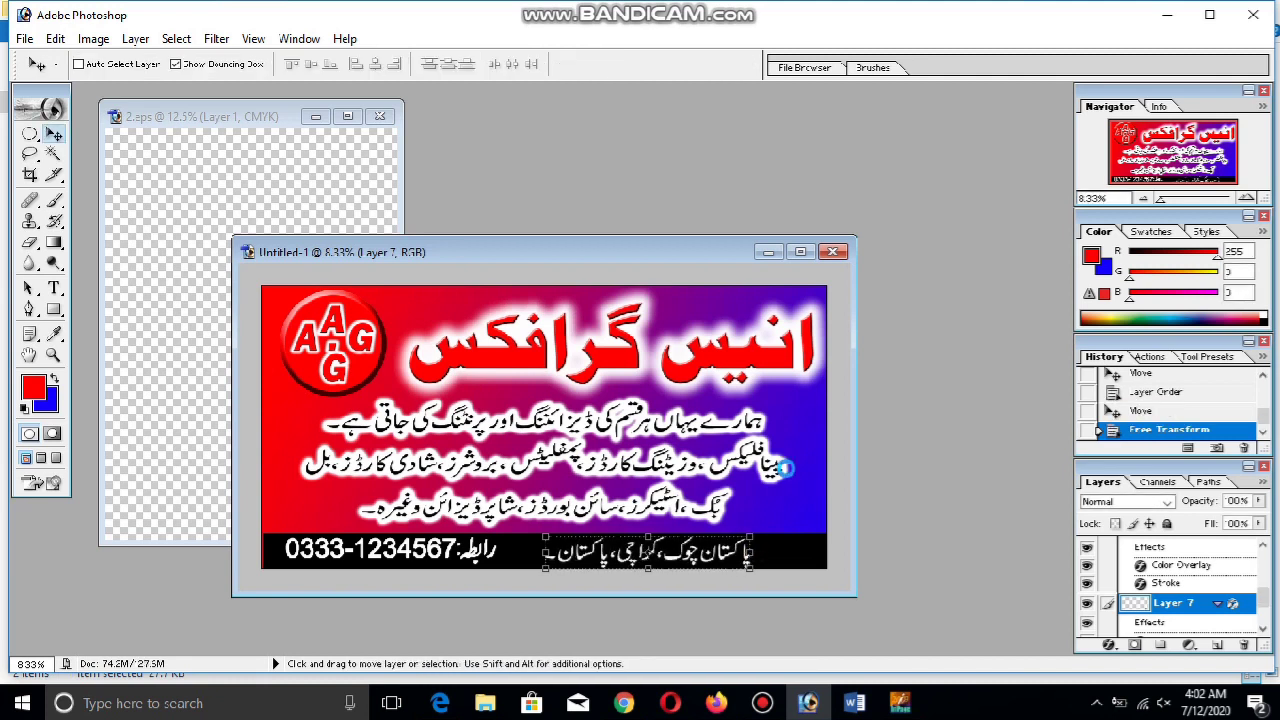
key("shift+Right")
key("shift+Right")
key("shift+Right")
key("shift+Right")
key("shift+Right")
key("shift+Right")
key("shift+Right")
key("shift+Right")
key("shift+Right")
key("shift+Right")
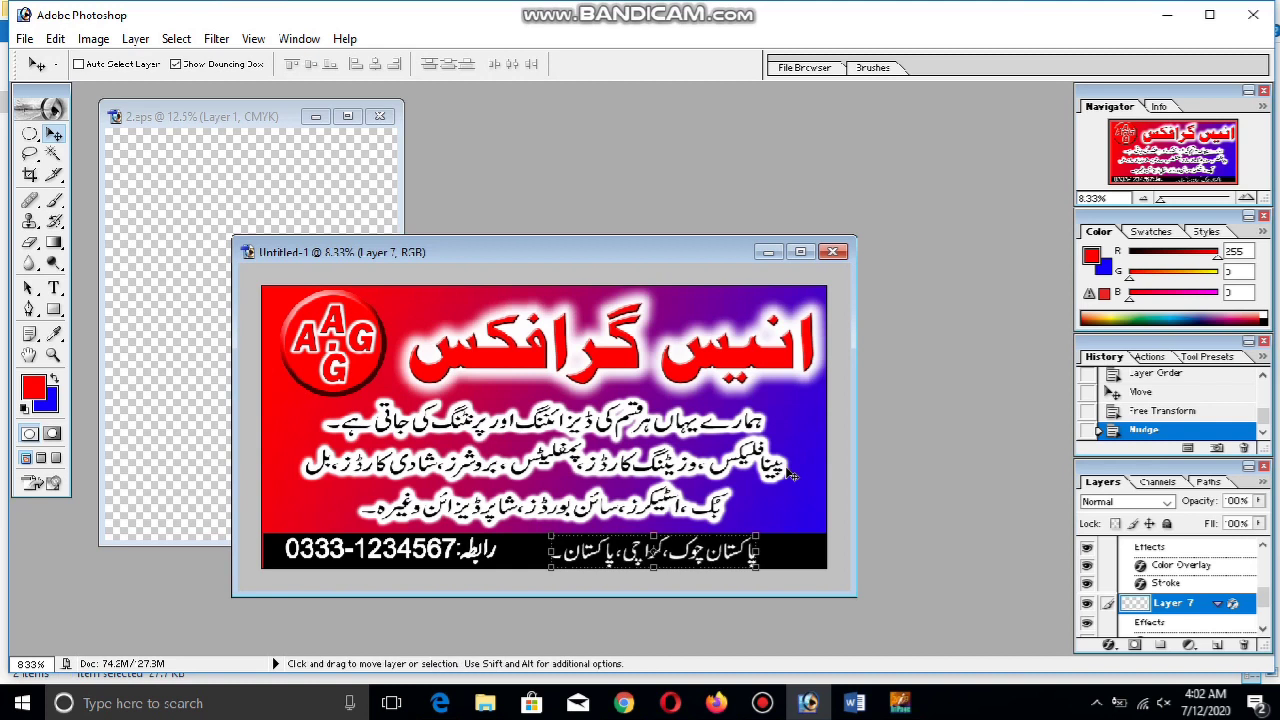
key("shift+Right")
key("shift+Right")
key("shift+Right")
key("shift+Right")
key("shift+Right")
key("shift+Right")
key("shift+Right")
key("shift+Right")
key("shift+Right")
key("shift+Right")
key("shift+Right")
key("shift+Right")
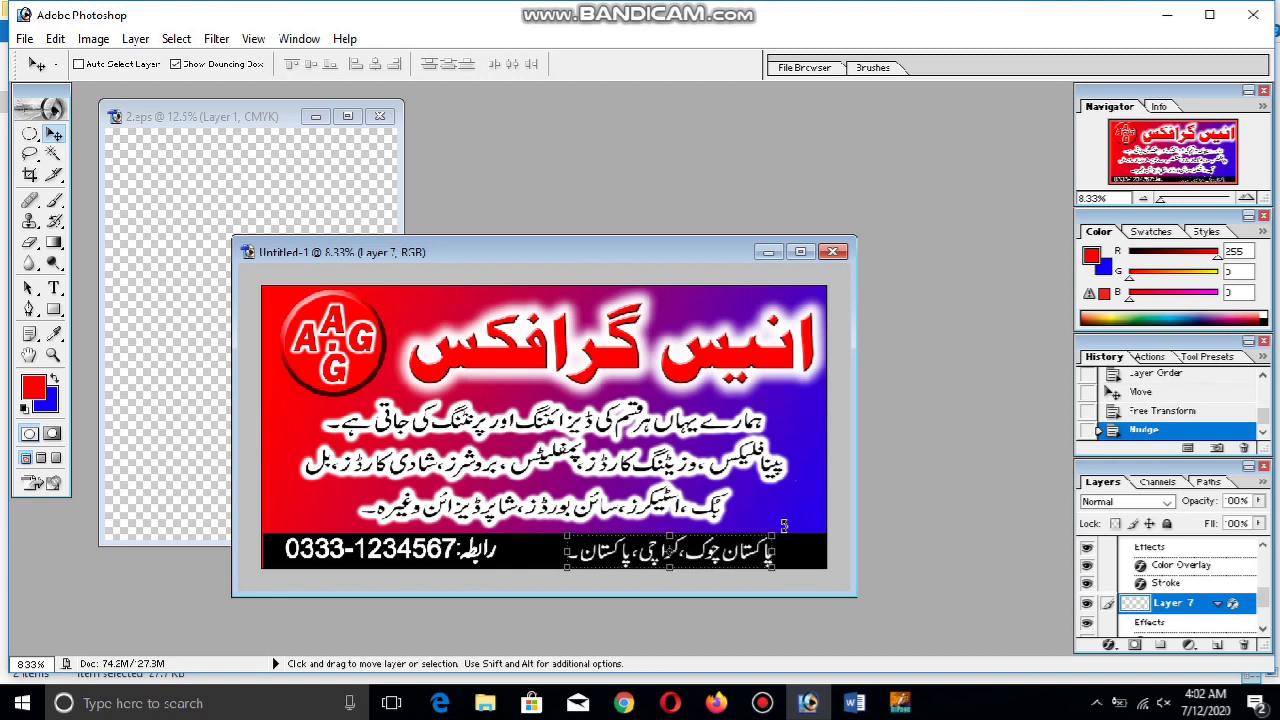
Make the black strip slightly taller and nudge the phone number and address up
left_click(824, 566, "ctrl")
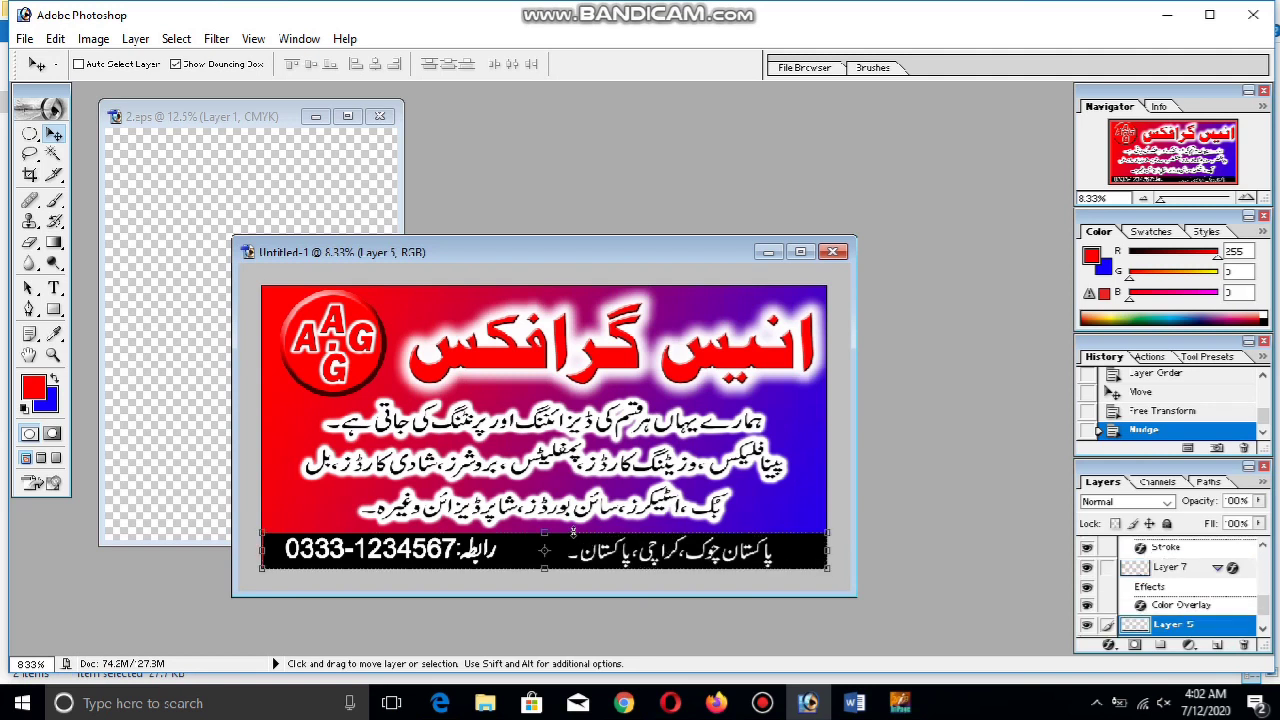
left_click_drag(546, 531, 549, 526)
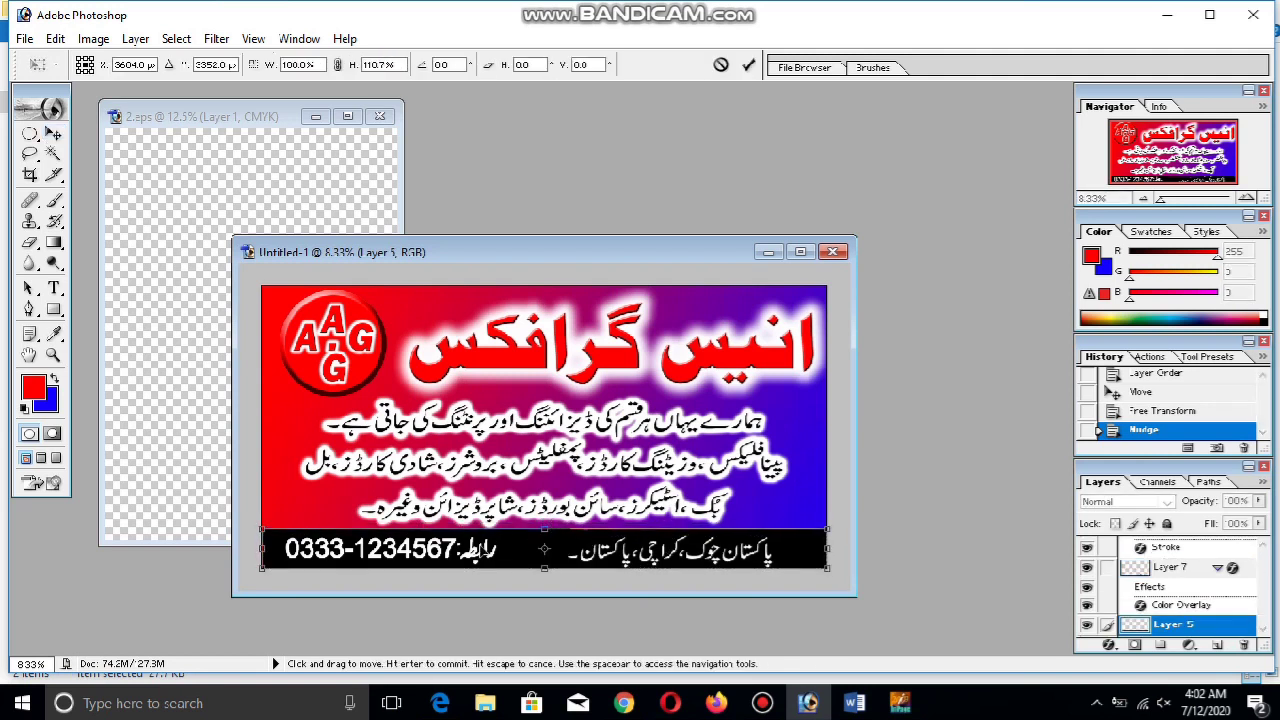
key("Return")
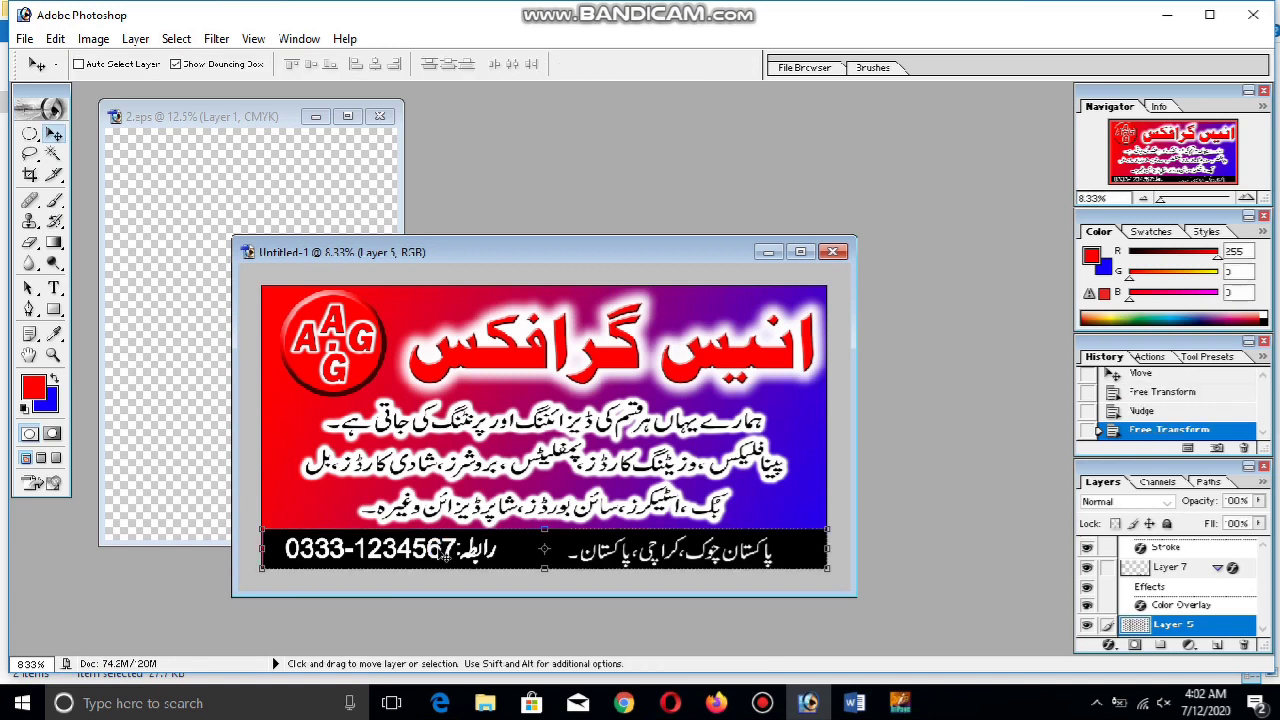
left_click(481, 564, "ctrl")
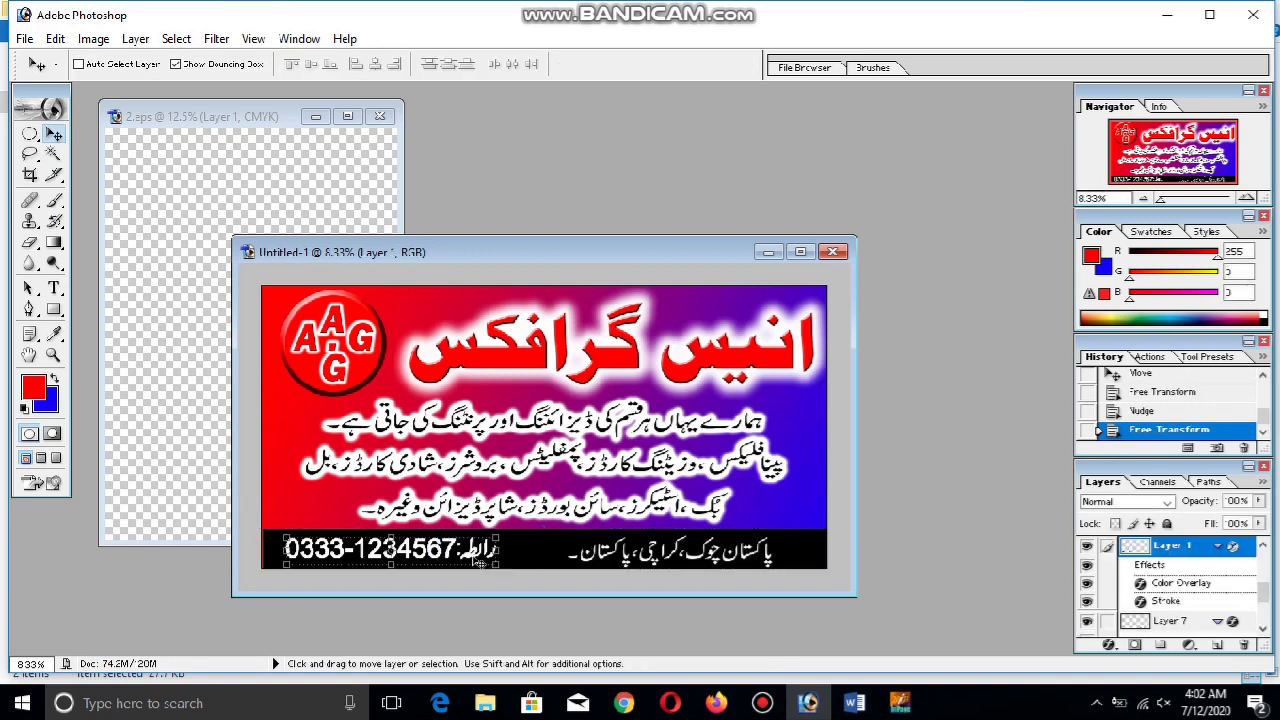
key("shift+Up")
key("shift+Up")
key("shift+Up")
key("shift+Up")
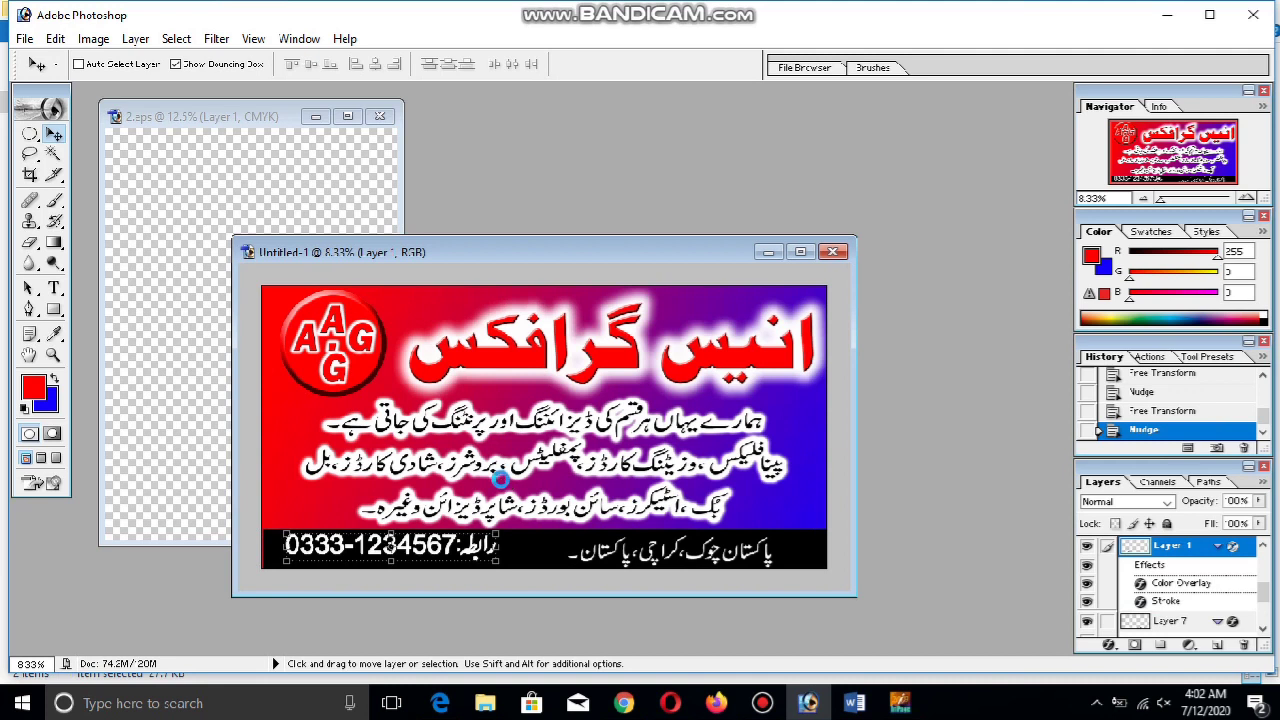
left_click(652, 565, "ctrl")
key("shift+Up")
key("shift+Up")
key("shift+Up")
key("shift+Up")
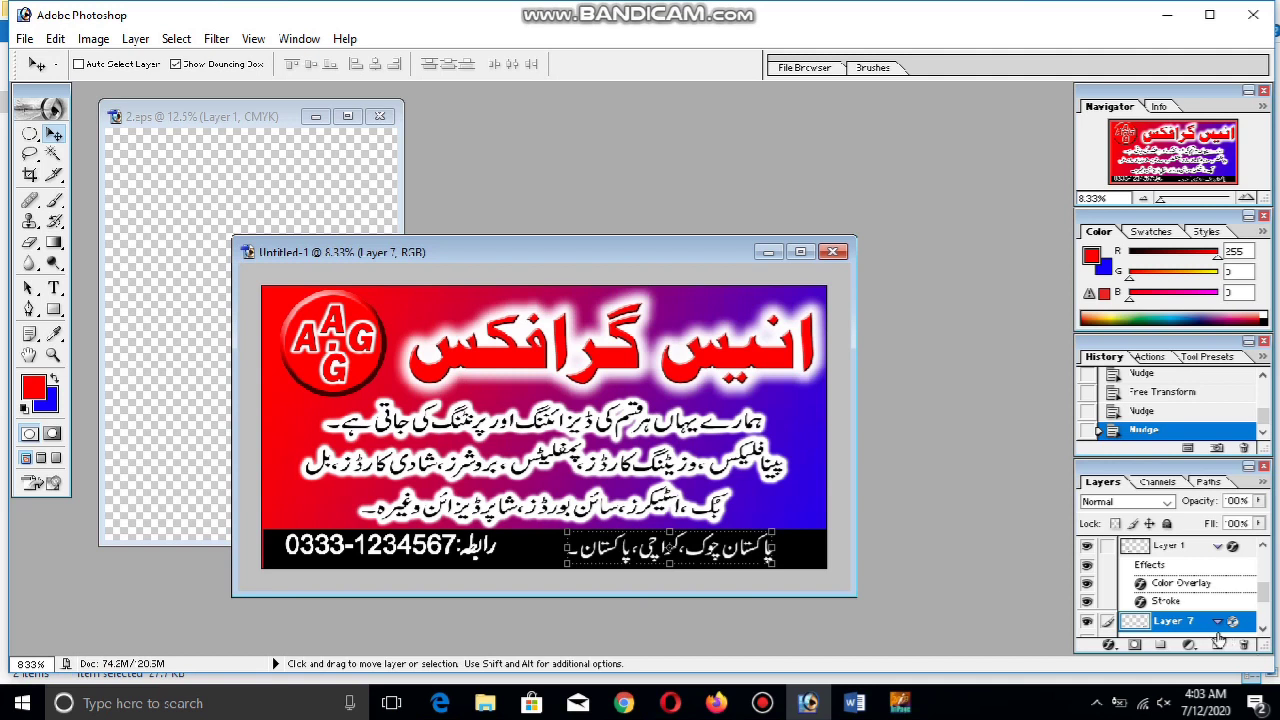
right_click(1200, 624)
left_click(1160, 410)
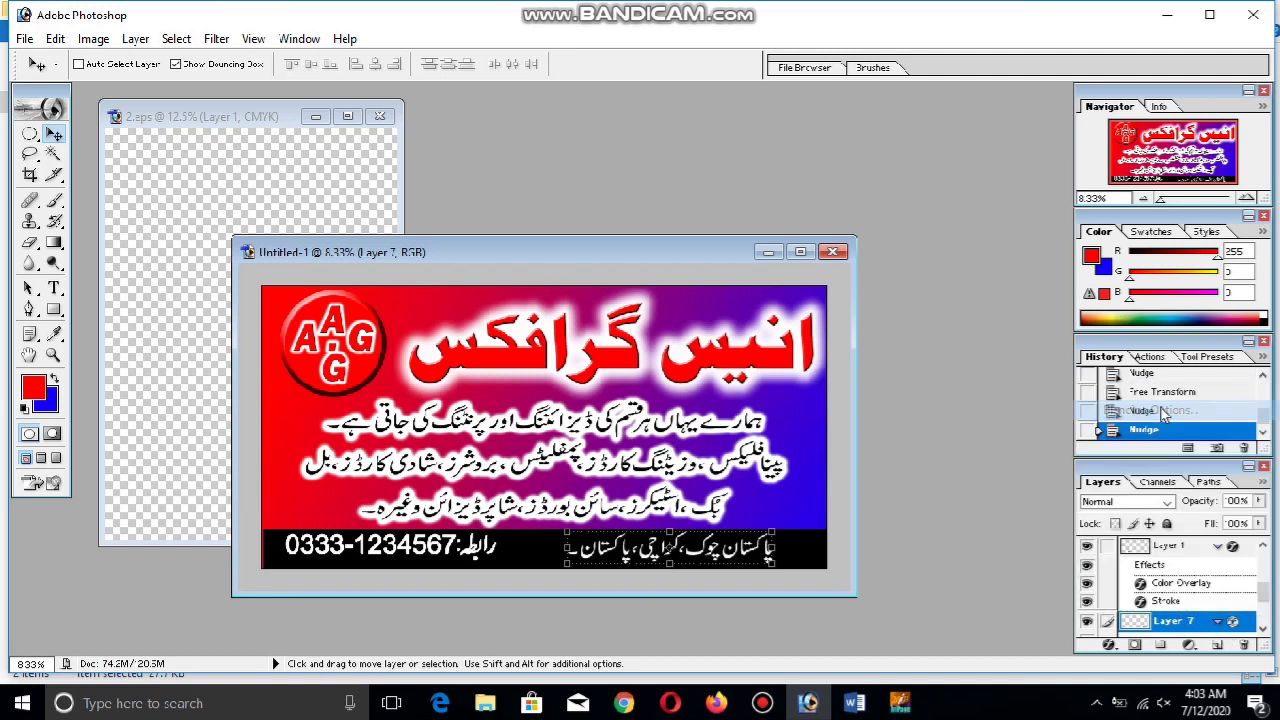
left_click(604, 540)
mouse_move(757, 262)
left_mouse_down()
mouse_move(834, 19)
mouse_move(818, 16)
left_mouse_up()
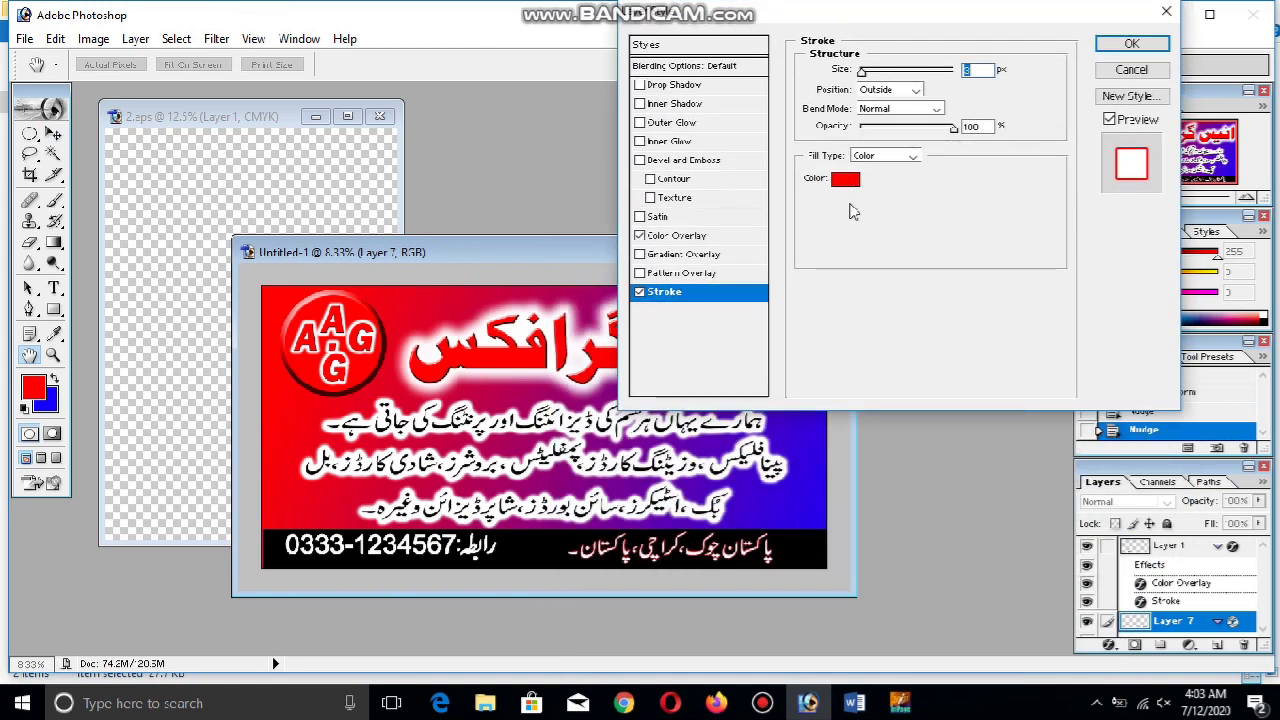
left_click(845, 179)
left_click(788, 297)
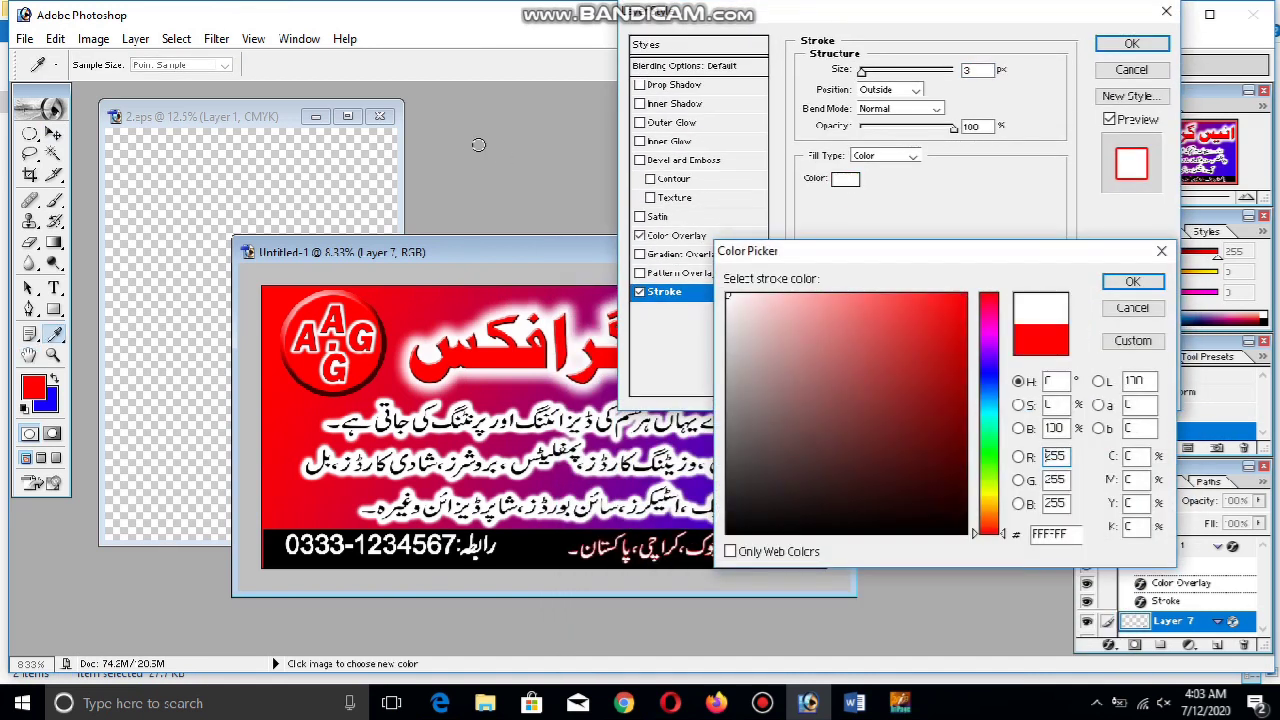
left_click(1135, 281)
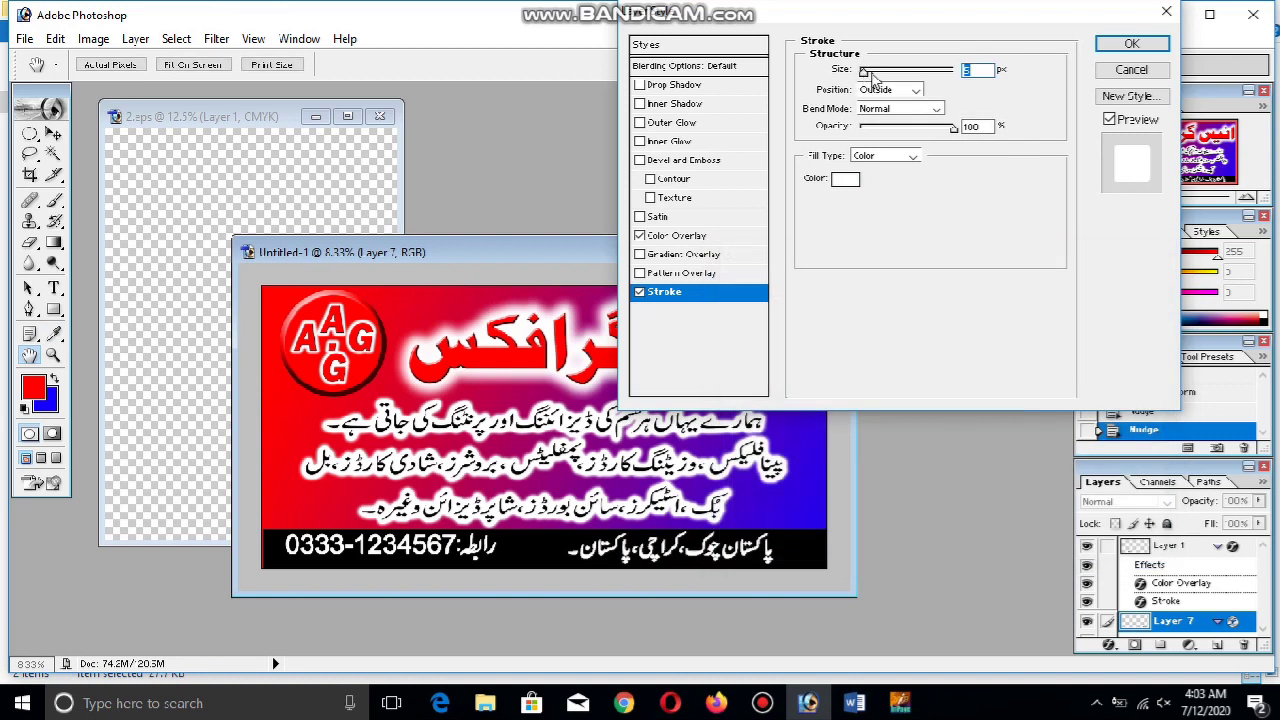
left_click(1131, 43)
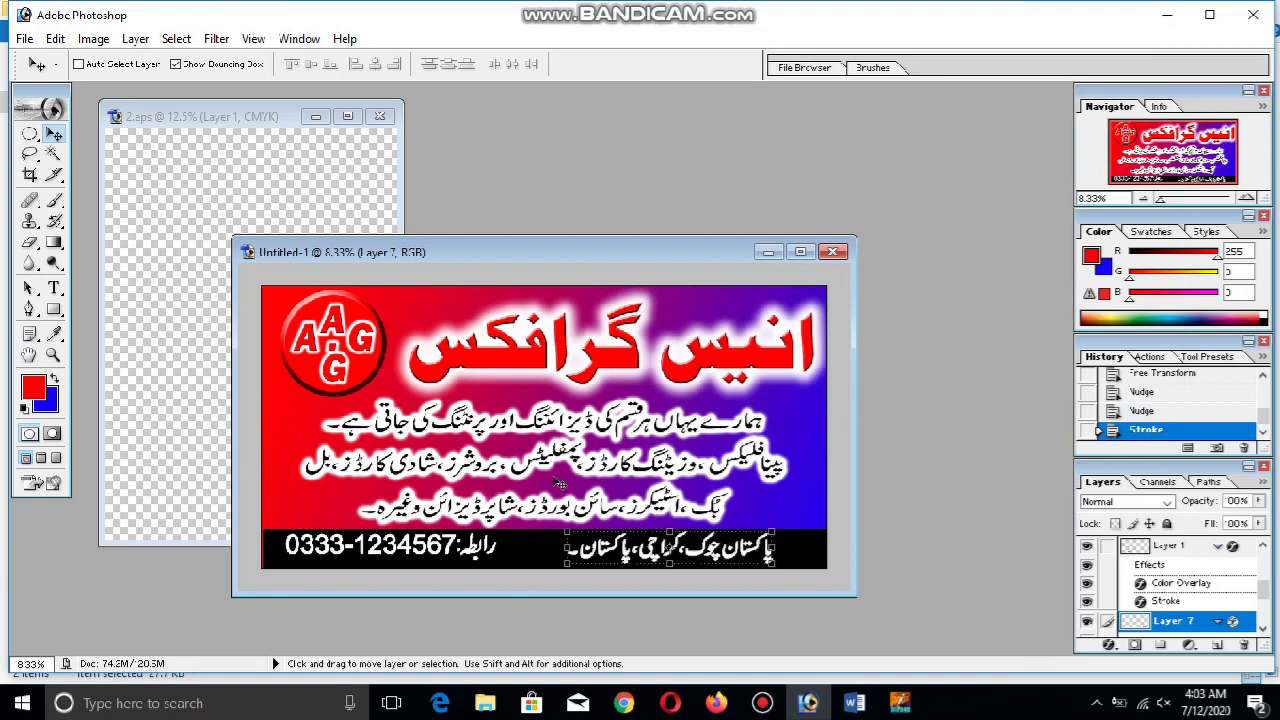
left_click(763, 704)
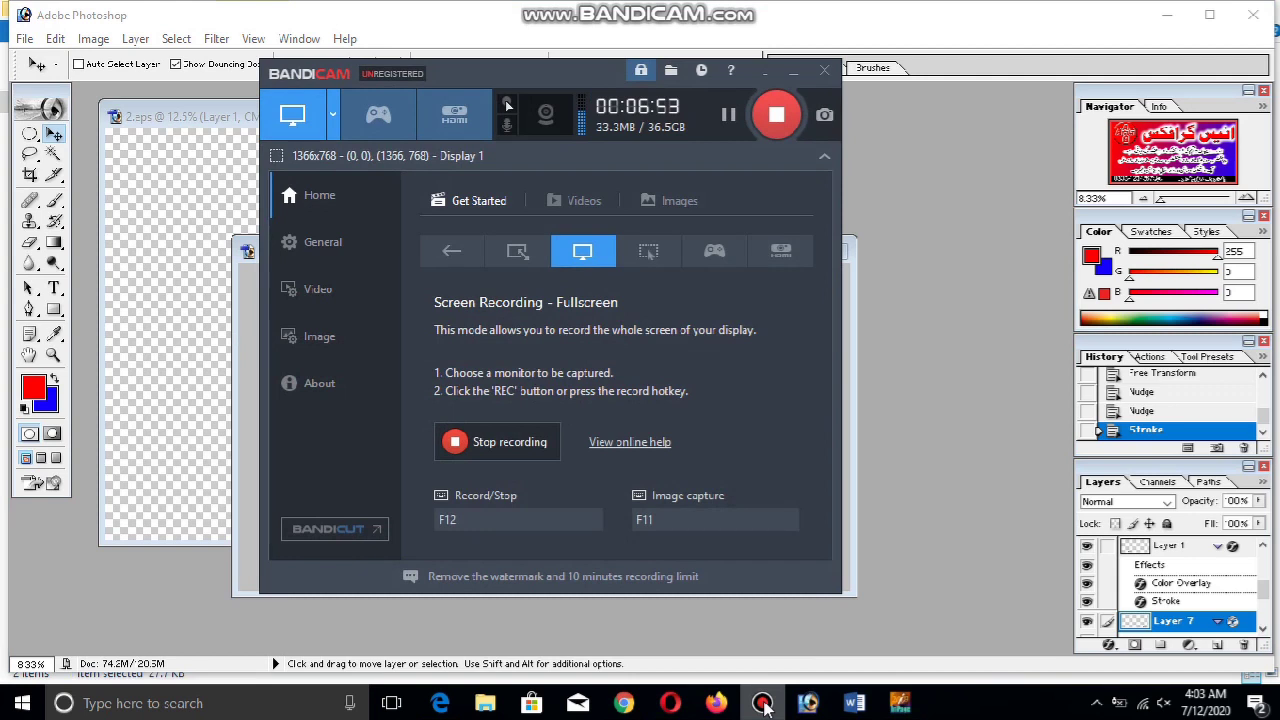
left_click(763, 704)
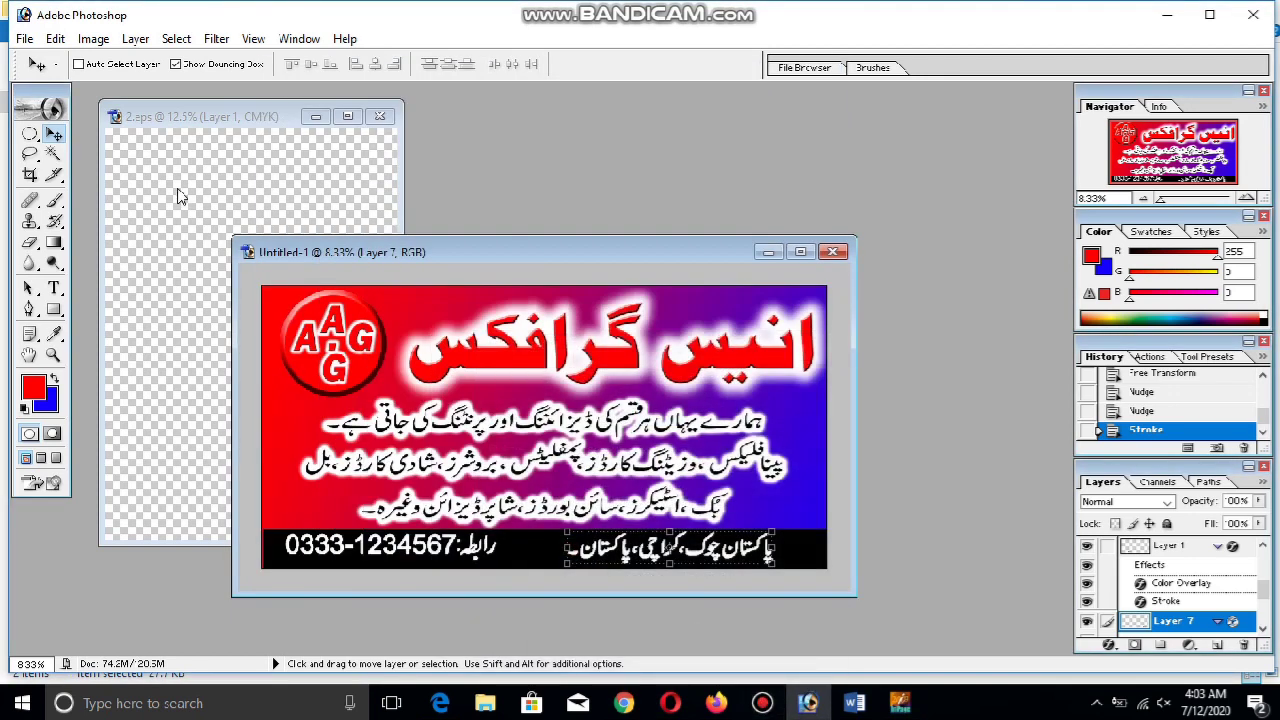
left_click(41, 137)
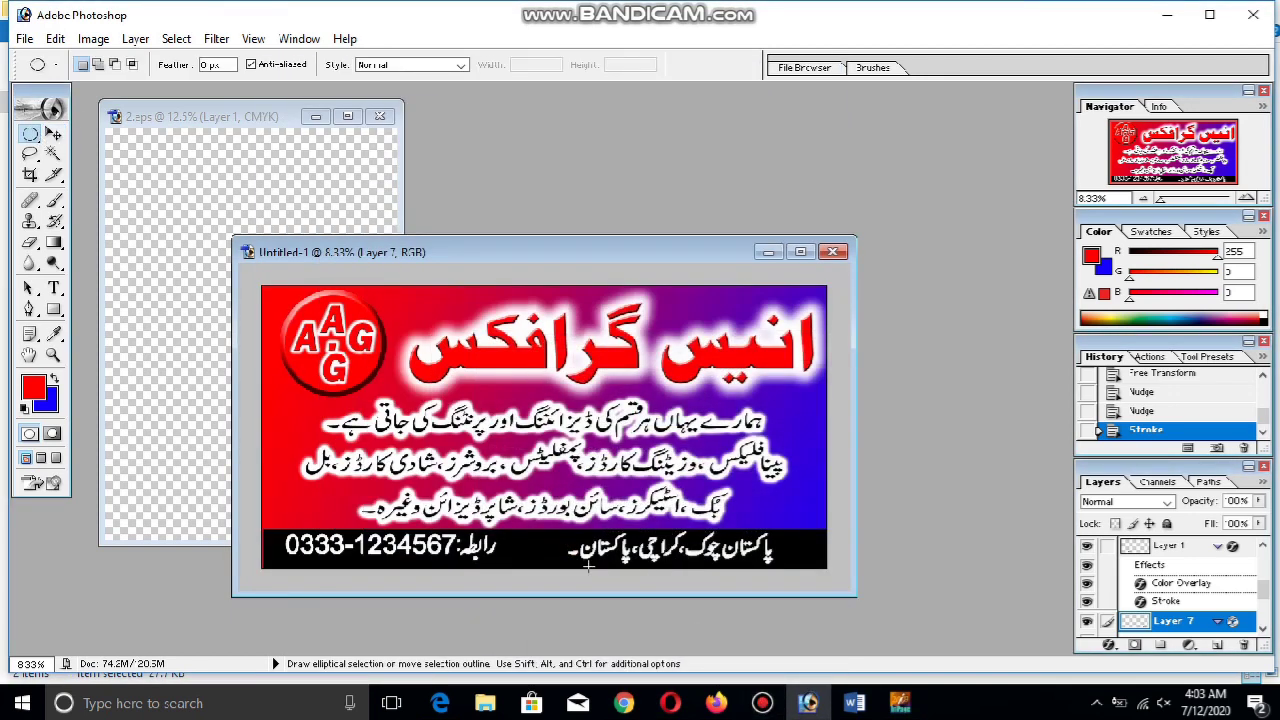
Zoom in and marquee a narrow vertical strip across the black band on Layer 5
key("z")
left_click_drag(565, 569, 602, 591)
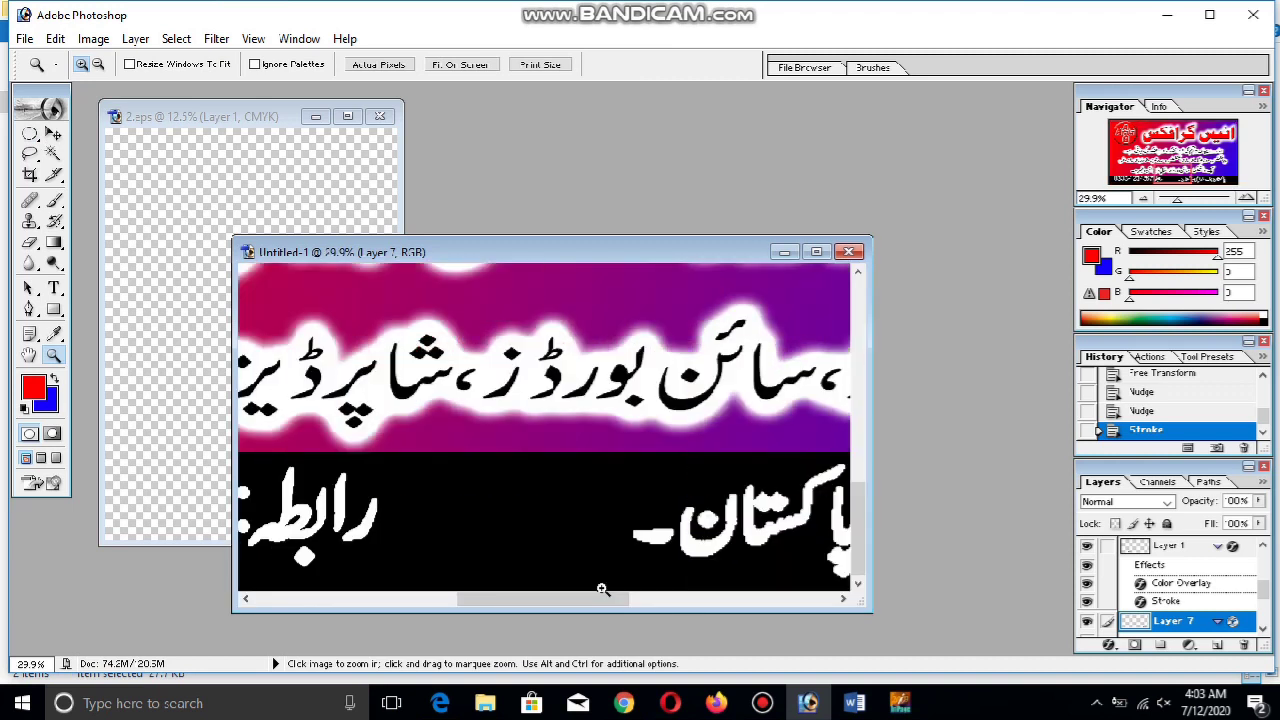
left_click_drag(30, 134, 66, 148)
key("shift+m")
scroll(1200, 595, "down", 3)
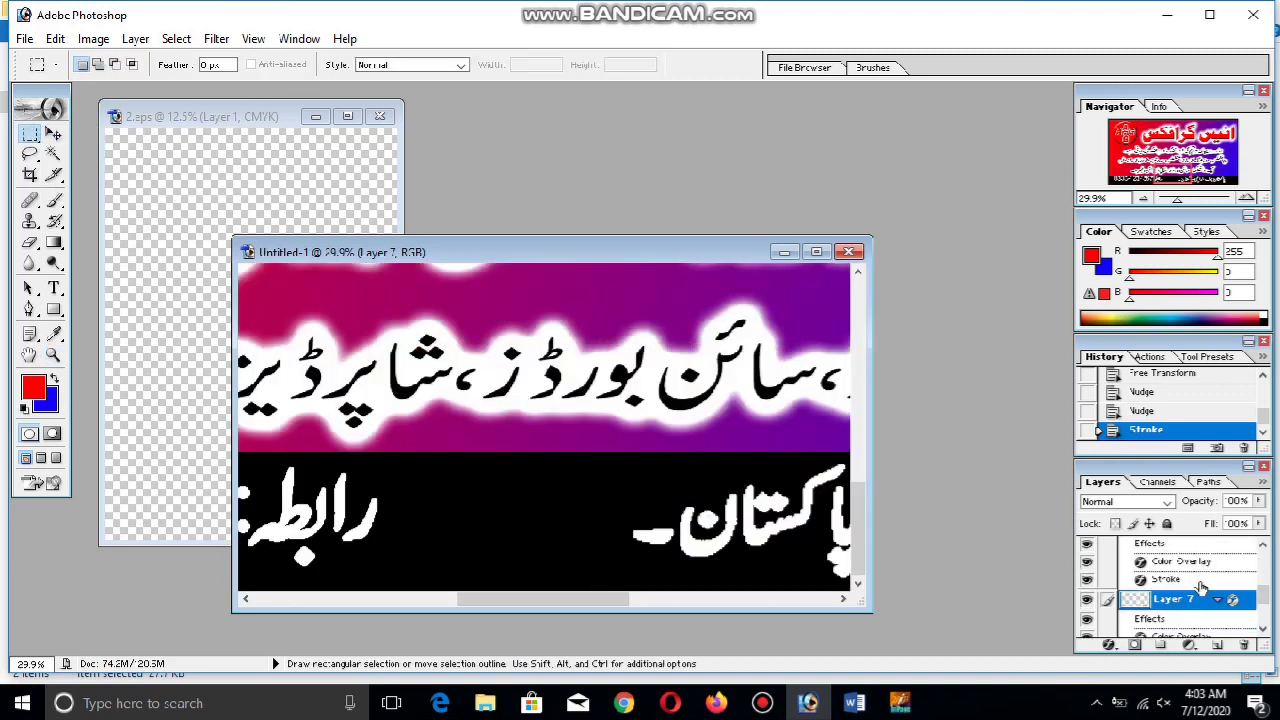
scroll(1201, 587, "down", 1)
left_click(1170, 612)
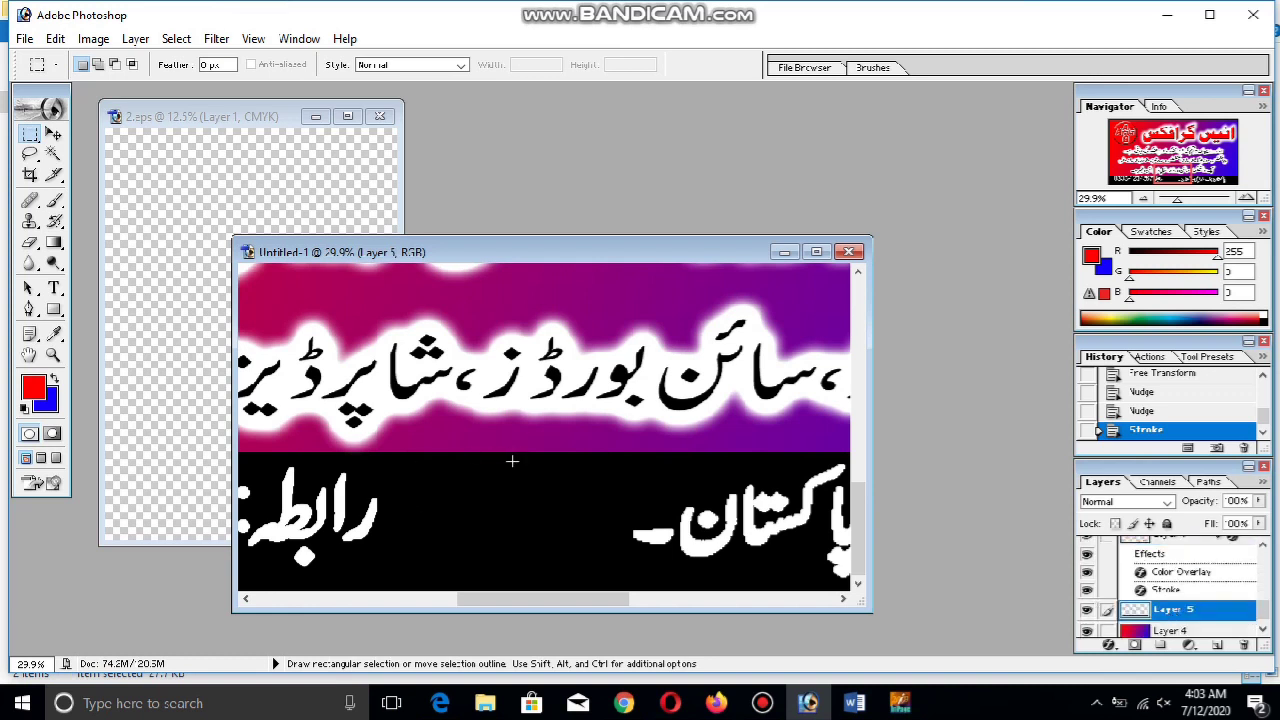
left_click_drag(551, 572, 537, 660)
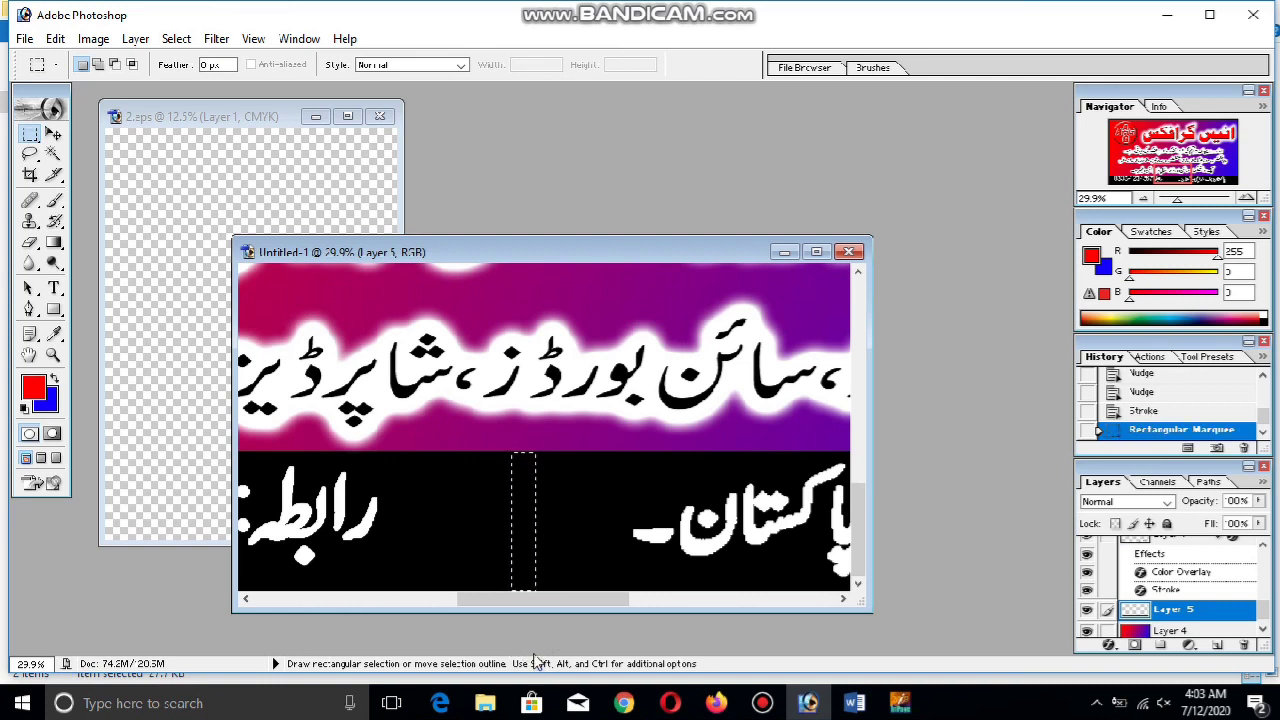
Fill the selection white on new Layer 8, deselect, and fit the banner on screen
left_click(1216, 644)
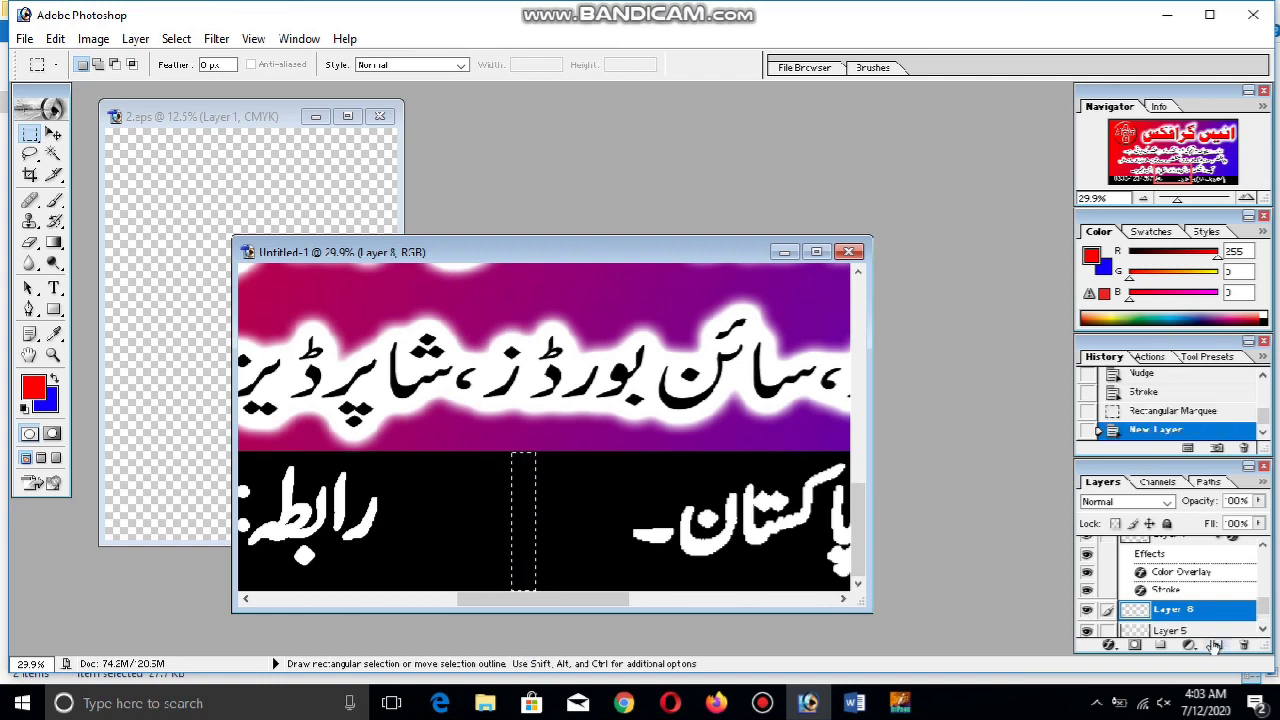
left_click(25, 409)
key("alt+BackSpace")
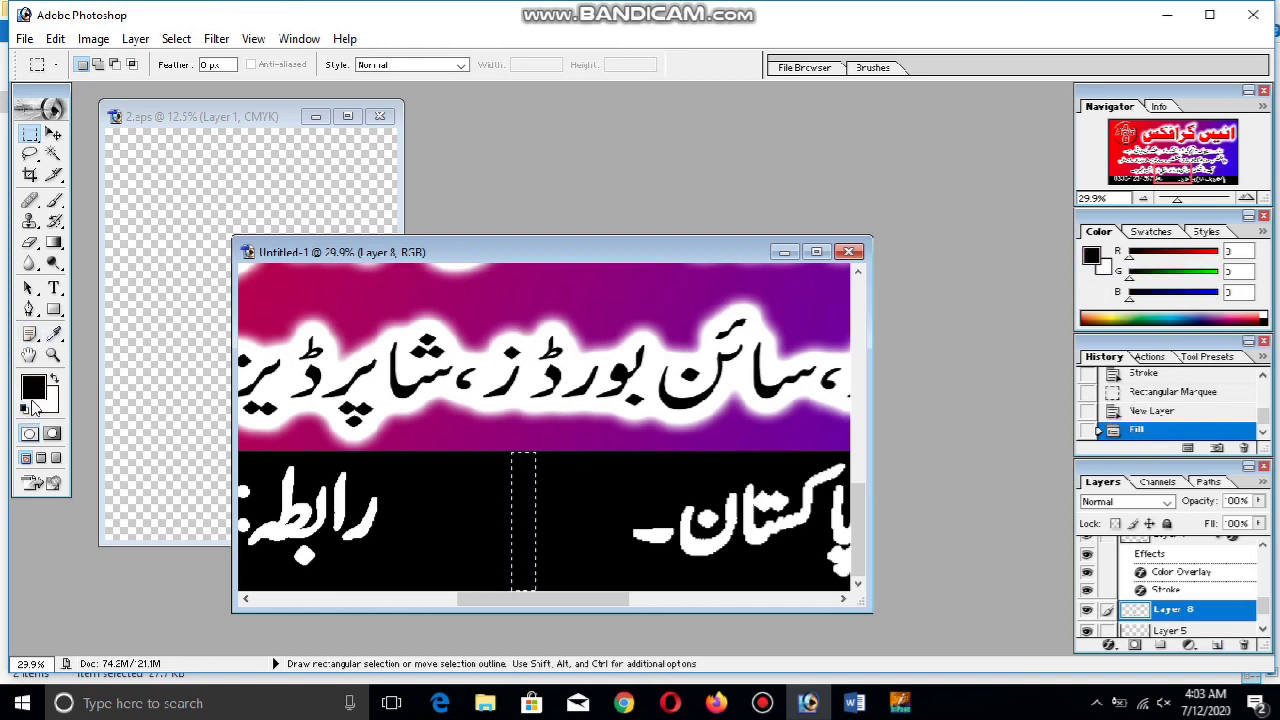
key("ctrl+BackSpace")
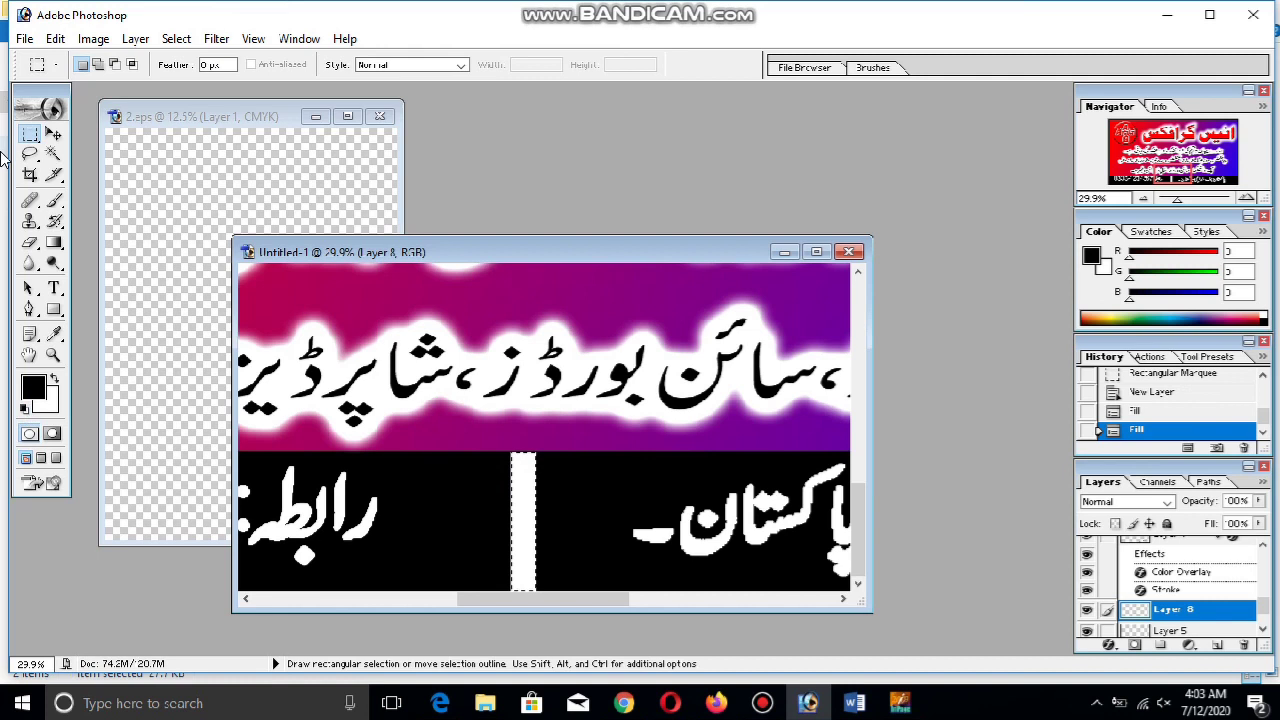
left_click(487, 423)
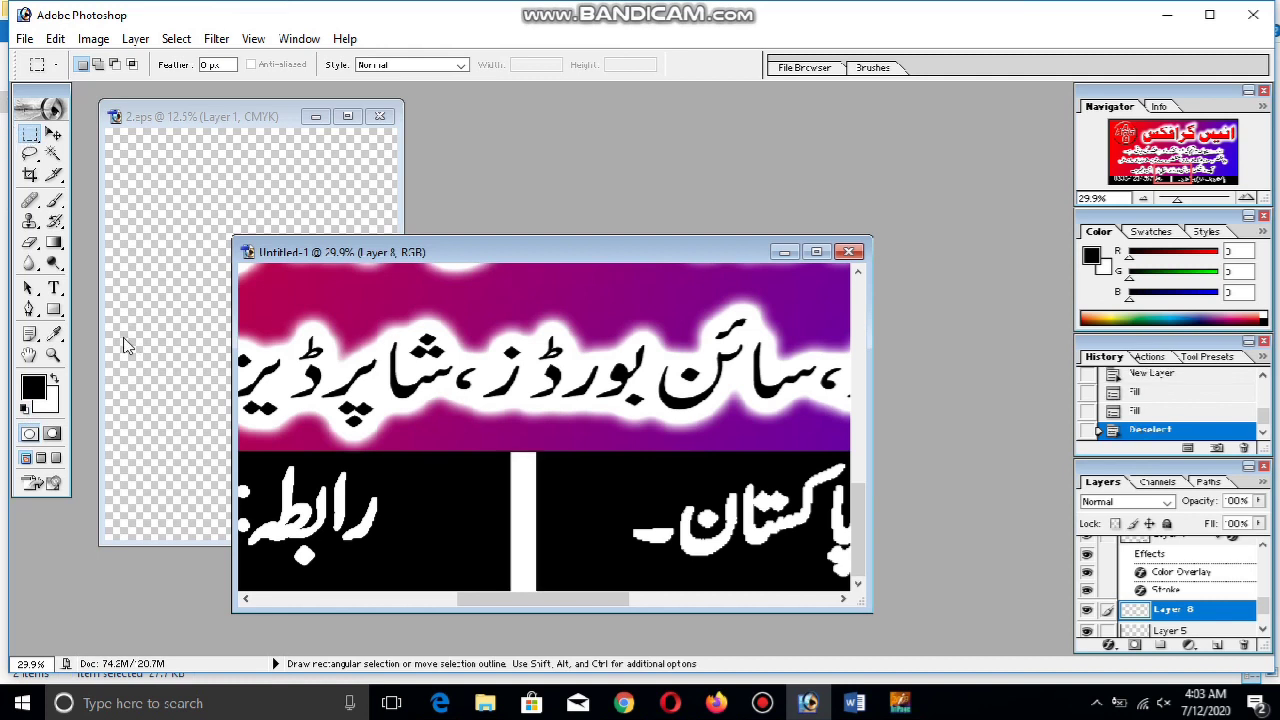
left_click(53, 354)
right_click(382, 335)
left_click(426, 348)
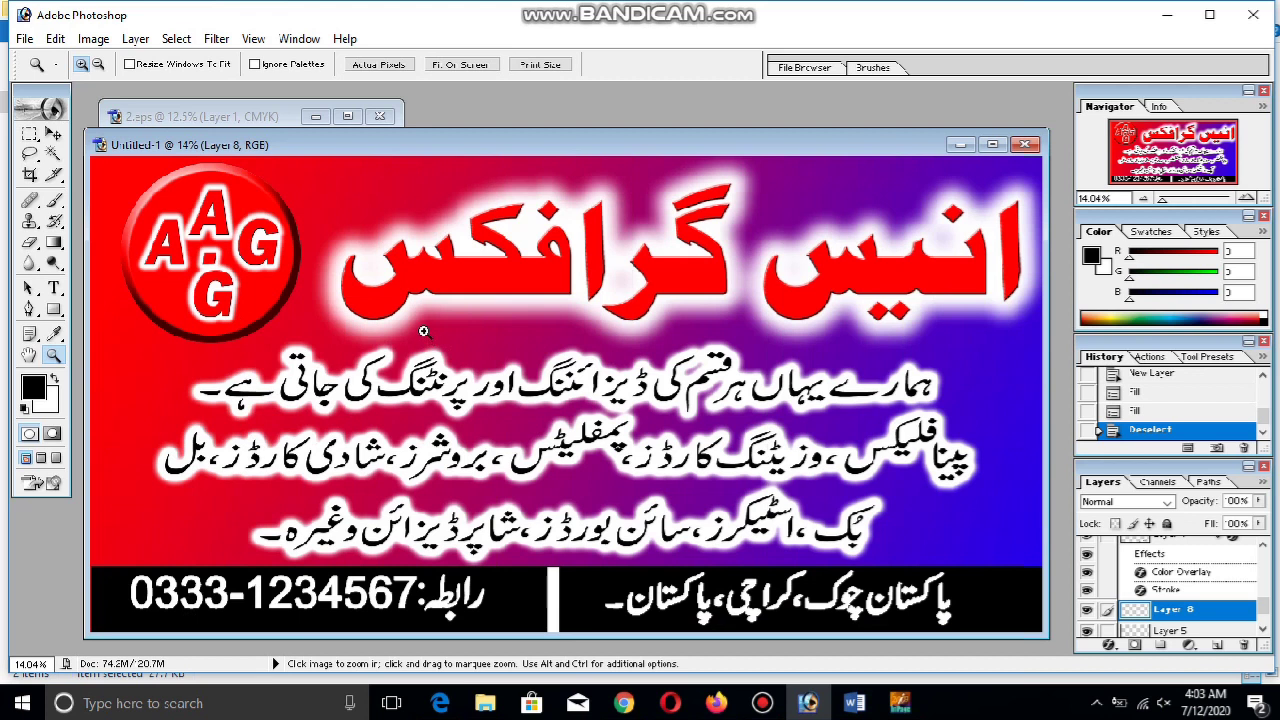
left_click(54, 134)
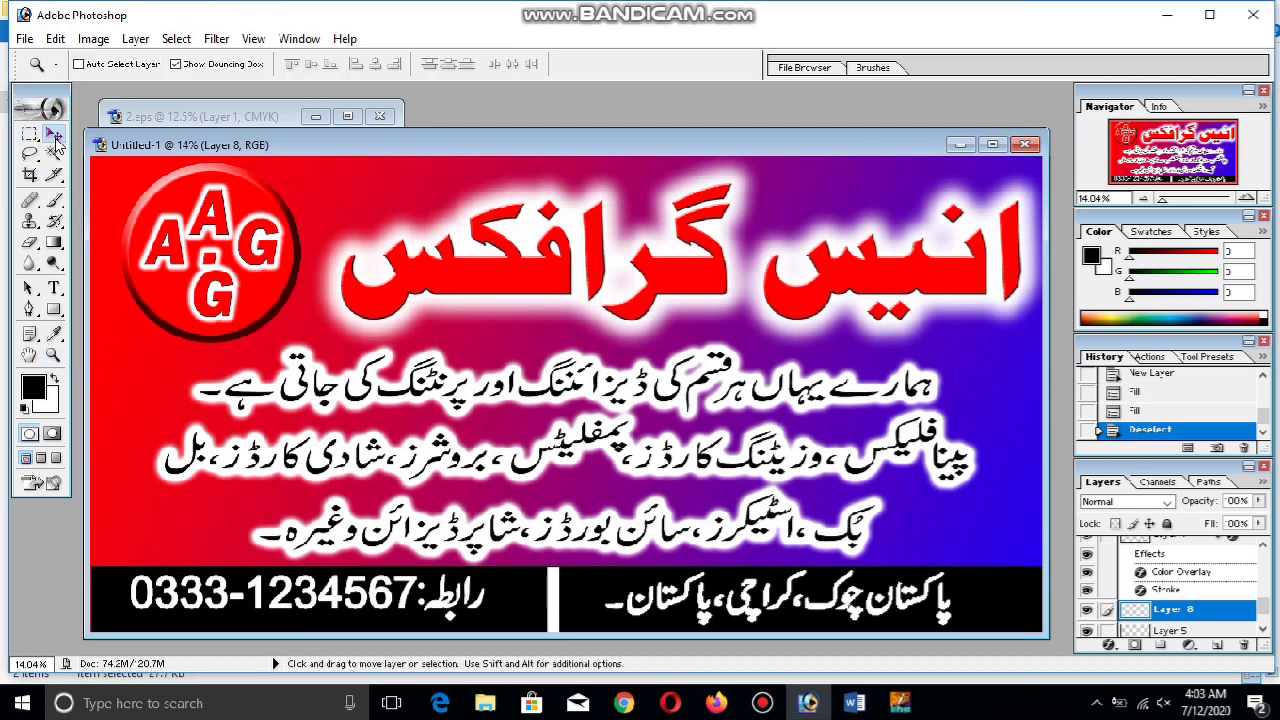
scroll(1176, 612, "down", 1)
left_click(1176, 626)
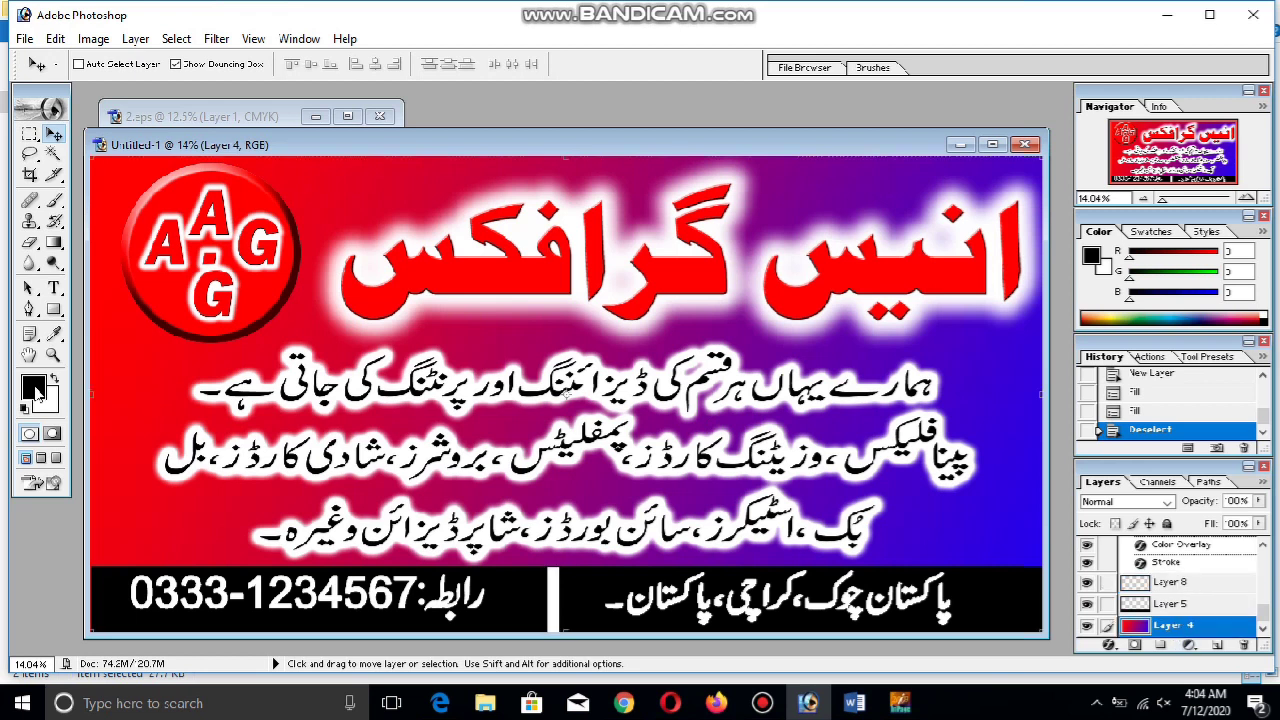
left_click(56, 243)
left_click(58, 244)
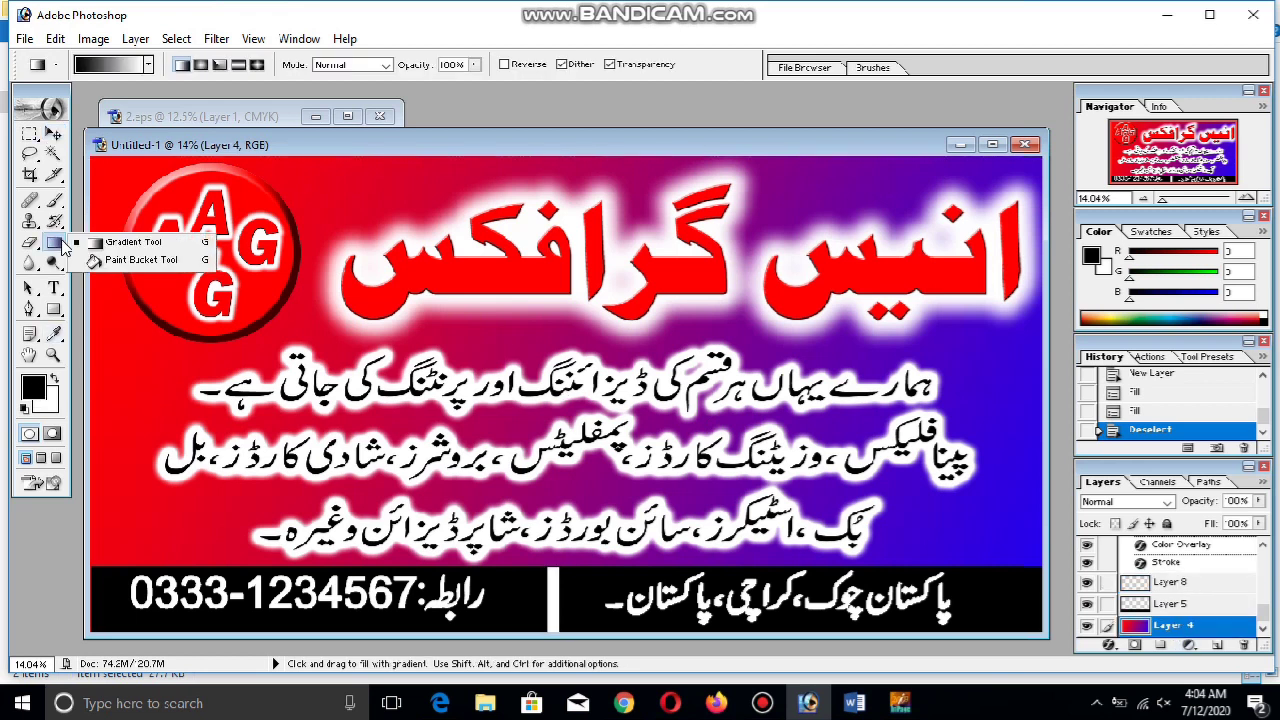
right_click(382, 279)
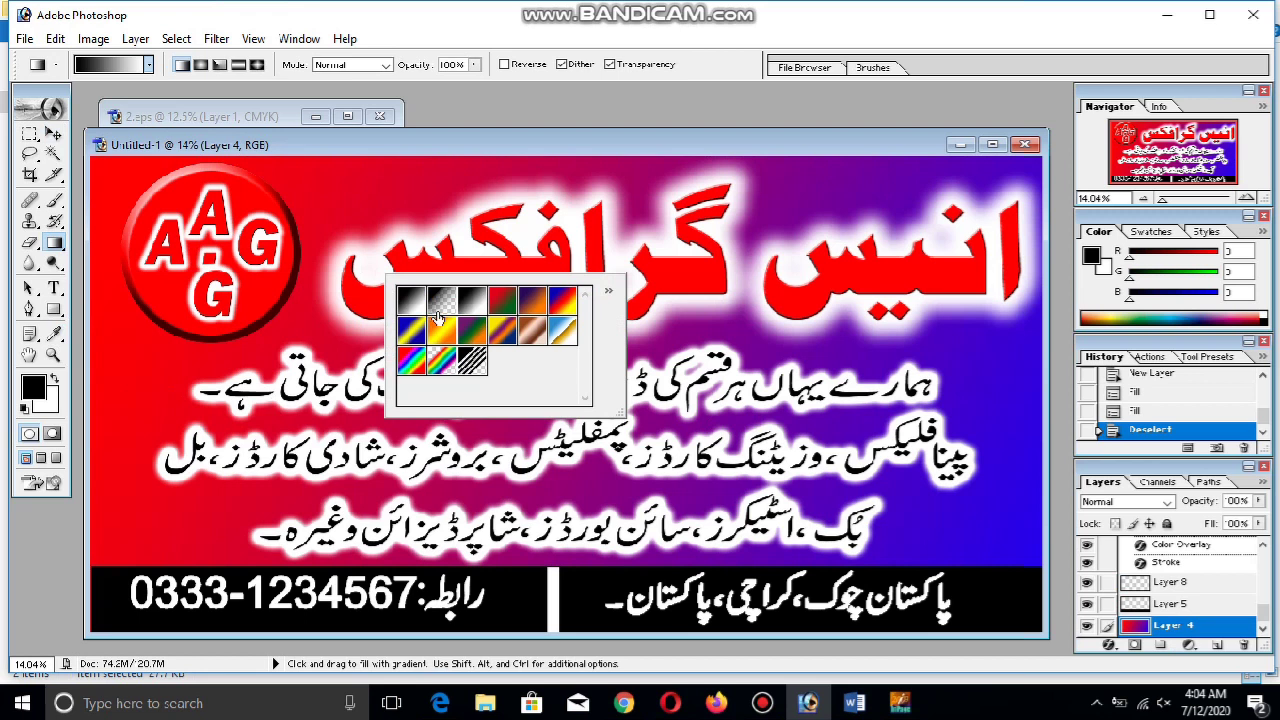
left_click(414, 301)
left_click_drag(390, 250, 818, 530)
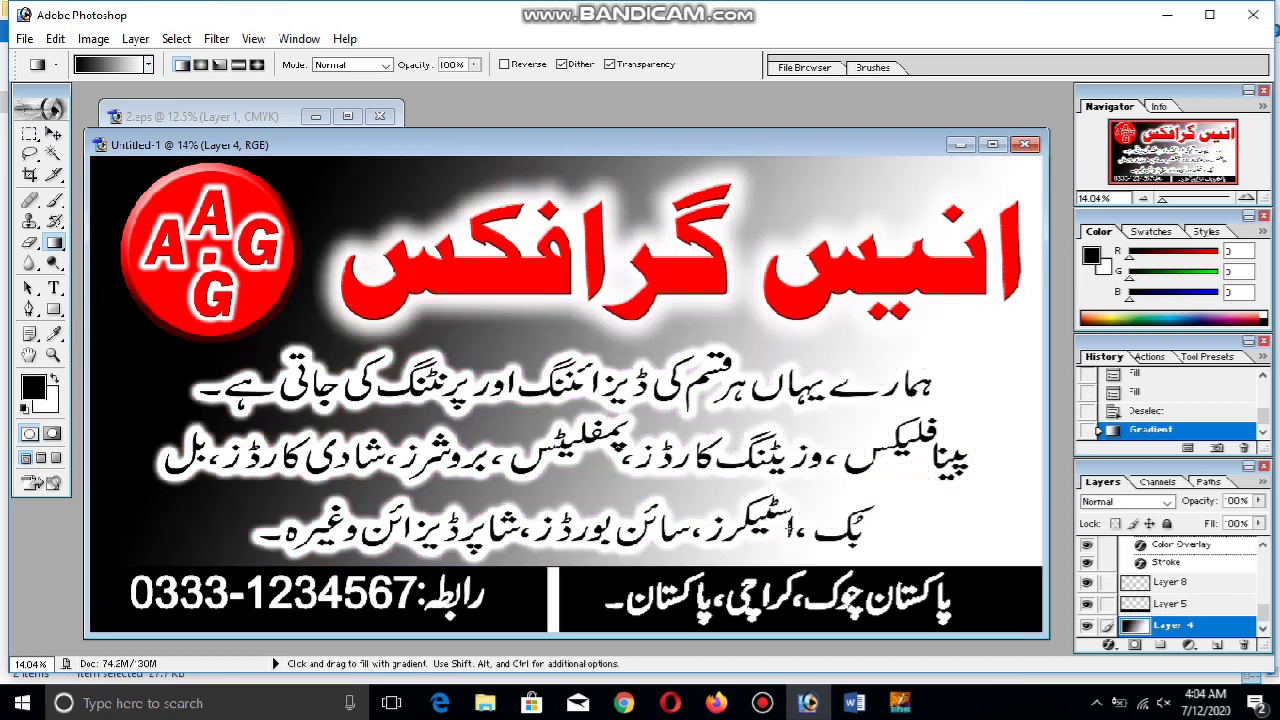
key("ctrl+z")
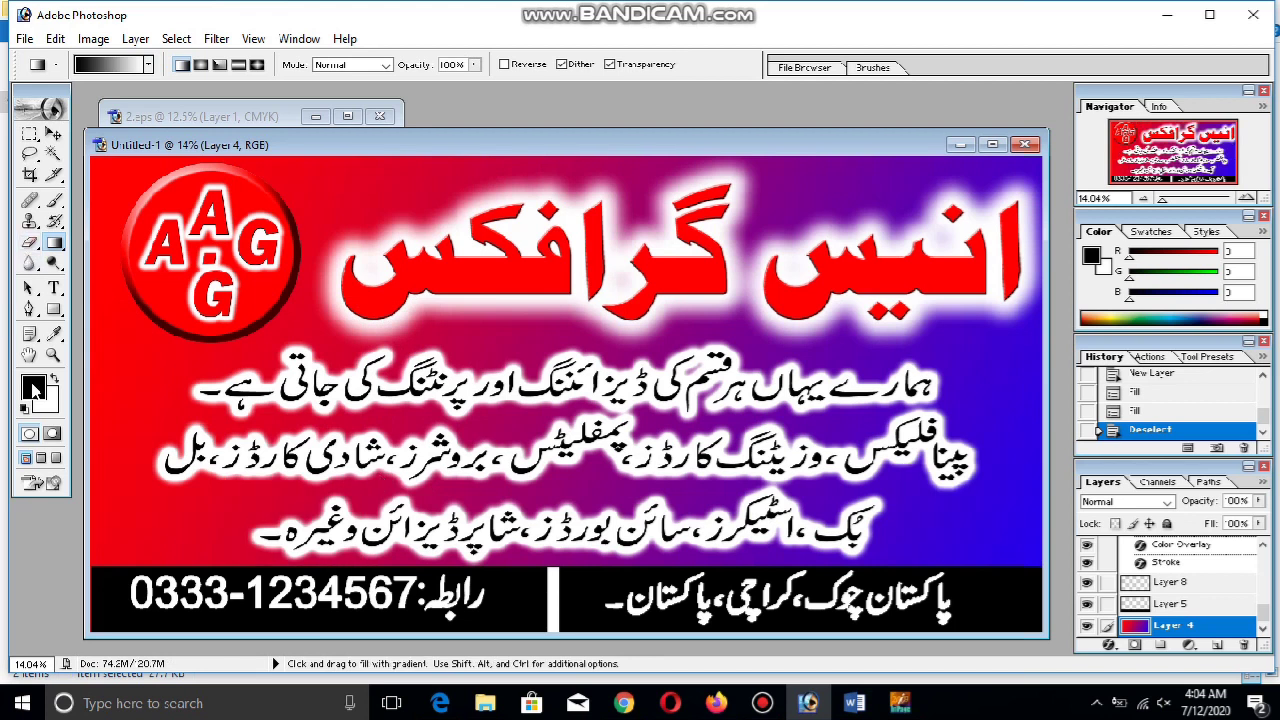
Fill background Layer 4 with a bright cyan in place of the gradient
left_click(33, 388)
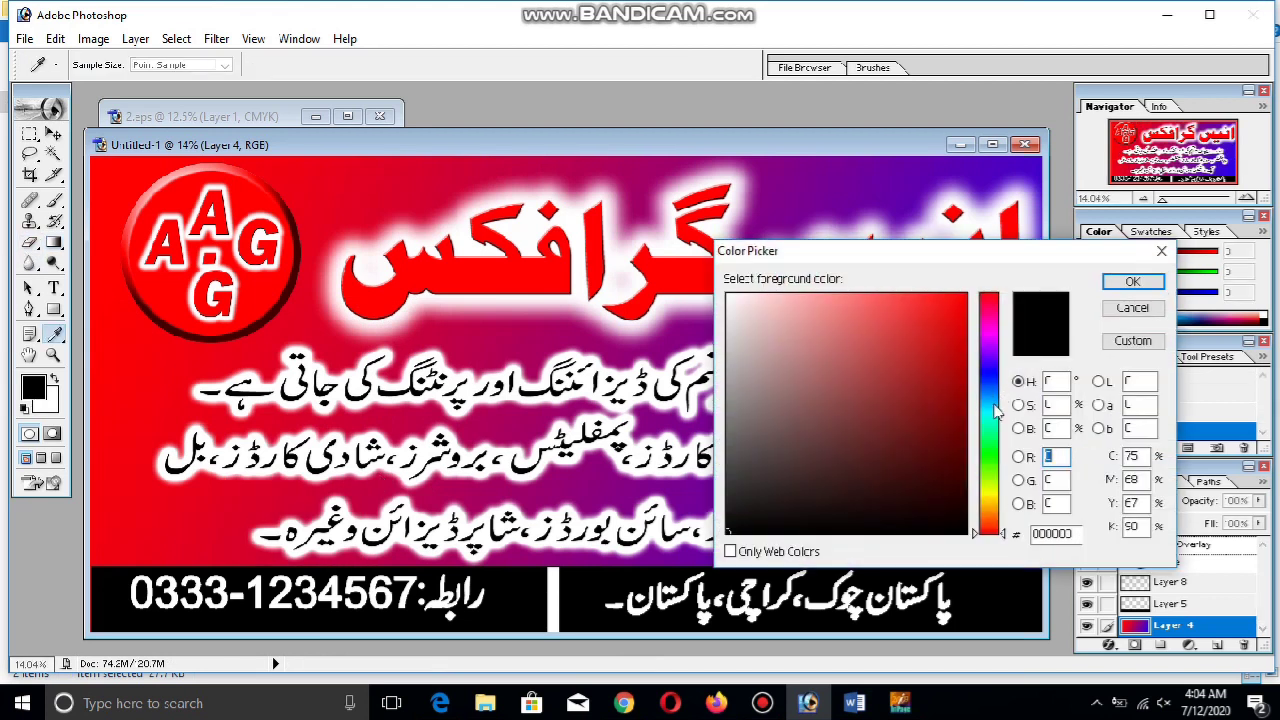
left_click(987, 419)
left_click(975, 326)
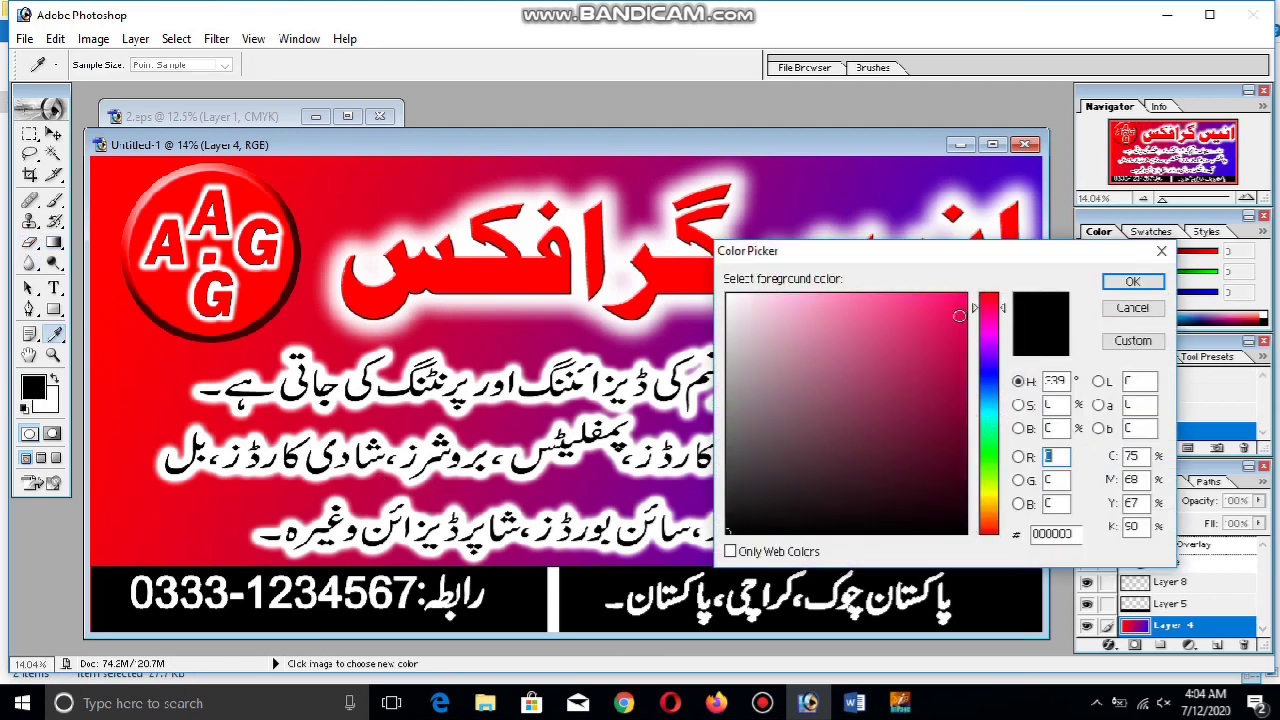
left_click(987, 420)
left_click(912, 300)
left_click_drag(912, 300, 890, 292)
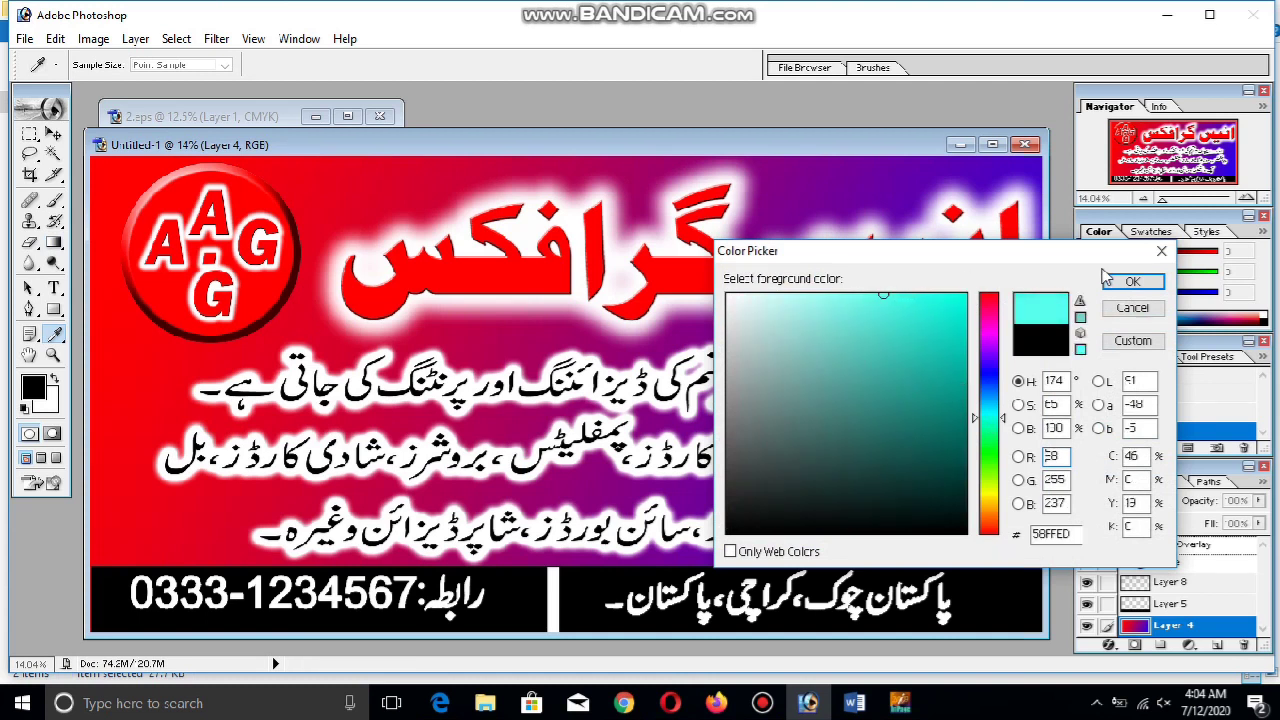
left_click(1118, 284)
key("ctrl+BackSpace")
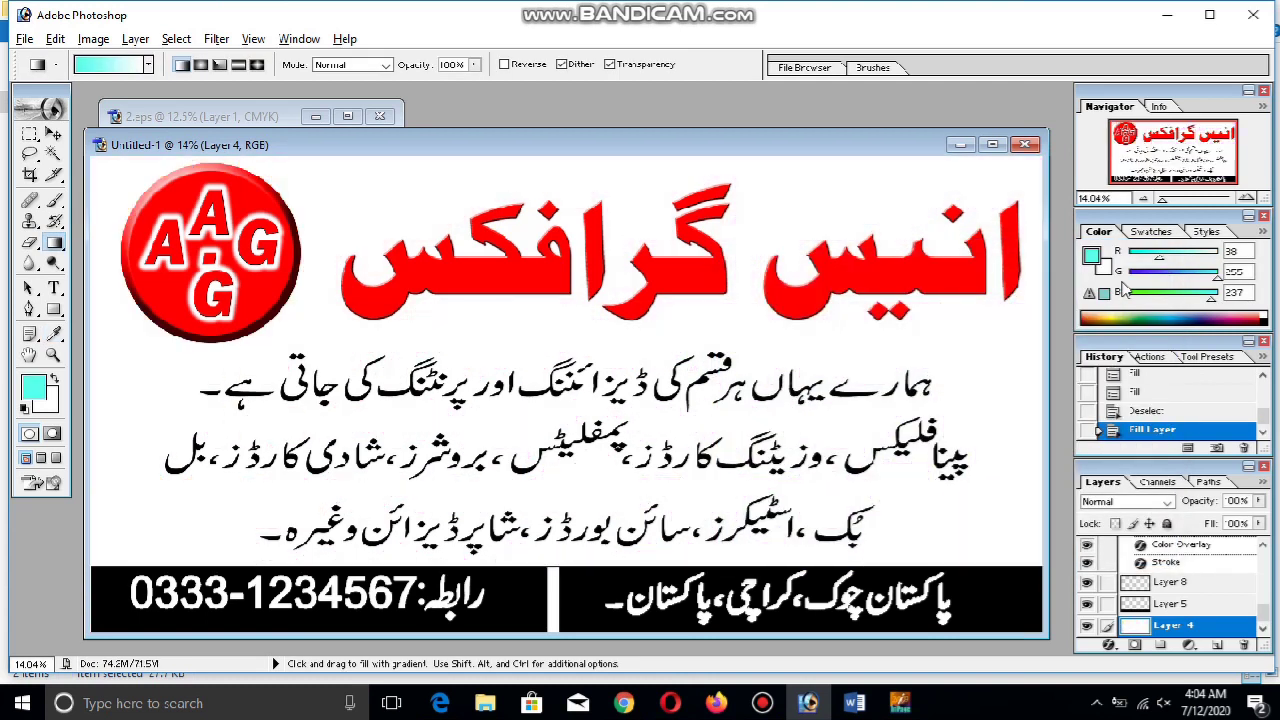
key("alt+BackSpace")
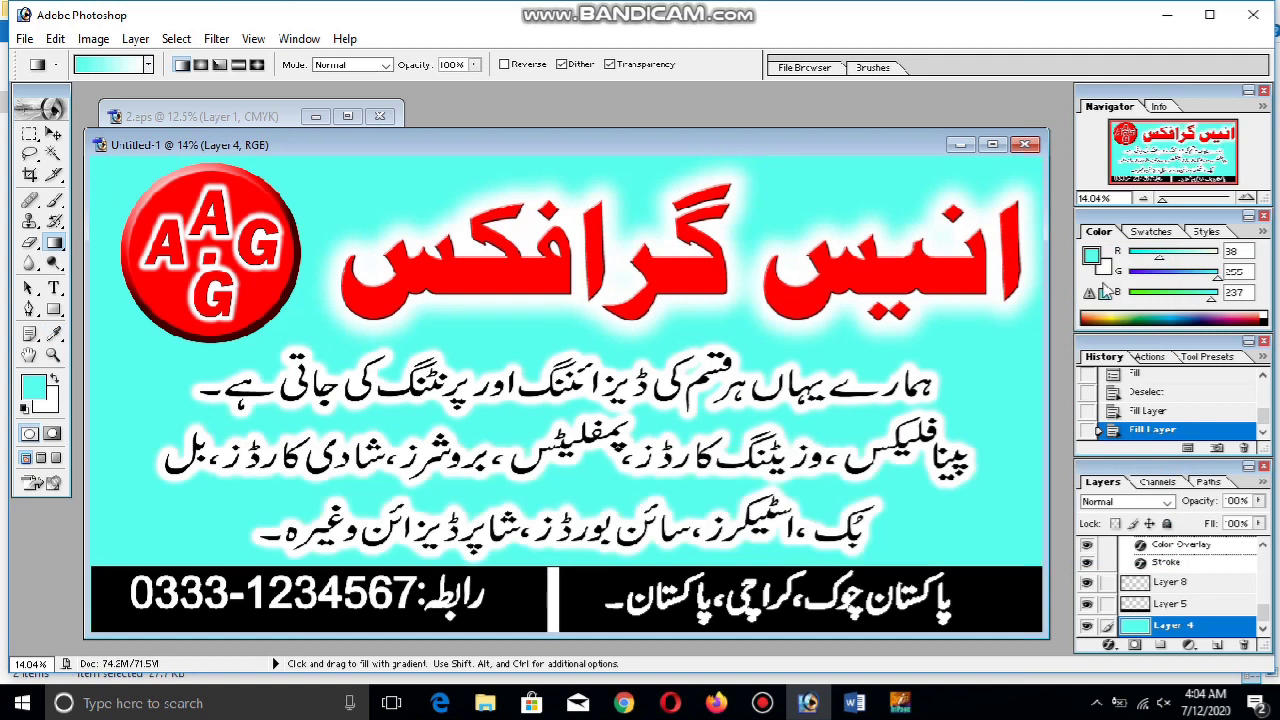
Refill the background with a deeper, more saturated cyan
left_click(33, 386)
left_click_drag(940, 322, 964, 332)
left_click(1133, 283)
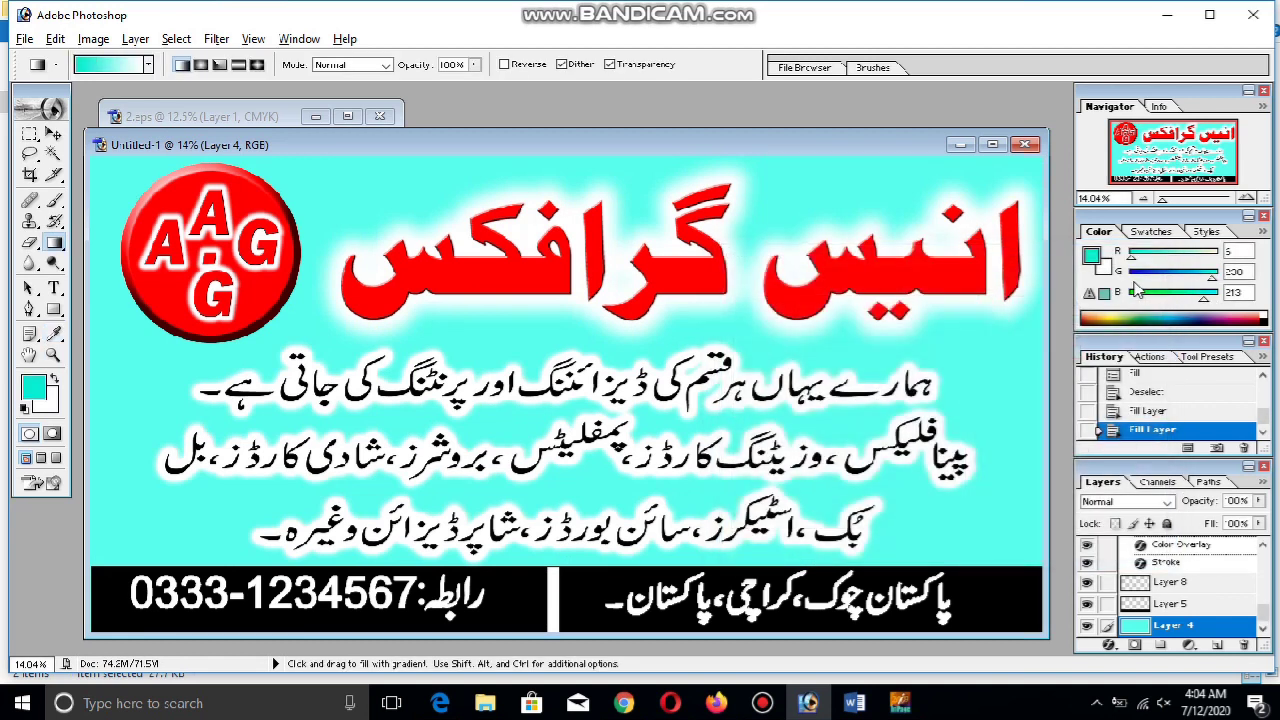
key("alt+BackSpace")
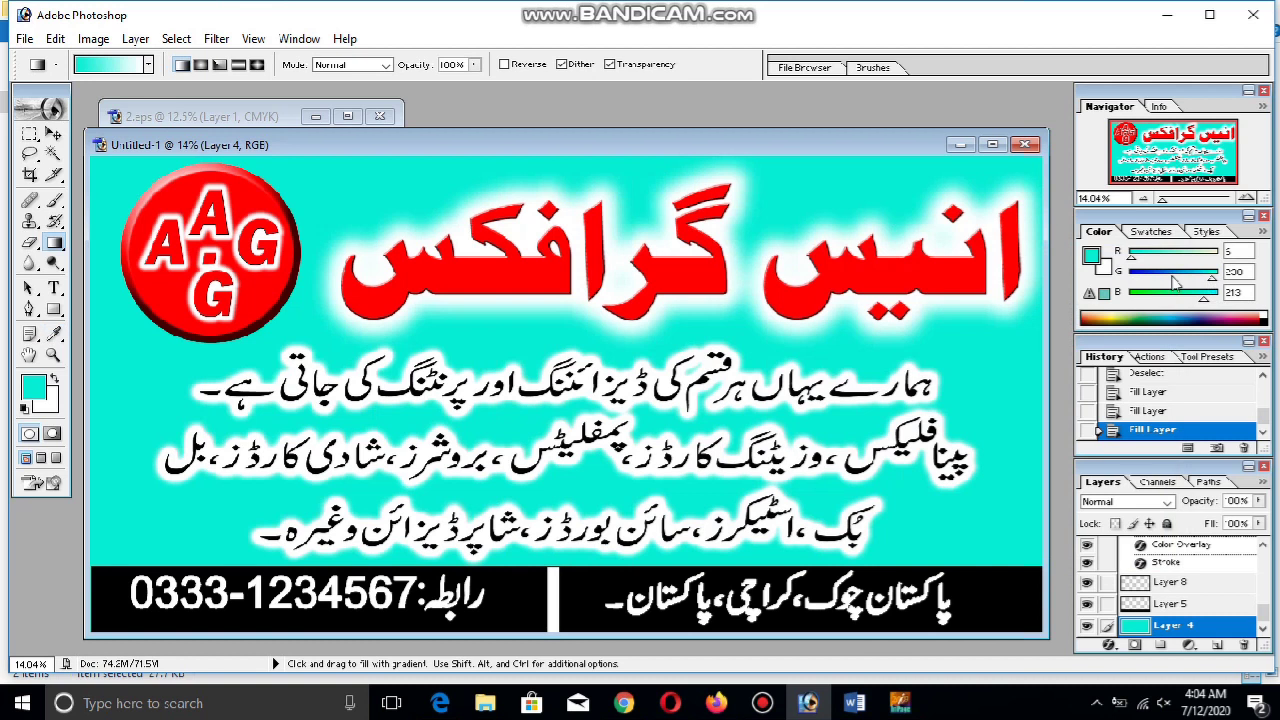
Choose a light lavender as the foreground colour
left_click(30, 136)
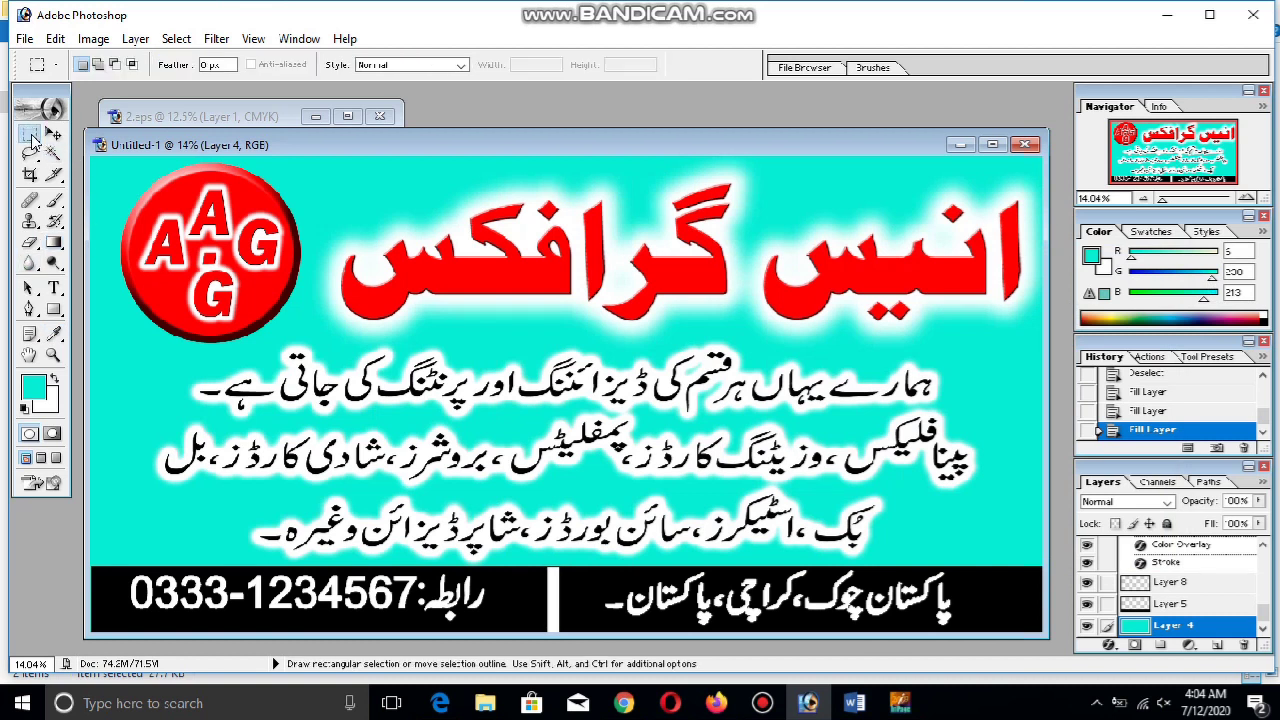
left_click(33, 390)
left_click(988, 375)
left_click(842, 321)
mouse_move(828, 317)
left_mouse_down()
mouse_move(761, 316)
mouse_move(771, 312)
left_mouse_up()
left_click(1133, 281)
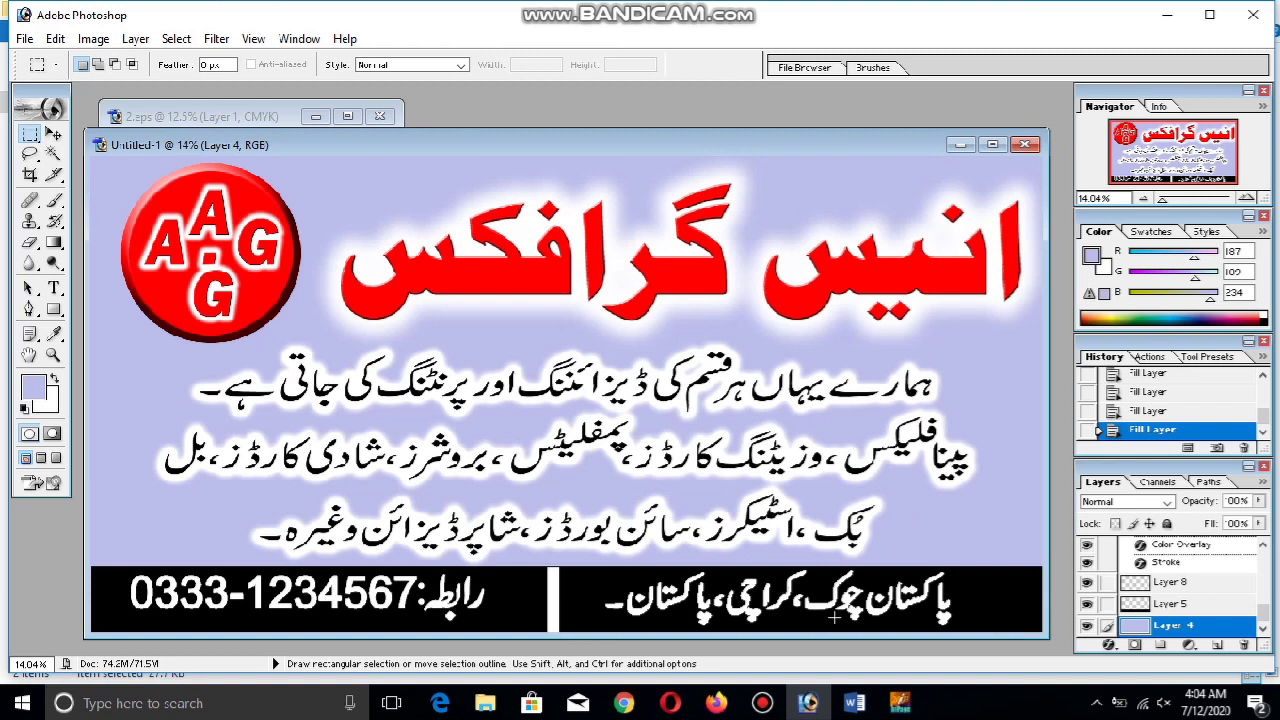
Set the Stroke size of Layer 7's address text to 4 px
left_click(54, 133)
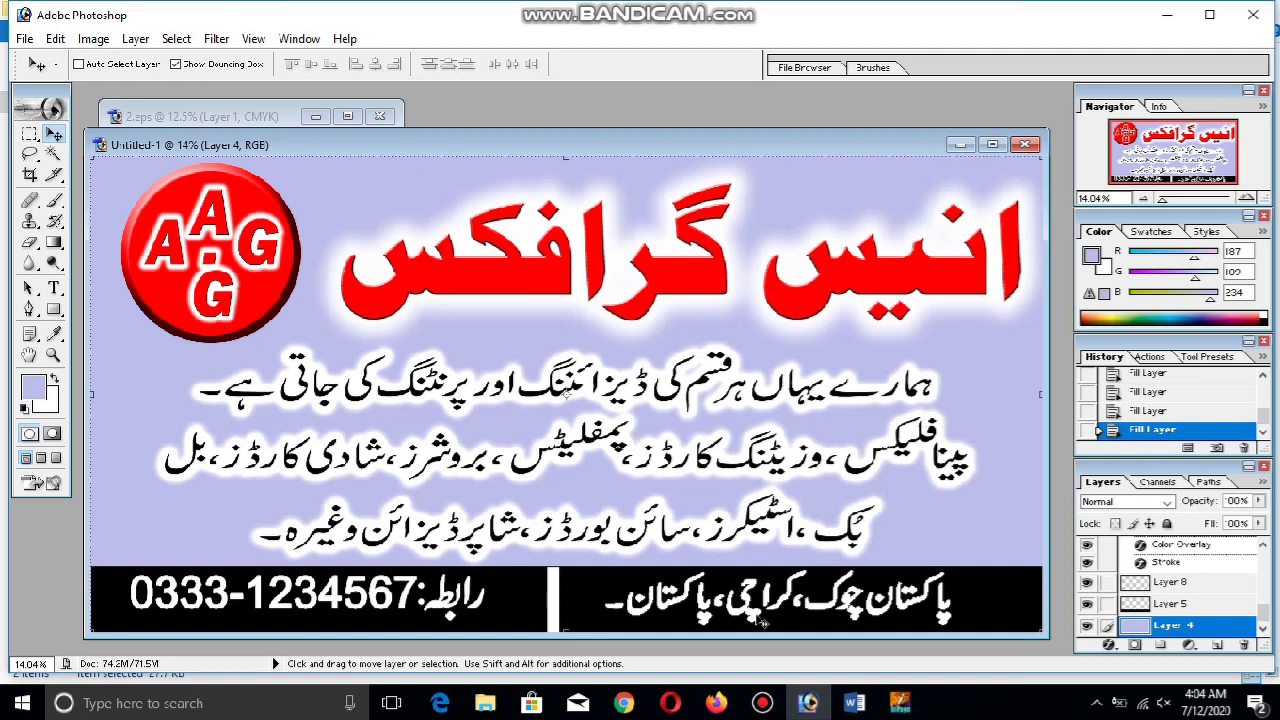
left_click(738, 618, "ctrl")
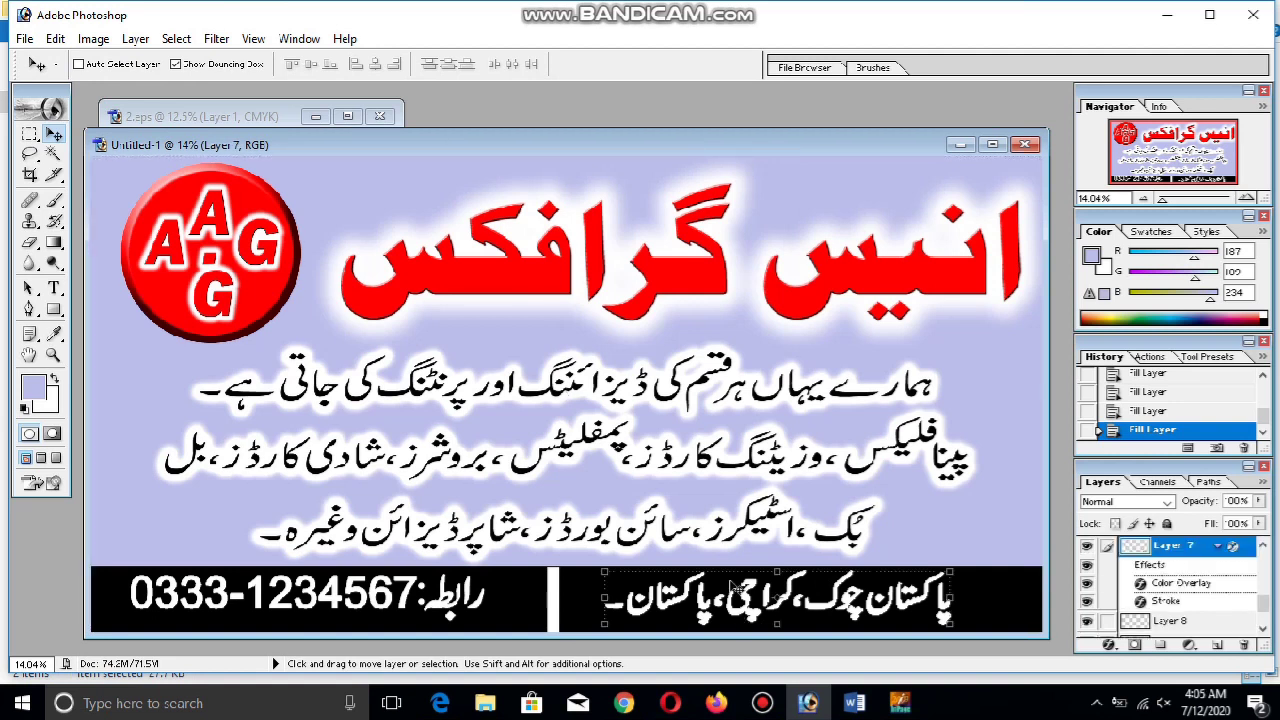
right_click(1172, 549)
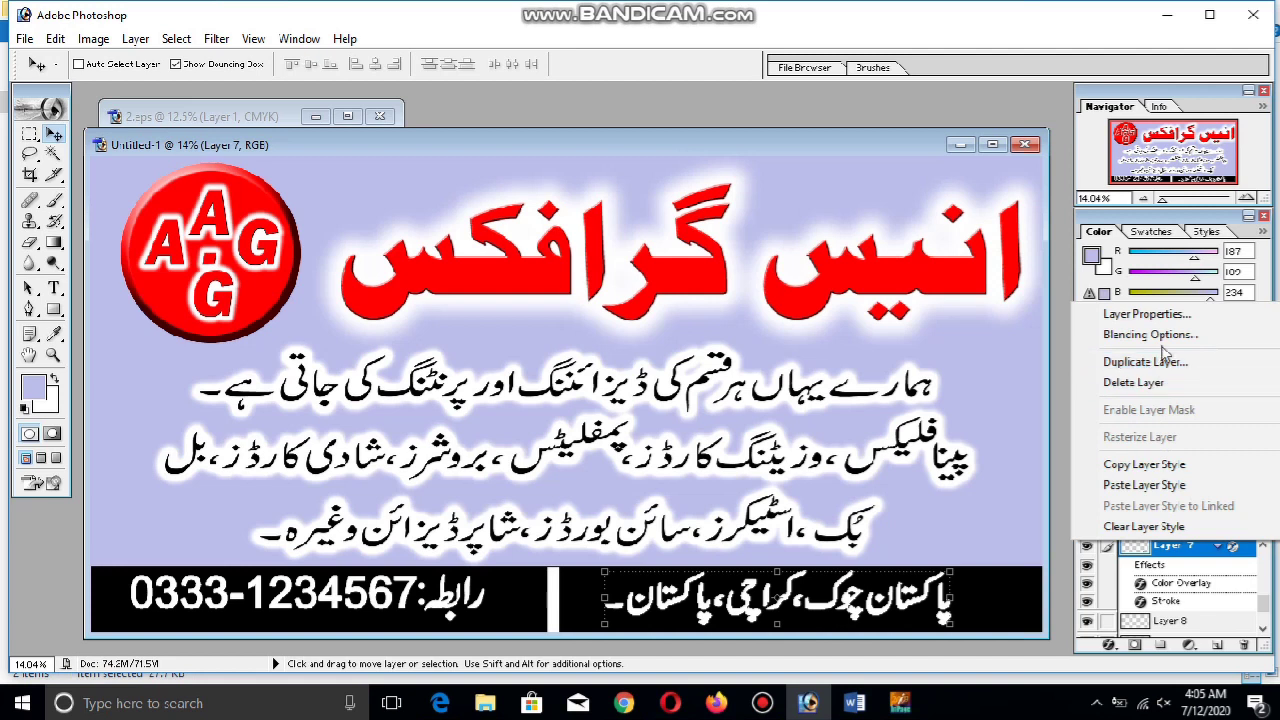
key("Escape")
key("h")
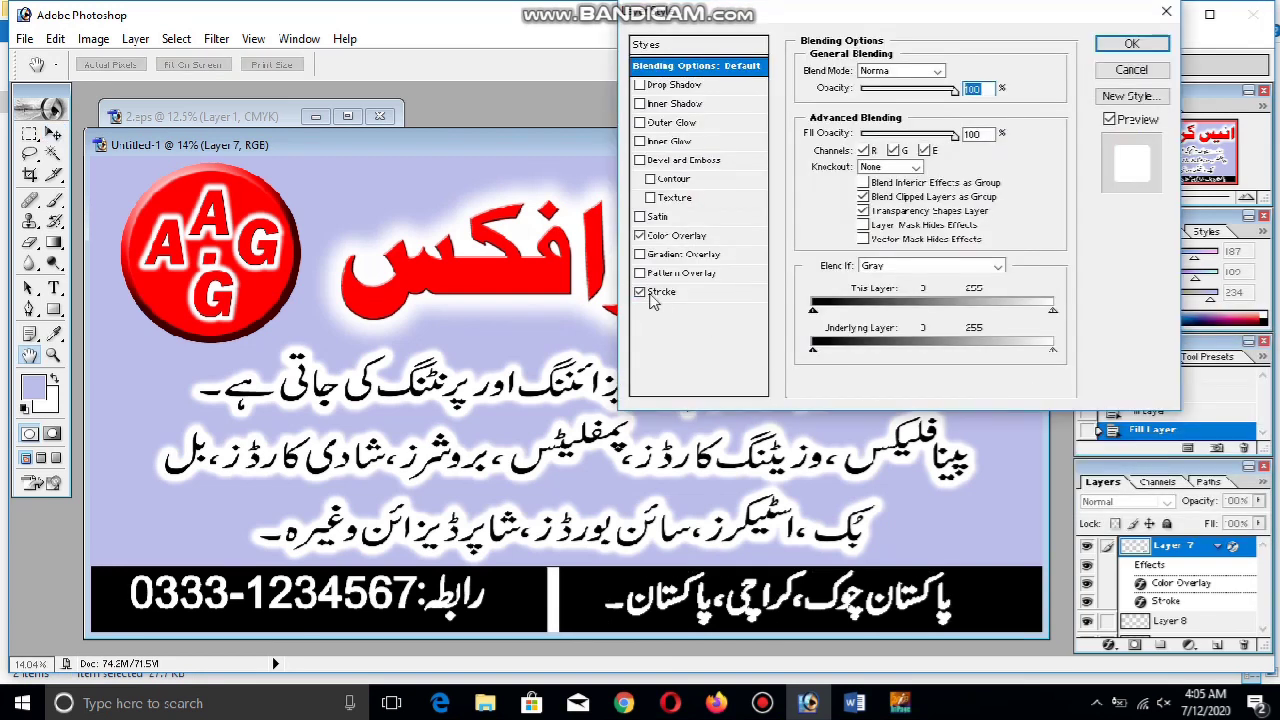
left_click(660, 291)
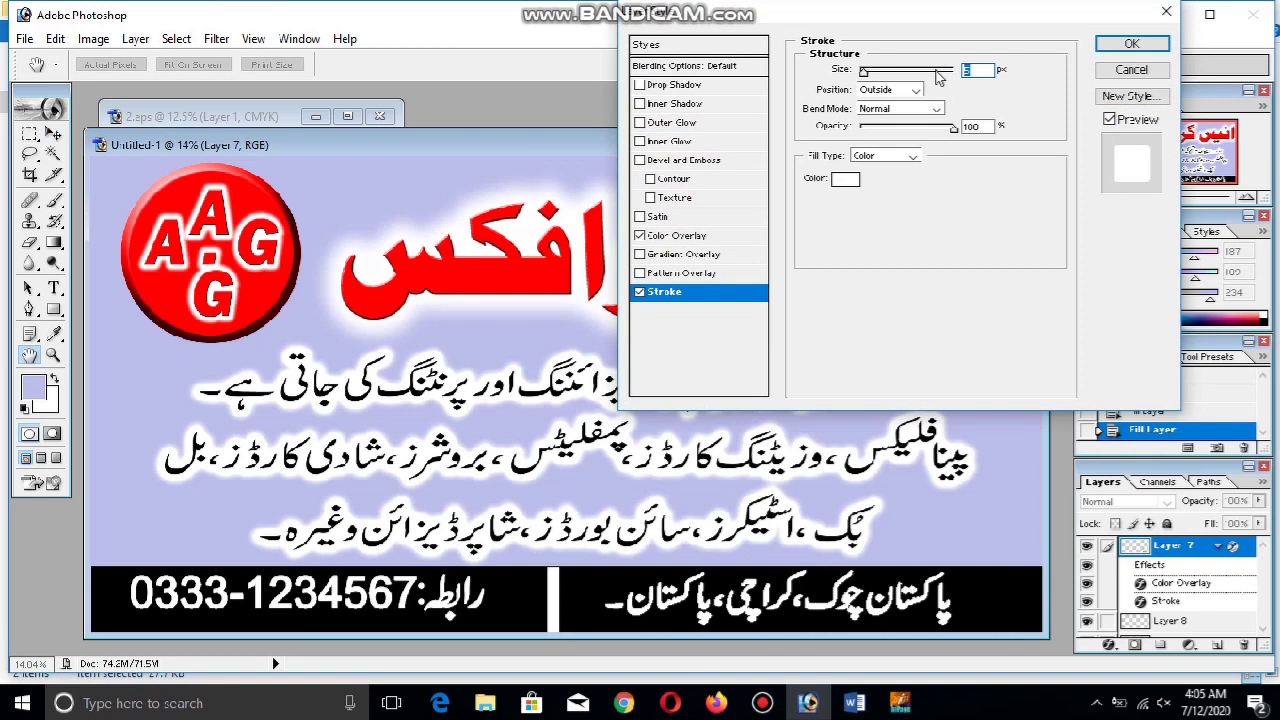
type("4")
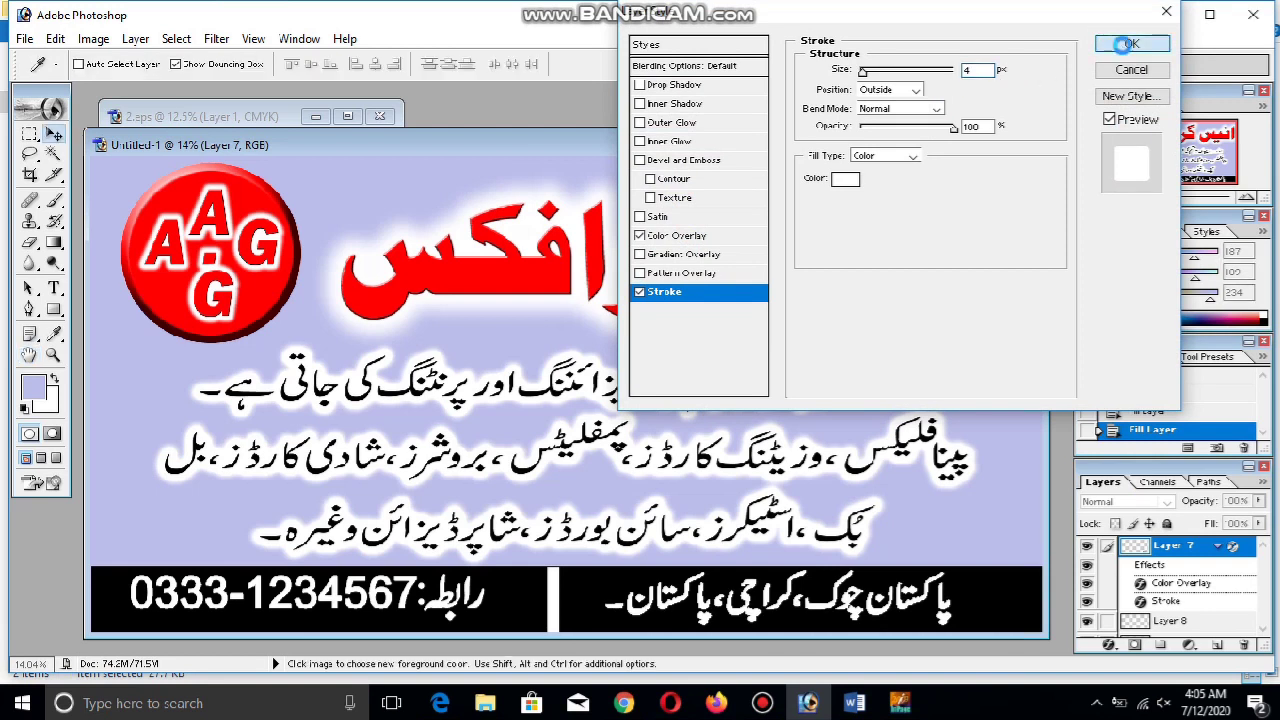
left_click(1131, 43)
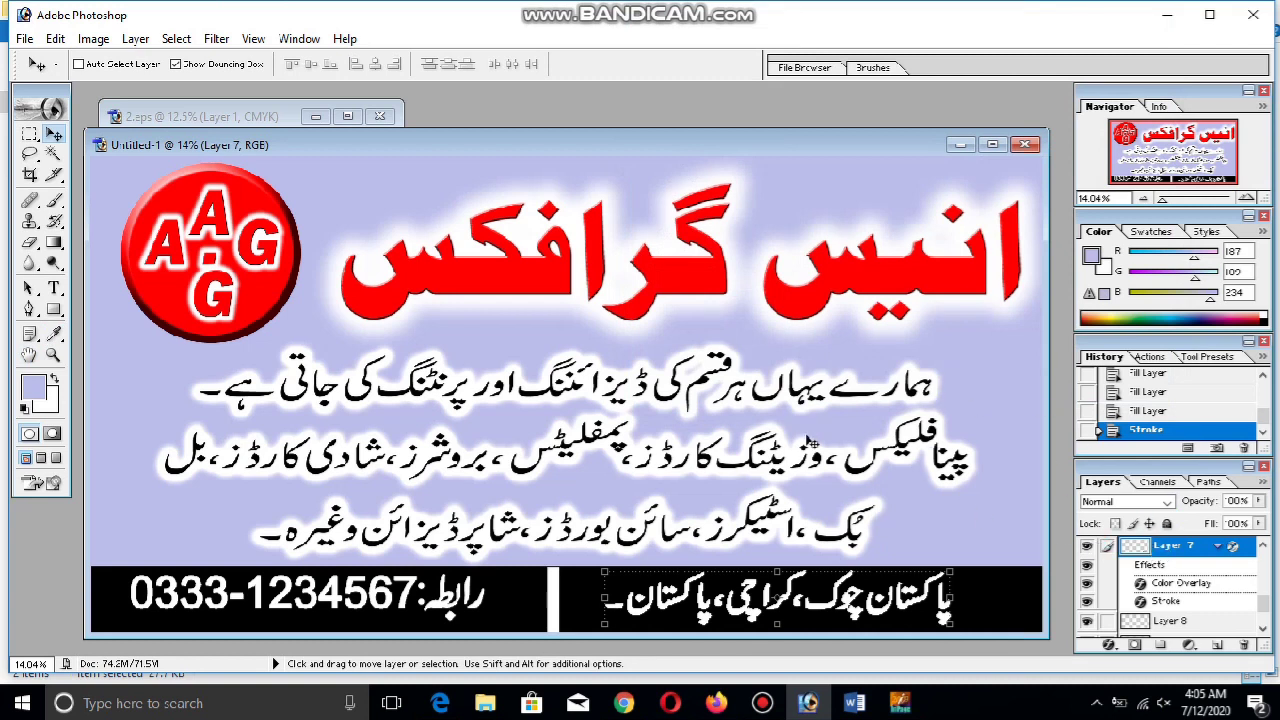
left_click(670, 703)
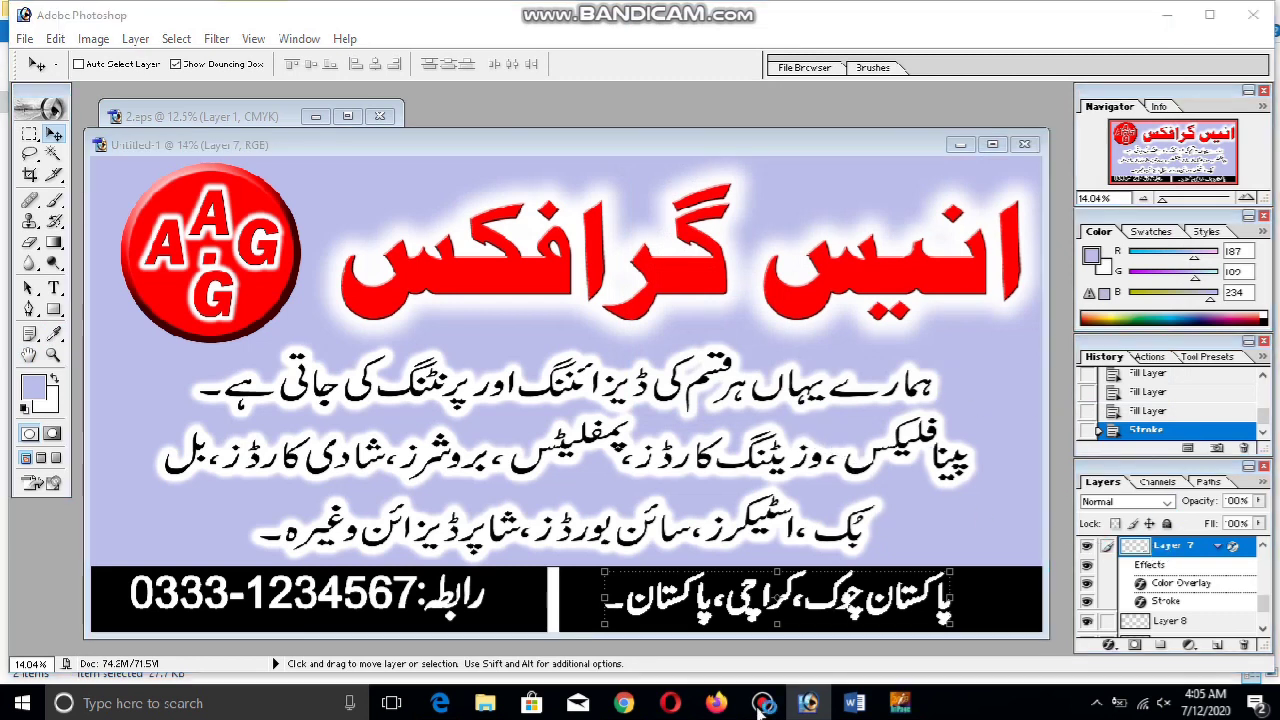
mouse_move(764, 708)
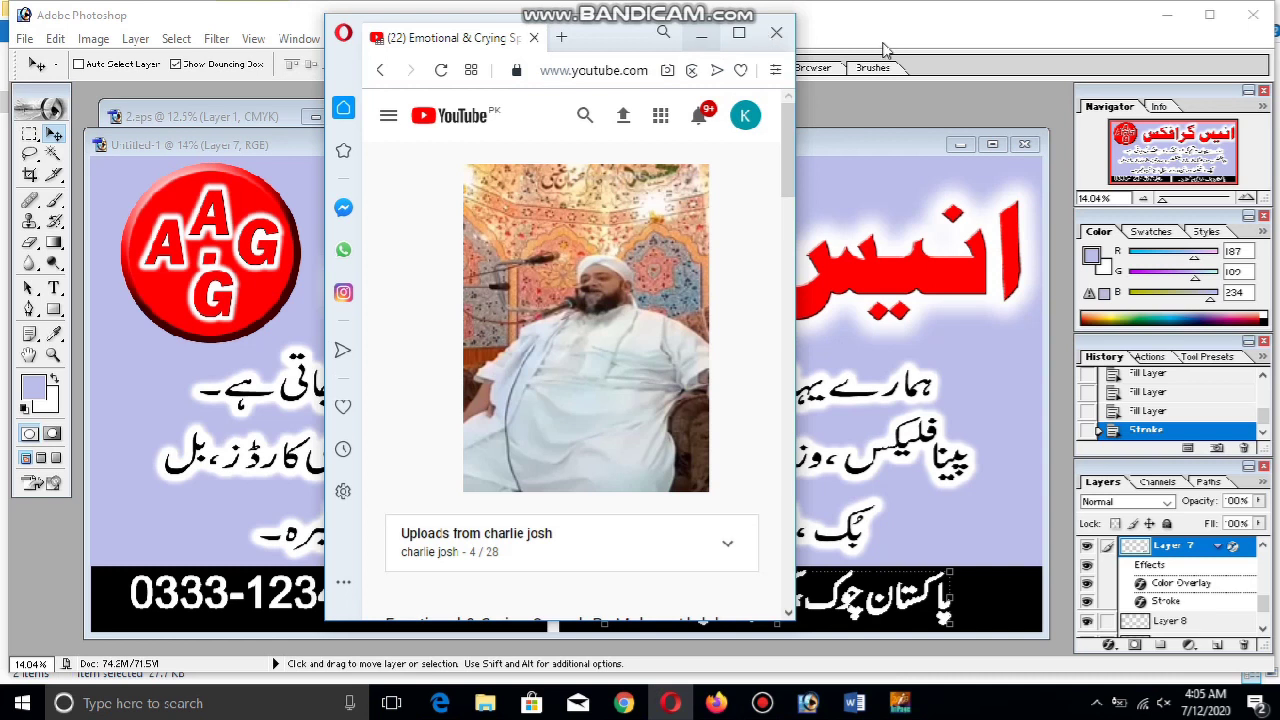
left_click(912, 38)
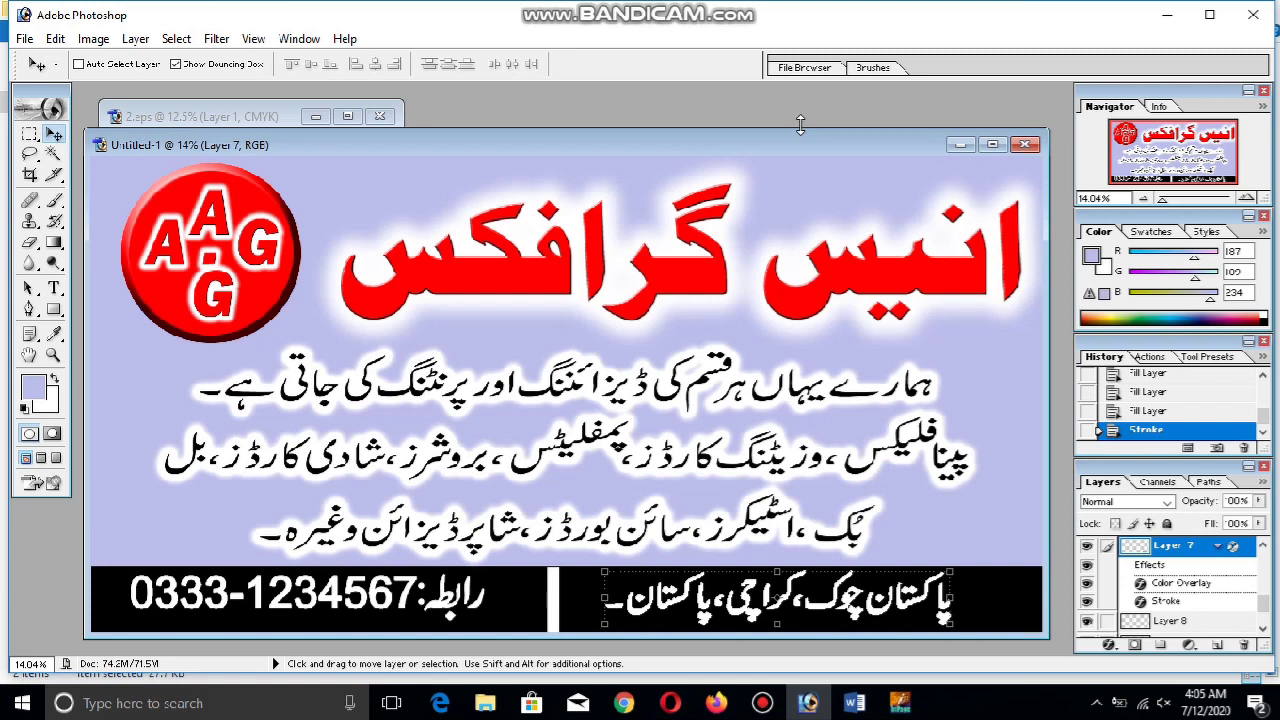
left_click_drag(800, 124, 805, 104)
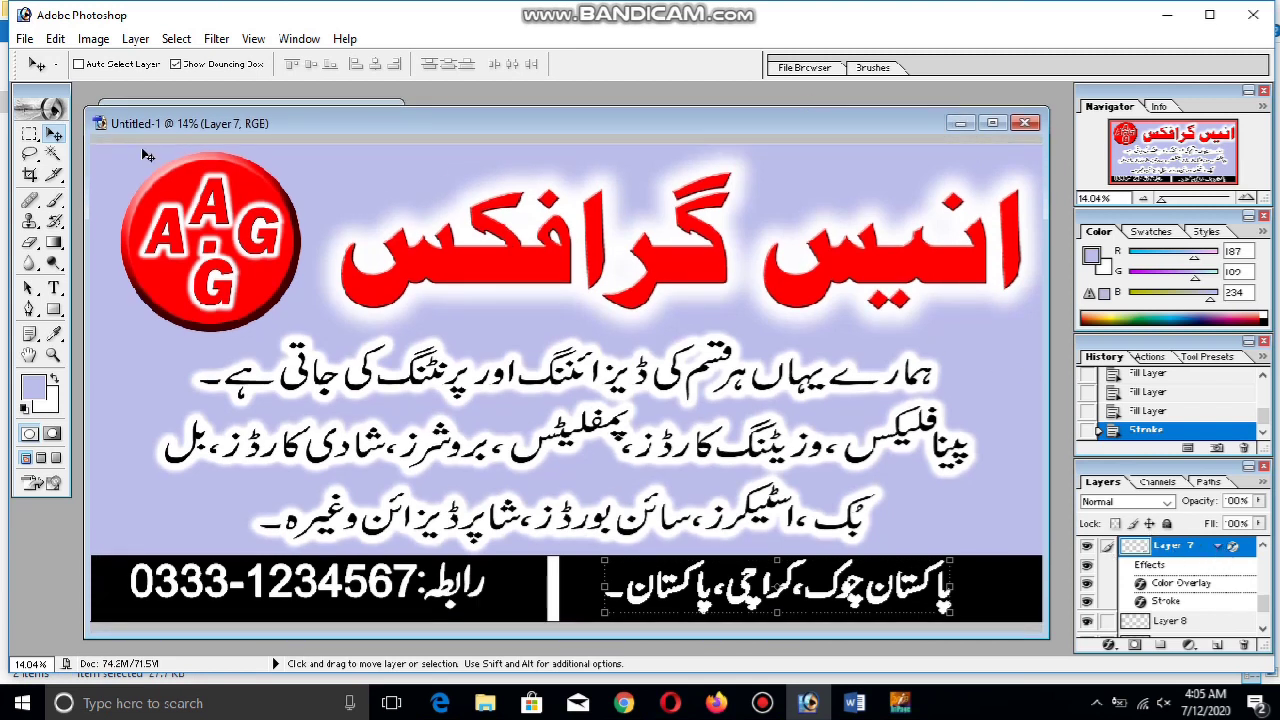
Select the Urdu address text layer, Layer 7, in the black contact strip
left_click(505, 295, "ctrl")
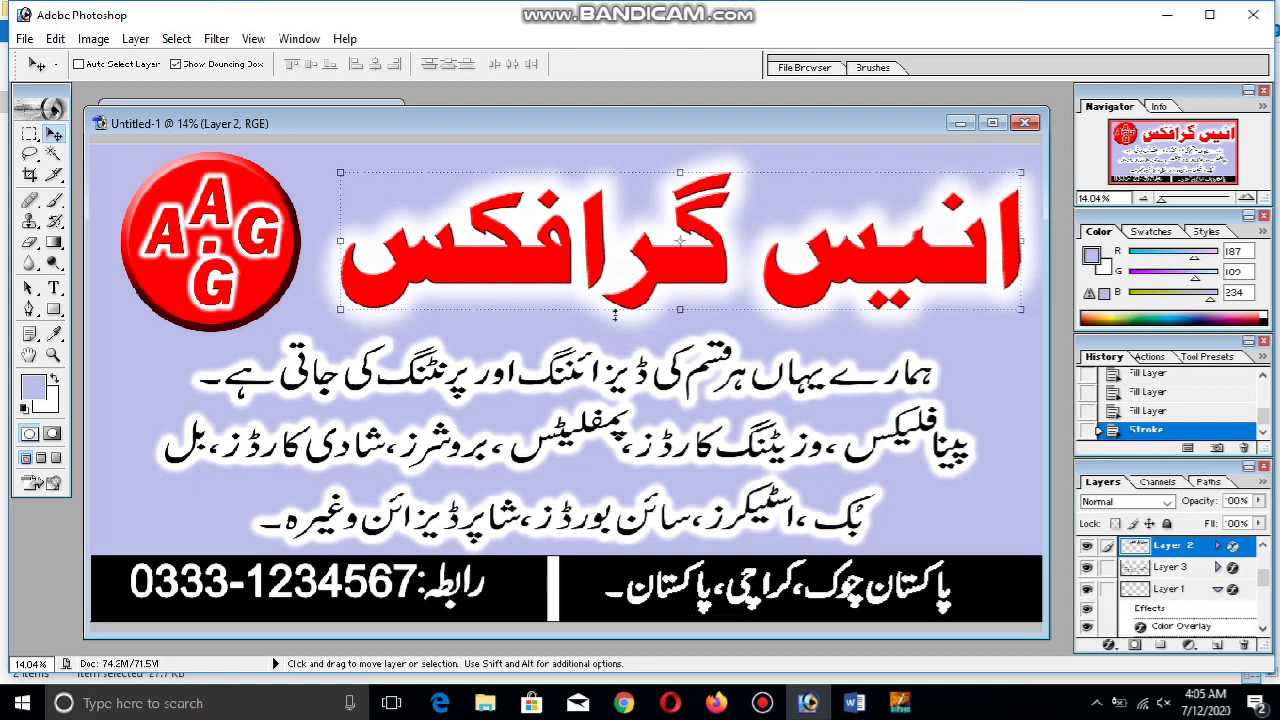
left_click(785, 604, "ctrl")
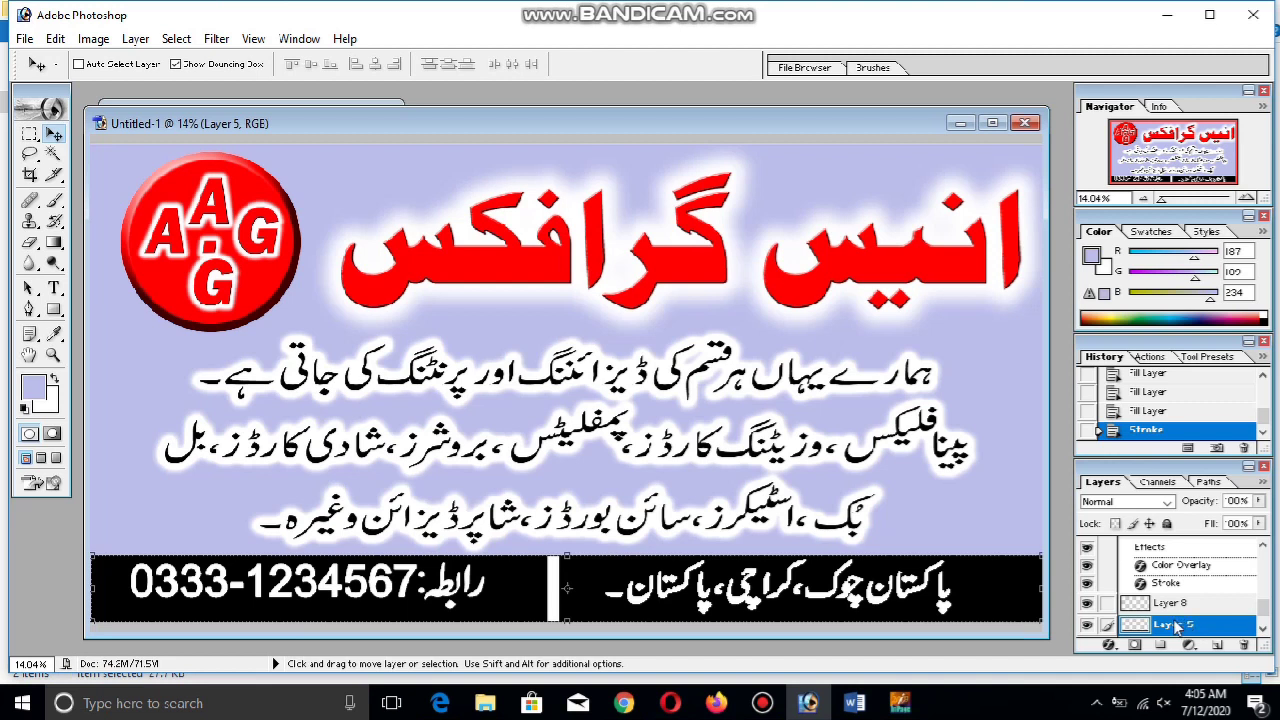
left_click(833, 599, "ctrl")
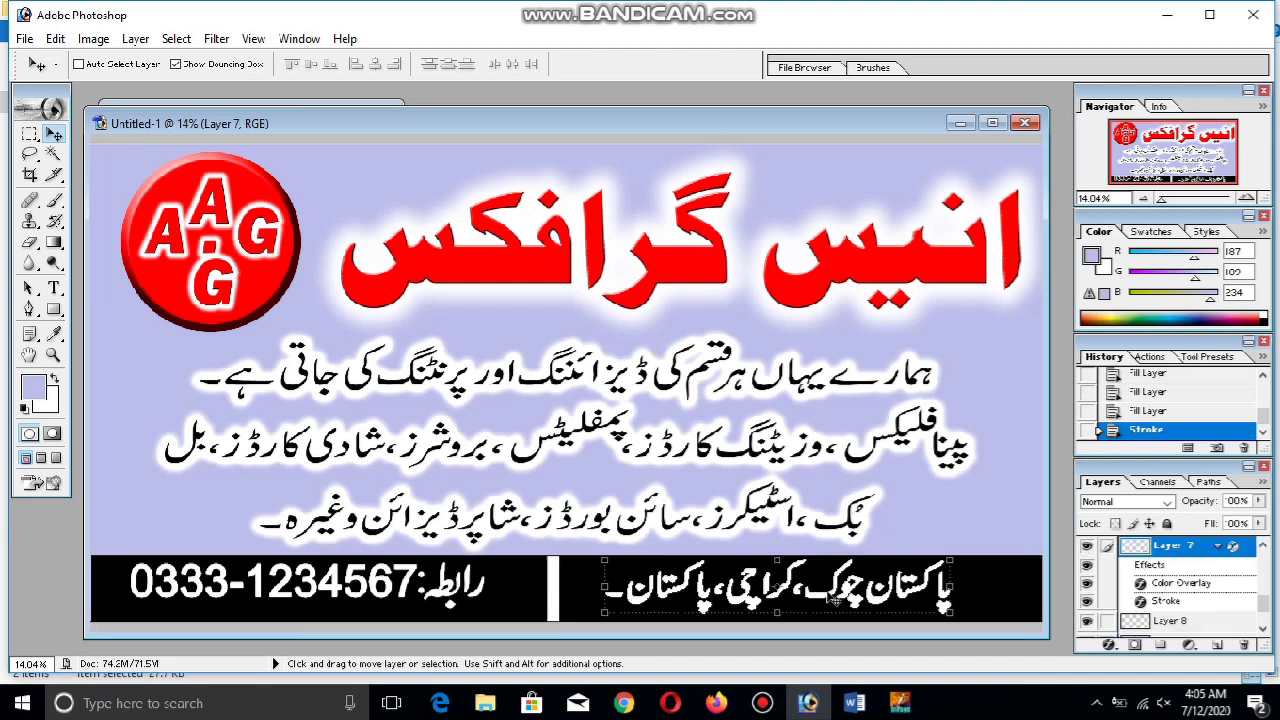
Scale the address text up to about 115% so it fills more of the strip
key("ctrl+t")
left_click_drag(950, 612, 1014, 588)
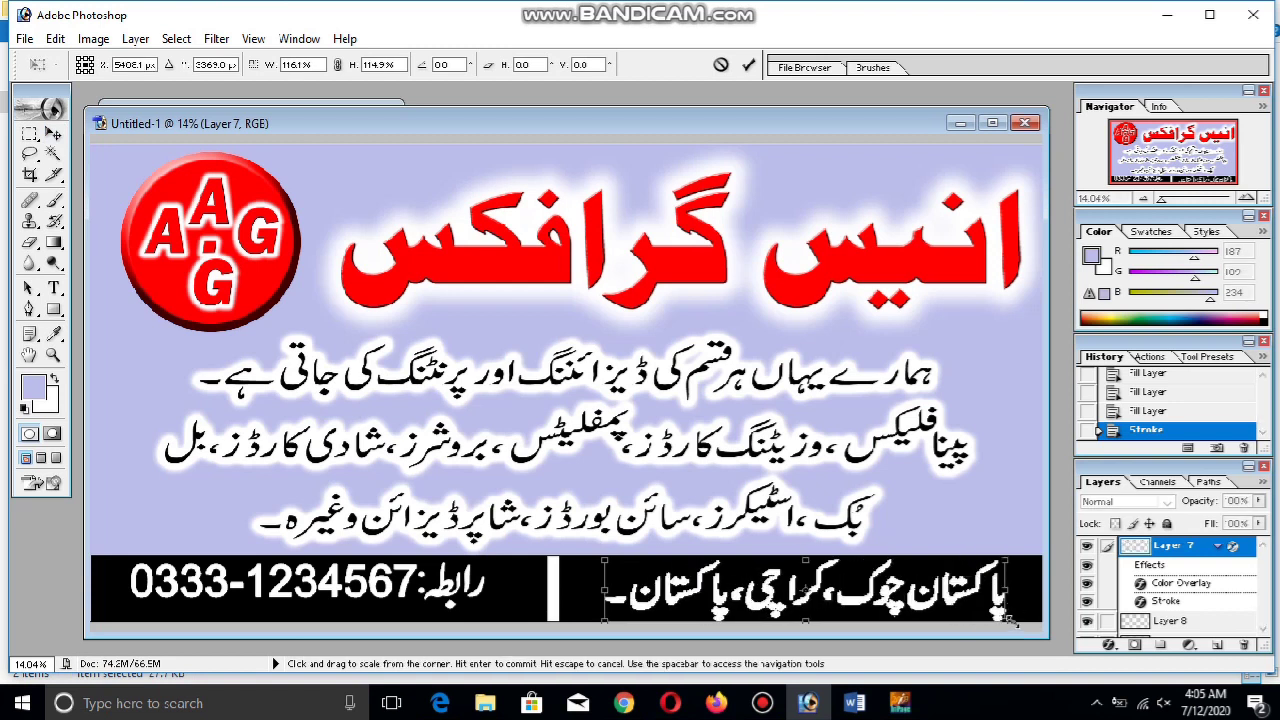
left_click_drag(1003, 617, 997, 610)
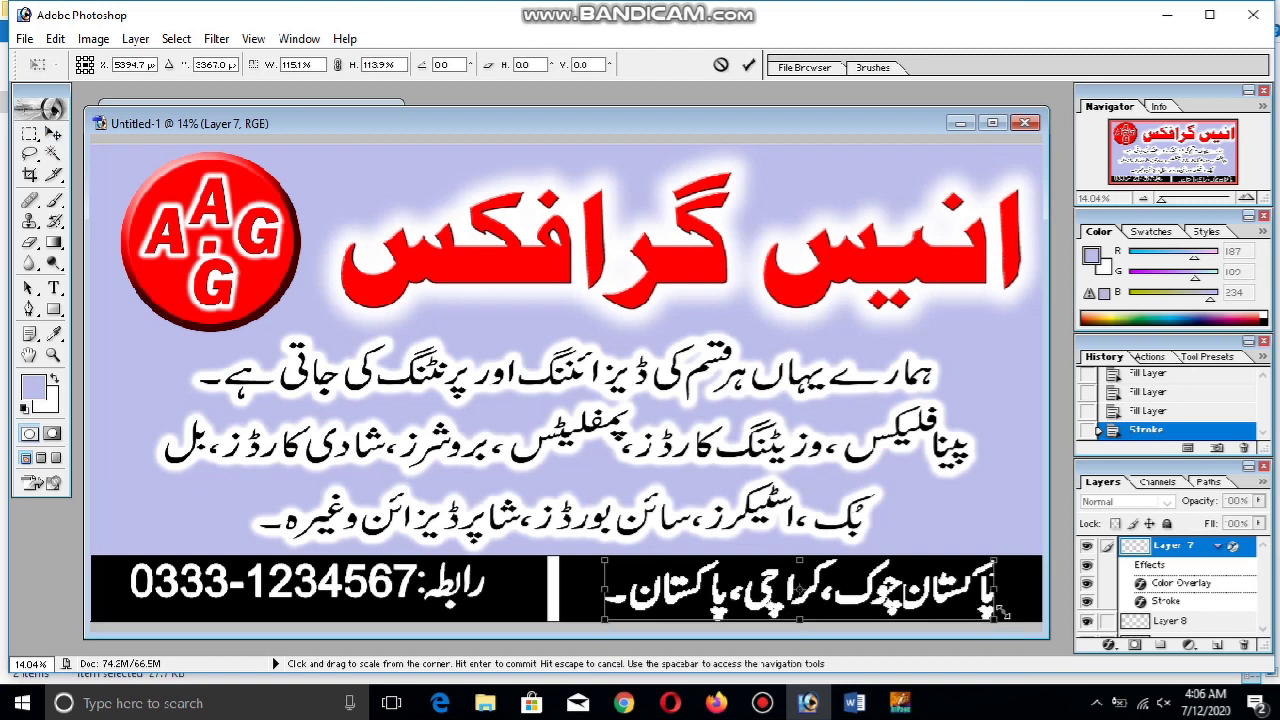
key("Return")
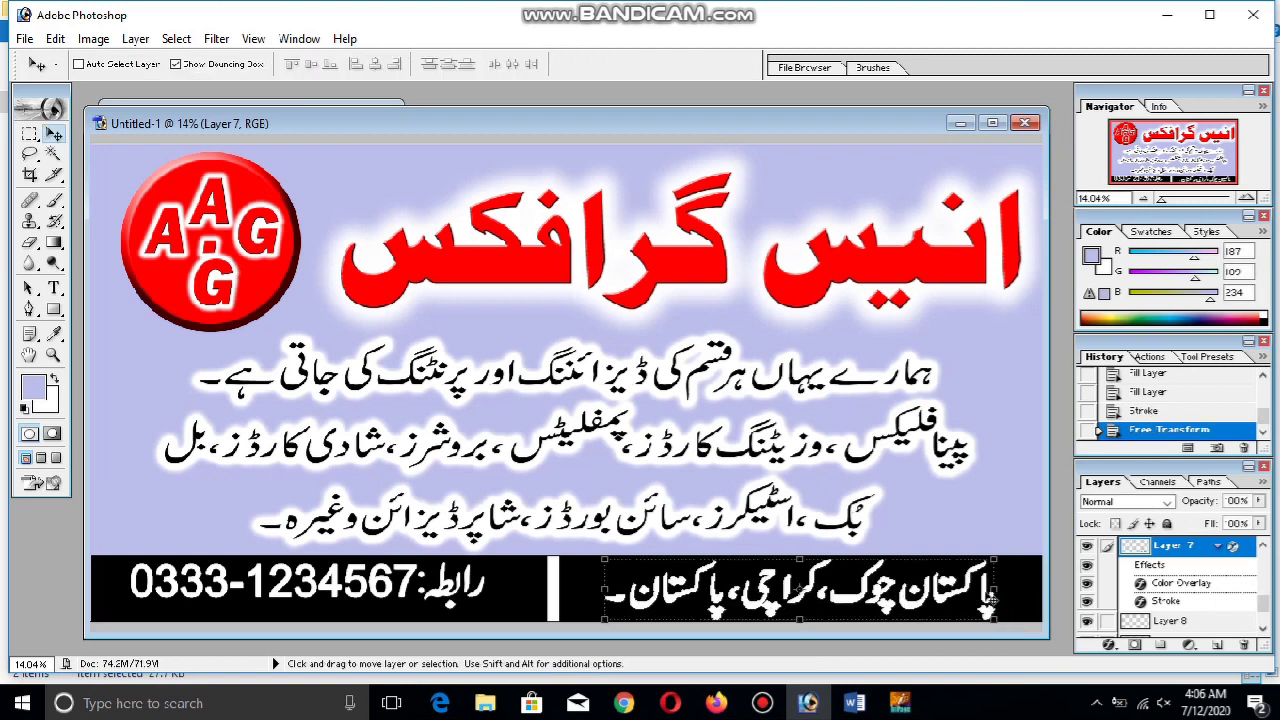
left_click(768, 701)
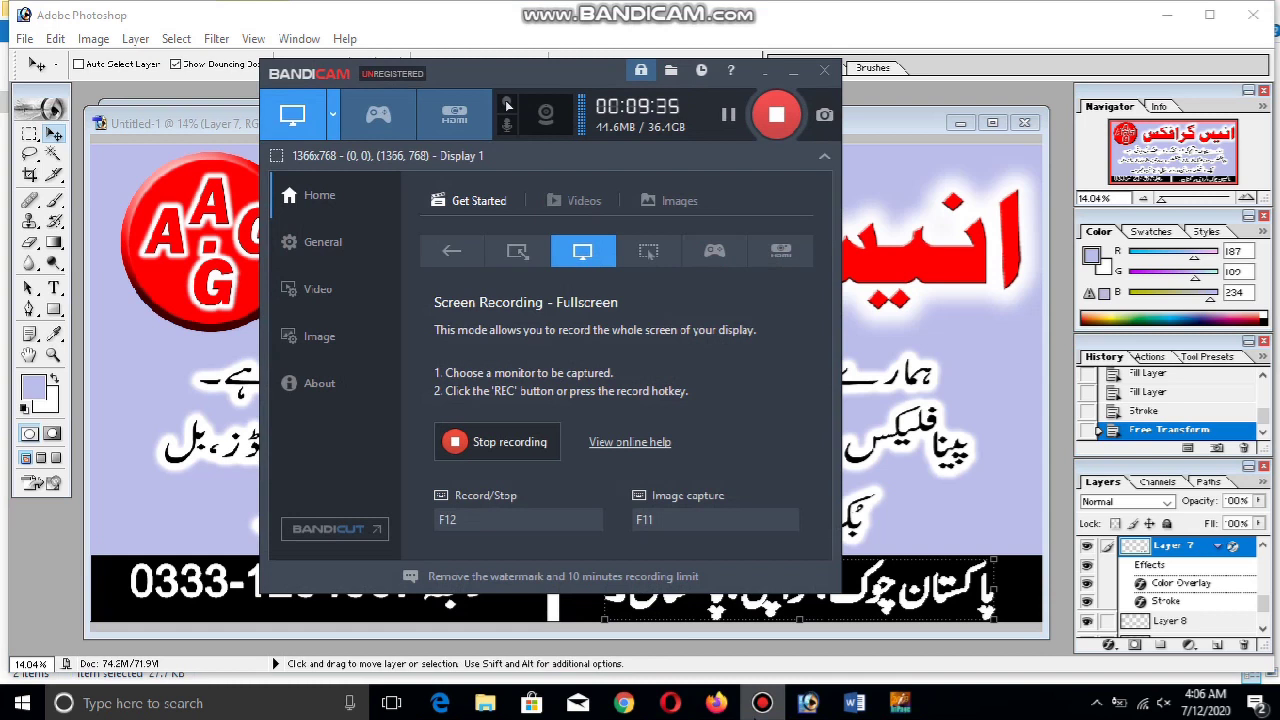
left_click(762, 703)
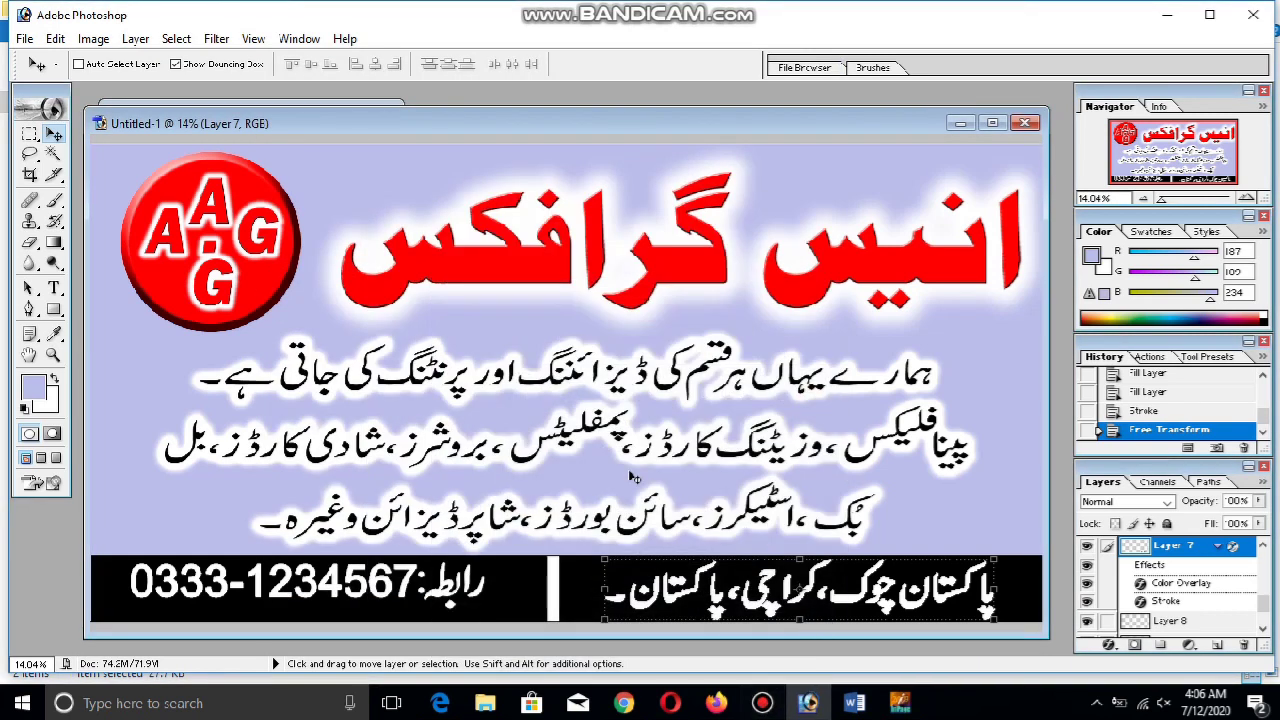
In Word, add 'NOW your panaflex is ready and go for the printing.' then begin 'it's size 3x'
left_click(872, 705)
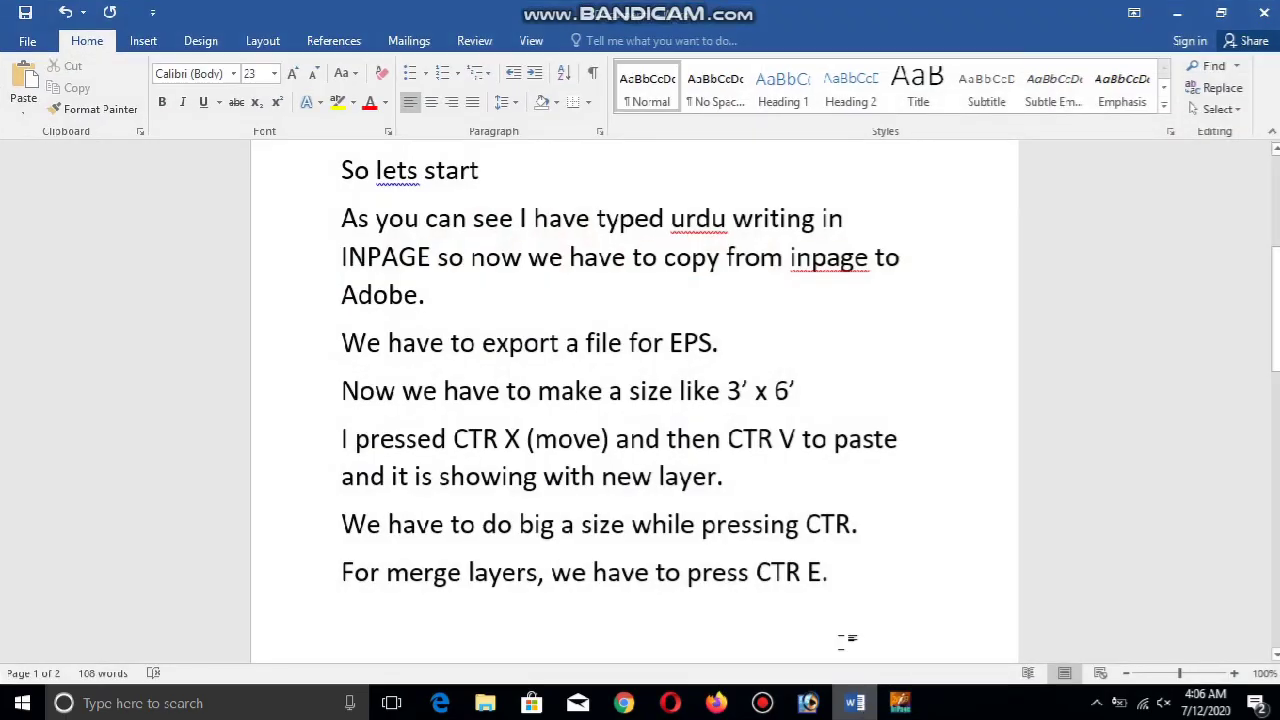
key("Return")
type("NOW")
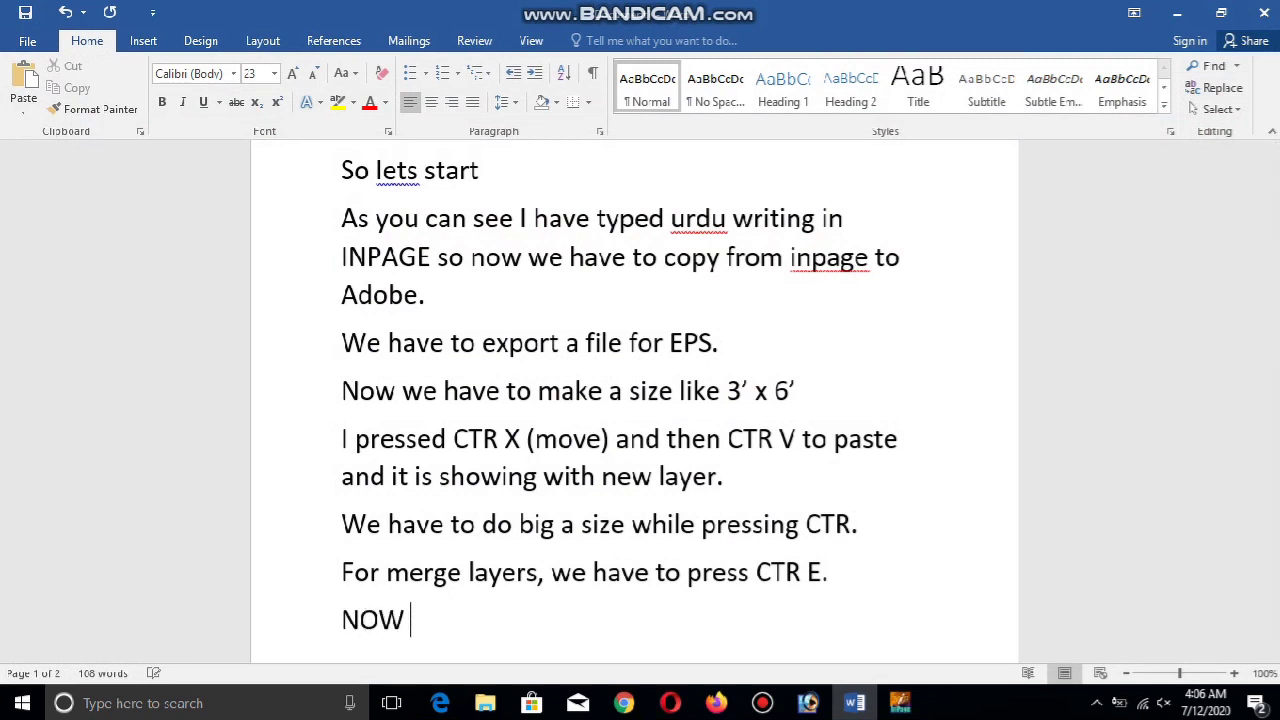
type("Yyou paanfl")
key("BackSpace")
key("BackSpace")
key("BackSpace")
key("BackSpace")
key("BackSpace")
key("BackSpace")
key("BackSpace")
key("BackSpace")
key("BackSpace")
key("BackSpace")
type("your pan")
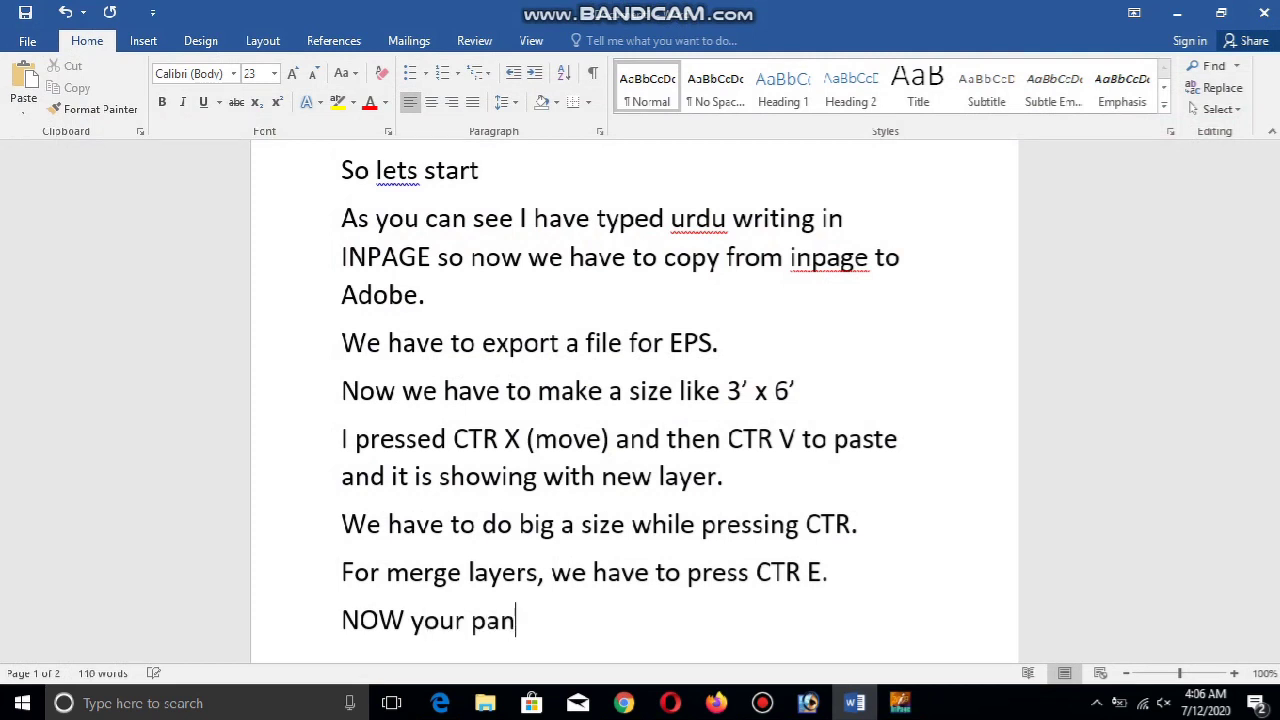
type("aflex is ")
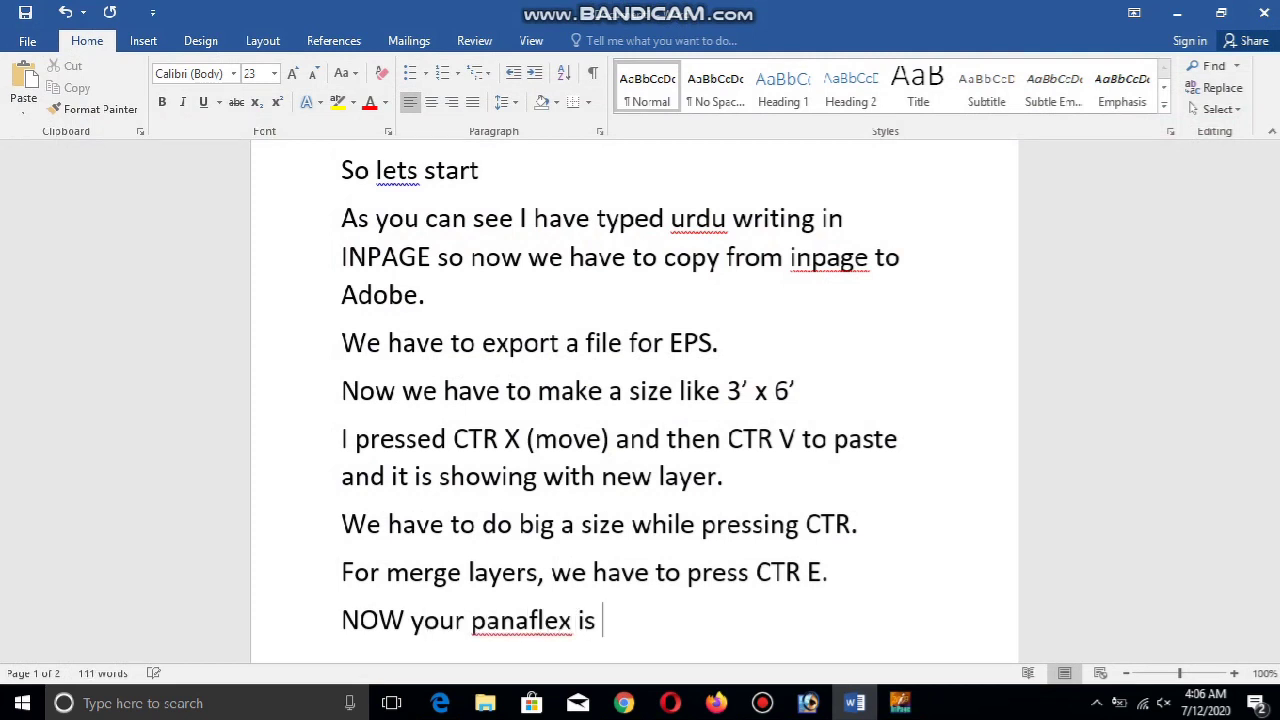
type("ready and go")
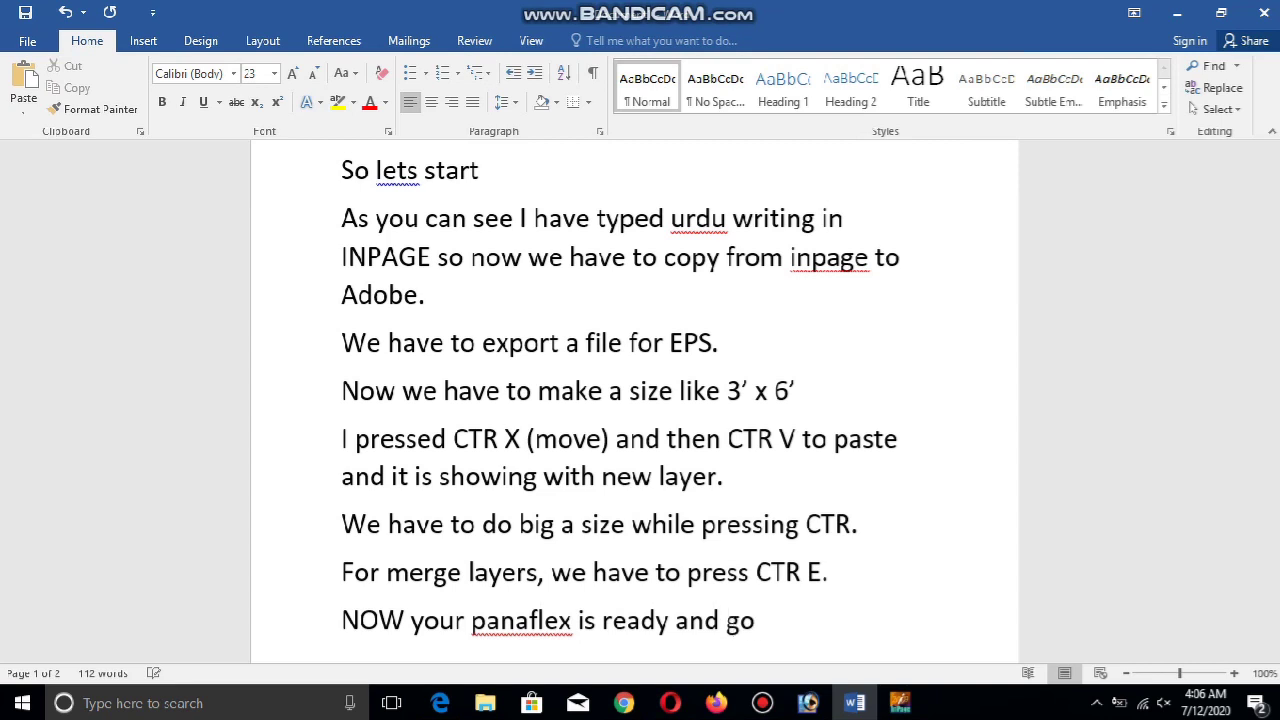
type(" for the printing.")
key("Return")
key("Return")
key("Return")
type("it's ")
type("size ")
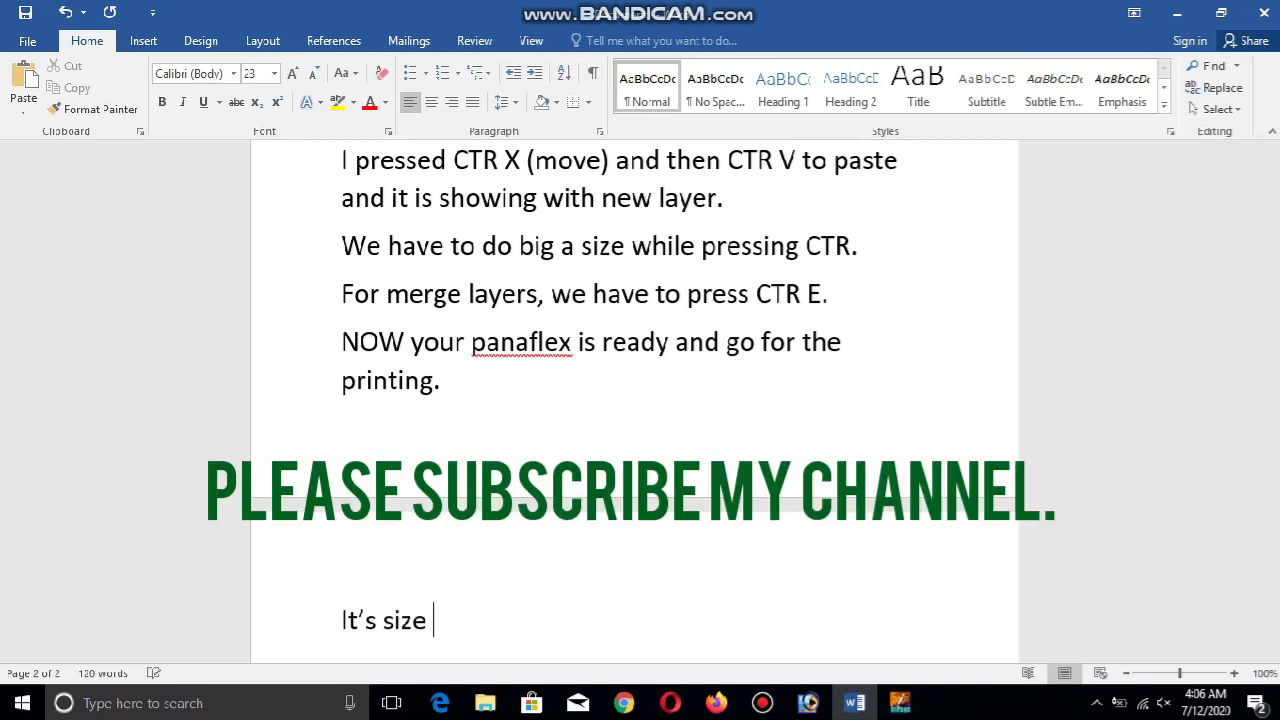
type("3x")
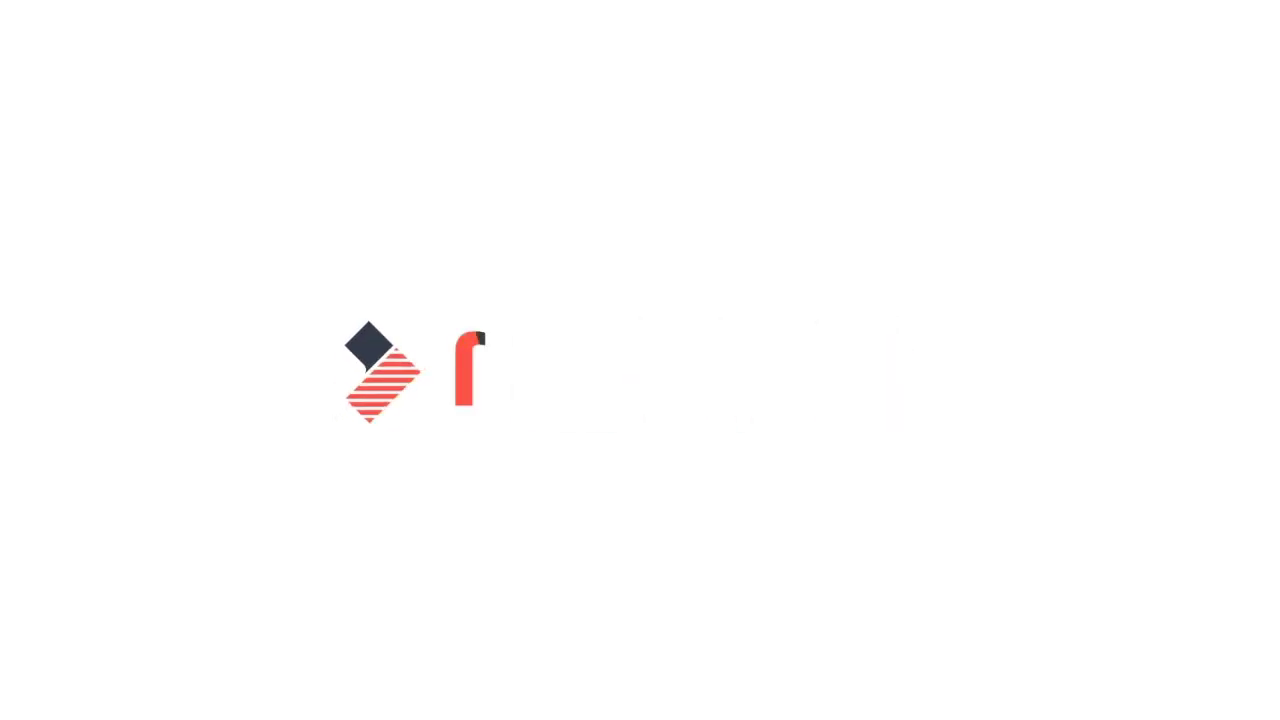